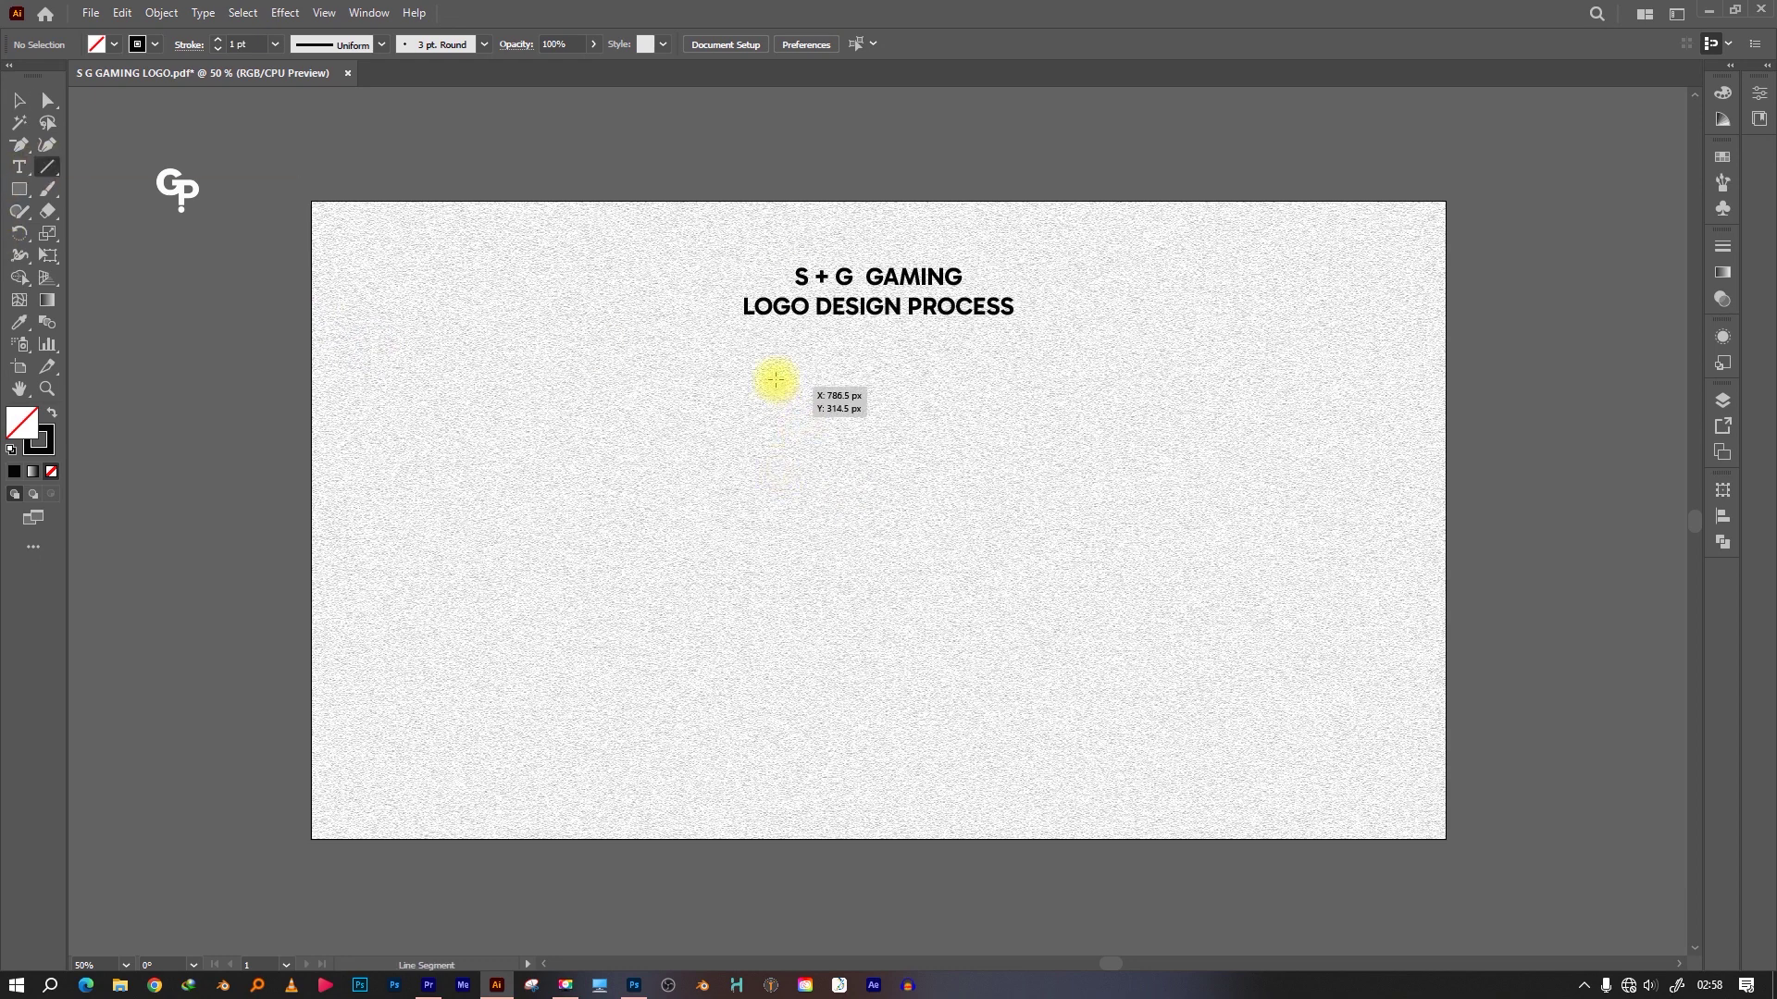
Duplicate the vertical line into a parallel set with Ctrl+D and group it
drag(776, 380, 775, 811)
click(19, 100)
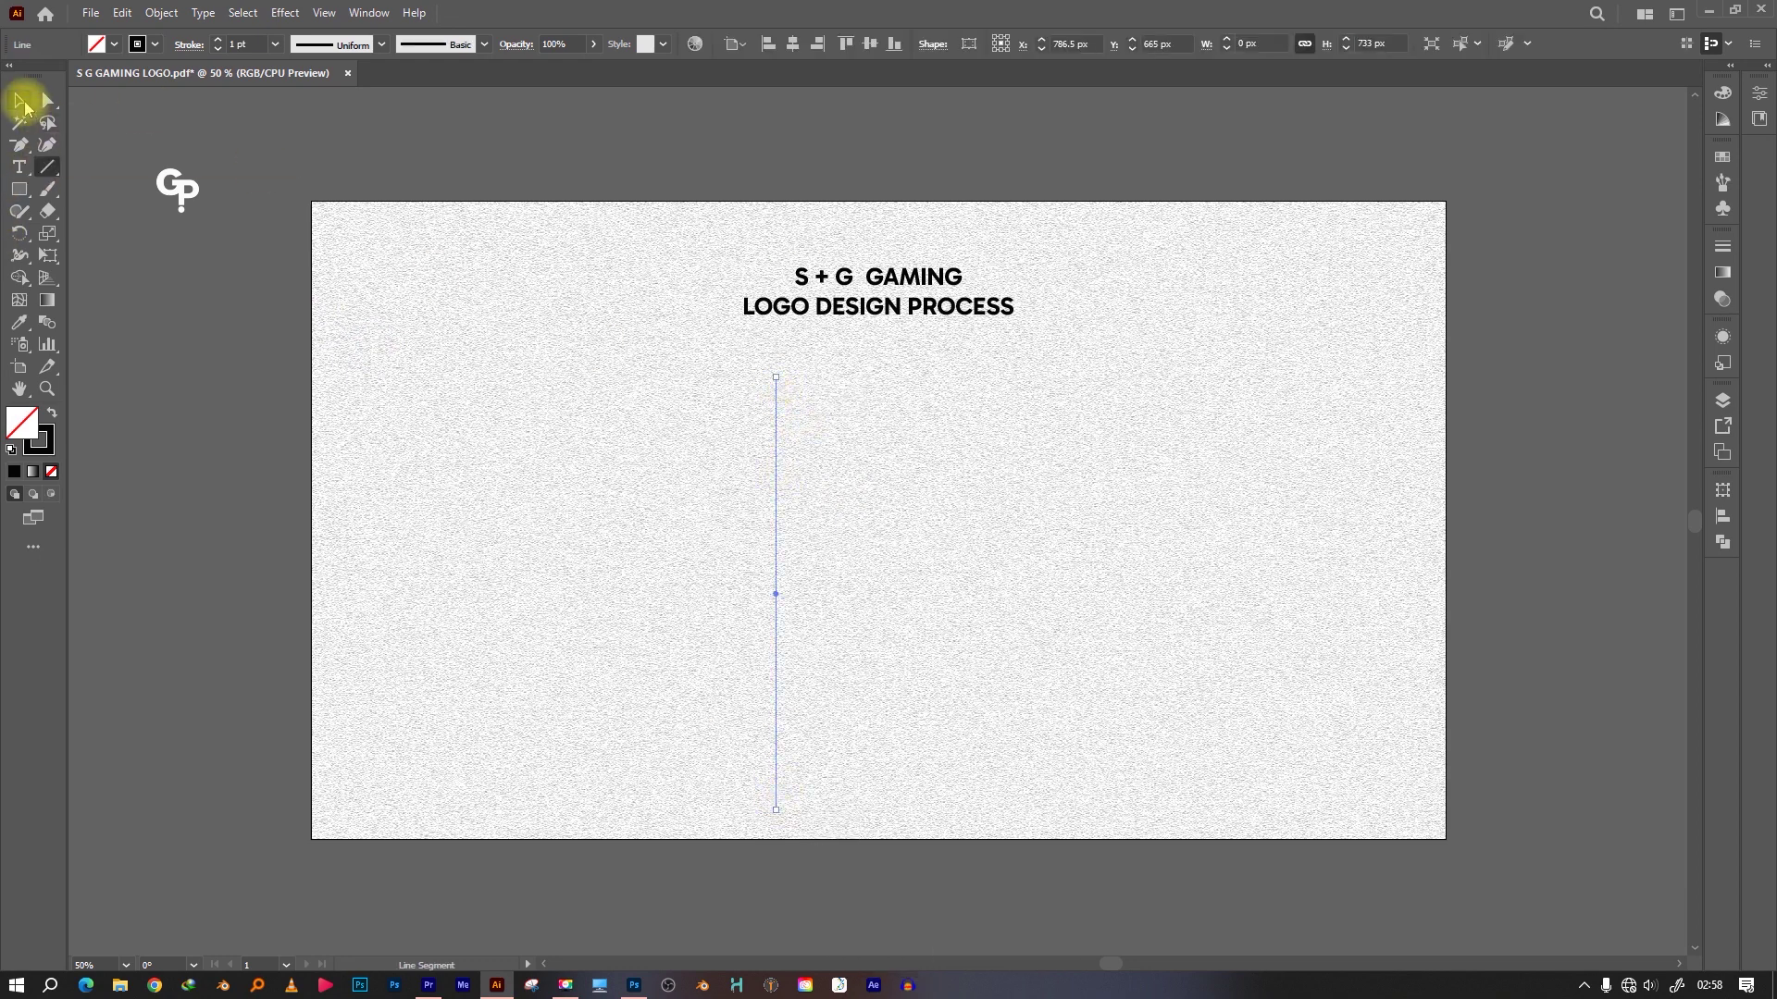
drag(775, 725, 802, 726)
key(ctrl+d)
key(ctrl+d)
key(ctrl+d)
key(ctrl+d)
key(ctrl+d)
key(ctrl+d)
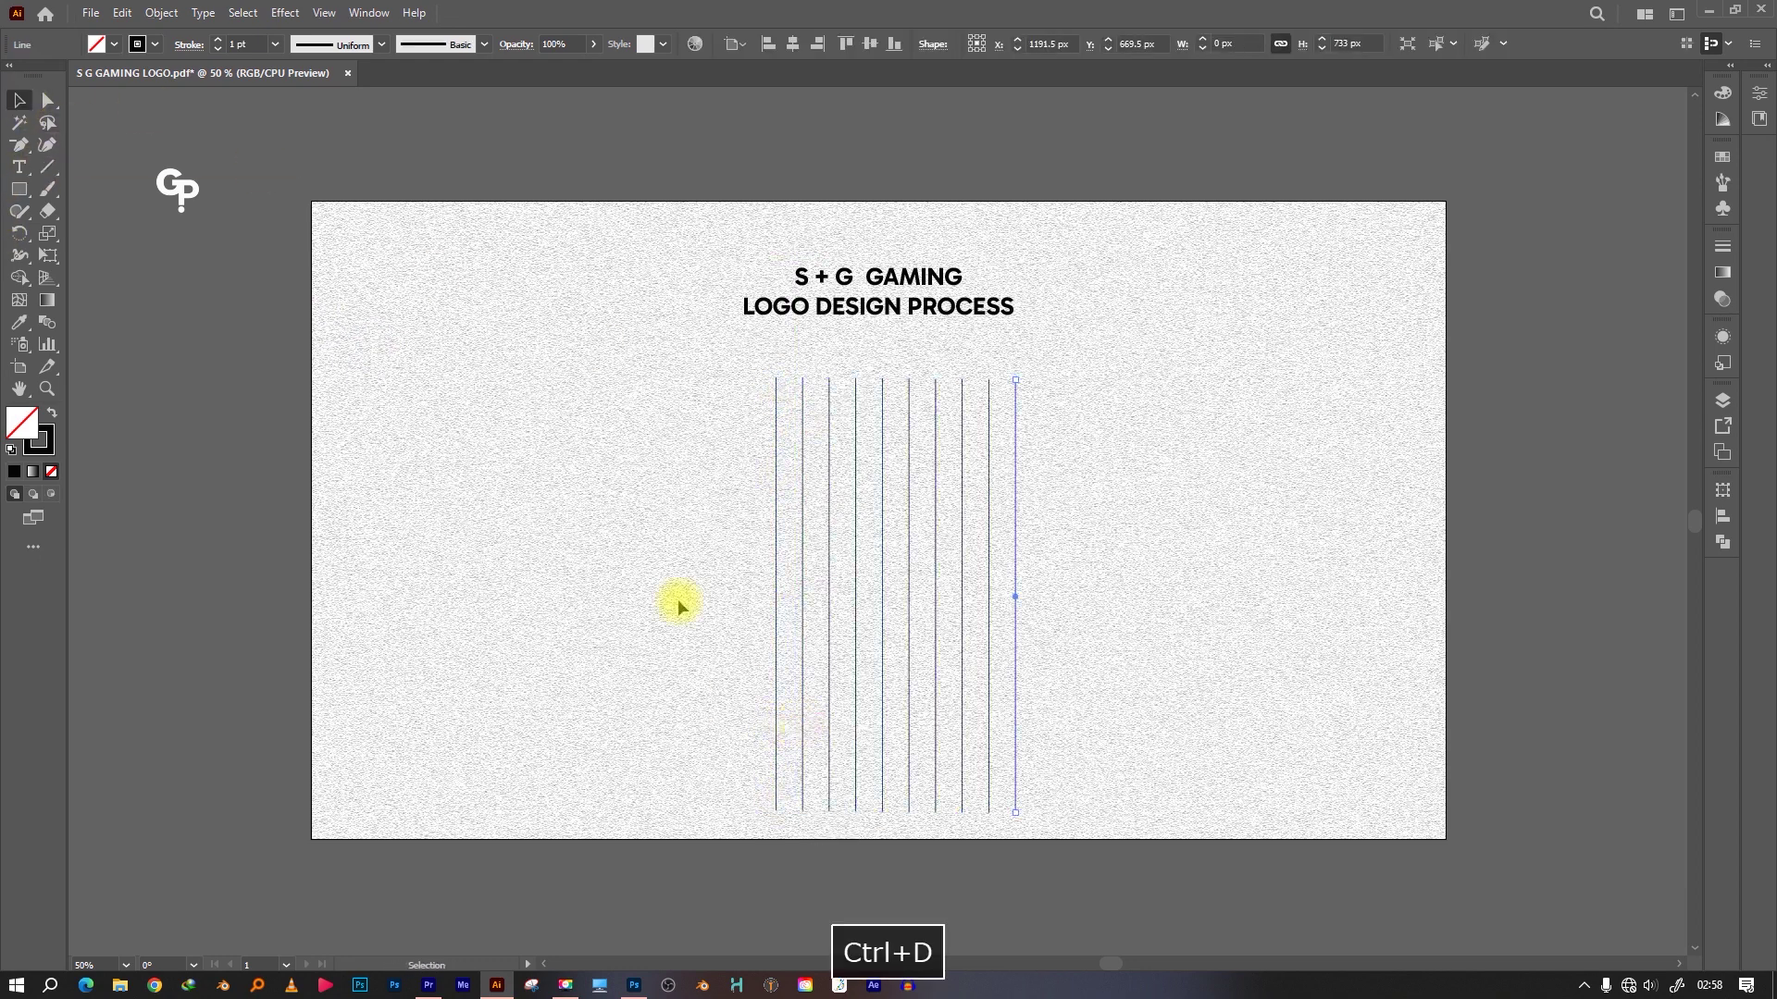
drag(678, 602, 1036, 647)
right_click(865, 592)
click(896, 238)
click(793, 43)
key(ctrl+z)
Stretch the line group taller and centre it vertically on the artboard
right_click(630, 396)
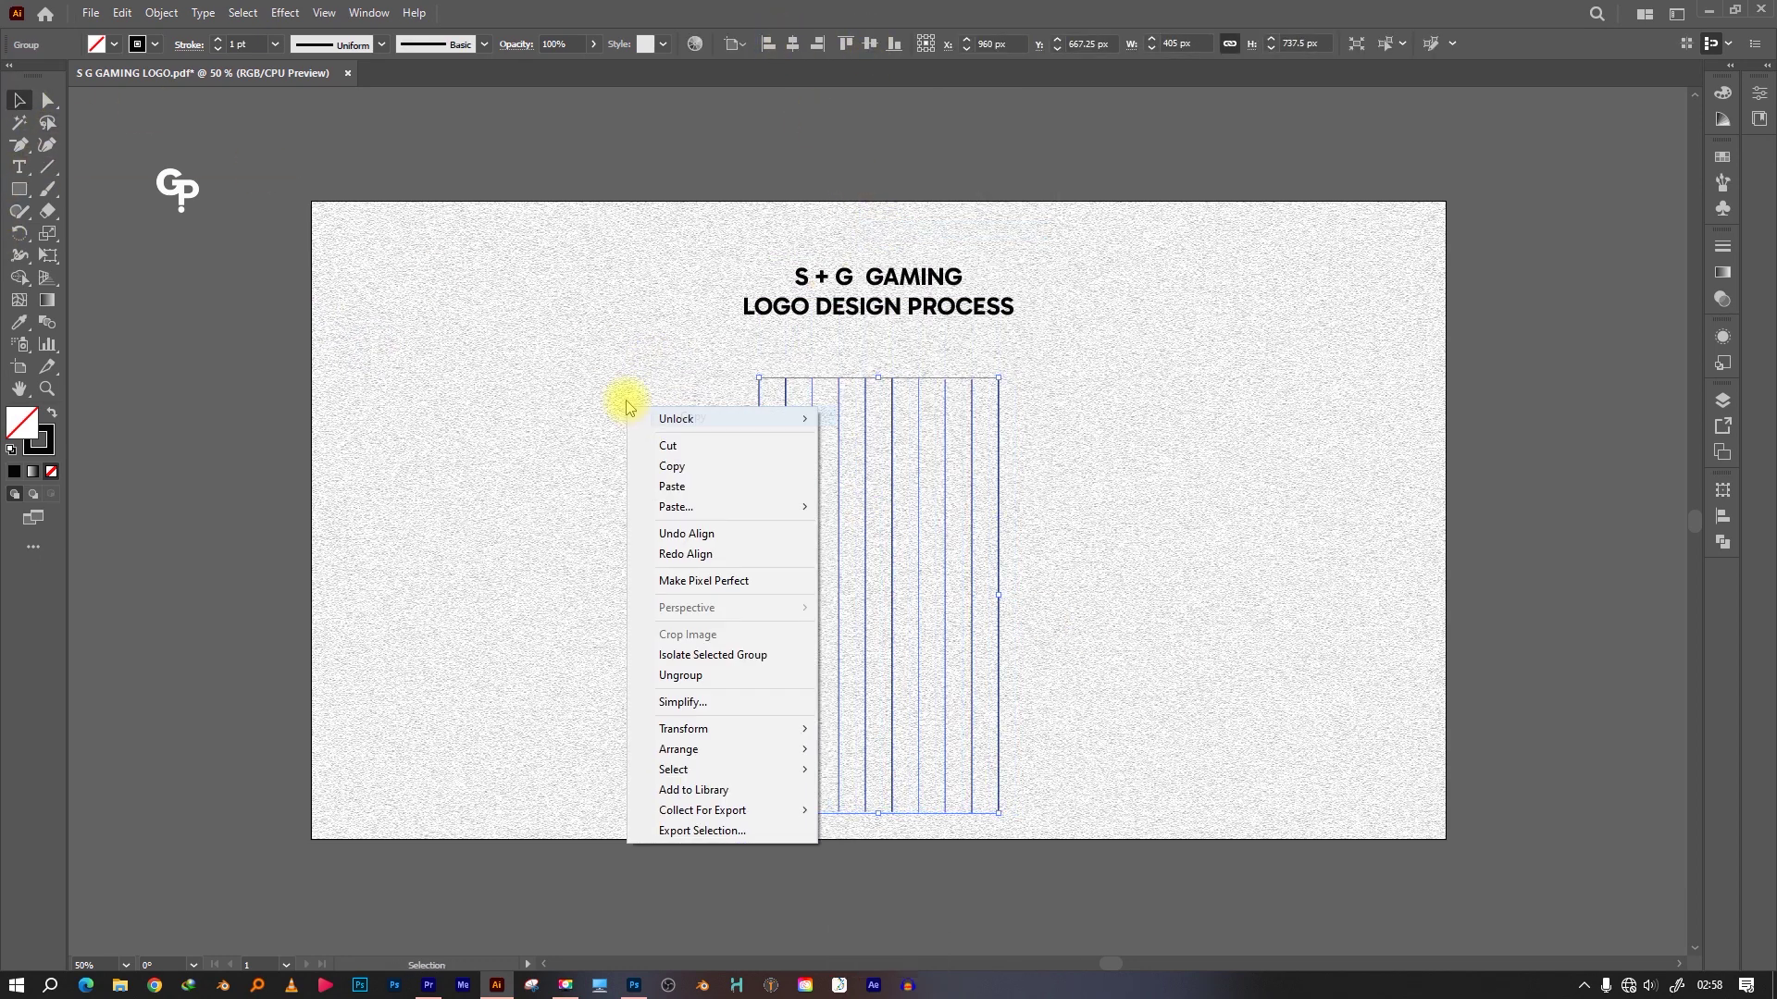
click(1722, 491)
key(BackSpace)
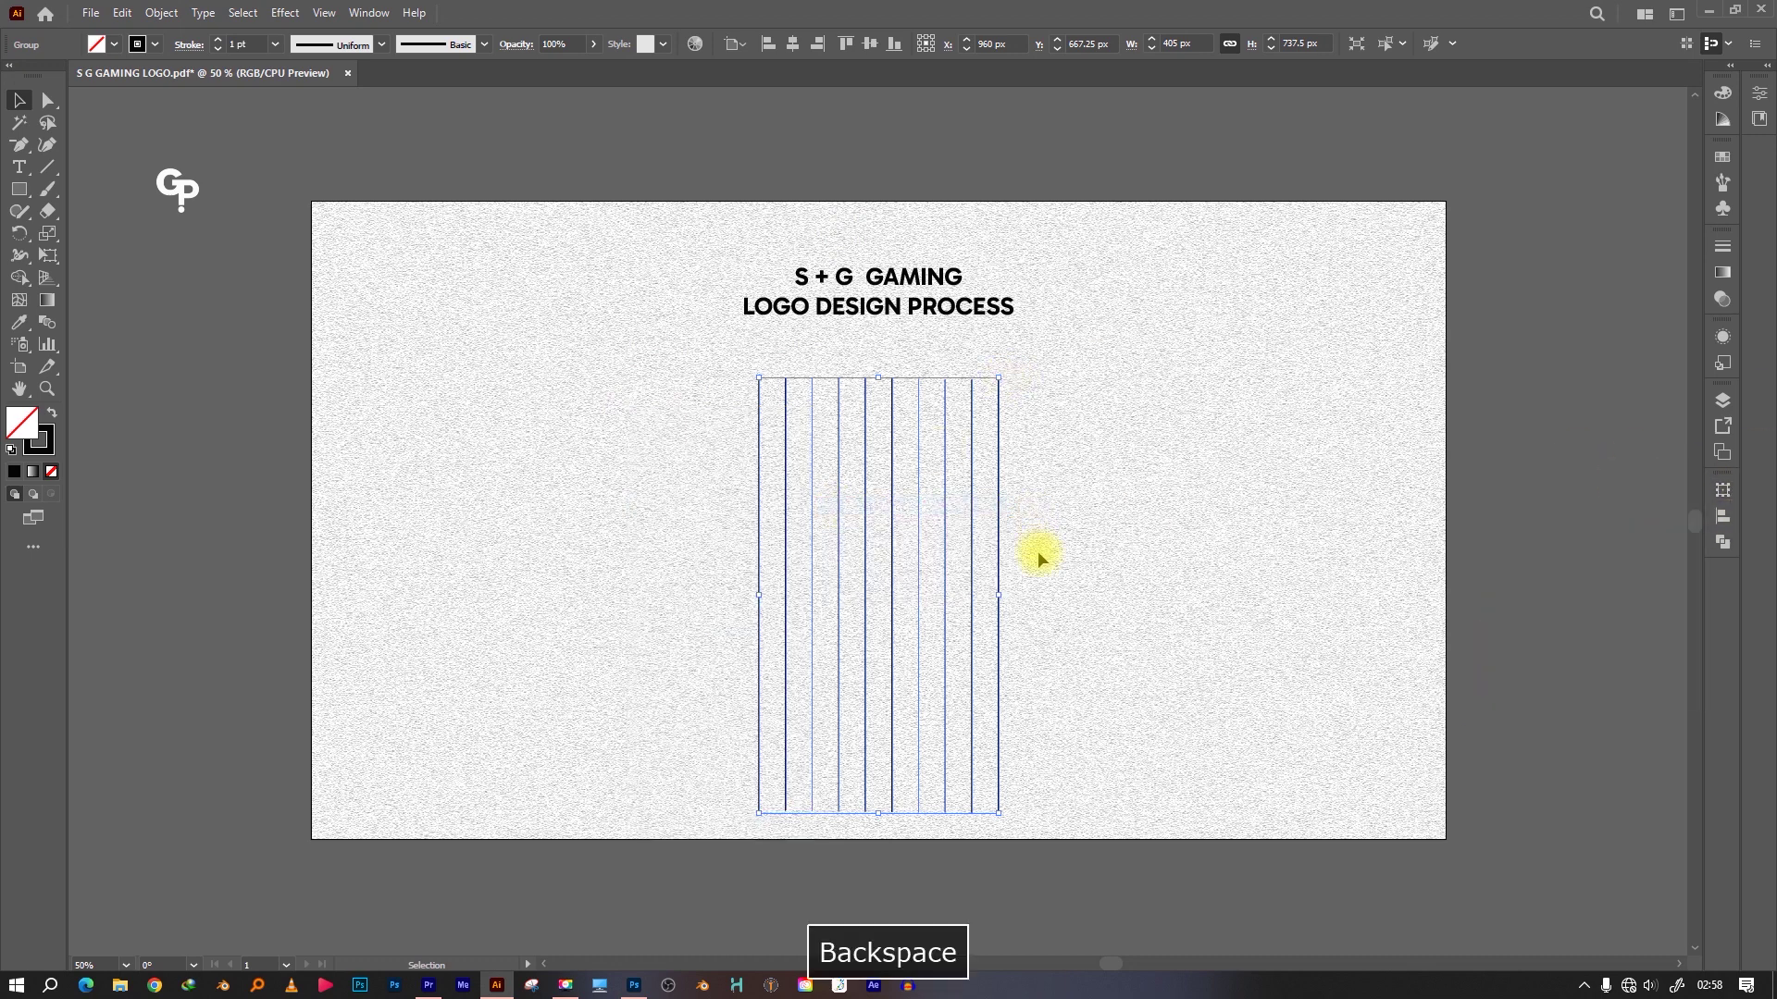
drag(877, 814, 875, 881)
click(870, 43)
Move the line group to the right and rotate it to 120°
right_click(610, 373)
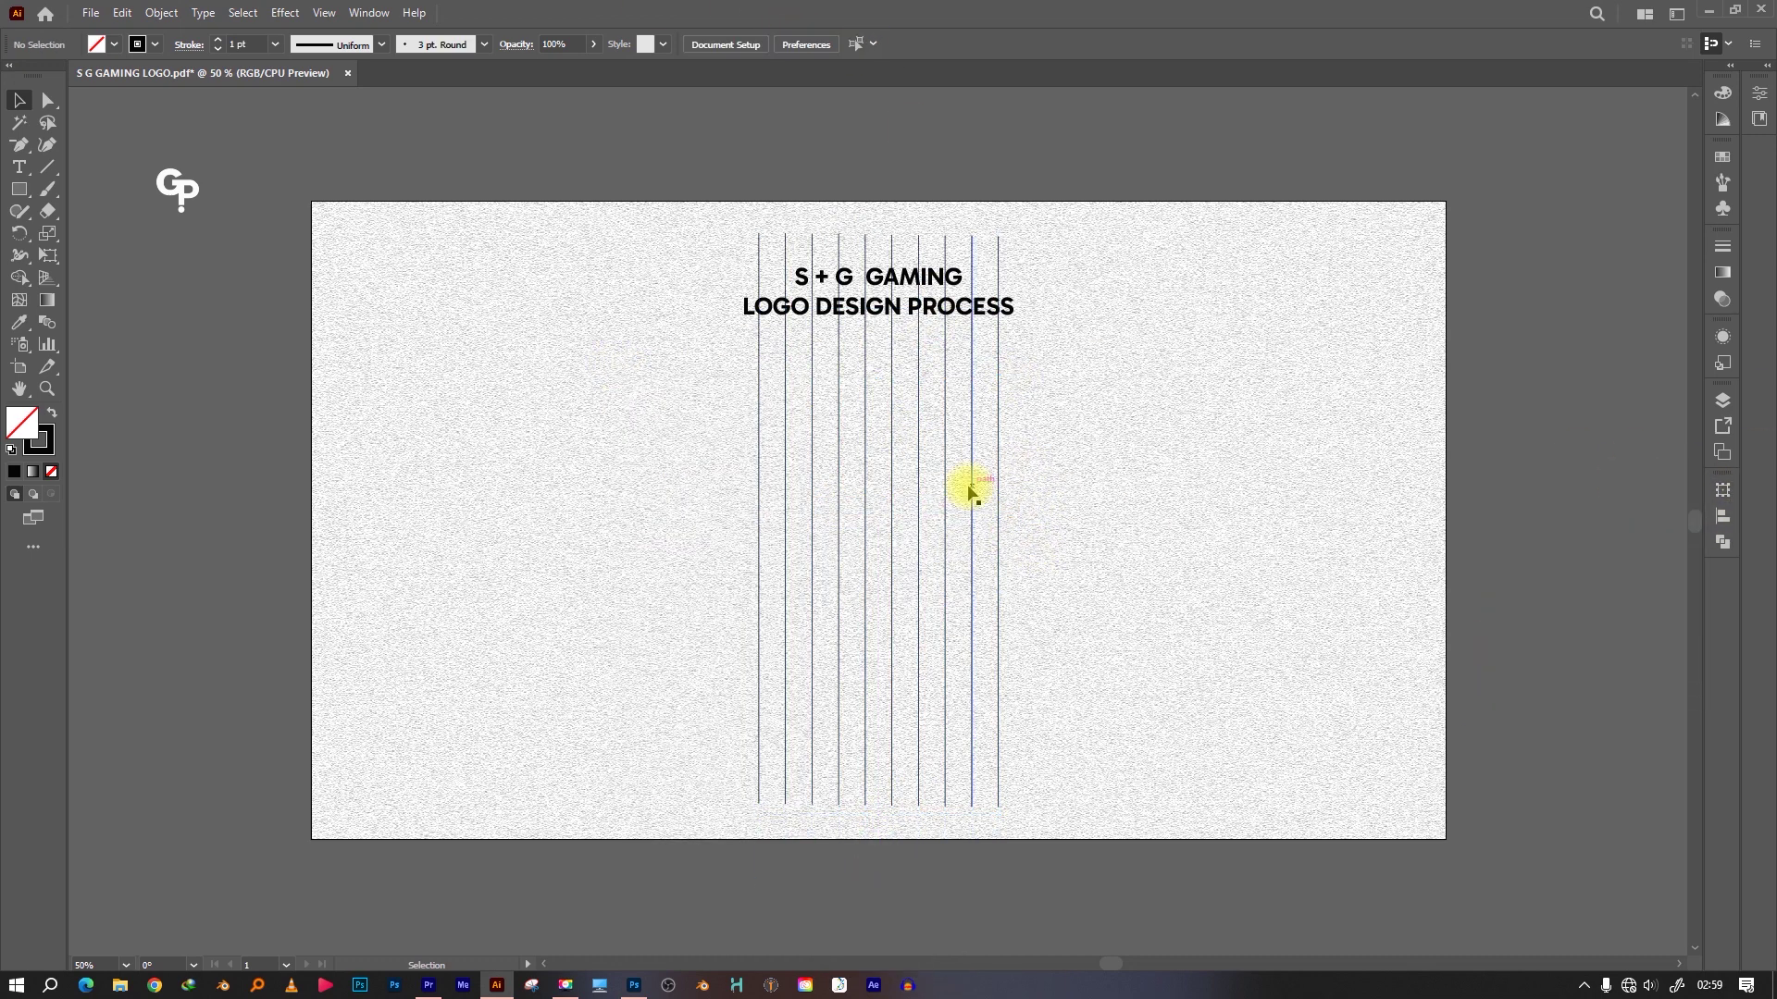
drag(972, 488, 1194, 472)
right_click(1193, 472)
click(1722, 491)
click(1579, 557)
click(1605, 658)
Make a mirrored copy of the rotated line group and copy it
right_click(1430, 125)
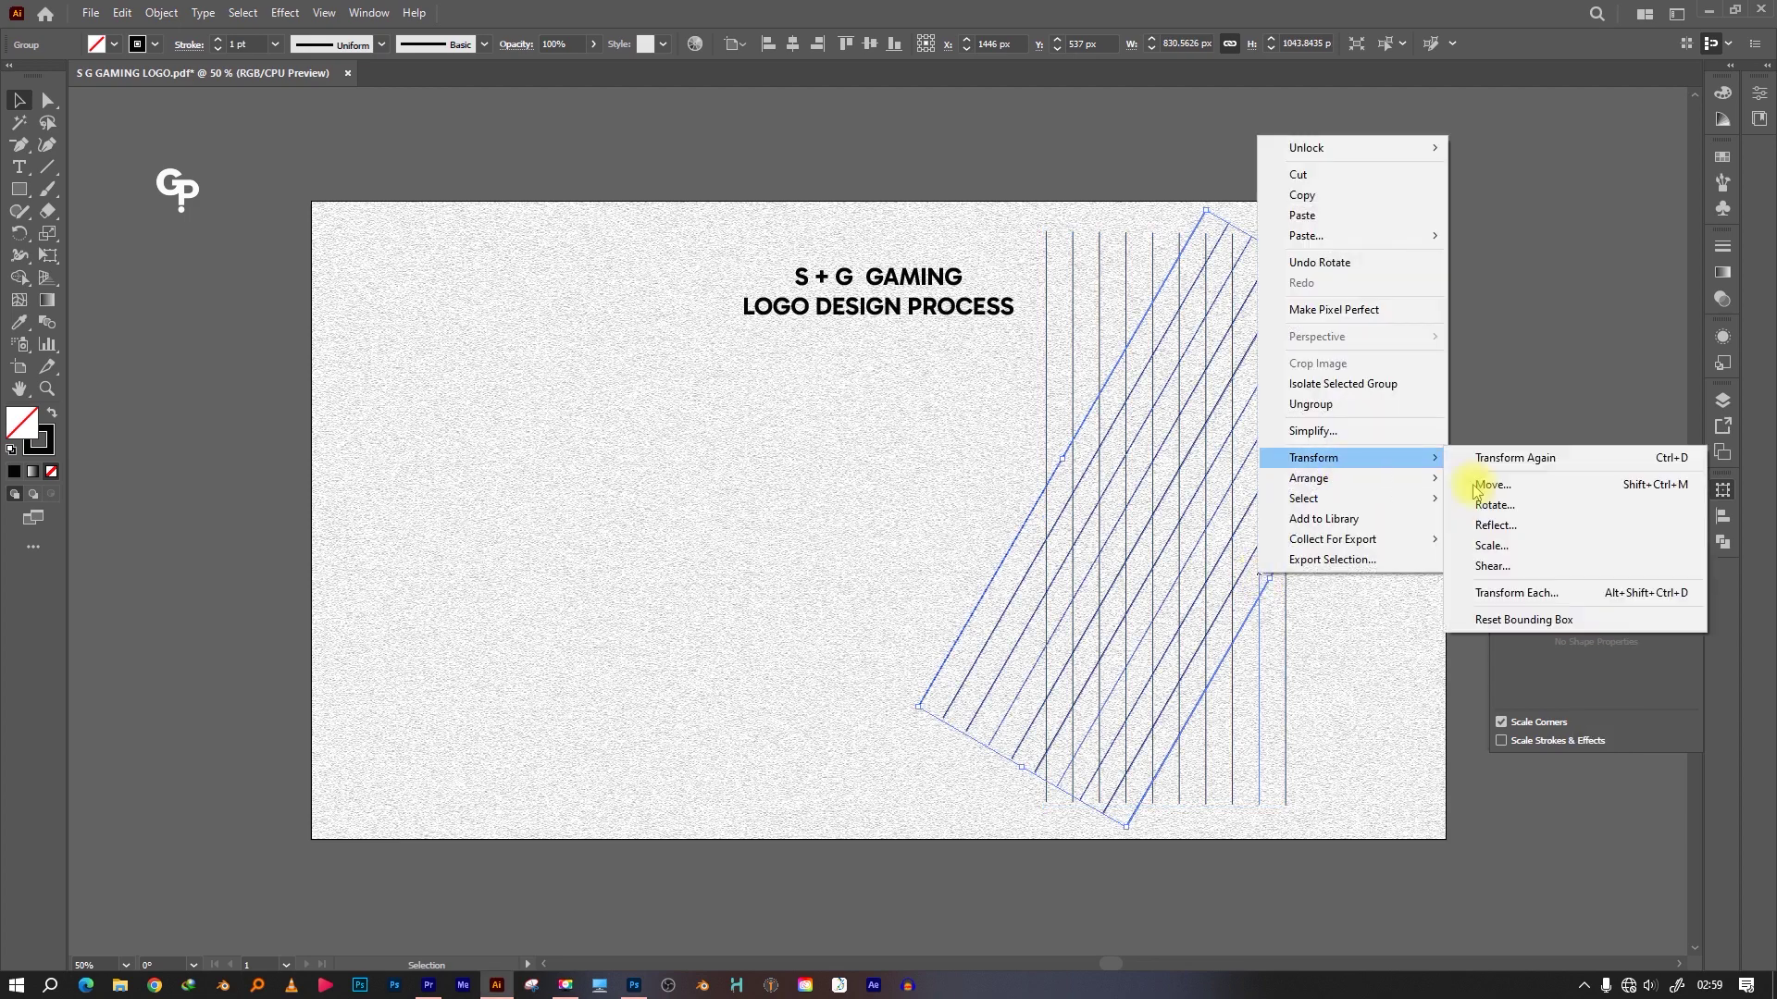
click(1481, 591)
click(814, 852)
right_click(865, 569)
click(865, 567)
Paste the group in front and reflect it into a crossing diagonal set
right_click(654, 421)
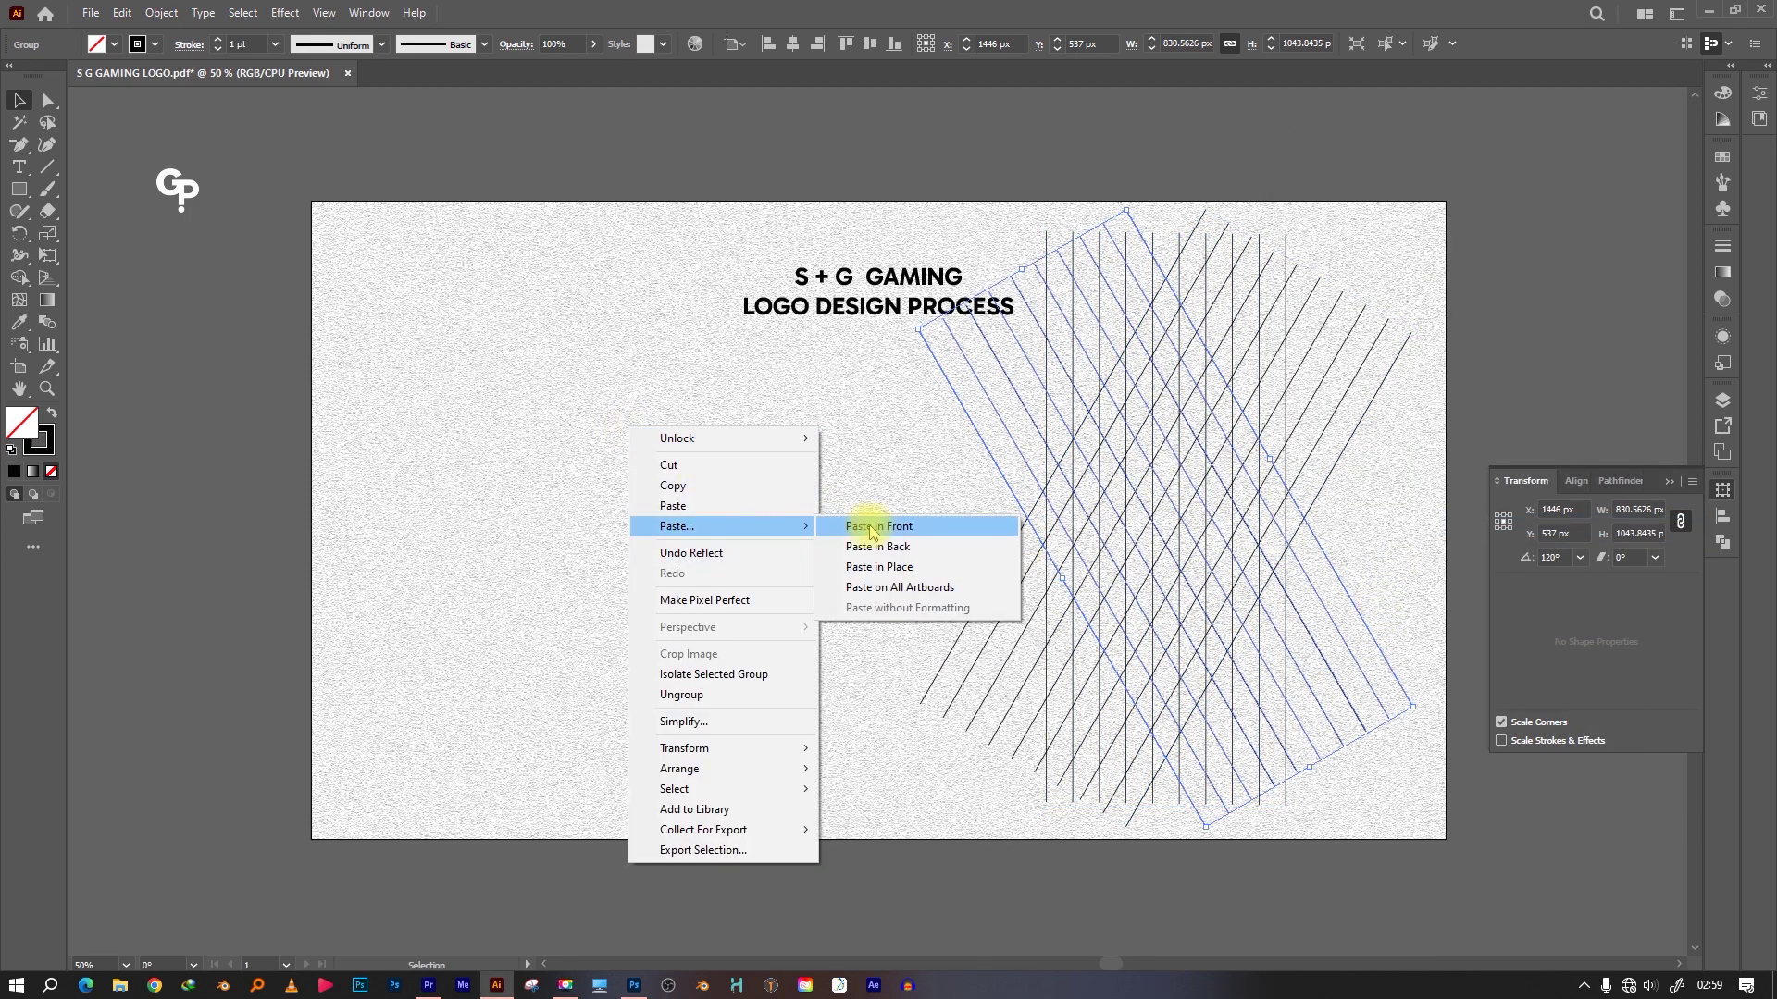
click(925, 520)
click(1585, 592)
right_click(1231, 120)
click(808, 852)
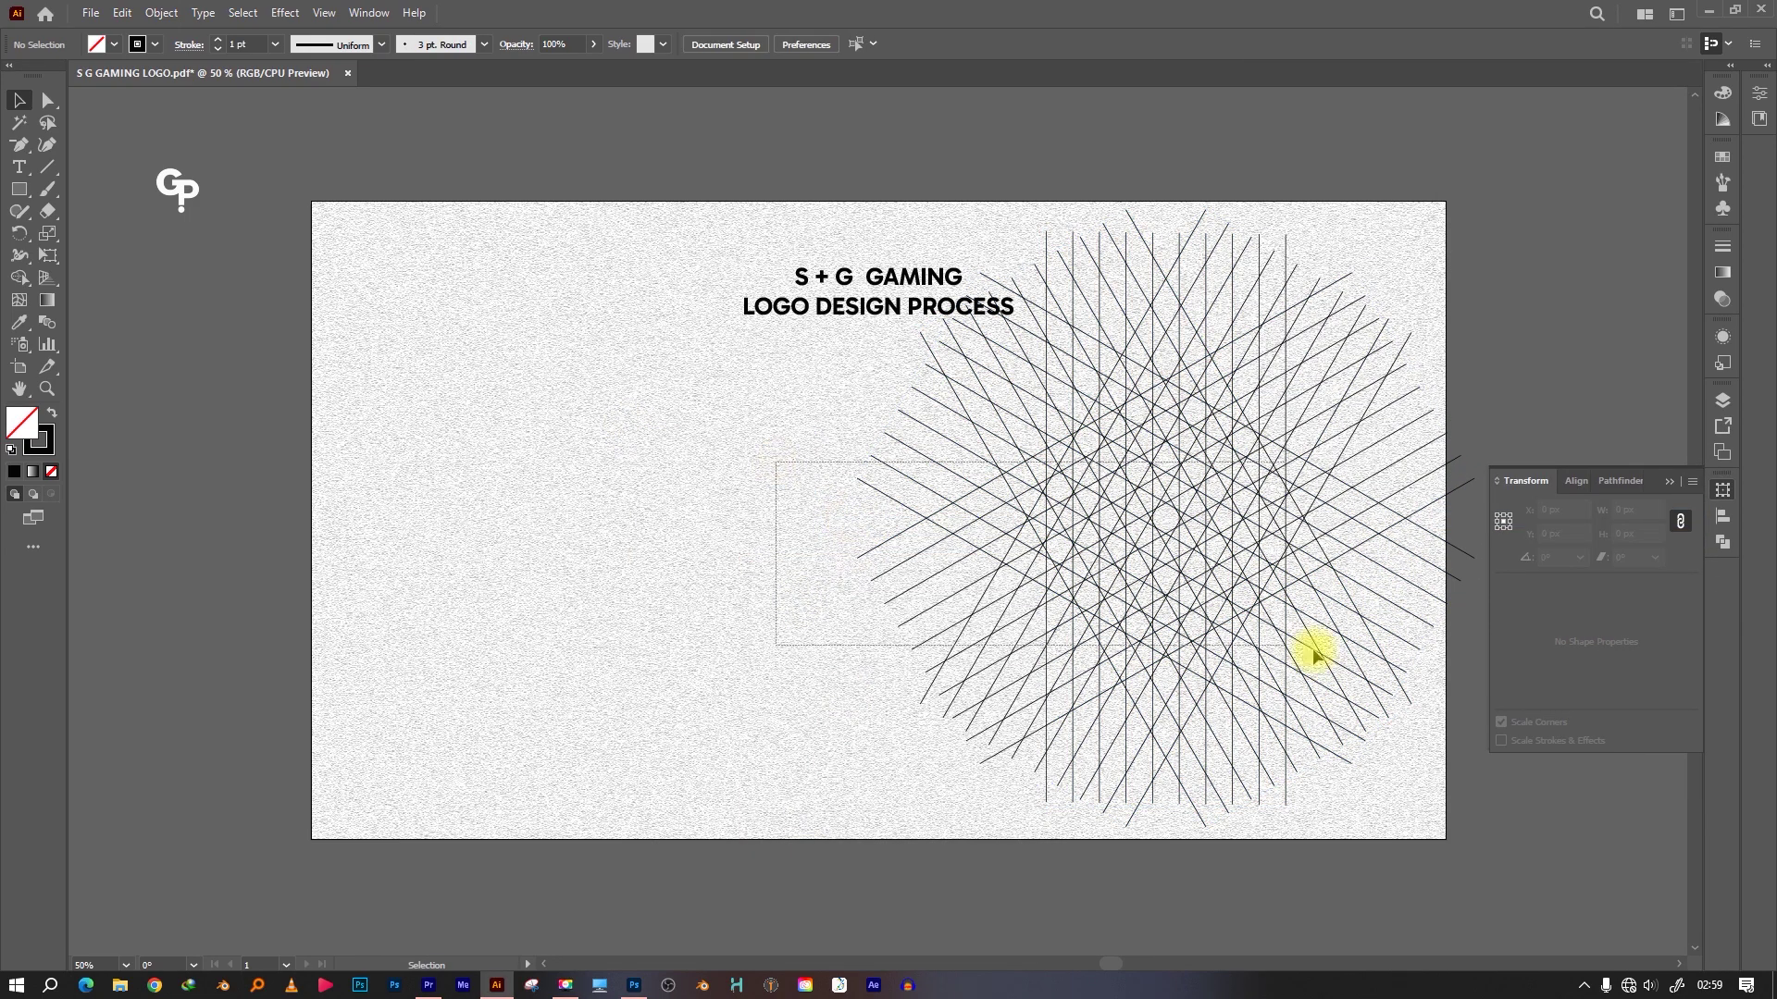
Move both diagonal line groups onto the vertical set at the artboard centre
drag(775, 461, 1471, 829)
mouse_move(1313, 484)
mouse_down()
mouse_move(919, 595)
mouse_move(887, 584)
mouse_up()
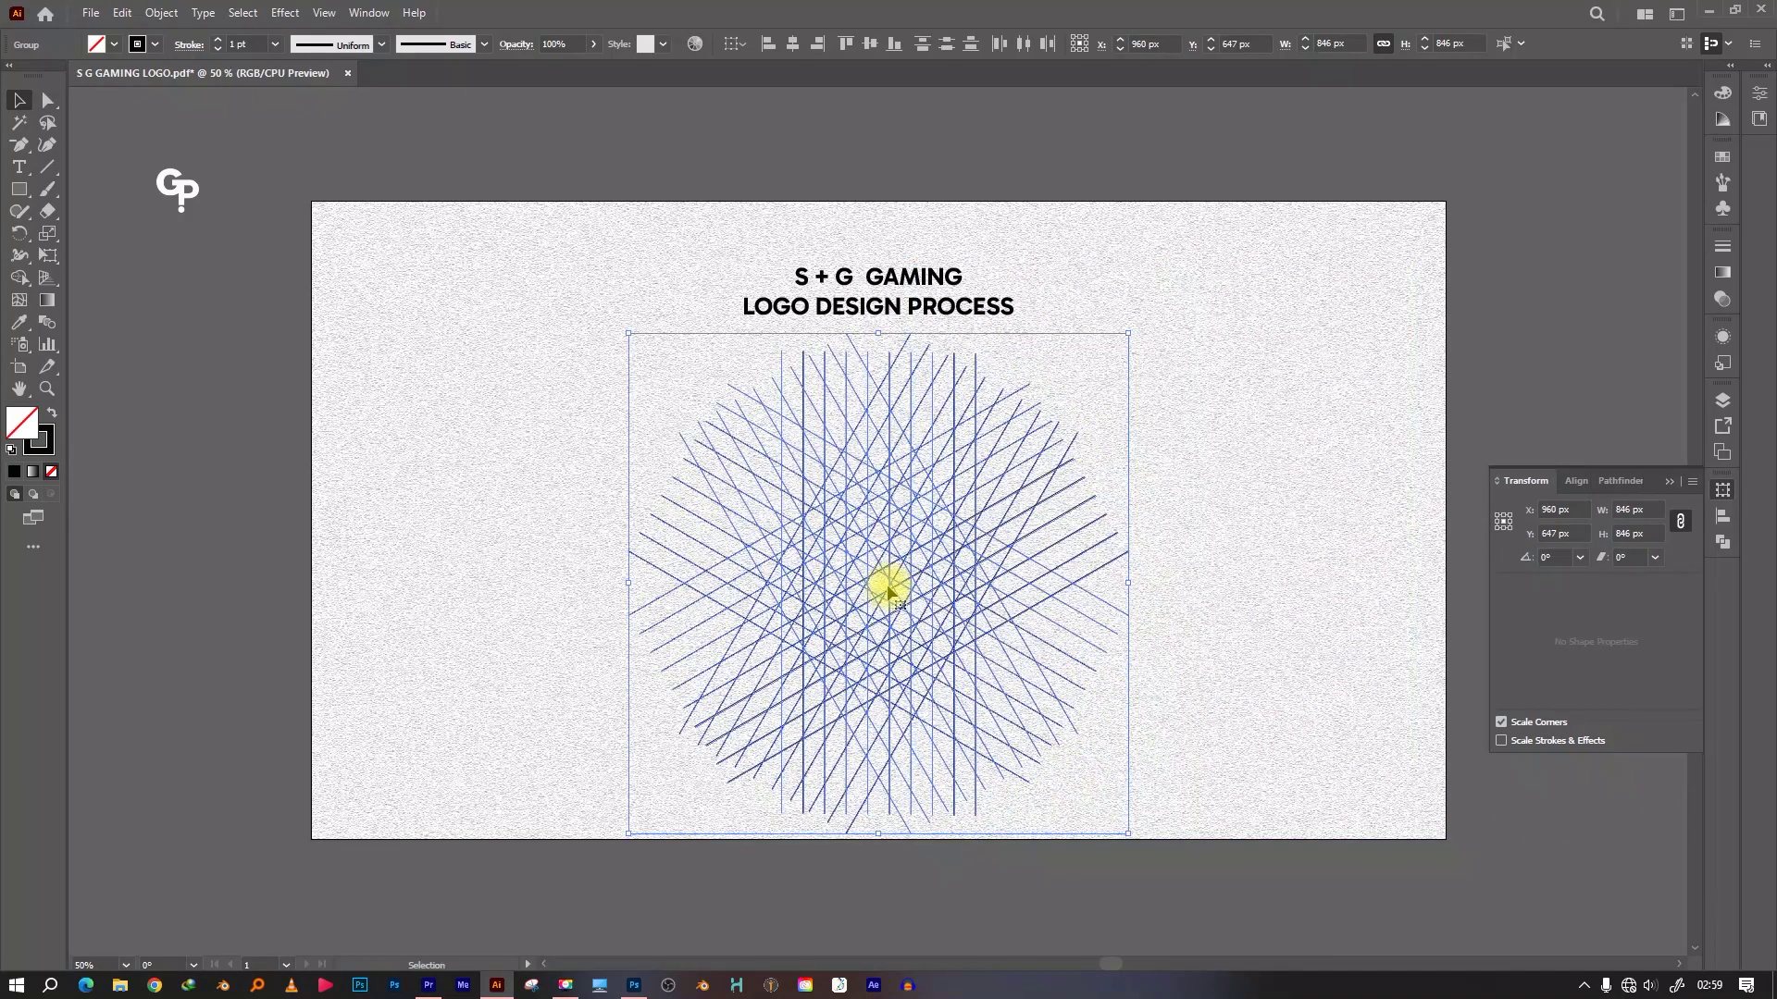
key(ctrl+equal)
key(ctrl+equal)
key(shift+x)
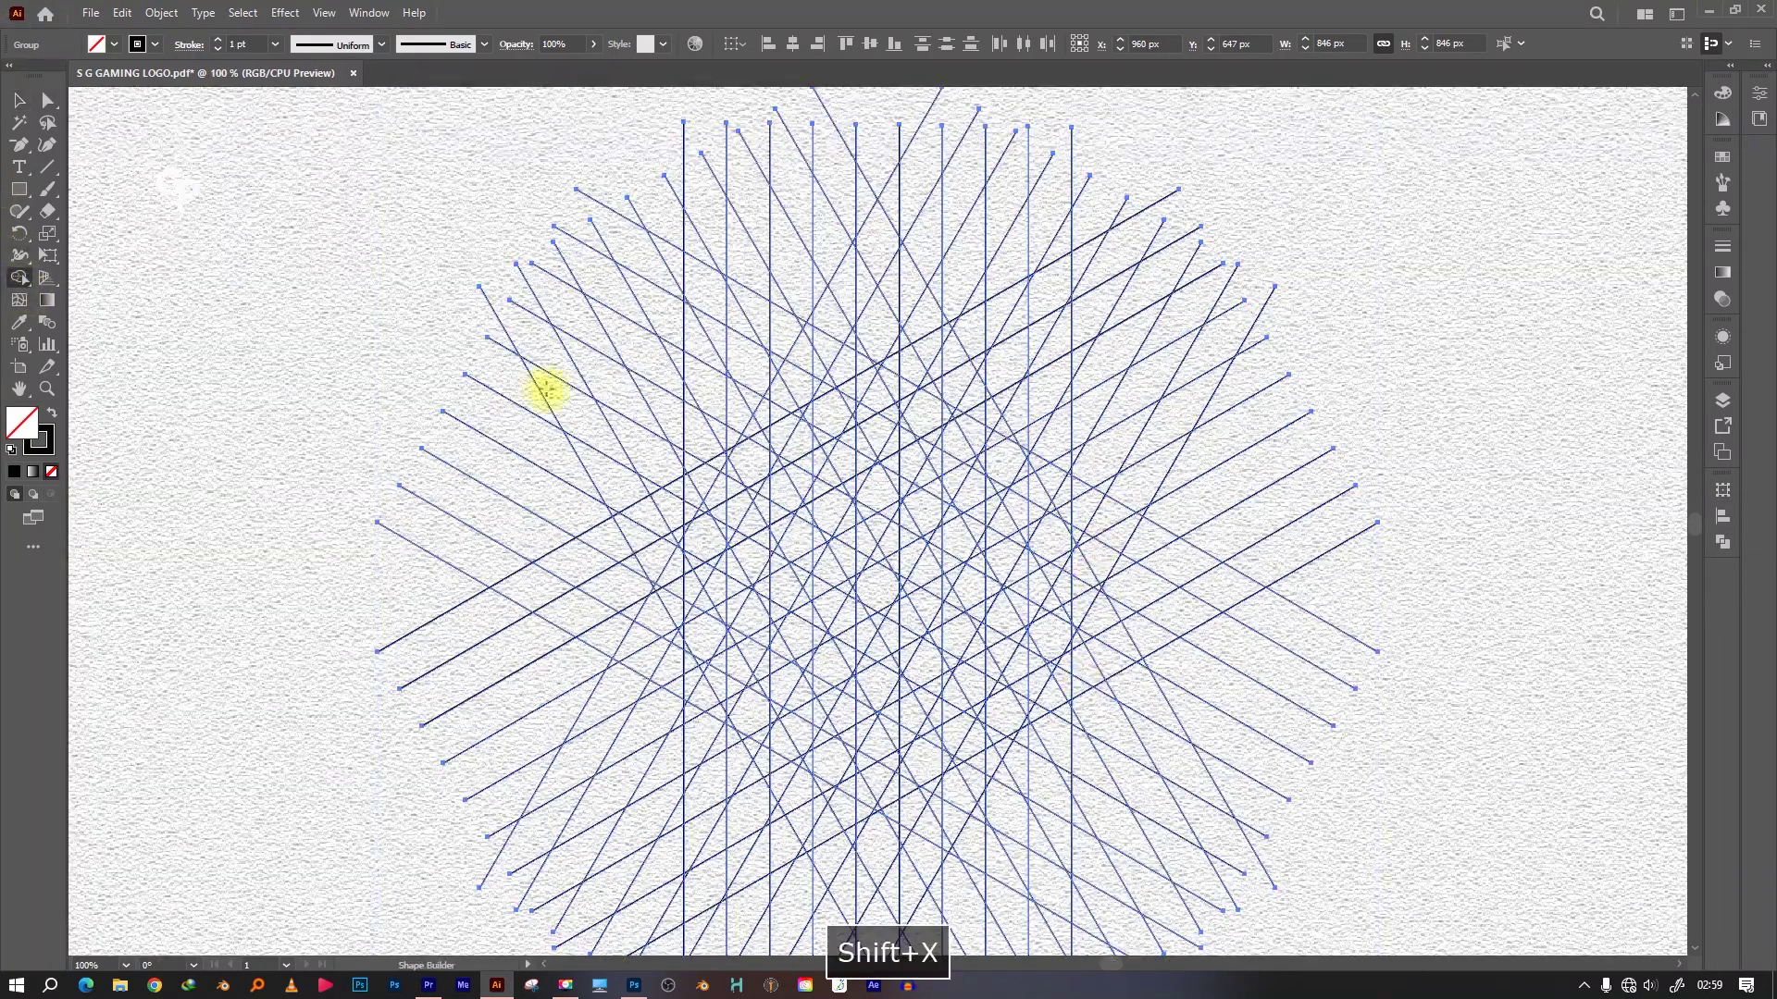
key(shift+m)
key(ctrl+z)
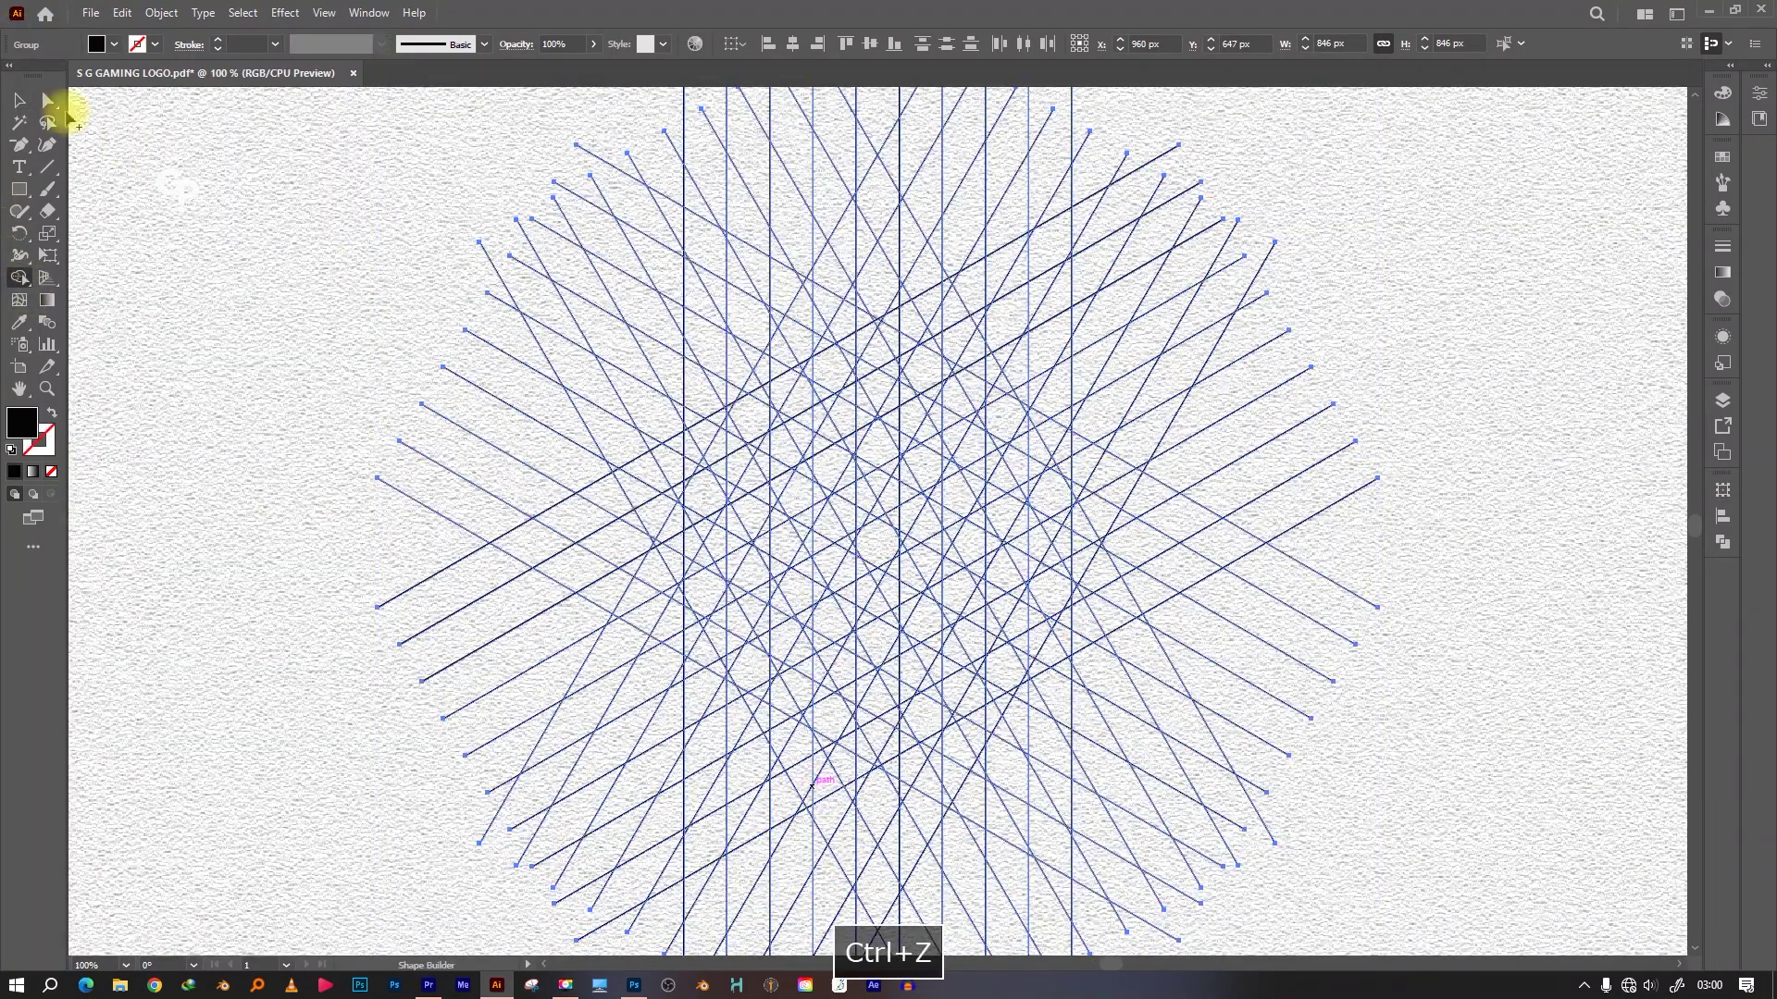
Add a horizontal copy of the lines and select the whole grid with black fill
click(18, 99)
click(725, 186)
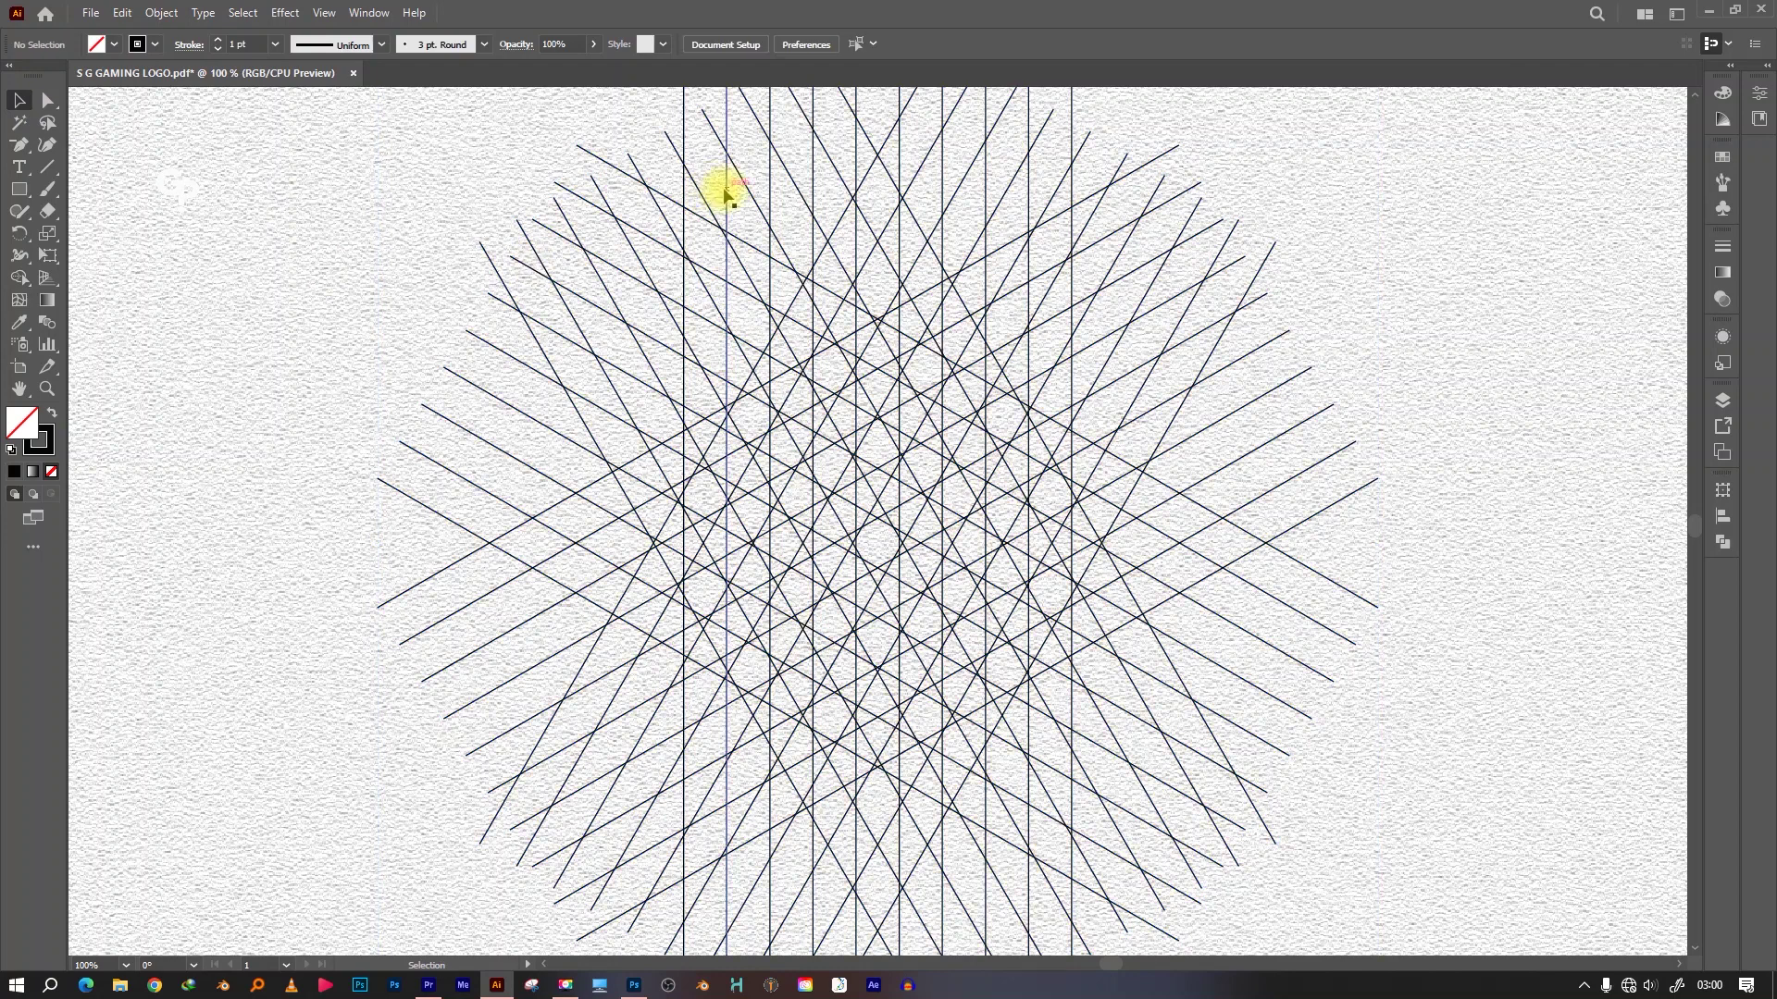
click(1723, 509)
click(1579, 578)
key(ctrl+a)
click(20, 278)
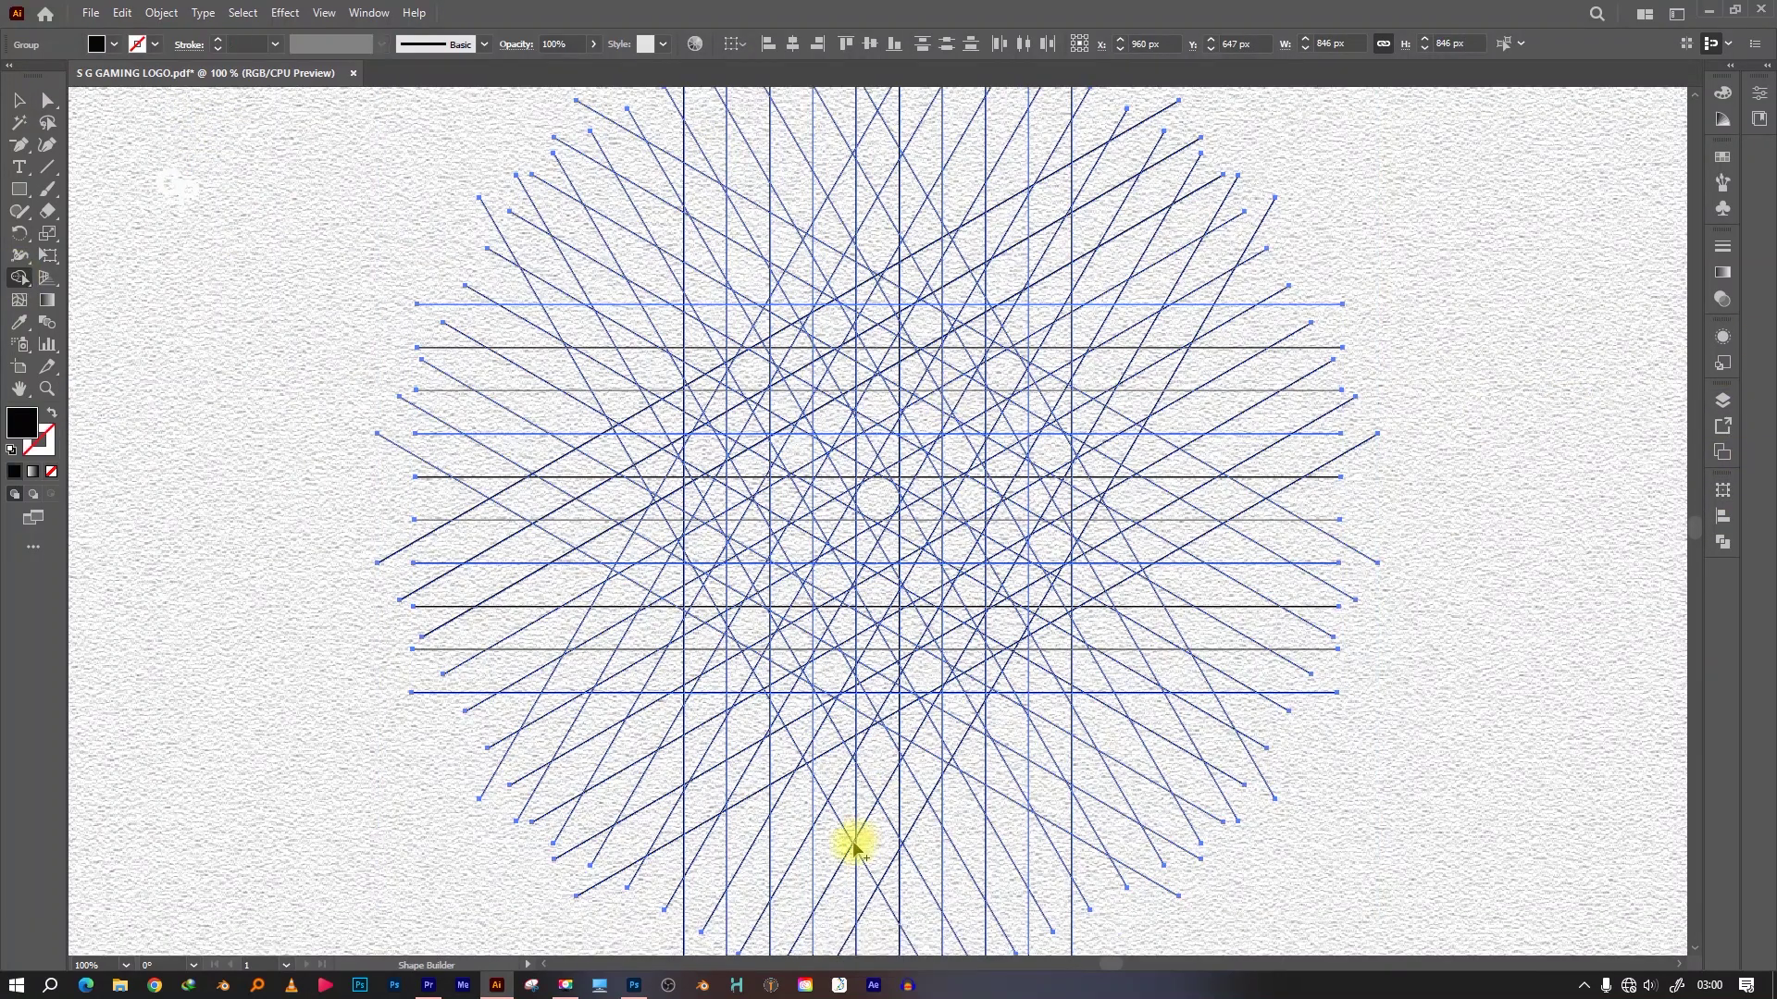
Merge the lower and middle grid regions into the black body of the S
drag(792, 708, 731, 629)
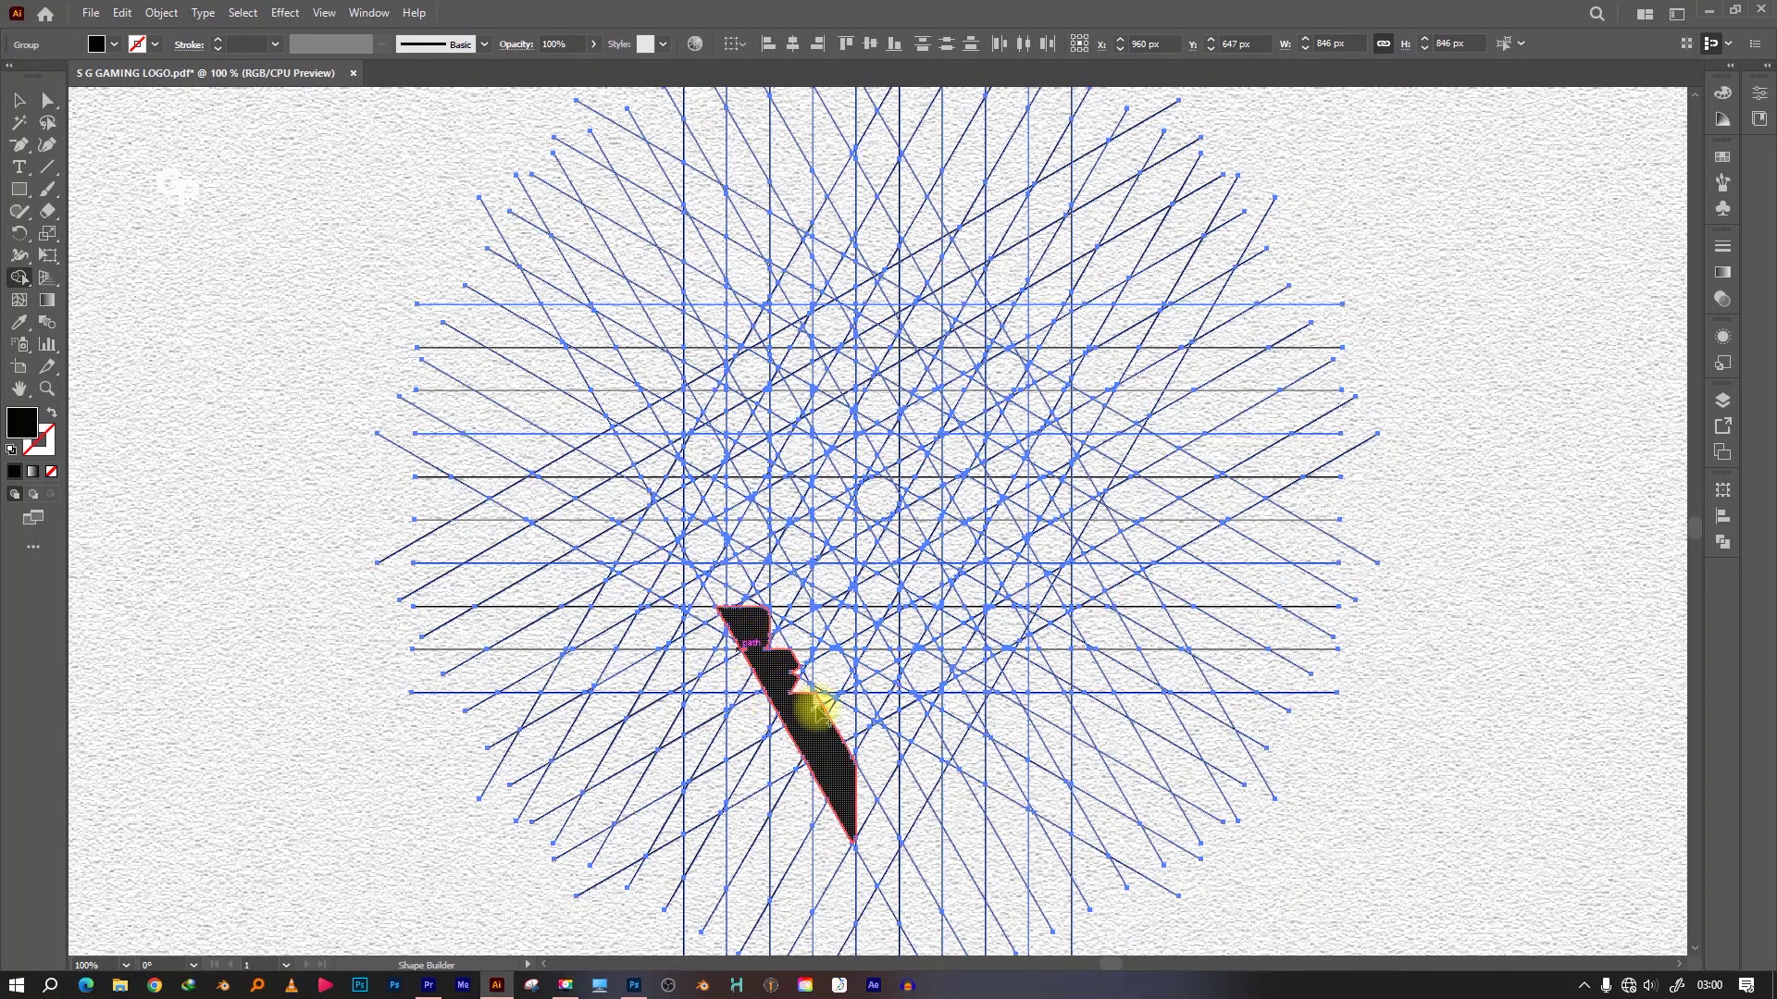
drag(819, 698, 746, 607)
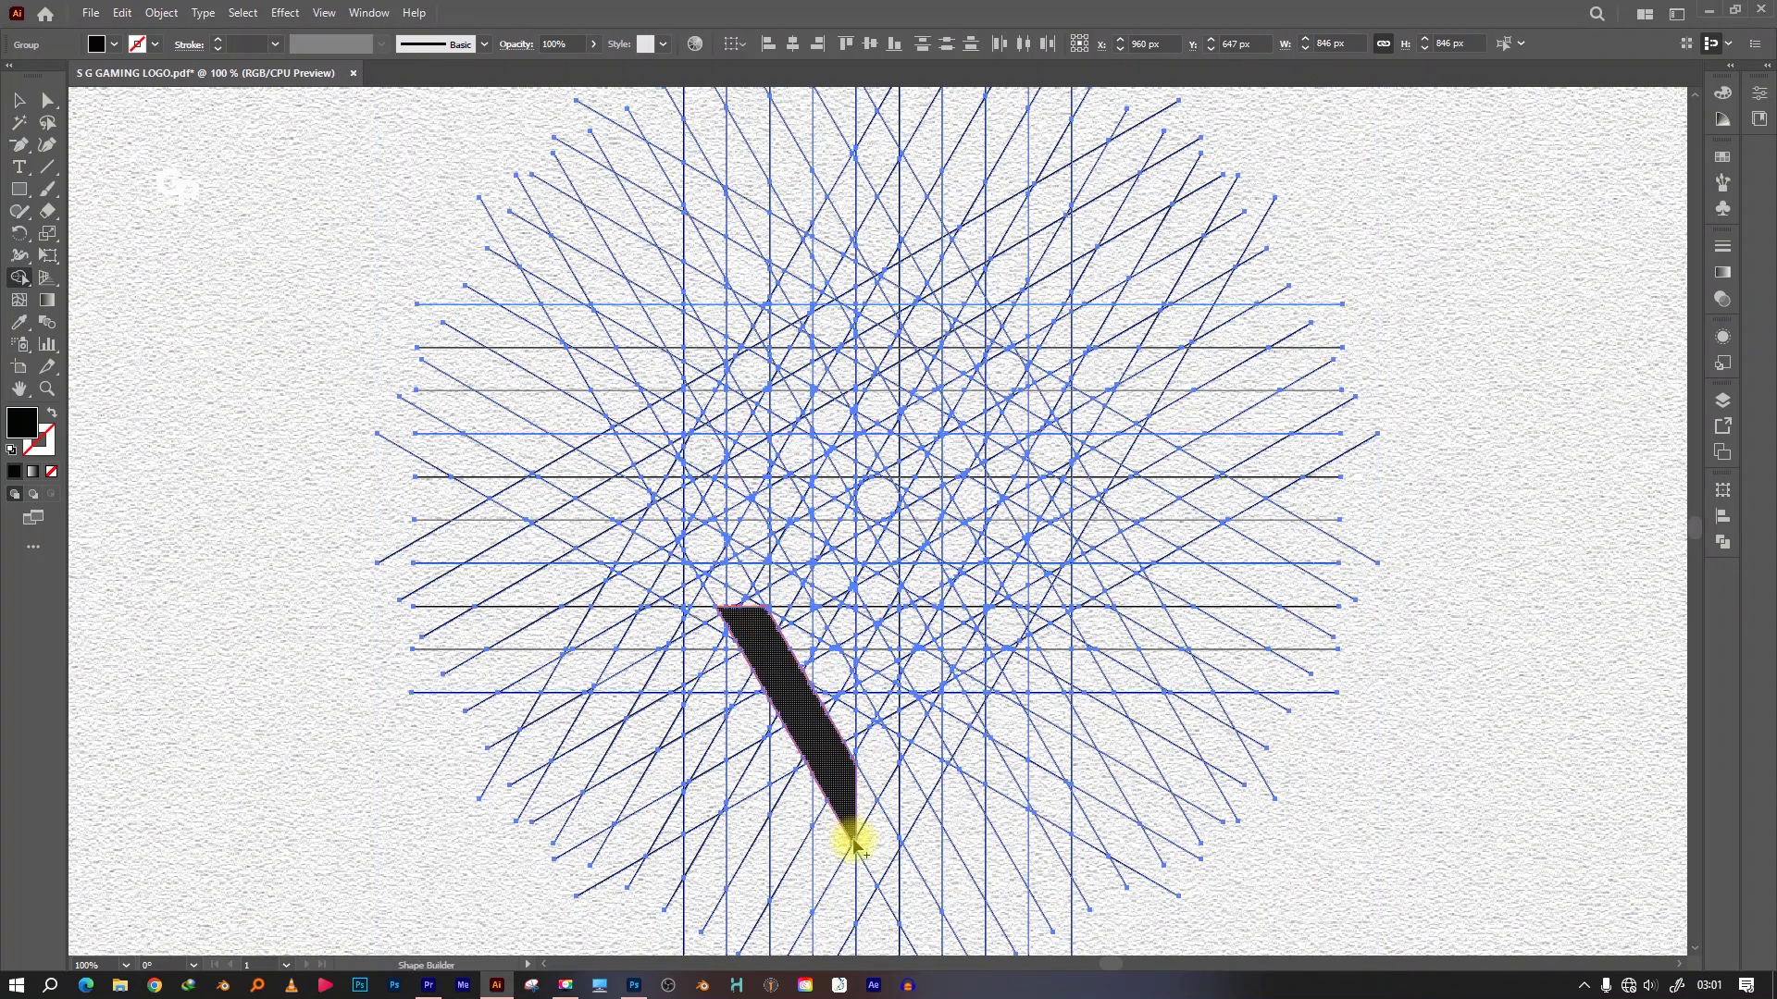
drag(842, 664, 826, 645)
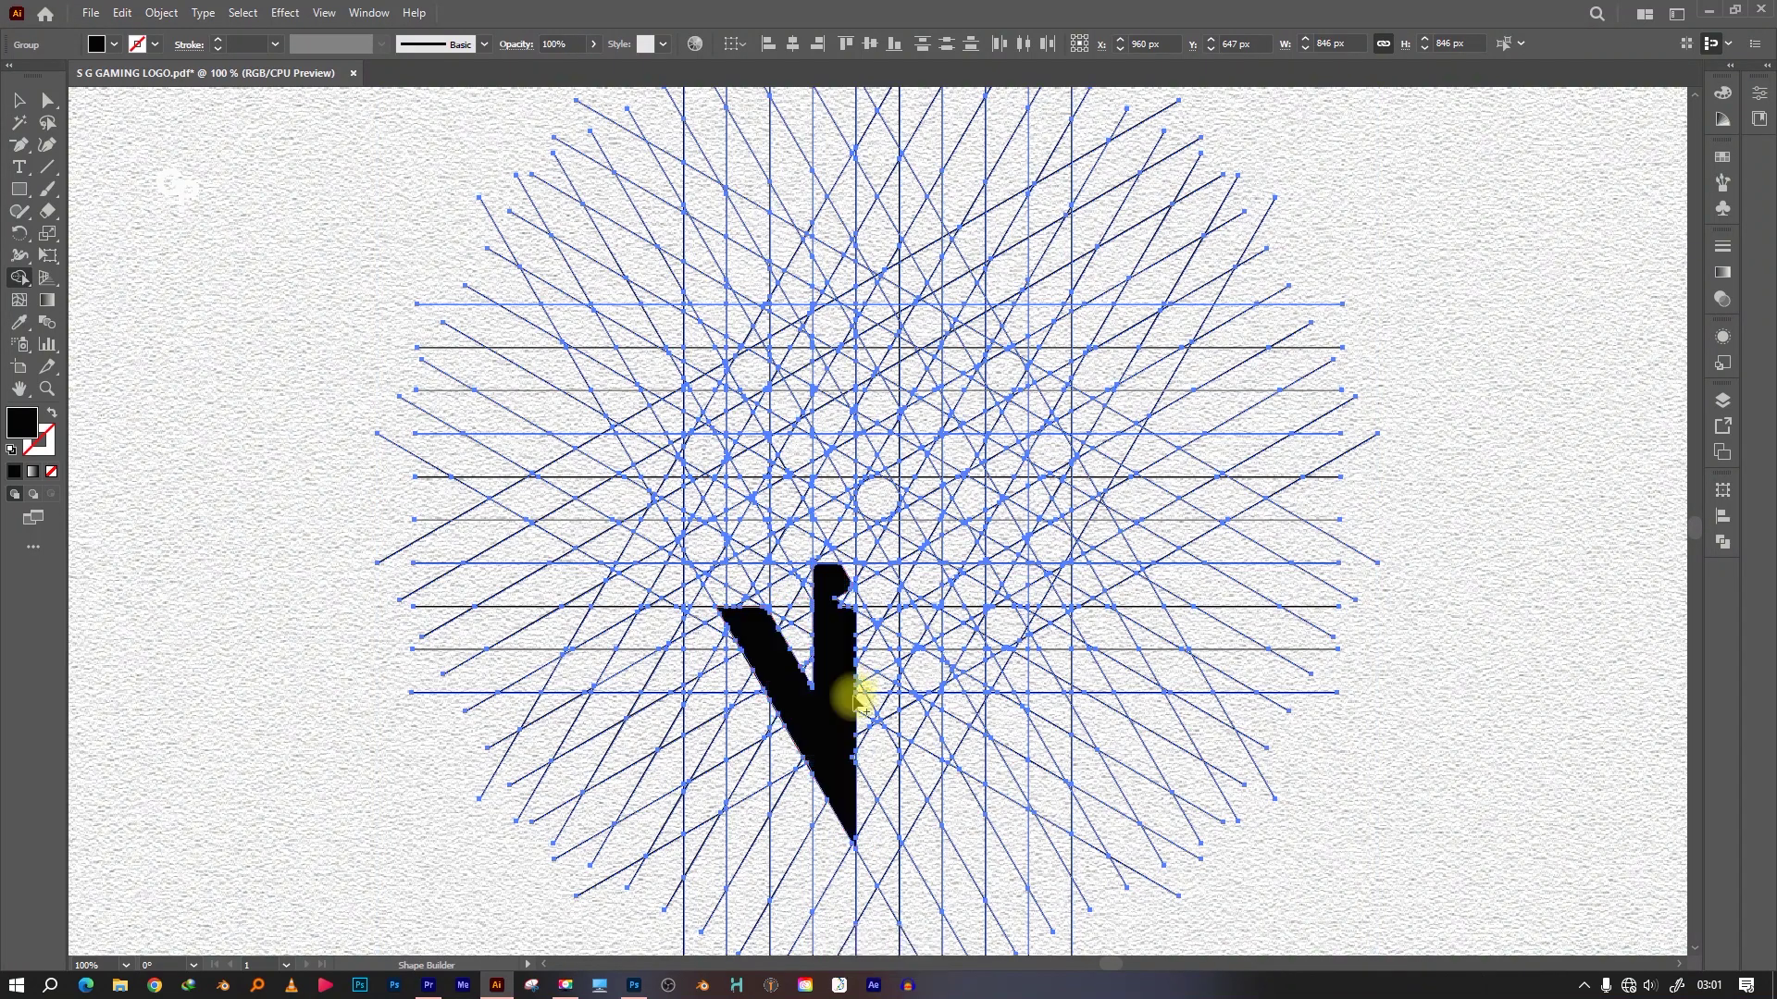
drag(855, 689, 851, 588)
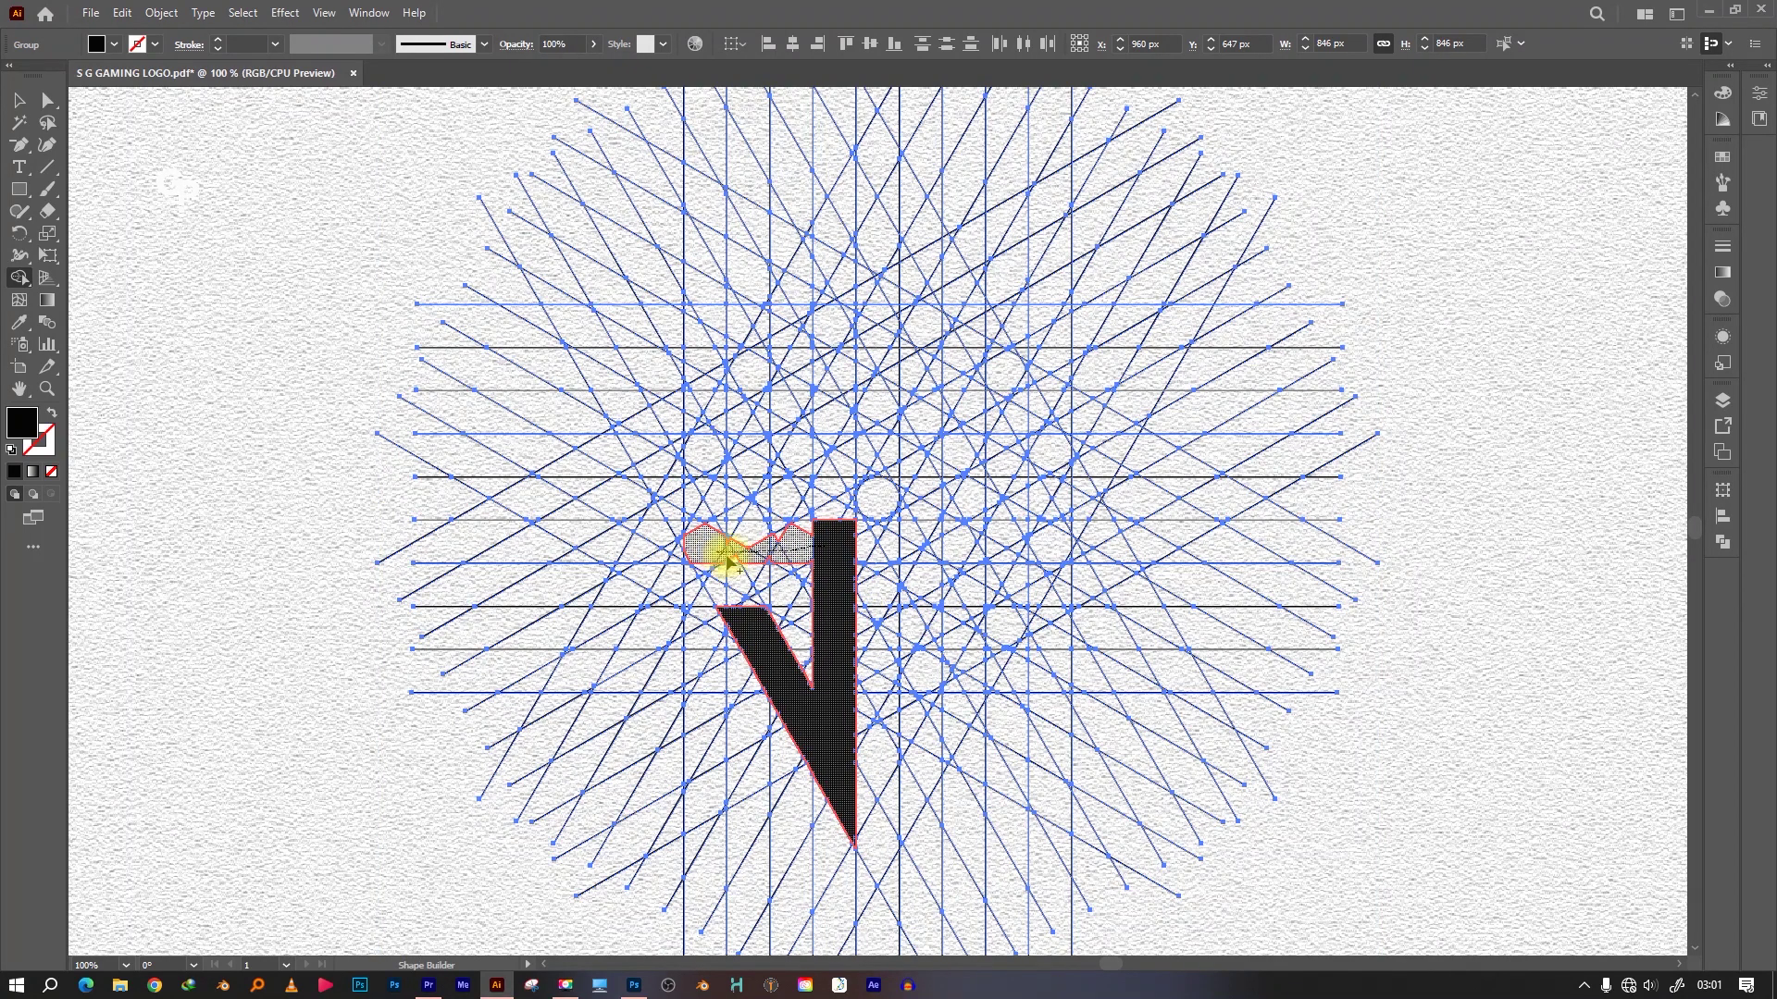
drag(766, 567, 694, 536)
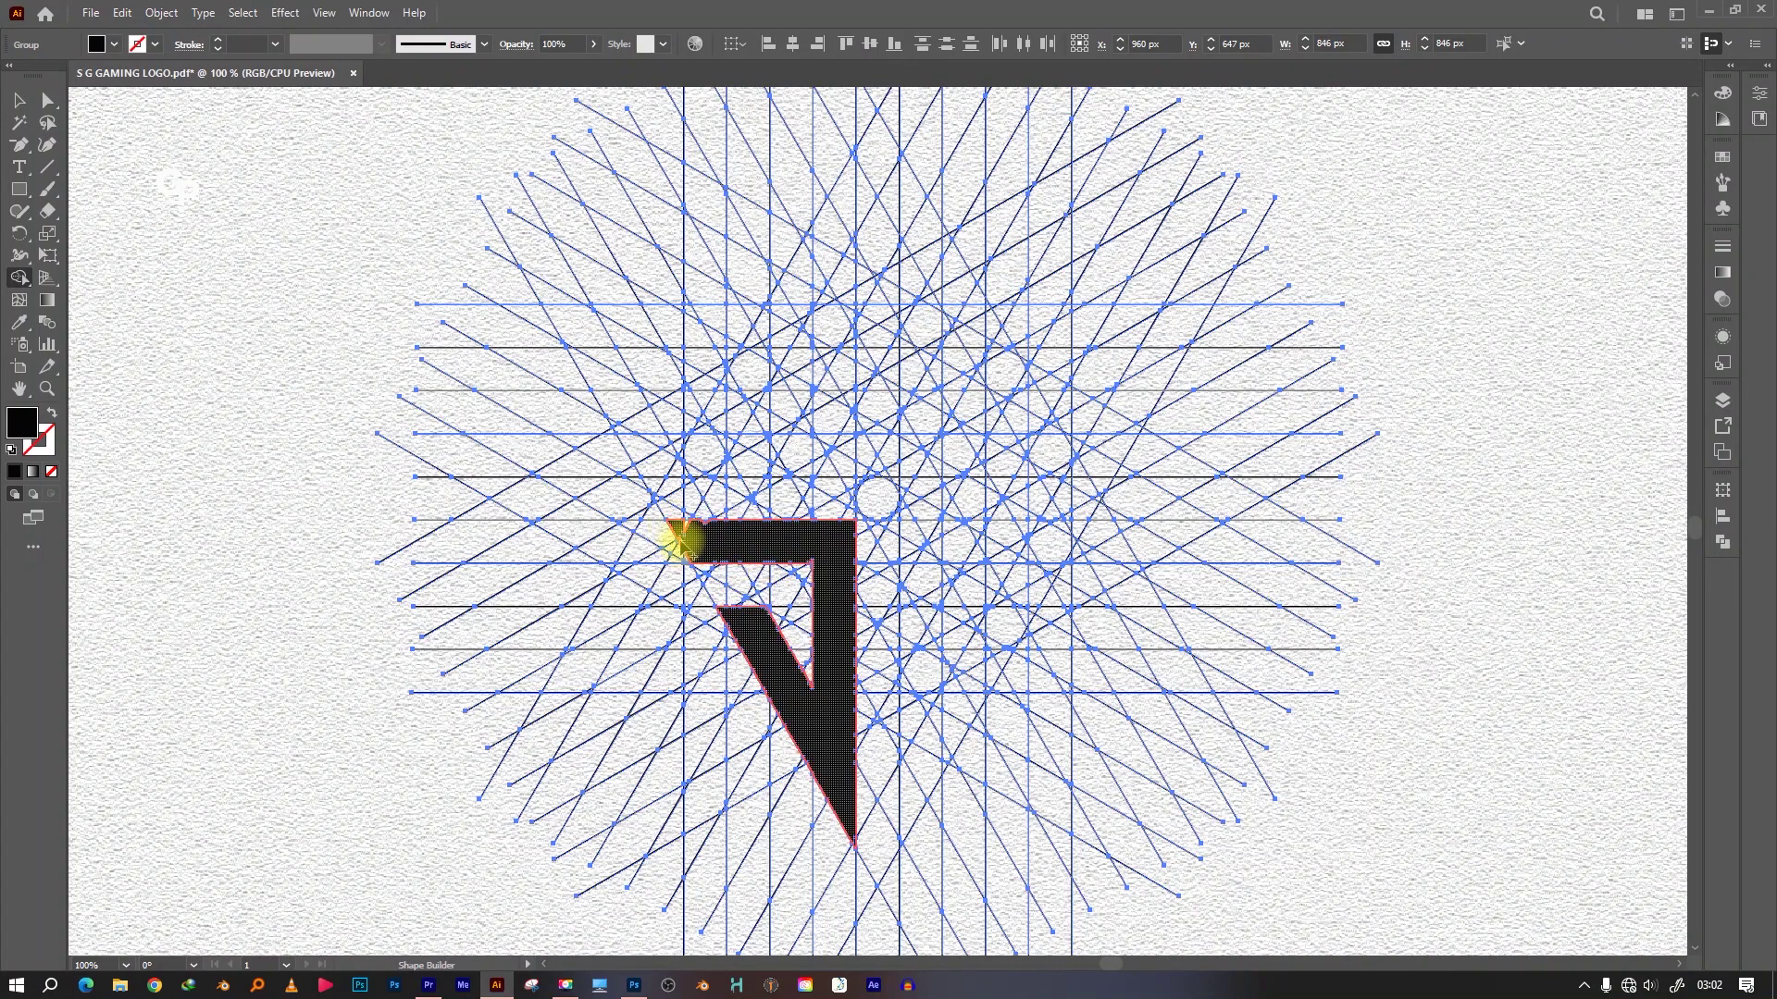
Add the S's top-left lobe and top tip regions, undoing stray merges
key(ctrl+z)
click(671, 505)
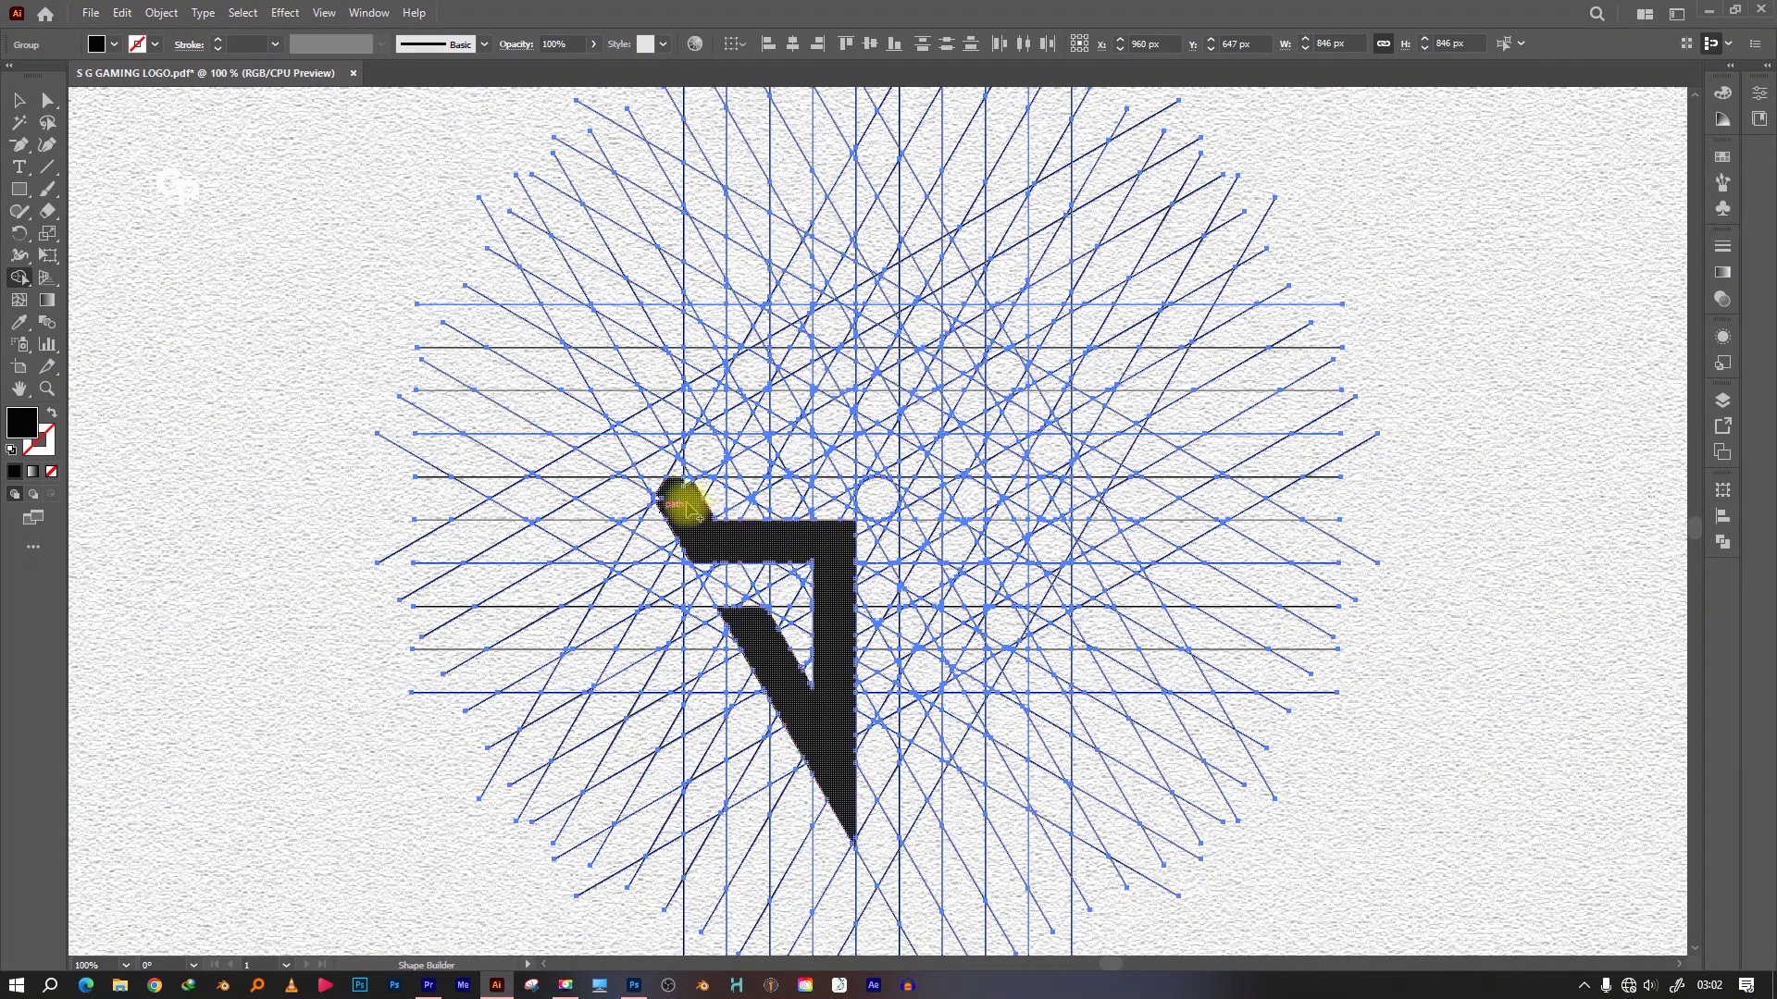
key(ctrl+z)
drag(652, 482, 680, 467)
key(ctrl+z)
click(700, 444)
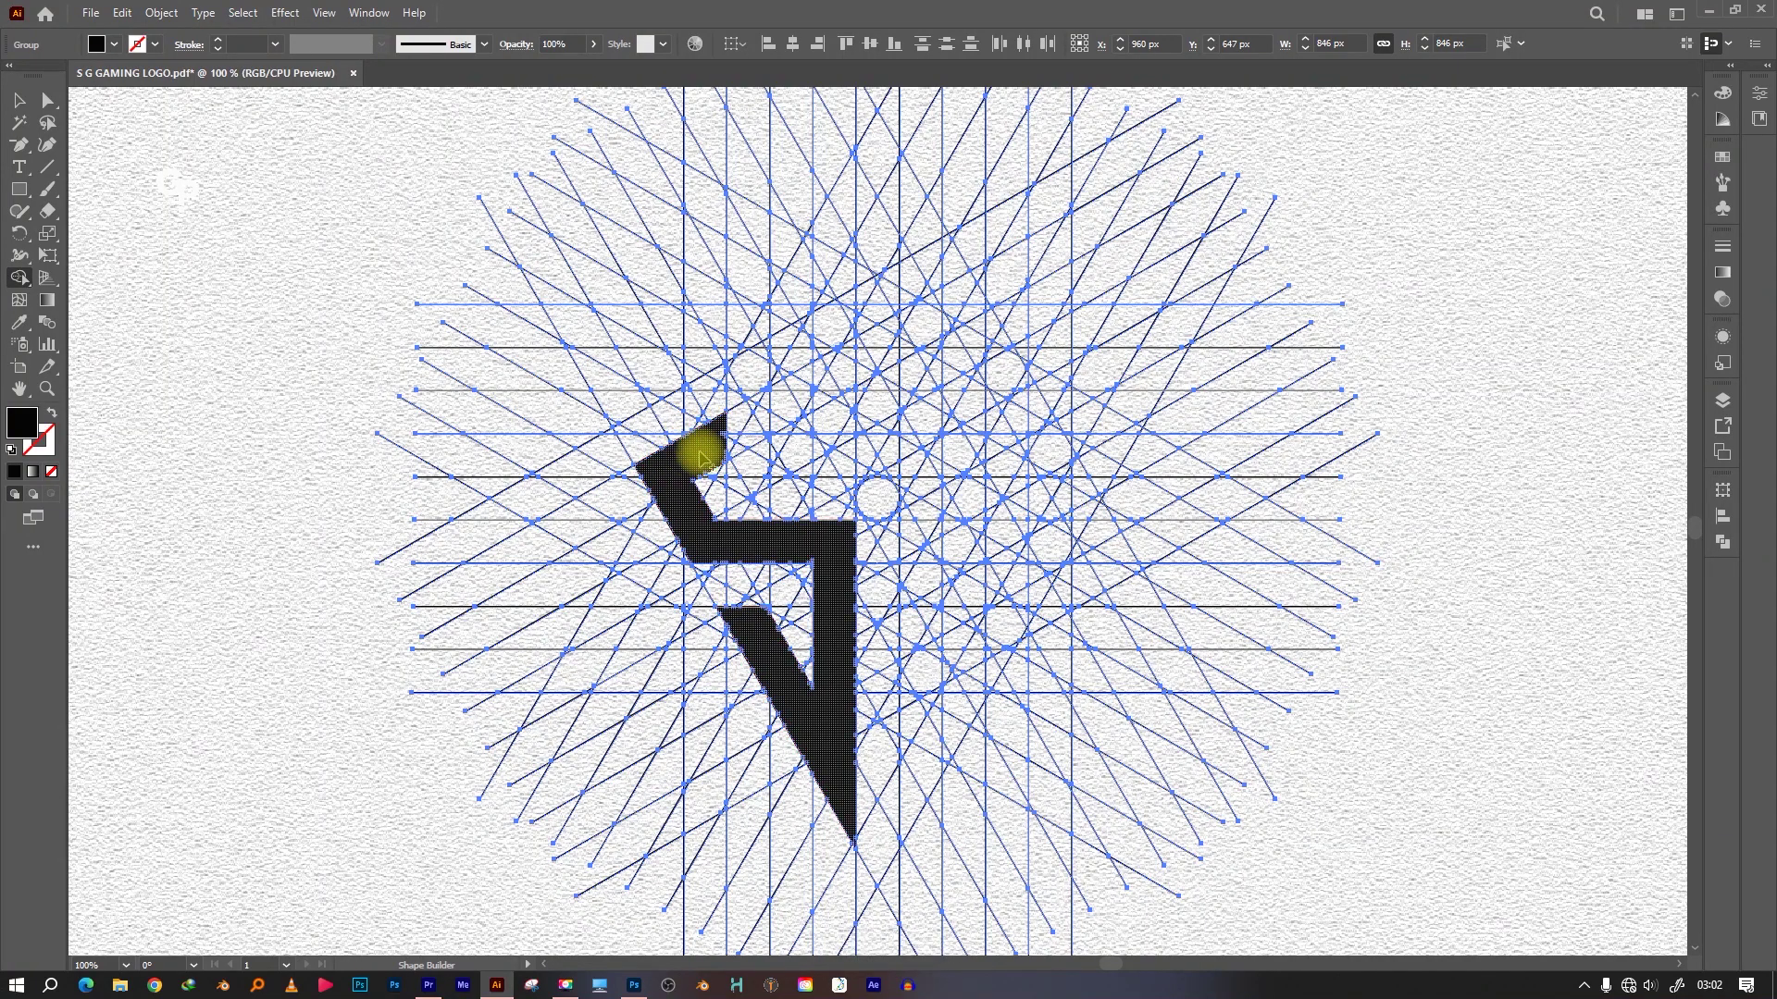
drag(850, 348, 826, 449)
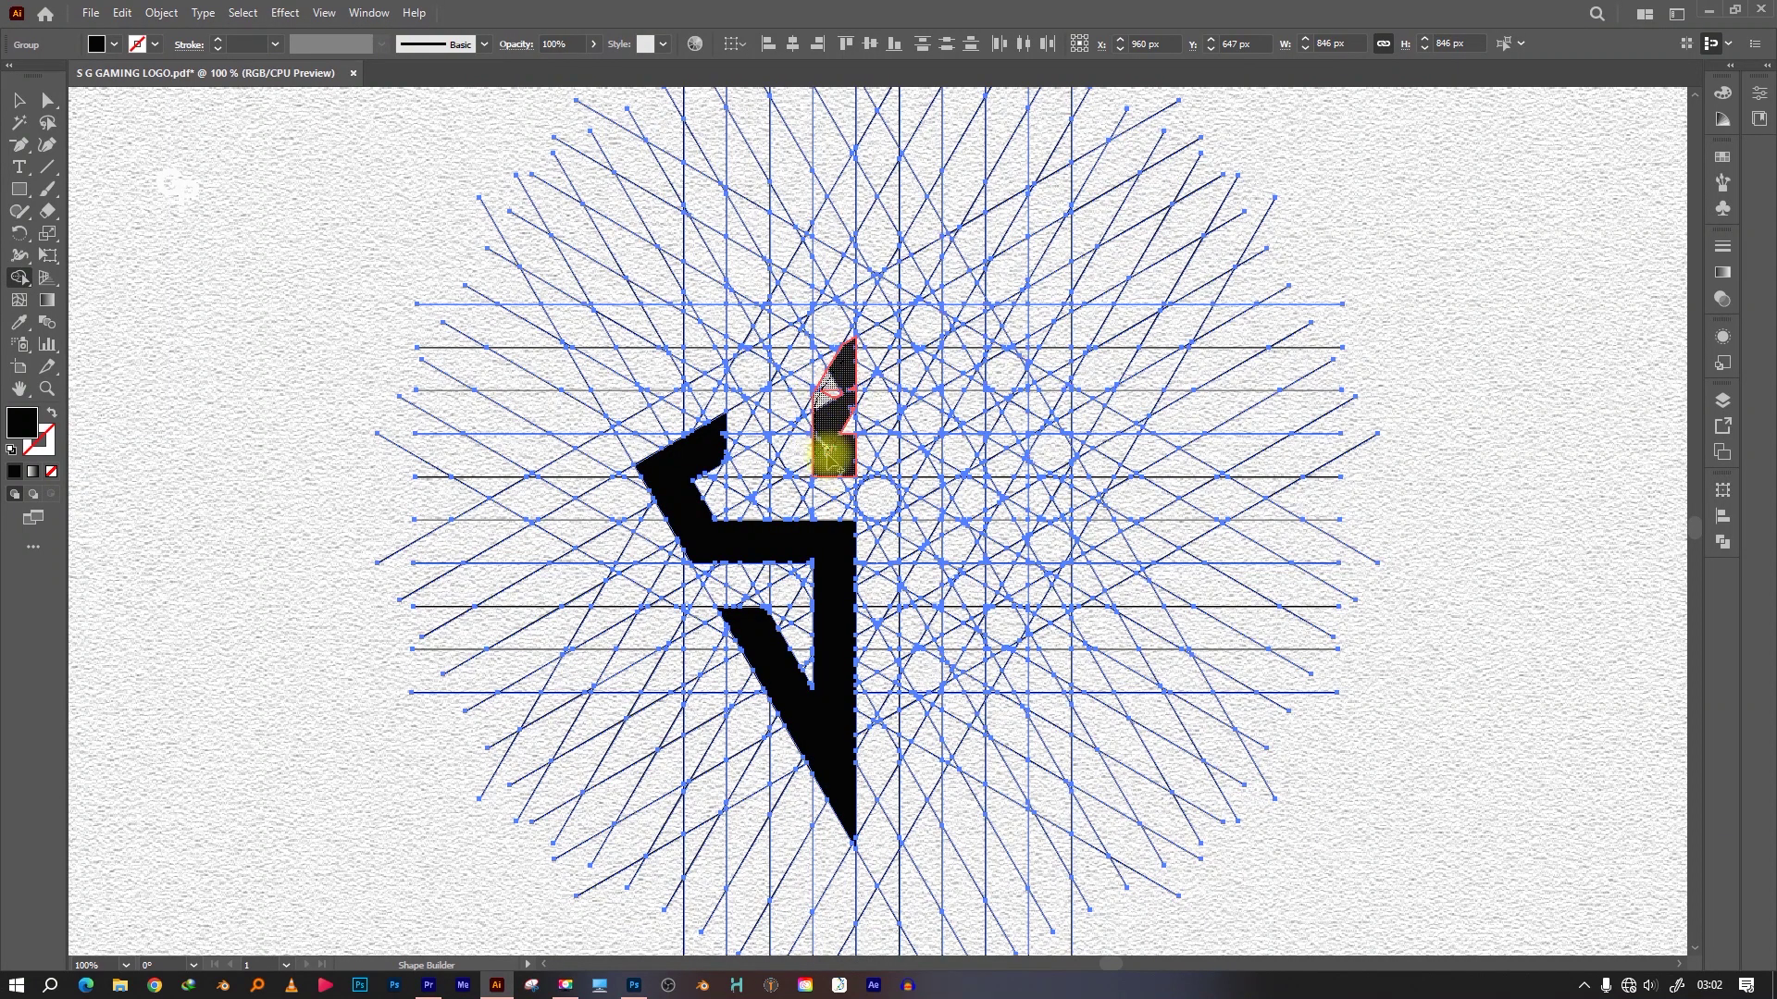
mouse_move(850, 389)
mouse_down()
mouse_move(727, 448)
mouse_move(837, 364)
mouse_up()
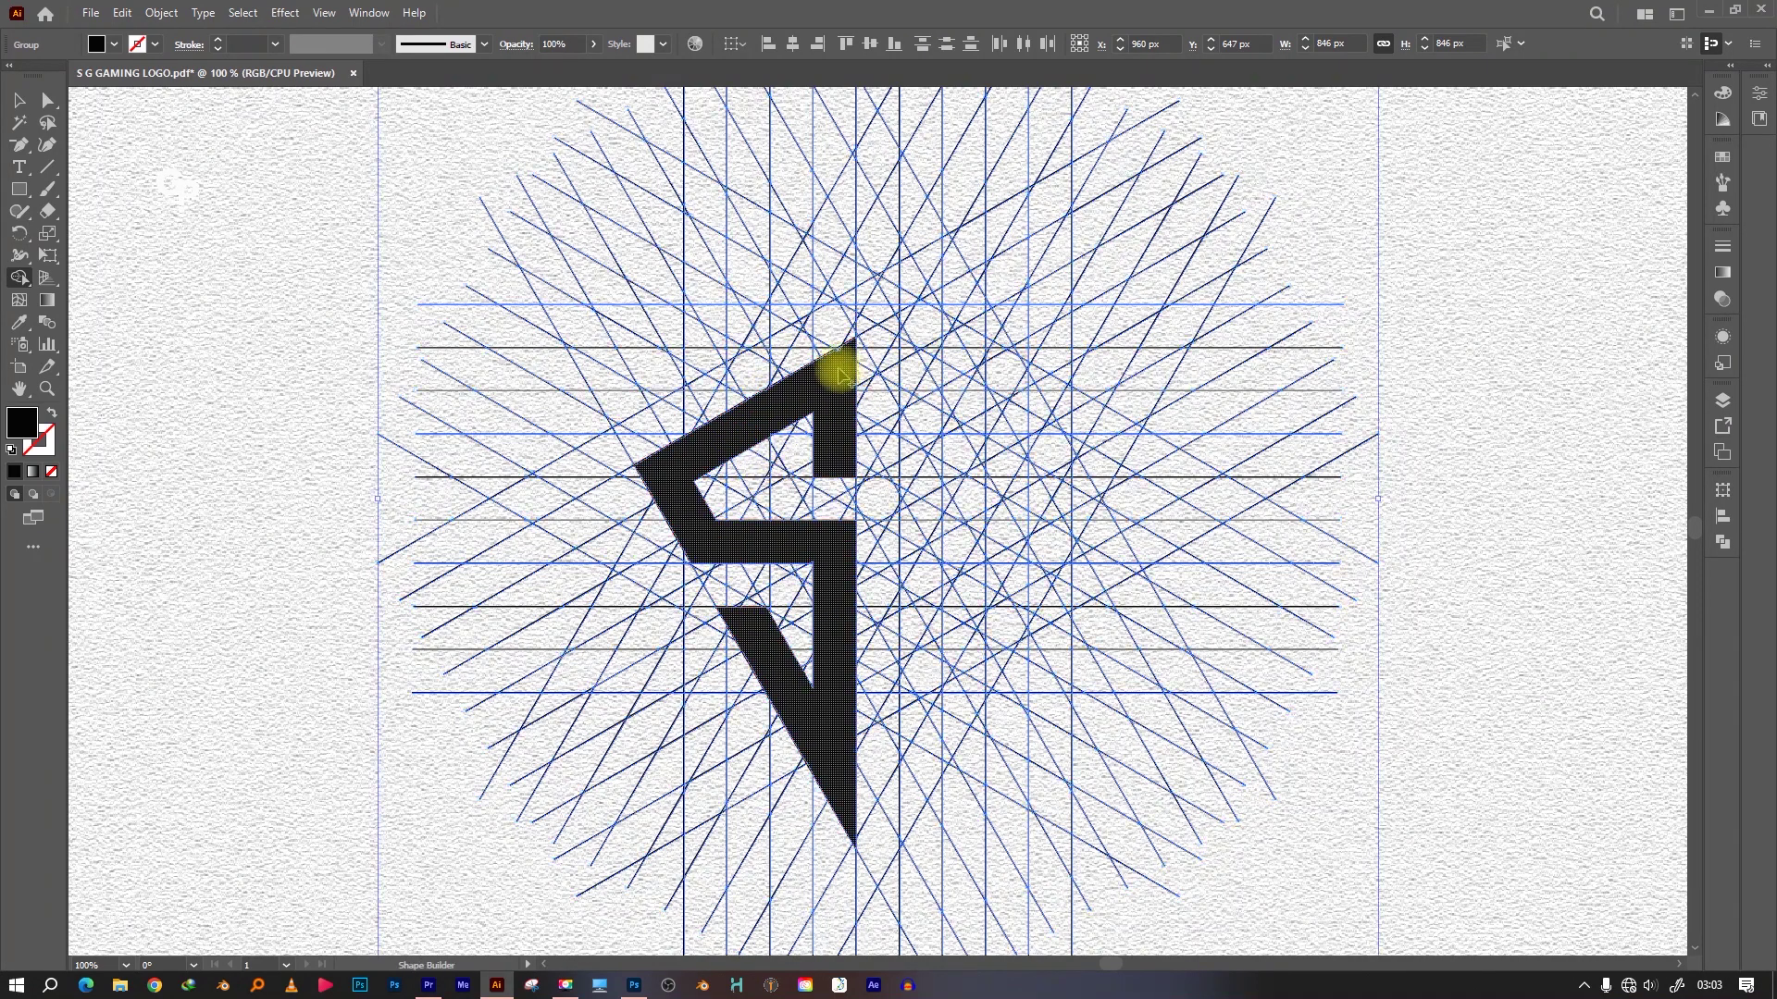
key(ctrl+z)
key(ctrl+z)
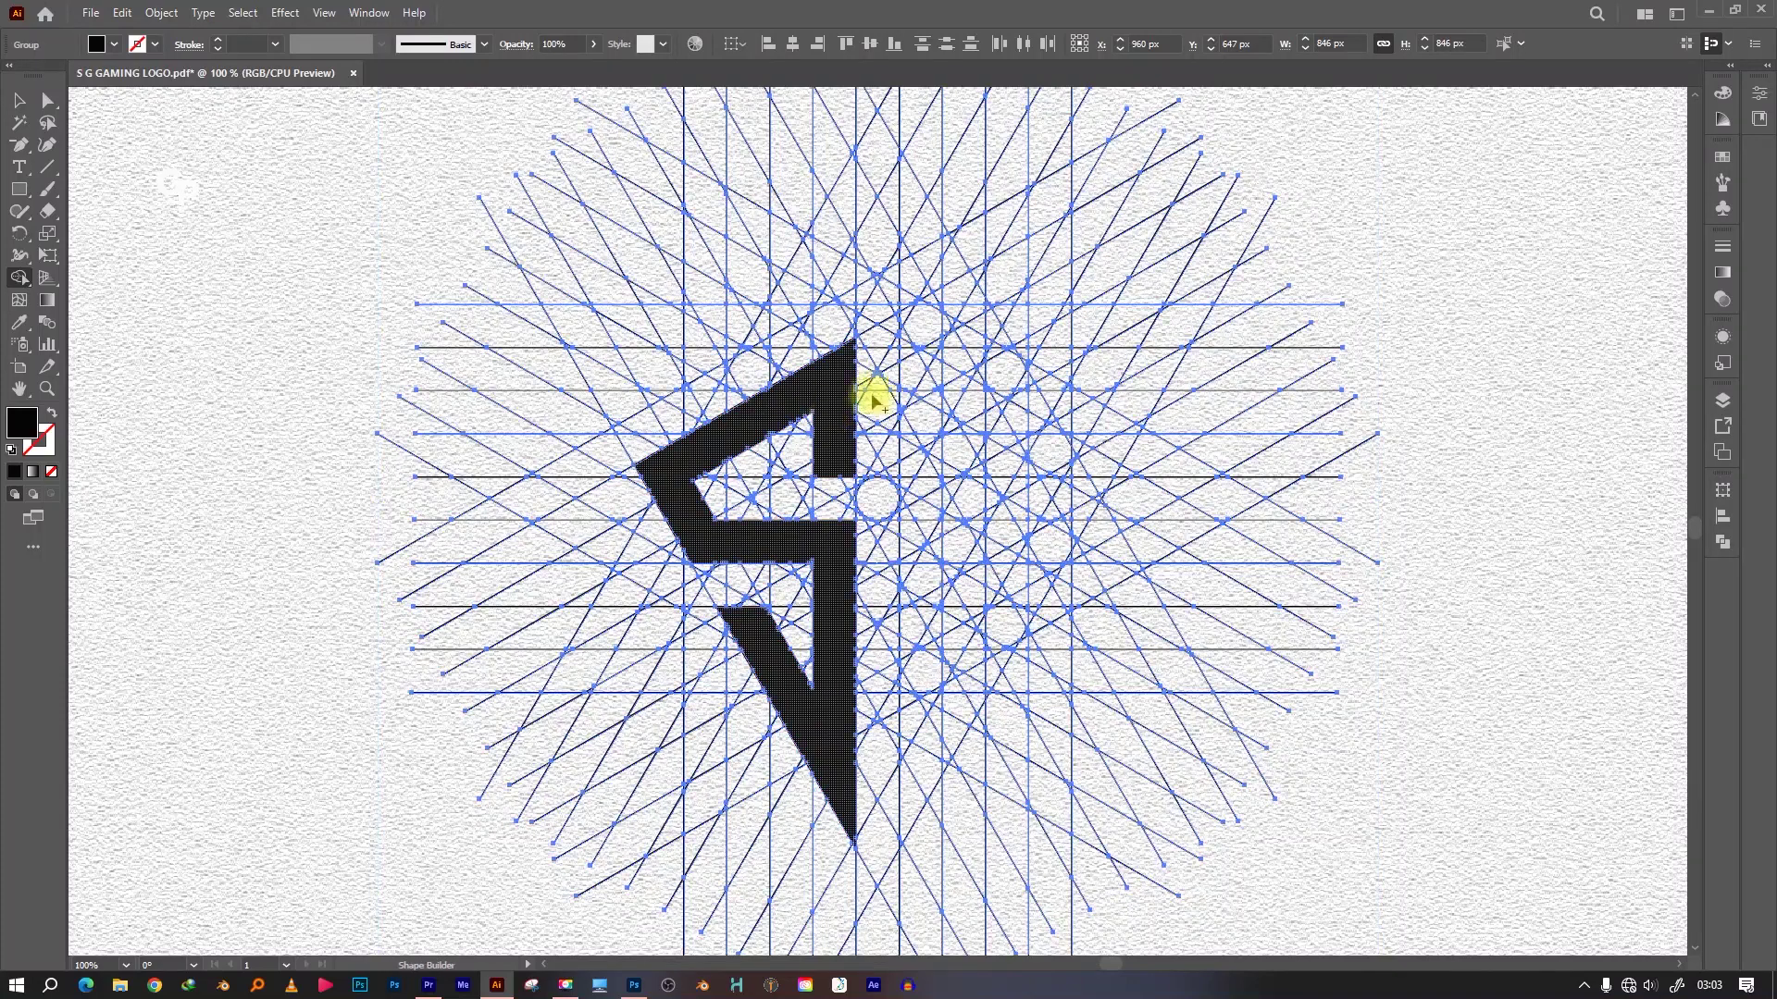
Build the G's solid black column to the right of the S
drag(902, 346, 907, 838)
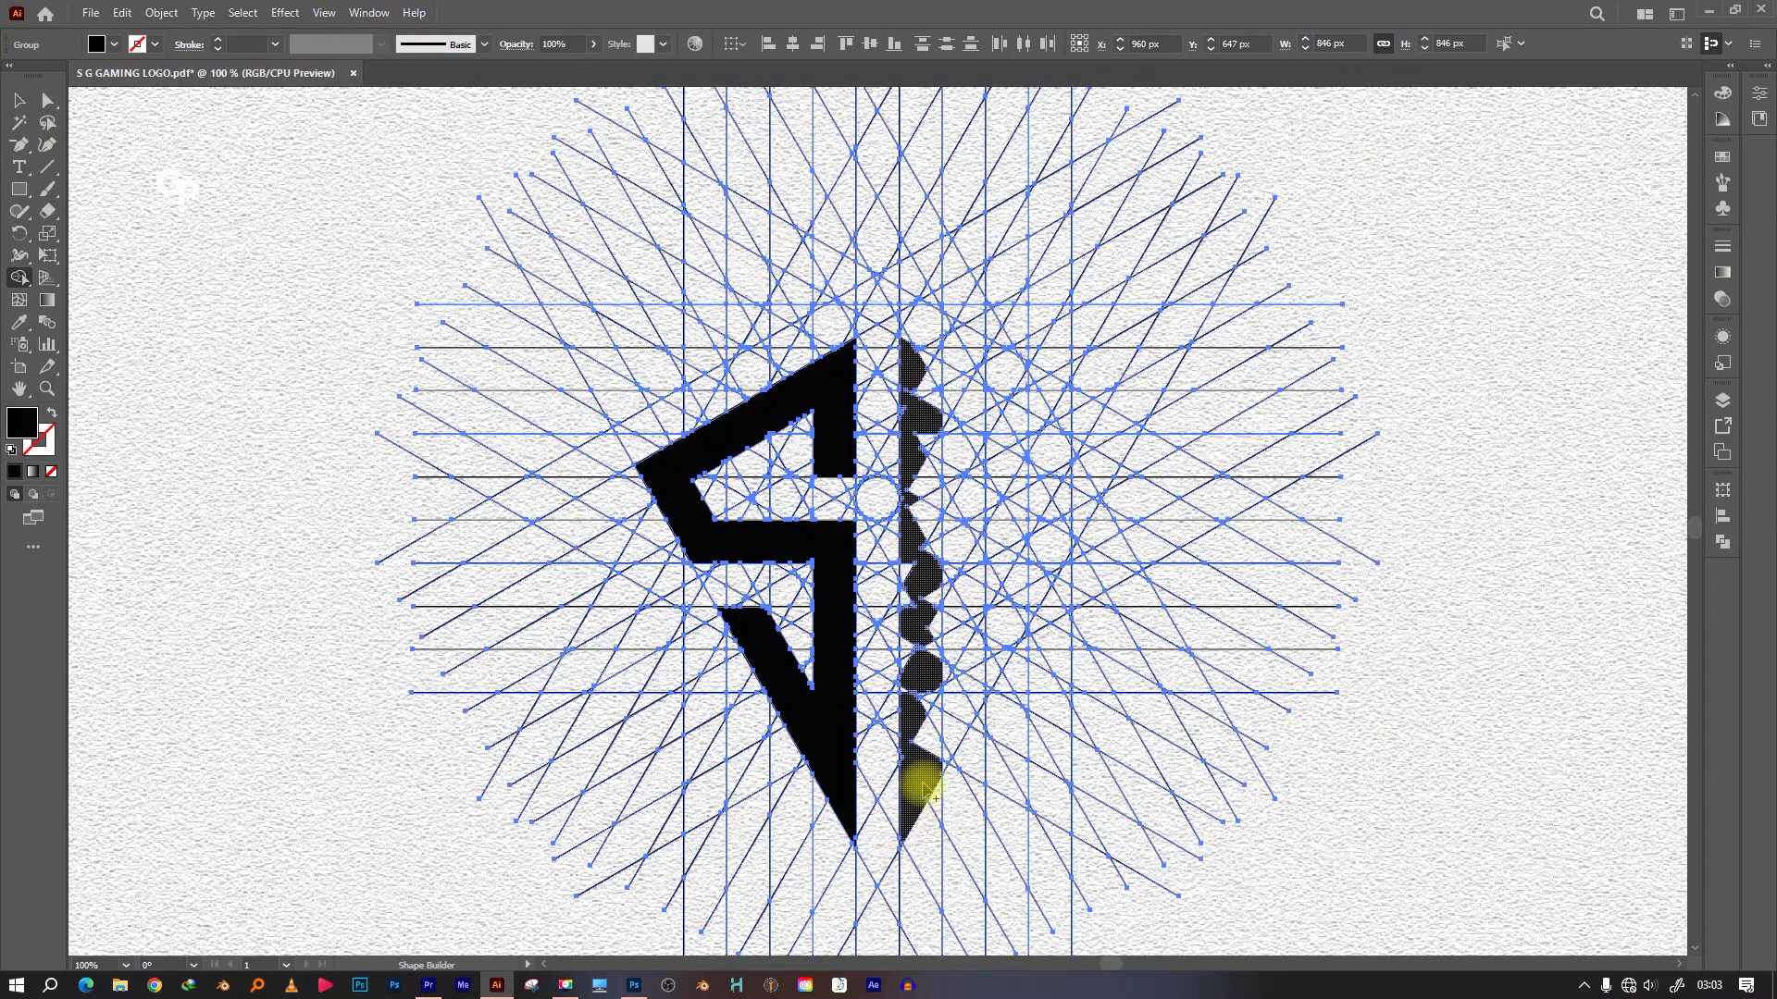
mouse_move(902, 763)
mouse_down()
mouse_move(916, 652)
mouse_move(944, 655)
mouse_up()
mouse_move(907, 592)
mouse_down()
mouse_move(935, 602)
mouse_move(928, 372)
mouse_up()
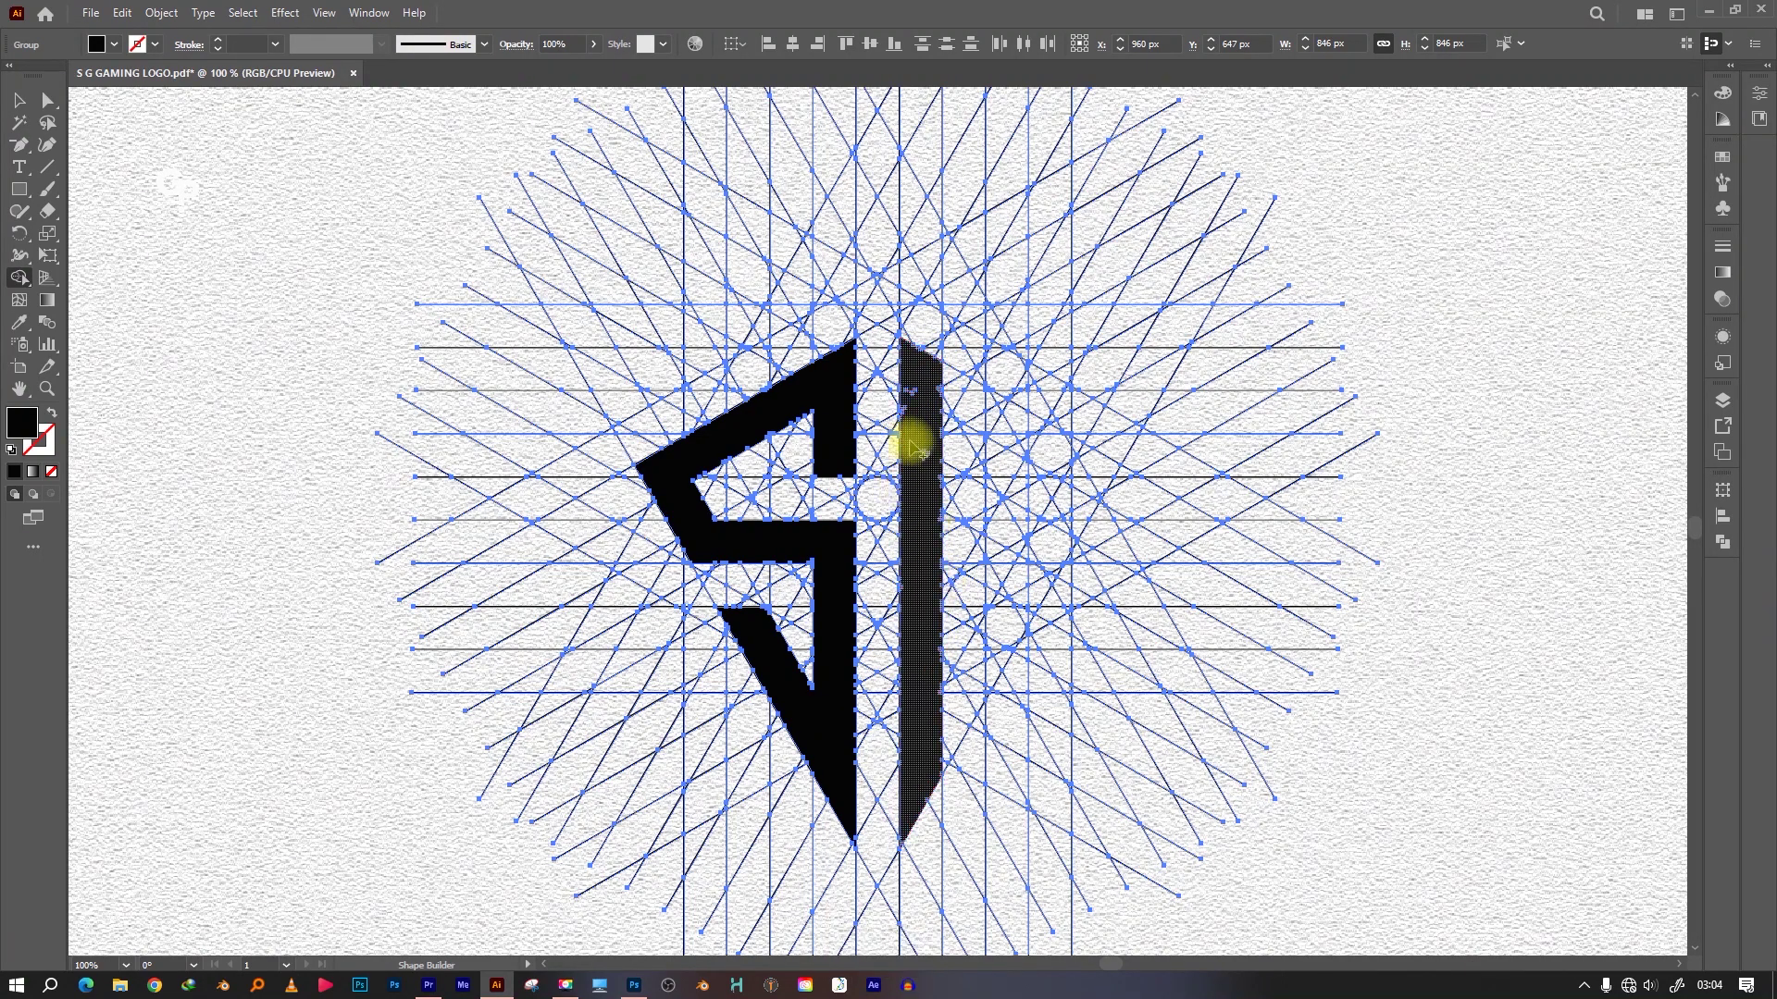
key(shift)
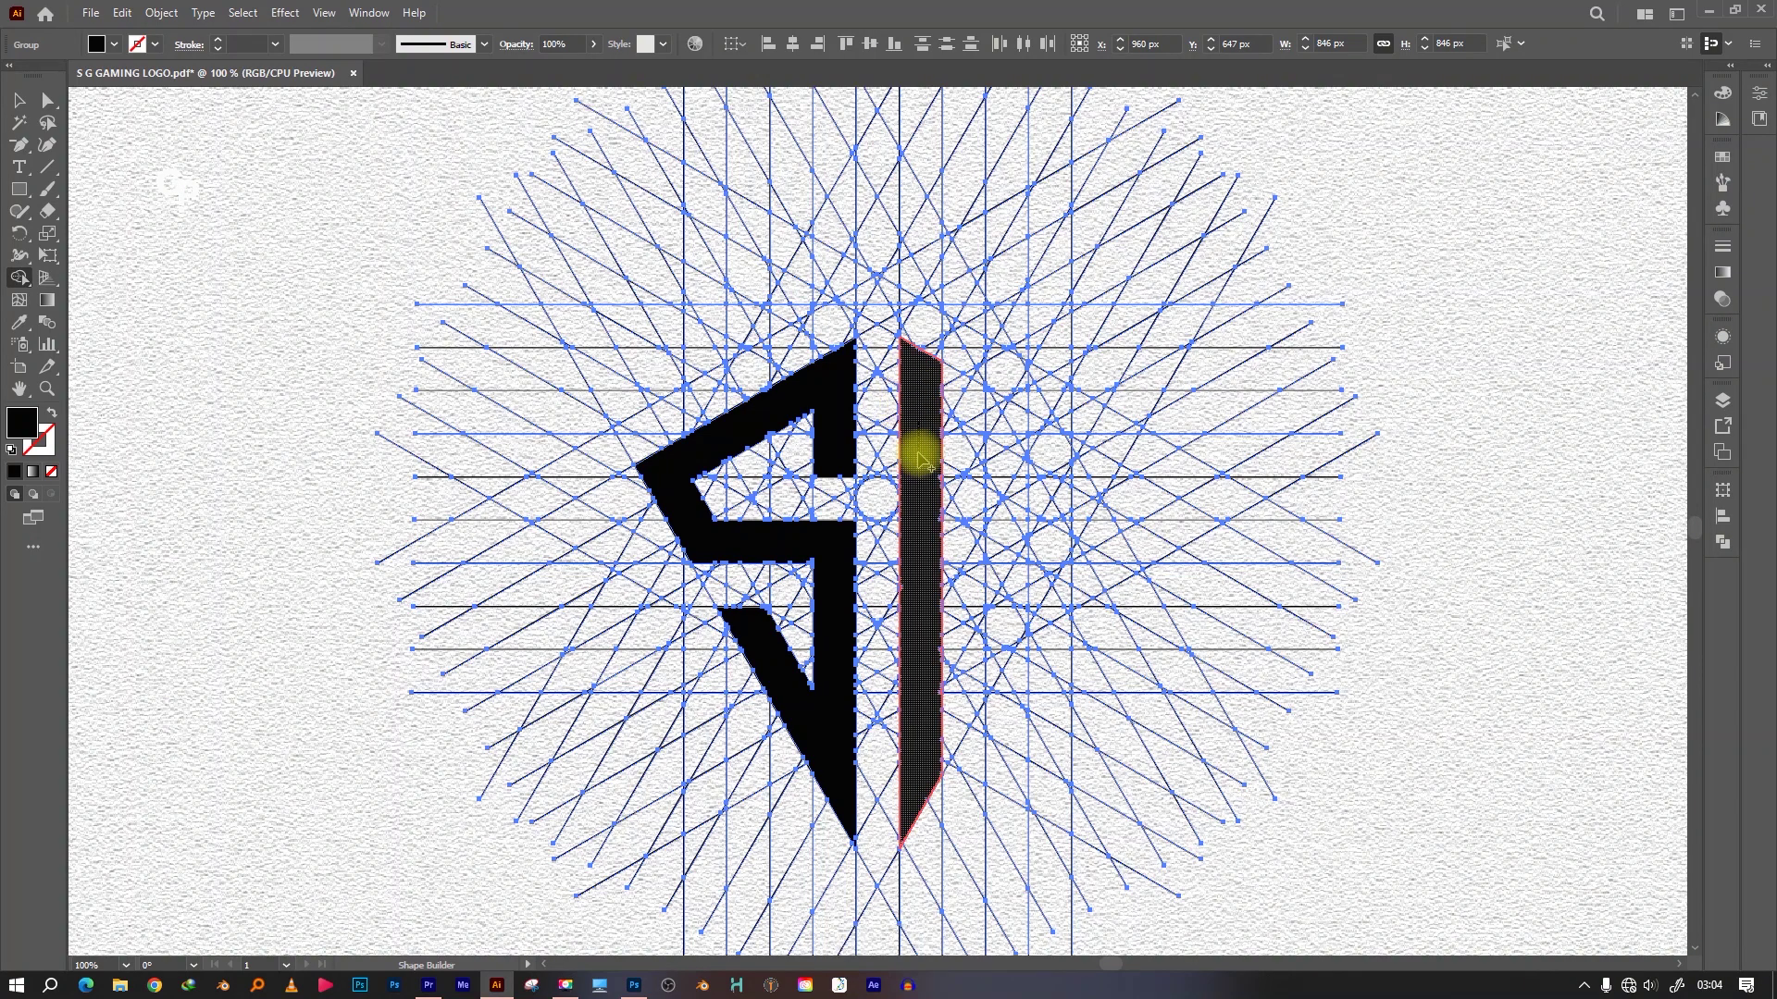
drag(921, 426, 943, 703)
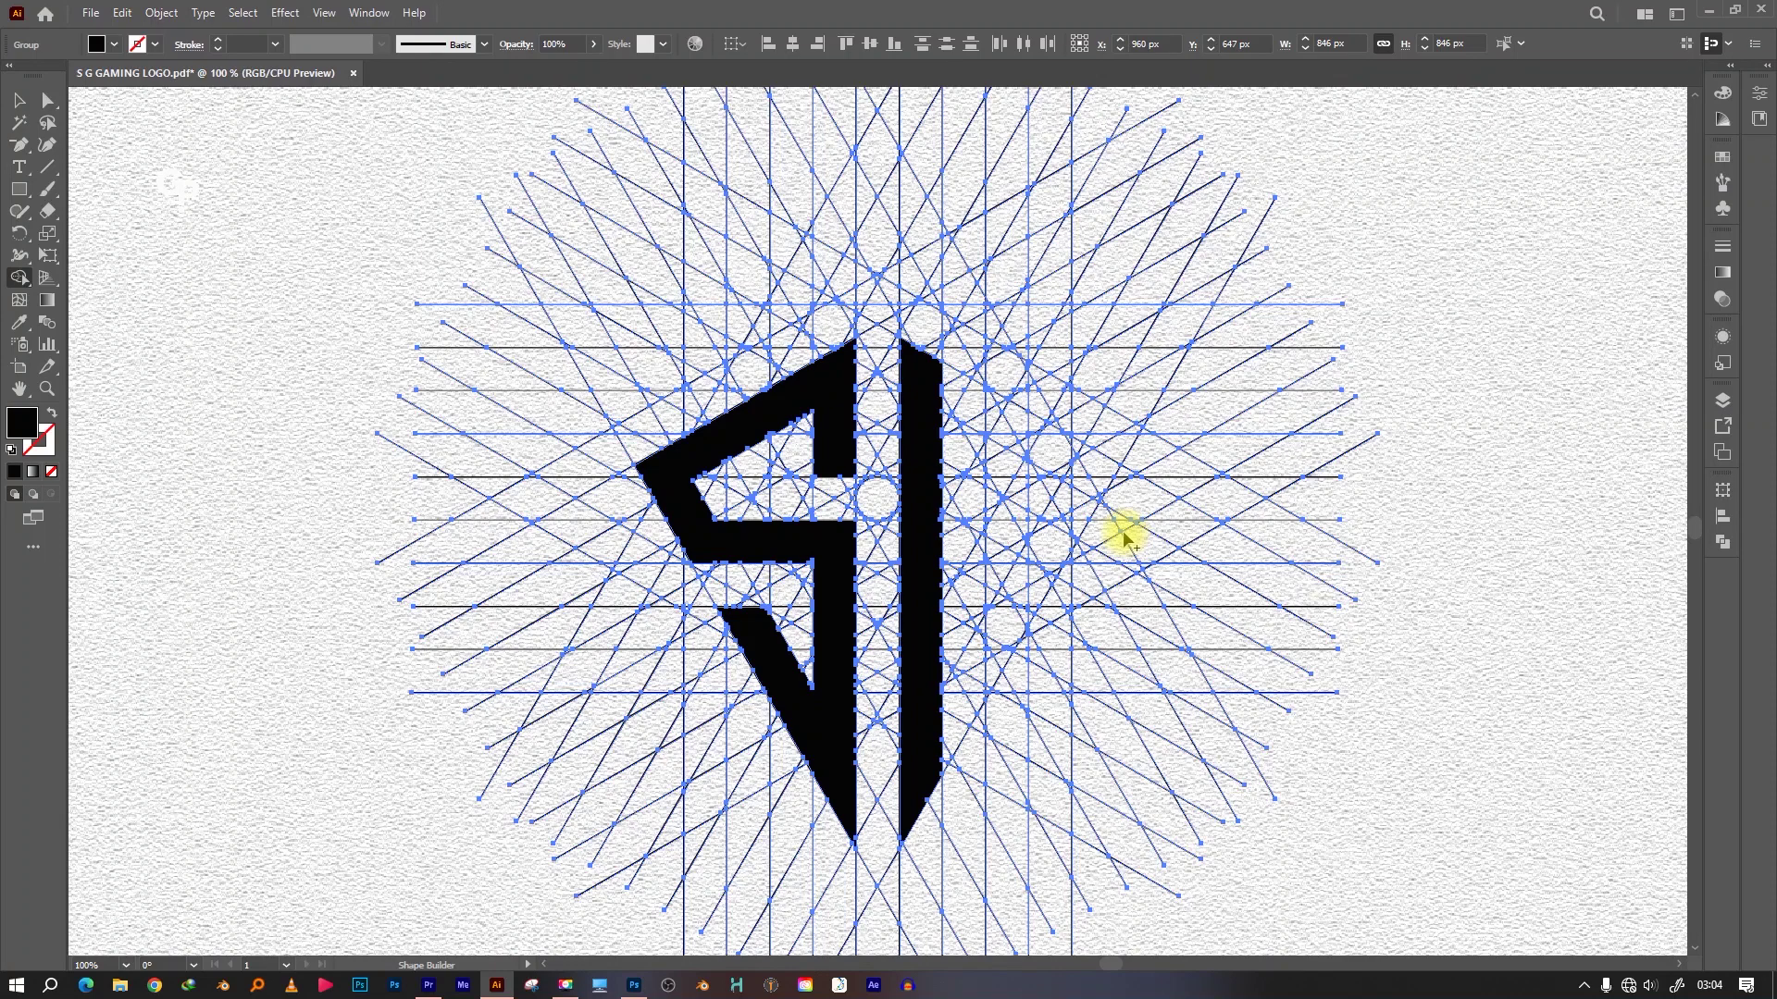
mouse_move(930, 762)
mouse_down()
mouse_move(1013, 634)
mouse_move(998, 671)
mouse_move(999, 417)
mouse_up()
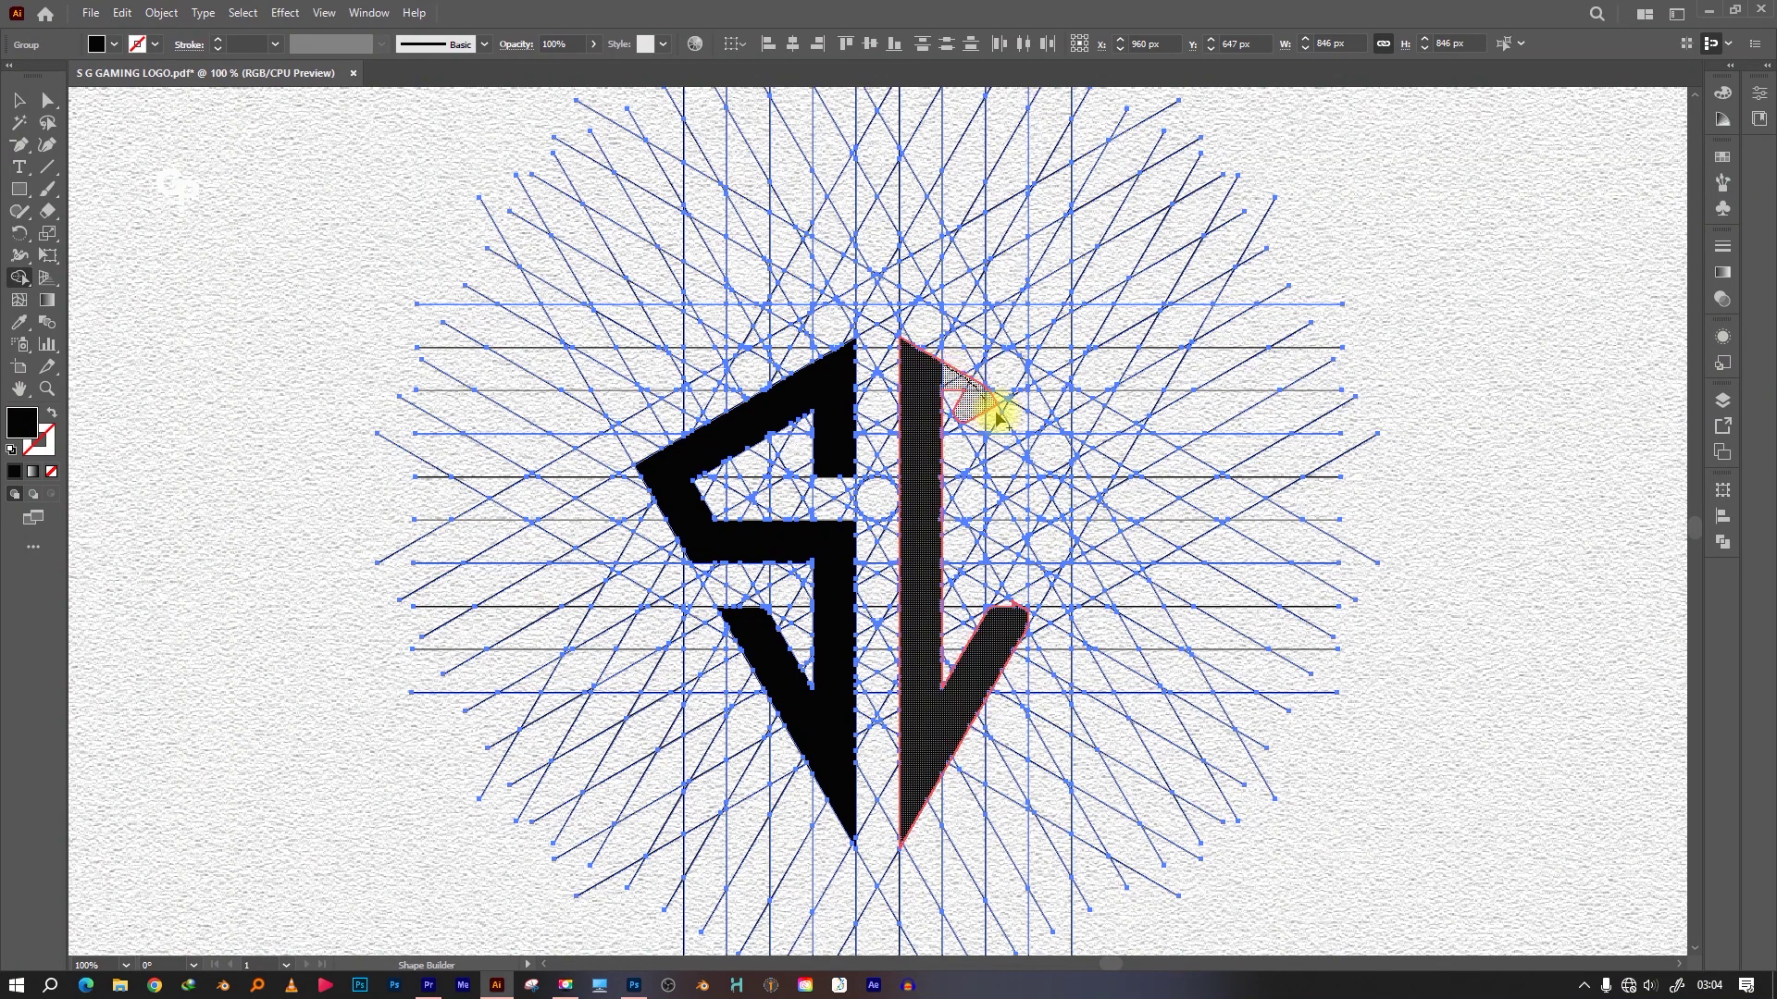
Merge the G's top arm and inner hook into its column, saving and undoing stray merges
mouse_move(1078, 476)
mouse_down()
mouse_move(1071, 453)
mouse_move(1084, 460)
mouse_move(1022, 451)
mouse_up()
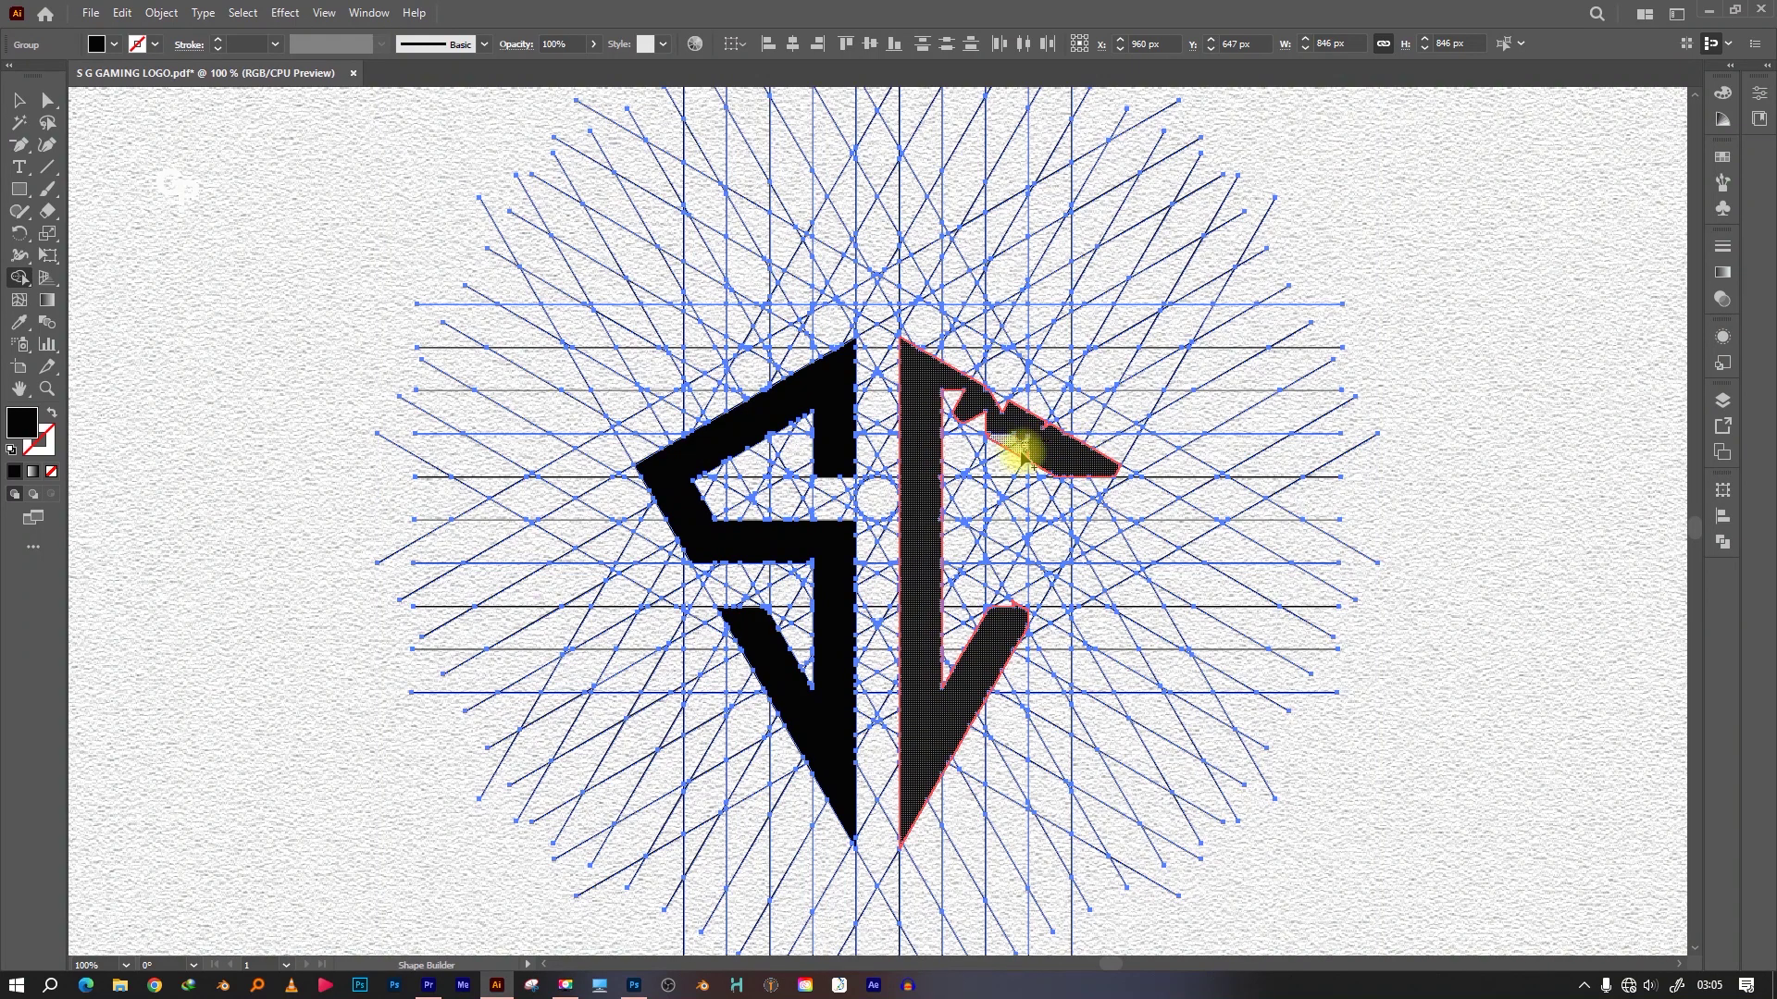
click(983, 435)
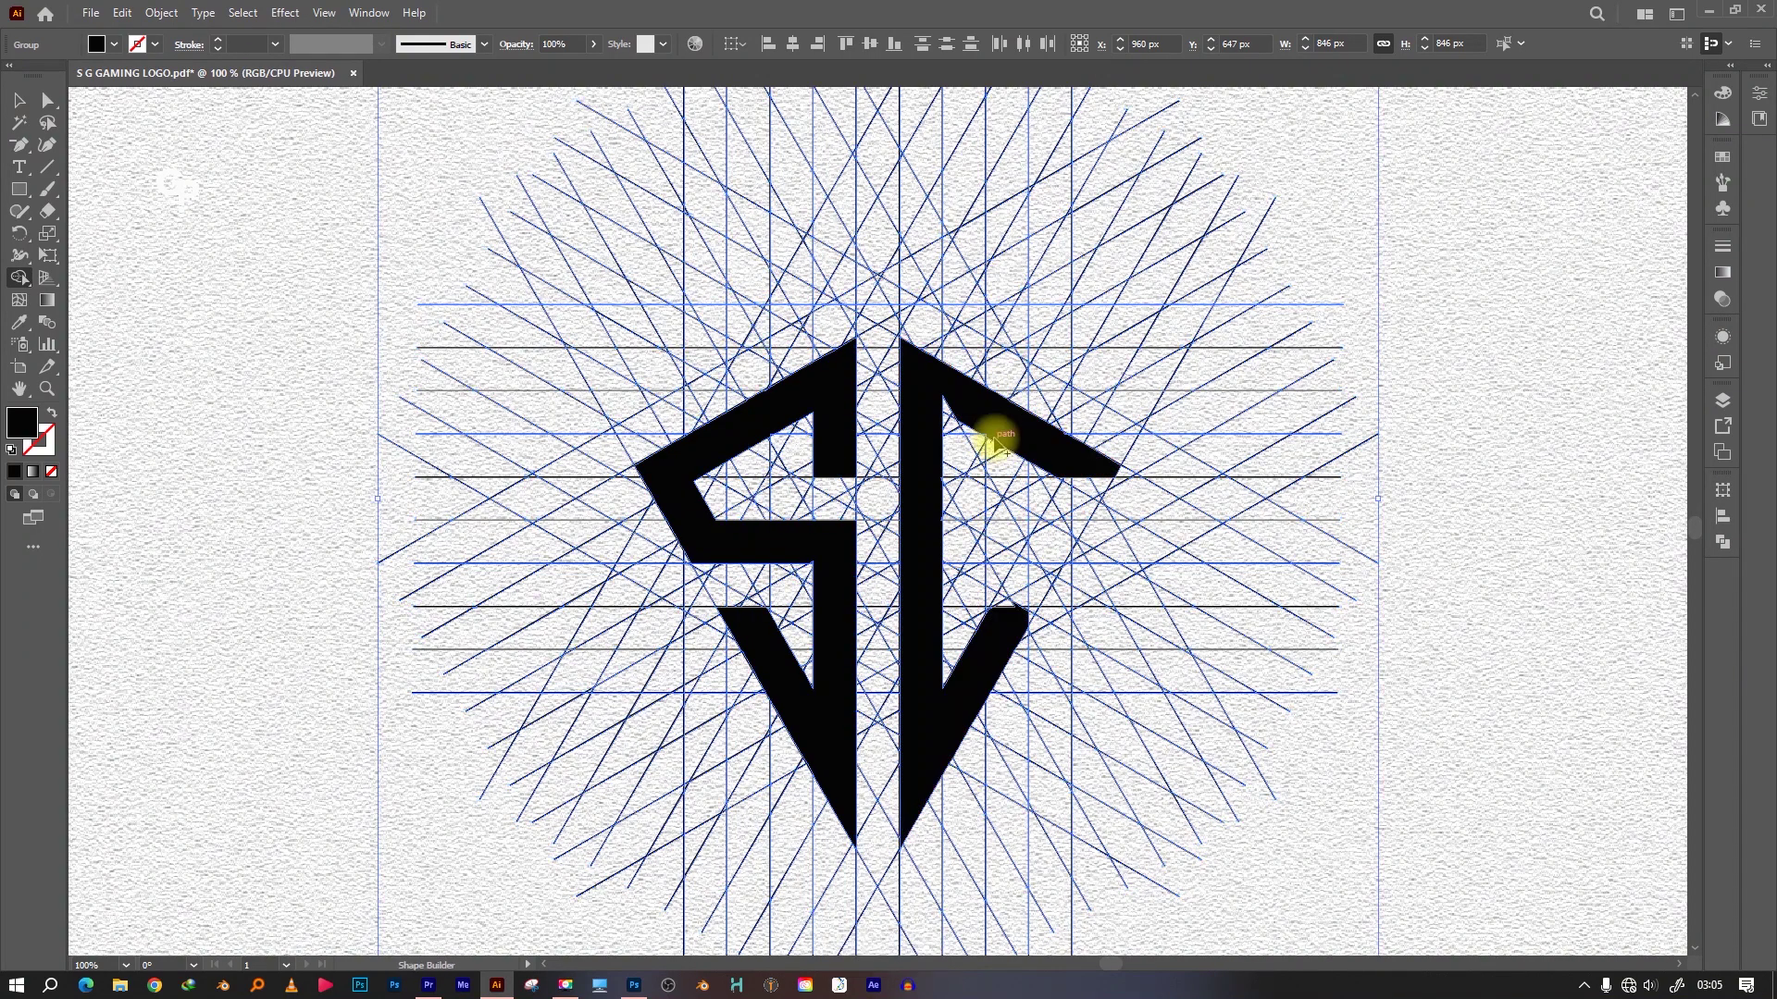
key(ctrl+s)
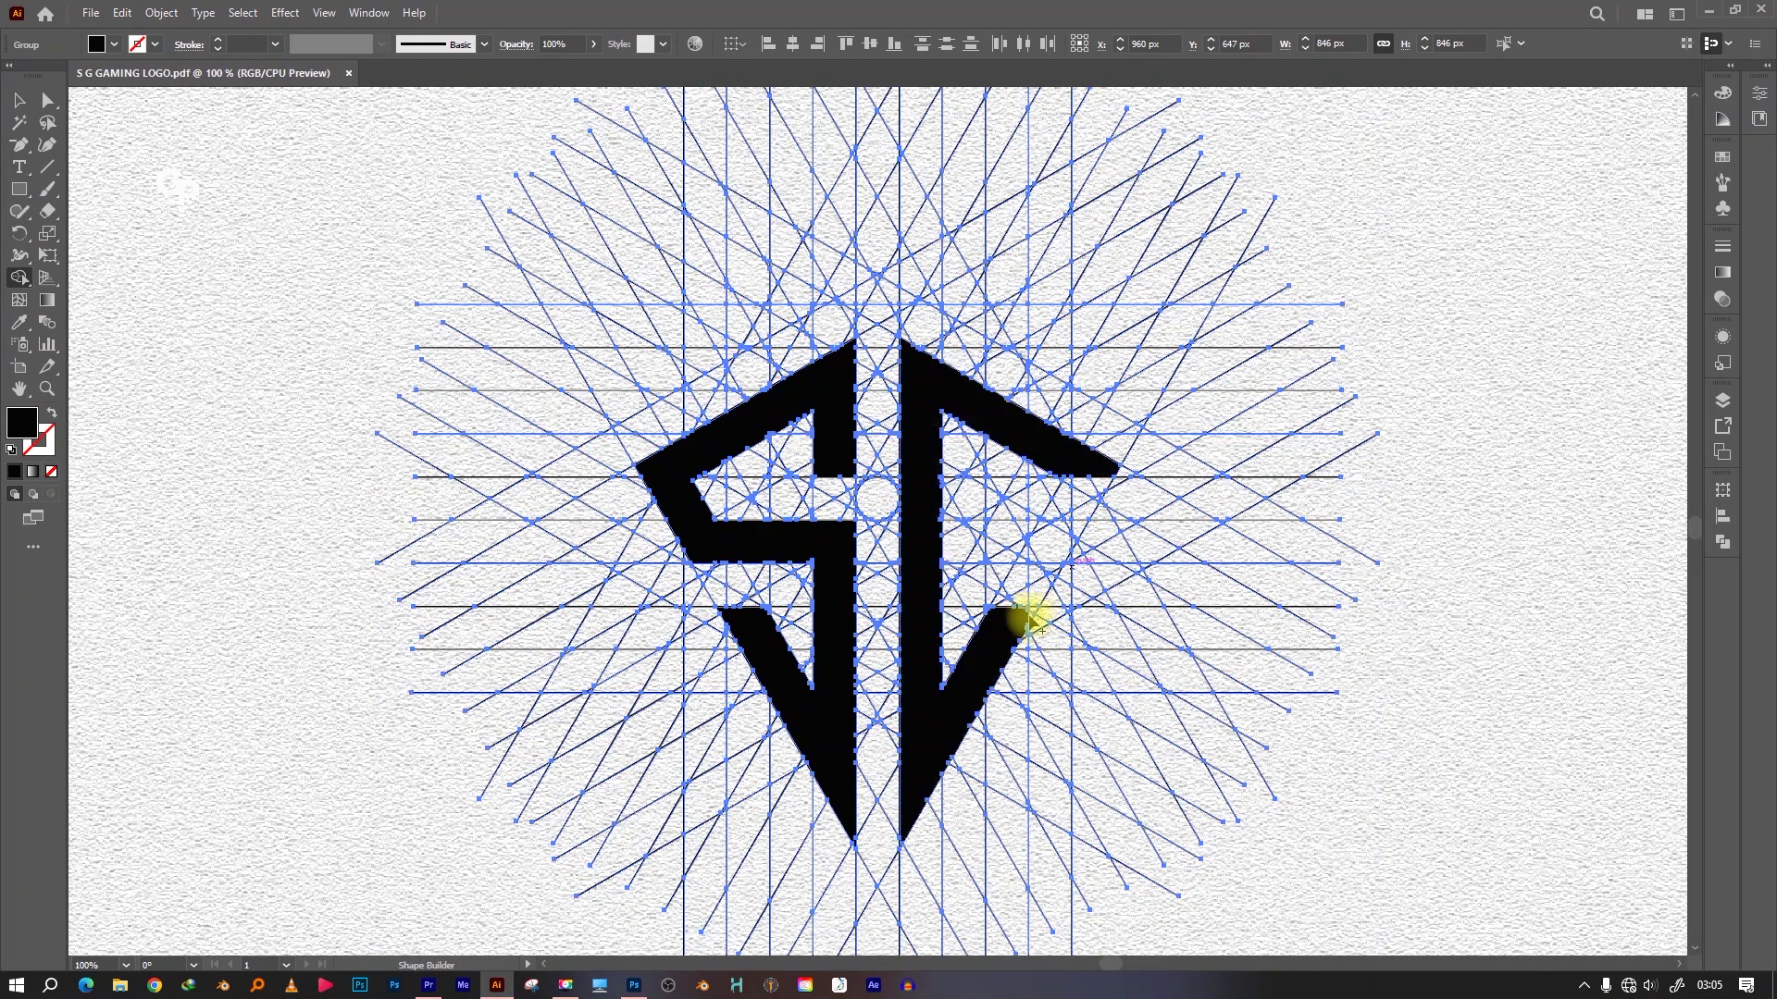
drag(1029, 622, 1074, 546)
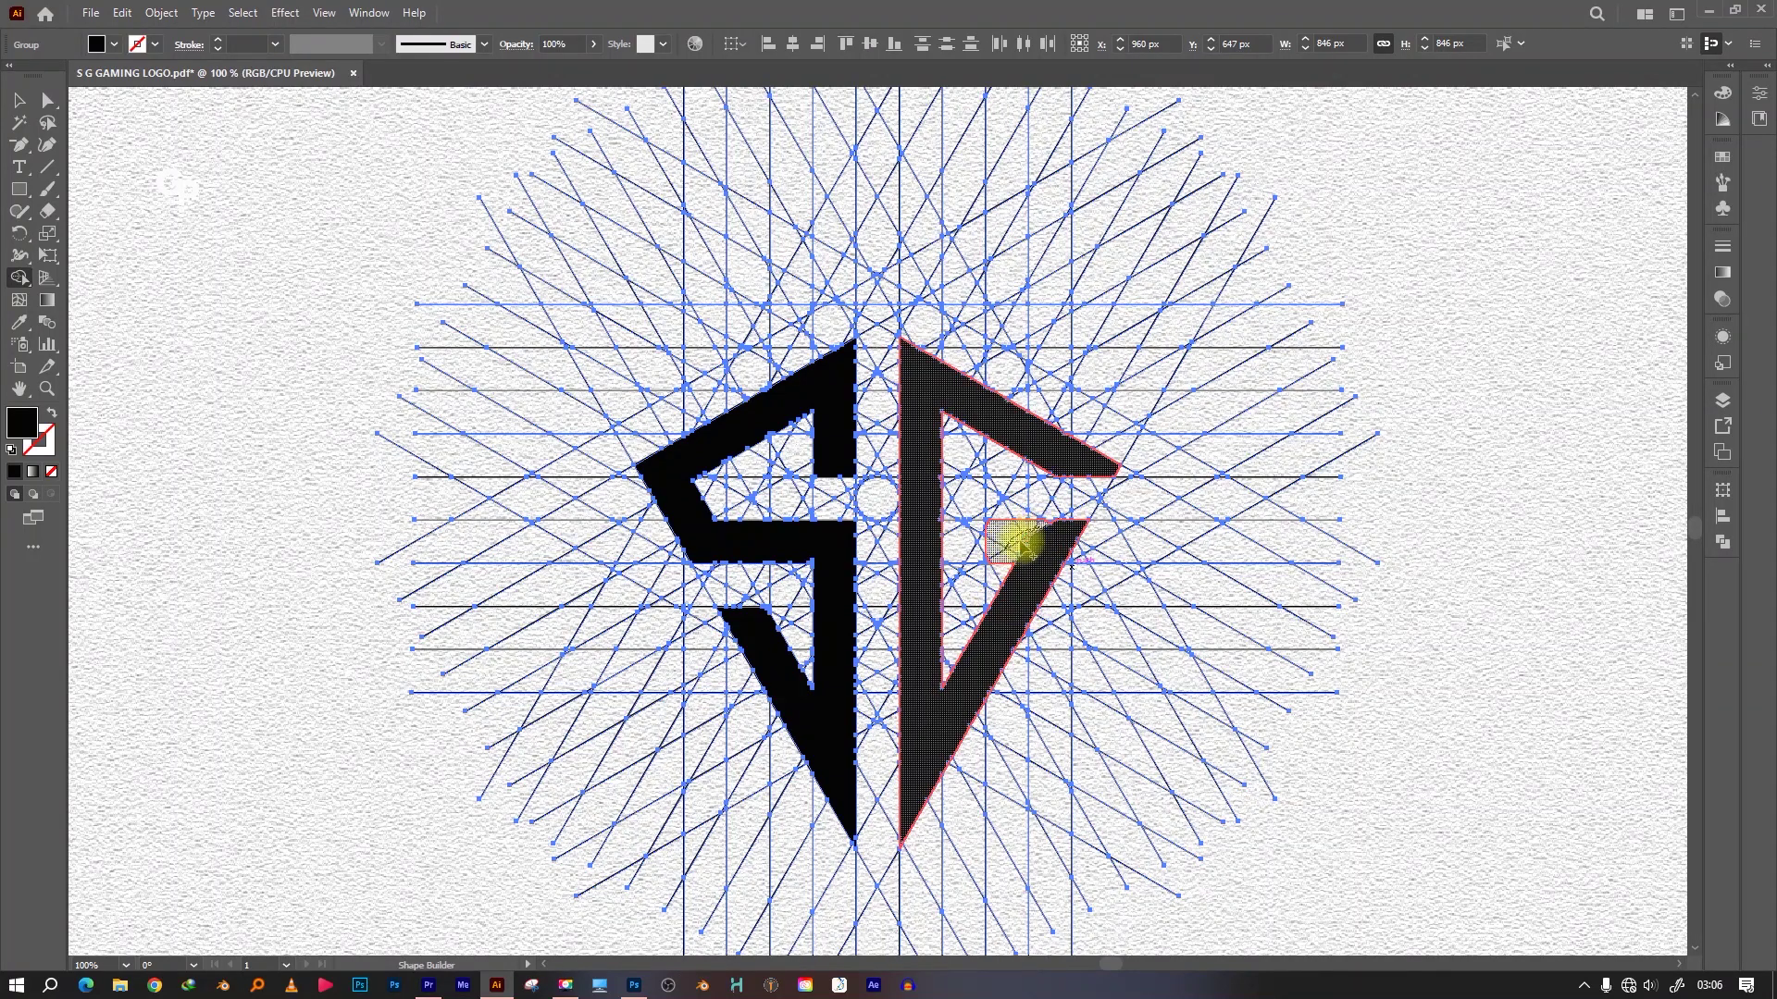
click(1020, 546)
key(ctrl+z)
key(ctrl+z)
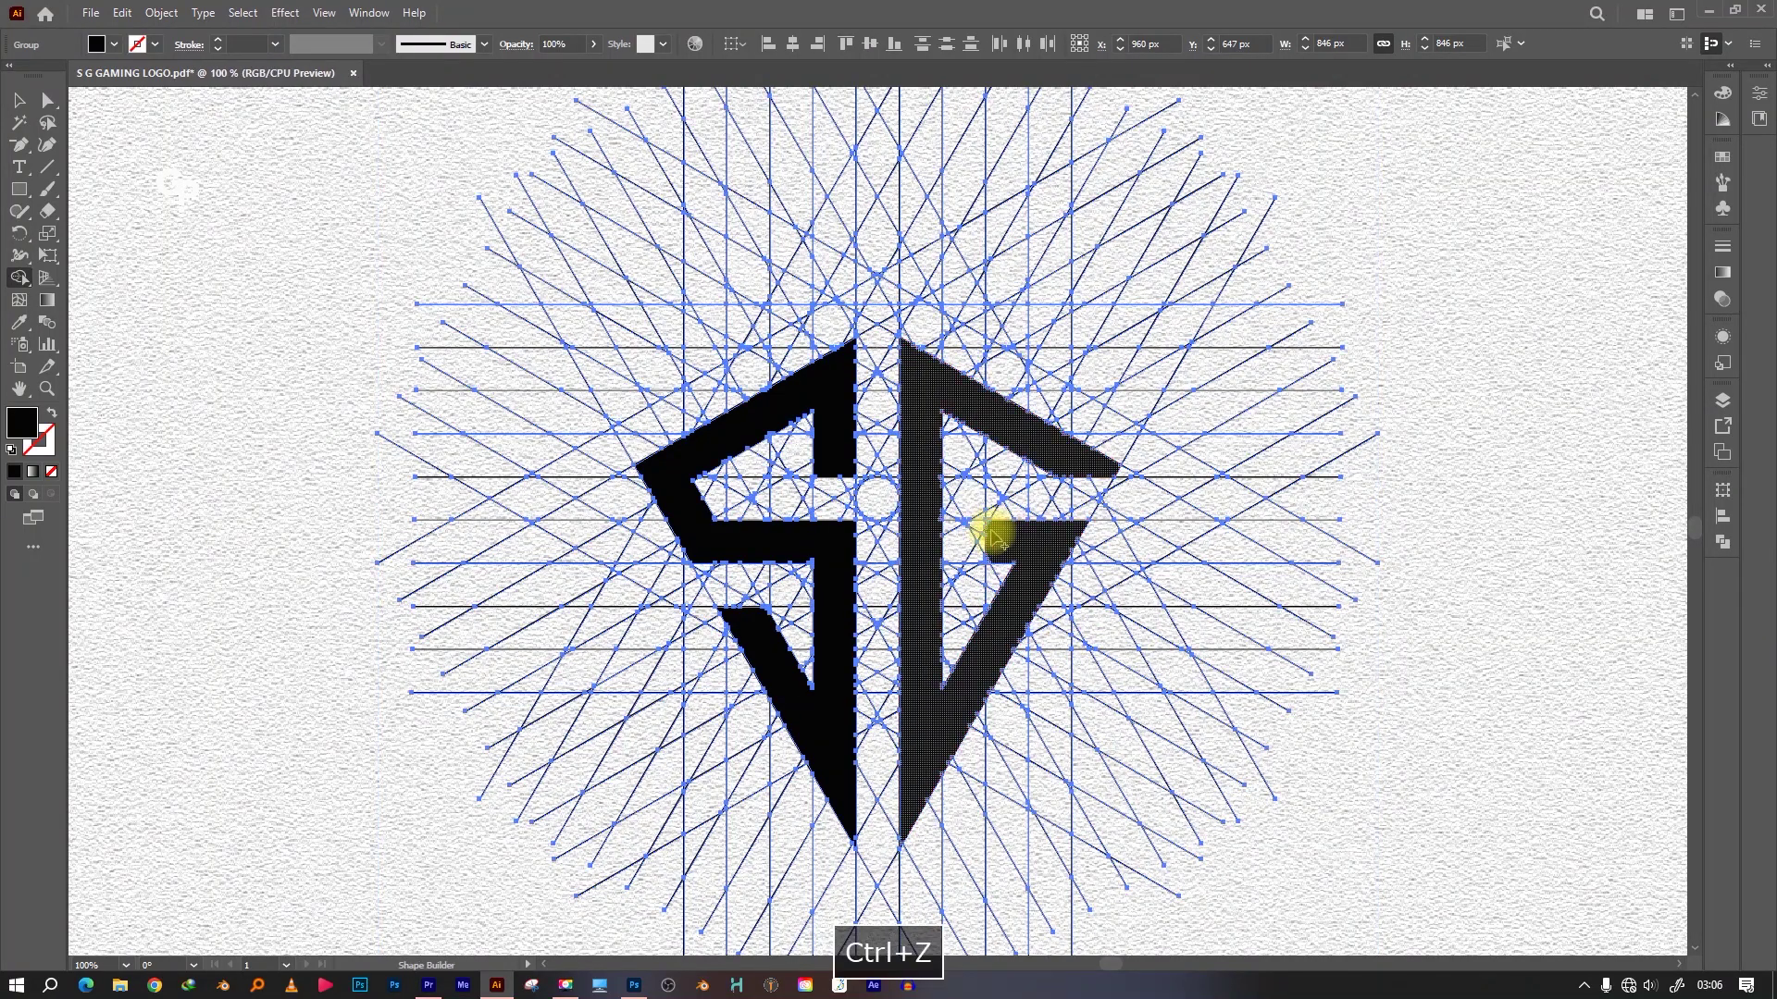
key(ctrl+z)
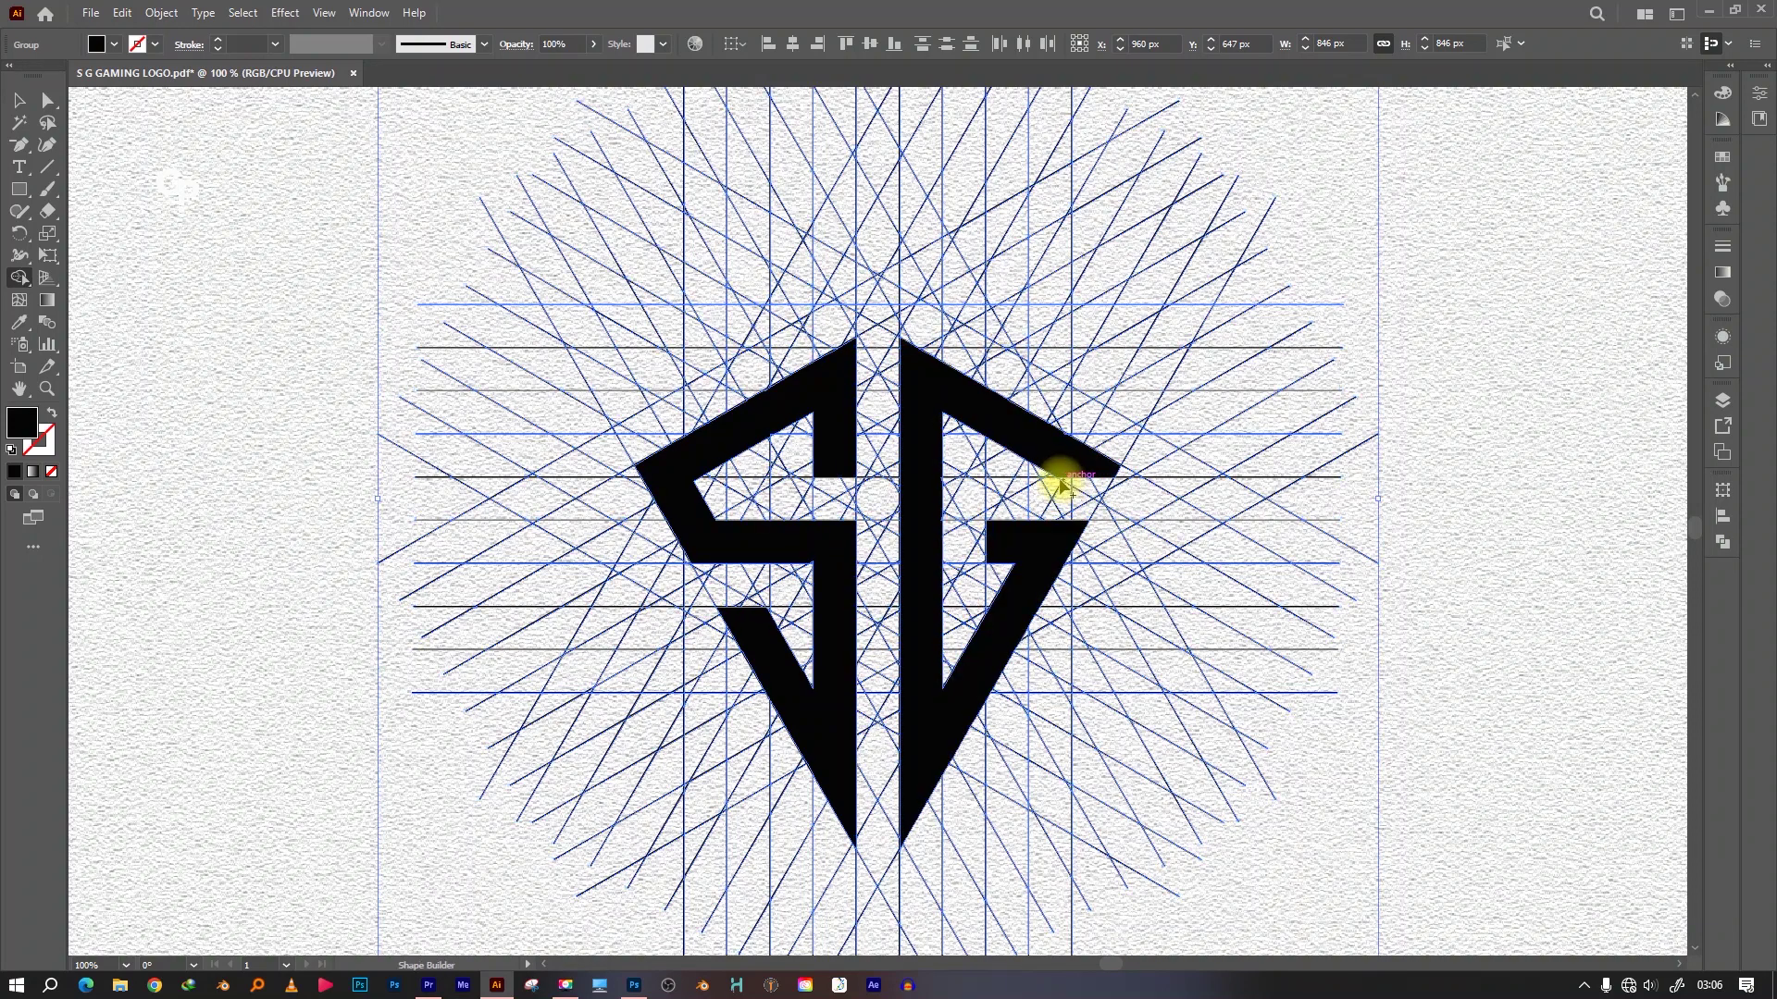
key(ctrl+z)
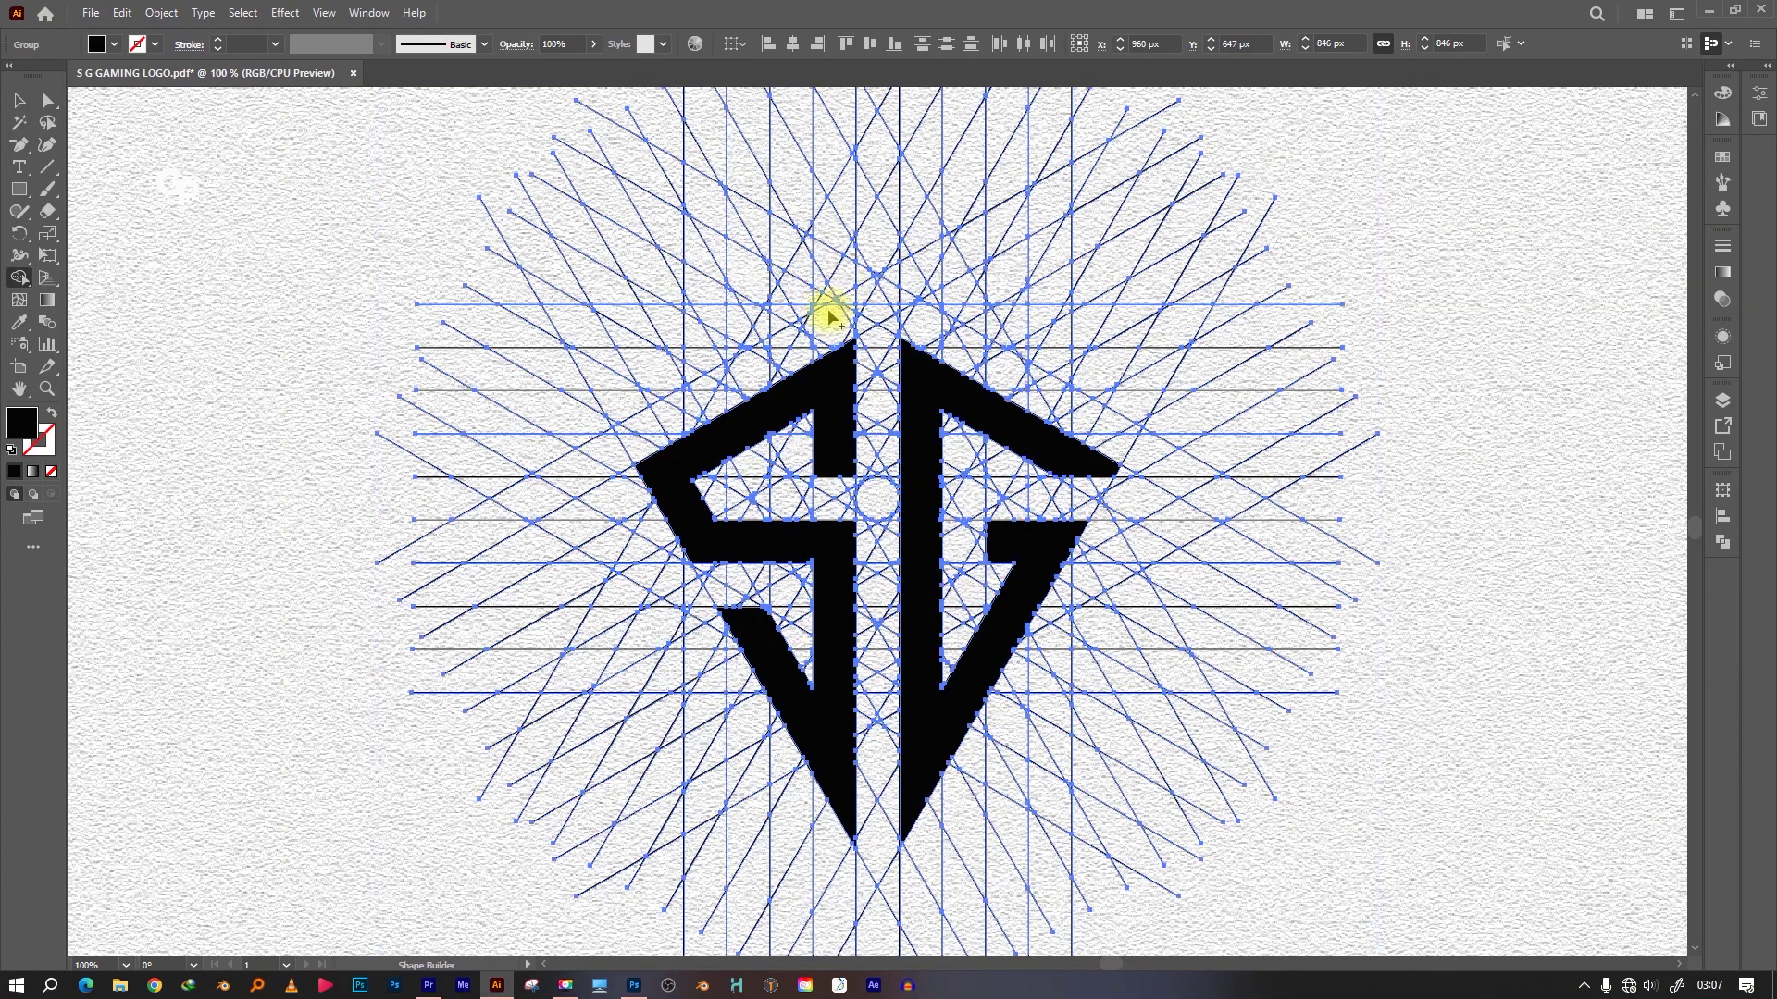
Fill the arrowhead triangle above the letters' peak and merge the S regions into one shape
click(884, 268)
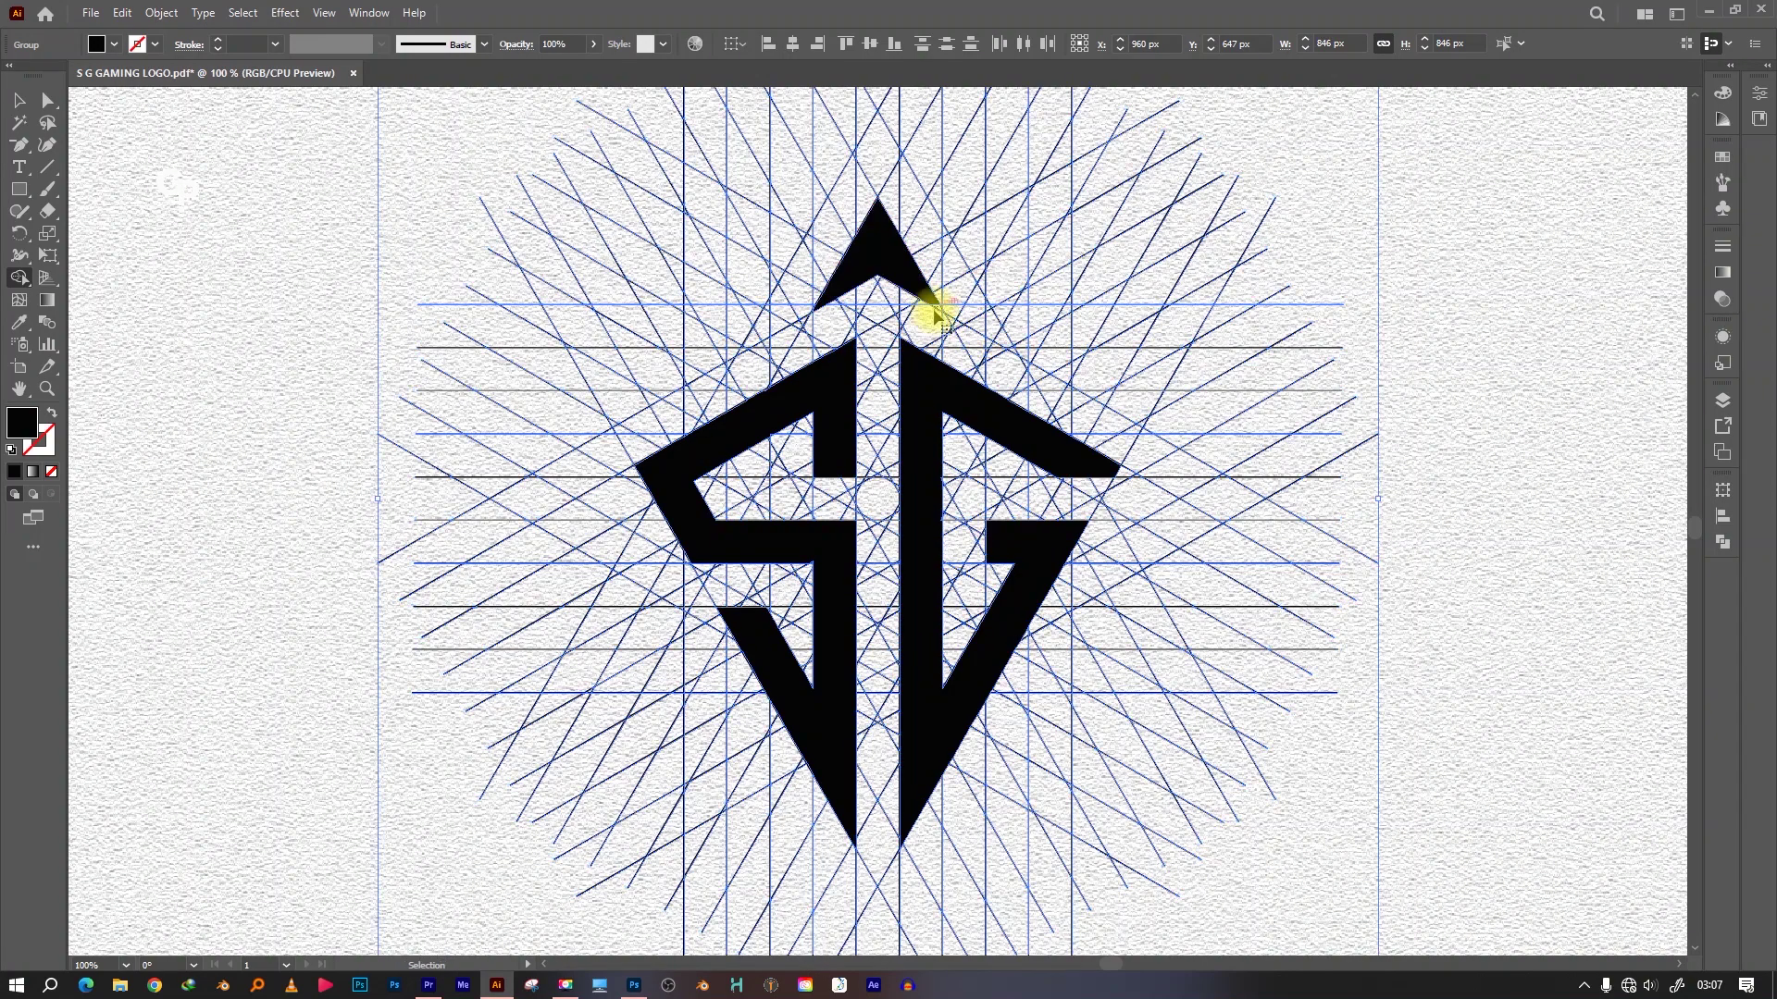
key(ctrl+equal)
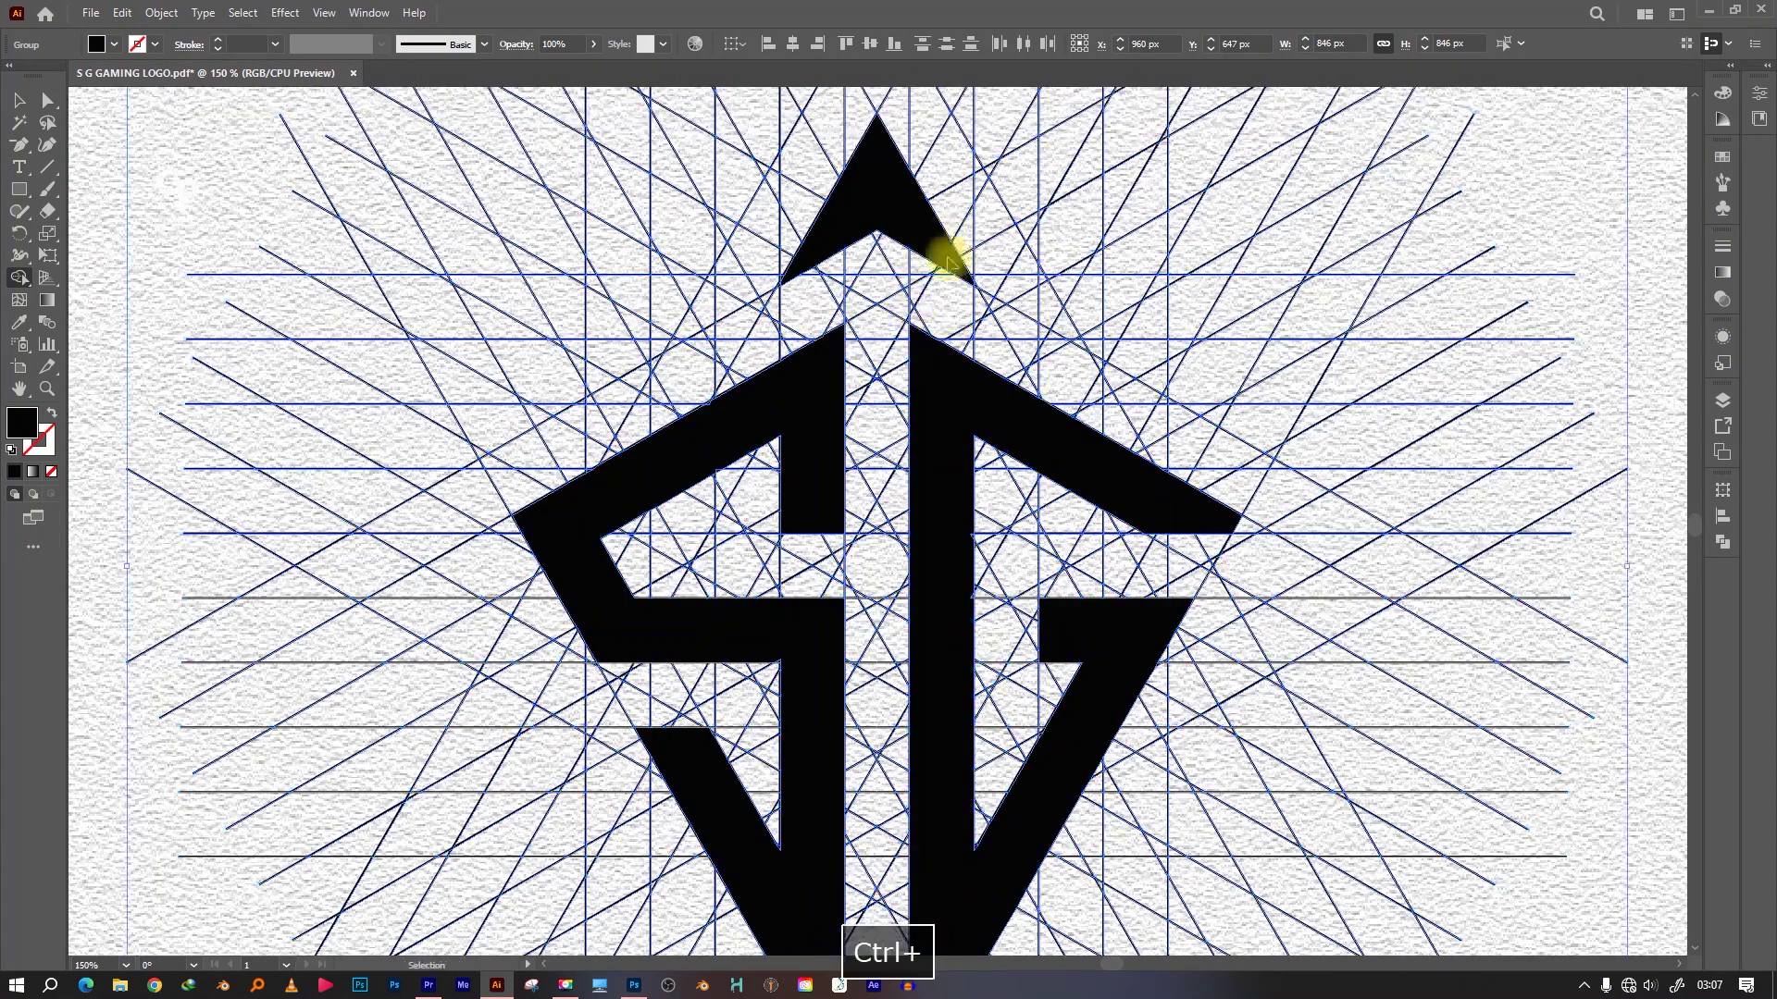
key(ctrl+minus)
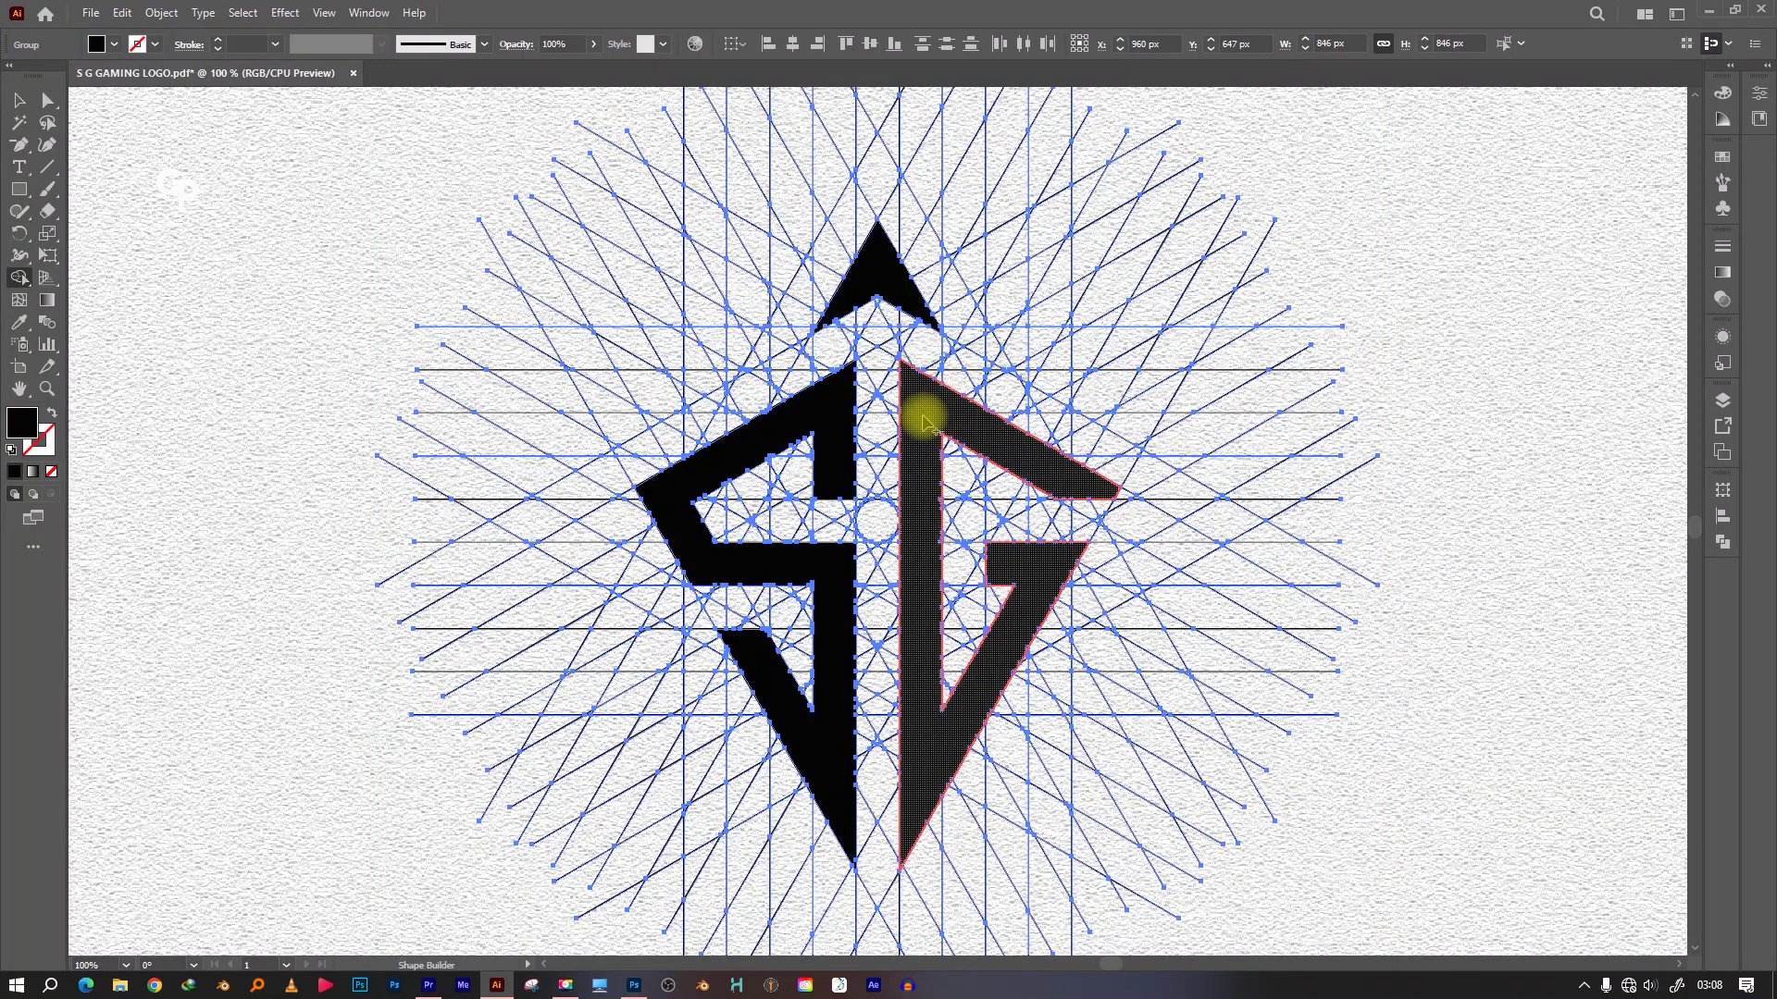
click(853, 452)
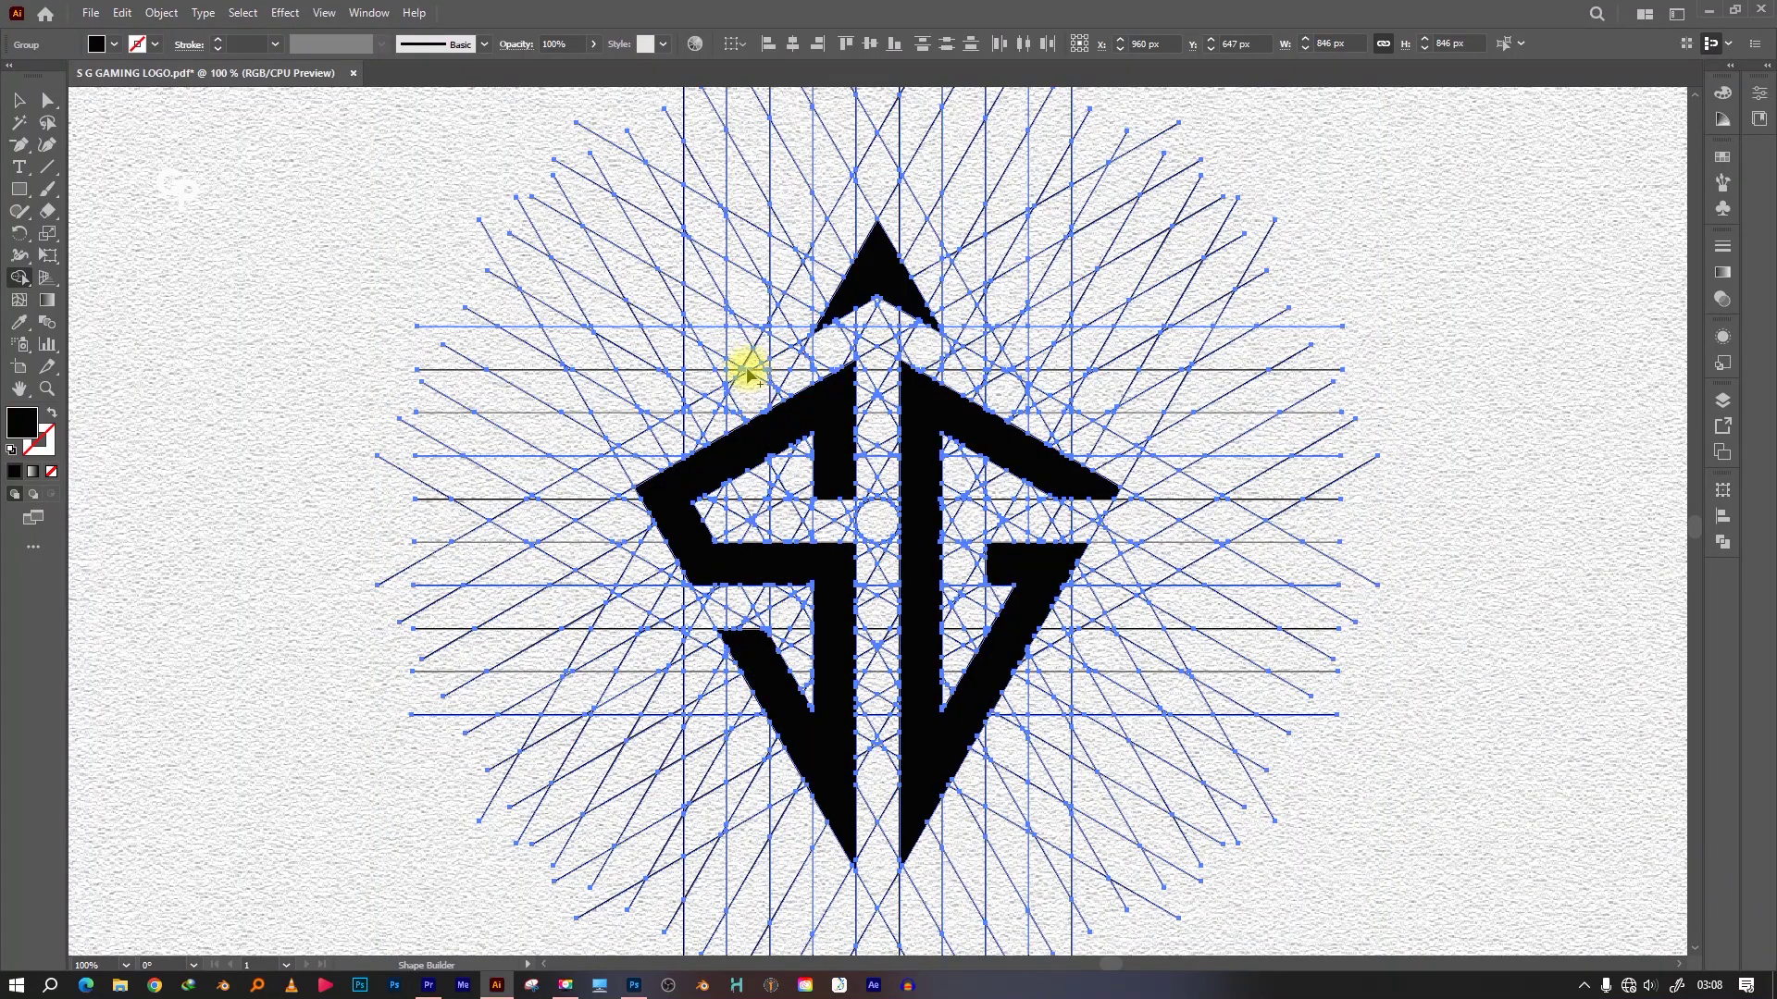
click(907, 294)
Magic Wand-select and delete the construction lines, then restore them with undo
click(19, 123)
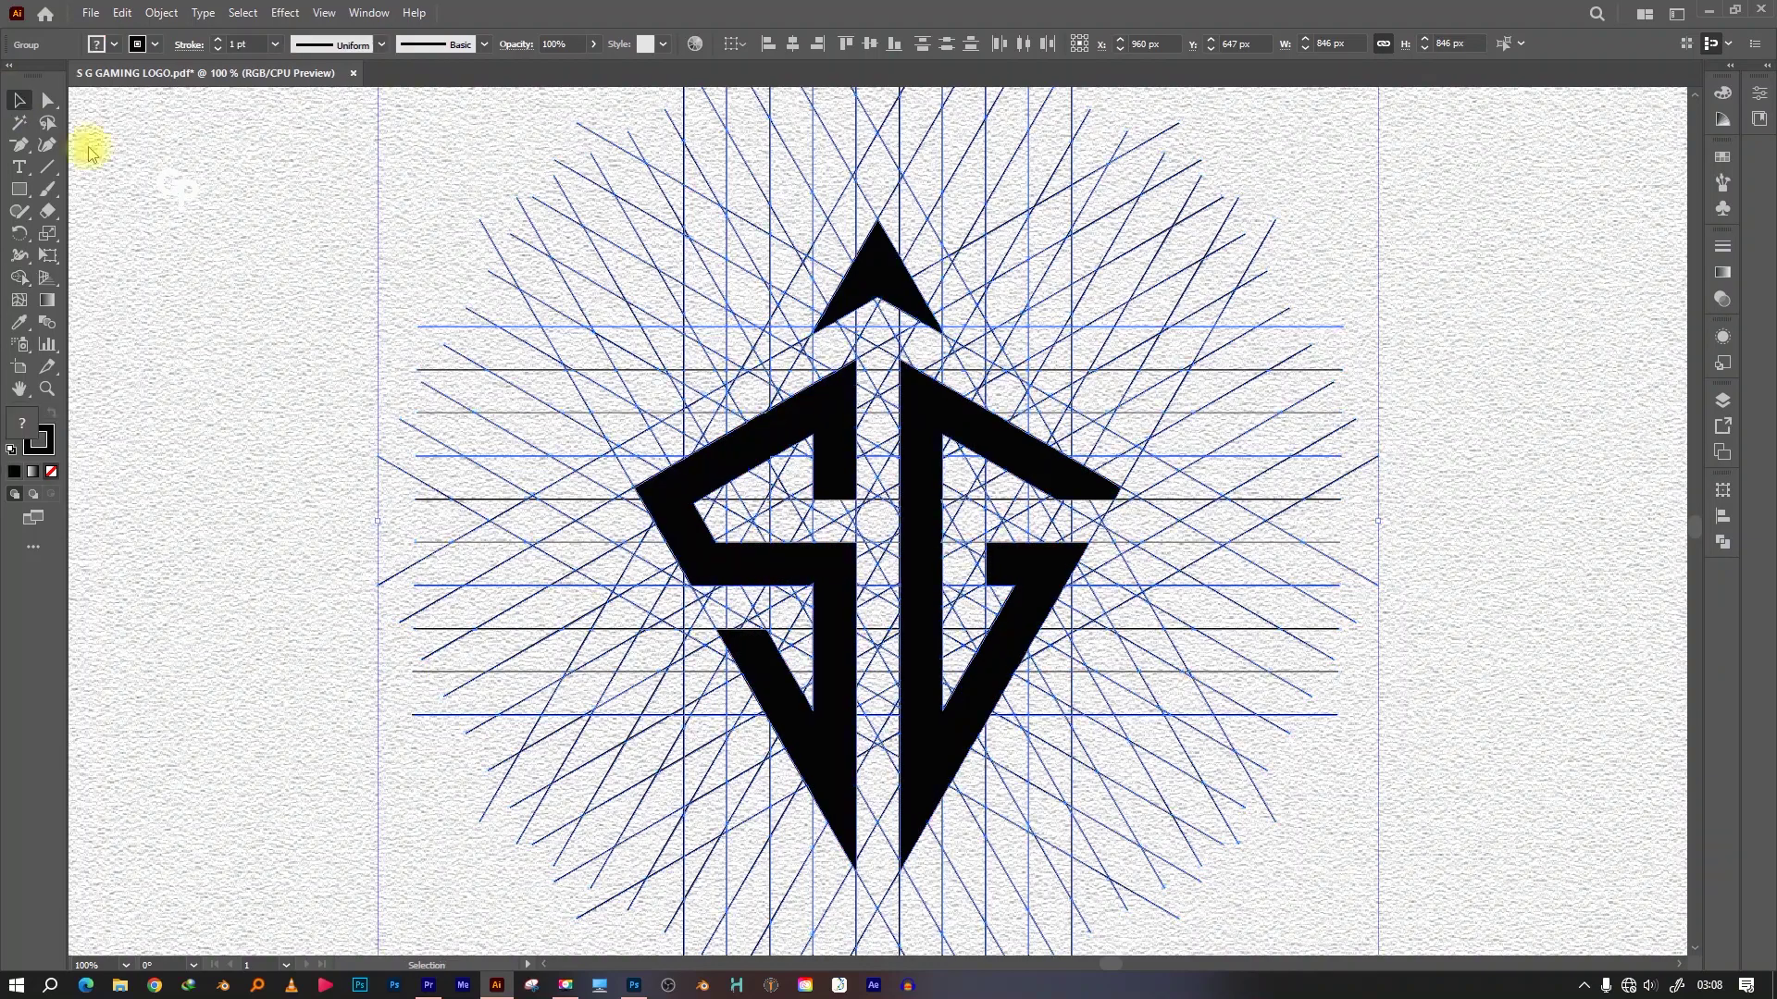
click(714, 262)
key(ctrl+minus)
key(BackSpace)
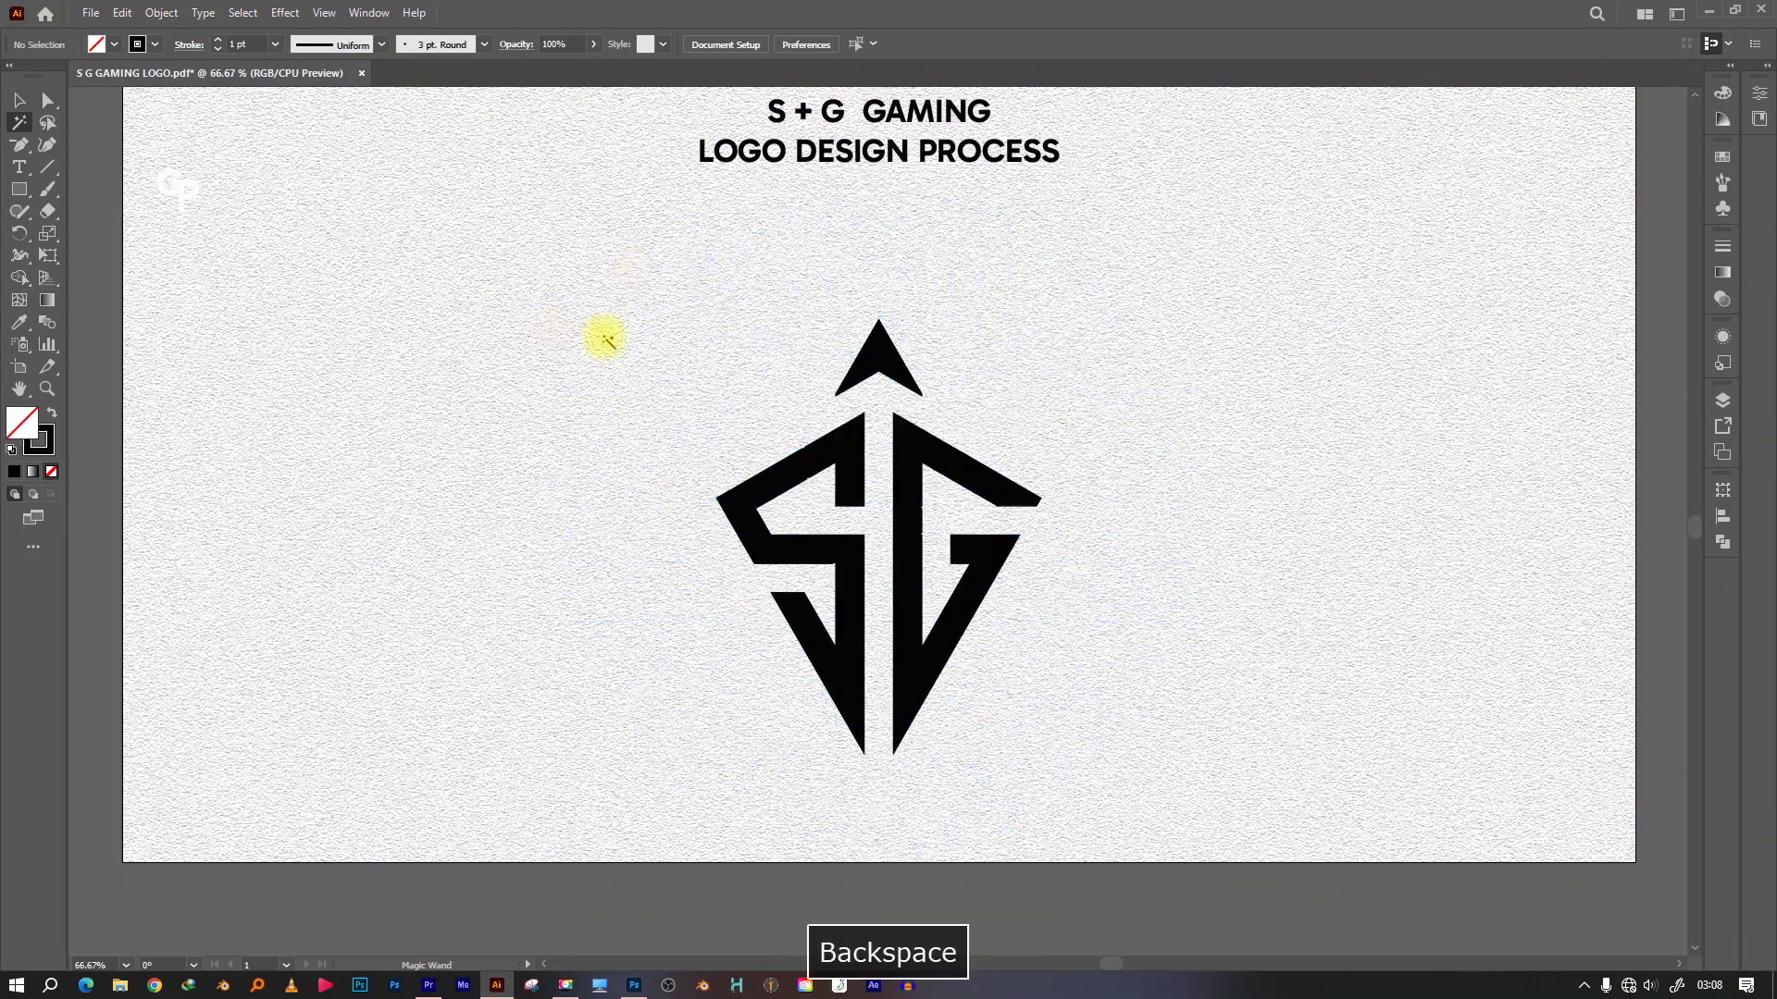
click(981, 555)
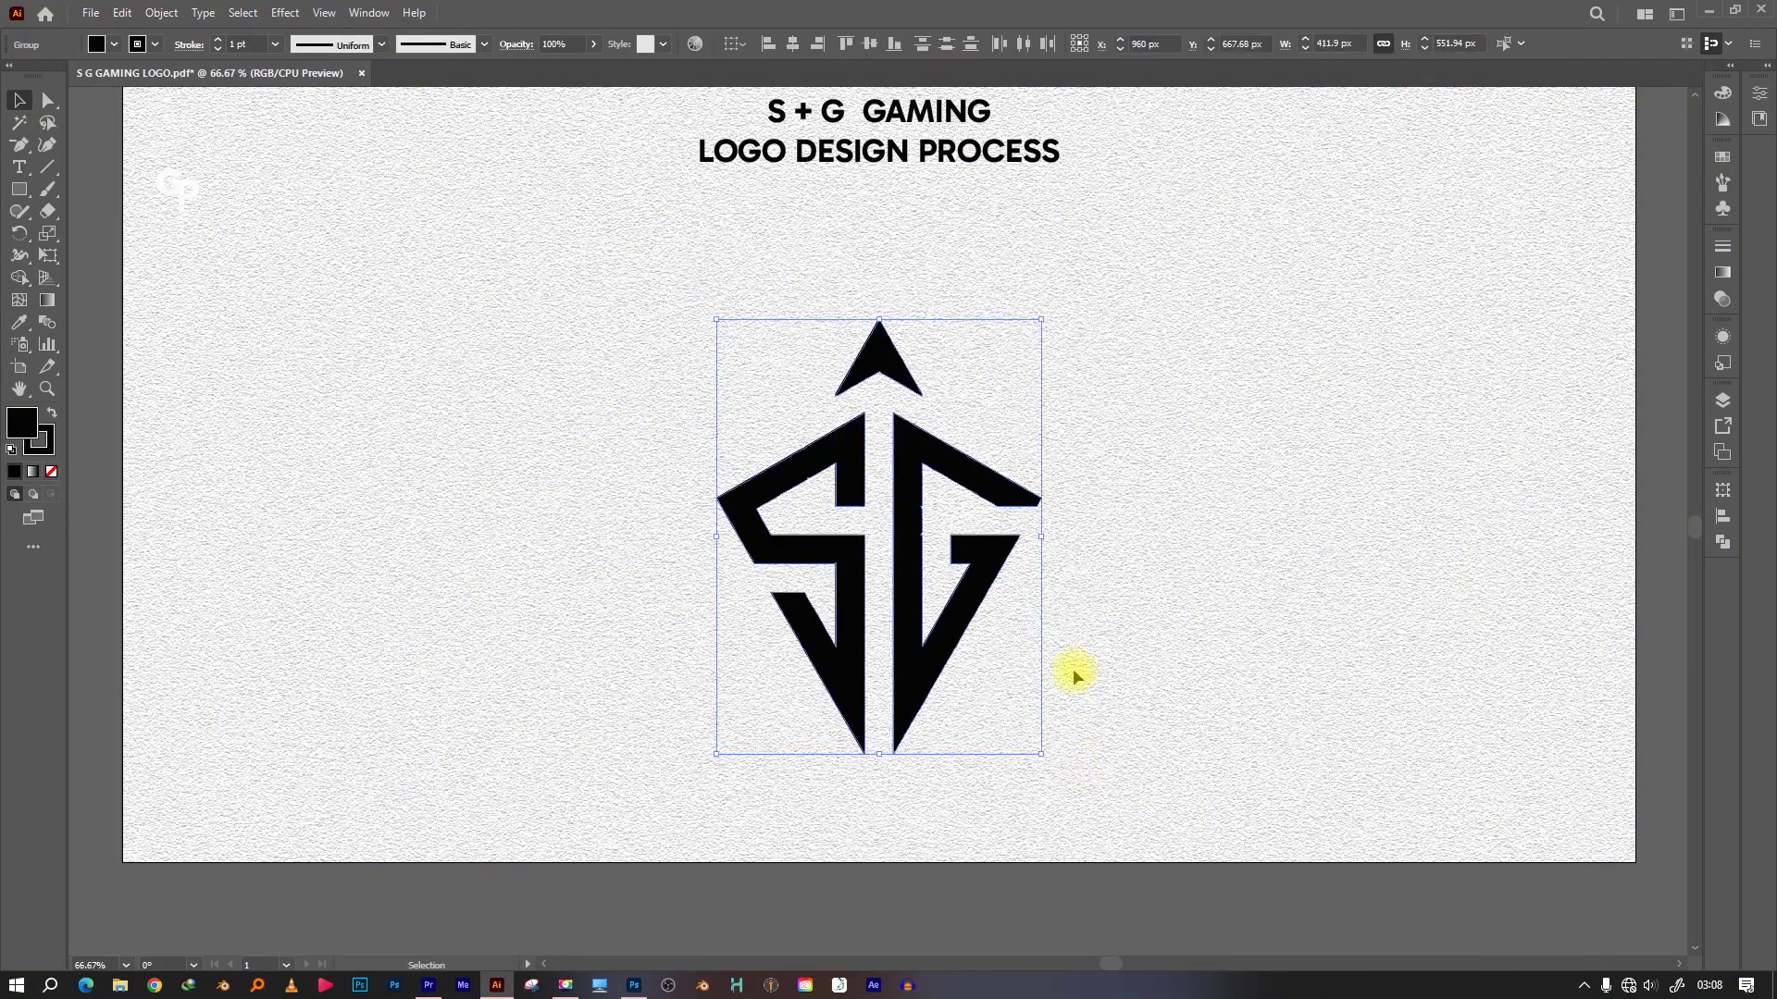
key(ctrl+z)
key(ctrl+plus)
key(ctrl+plus)
key(ctrl+plus)
click(19, 277)
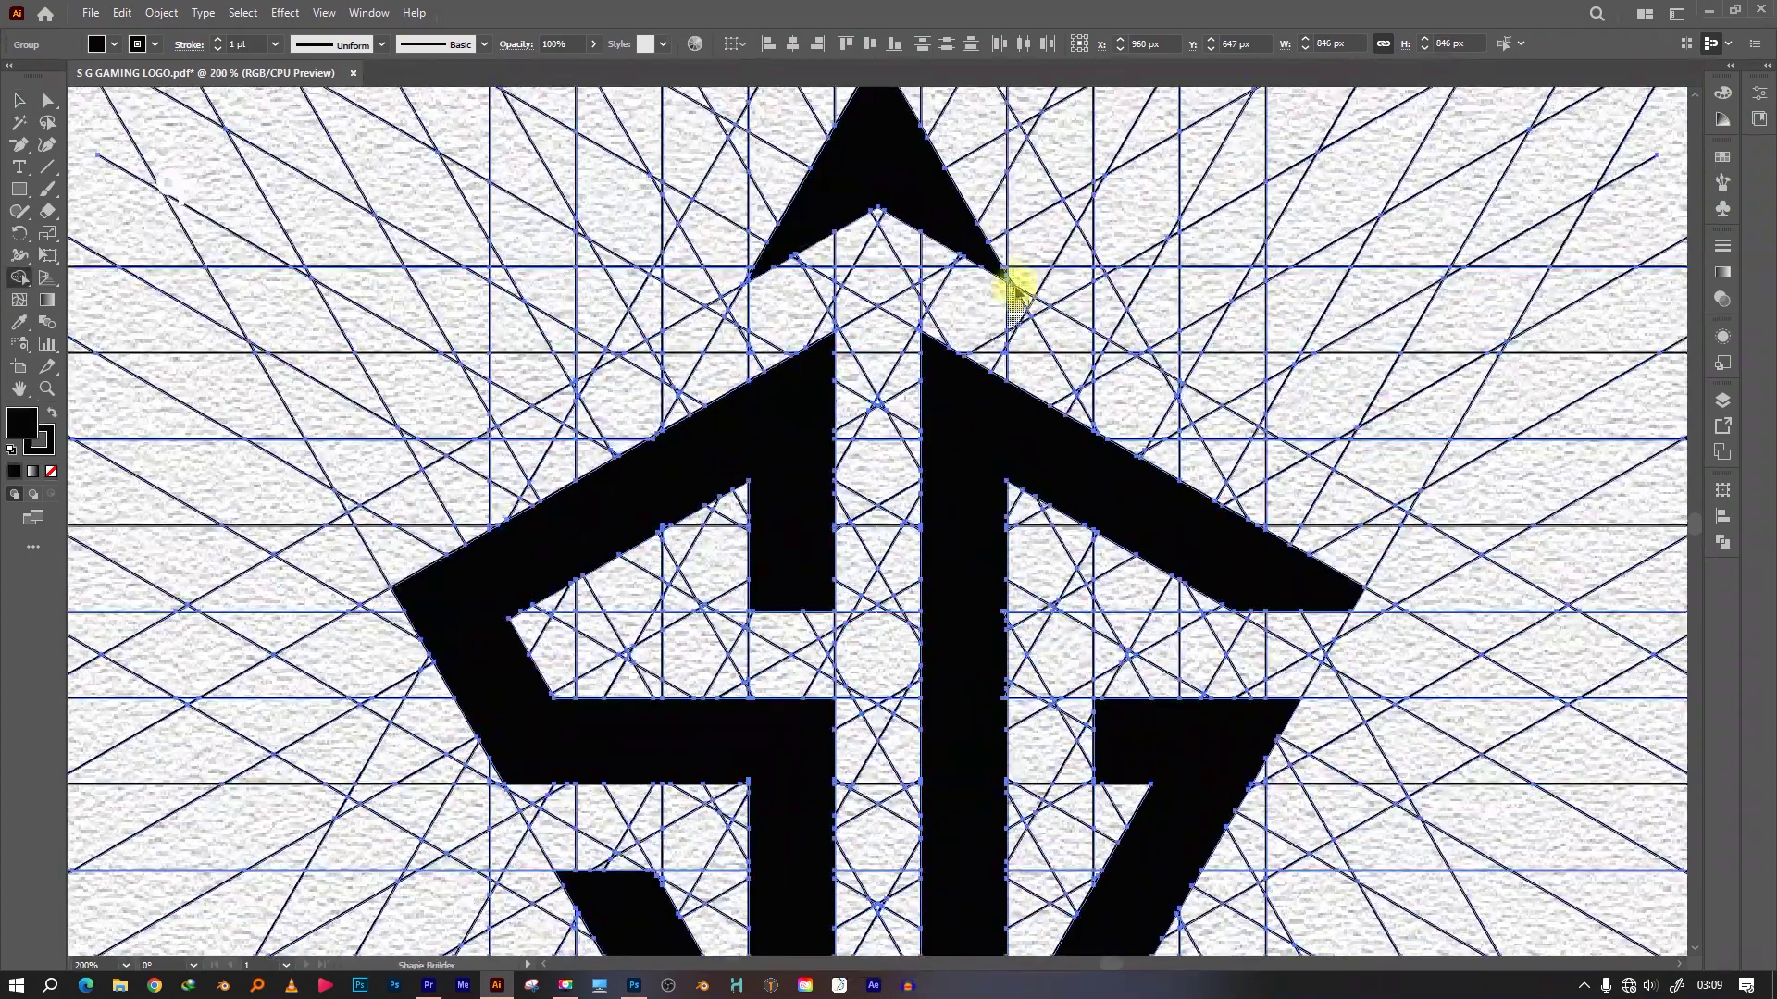
key(ctrl+z)
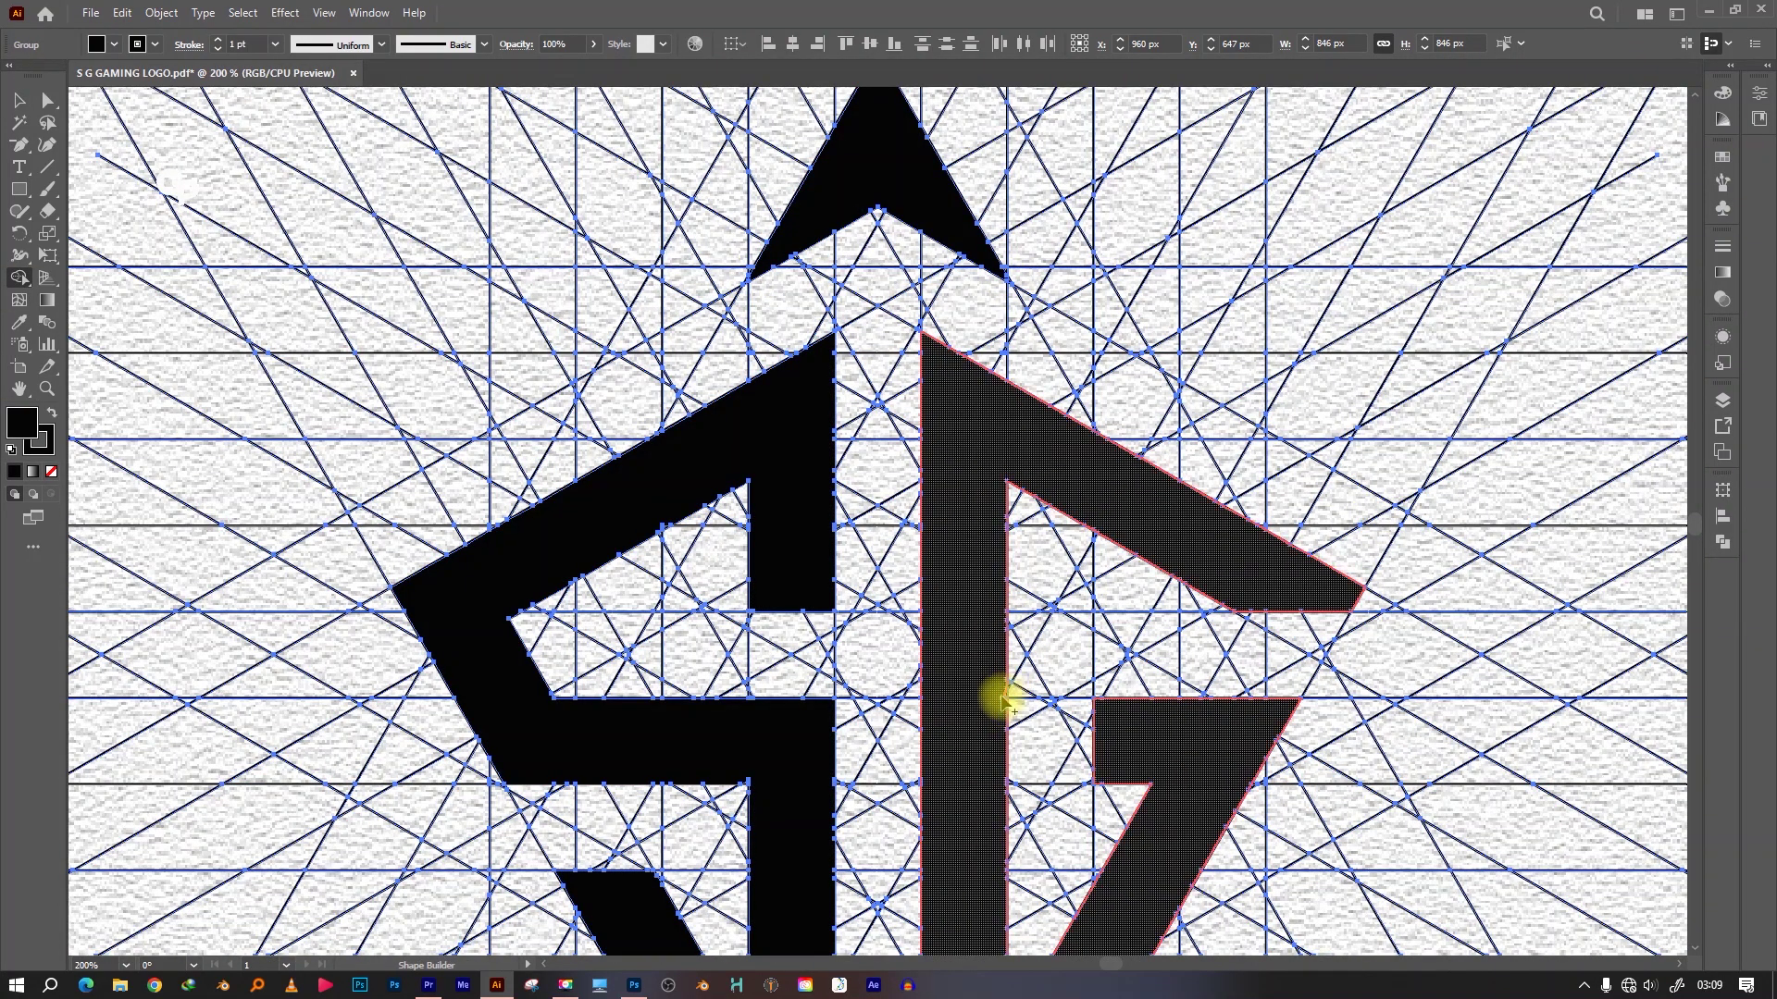
key(ctrl+minus)
key(ctrl+minus)
key(ctrl+minus)
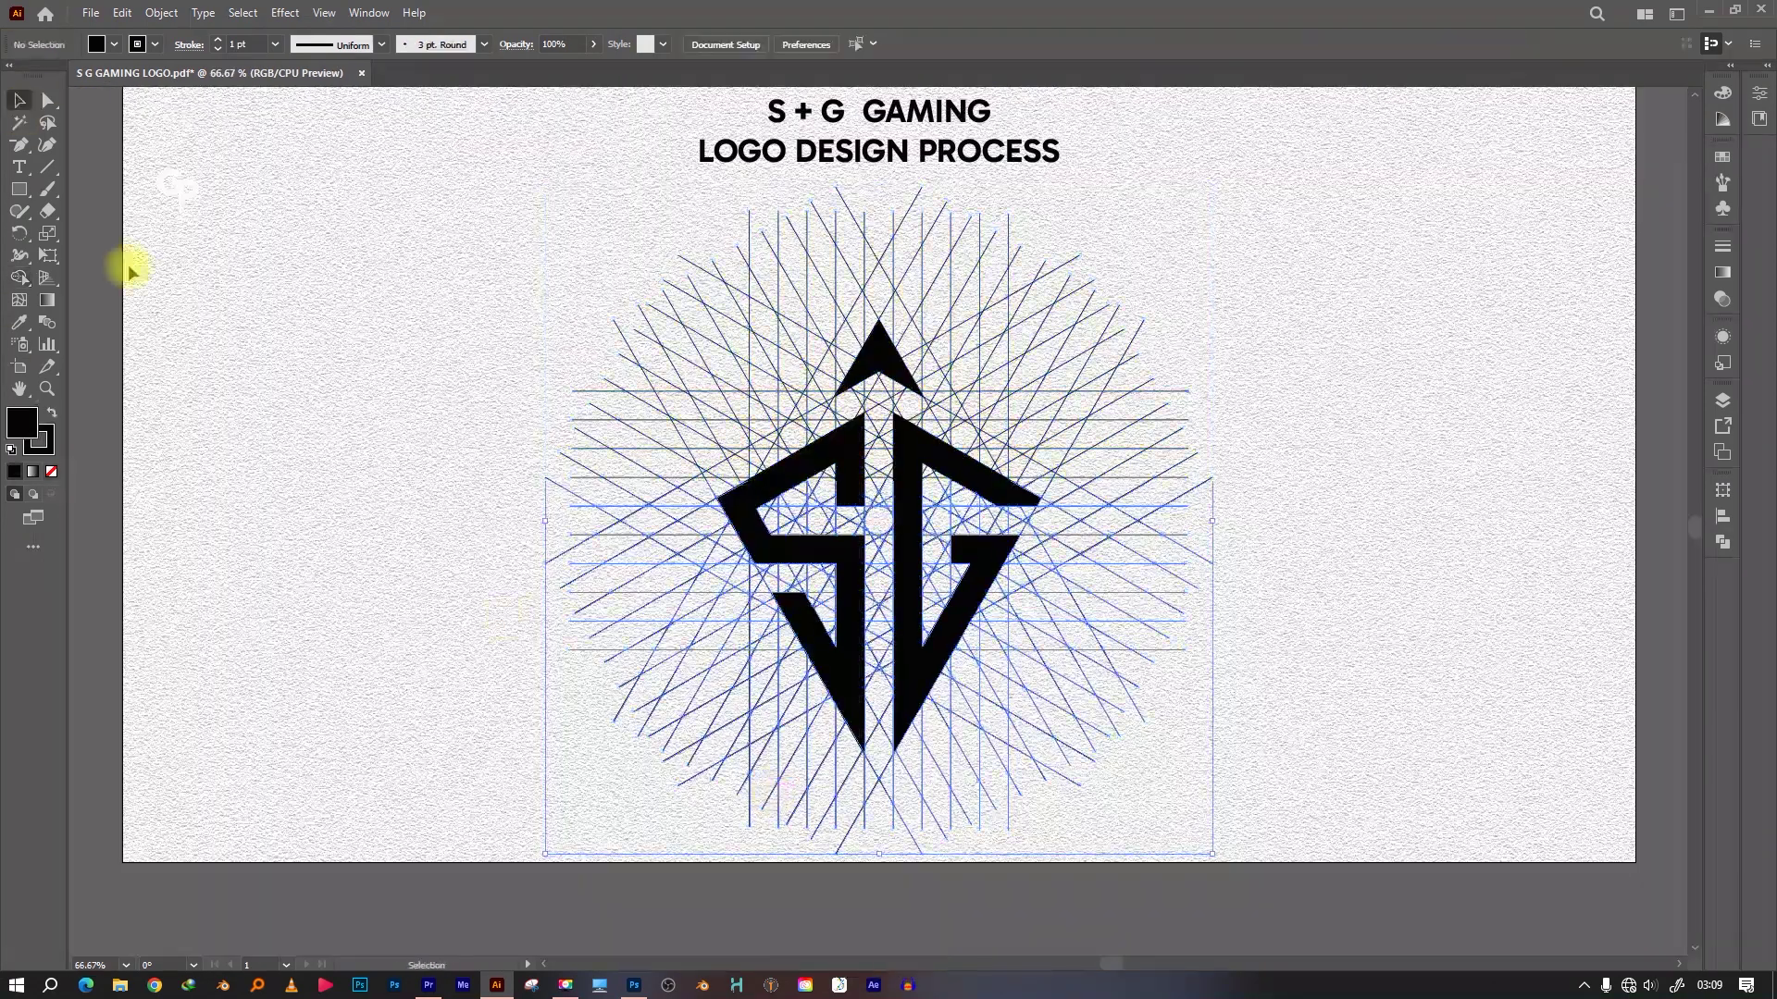
Delete the construction lines and give the logo a 10 pt outline
click(1059, 568)
key(Delete)
click(19, 100)
right_click(992, 621)
key(Escape)
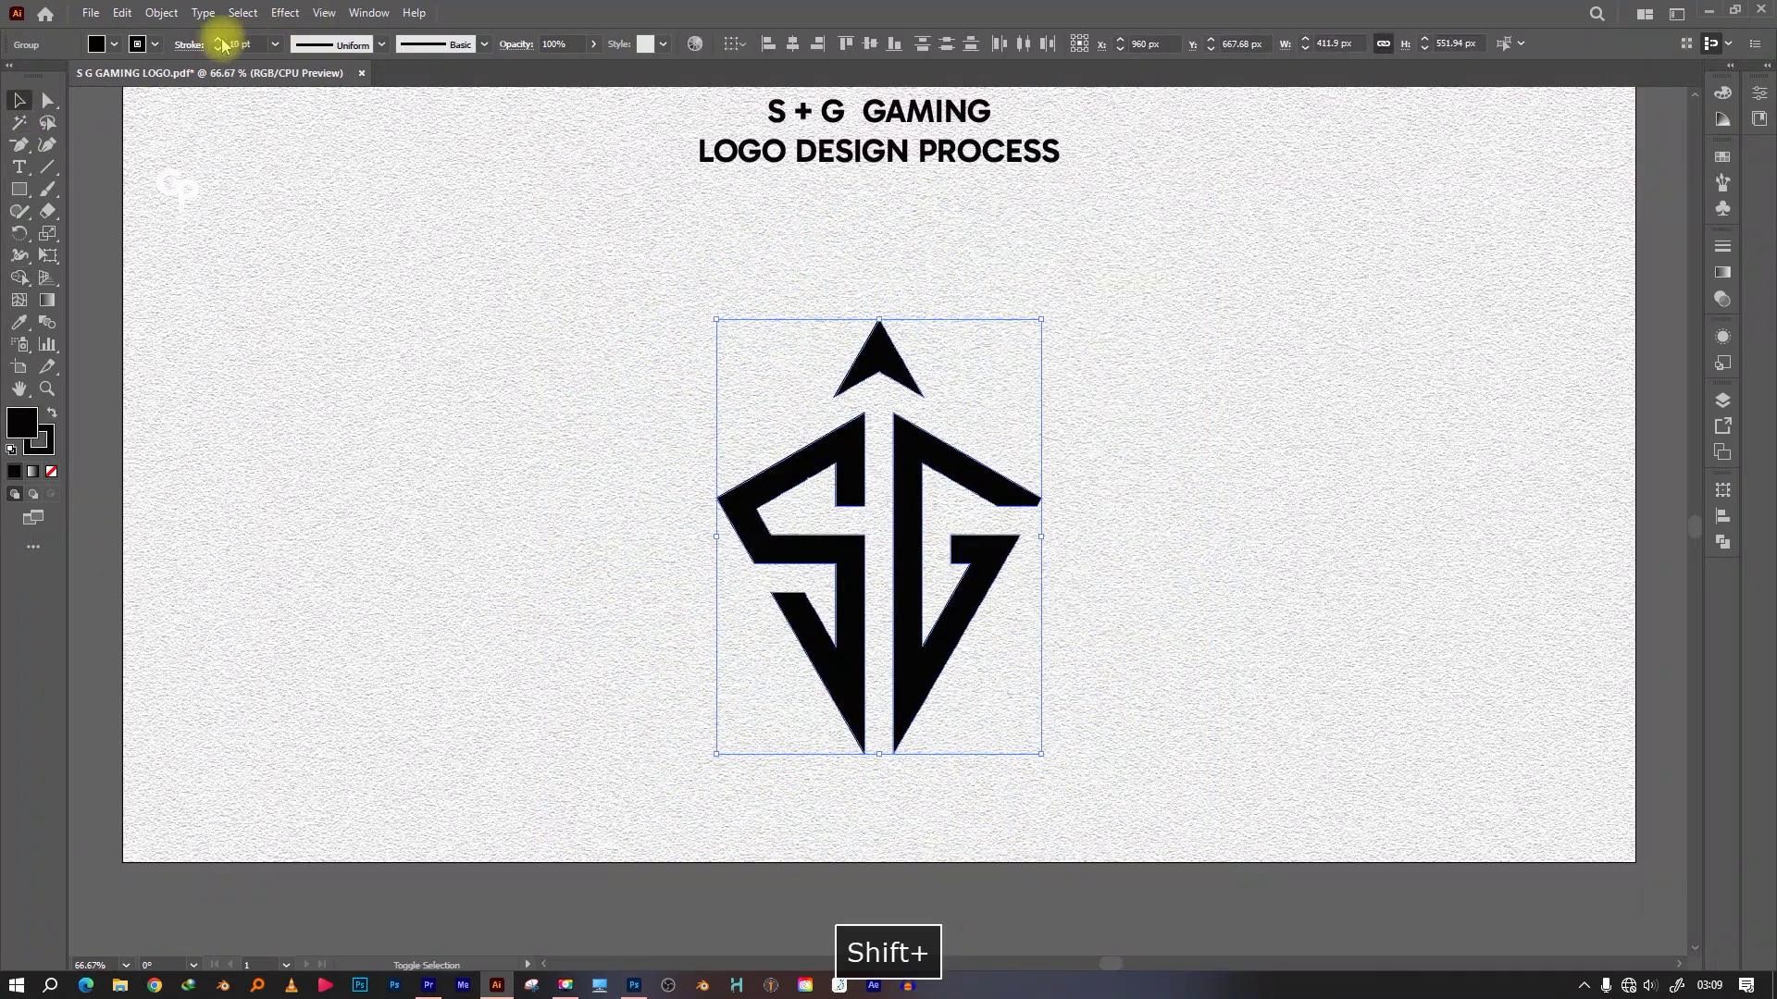
Expand the logo's fill and stroke and unite the pieces into one shape
click(161, 12)
click(199, 223)
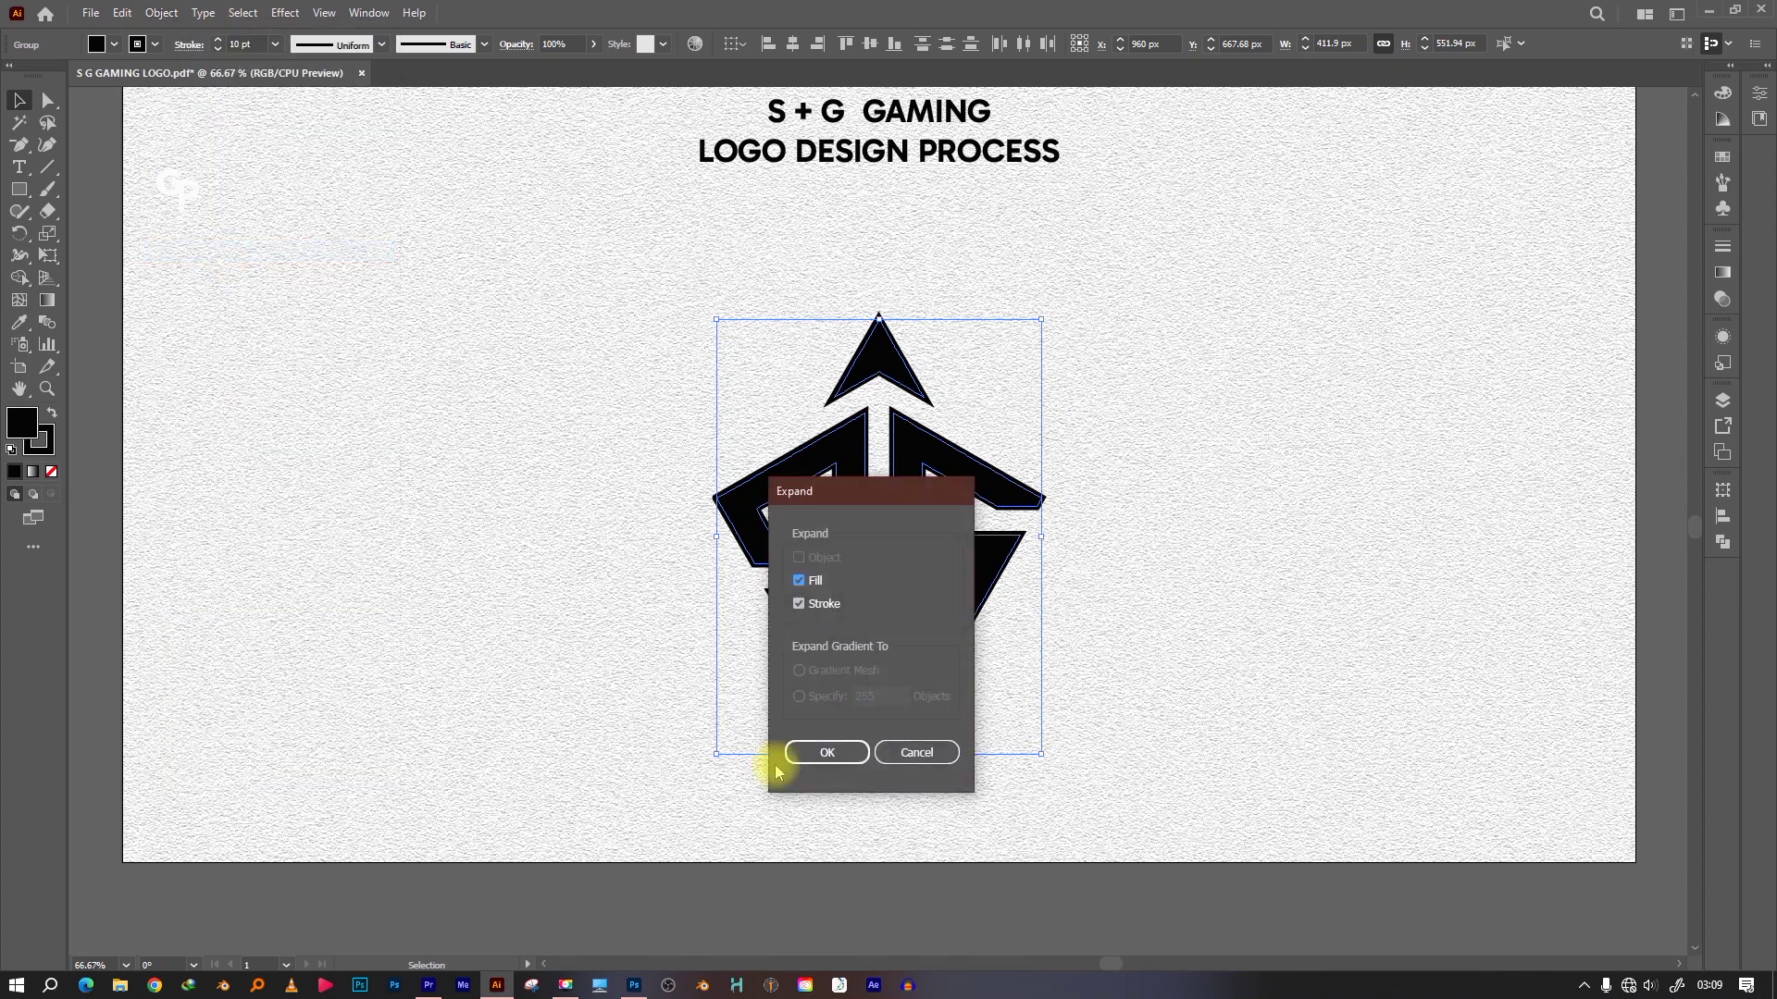
click(781, 753)
click(1722, 517)
click(1467, 535)
click(928, 396)
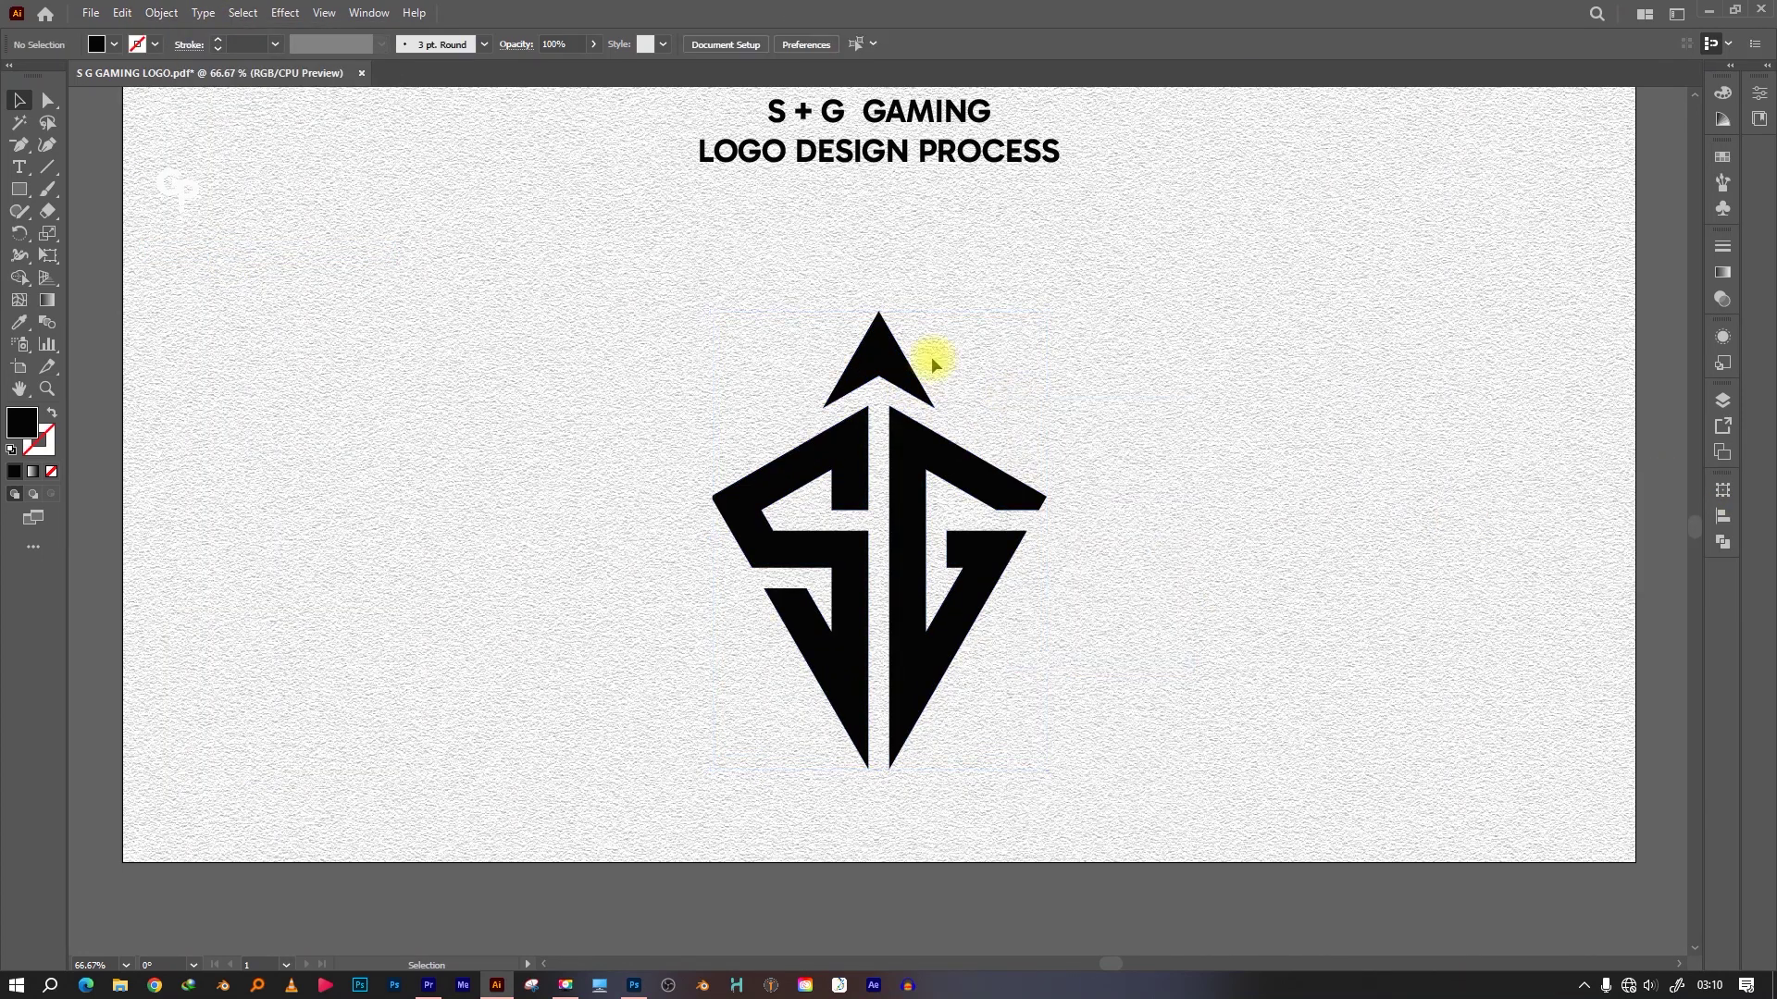
Widen the arrowhead triangle and nudge it into position
click(879, 371)
drag(931, 357, 953, 358)
key(Left)
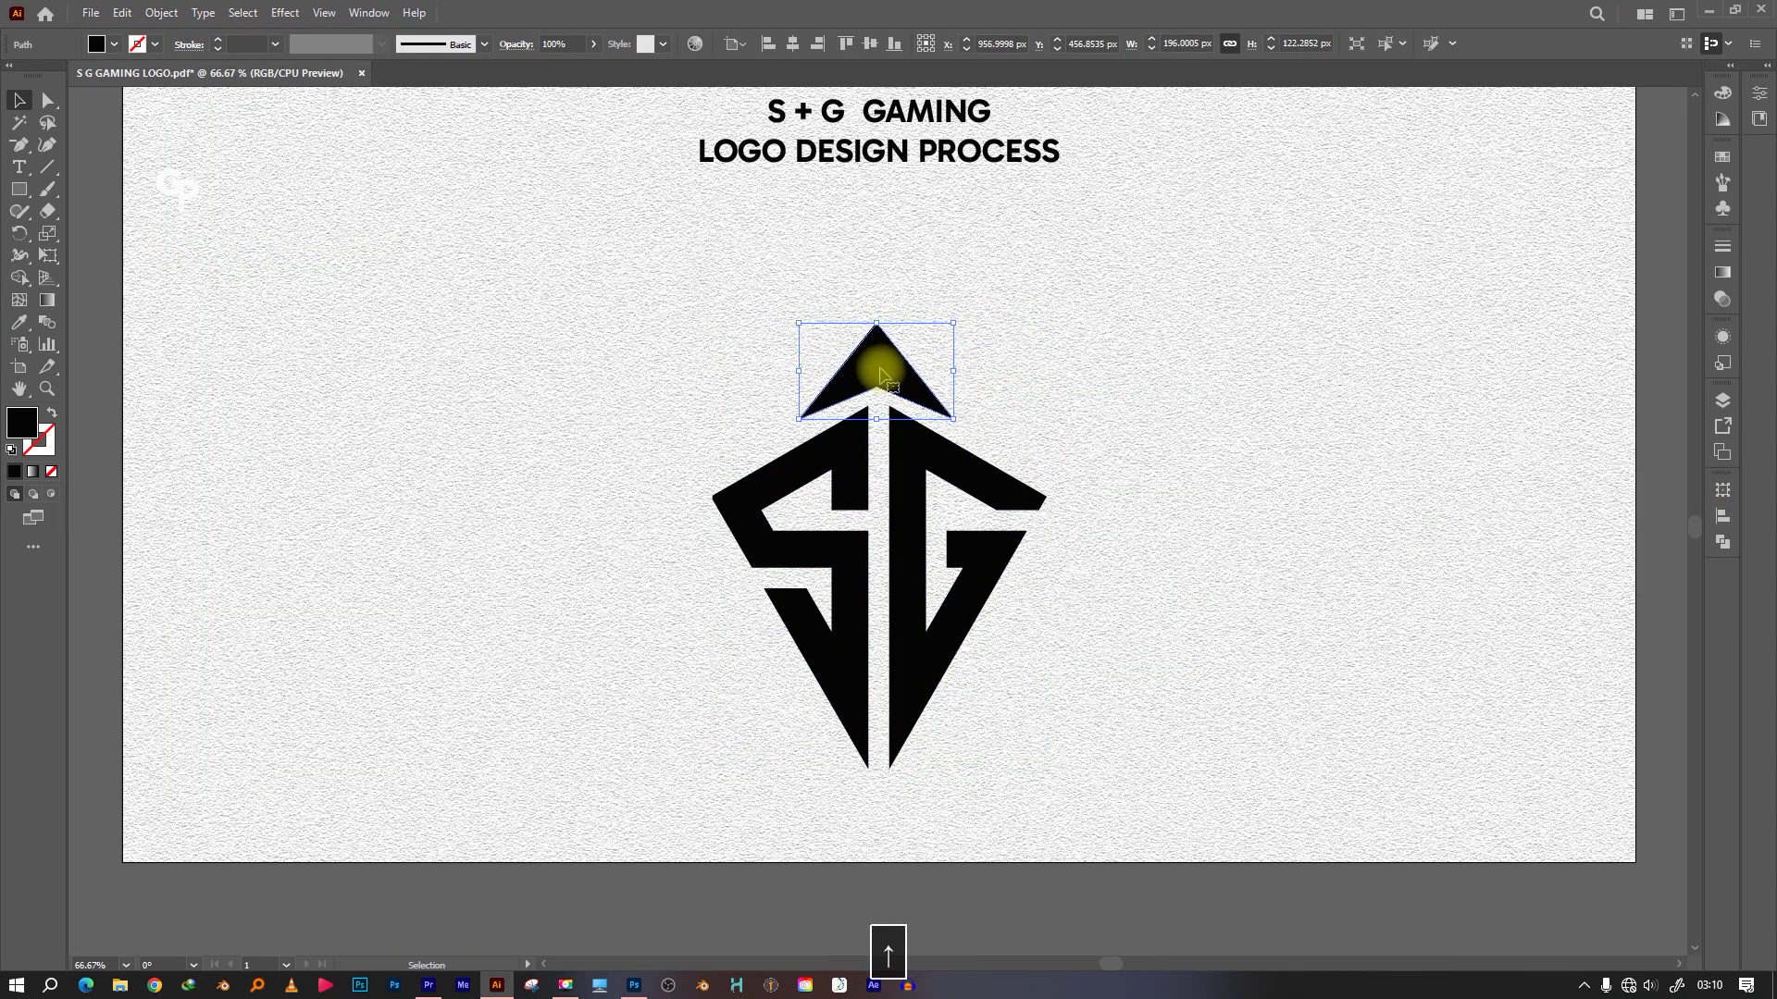
click(666, 329)
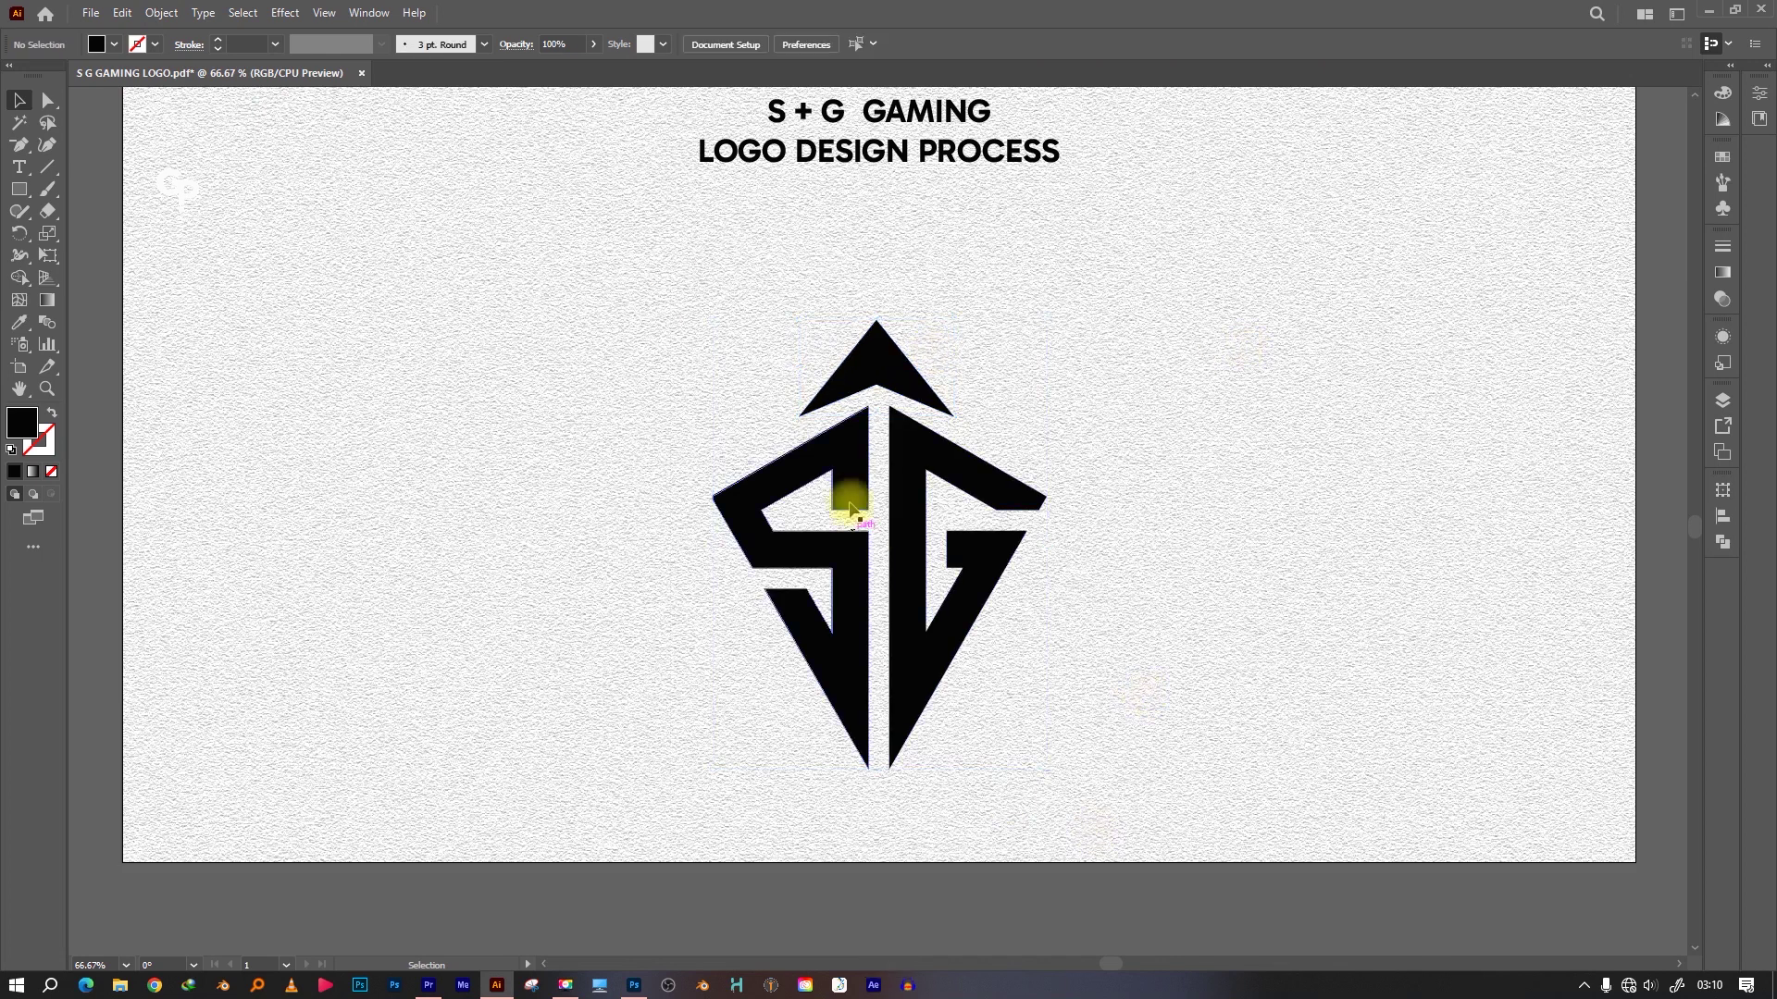
Shrink the arrowhead evenly about its centre and save the logo file
click(929, 394)
alt+shift+drag(952, 416, 933, 405)
click(1024, 405)
click(897, 375)
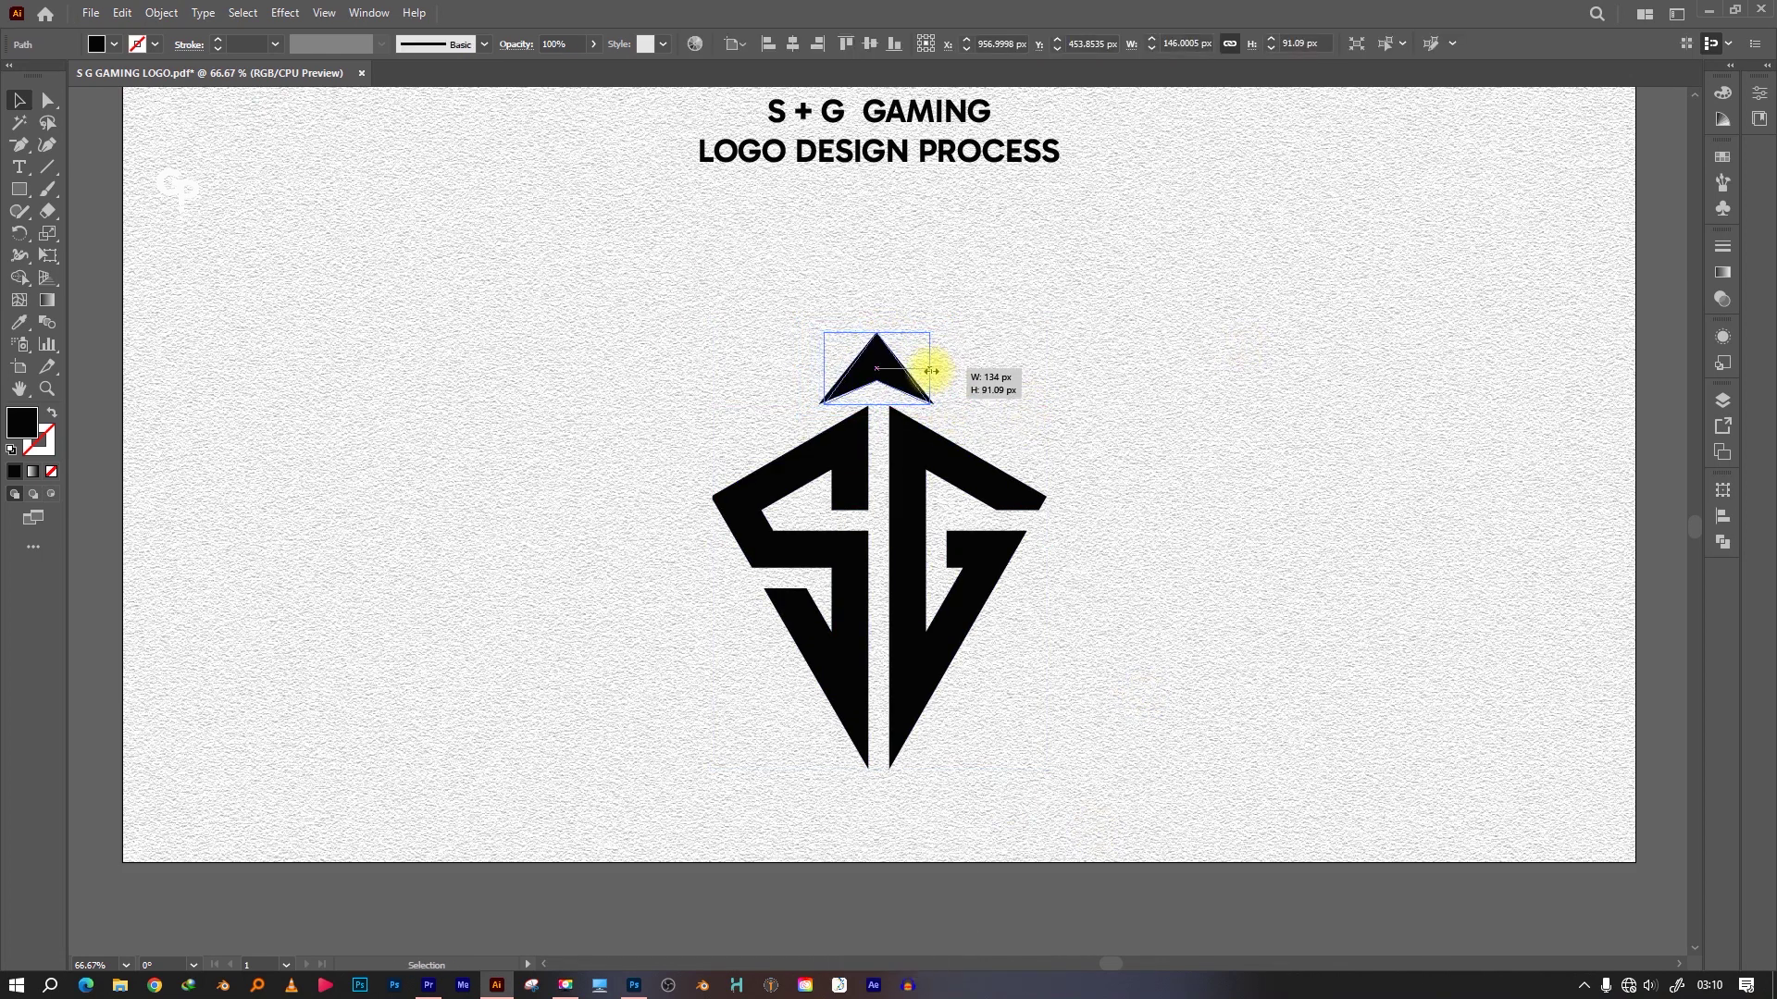
click(1003, 448)
key(ctrl+s)
Draw a wedge path on the S's left corner, merge it with Shape Builder, and delete the stray path
click(18, 145)
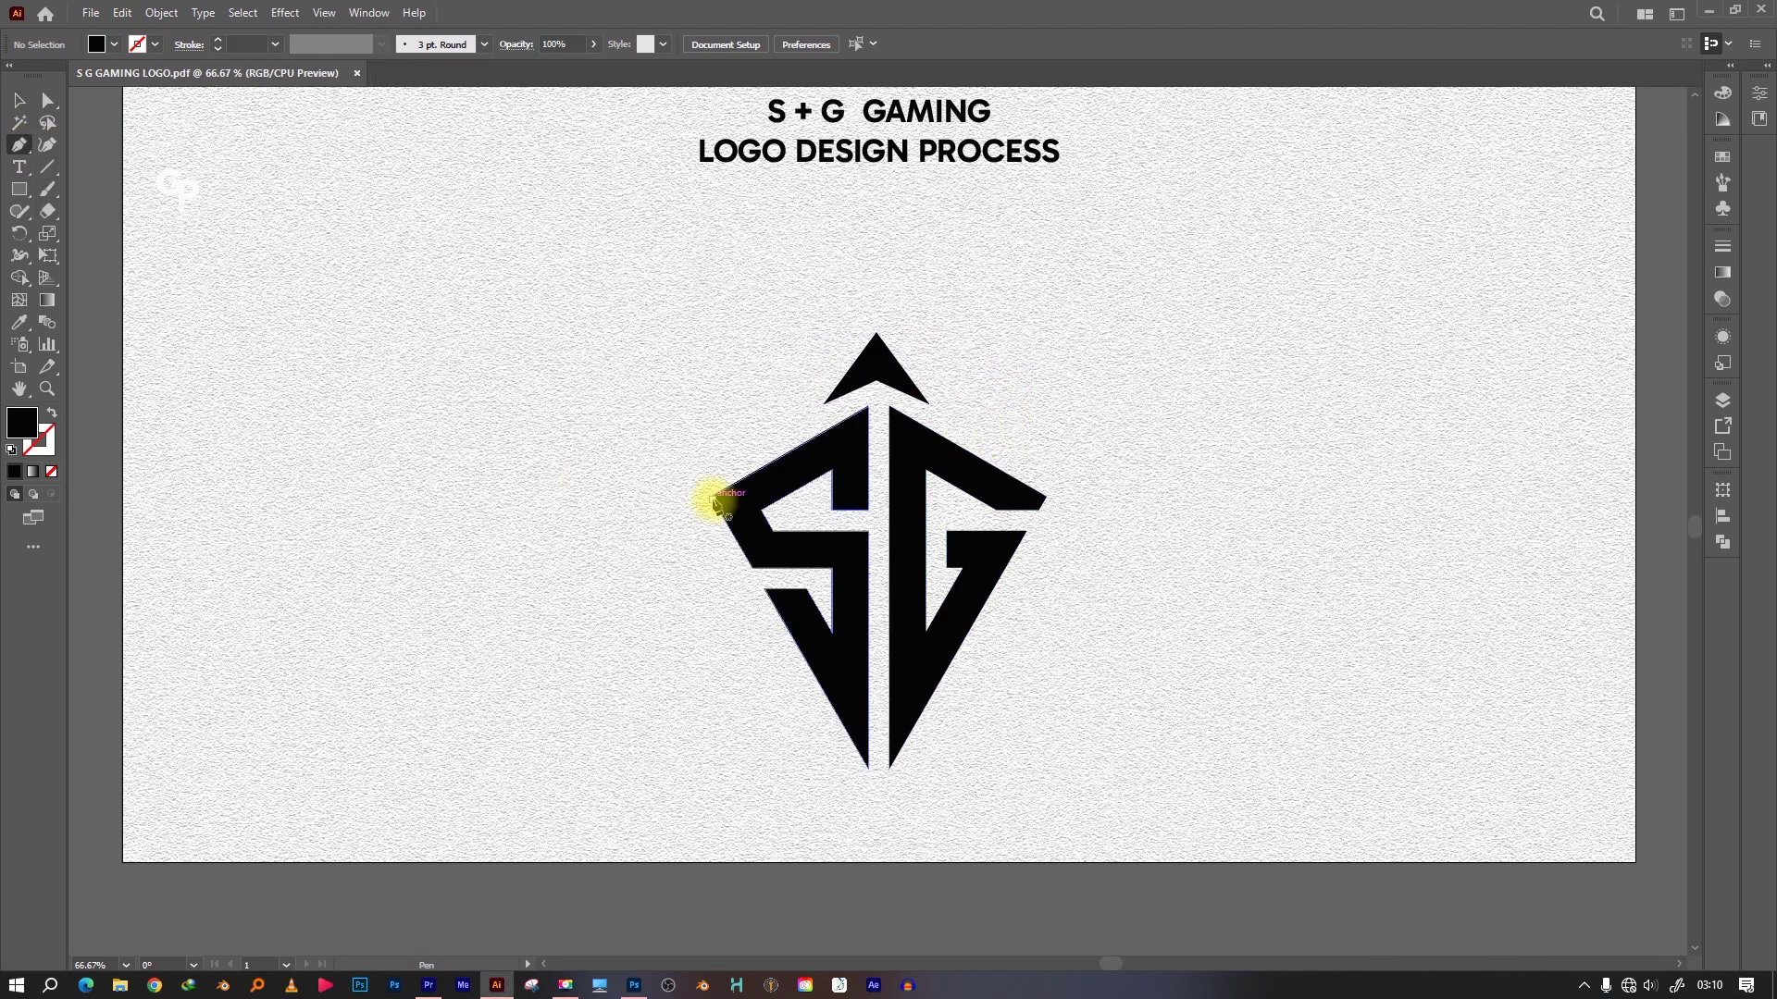
click(717, 504)
click(868, 407)
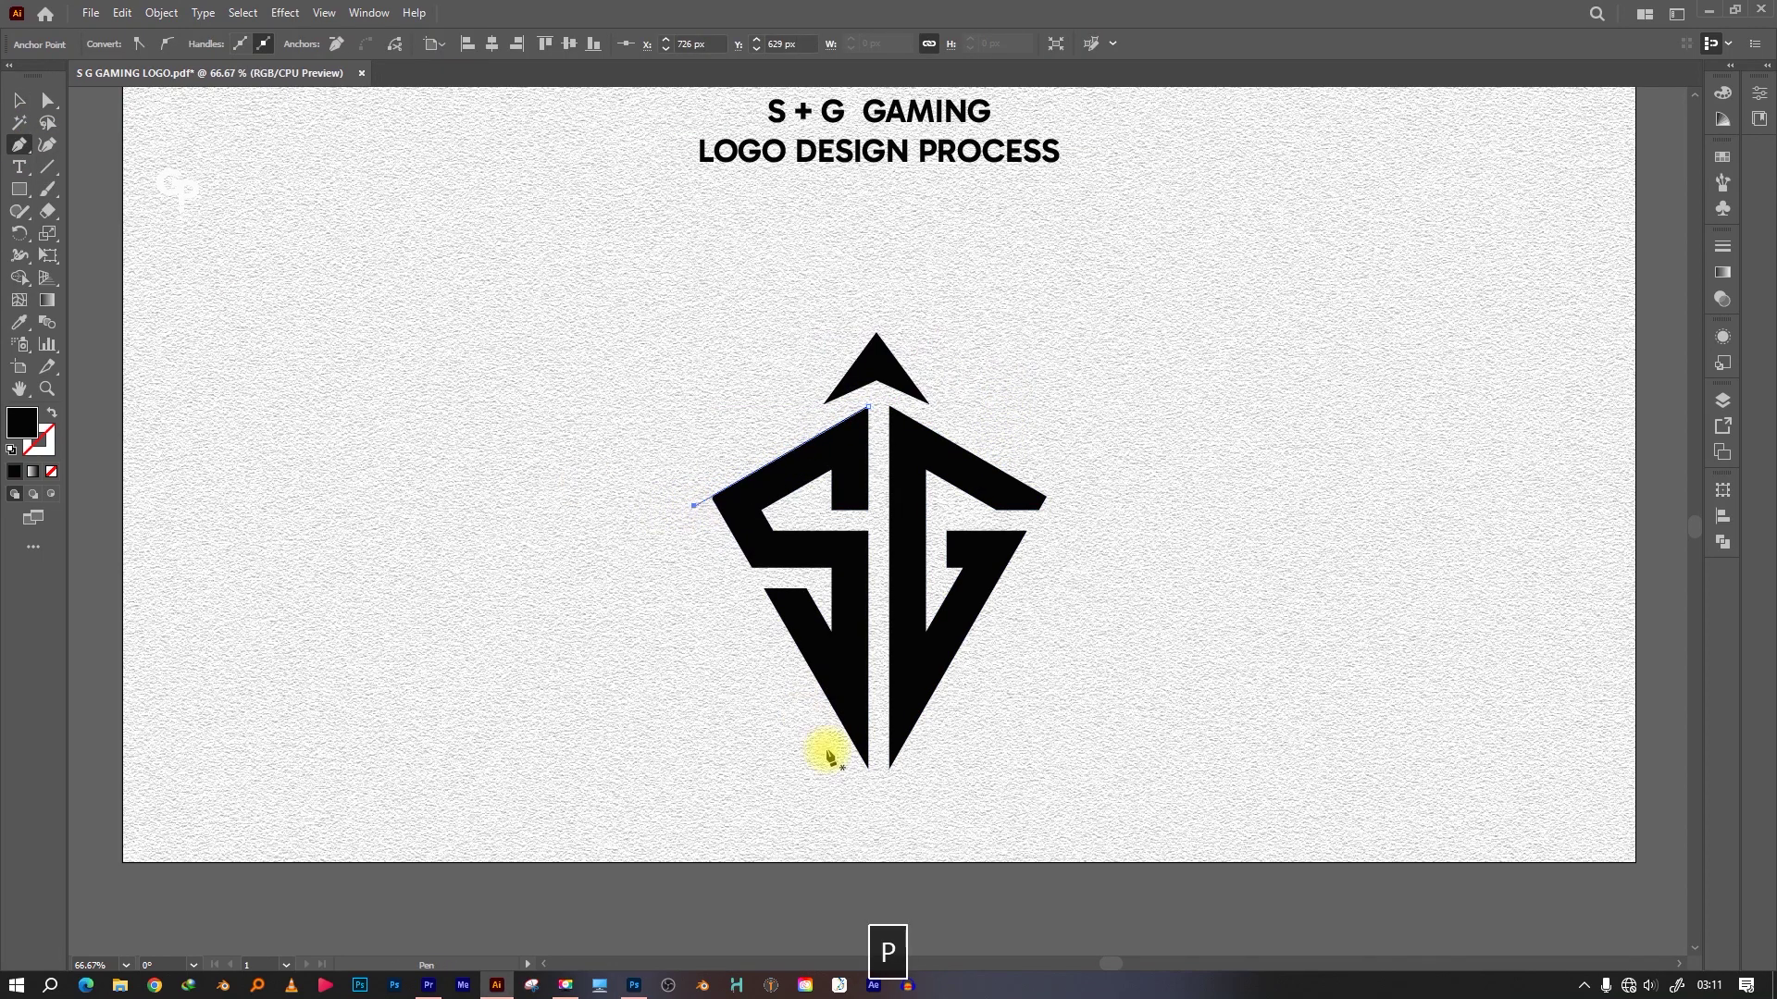
click(868, 768)
click(699, 479)
key(shift+m)
key(ctrl+z)
mouse_move(712, 501)
mouse_down()
mouse_move(744, 555)
mouse_move(713, 504)
mouse_up()
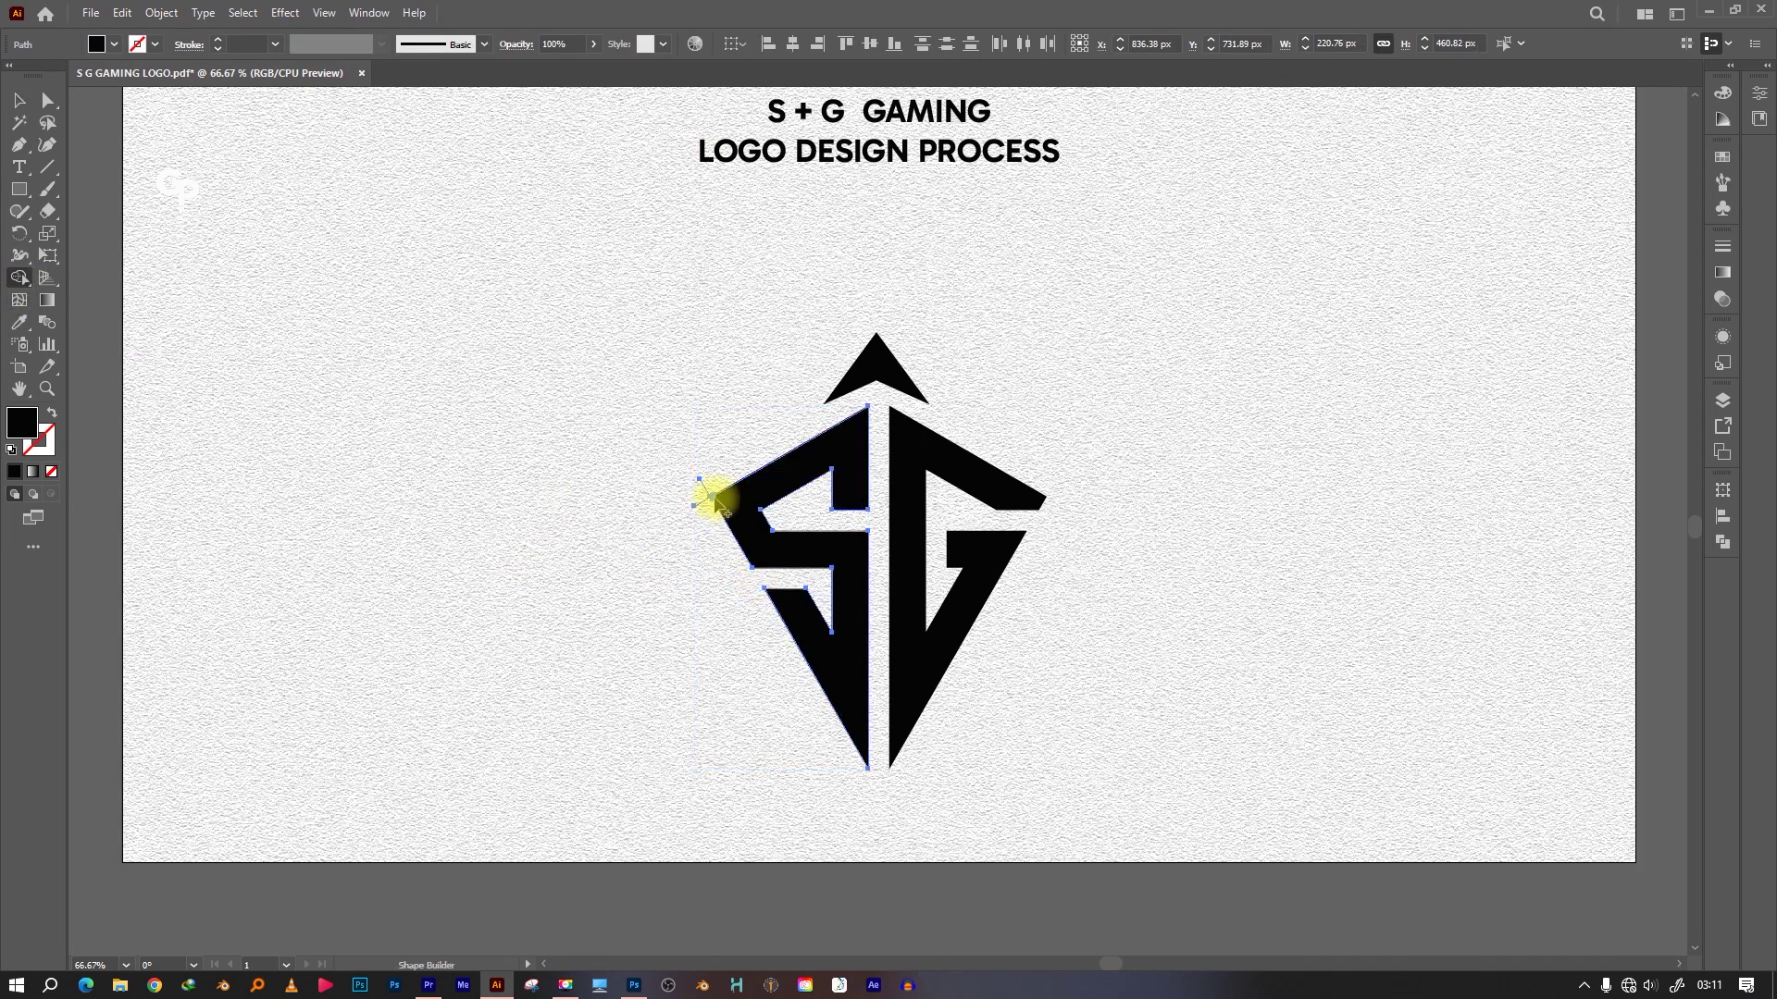
key(ctrl+shift+a)
key(BackSpace)
Cancel an unfinished cut line from the S's top point, then zoom in on the logo
key(p)
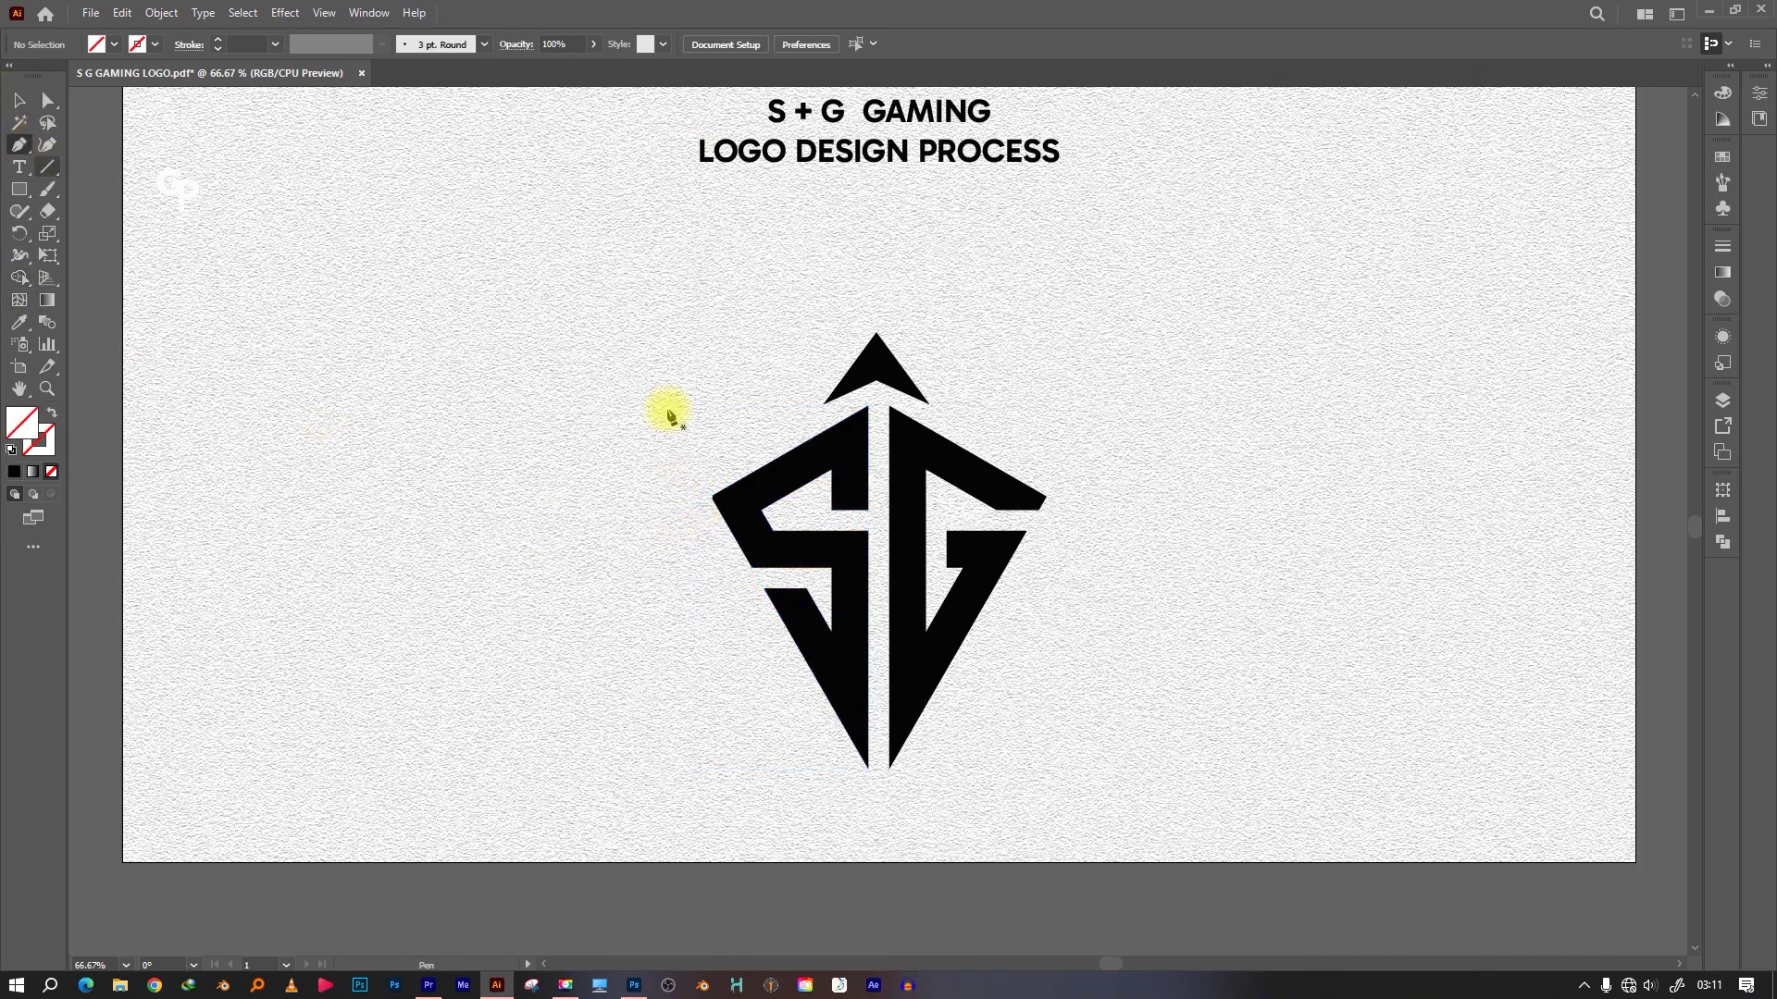
click(868, 408)
click(708, 504)
key(ctrl+z)
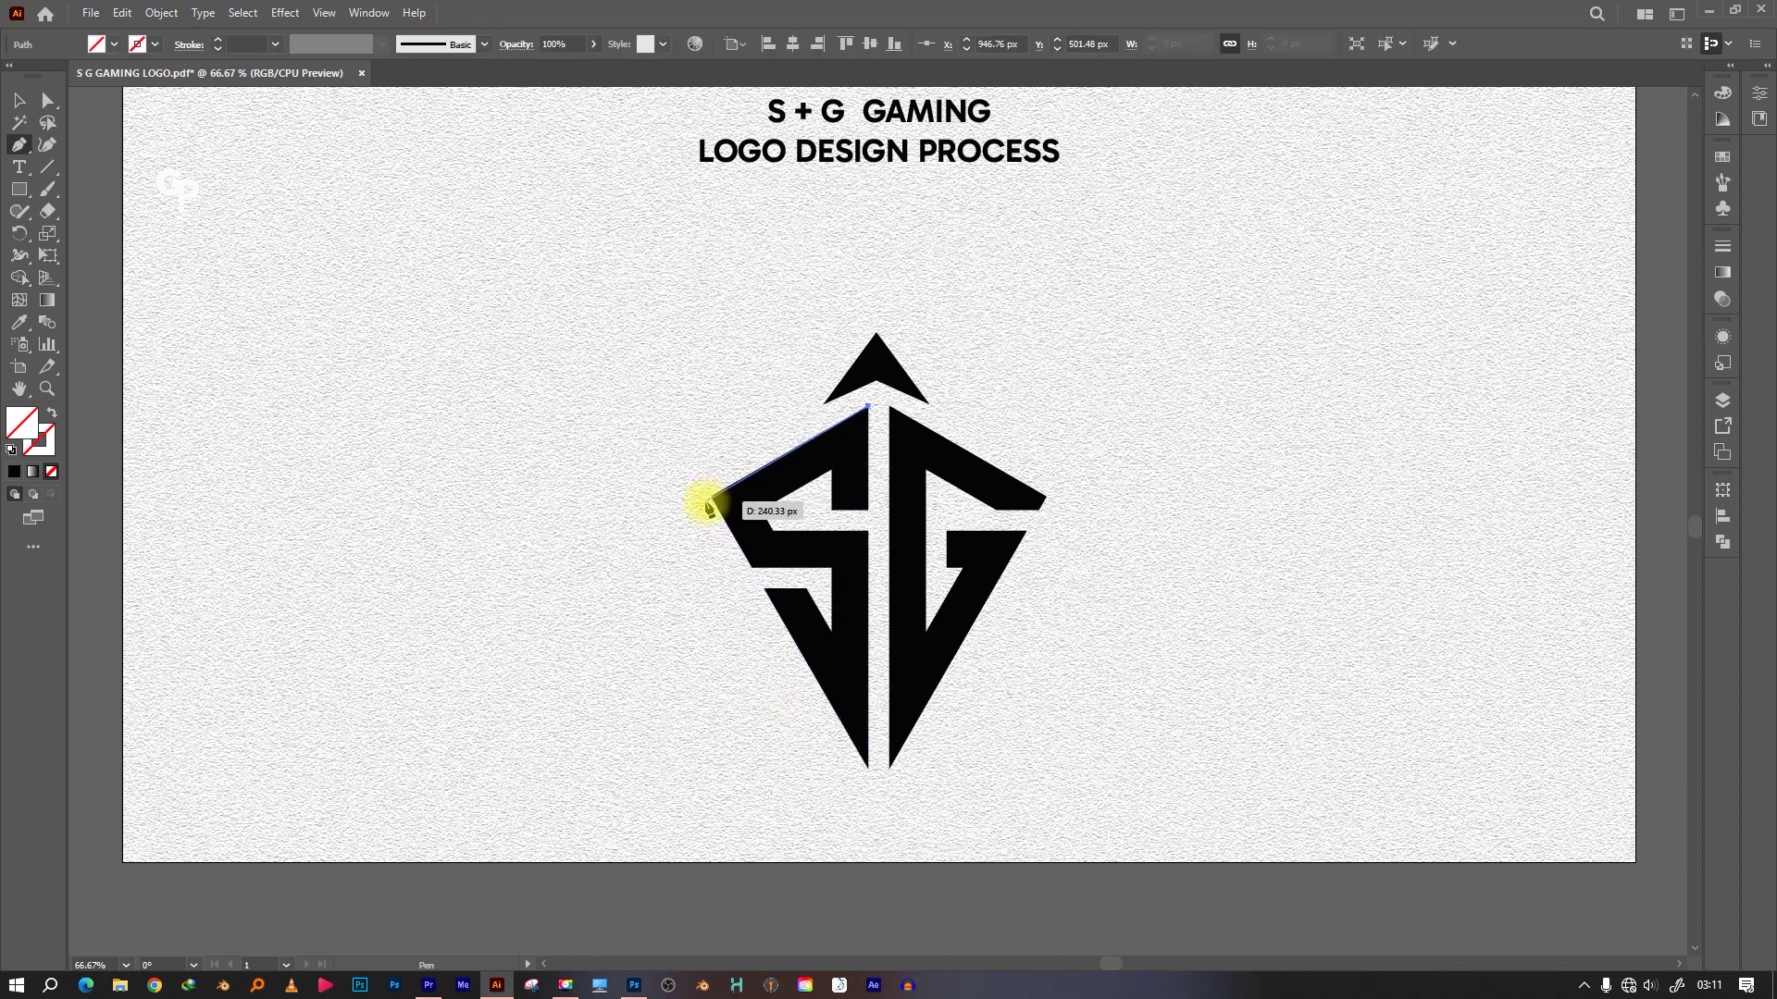
key(ctrl+z)
key(ctrl+shift+a)
key(ctrl+1)
scroll(861, 833, down, 2)
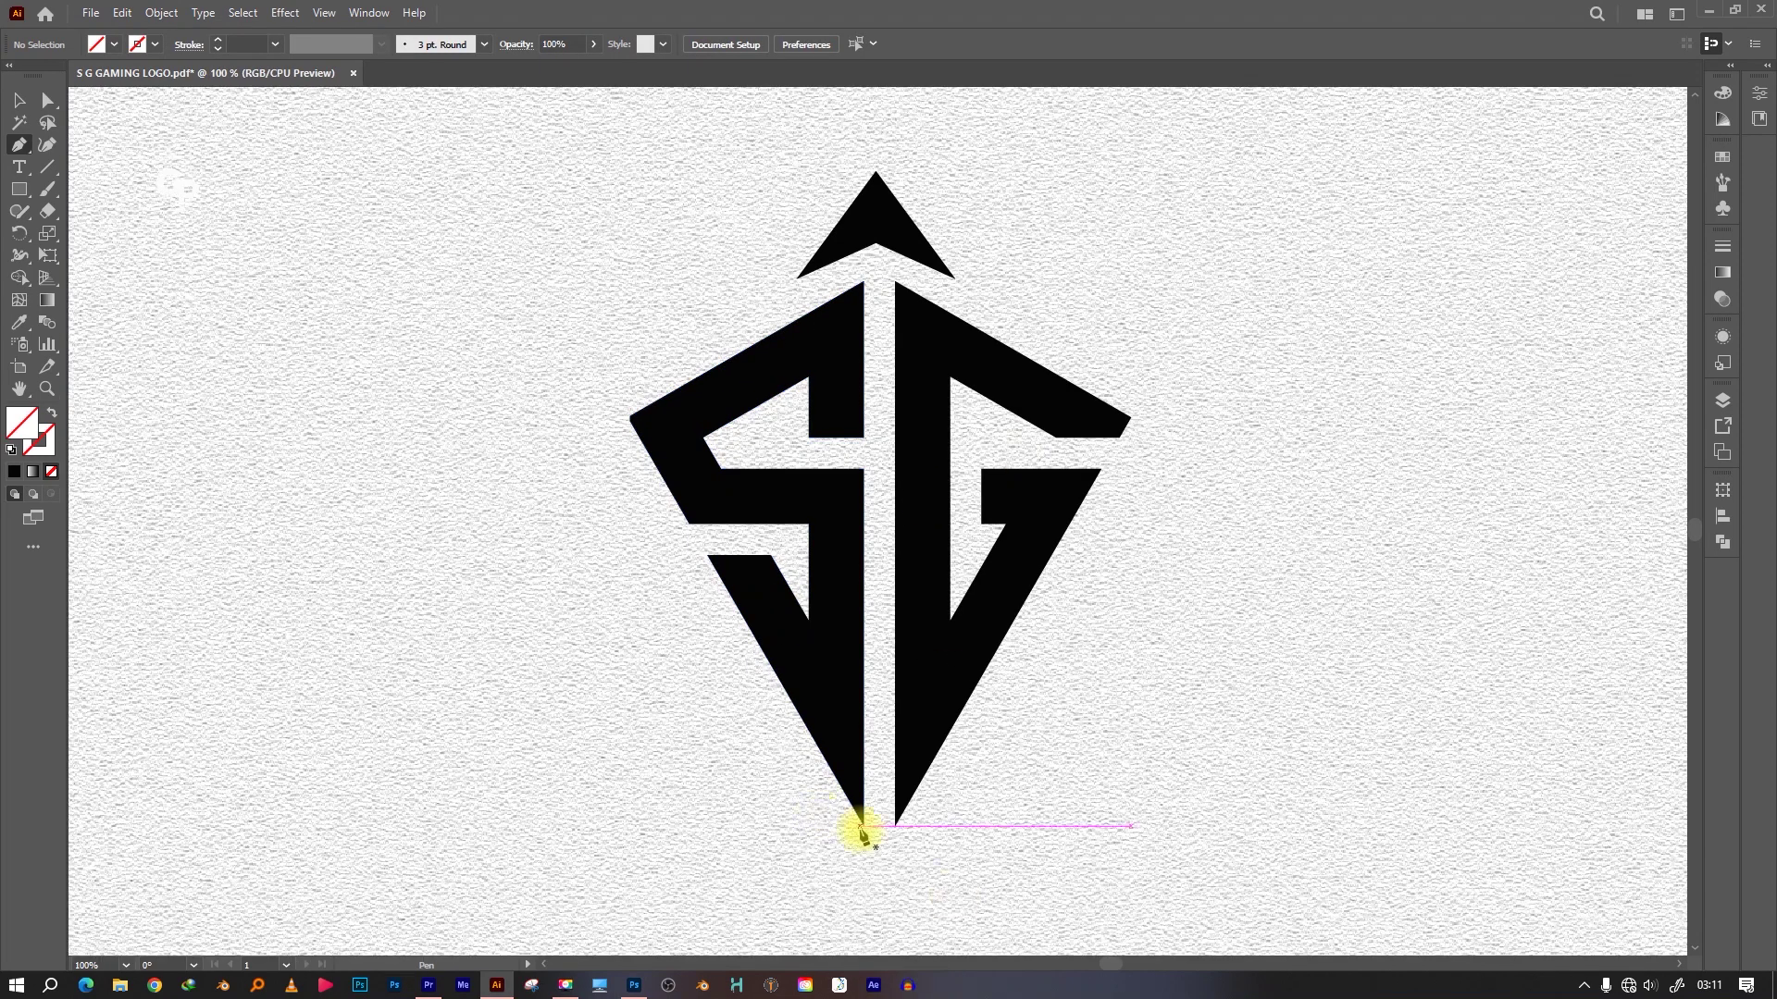
Draw a diagonal cut line from the S's bottom tip and remove the stray line segment
click(862, 826)
click(583, 338)
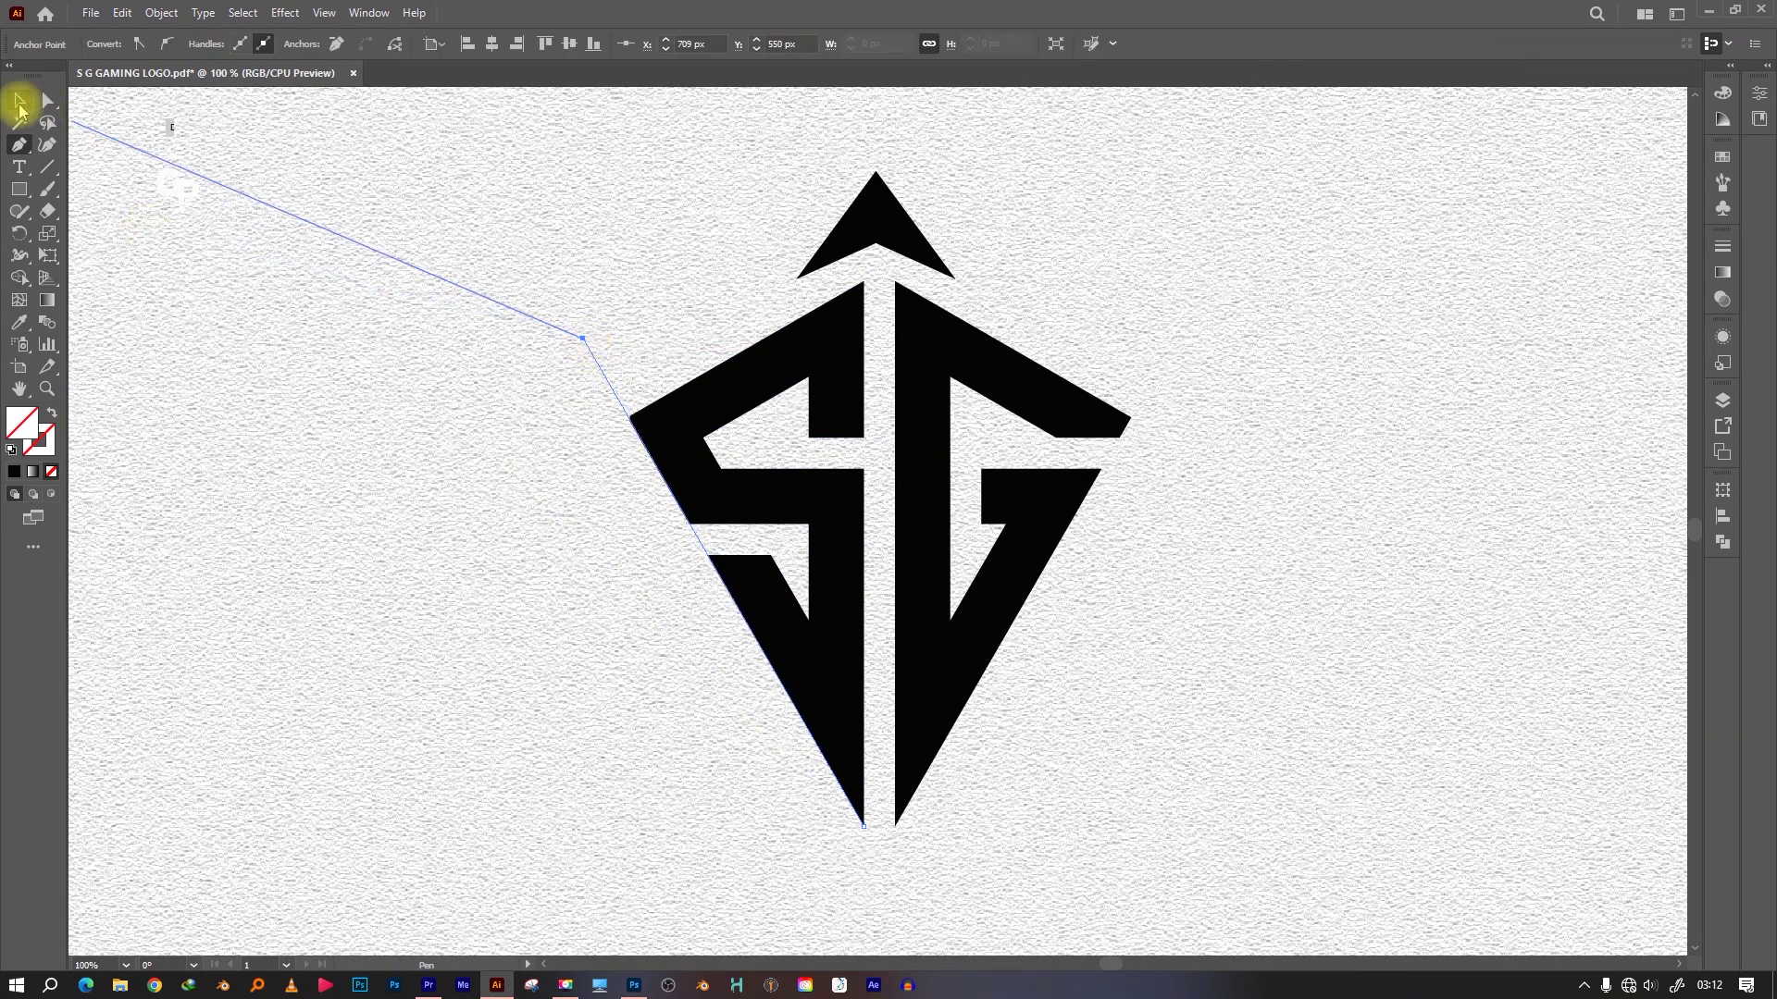
click(19, 100)
shift+click(647, 408)
key(shift+m)
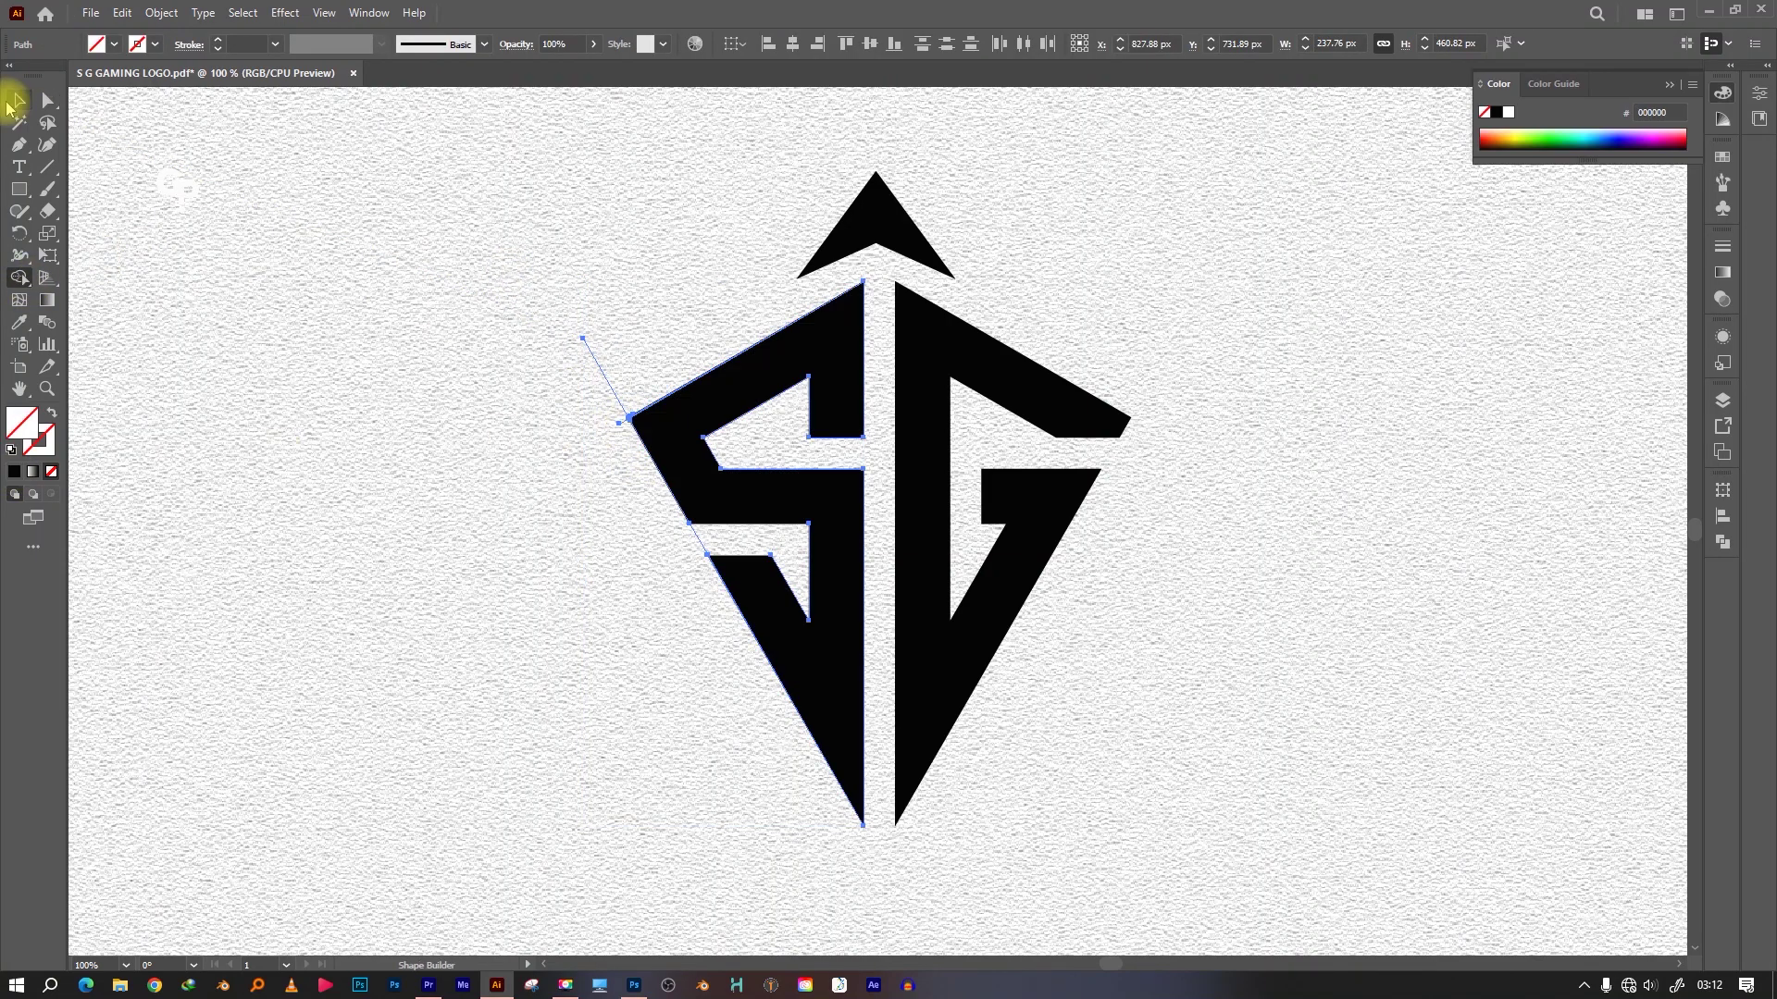
click(13, 103)
key(BackSpace)
key(BackSpace)
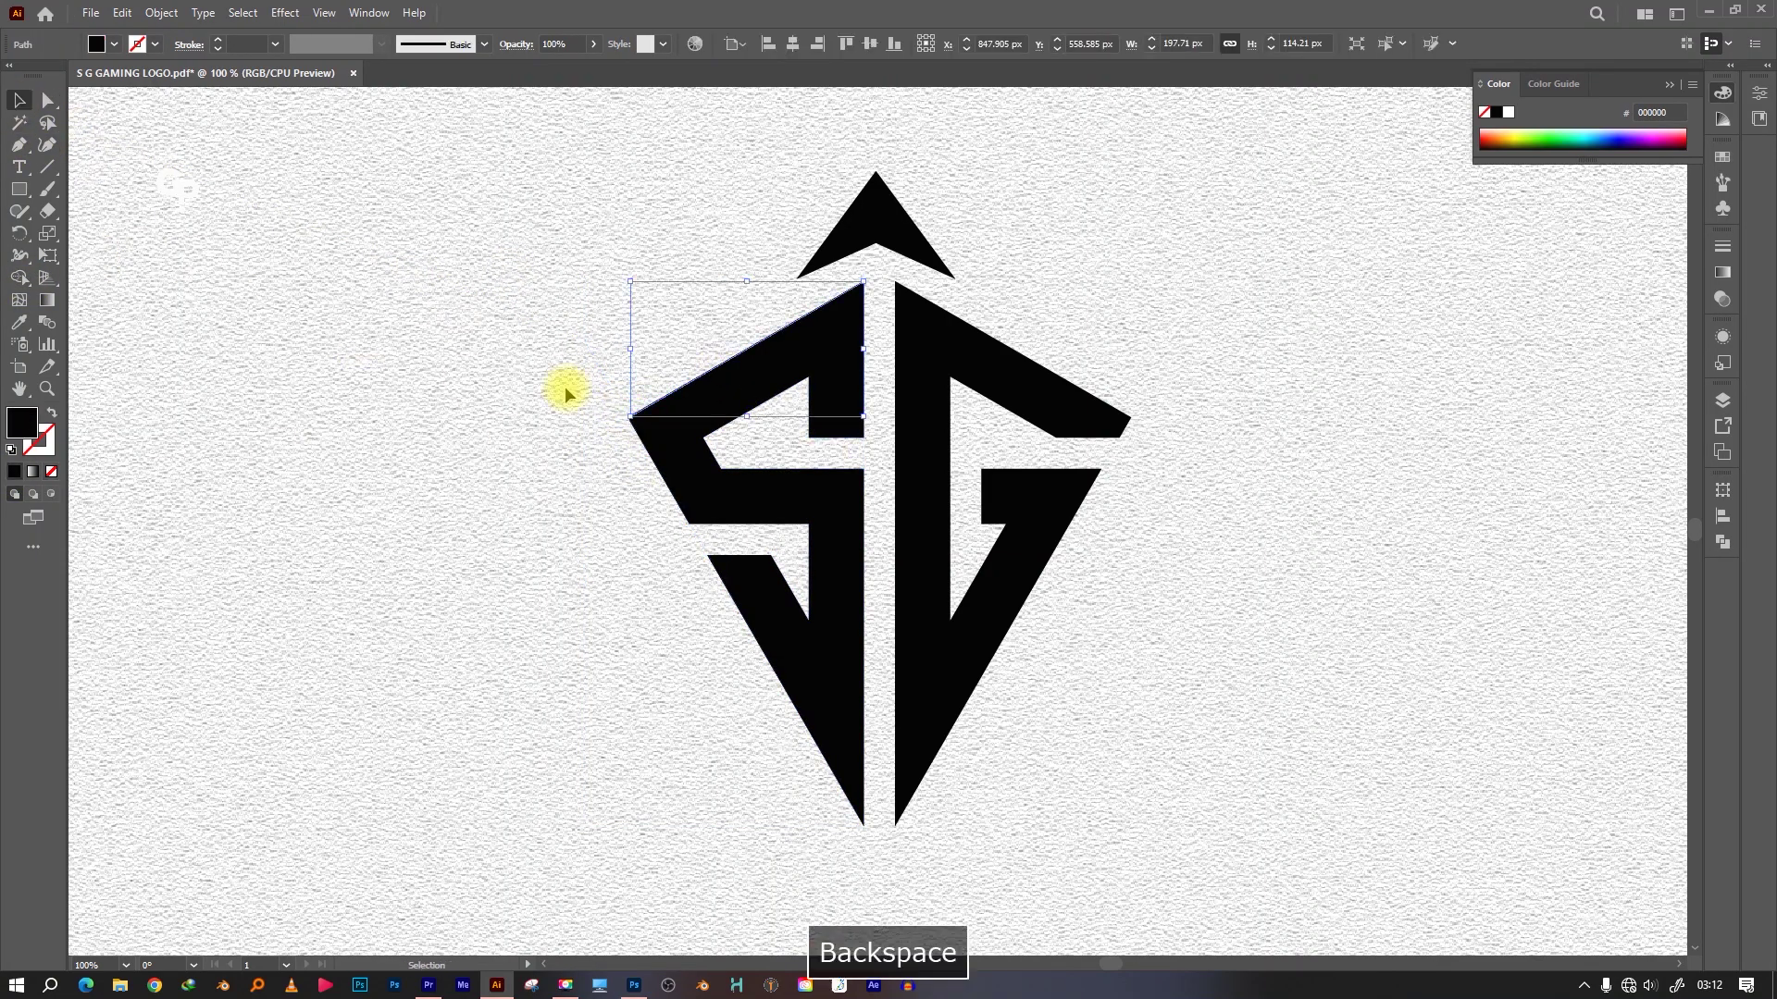
click(632, 419)
click(884, 481)
Draw angular cut lines across the S along its left corner, inner edges and bottom
click(18, 144)
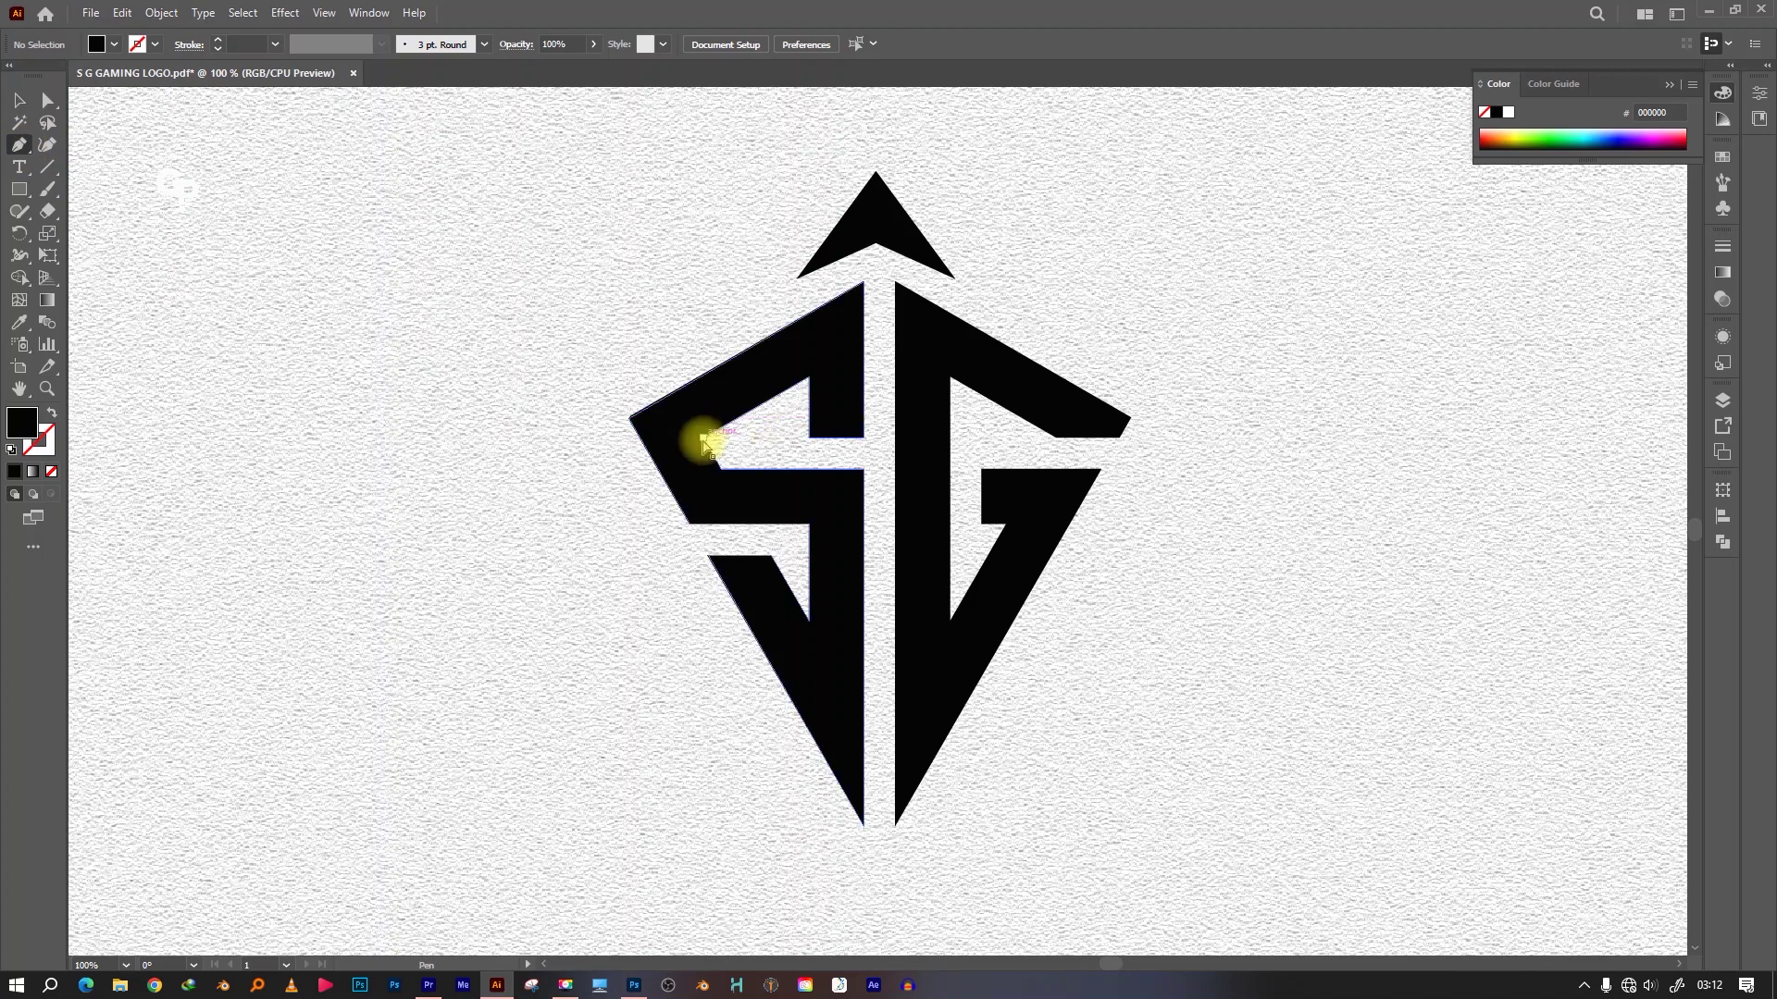
click(630, 417)
click(704, 436)
click(863, 283)
click(863, 437)
click(810, 436)
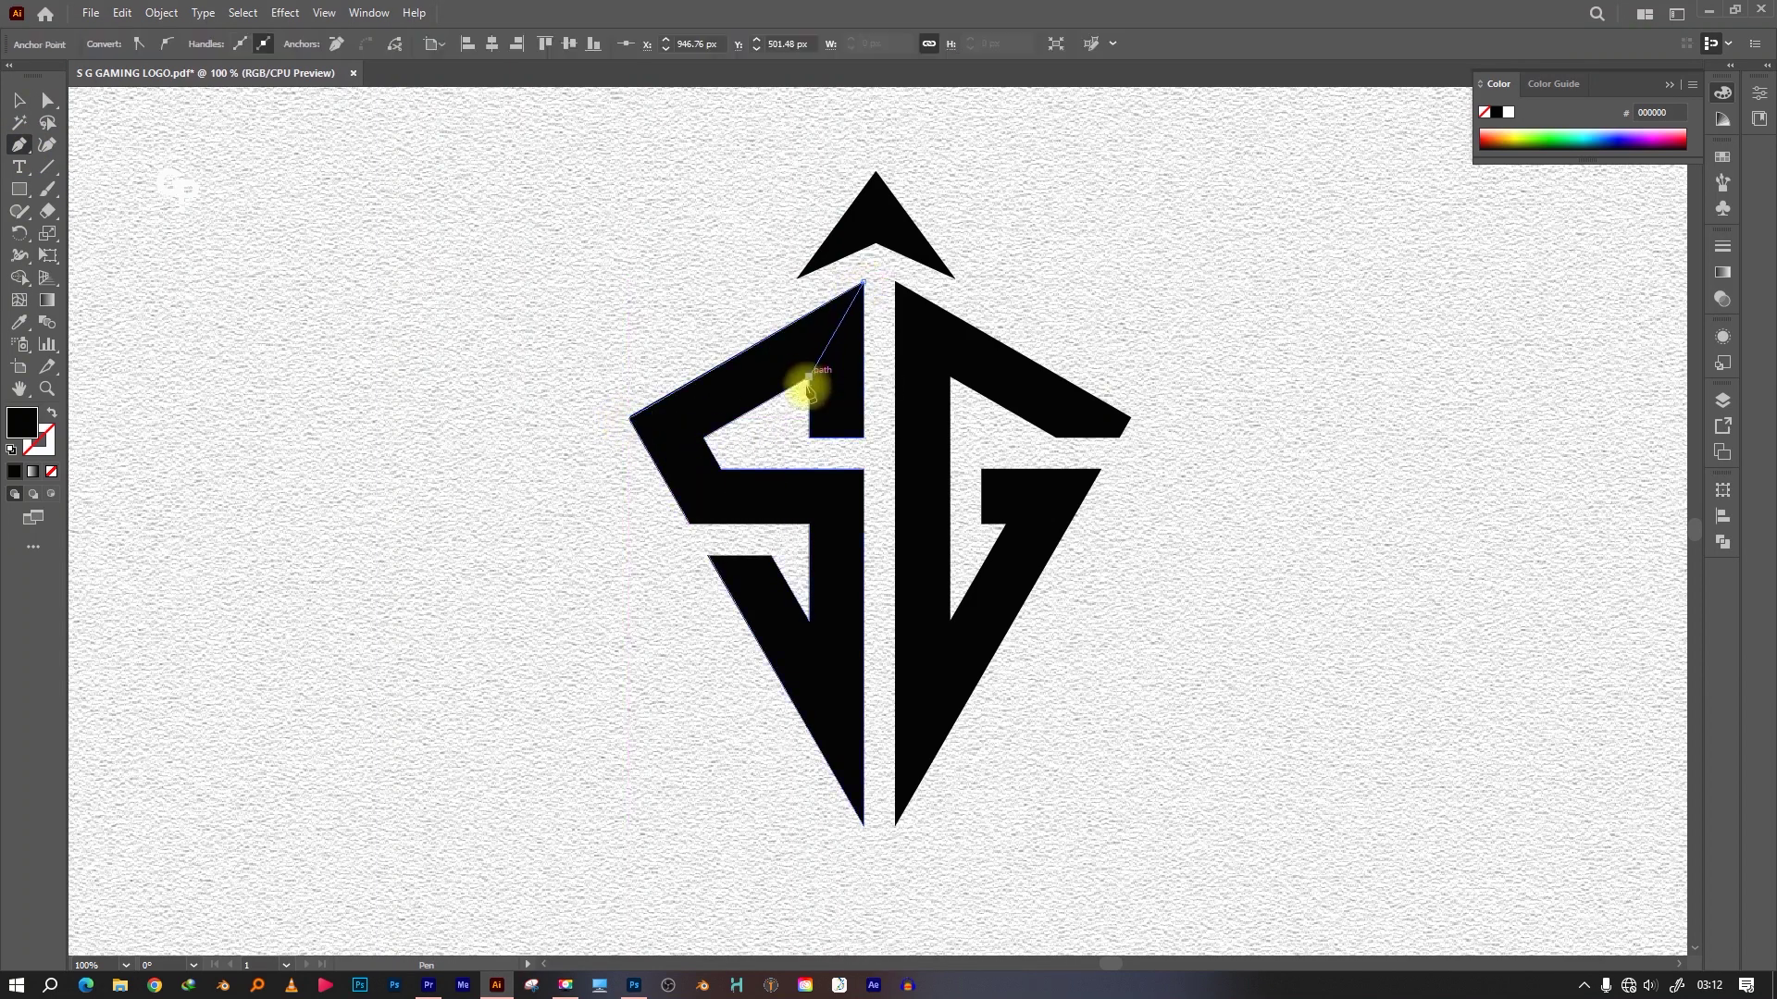
click(810, 378)
click(704, 437)
click(863, 469)
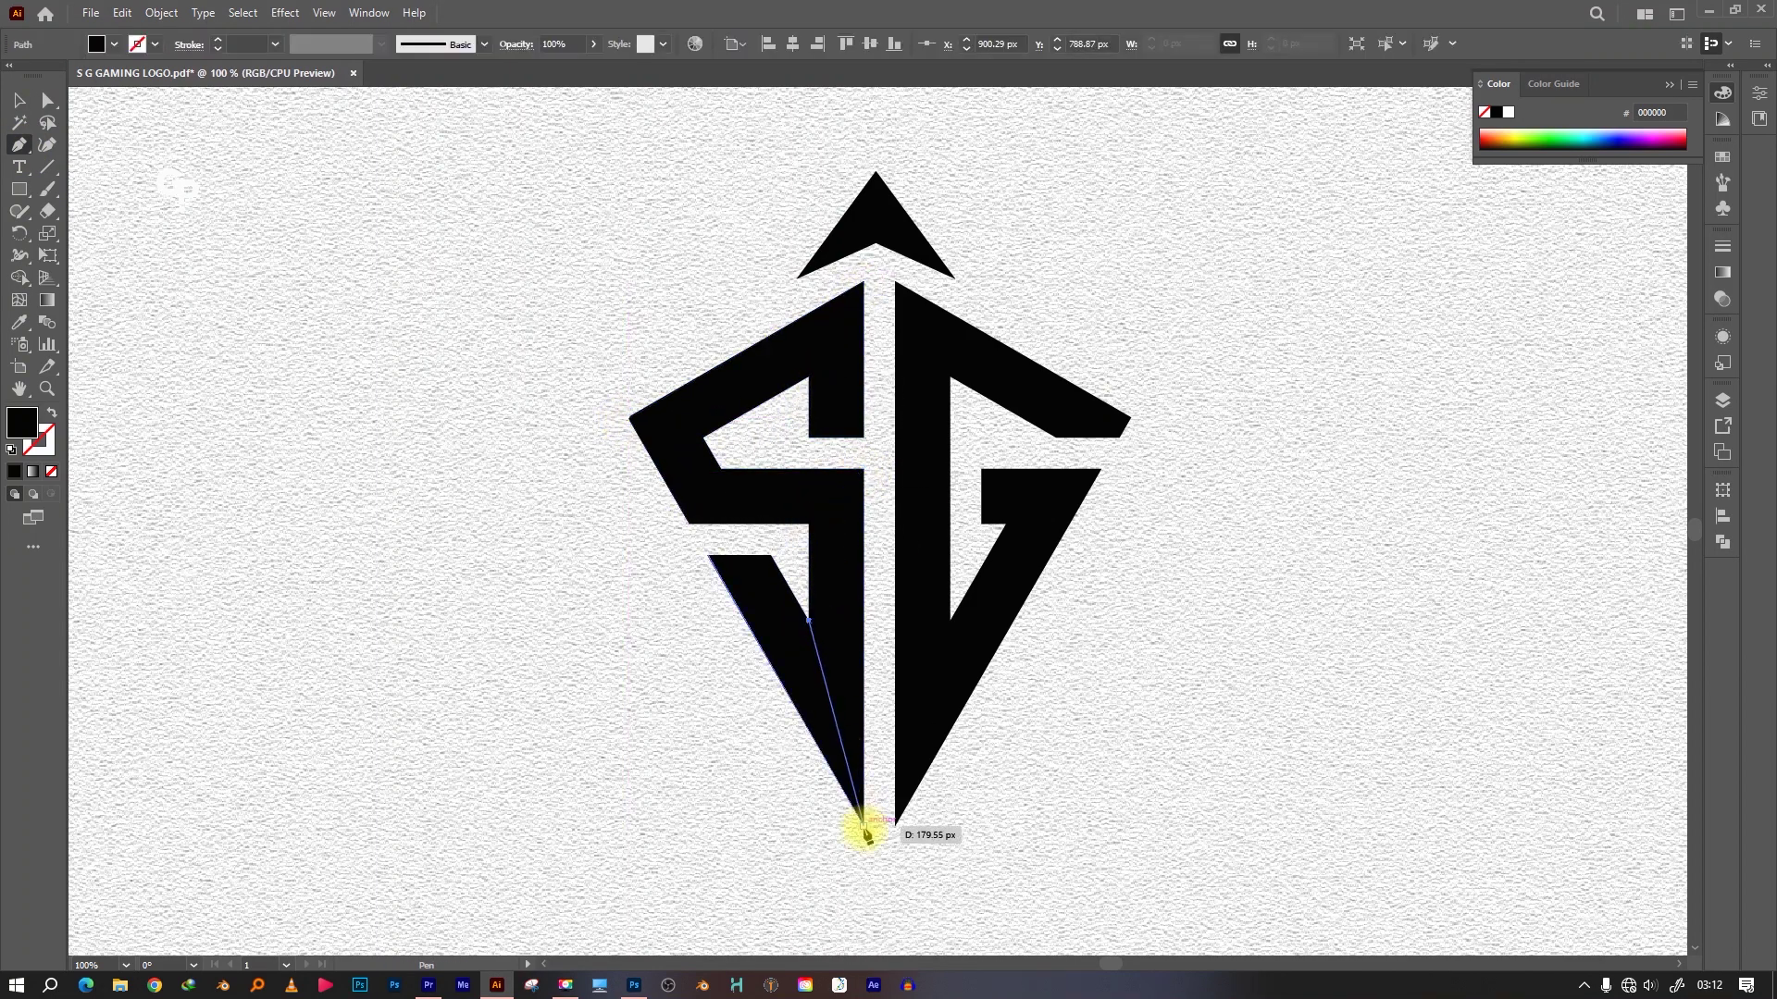
click(689, 524)
click(721, 469)
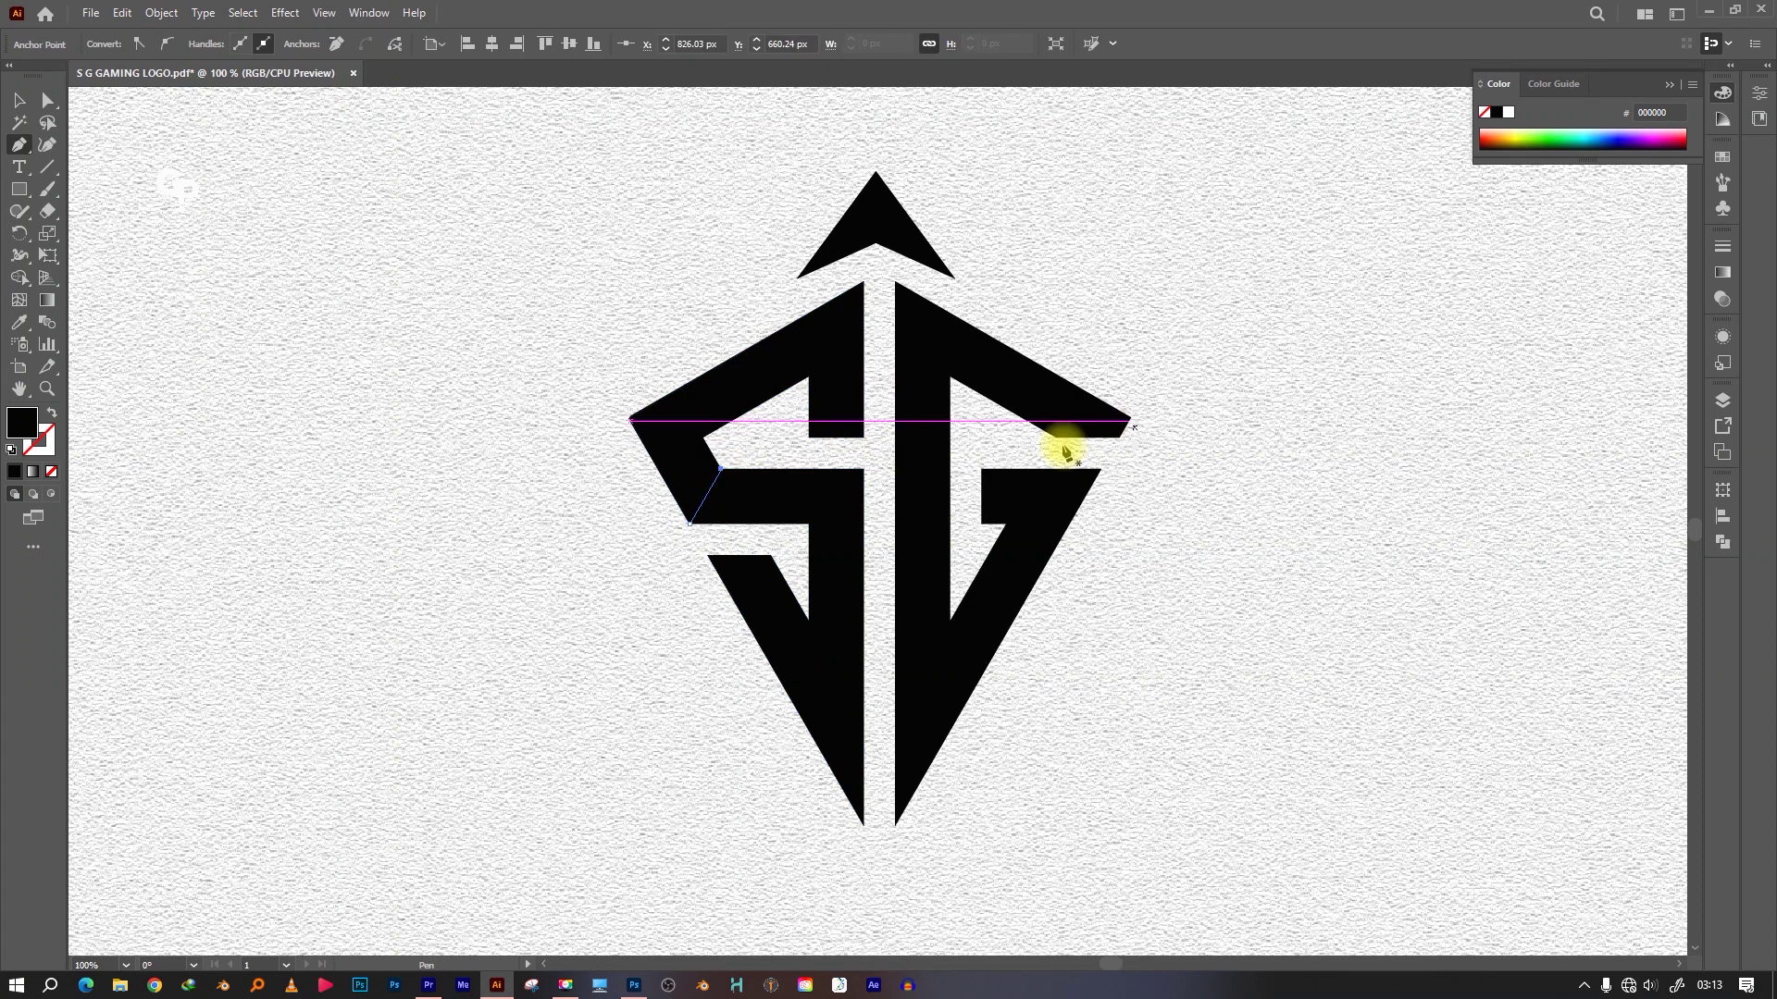
Draw a closed diagonal cut path across the G from its top to its right arm
click(951, 620)
click(895, 280)
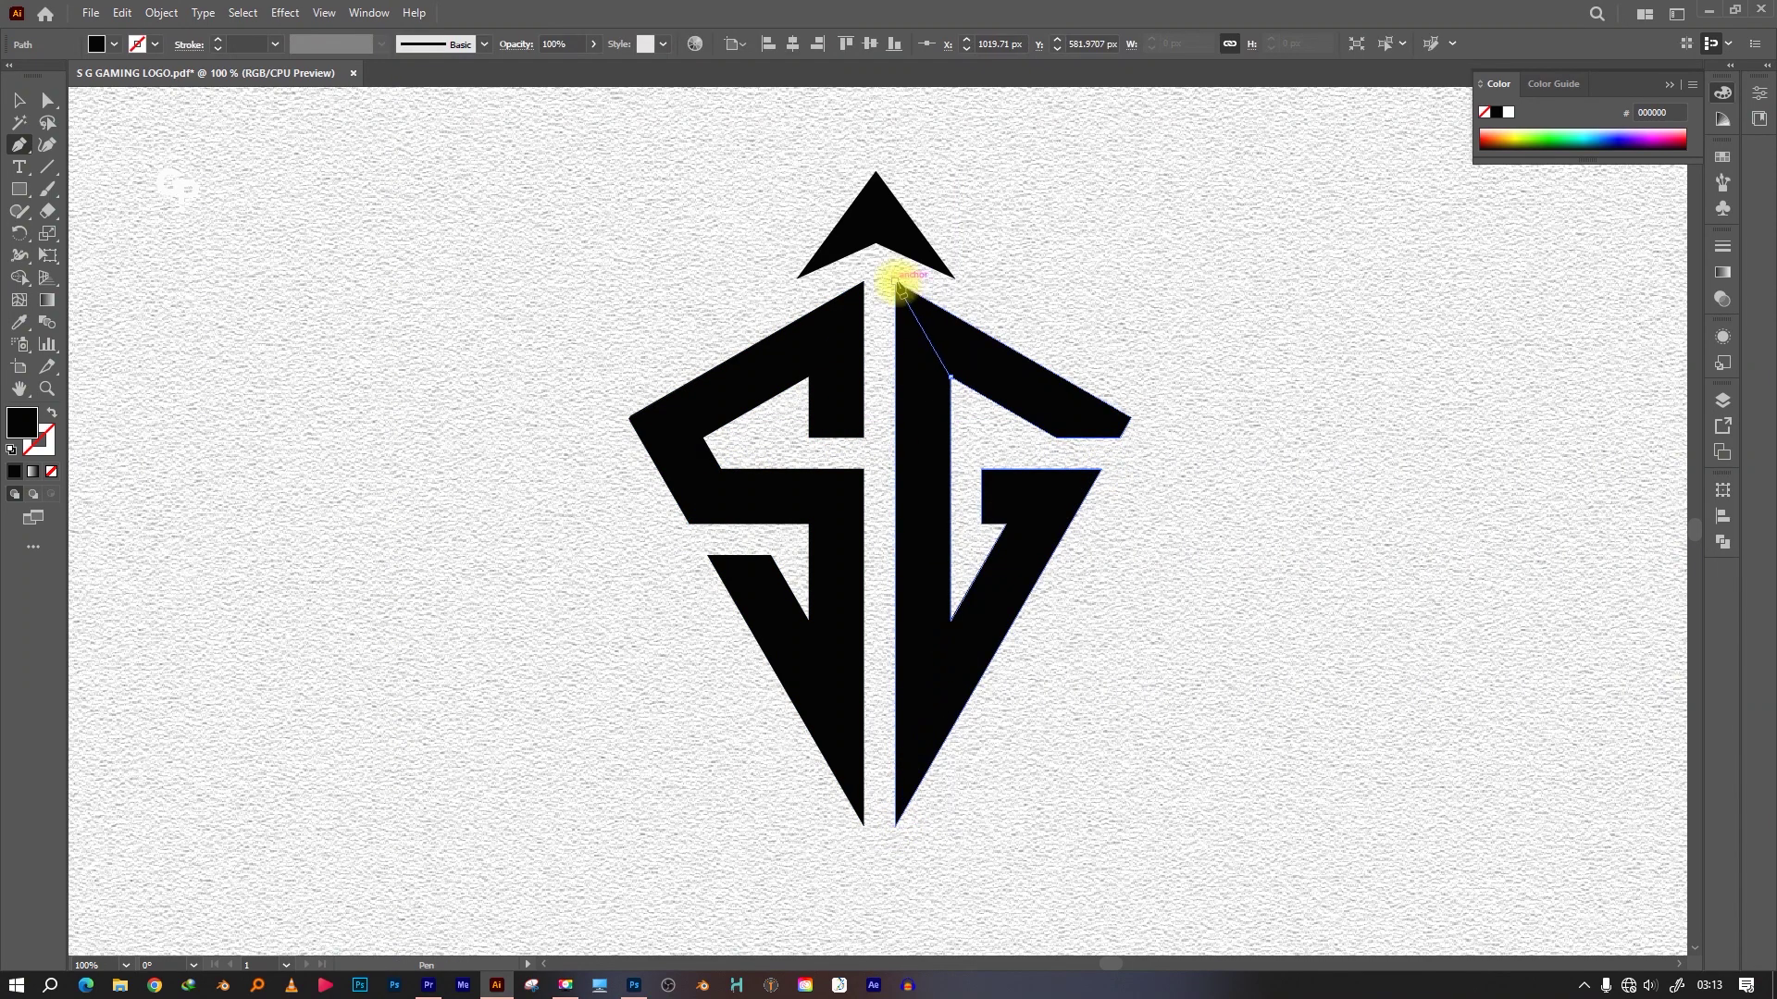
click(950, 377)
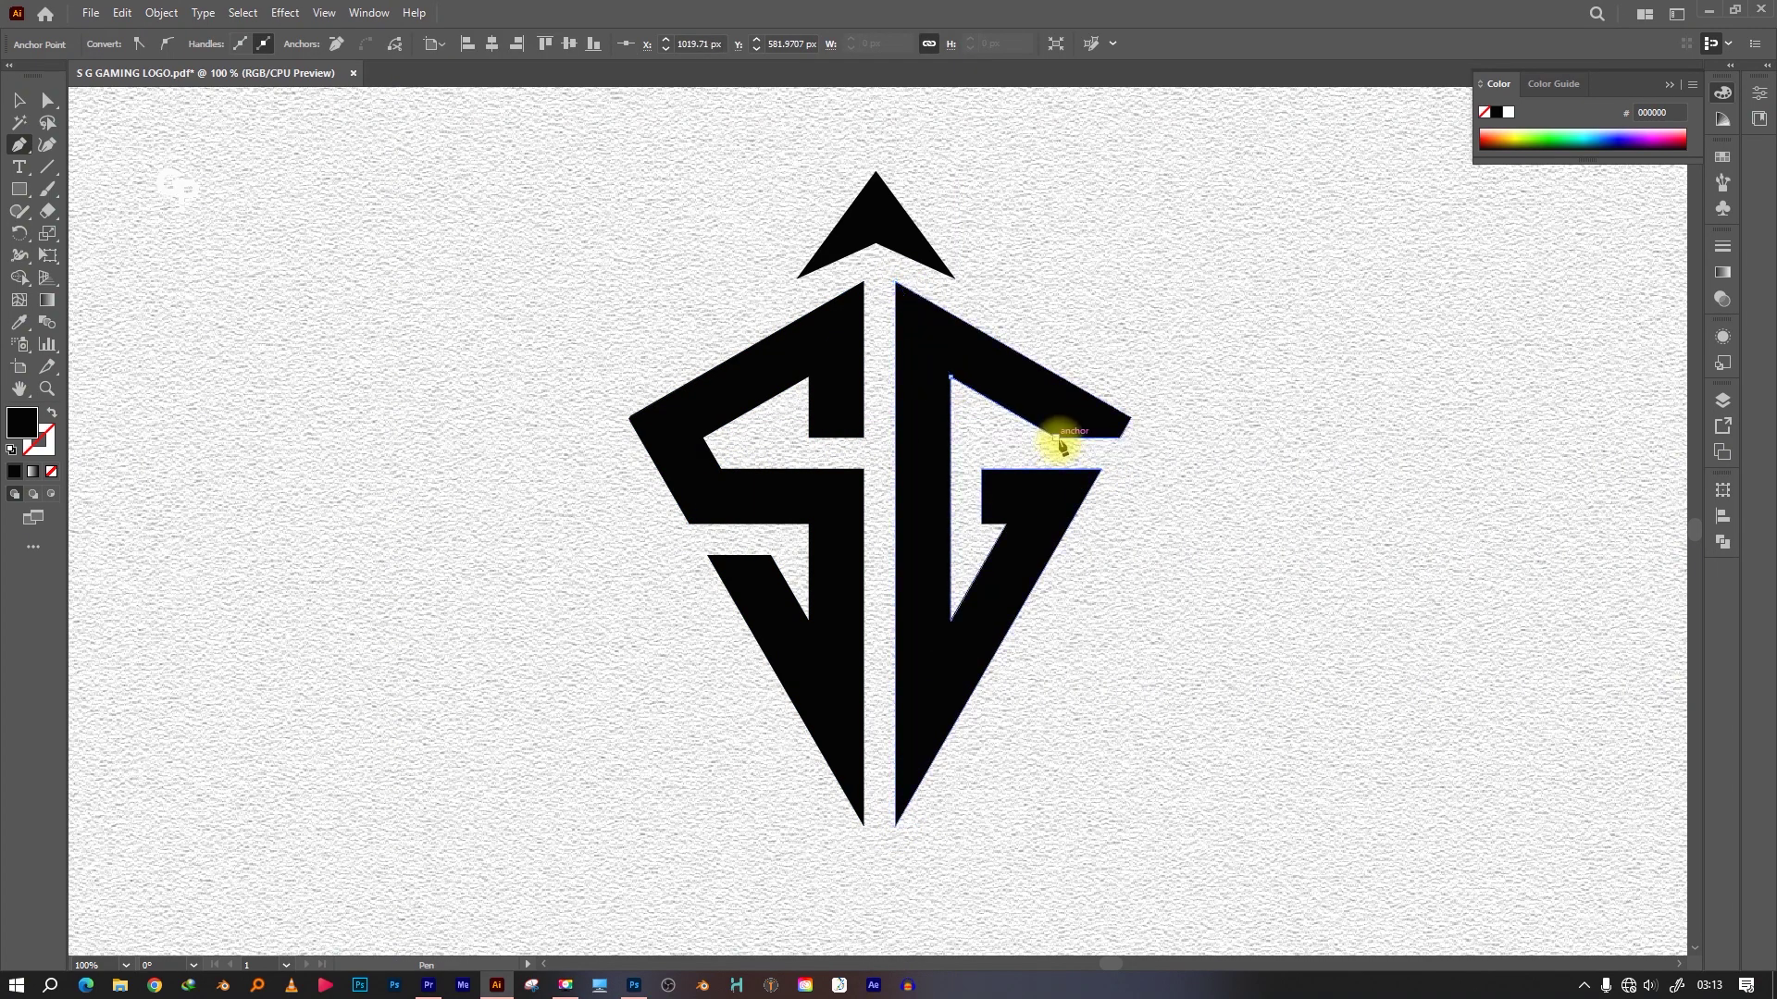
click(1056, 439)
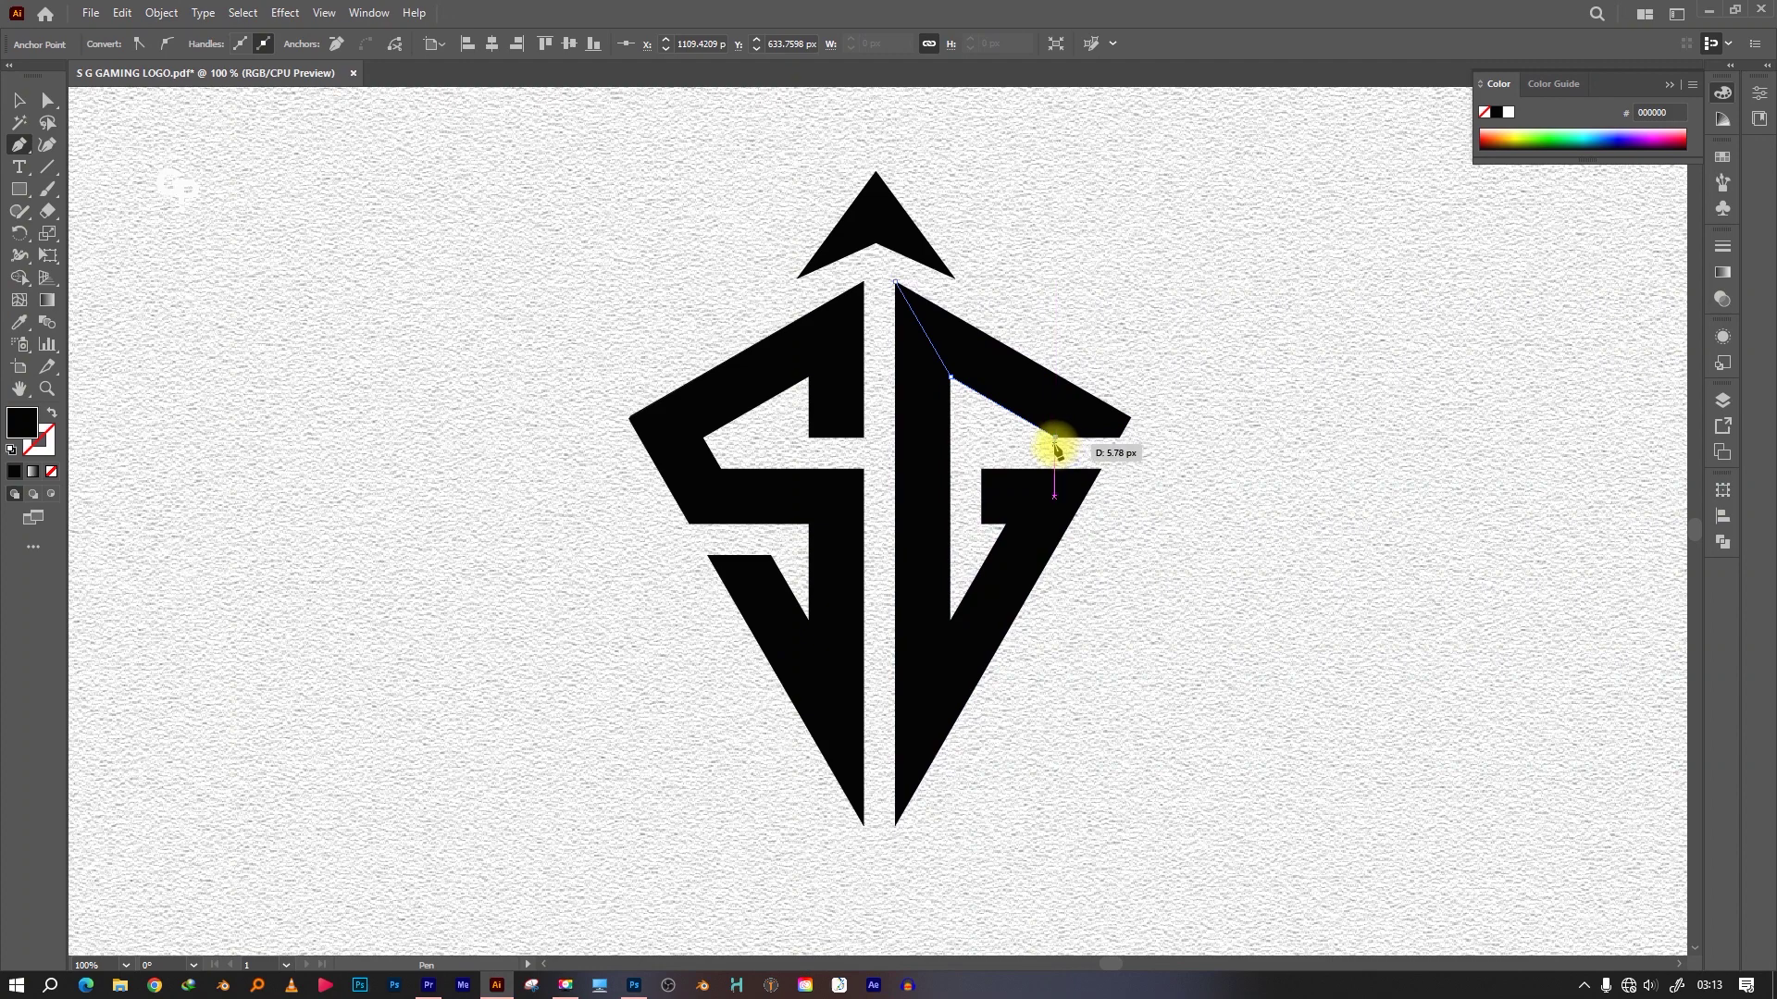
click(895, 283)
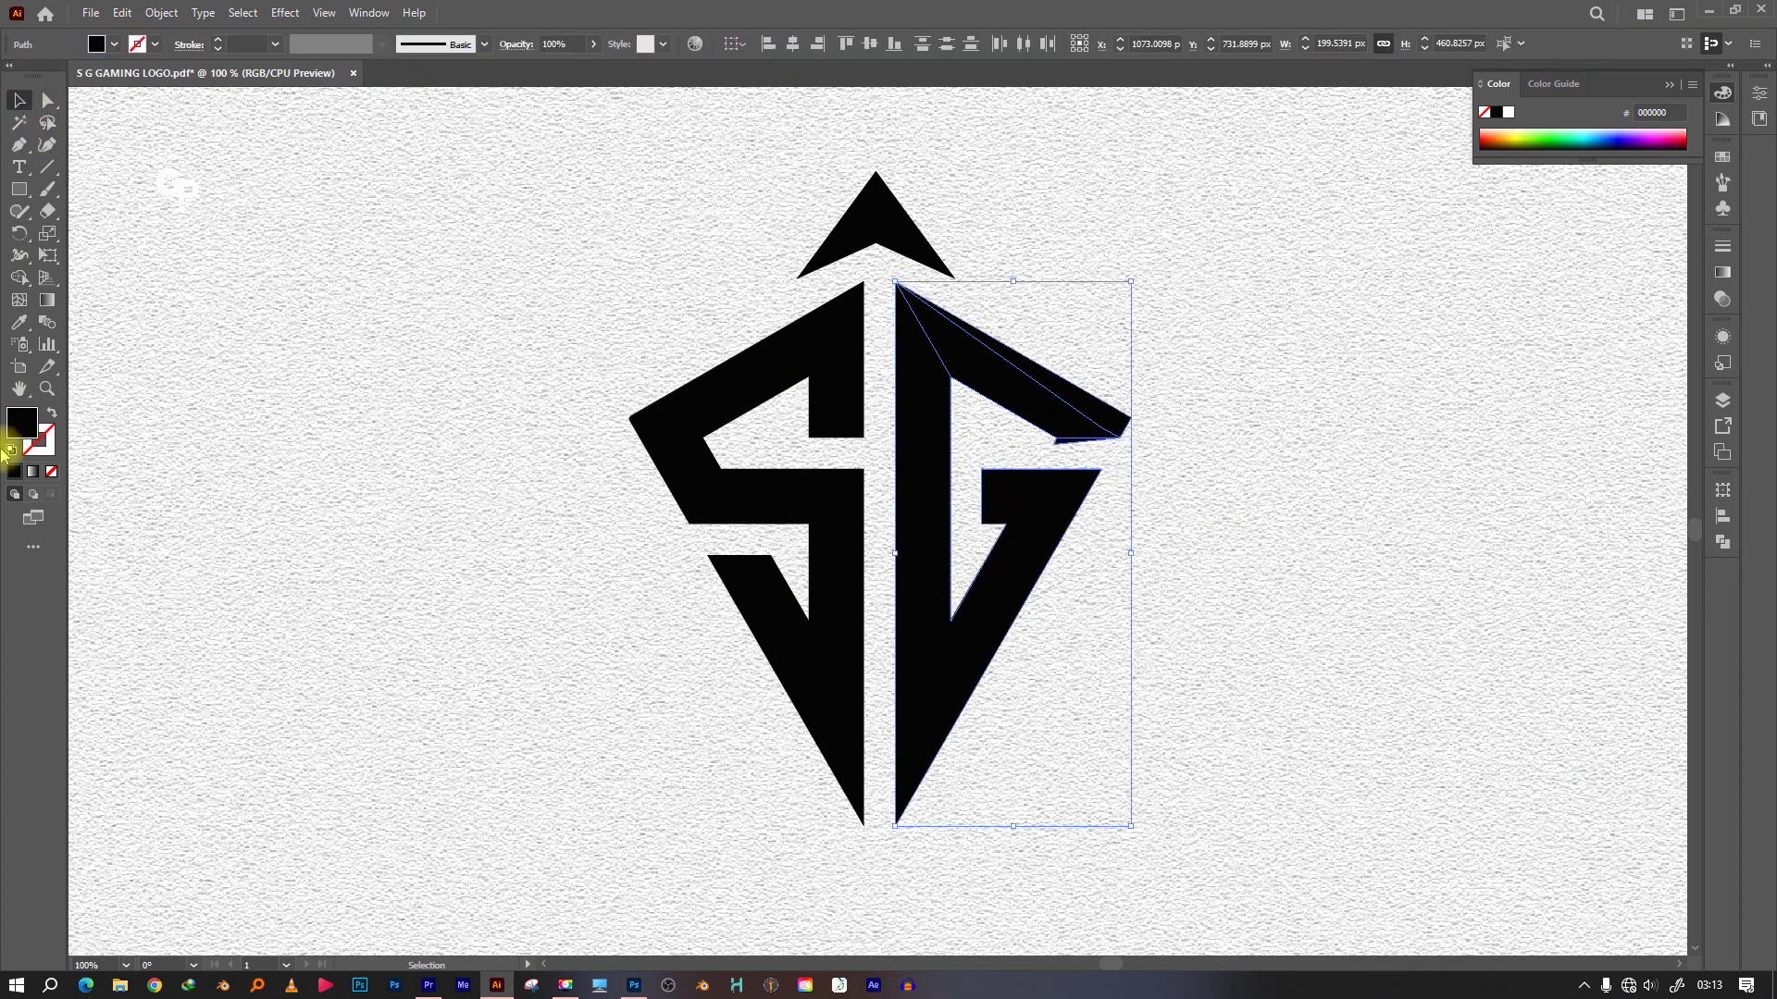
Split the G and S into facet pieces along the drawn lines with Shape Builder
key(shift+m)
click(931, 696)
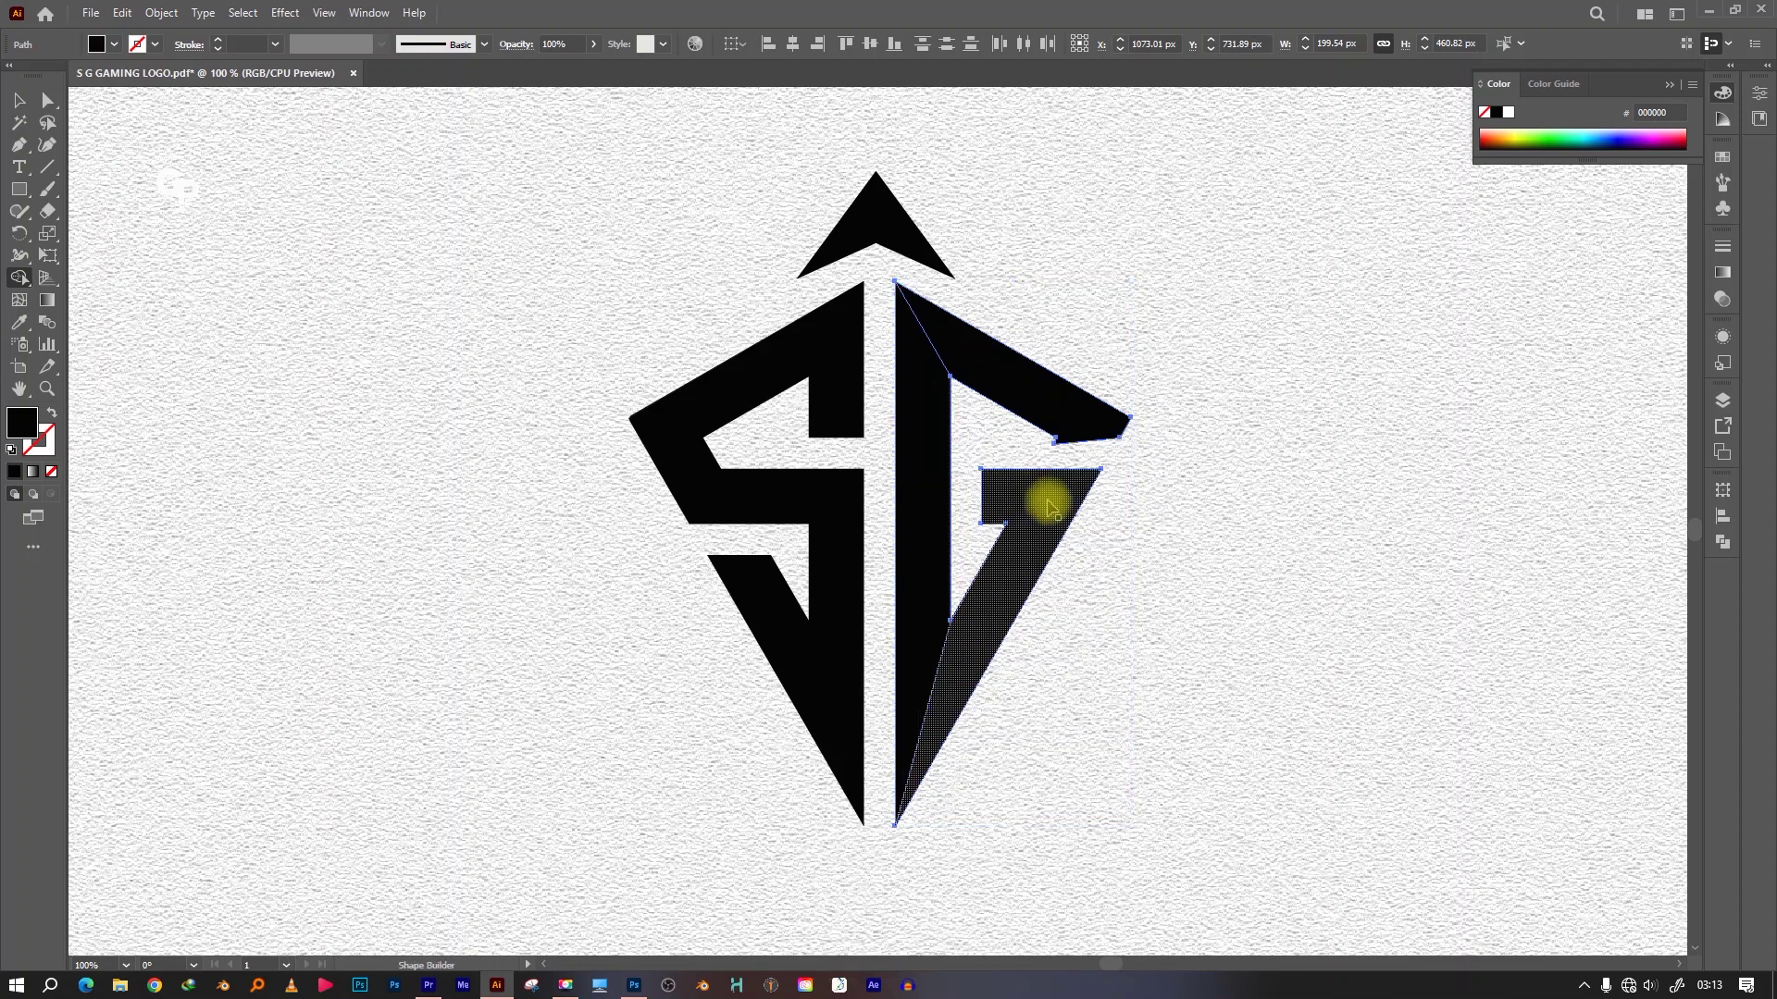
ctrl+click(757, 492)
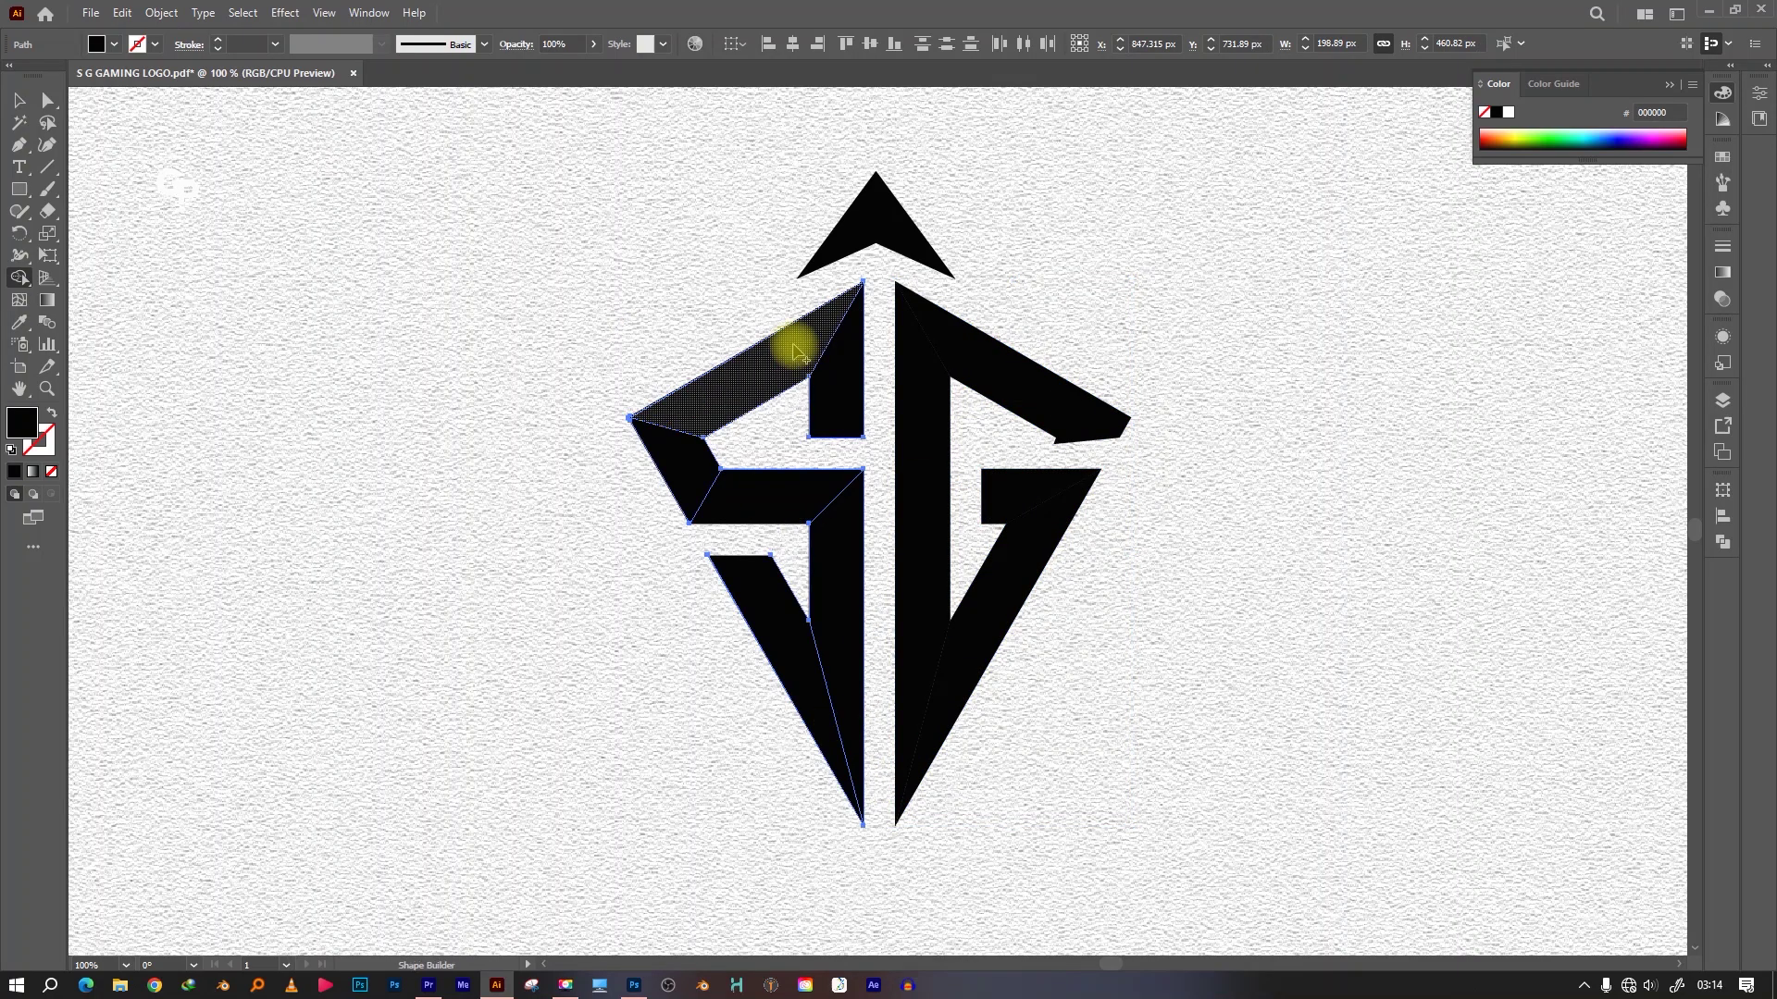
click(832, 543)
key(v)
click(639, 527)
Draw a pointed piece at the tip of the G's right arm and select it with the G
click(18, 144)
click(1057, 438)
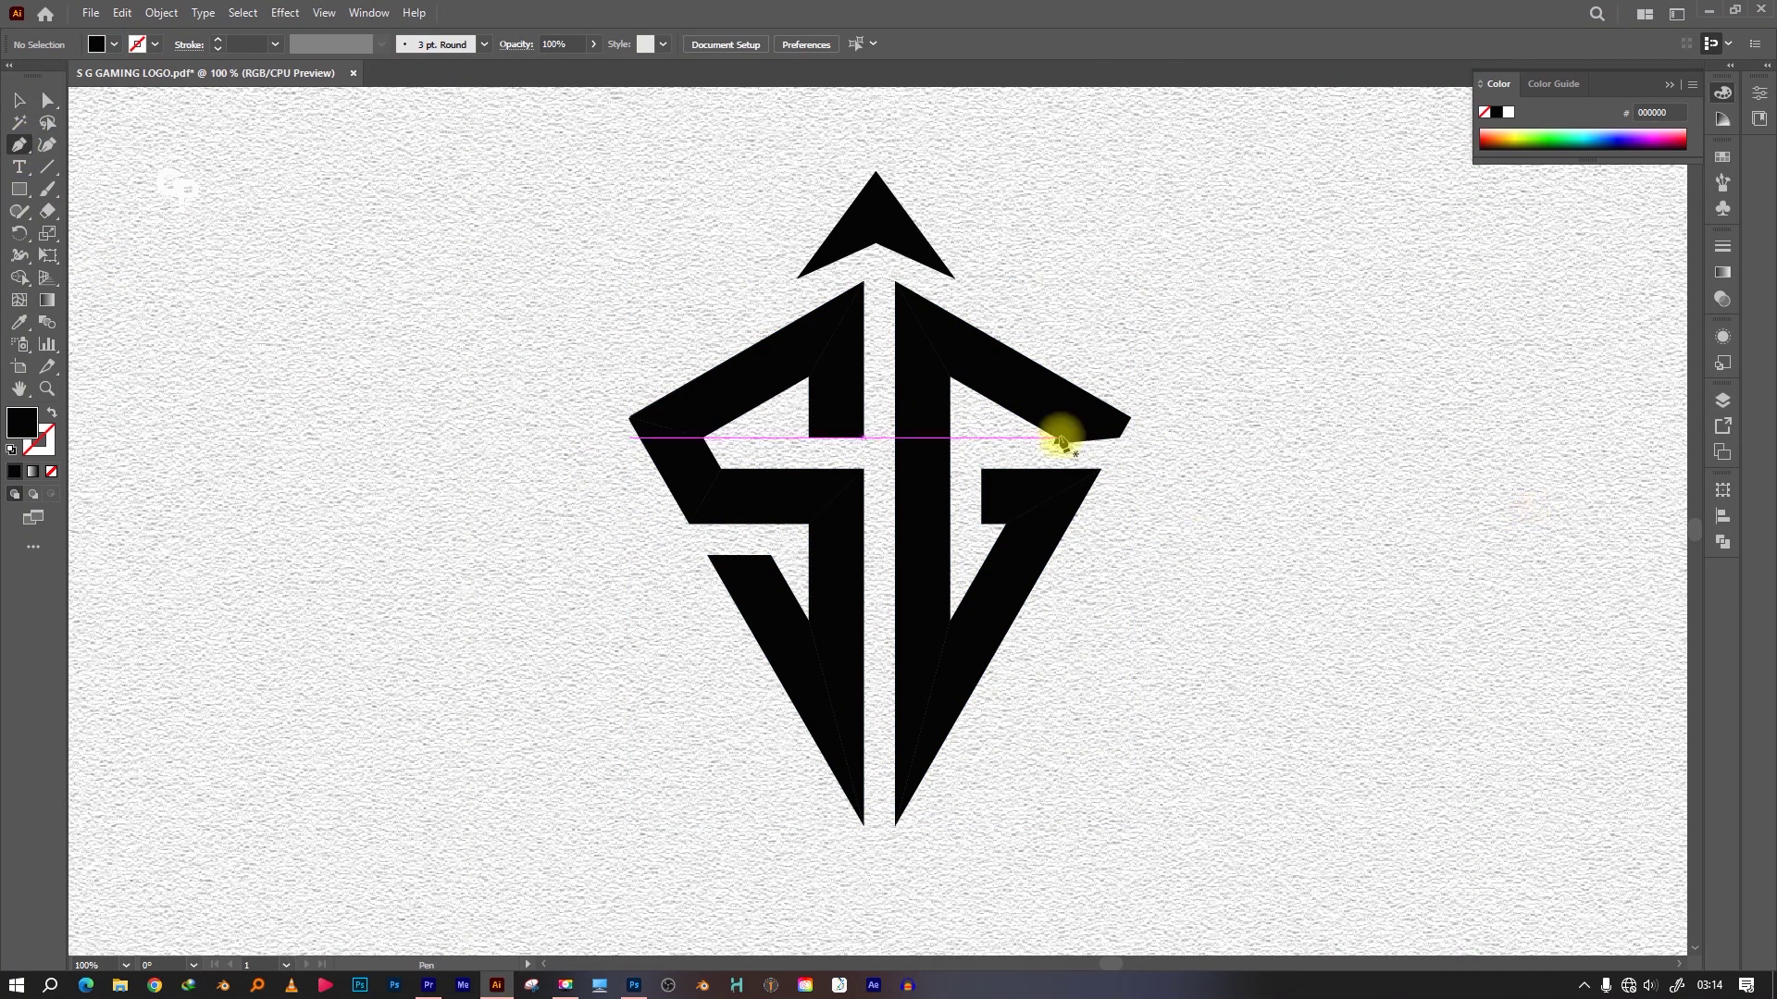
click(1122, 442)
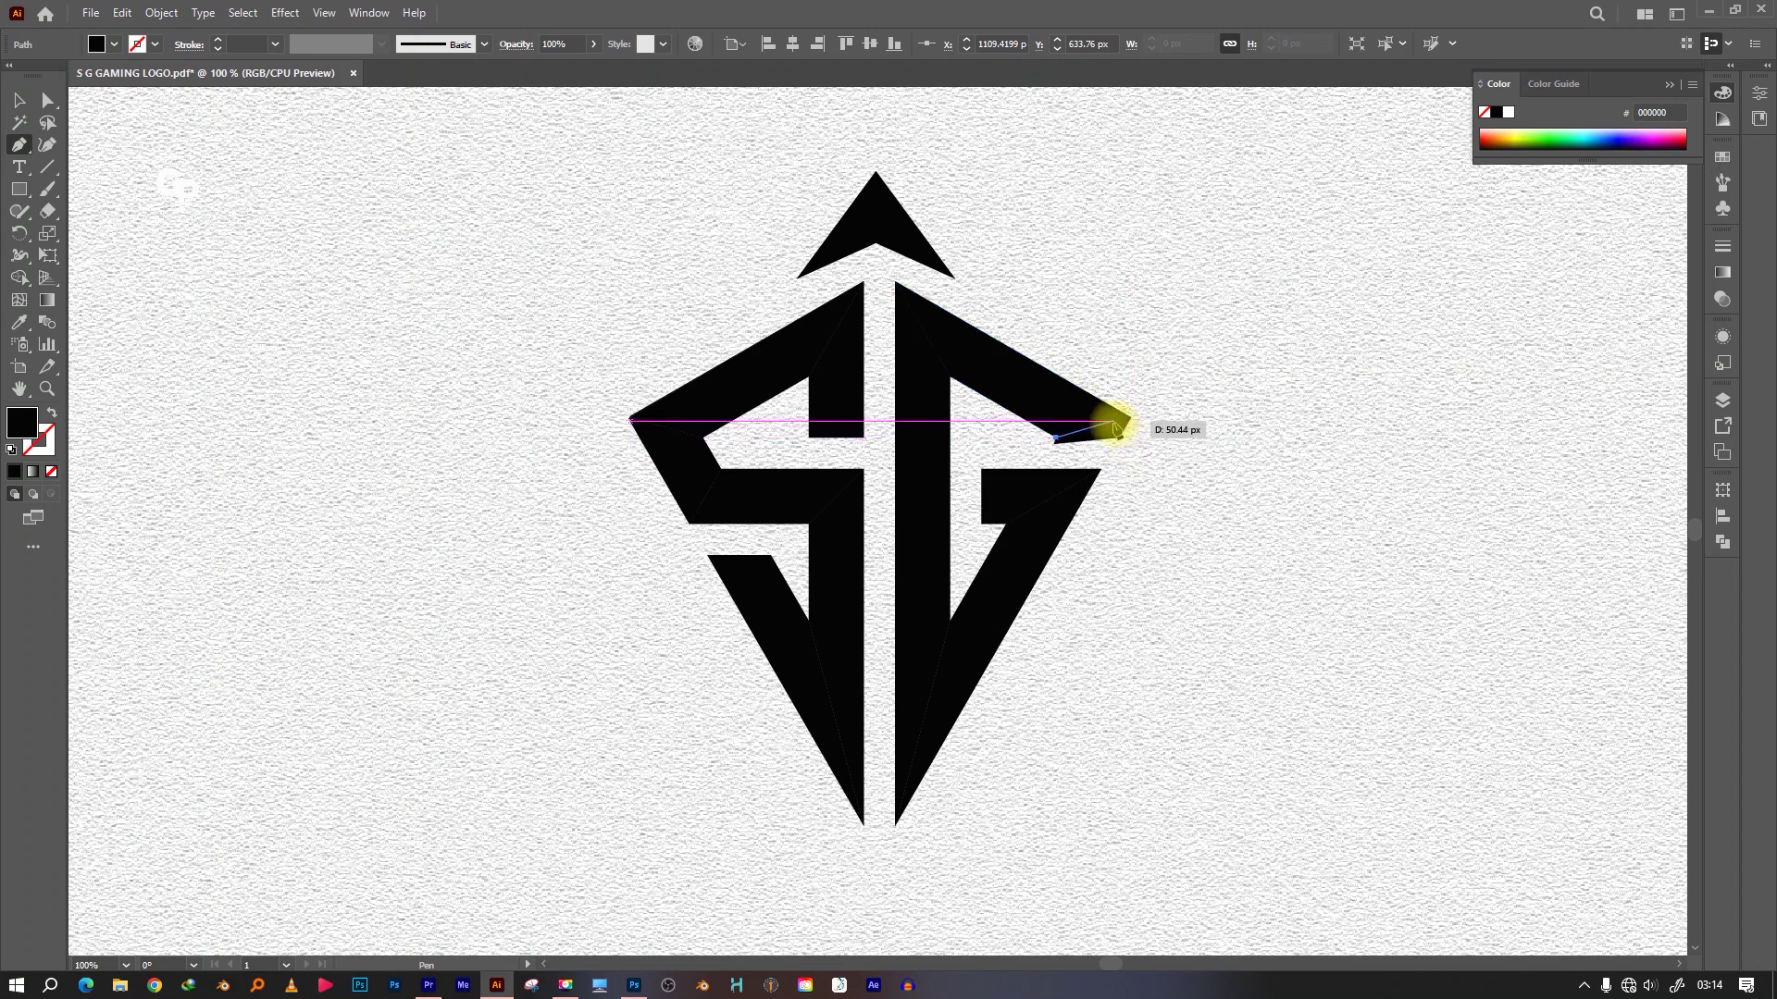
click(1117, 427)
key(v)
click(1289, 428)
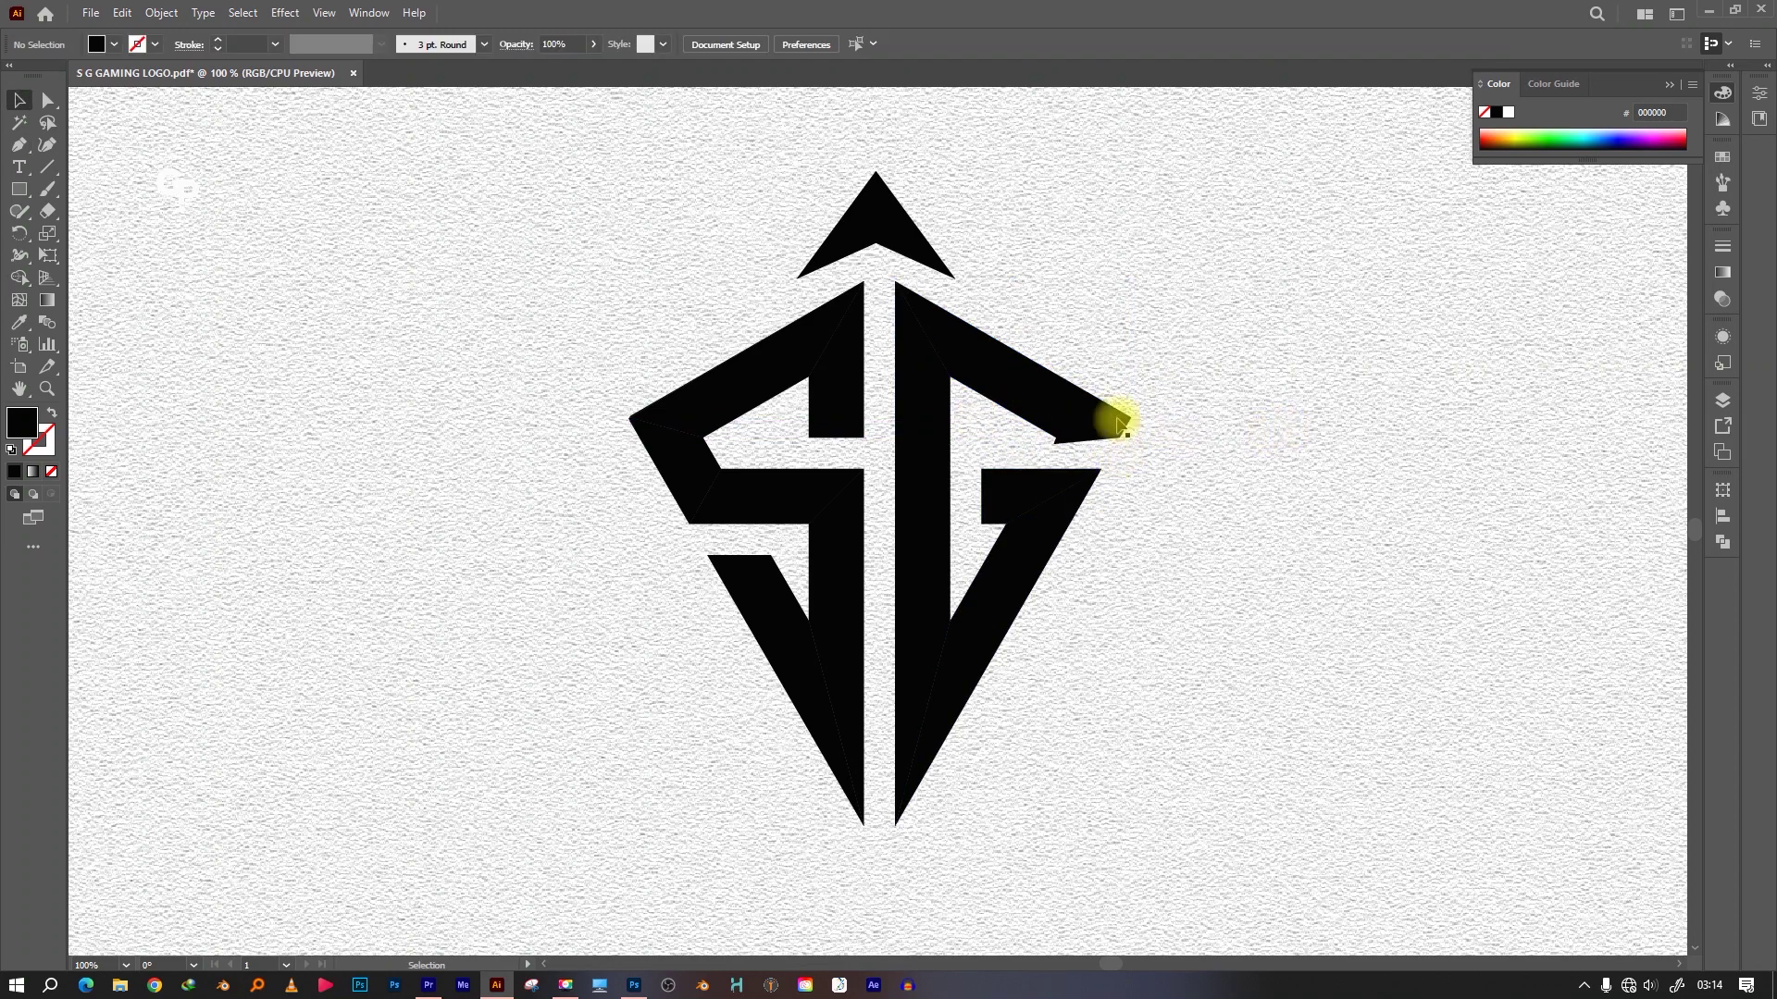
click(1120, 424)
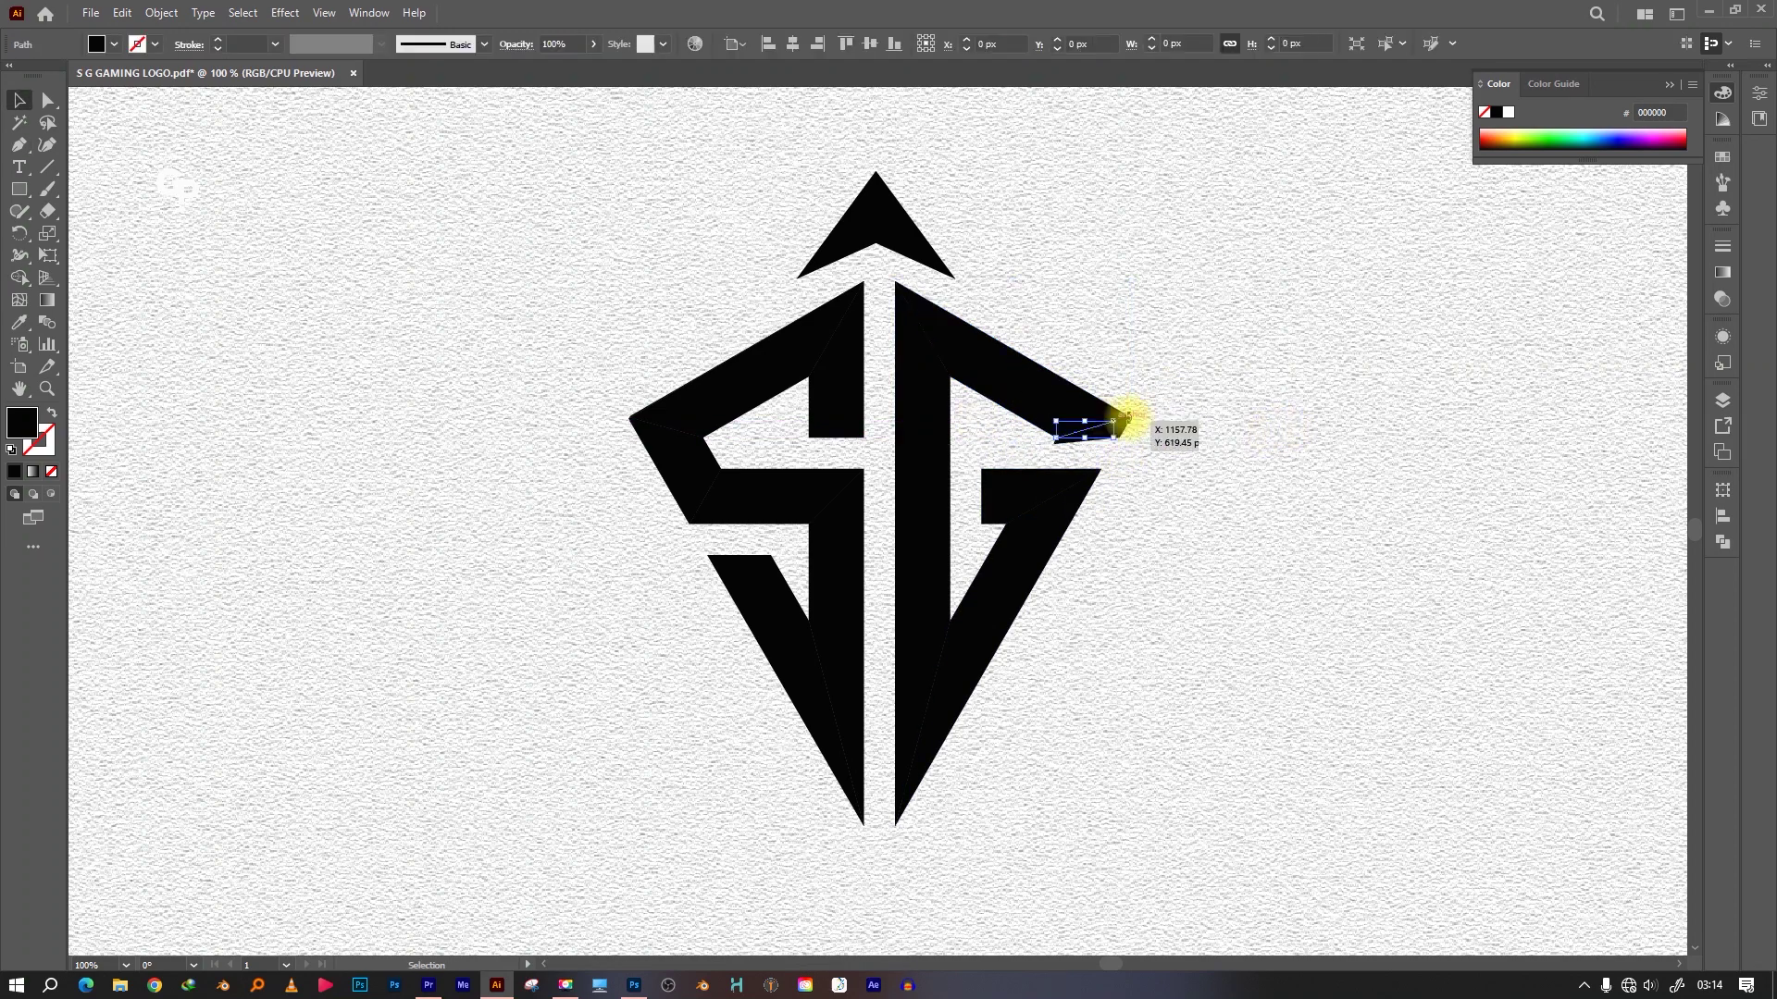
Merge the arm piece into the G and draw a facet outline over the G's stem and arm
click(21, 278)
drag(1098, 424, 925, 416)
click(19, 146)
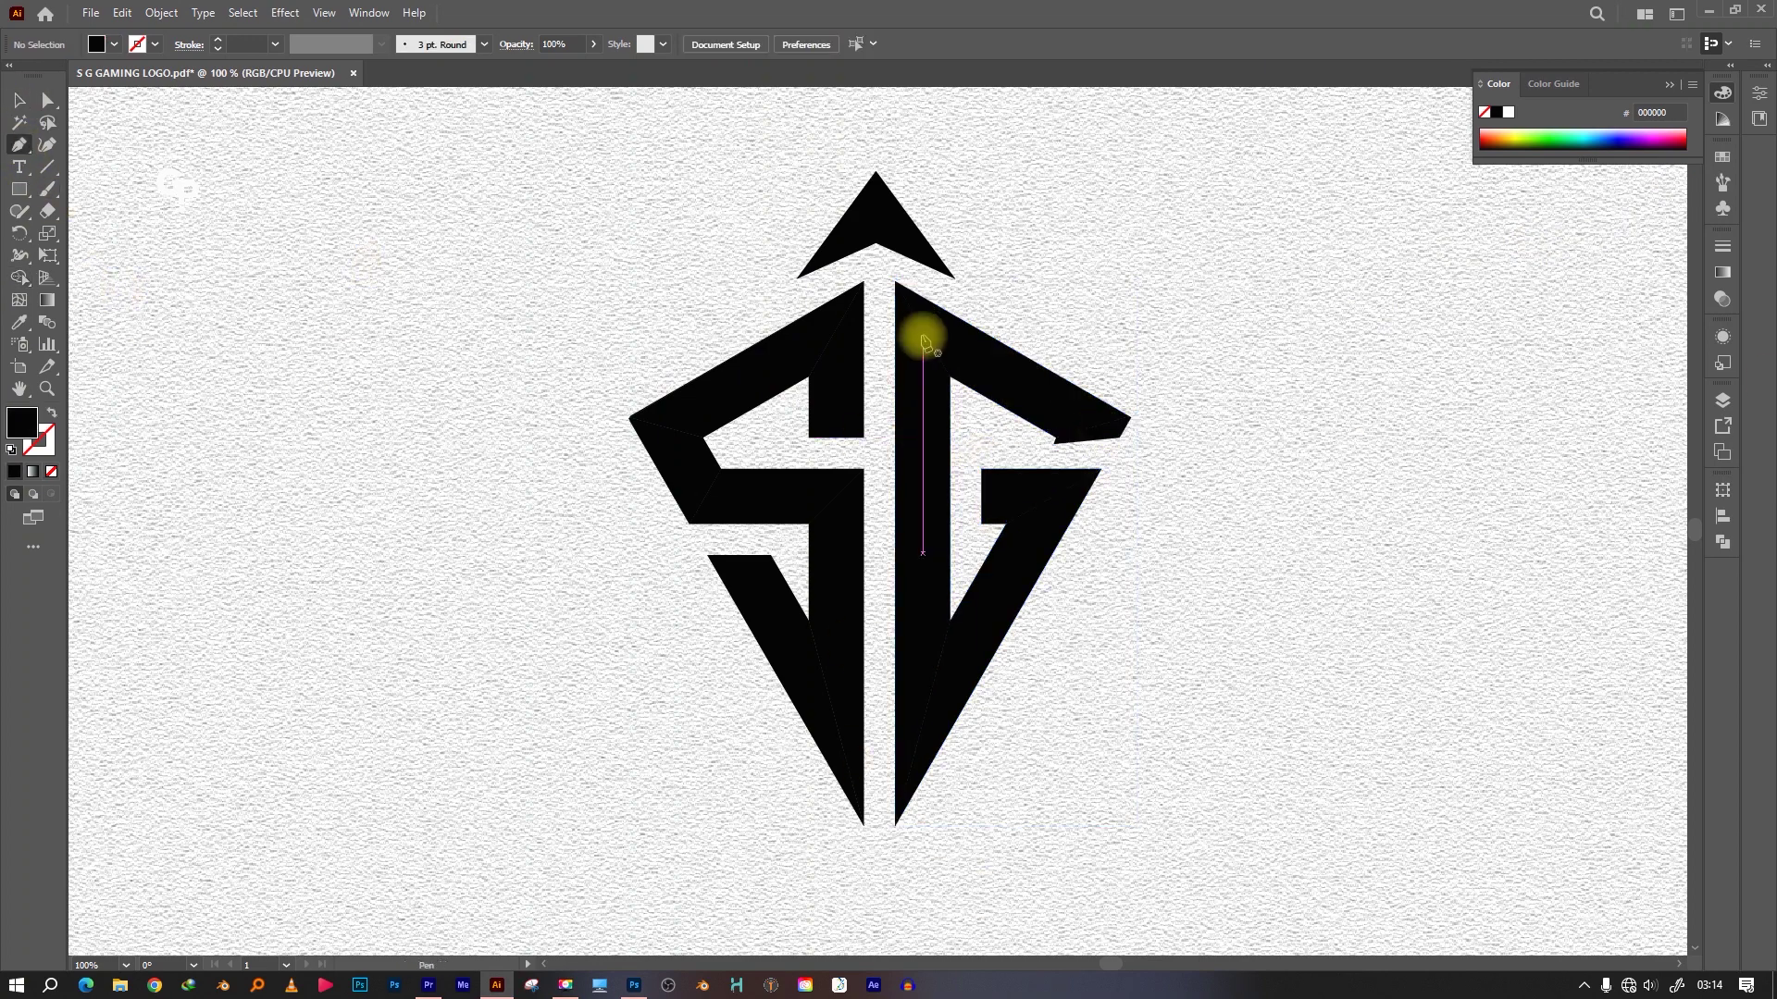
click(918, 323)
shift+click(917, 742)
click(1062, 497)
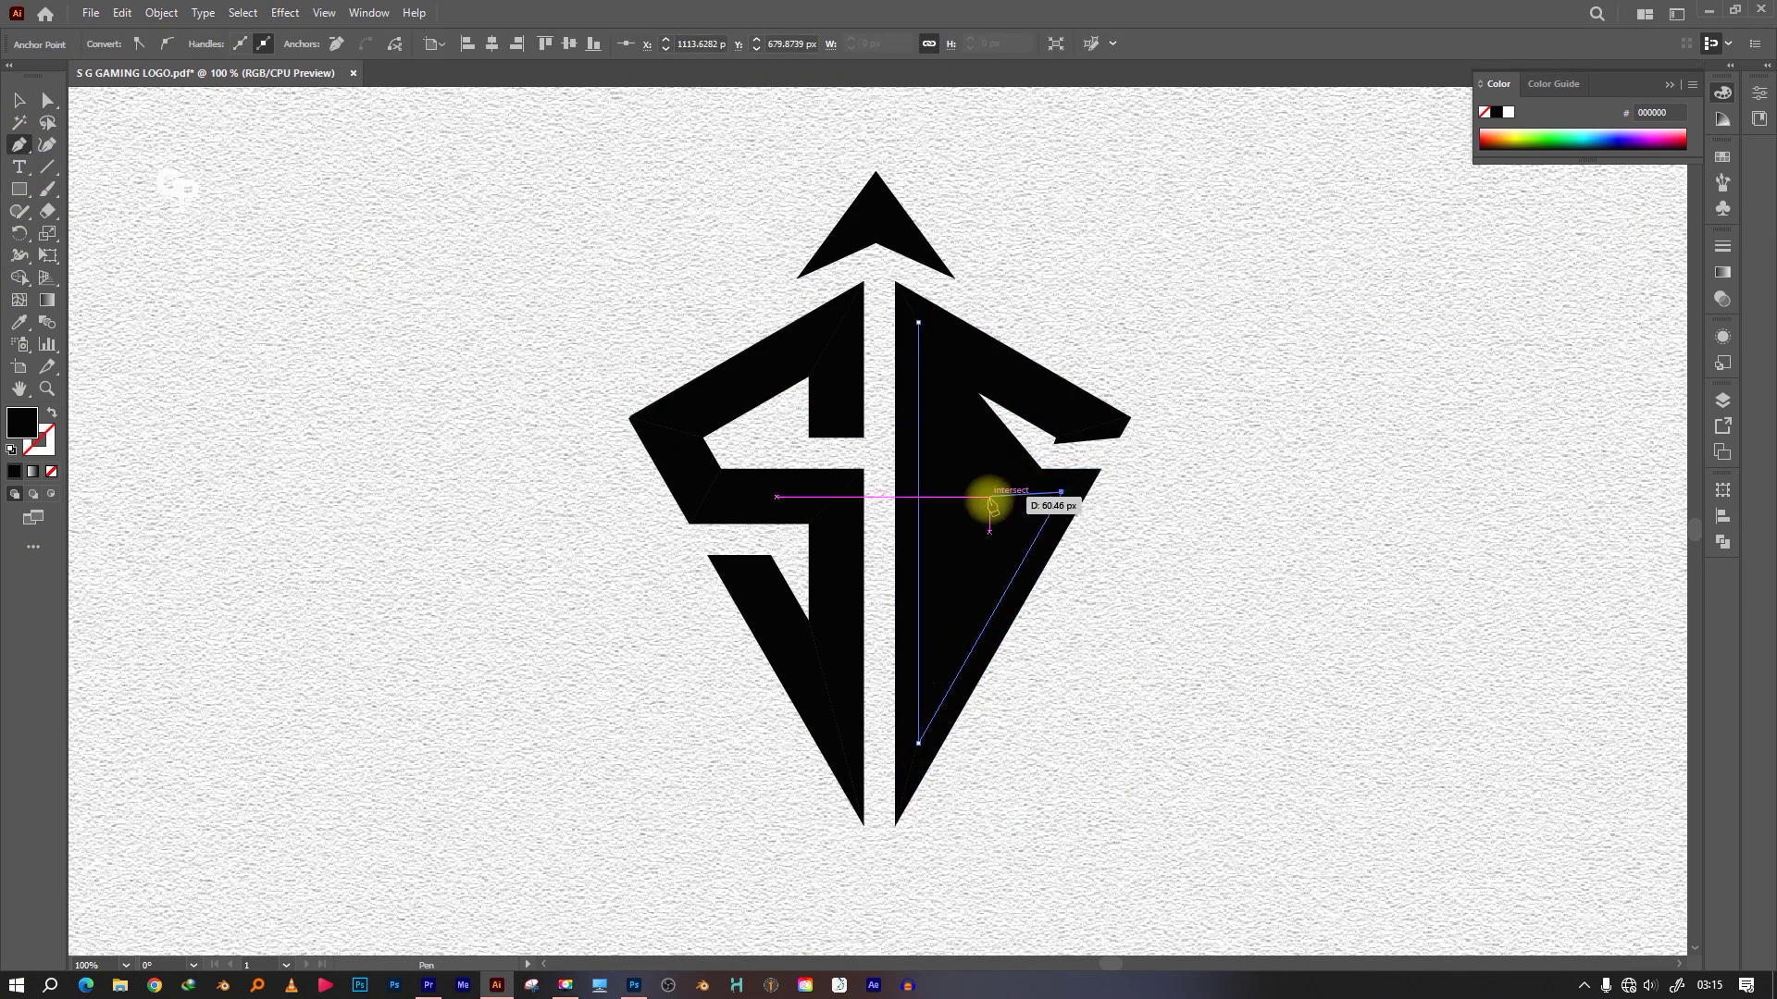
click(981, 495)
click(1117, 442)
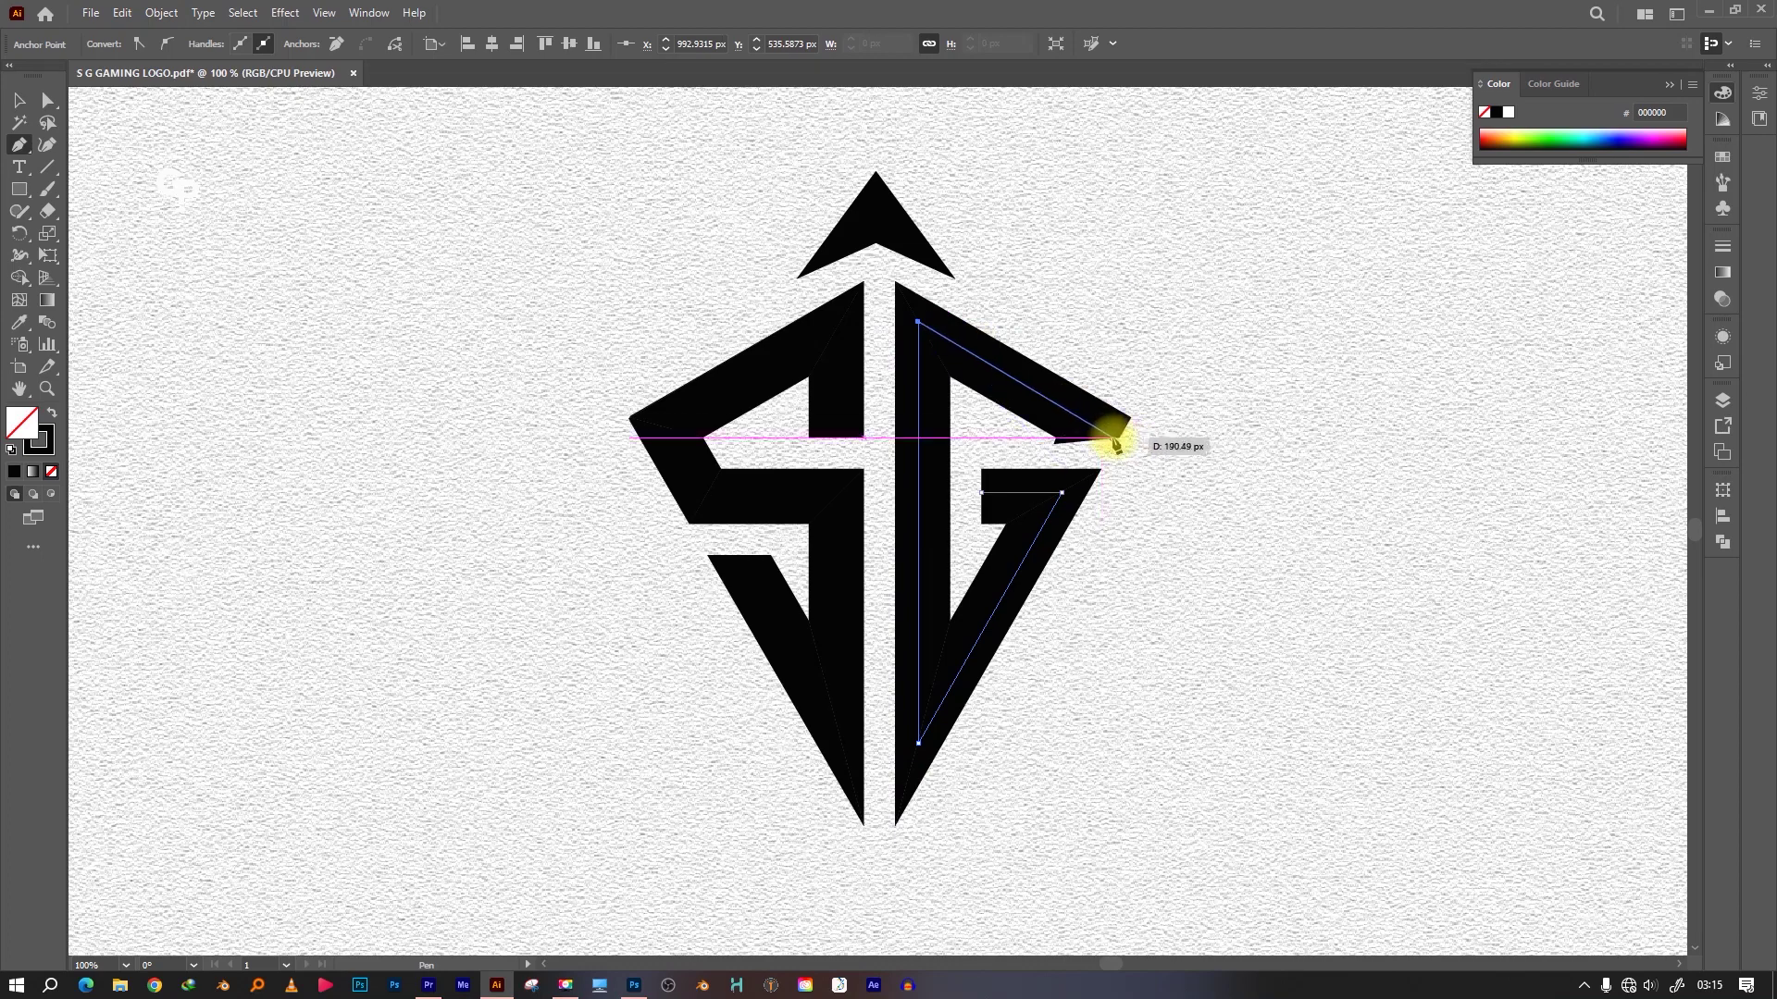
click(1120, 446)
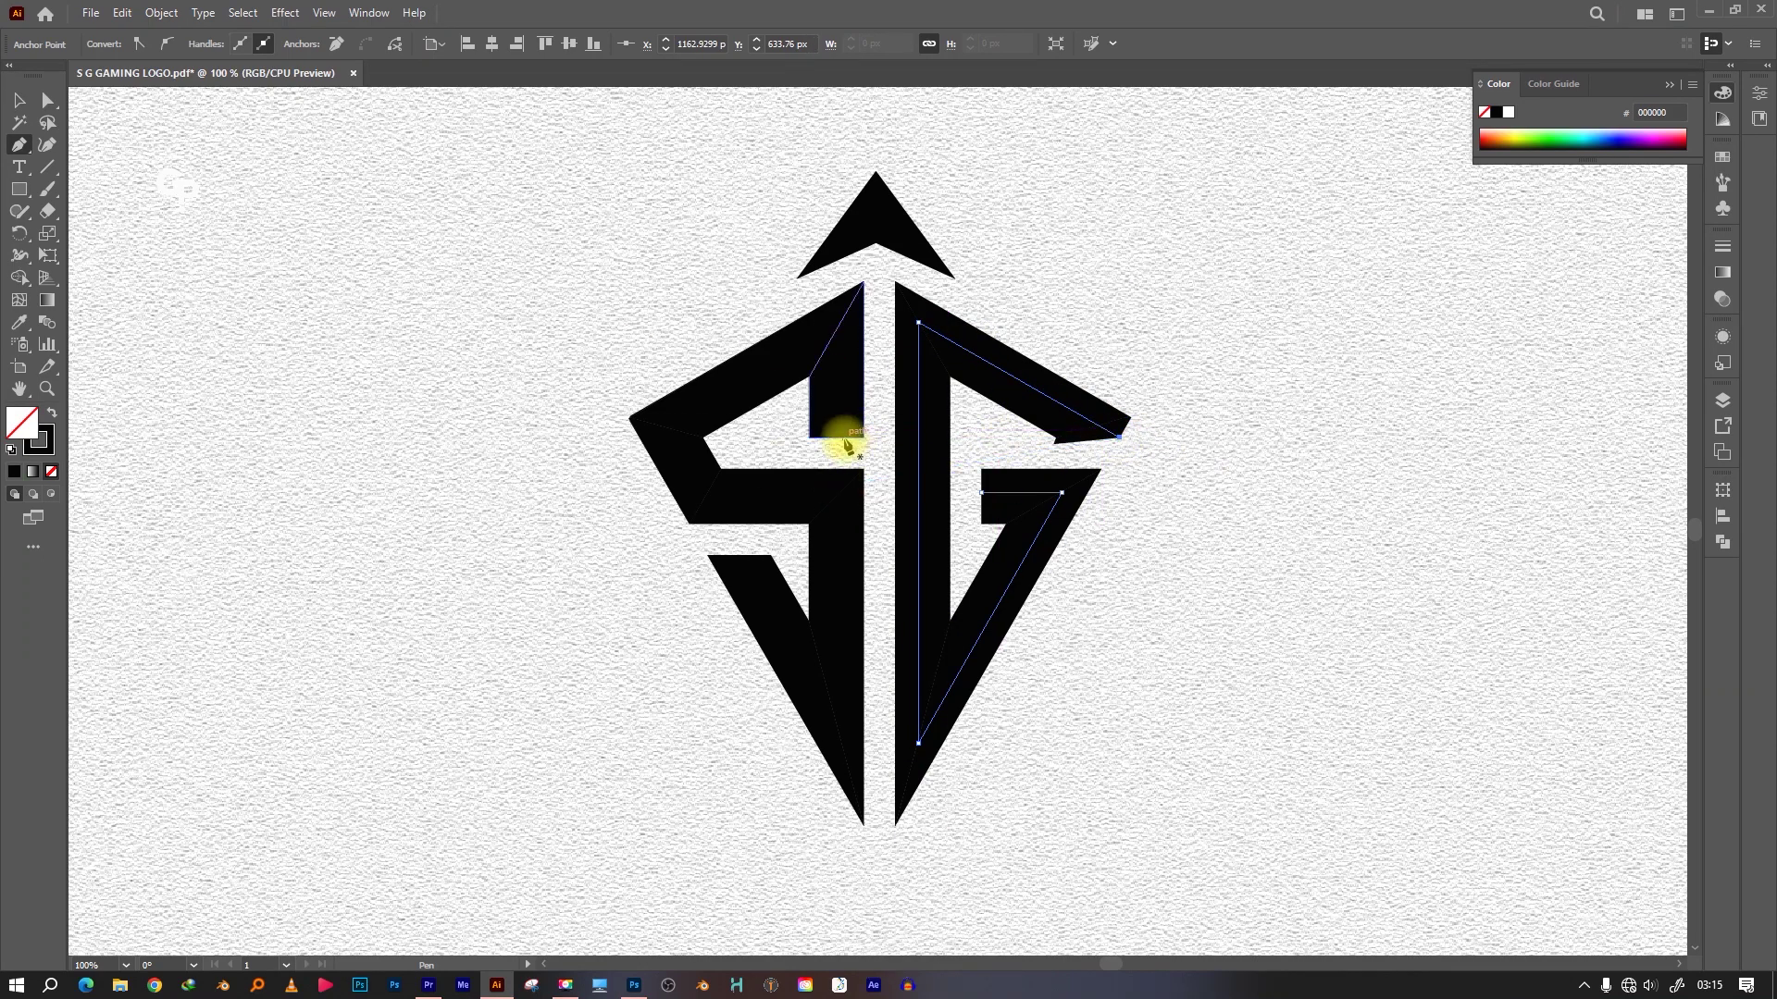
Outline an upper facet on the S and merge the S's lower pieces with it
click(836, 436)
click(836, 326)
click(667, 427)
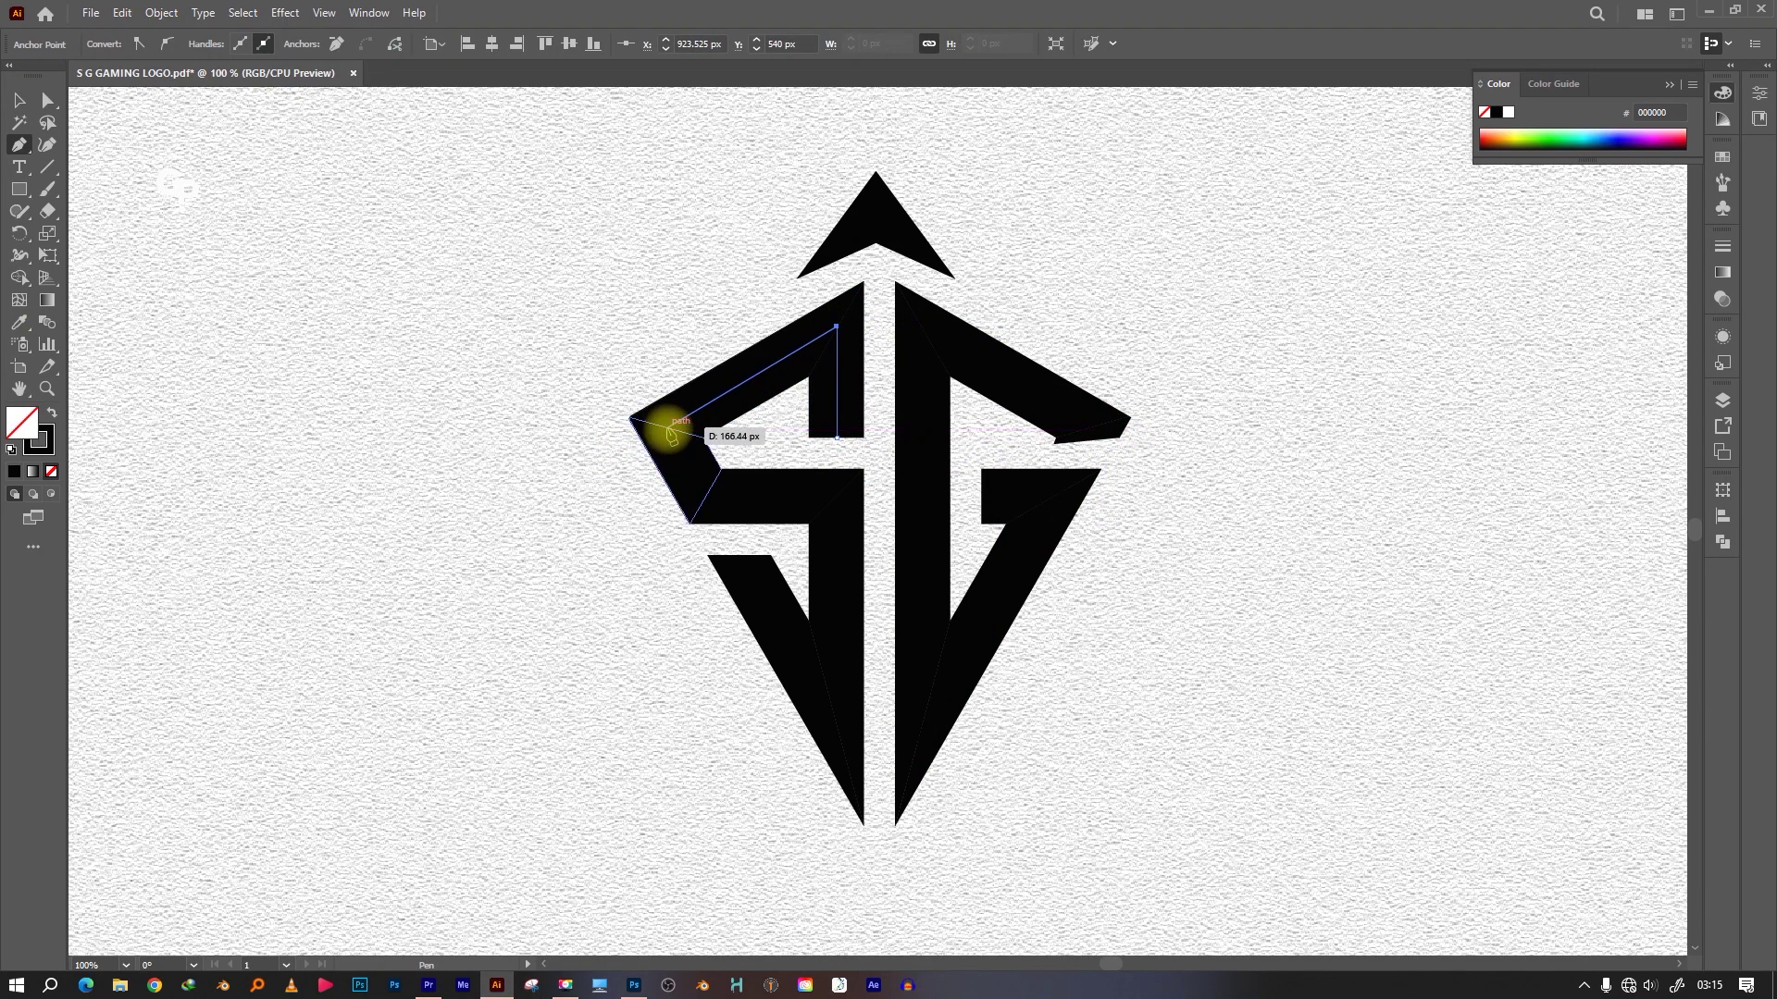
click(706, 496)
click(836, 497)
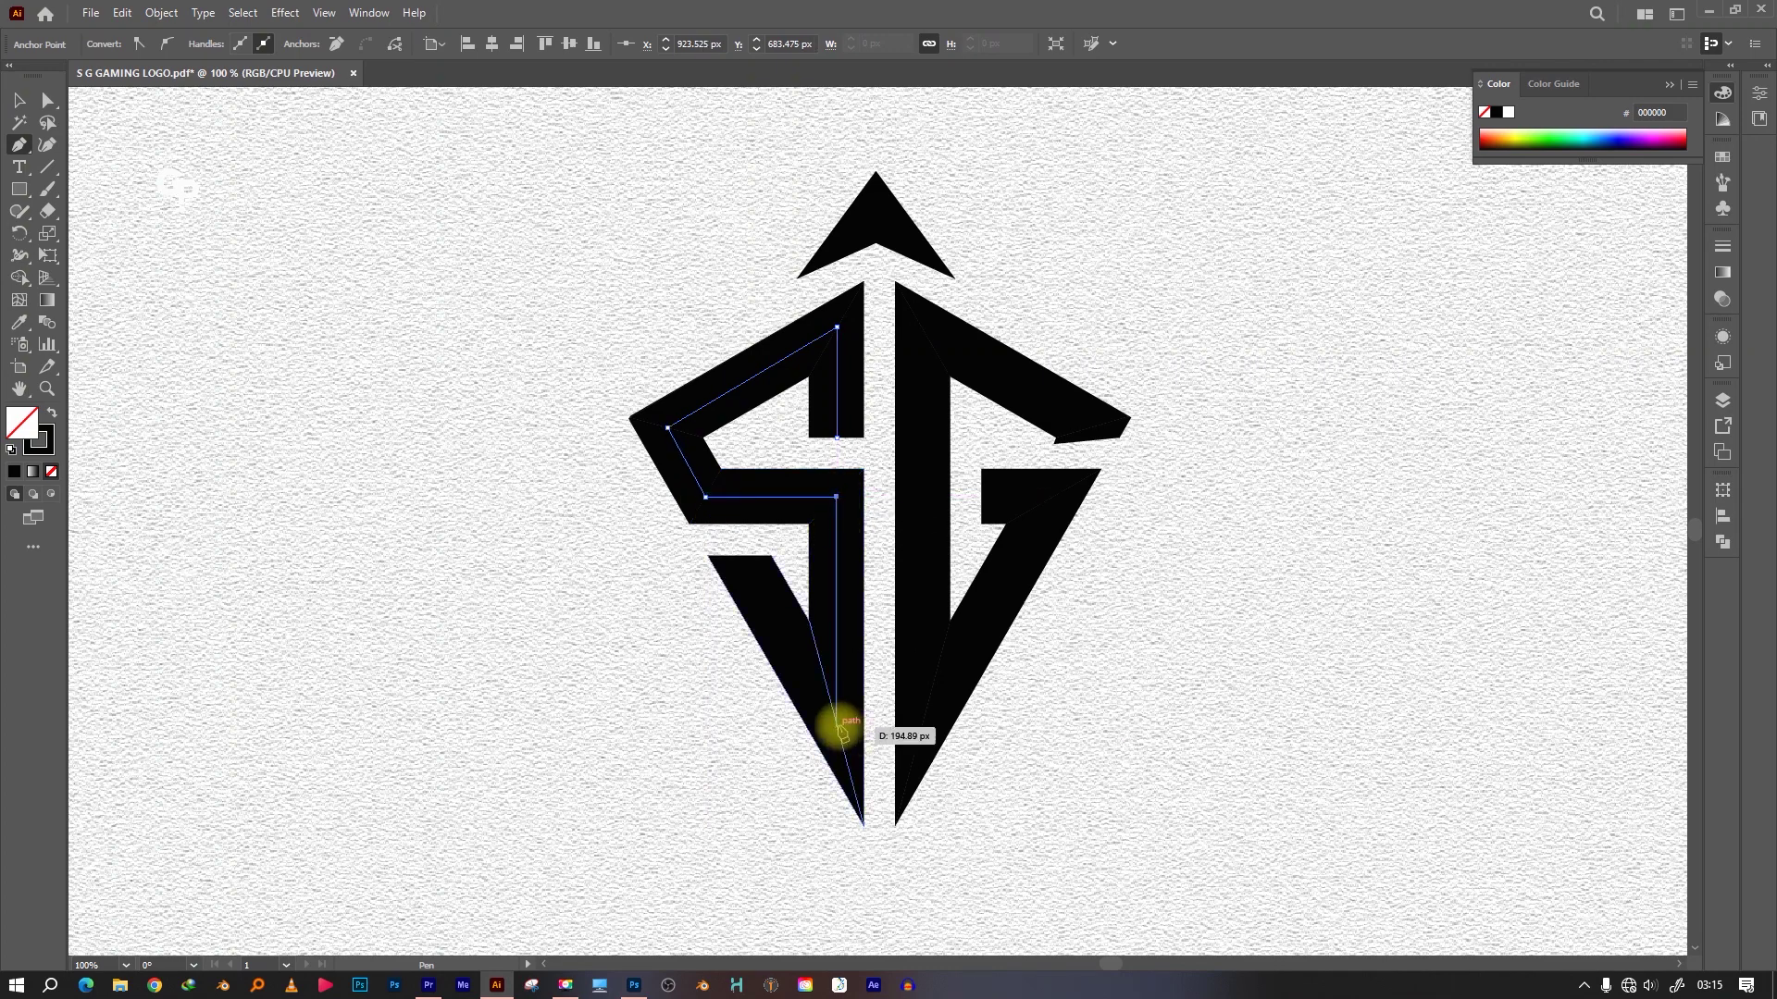
click(837, 723)
click(738, 556)
mouse_move(595, 318)
mouse_down()
mouse_move(862, 726)
mouse_move(712, 414)
mouse_up()
click(18, 278)
key(shift+x)
click(19, 99)
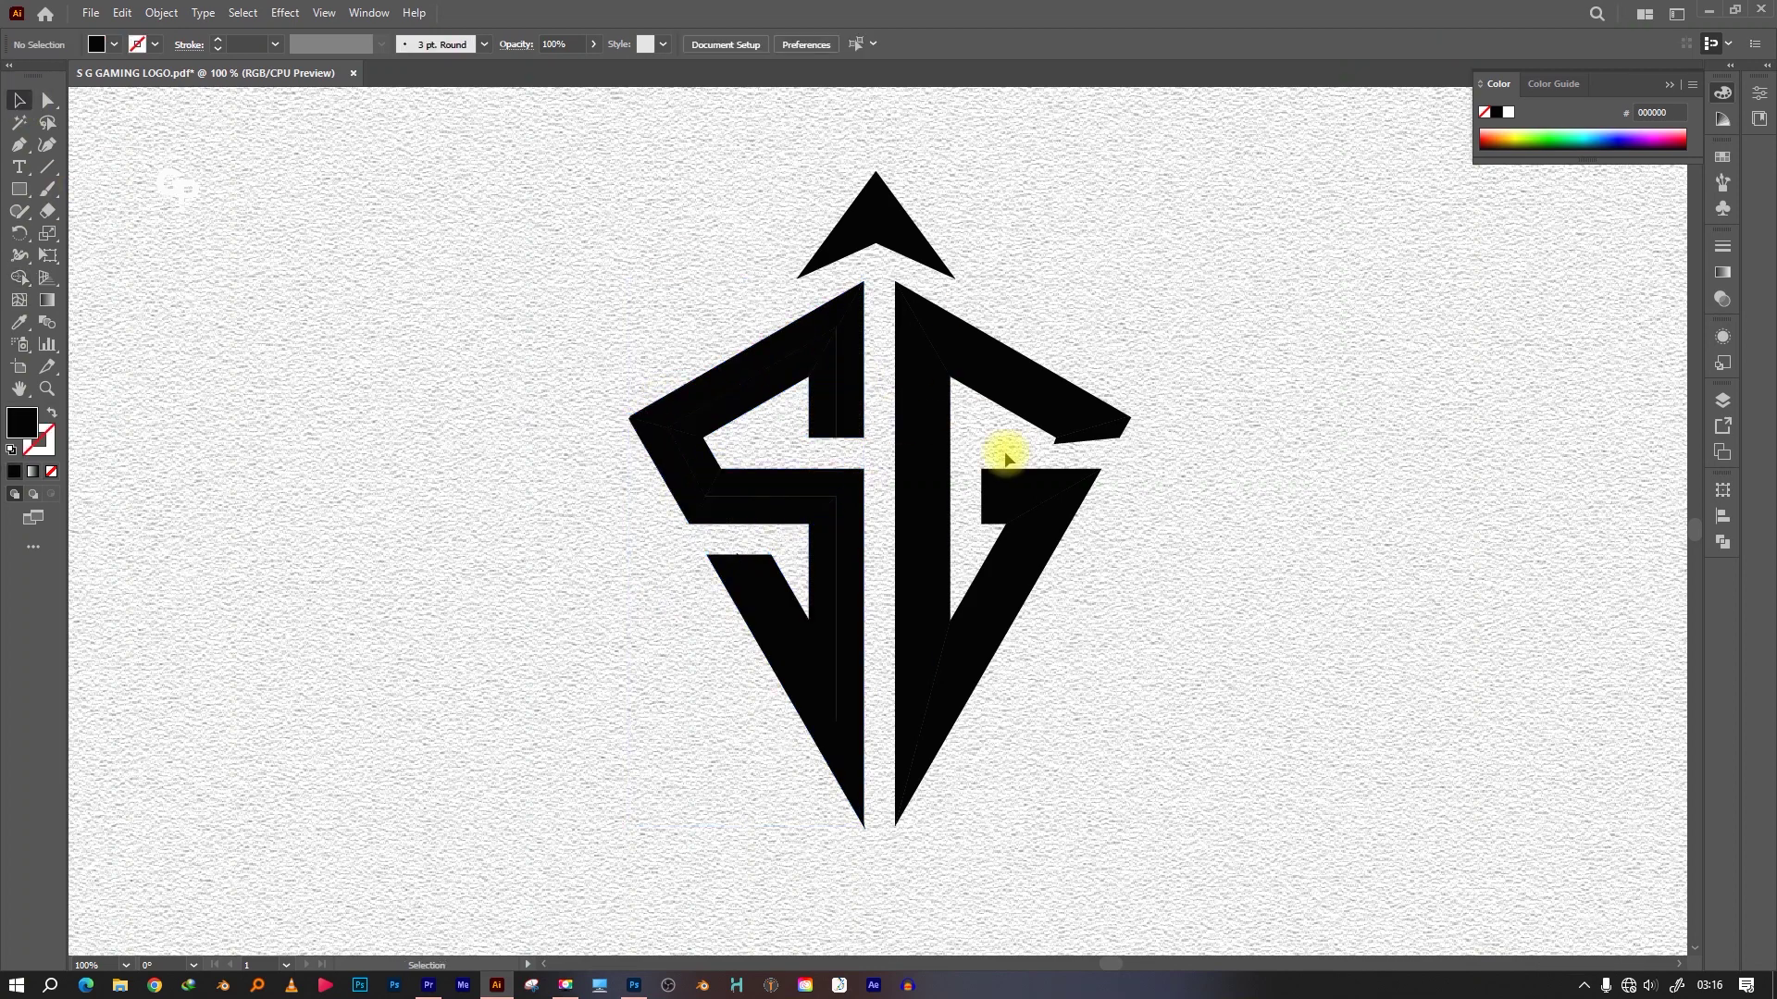
Delete the faulty G outline and redraw a facet line from the G's stem to its arm tip
drag(1011, 456, 938, 819)
key(BackSpace)
key(p)
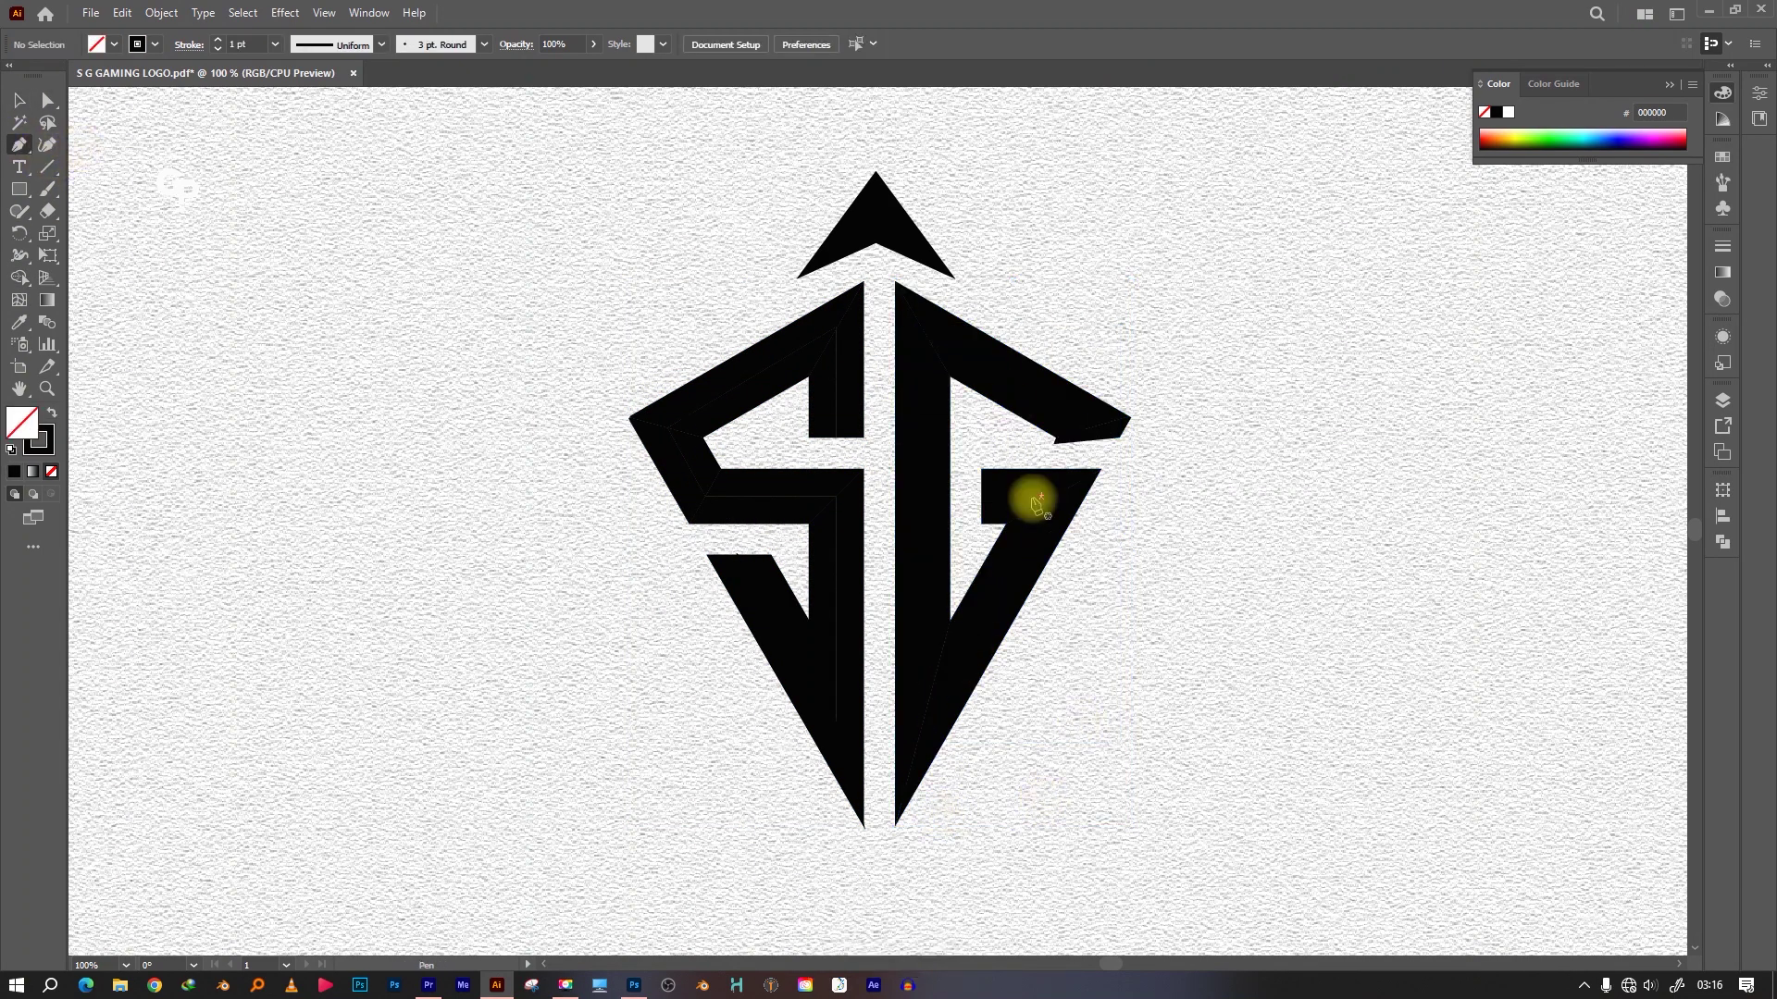
key(ctrl+z)
click(981, 493)
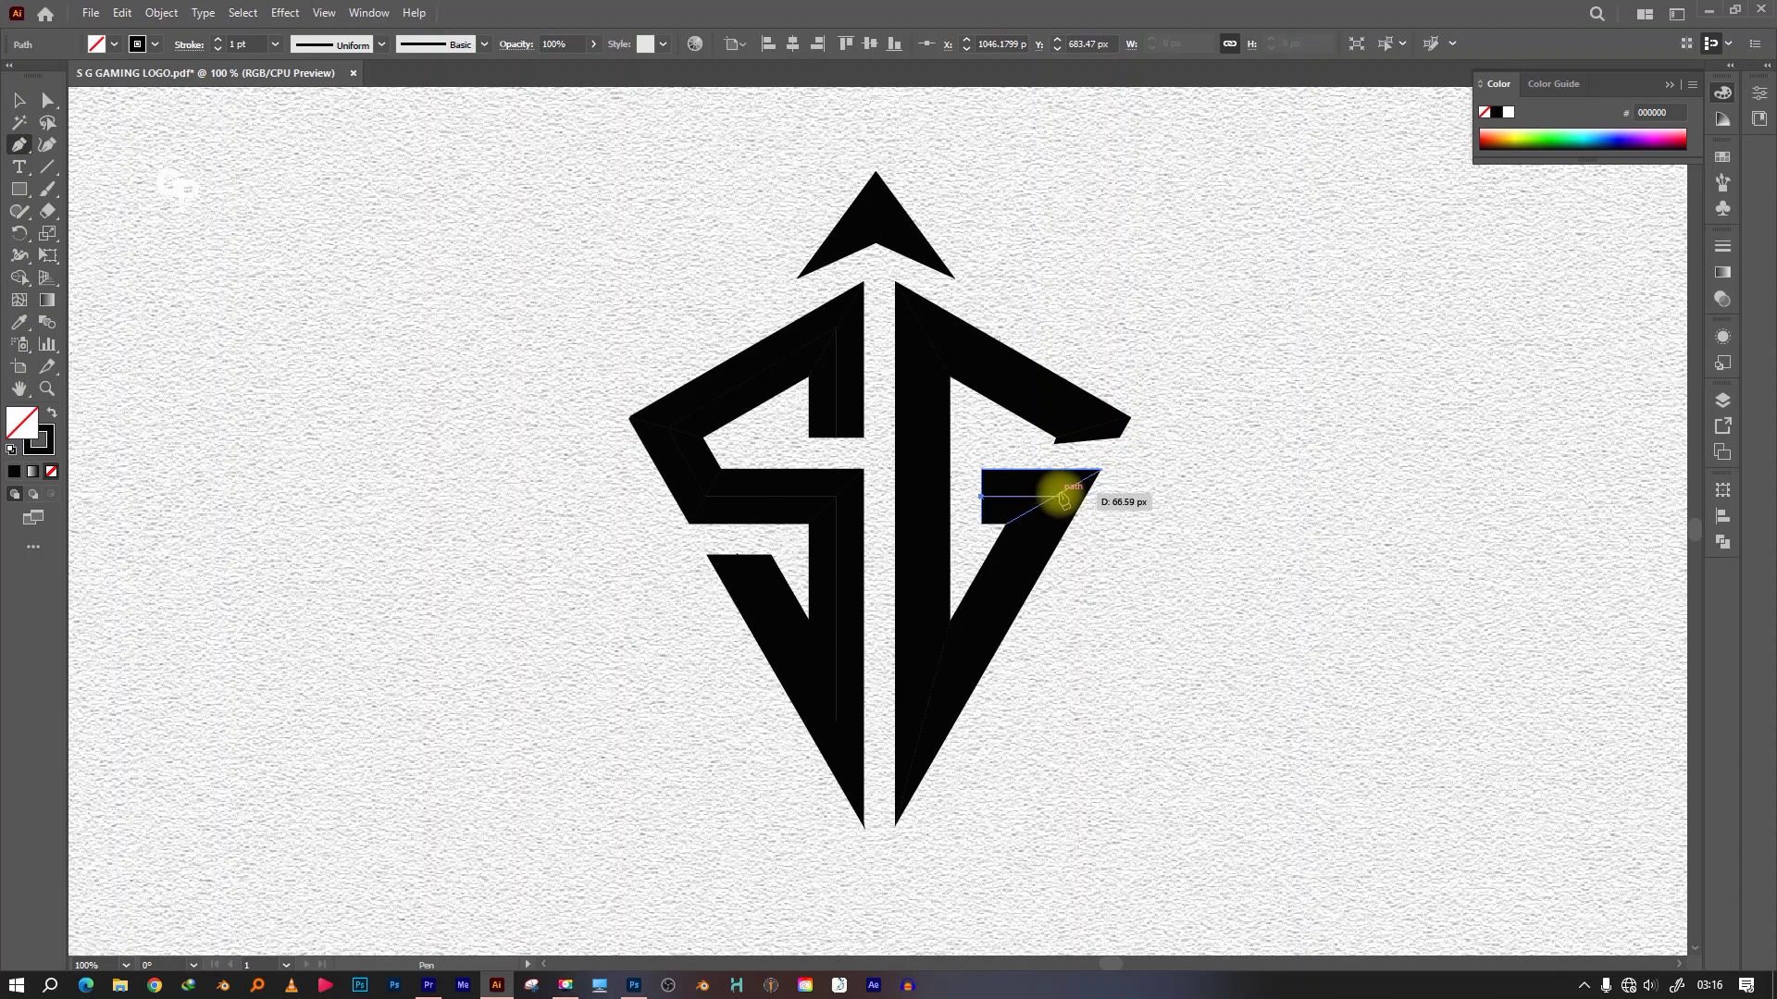
key(ctrl+z)
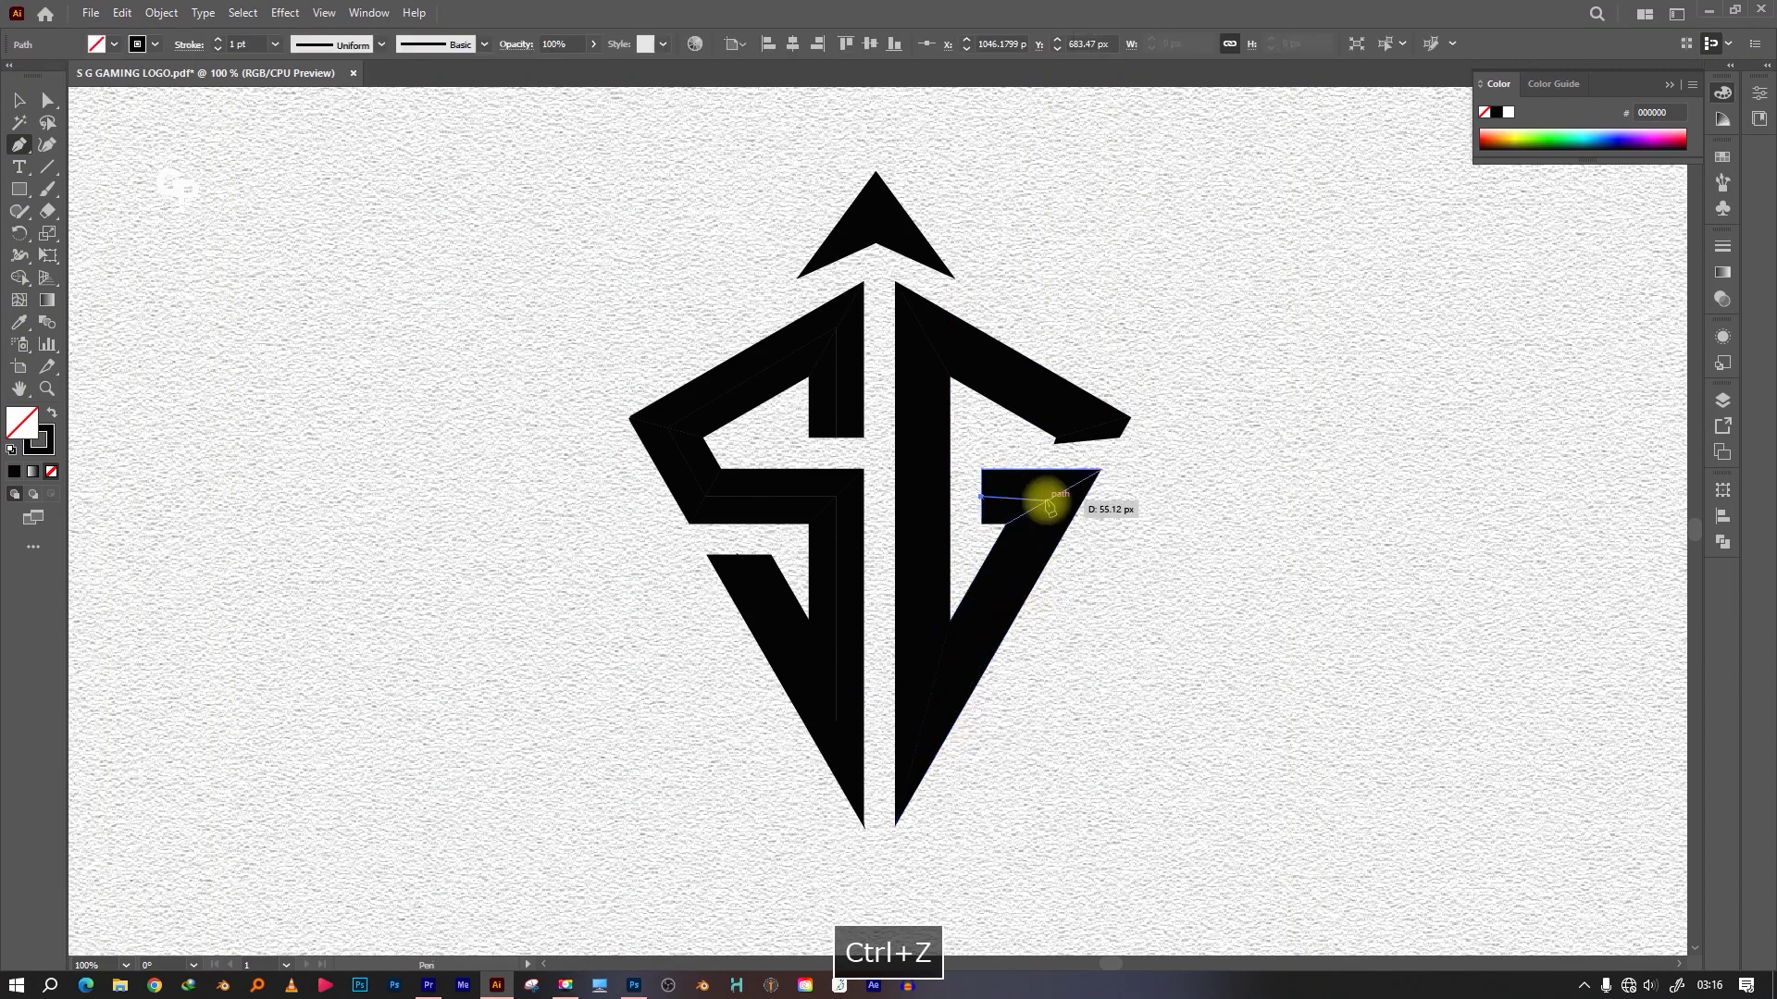
click(919, 732)
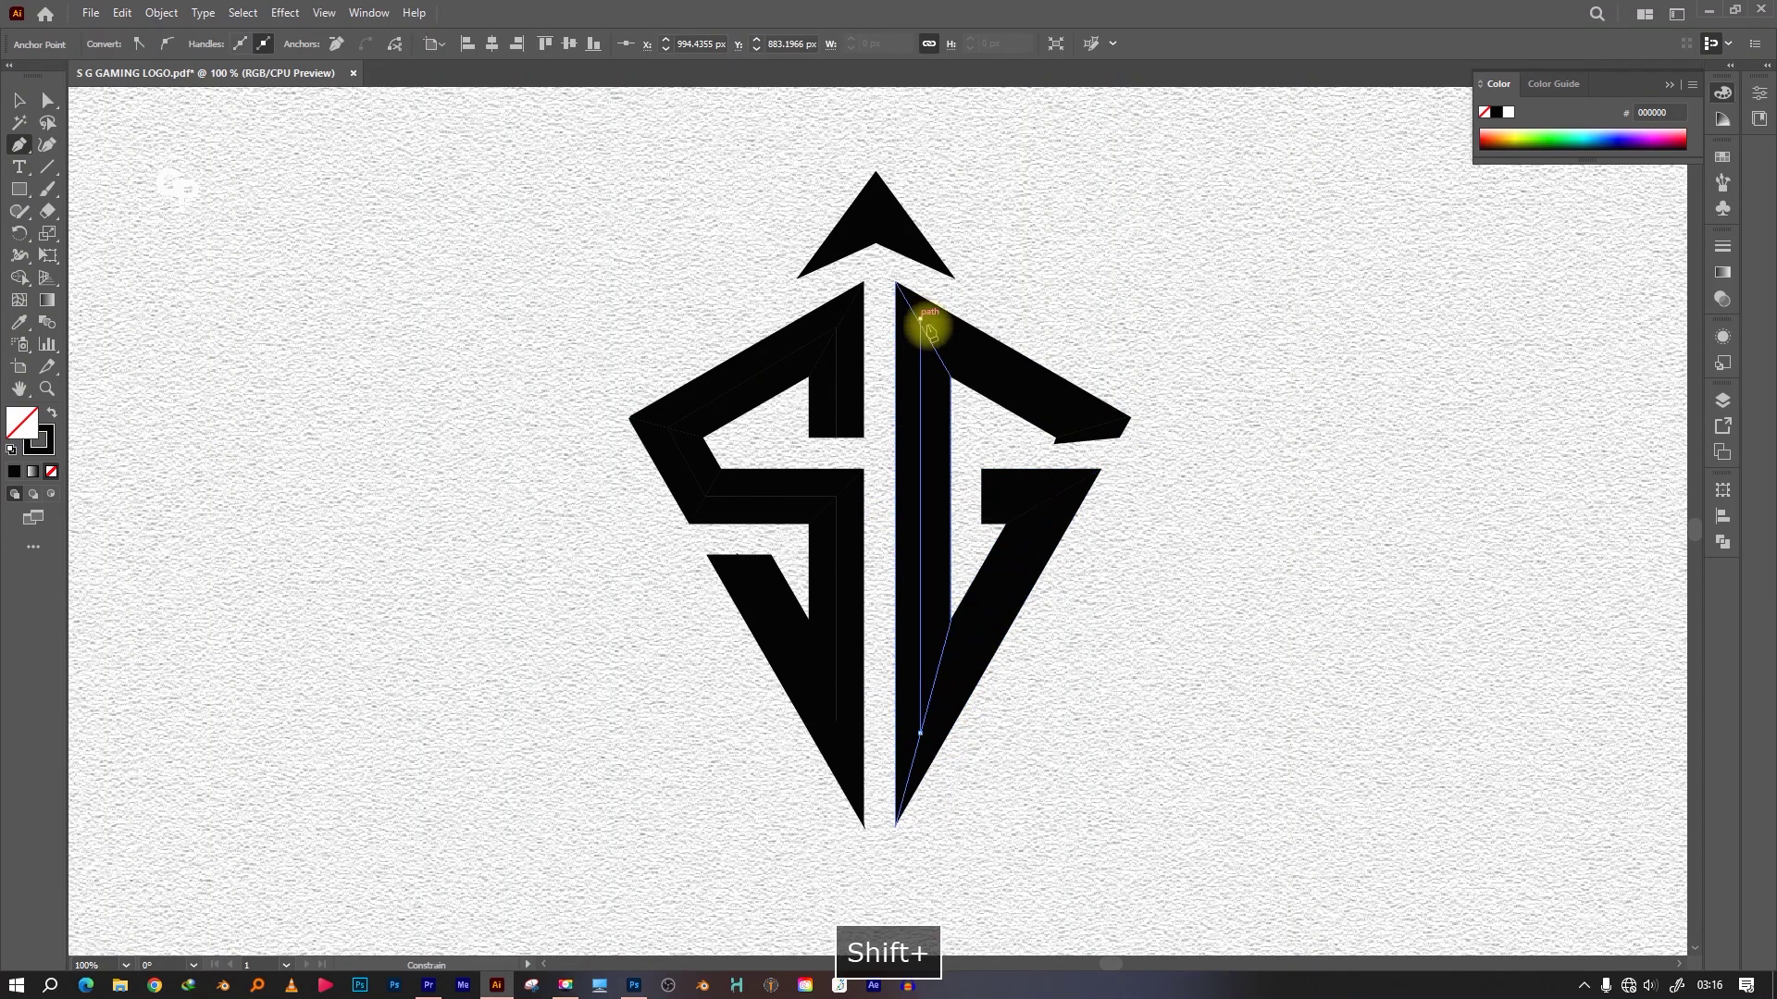
click(921, 324)
click(1119, 435)
click(19, 99)
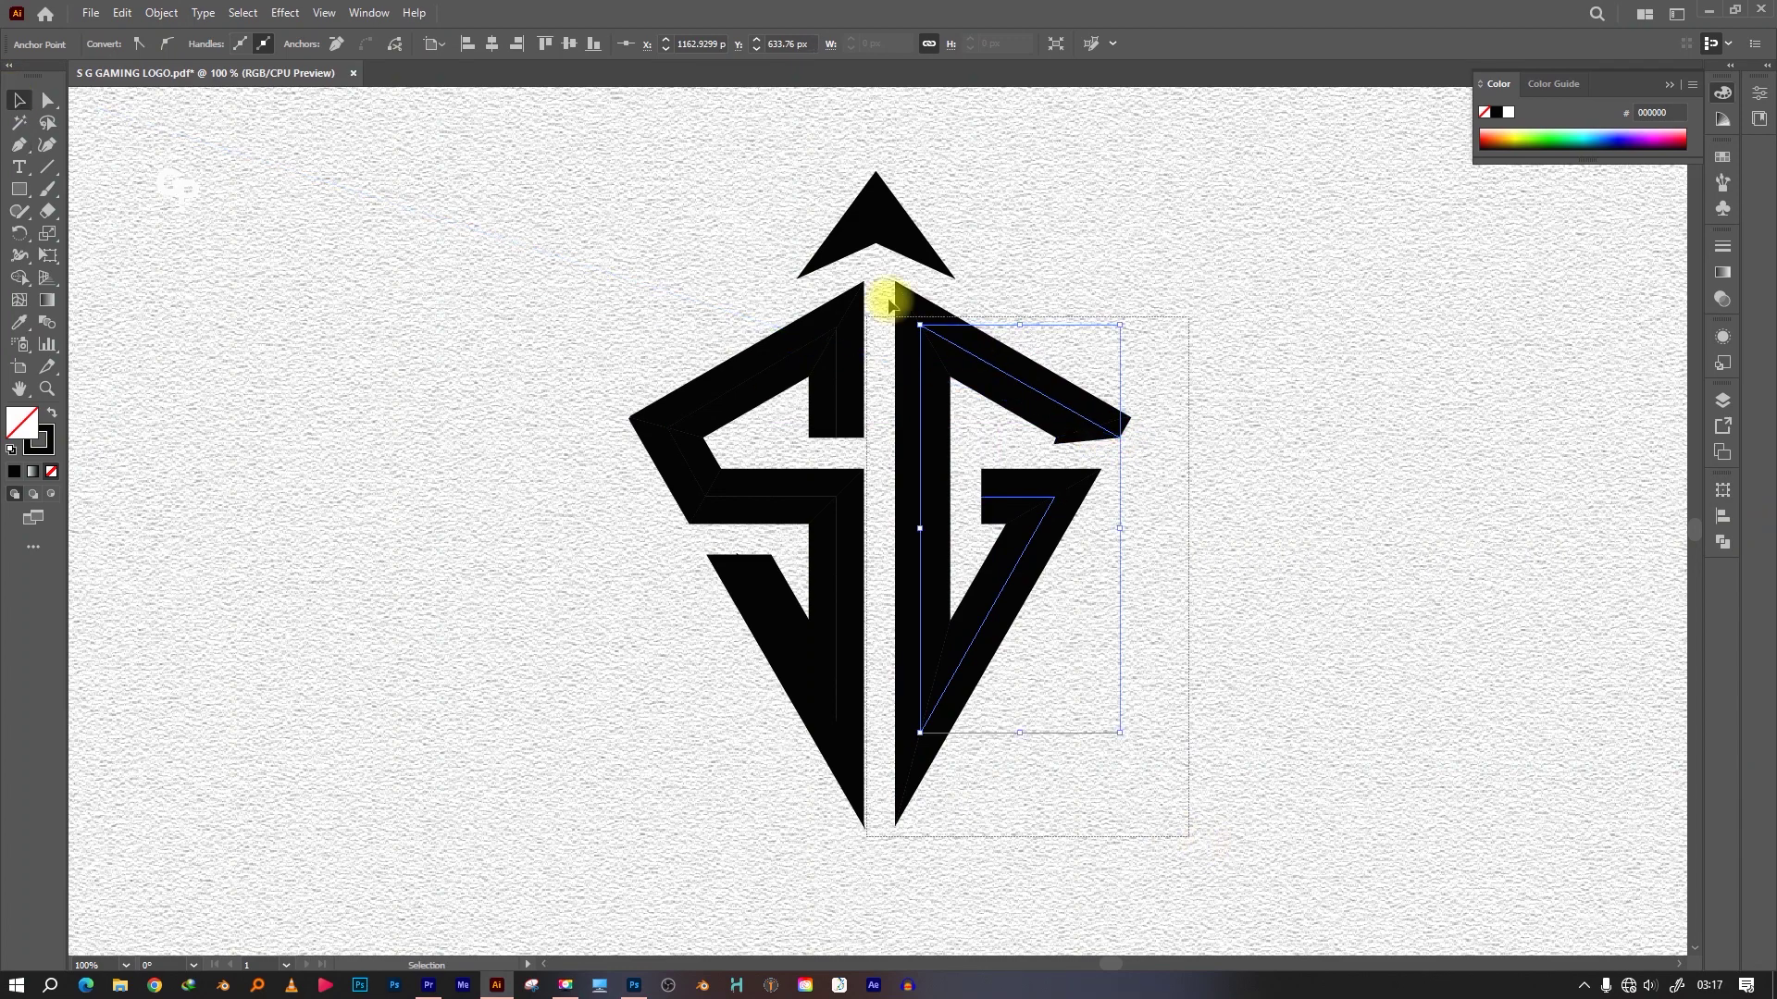
Merge the G's regions into one solid black shape with Shape Builder
shift+click(898, 314)
click(19, 277)
key(shift+x)
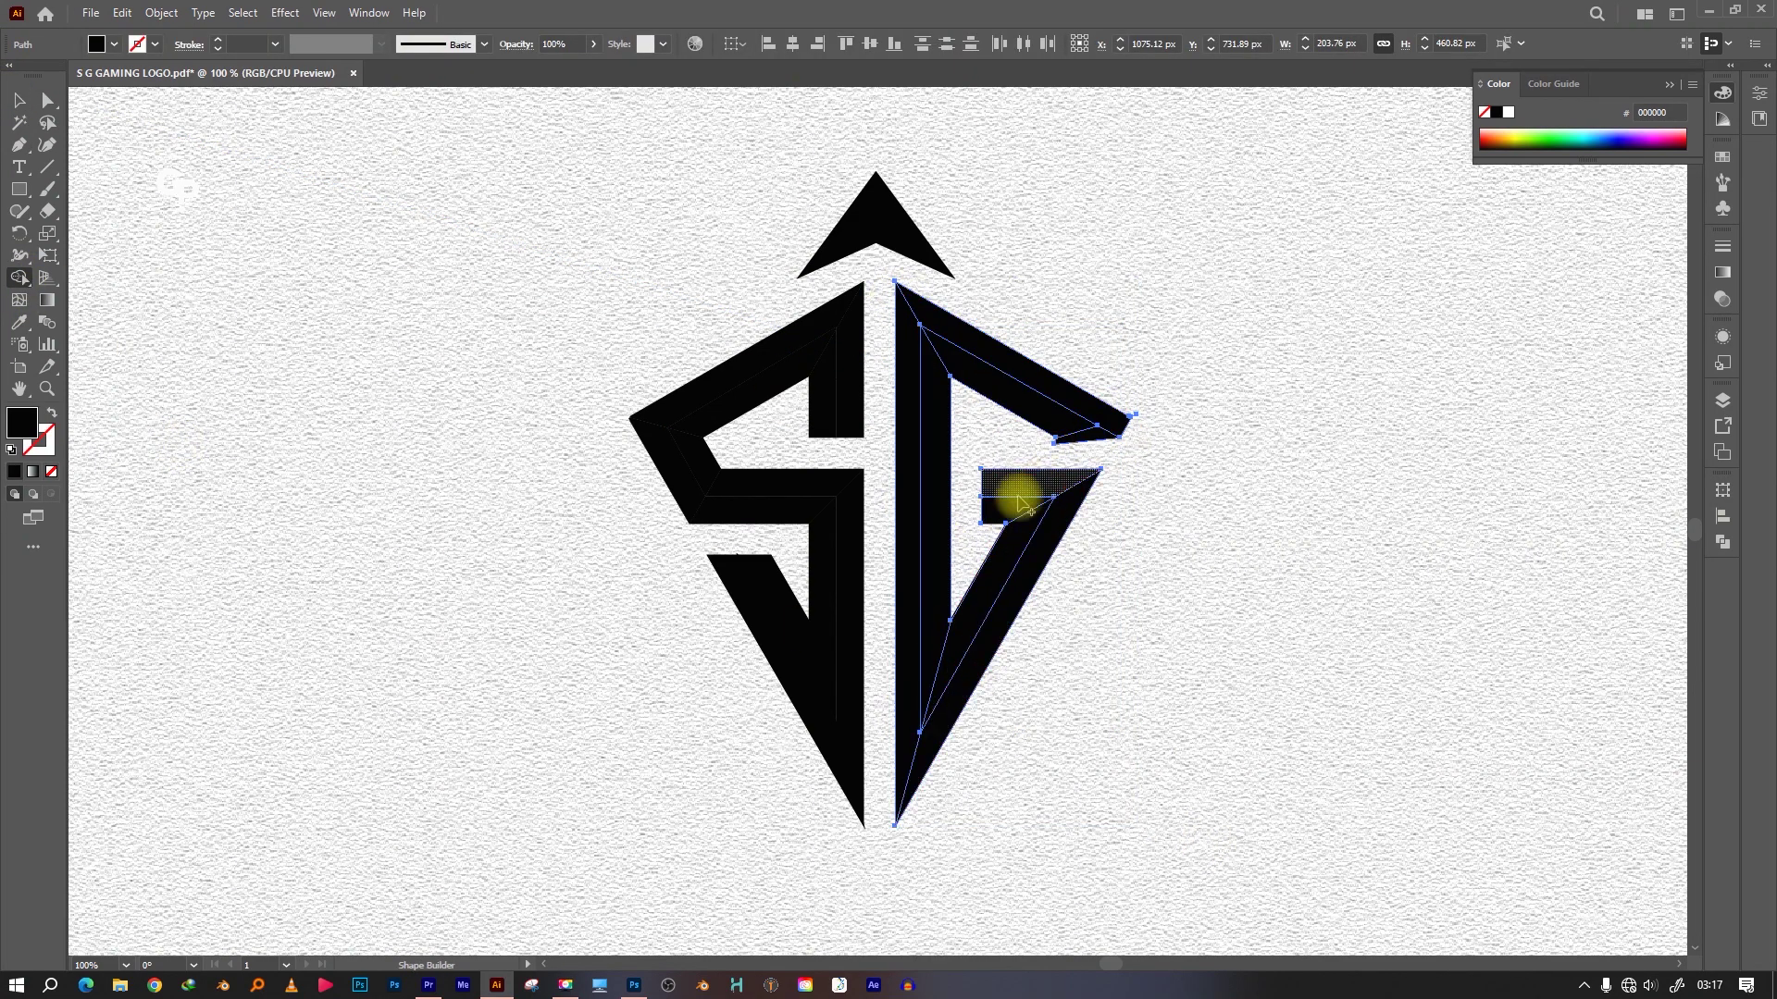
drag(1018, 502, 913, 376)
Deselect everything and save the logo document
key(v)
click(298, 306)
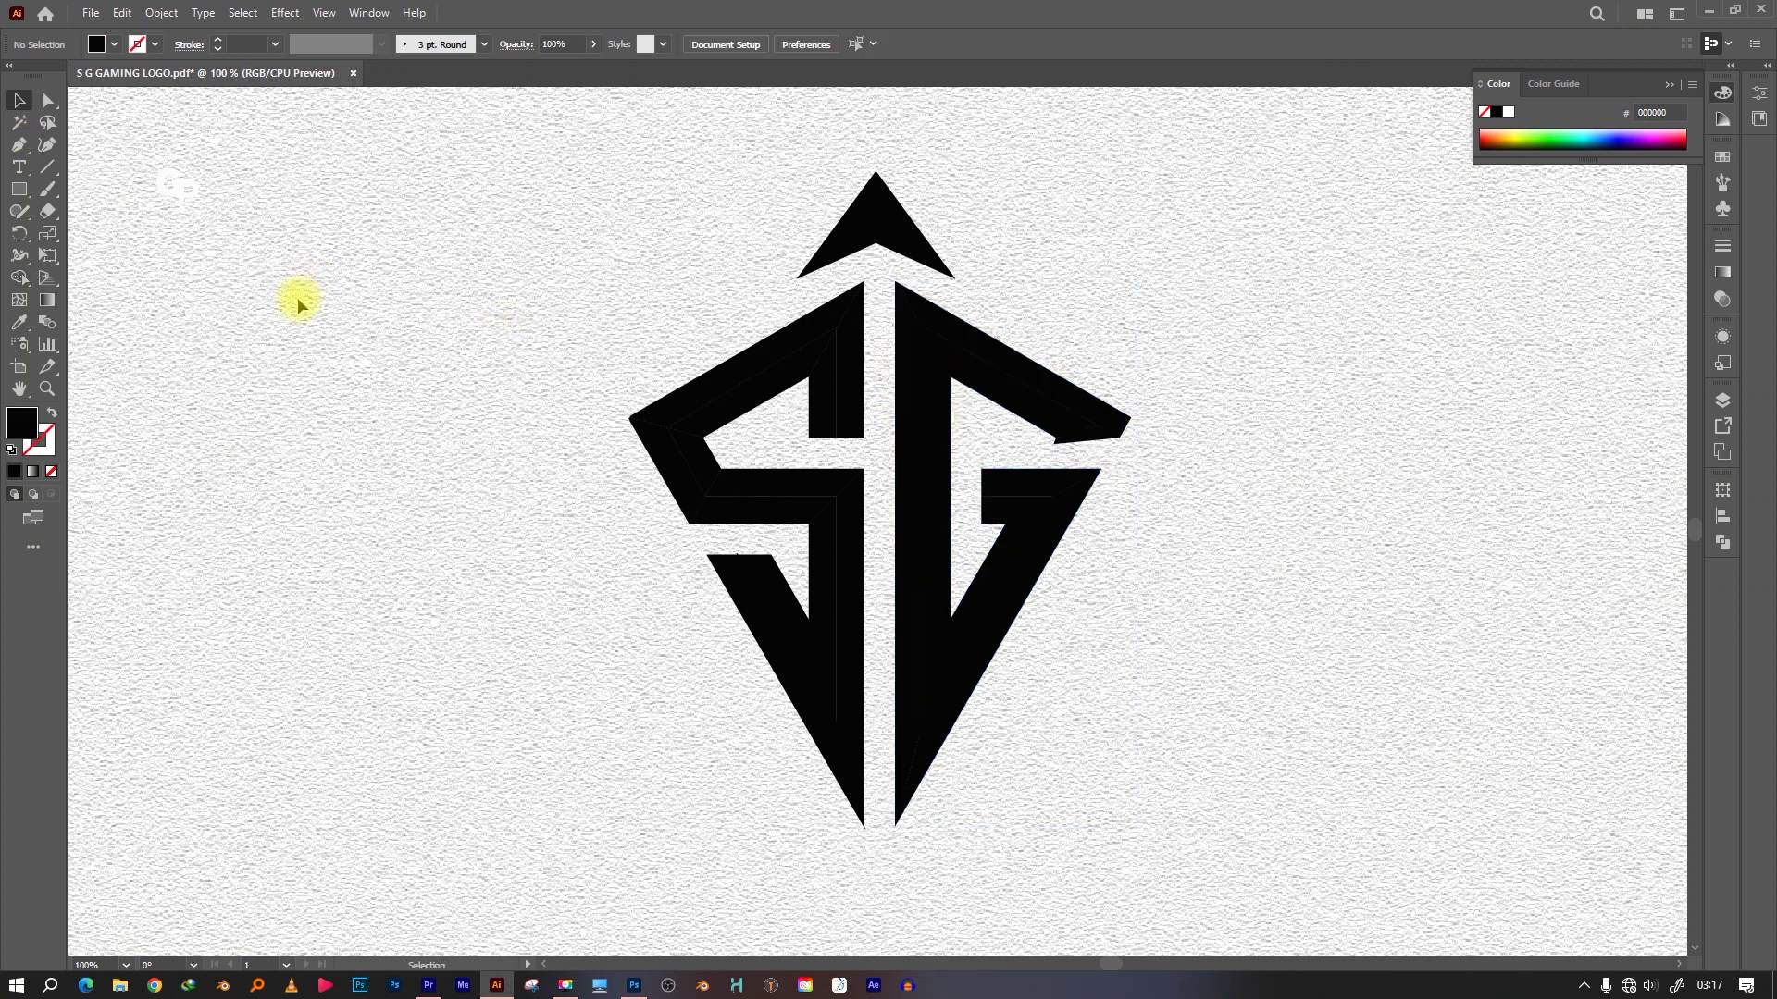
key(ctrl+s)
Draw a small angular shard outline along the S's upper-left top edge
click(19, 144)
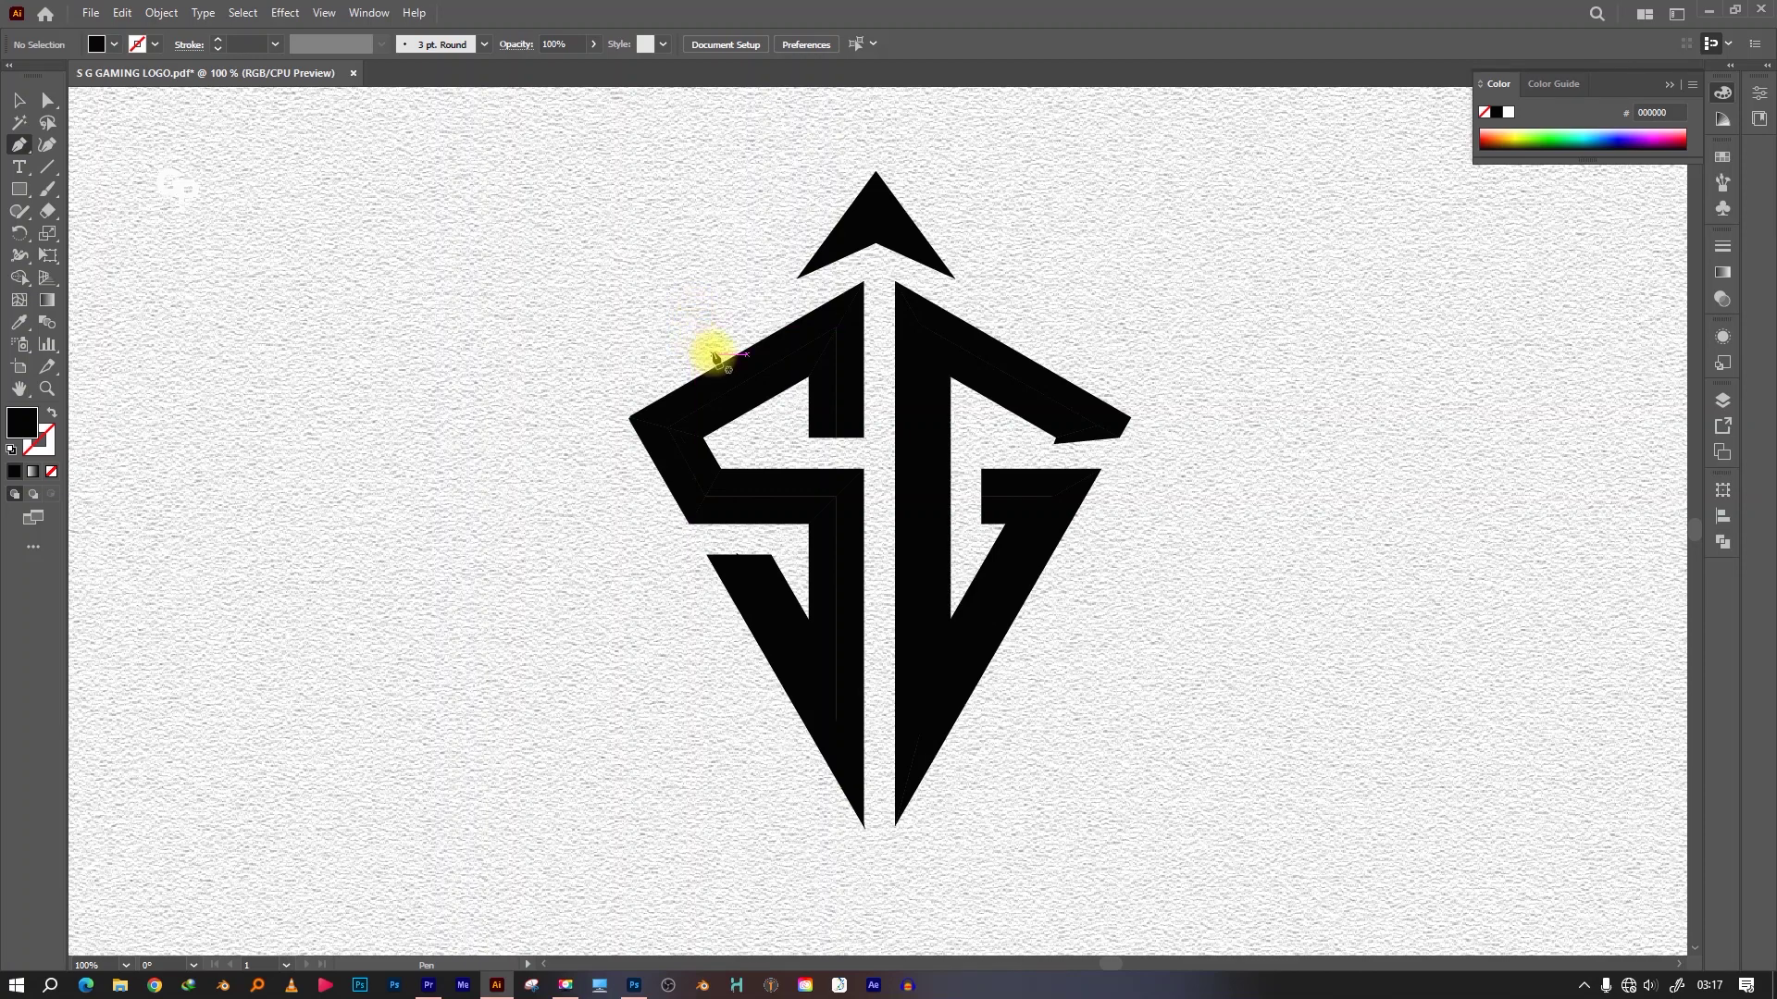
click(681, 355)
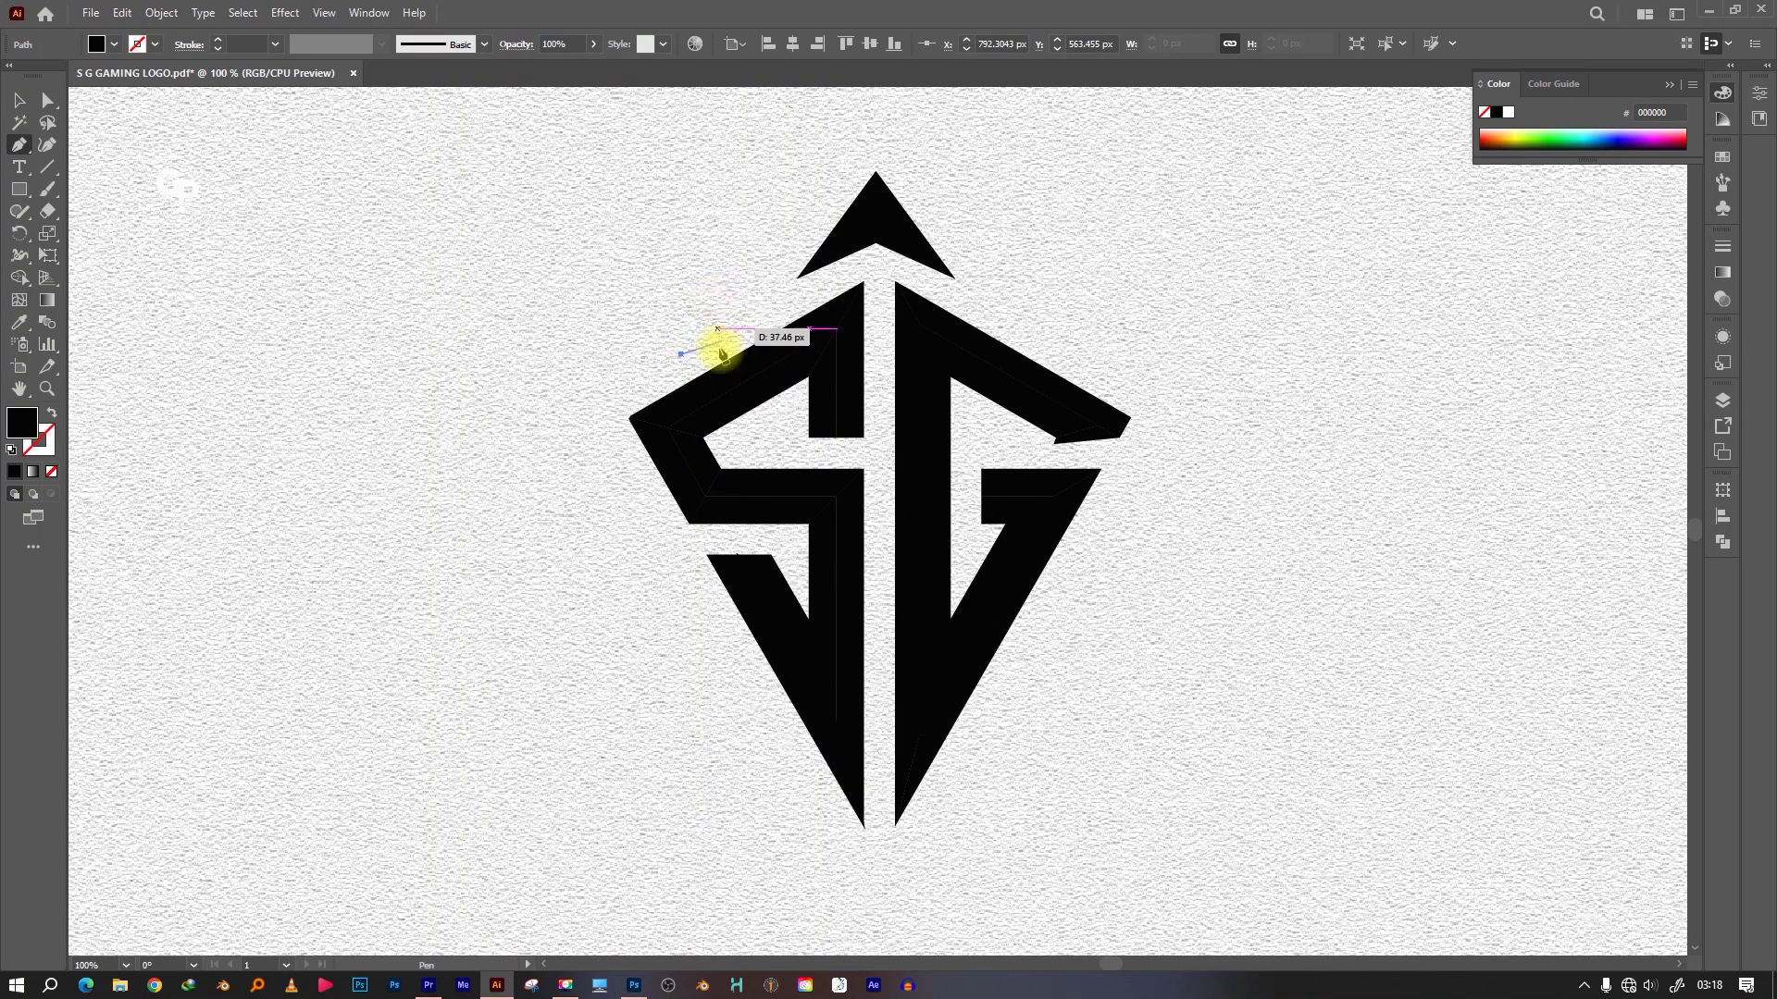
click(689, 381)
click(718, 321)
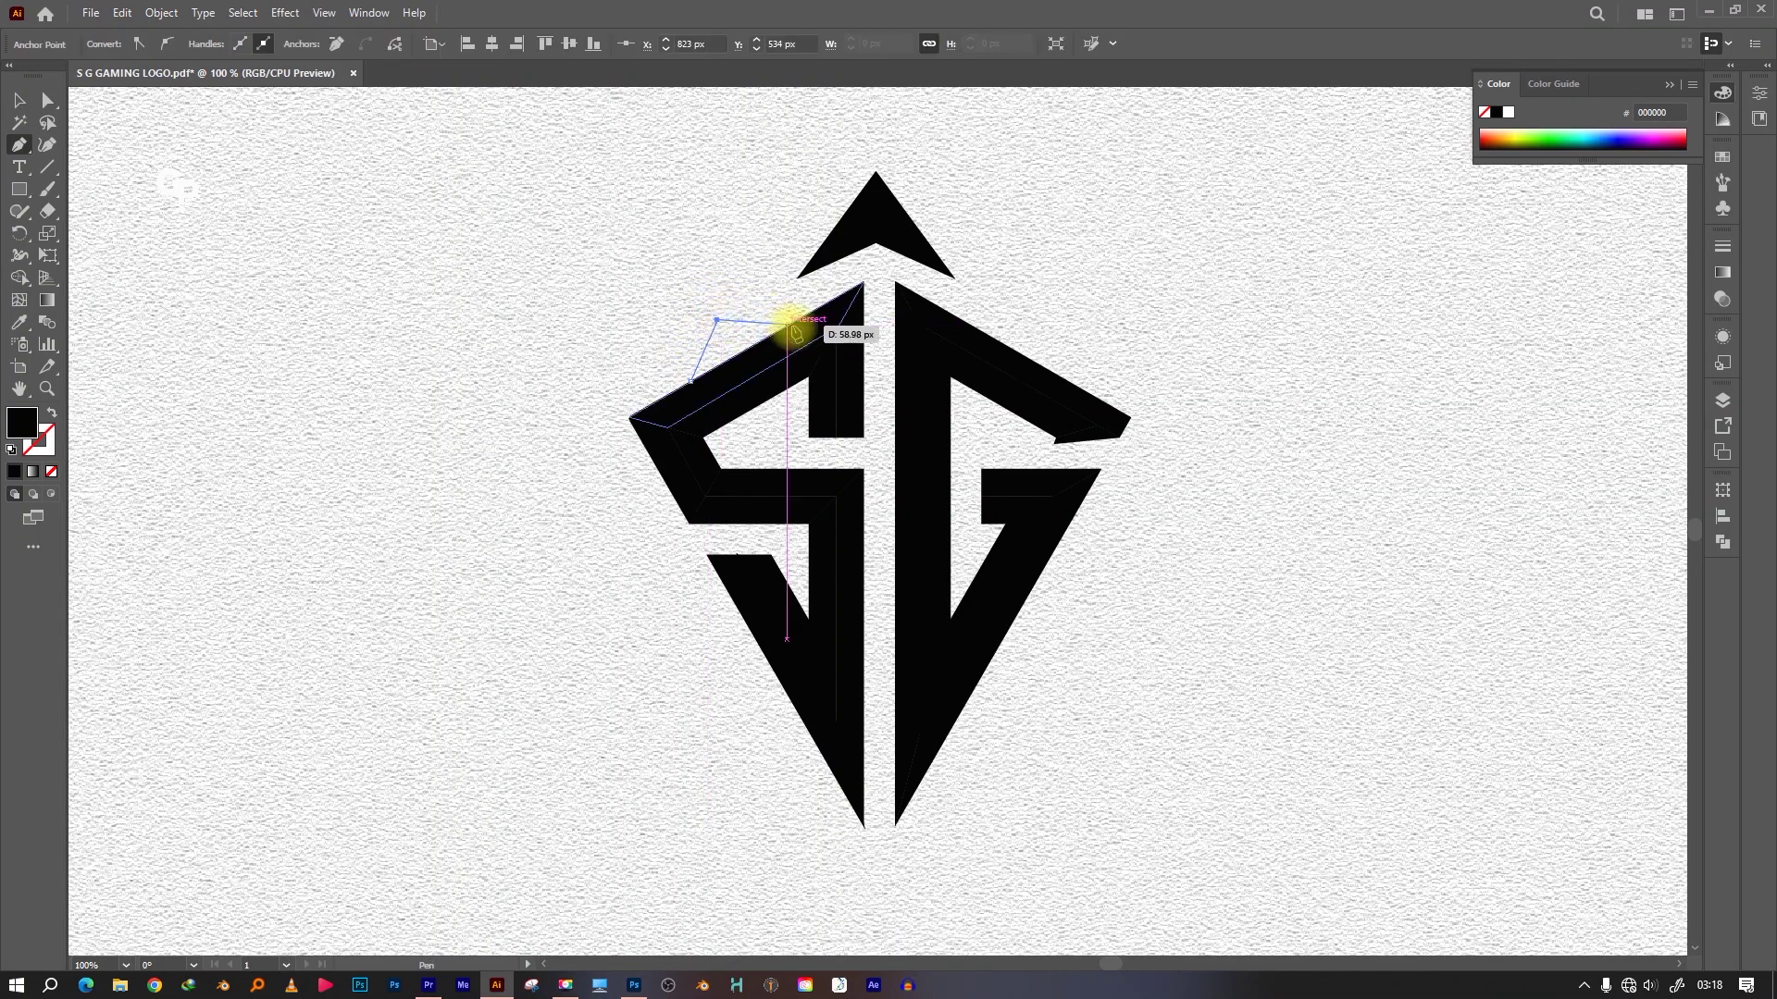
click(796, 324)
click(761, 350)
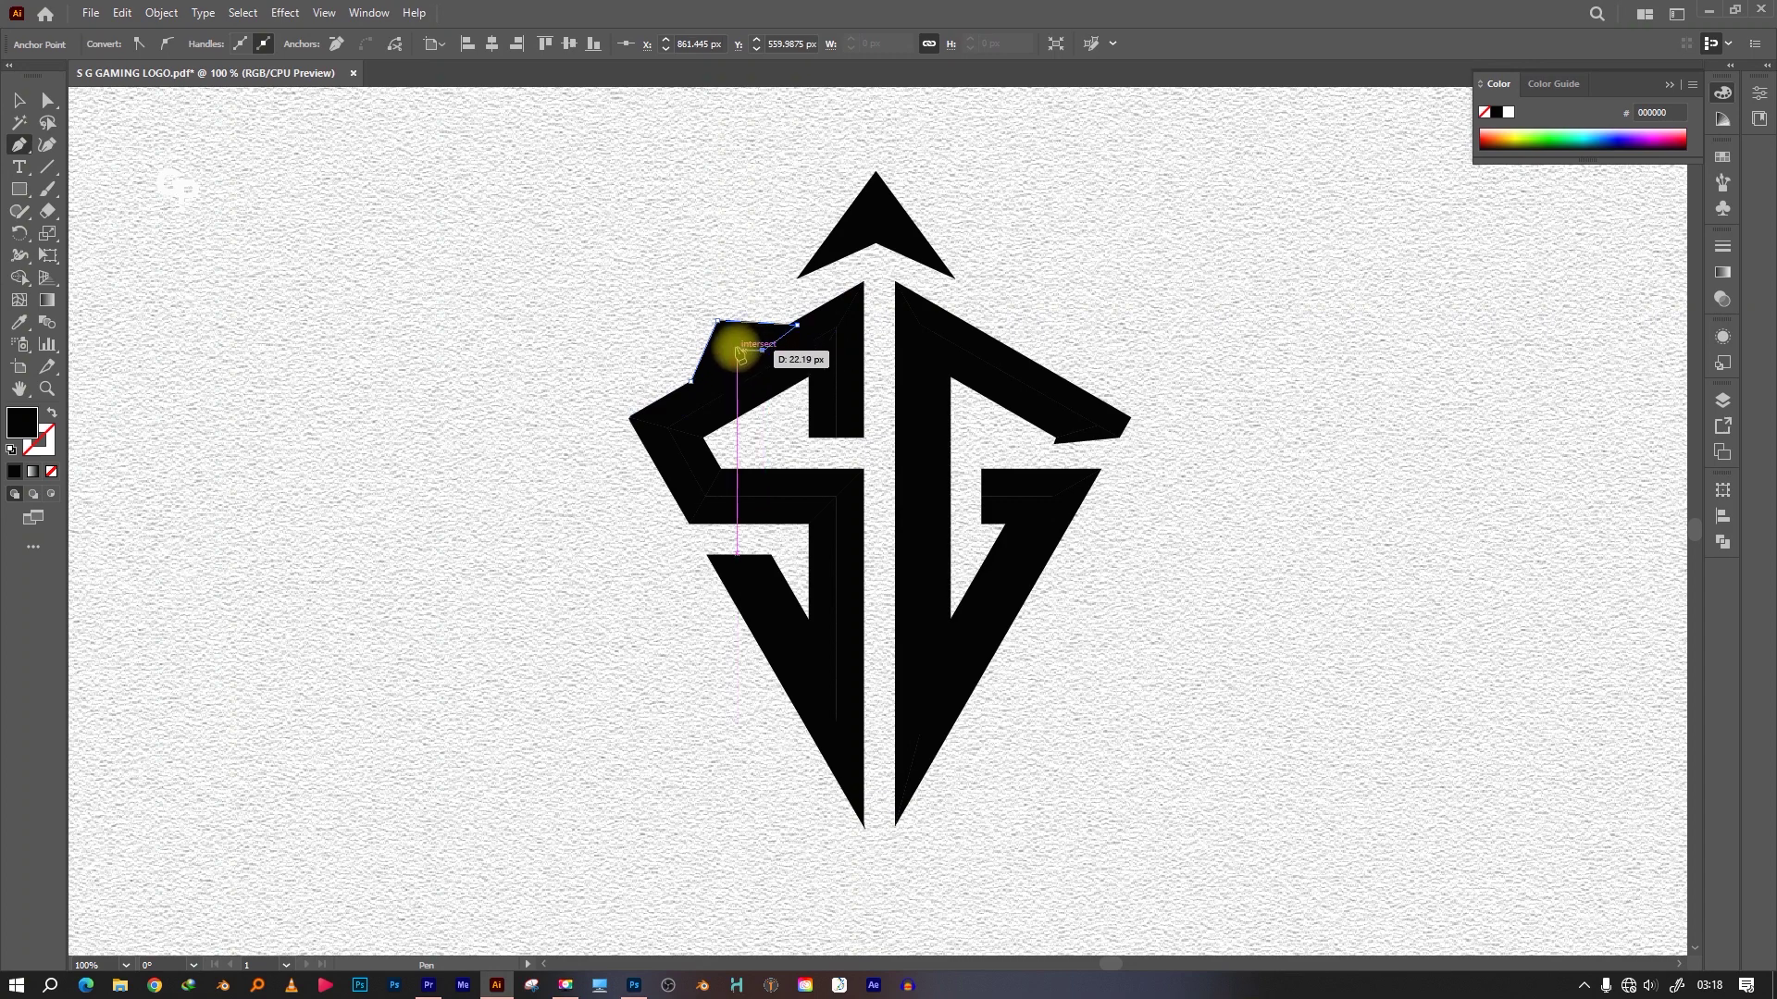
click(738, 347)
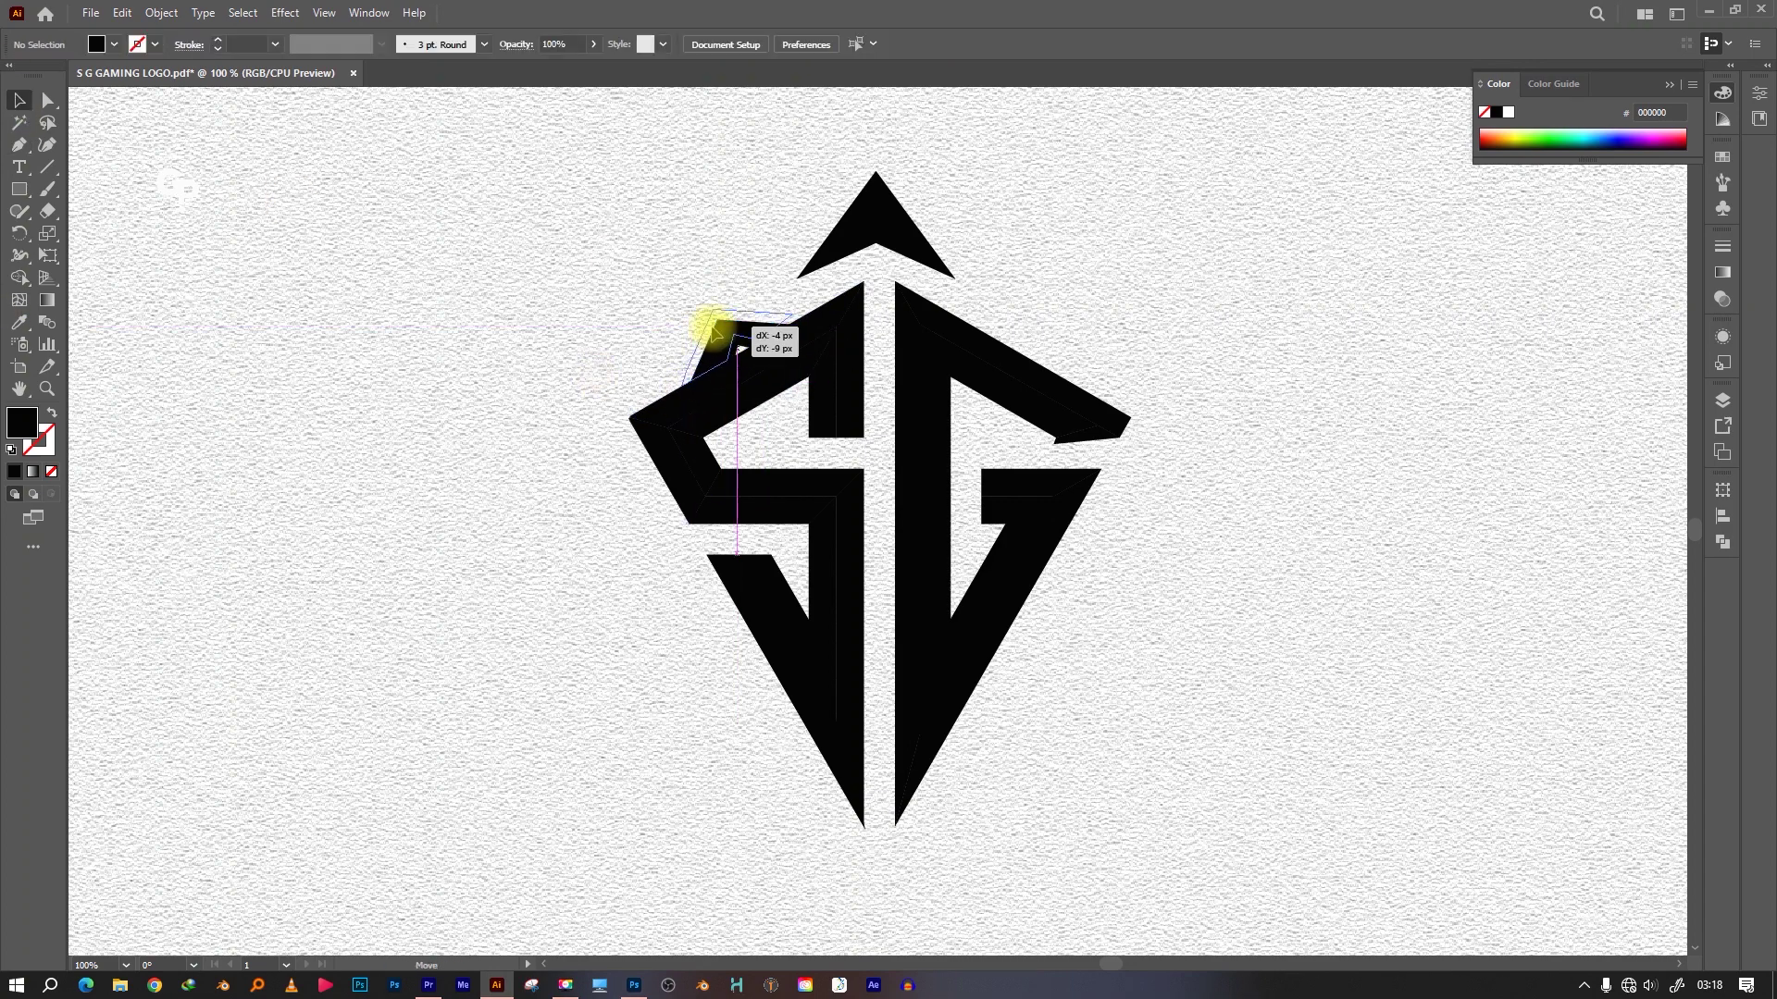
ctrl+click(393, 199)
drag(719, 375, 745, 338)
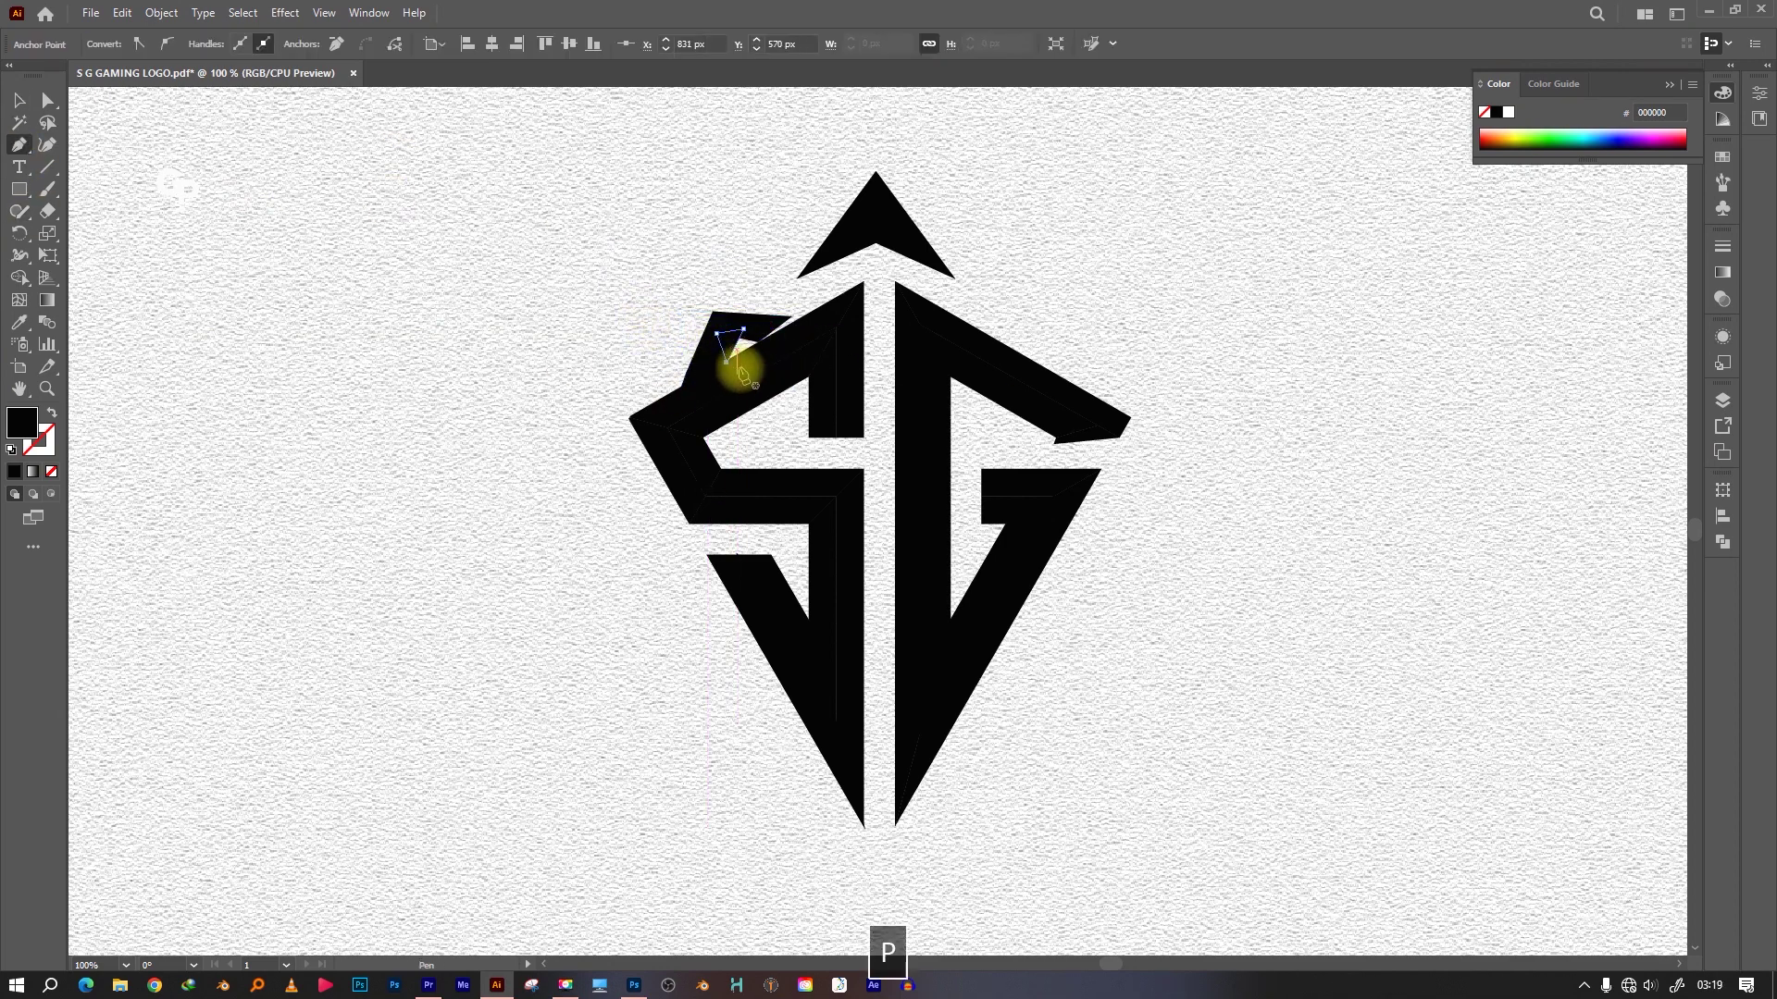
key(ctrl+z)
Trim the shard where it overlaps the S and nudge it slightly upward
click(19, 99)
drag(643, 237, 743, 347)
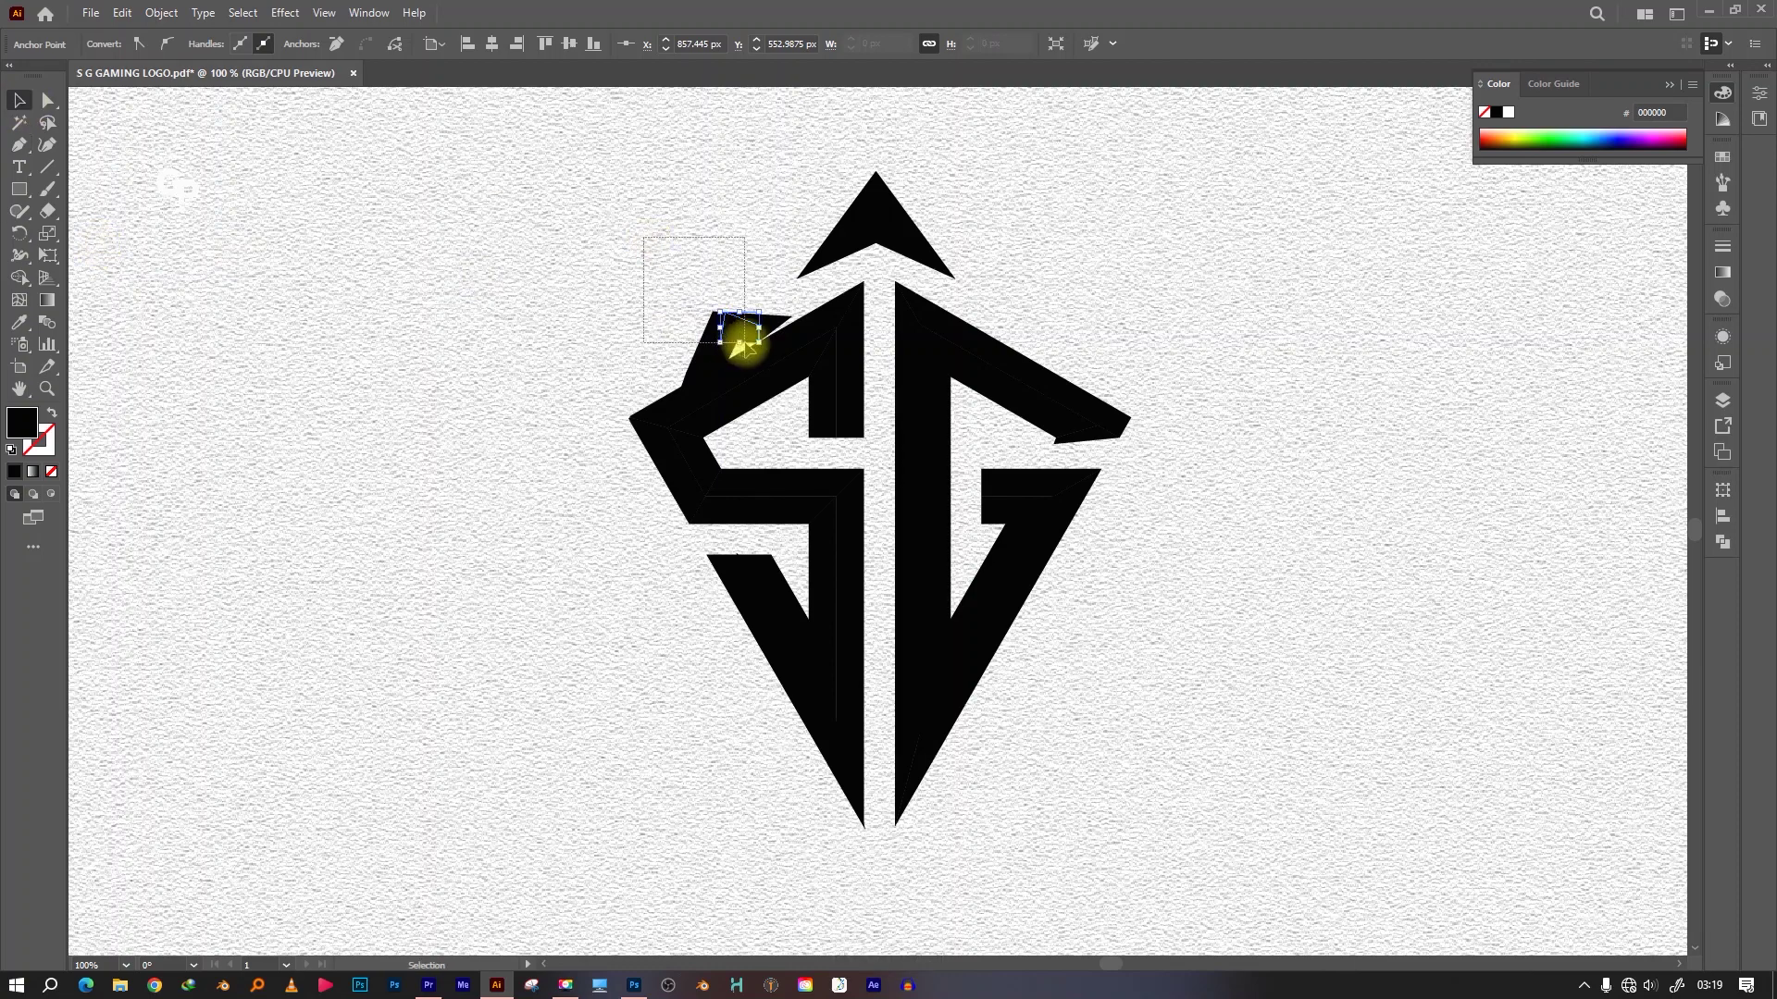
key(shift+m)
click(738, 346)
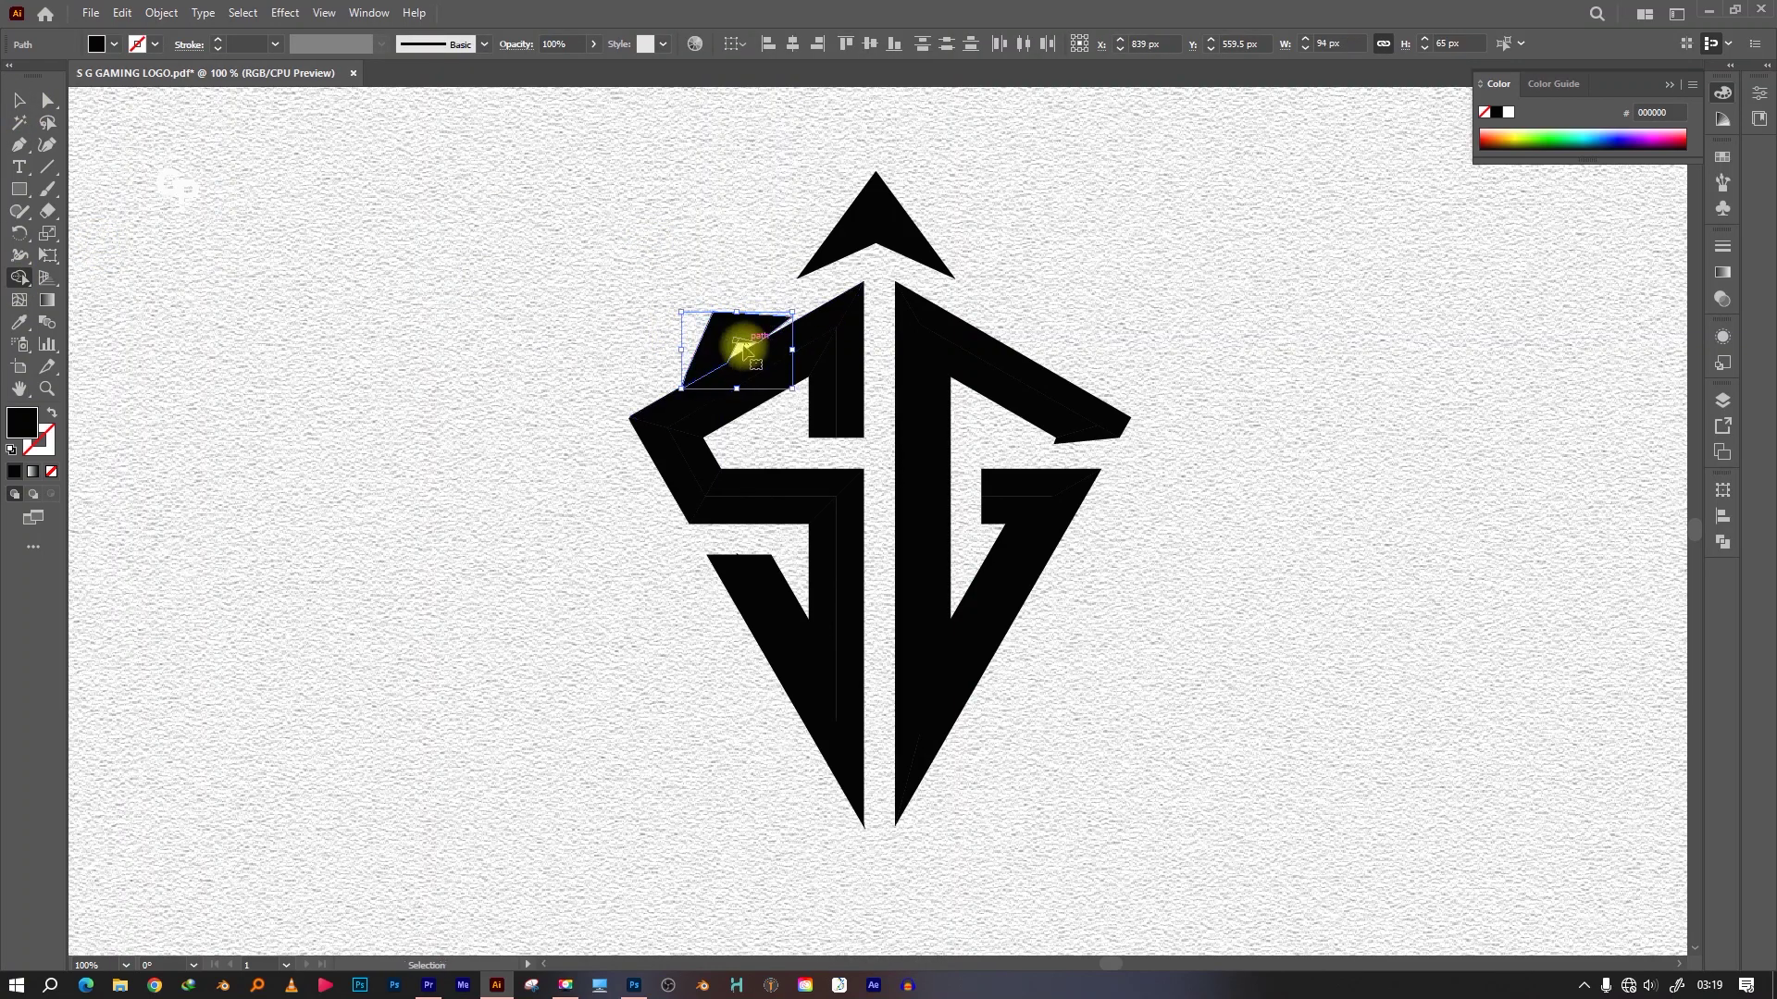
key(v)
click(246, 179)
click(787, 315)
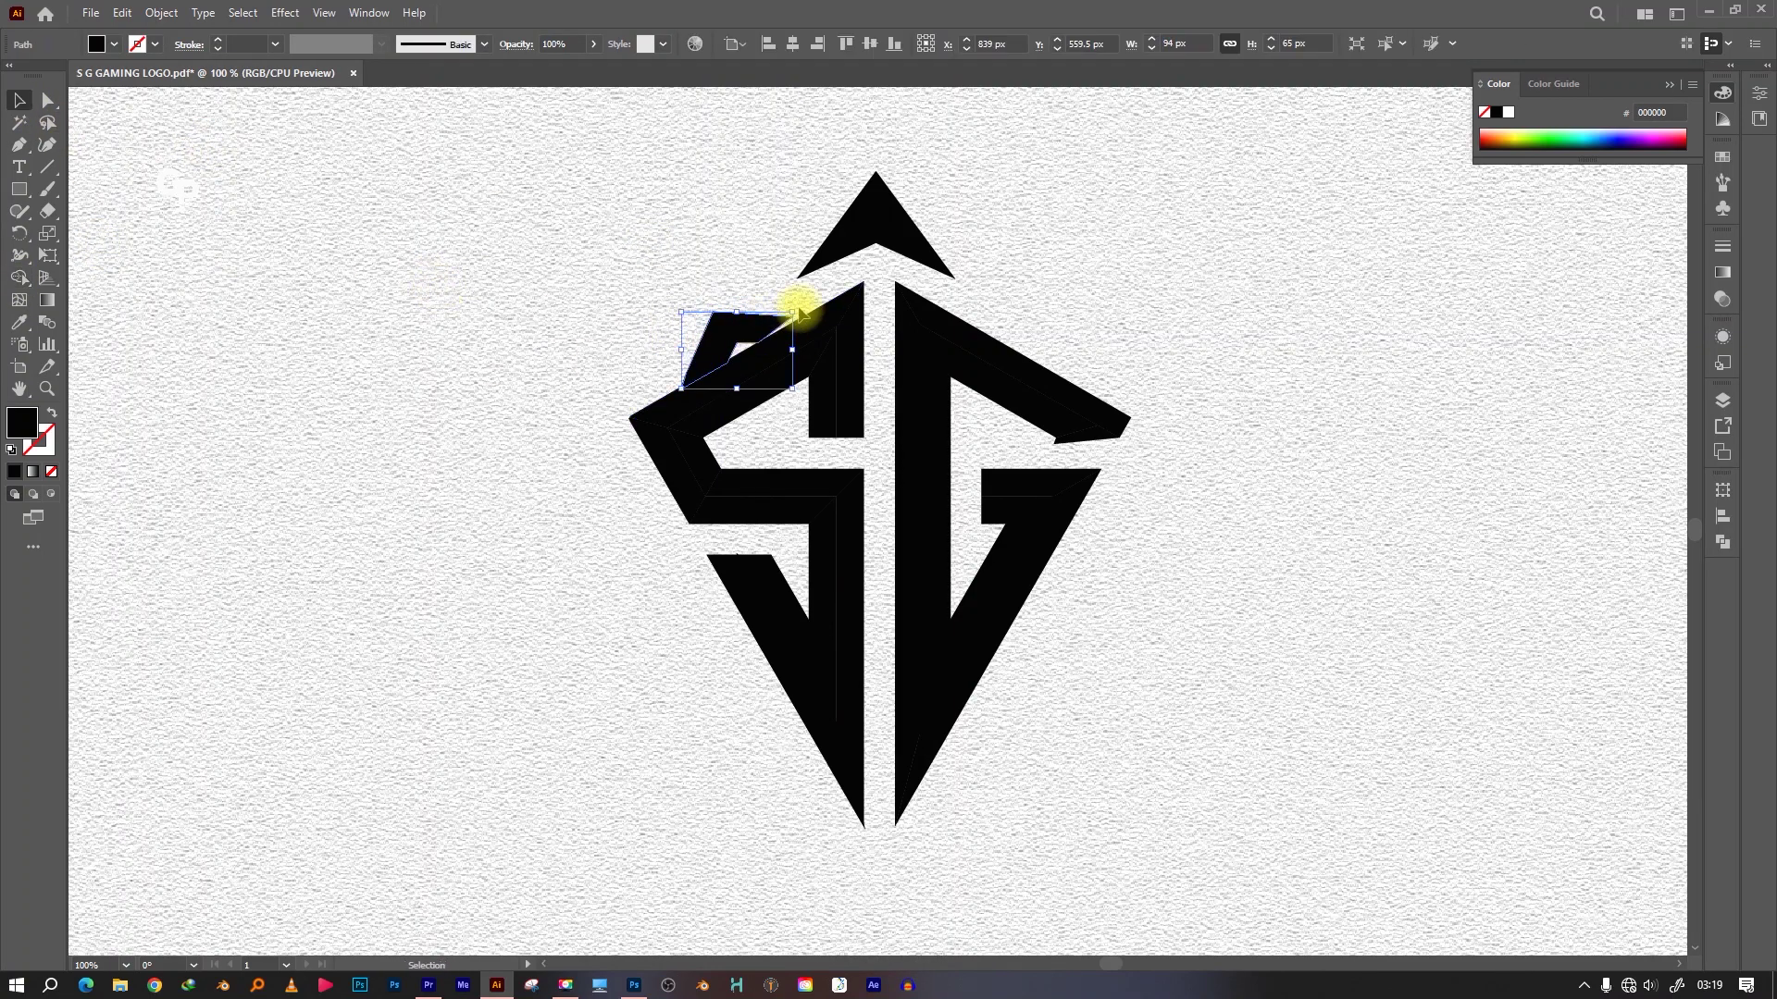
click(754, 290)
click(751, 322)
drag(752, 322, 755, 310)
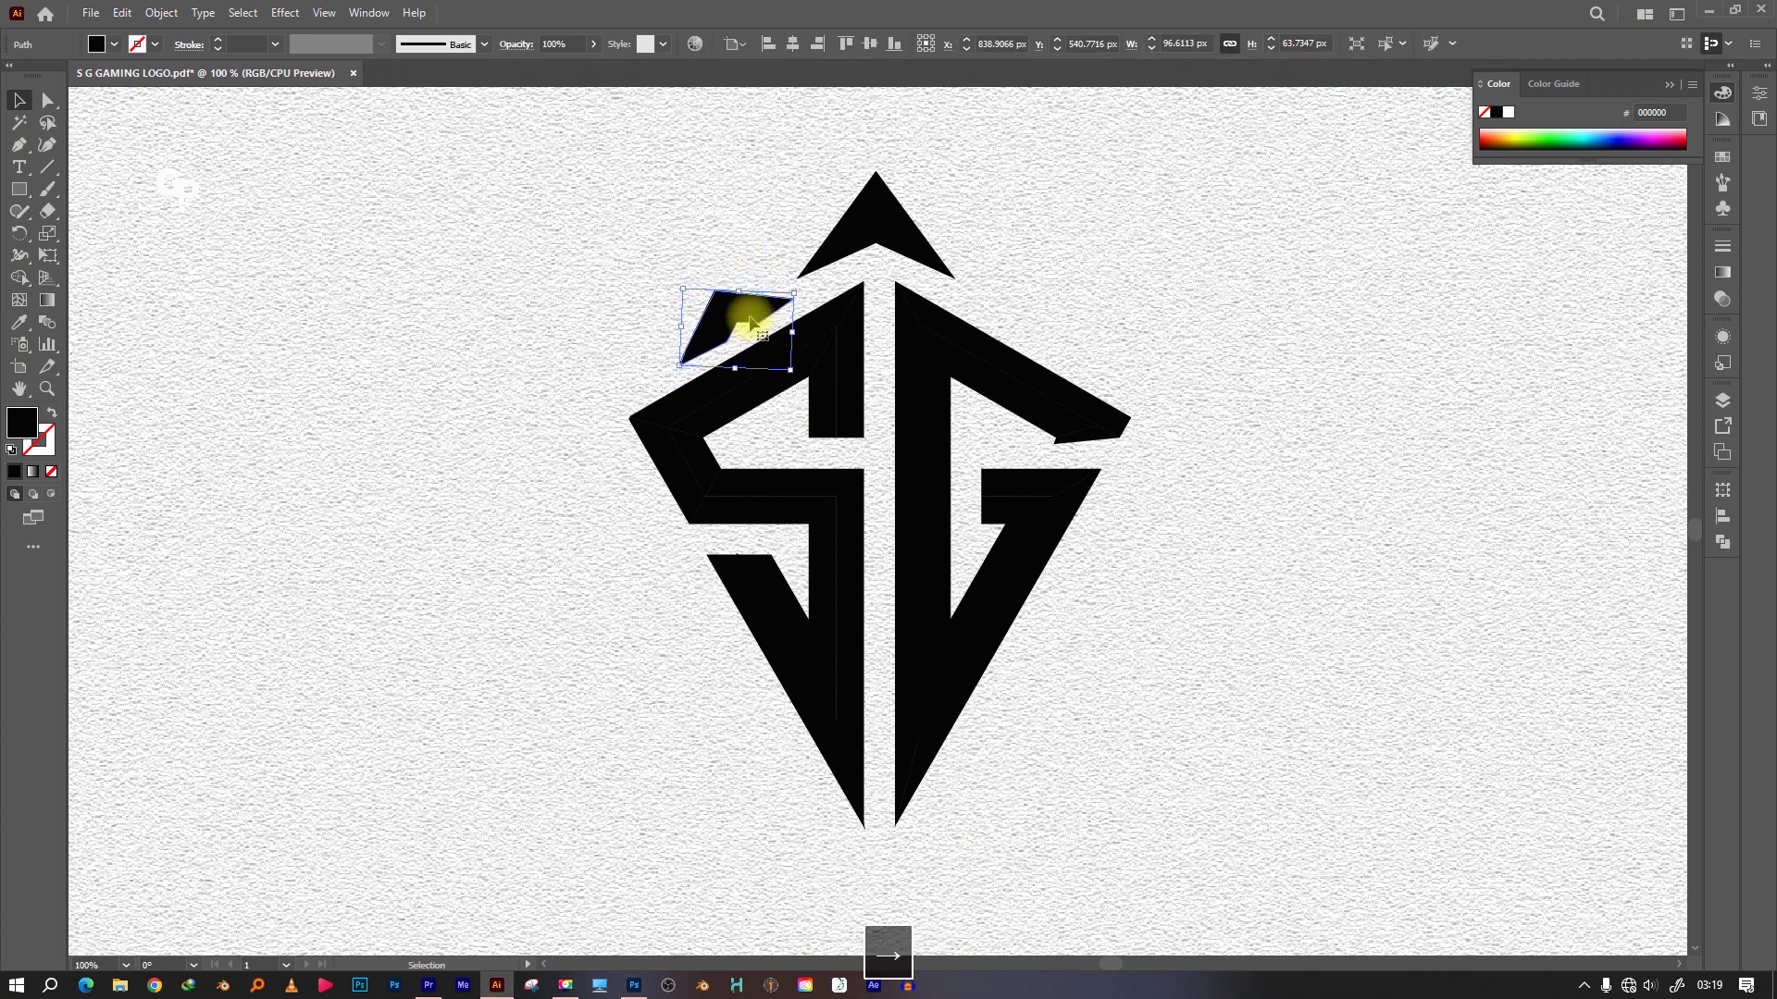
Shrink the top arrow slightly about its centre
click(888, 241)
drag(955, 277, 941, 268)
click(1051, 283)
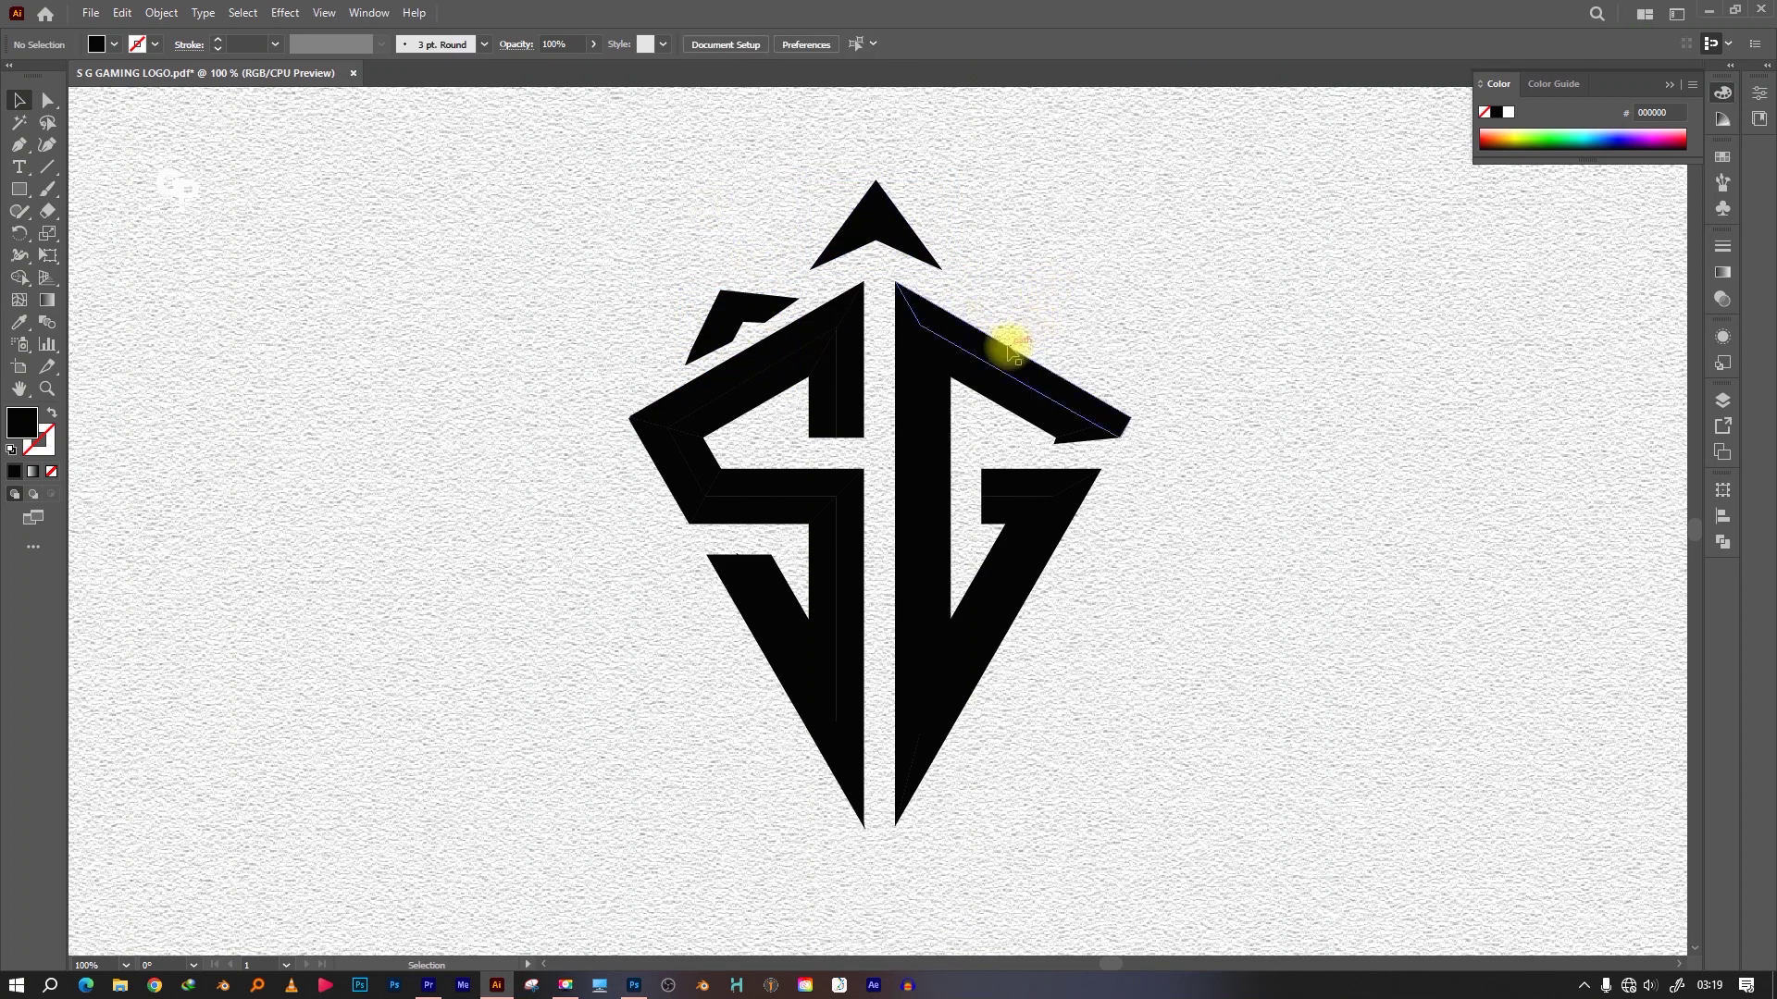
Draw a small black triangle left of the first shard above the S's corner
click(720, 295)
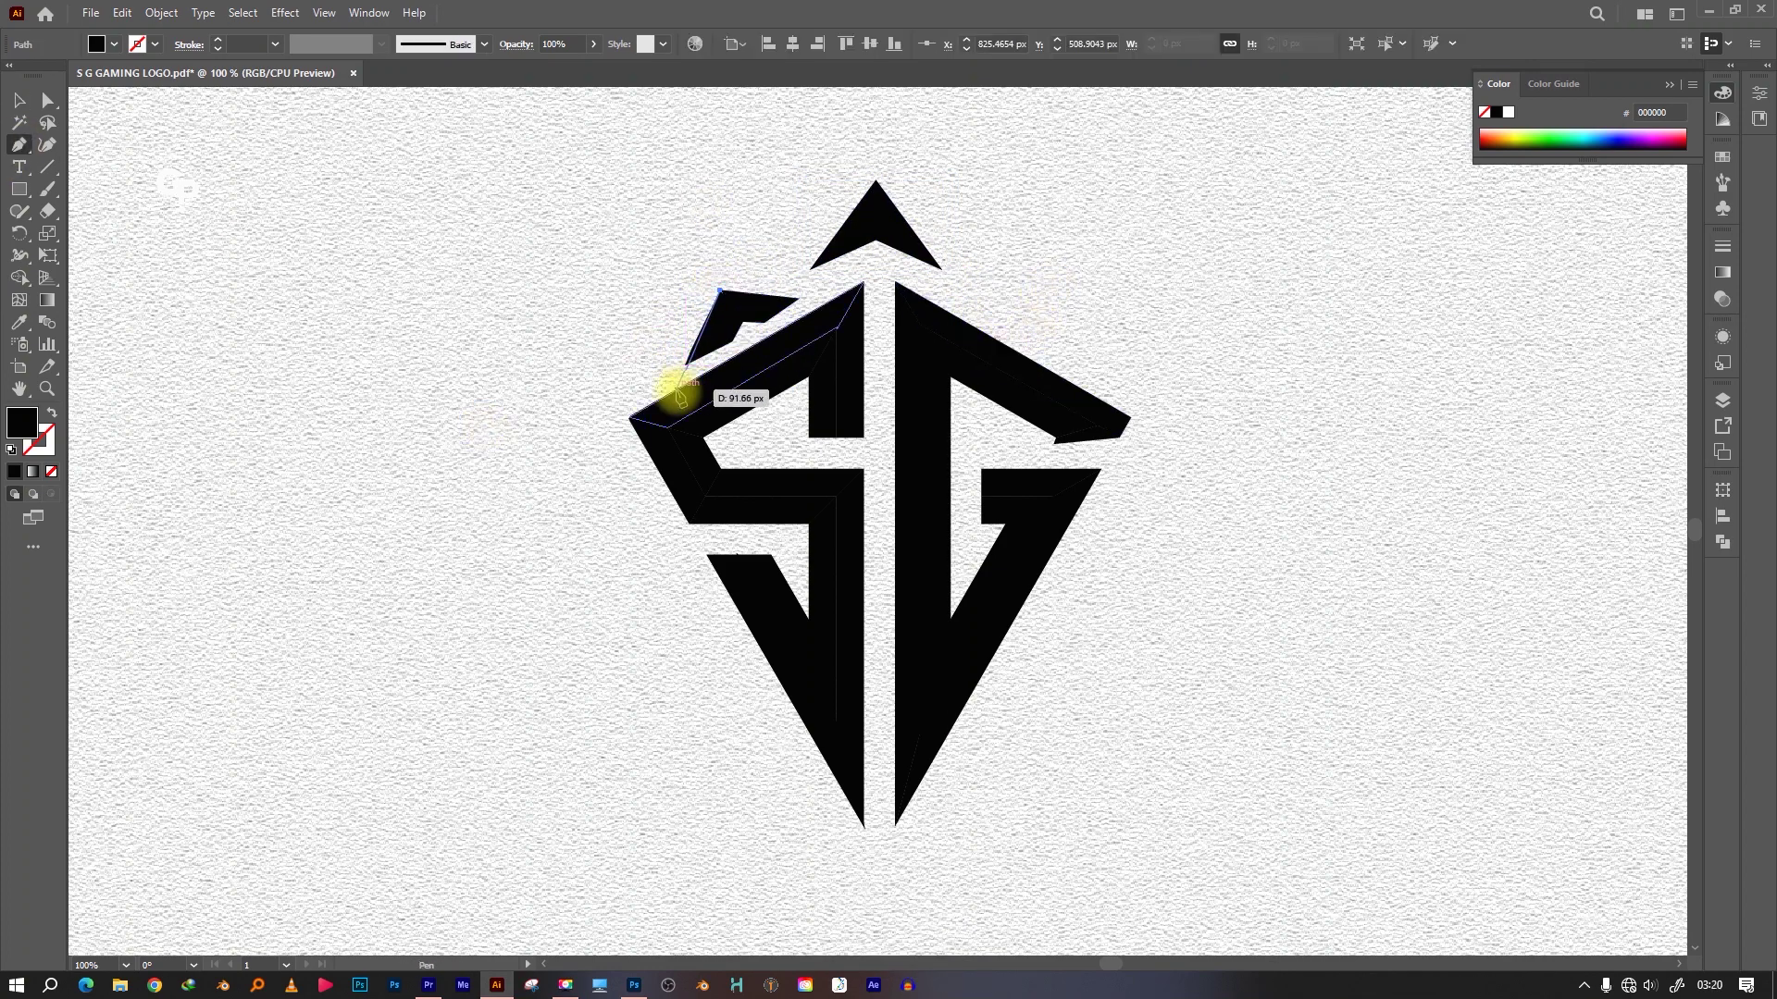
key(ctrl+z)
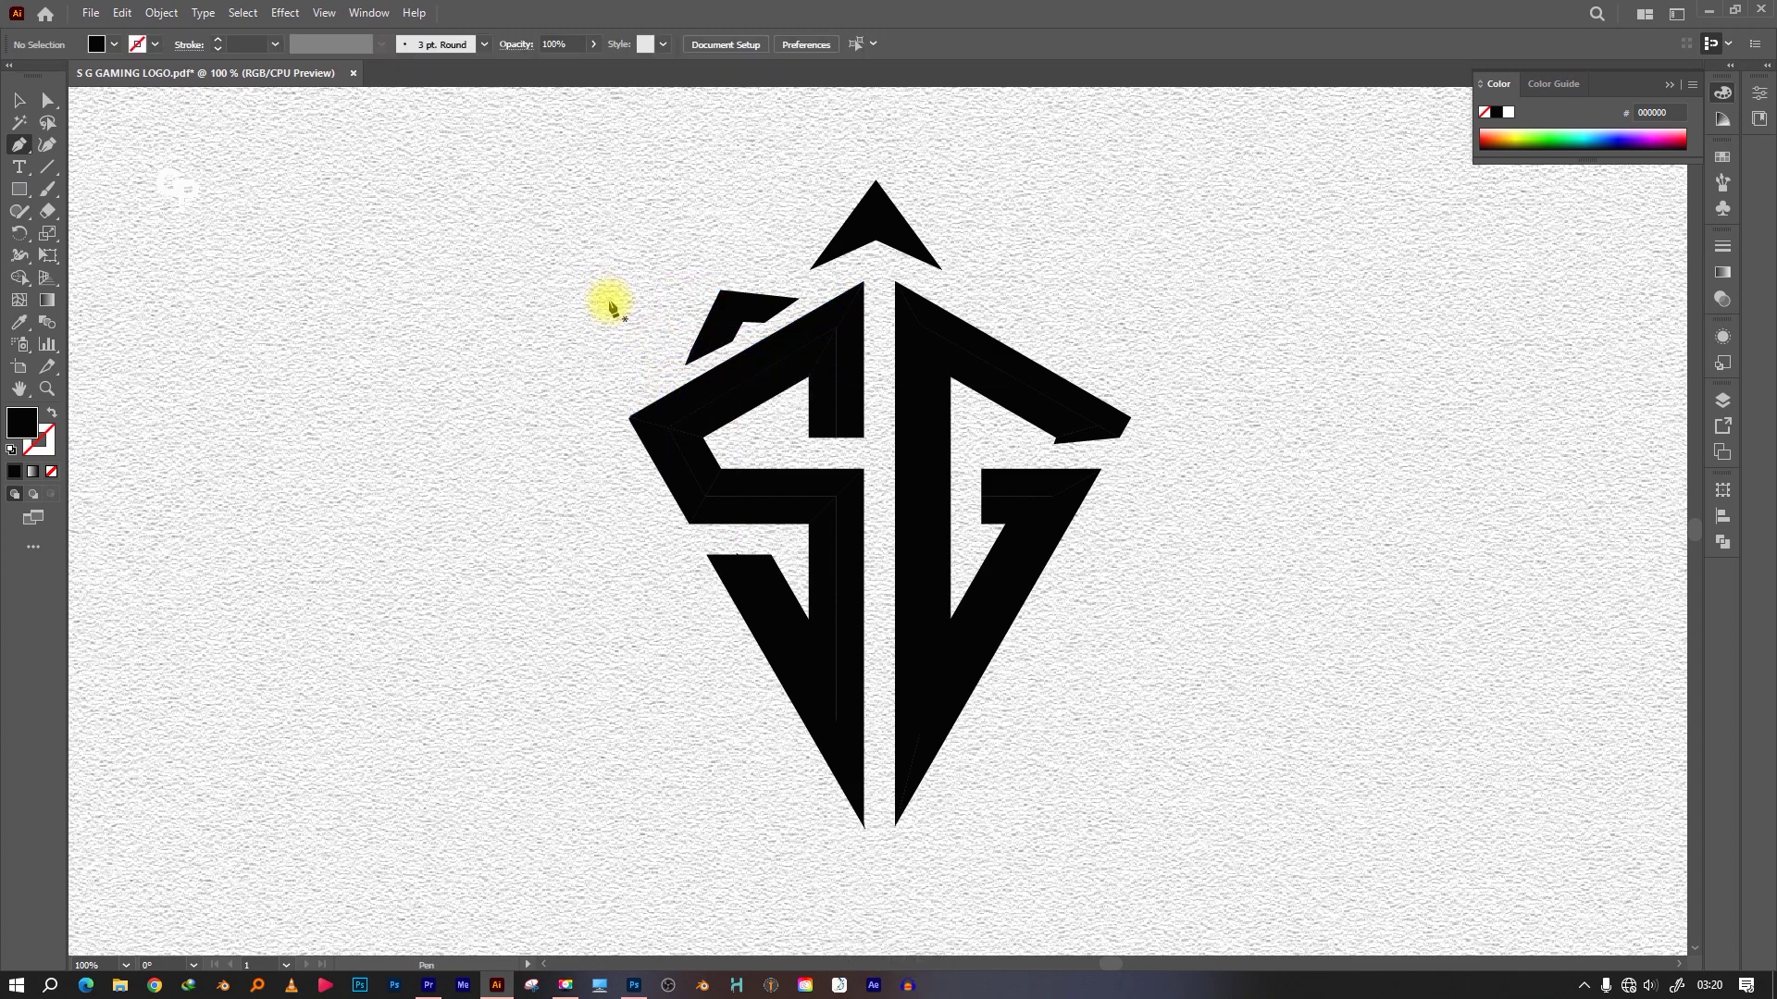
click(607, 290)
click(666, 337)
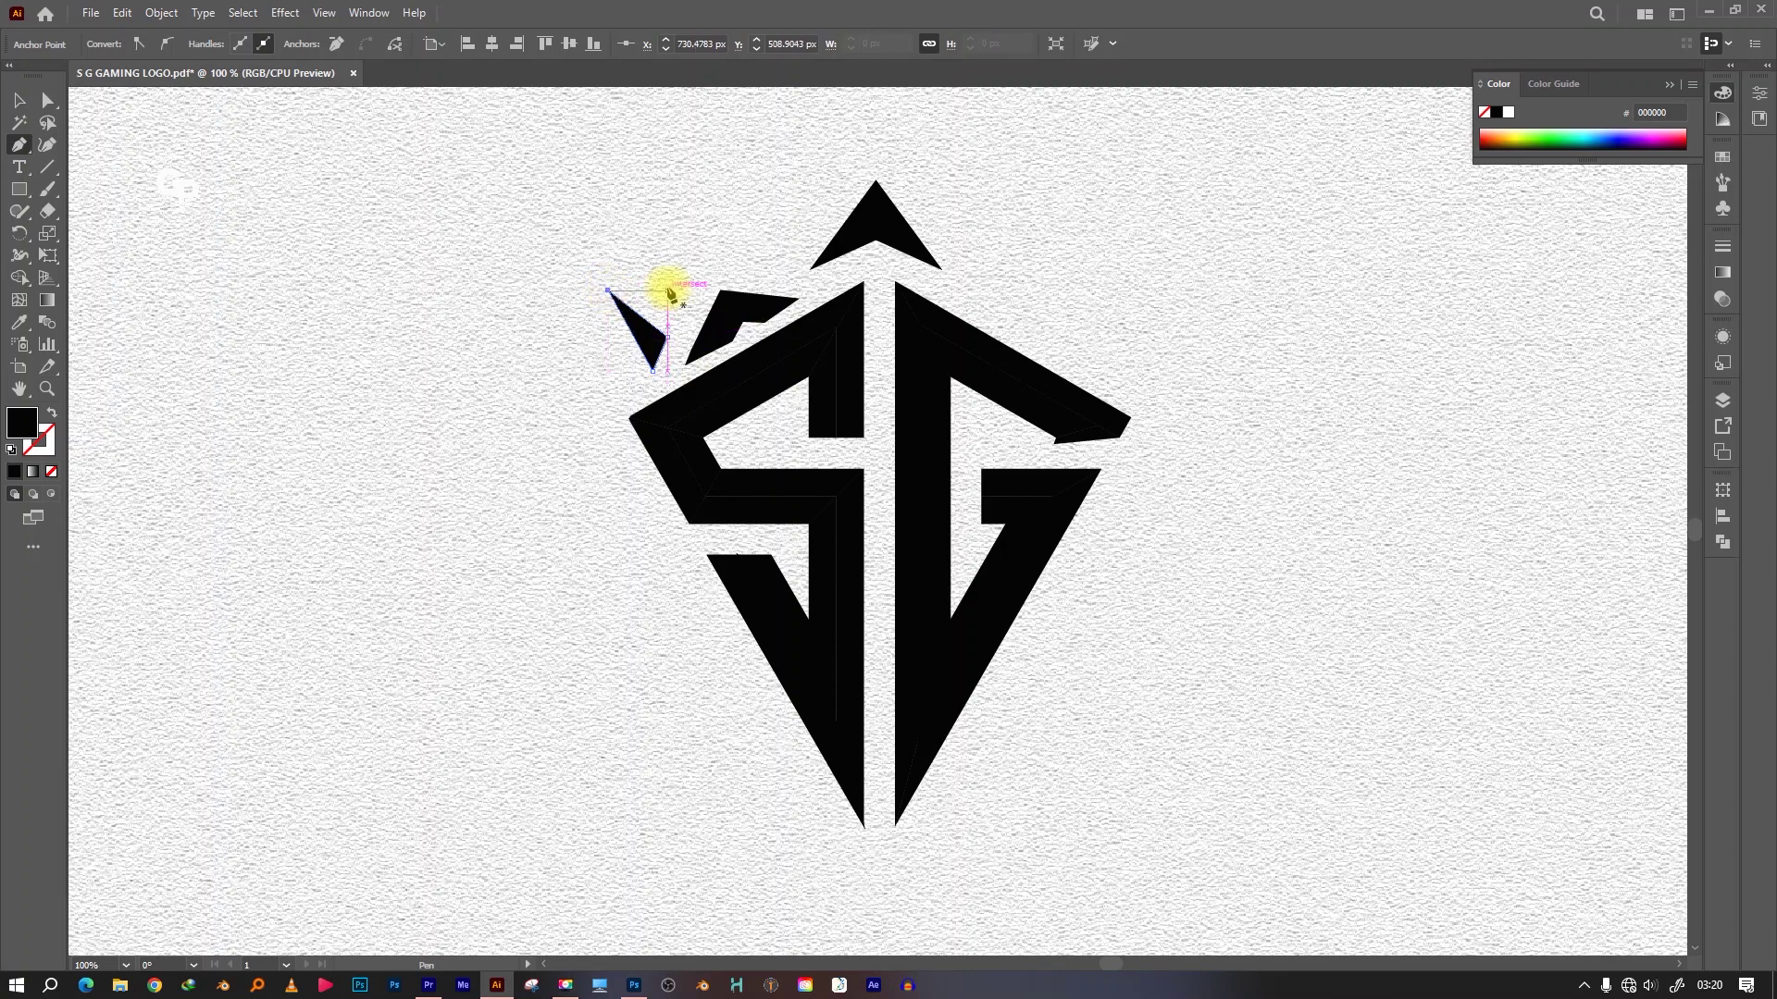
mouse_move(643, 289)
mouse_down()
mouse_move(683, 317)
mouse_move(682, 369)
mouse_up()
click(22, 99)
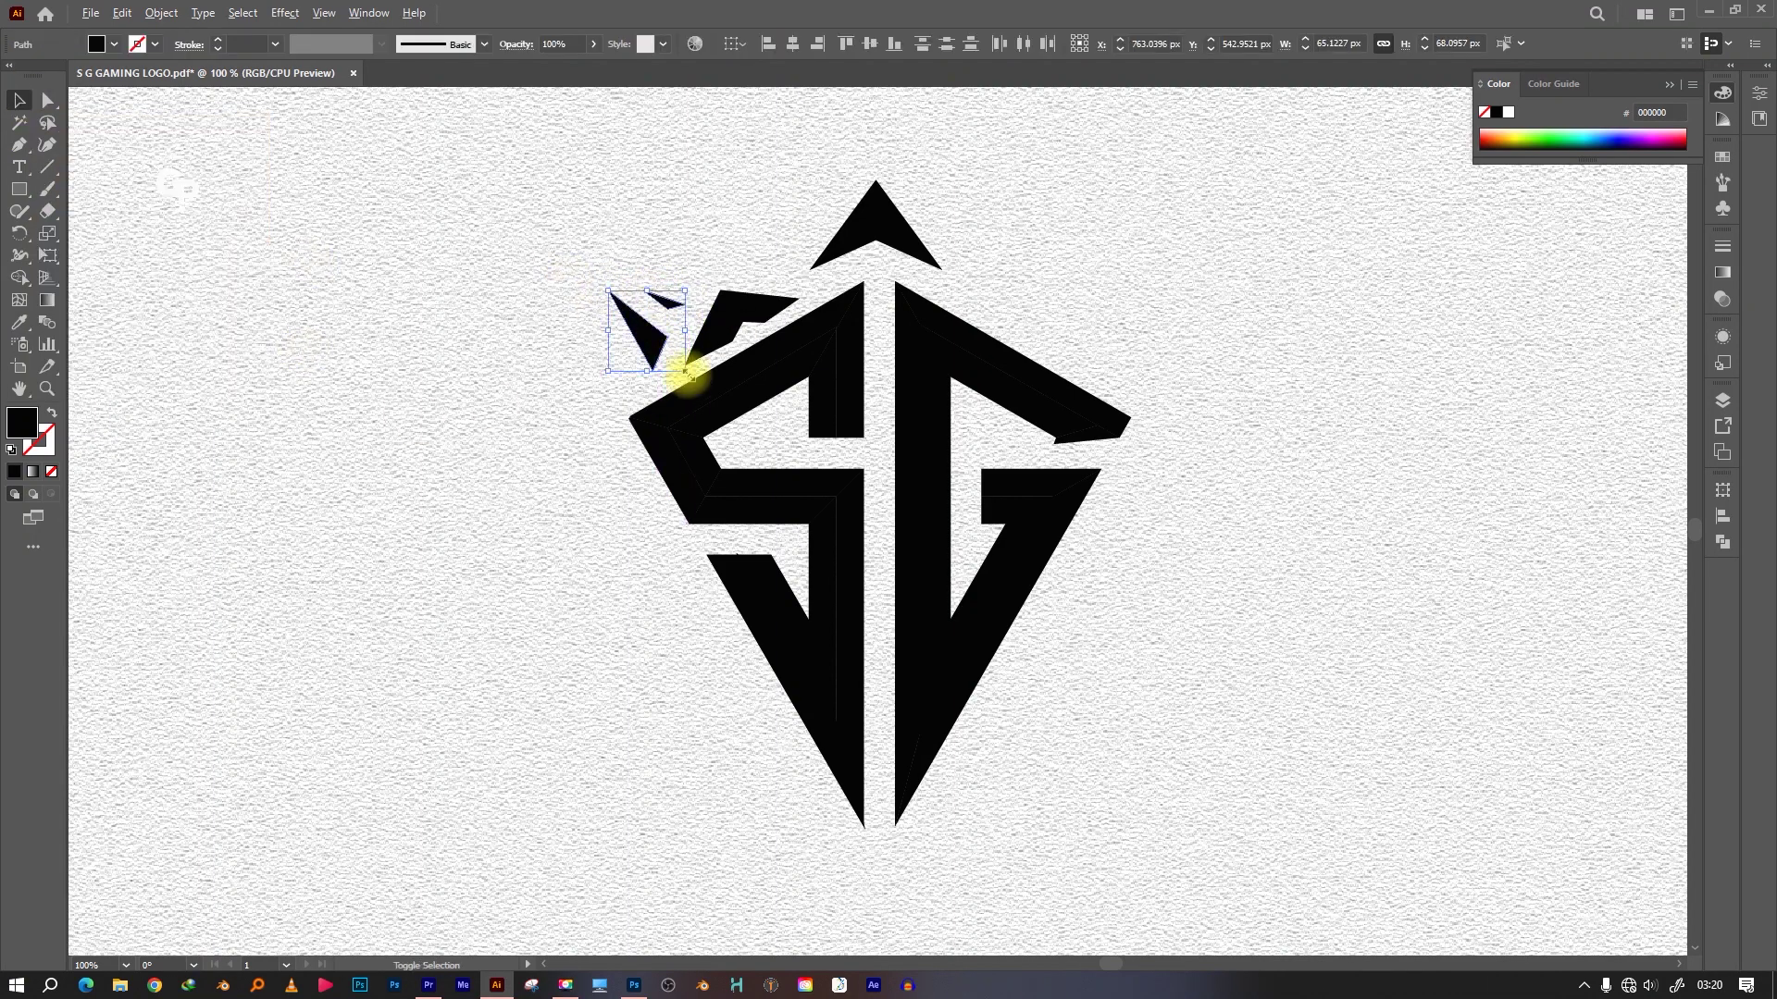
click(604, 398)
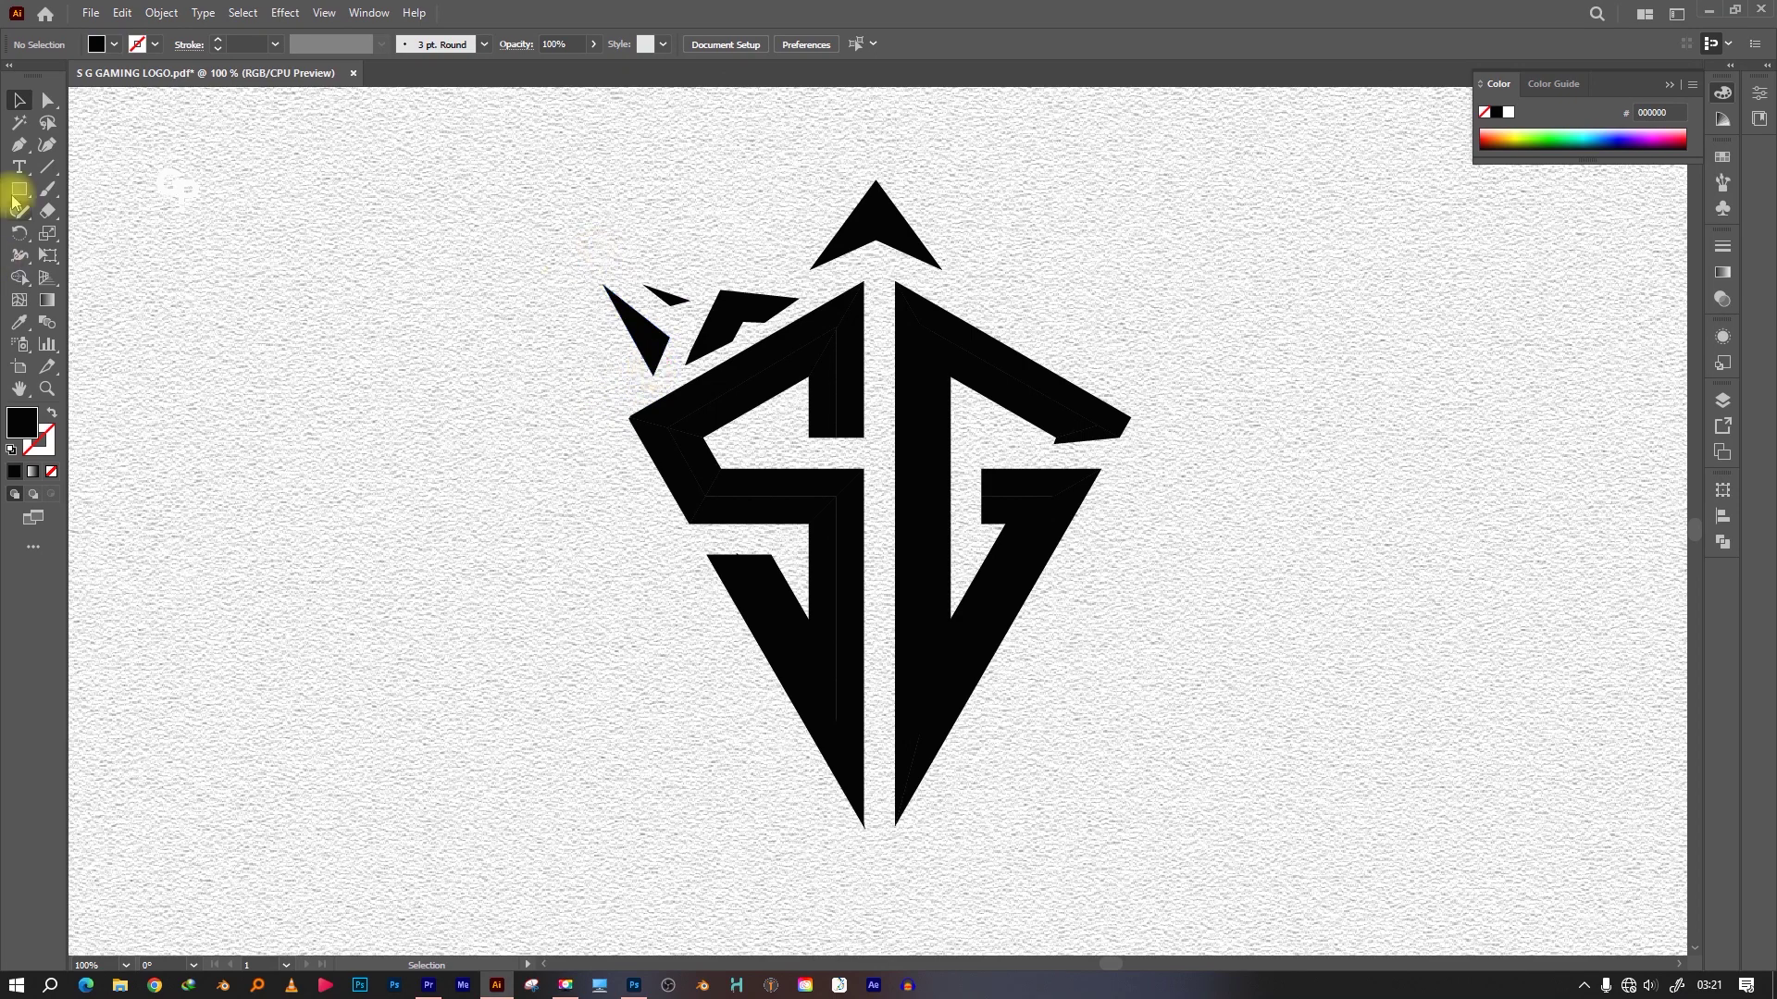
Add a small sliver beside the triangle tip and refine the triangles with Shape Builder
drag(654, 360, 597, 385)
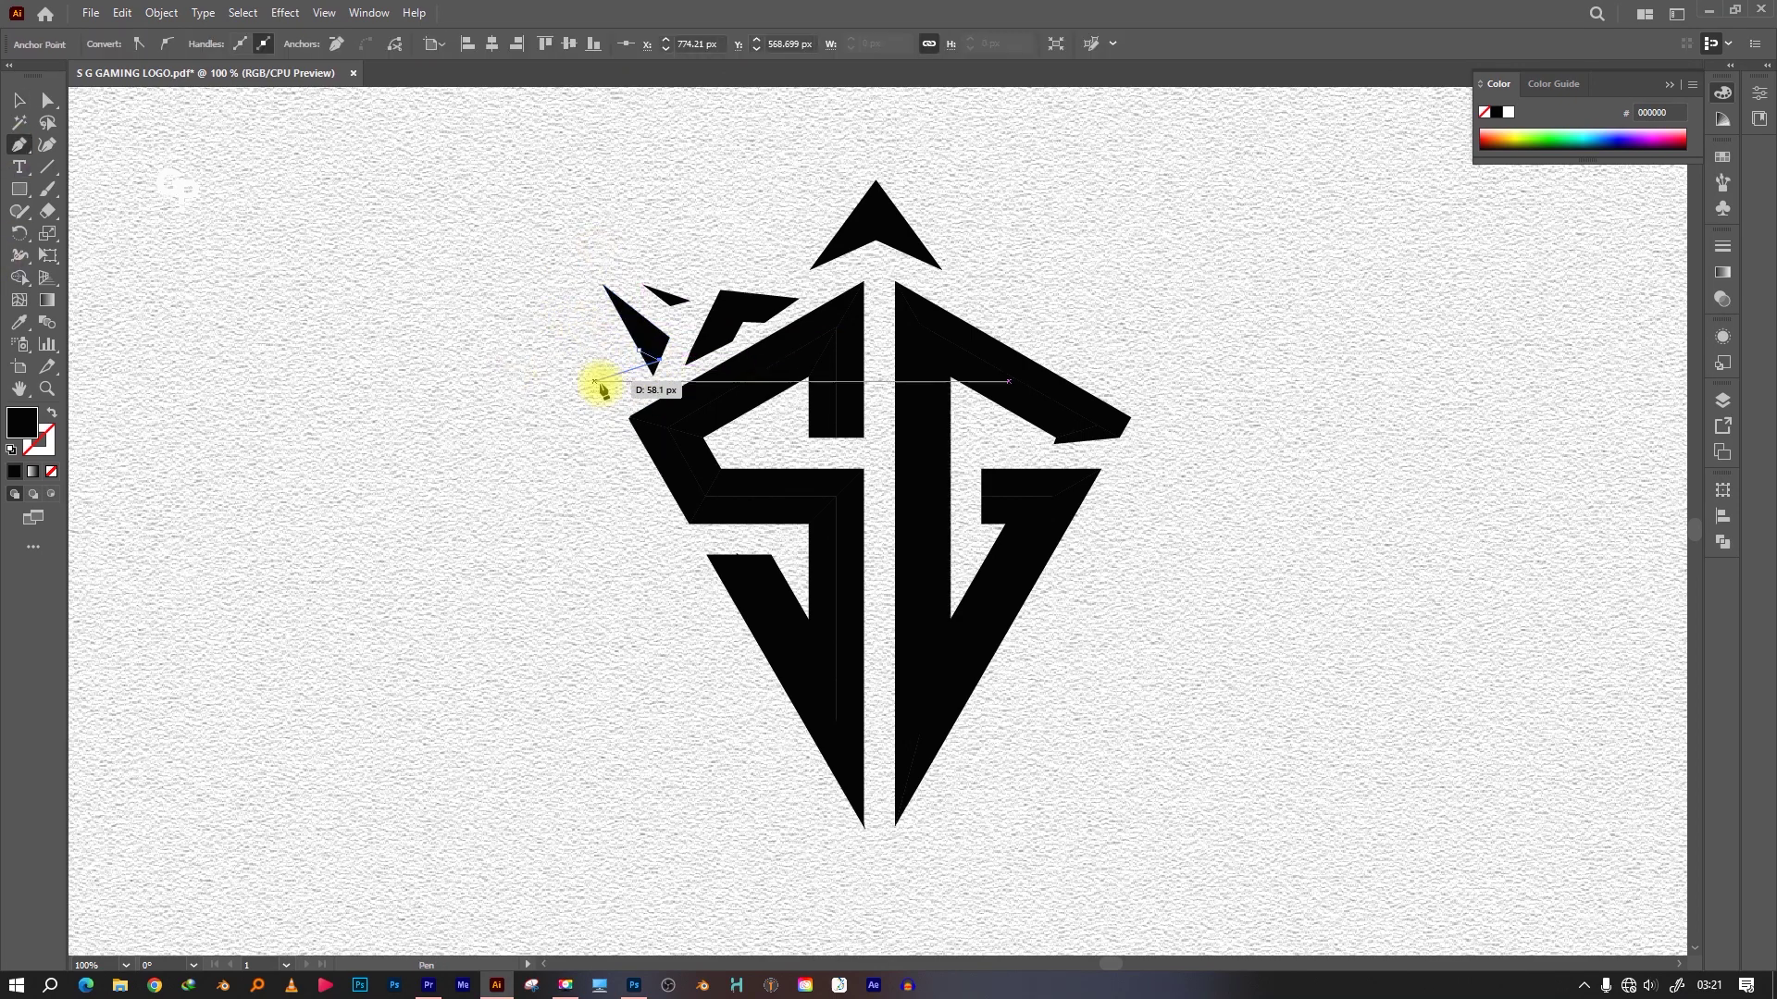
click(638, 324)
click(18, 278)
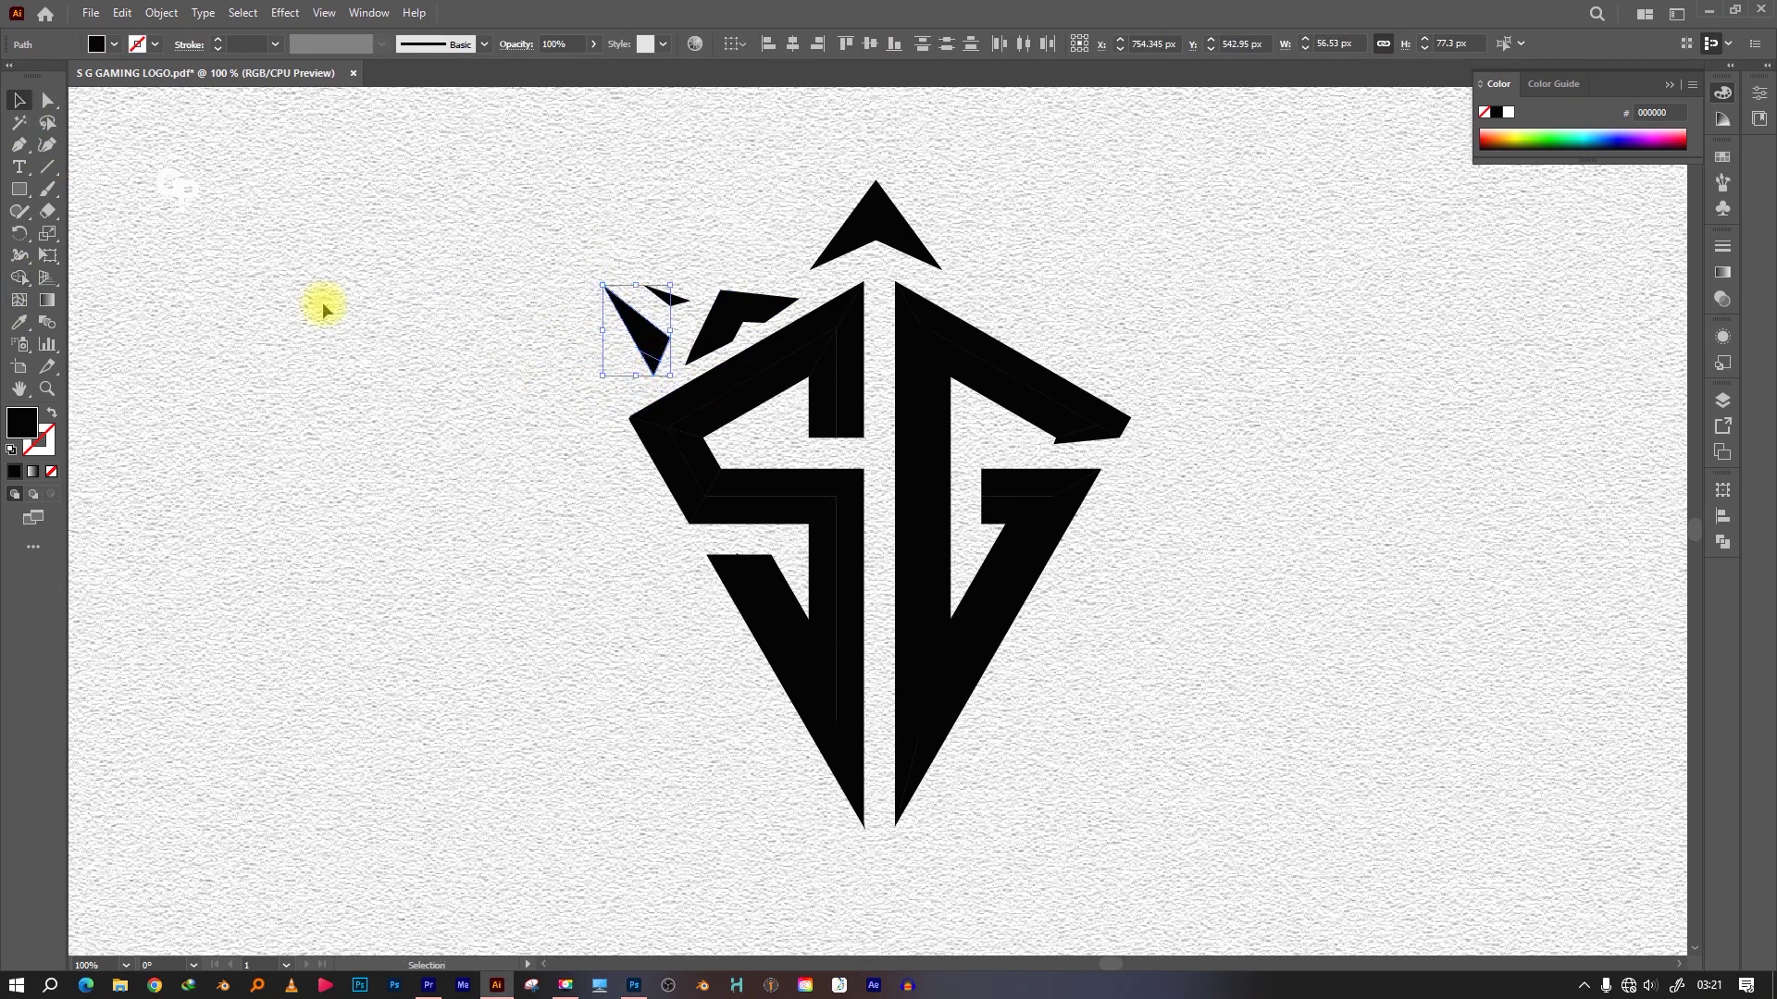
click(507, 419)
key(a)
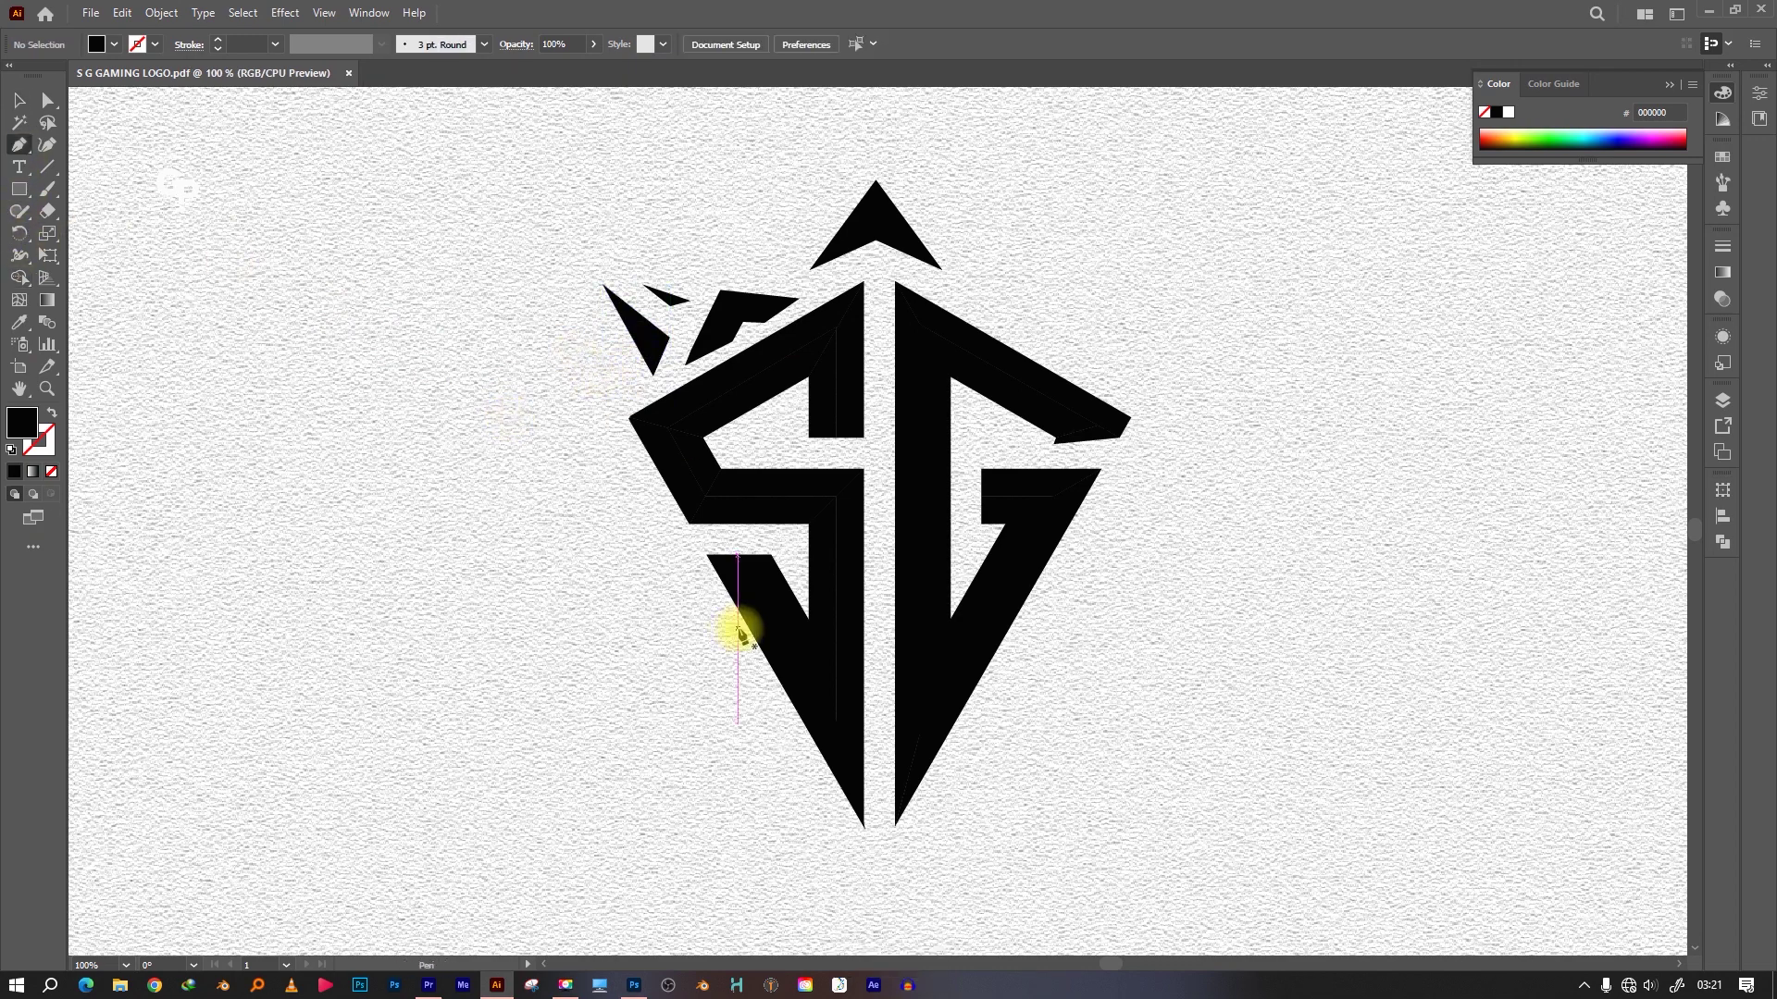
Draw a long thin triangular sliver along the S's lower-left edge
click(666, 524)
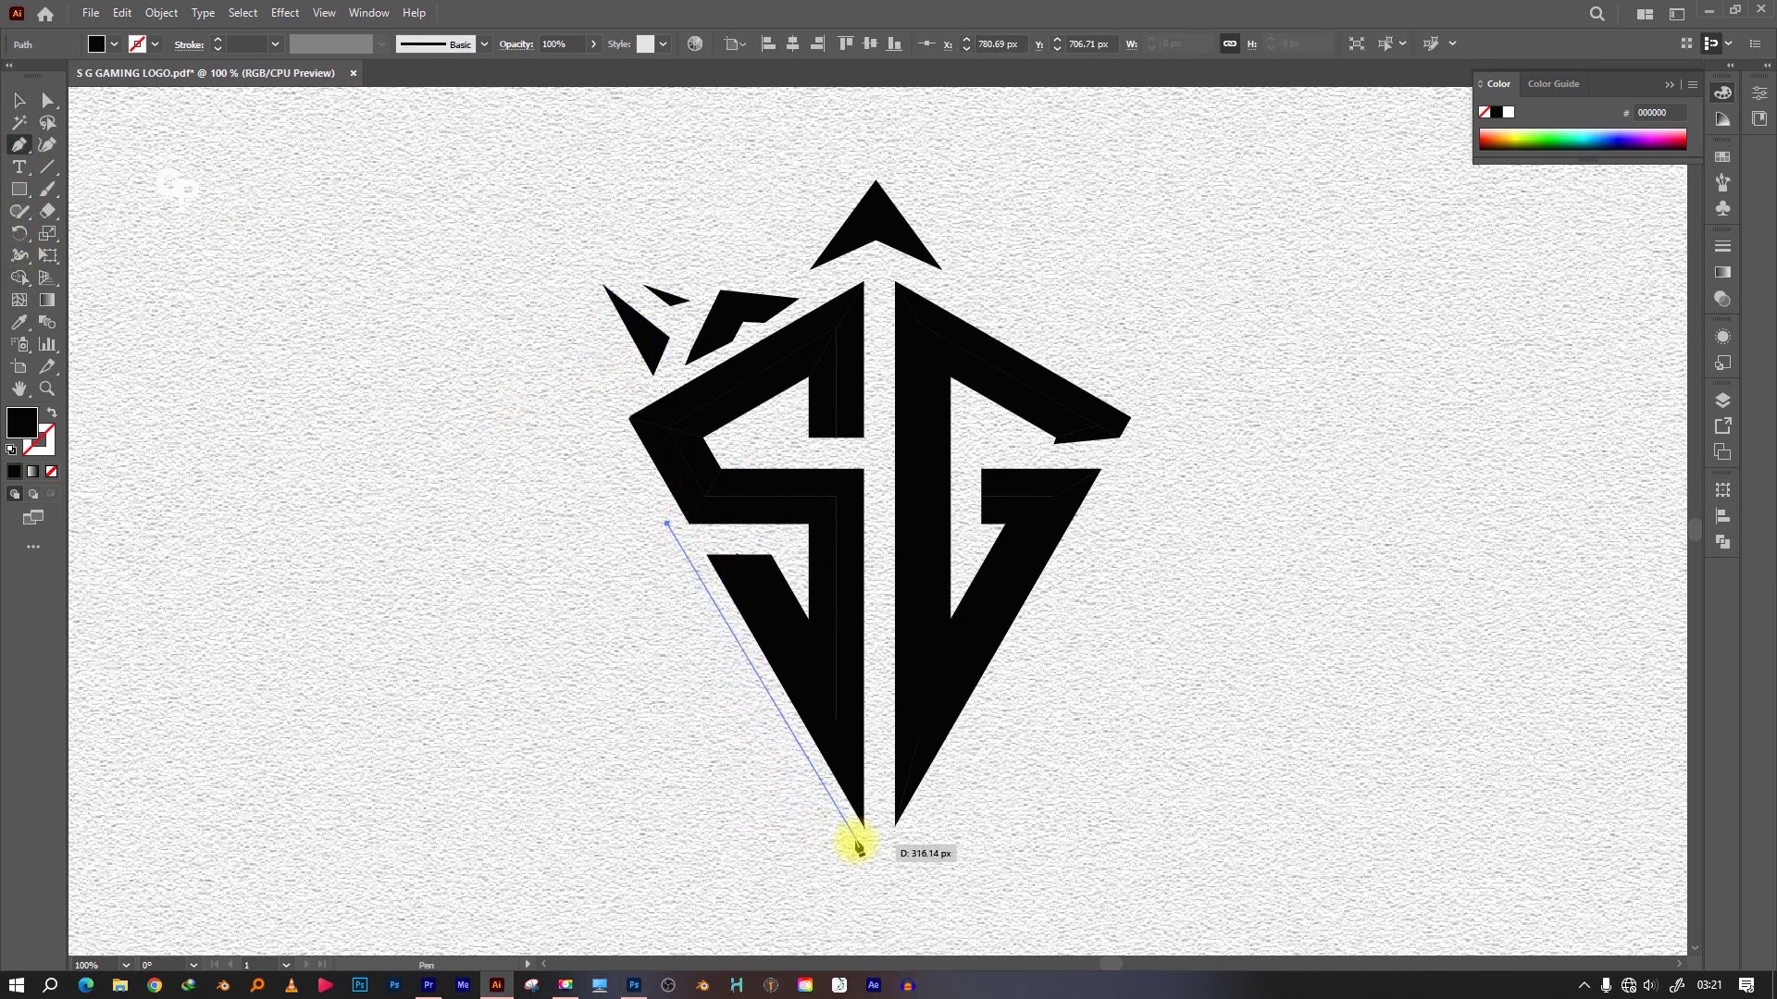
click(827, 800)
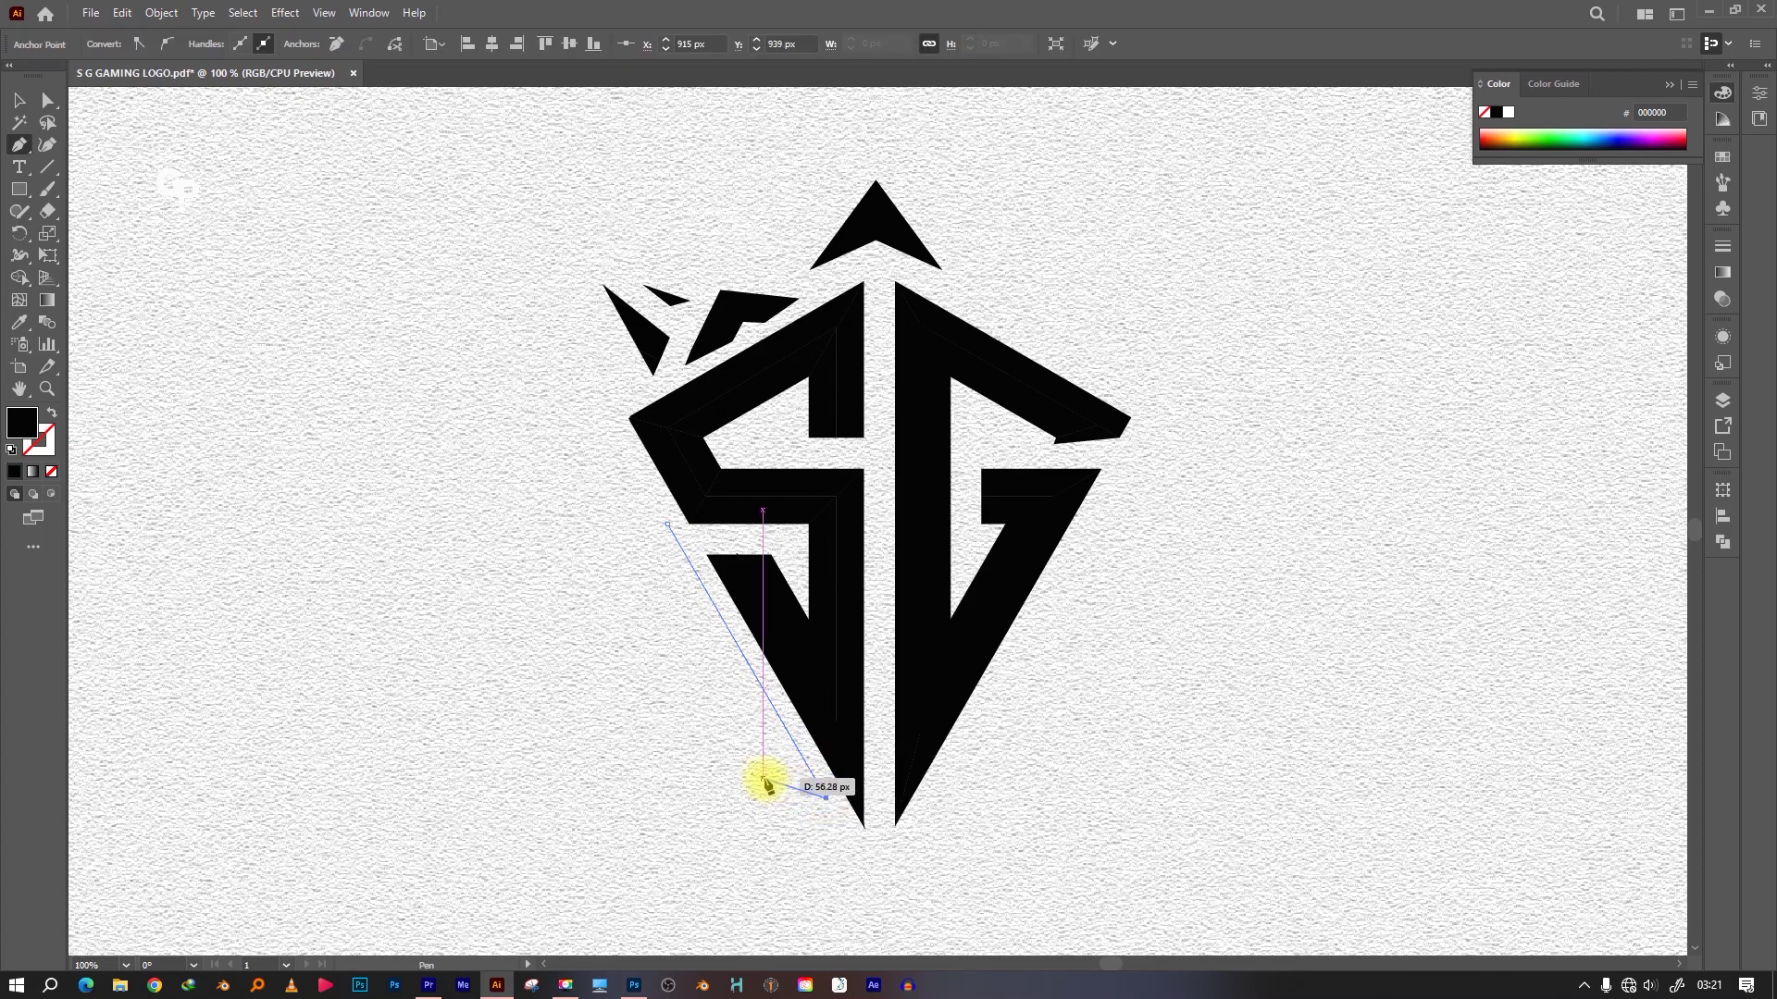
click(762, 761)
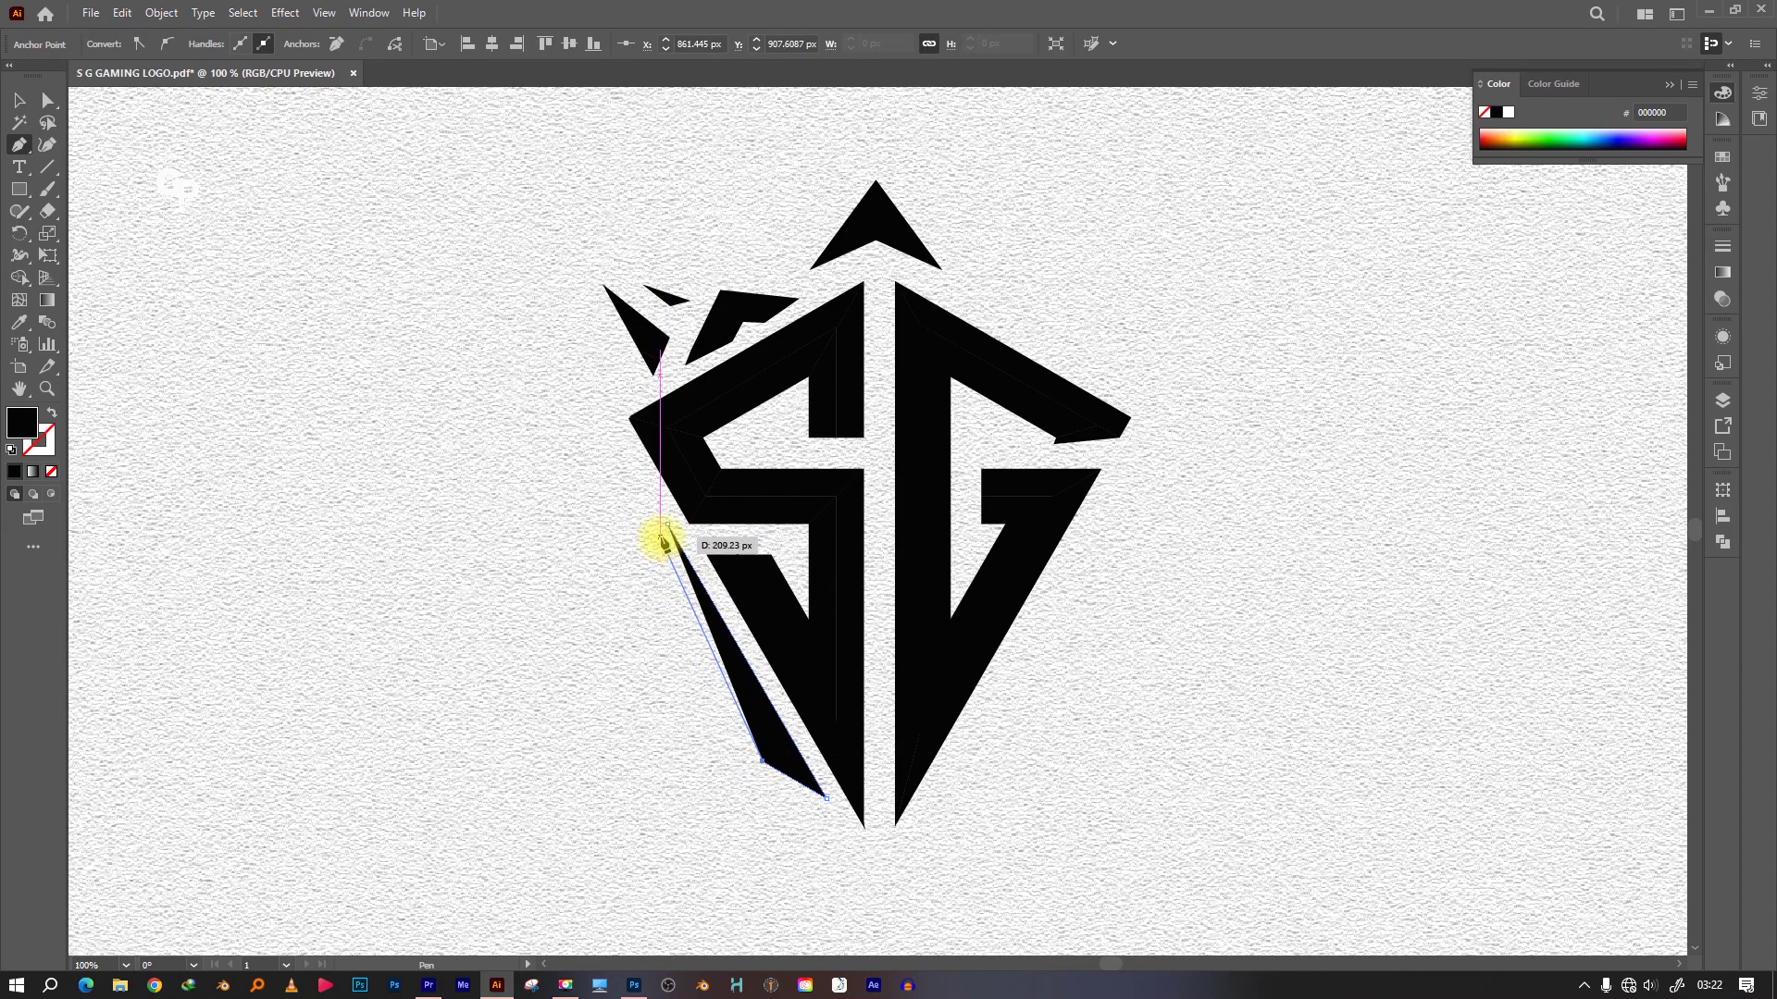
click(19, 99)
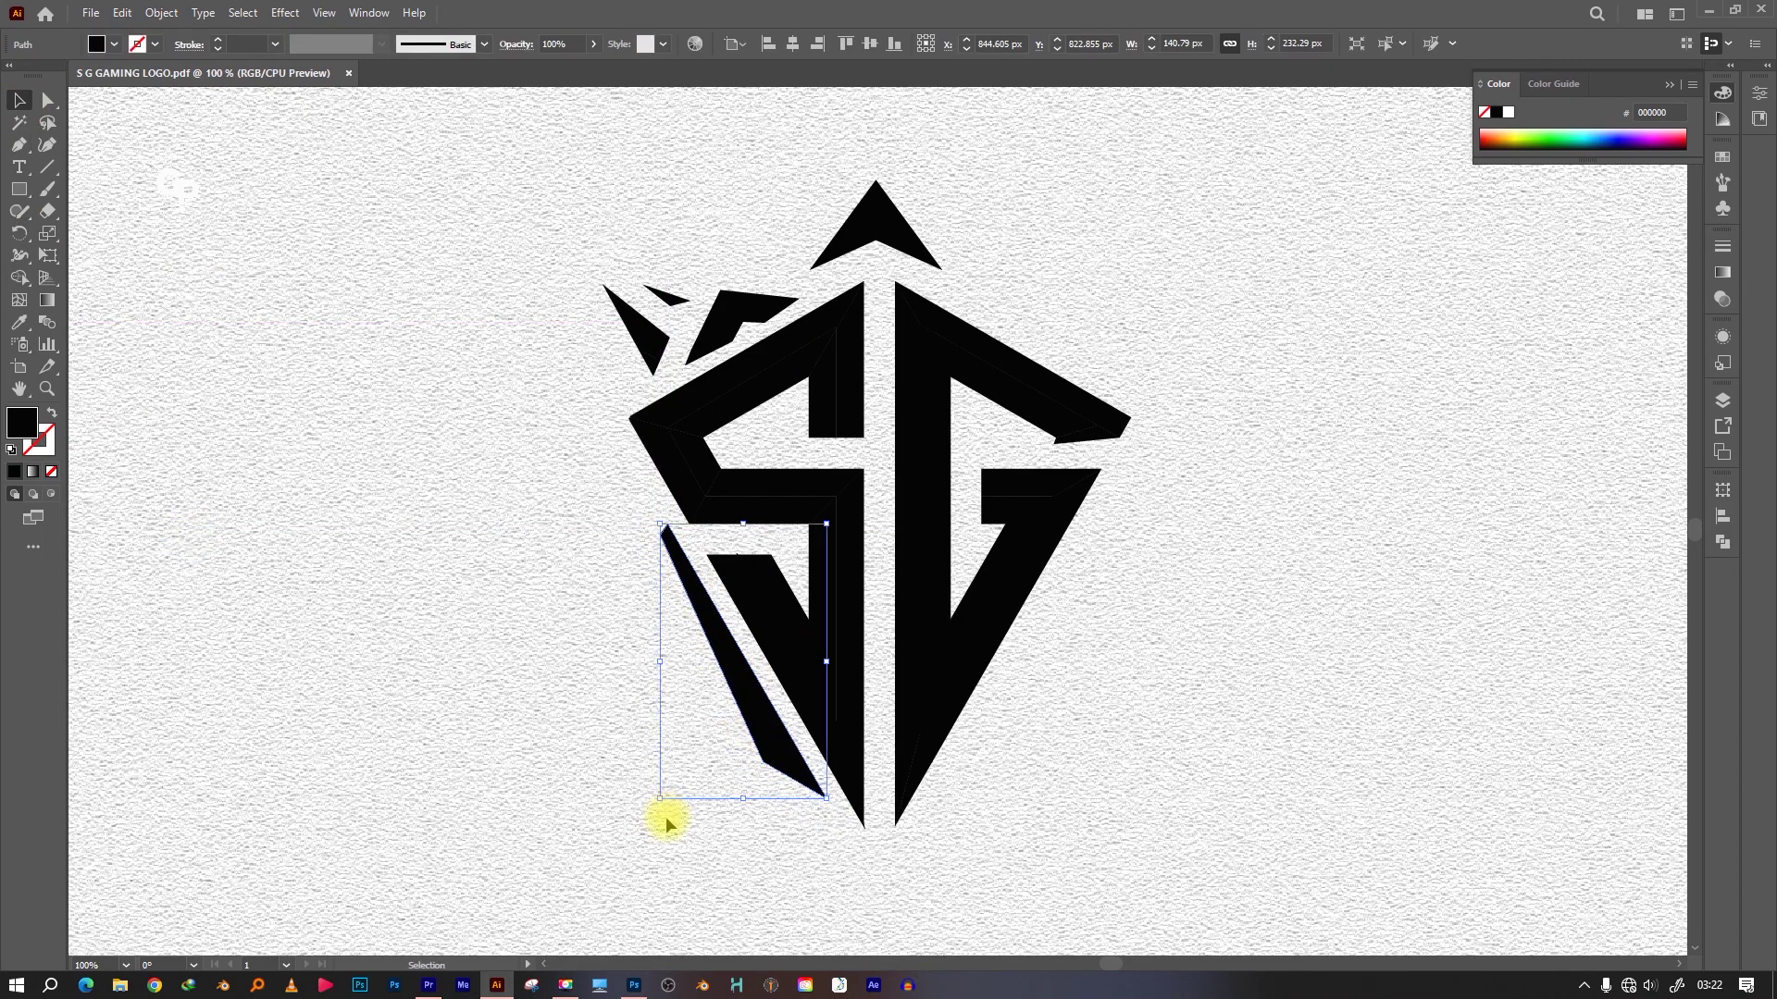
click(303, 623)
click(666, 528)
key(ctrl+z)
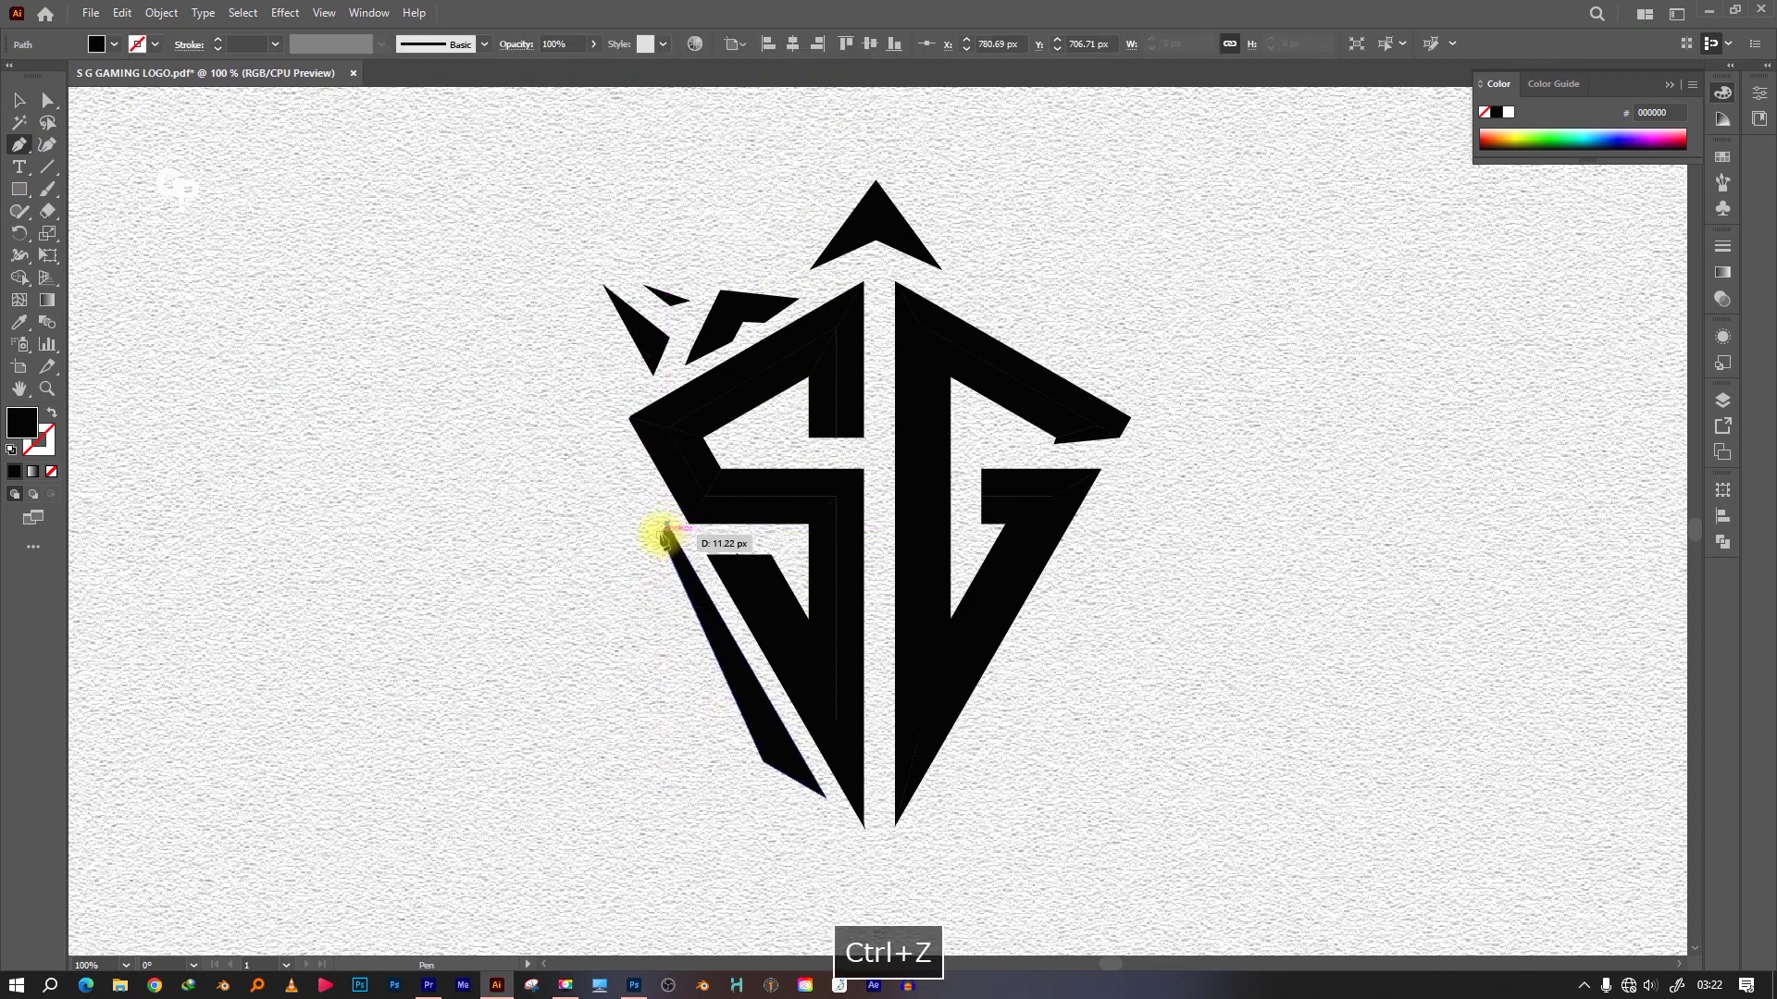
click(667, 527)
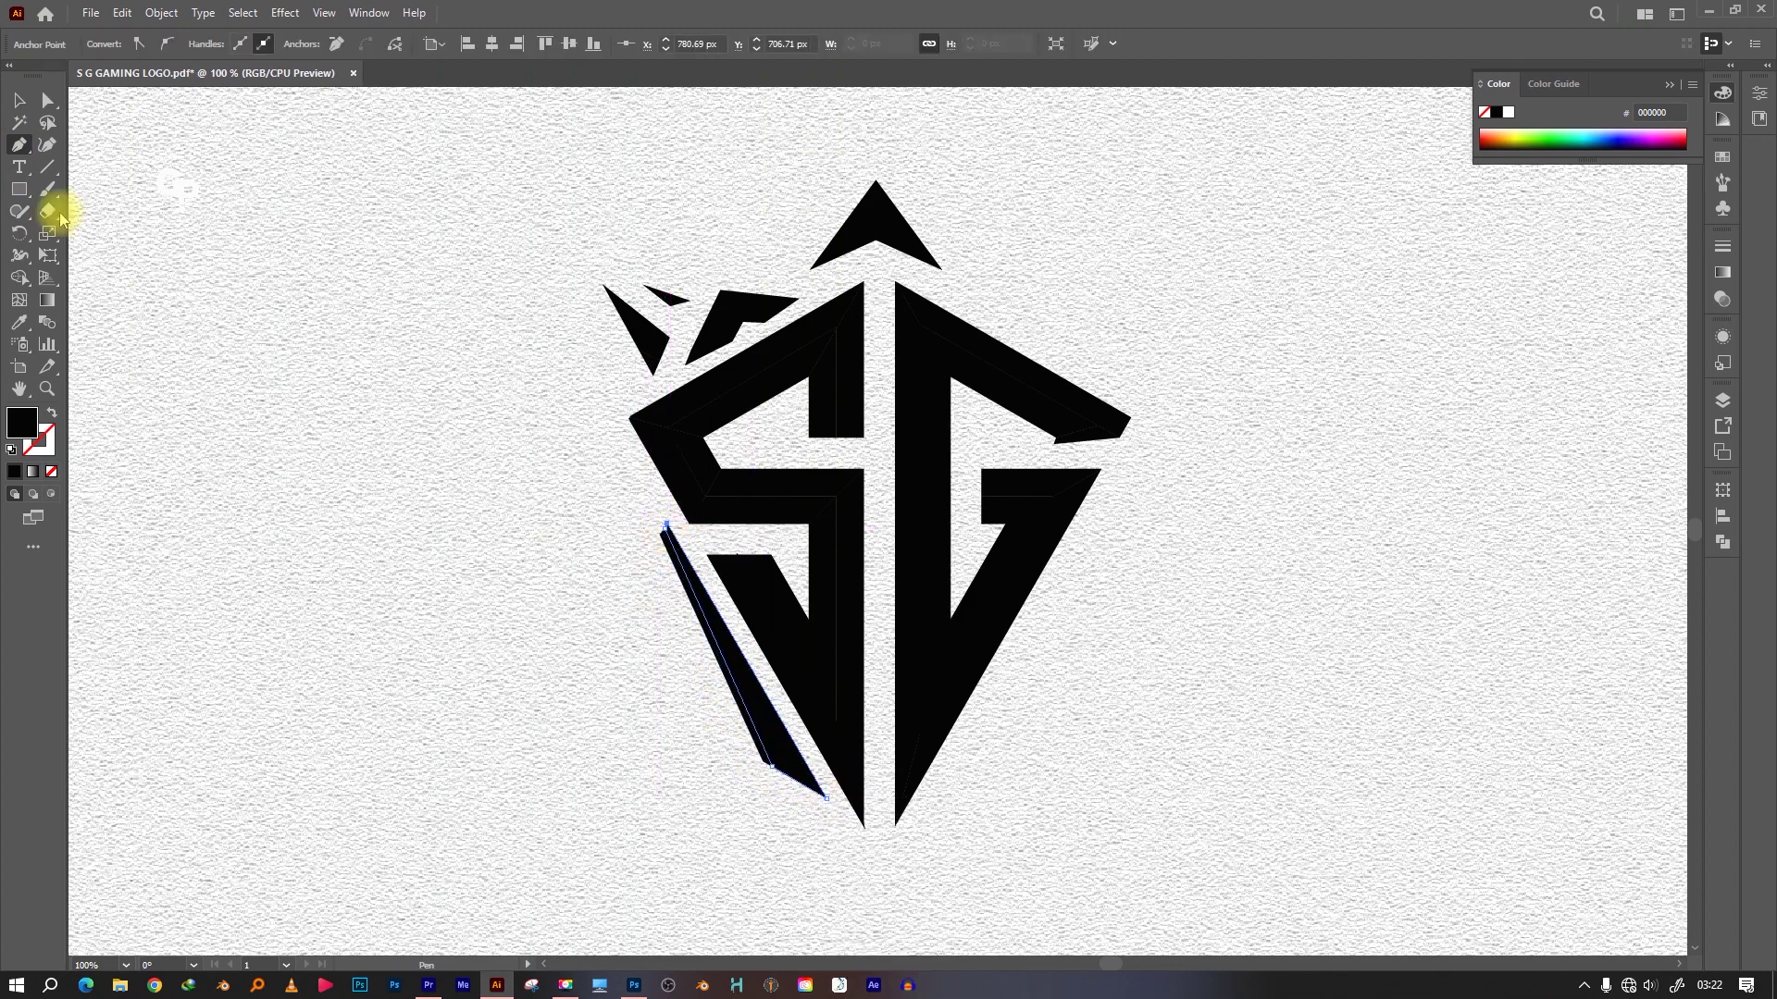
Trim the sliver's excess region away with the Shape Builder
click(19, 99)
drag(652, 518, 833, 814)
key(shift+m)
key(v)
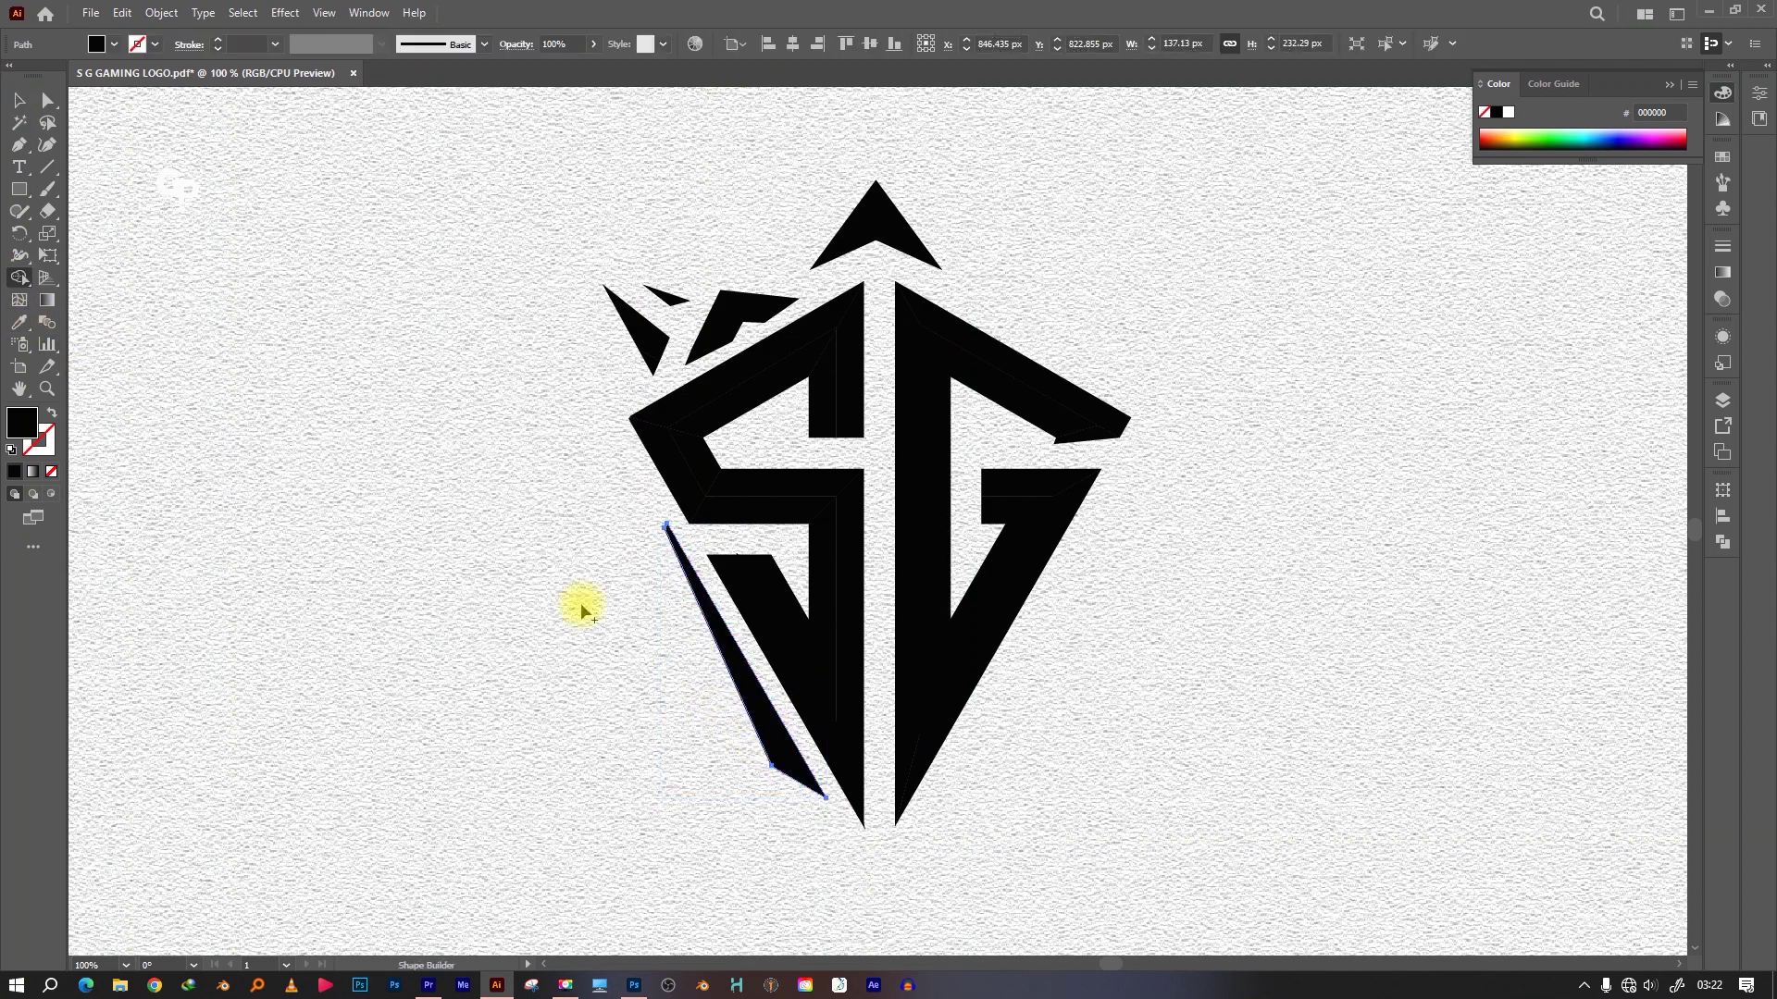
drag(583, 495, 743, 731)
click(743, 689)
Zoom in and nudge the sliver's top anchor point slightly into place
click(49, 99)
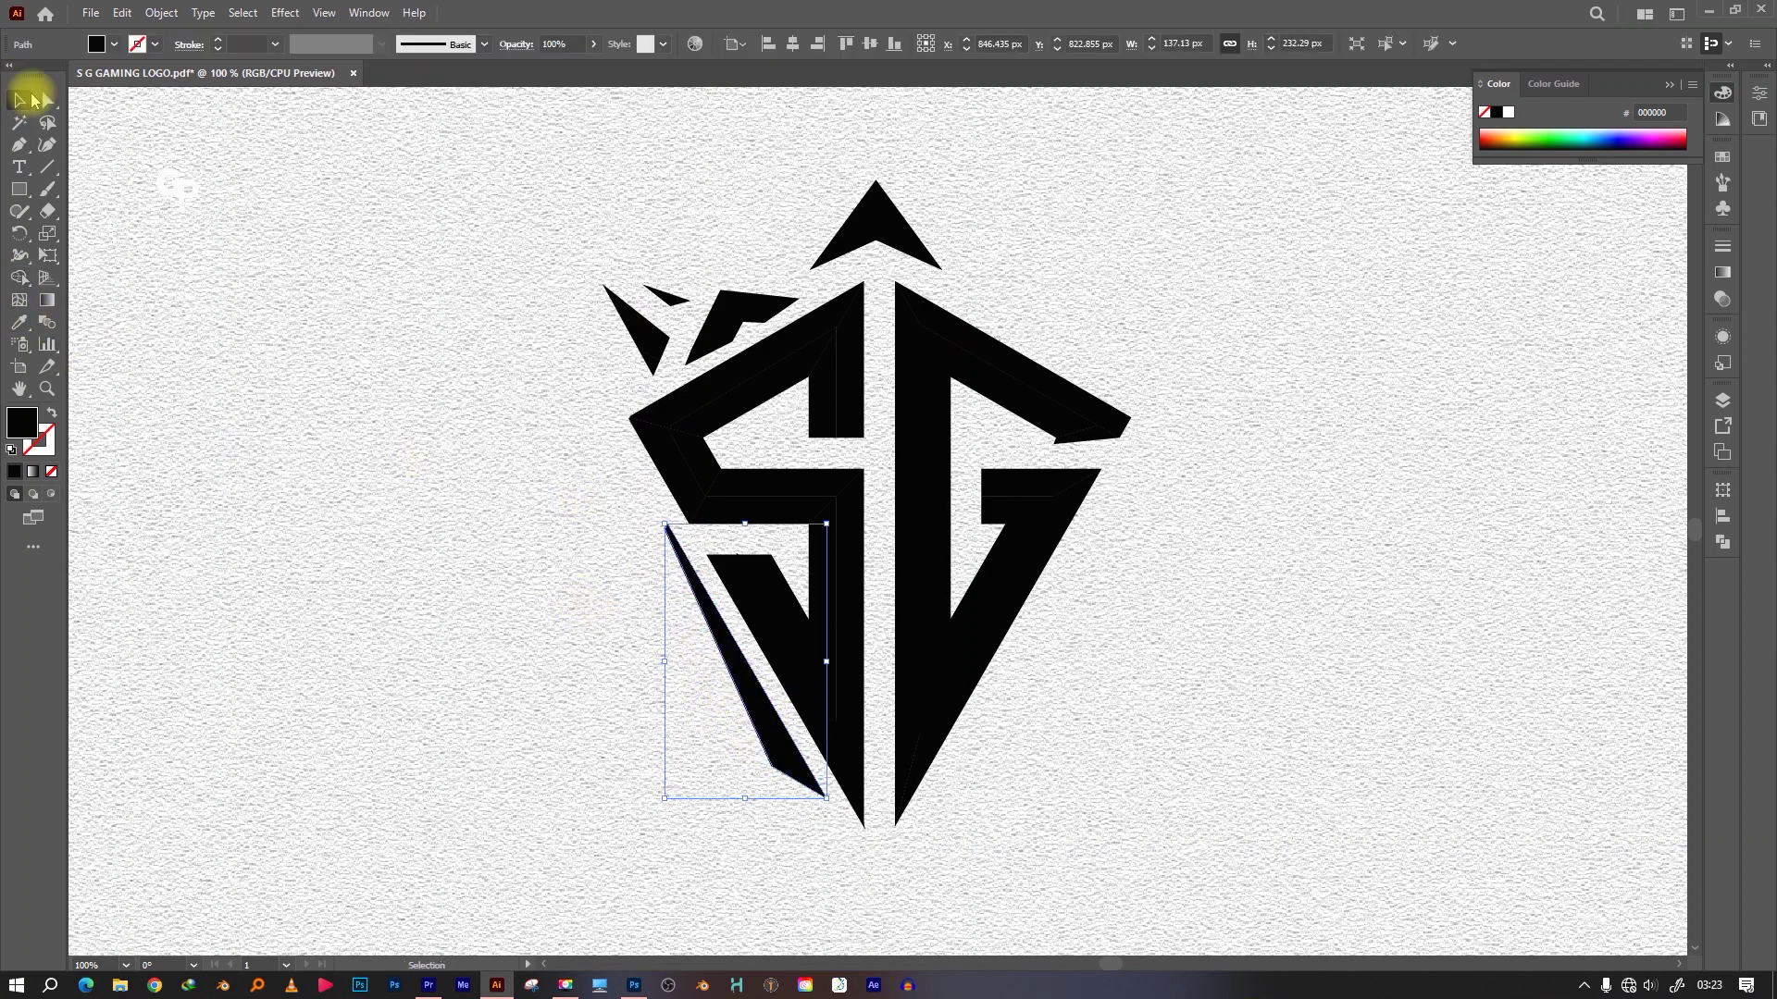
click(654, 515)
key(ctrl+z)
key(ctrl+equal)
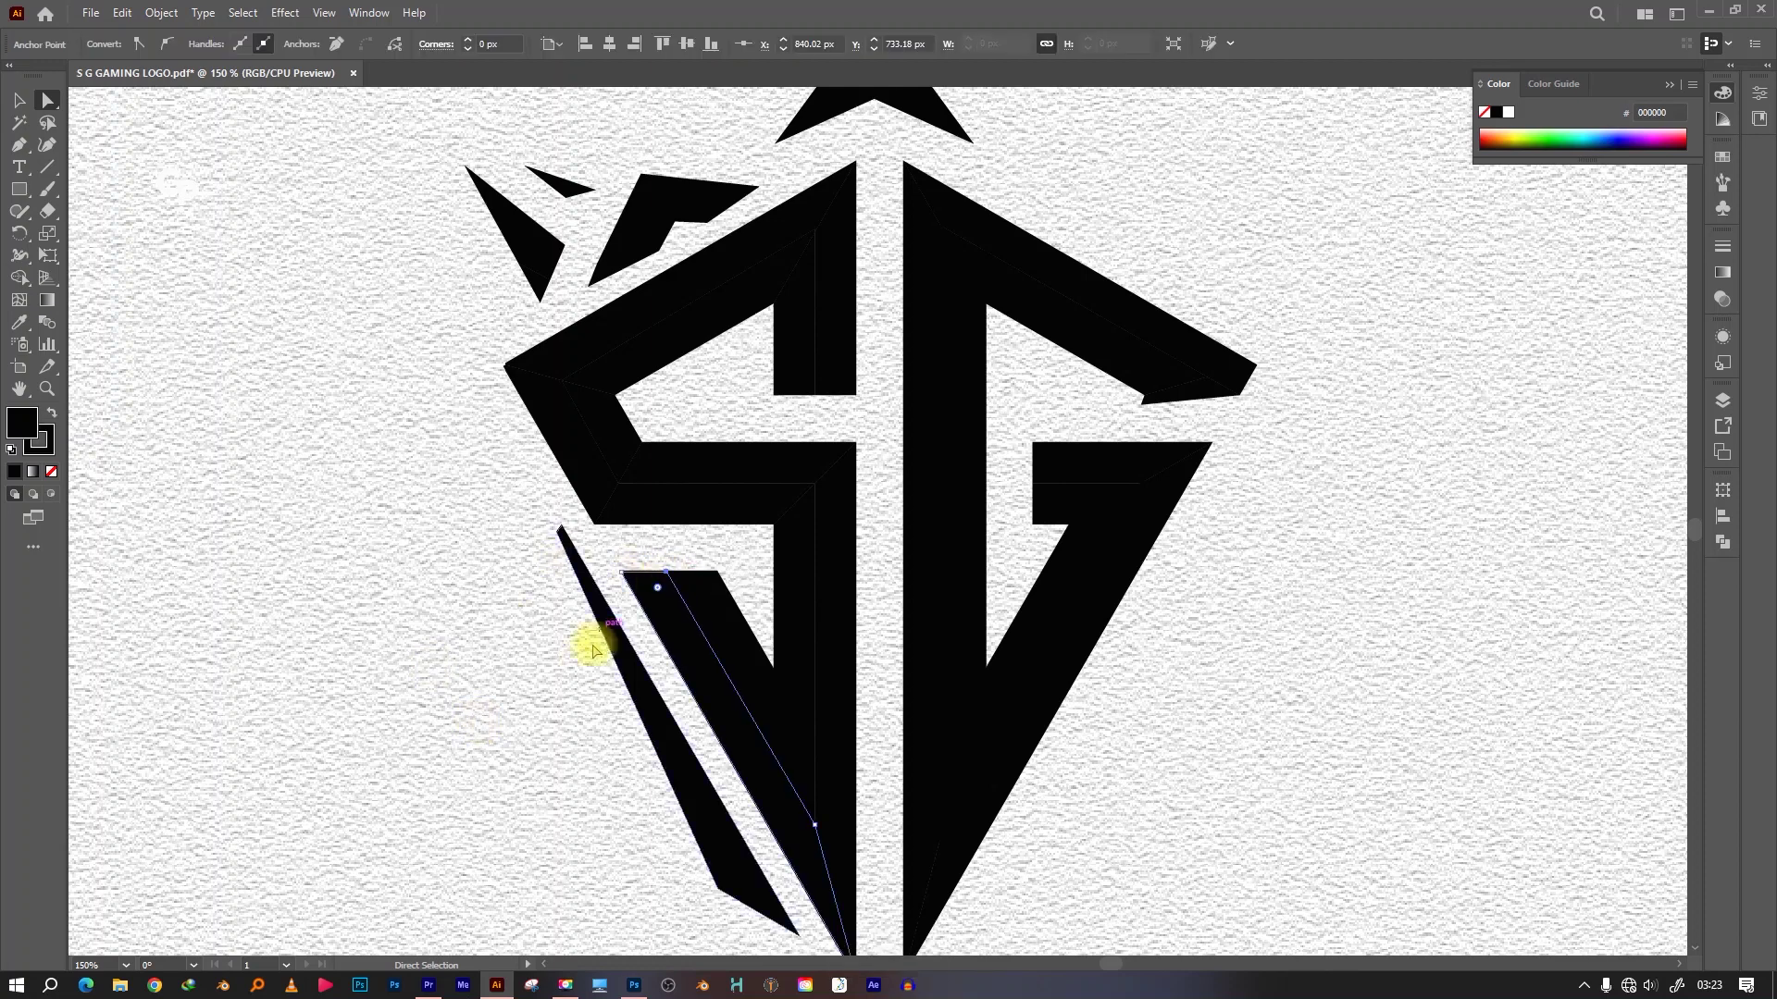
click(558, 529)
drag(558, 530, 557, 527)
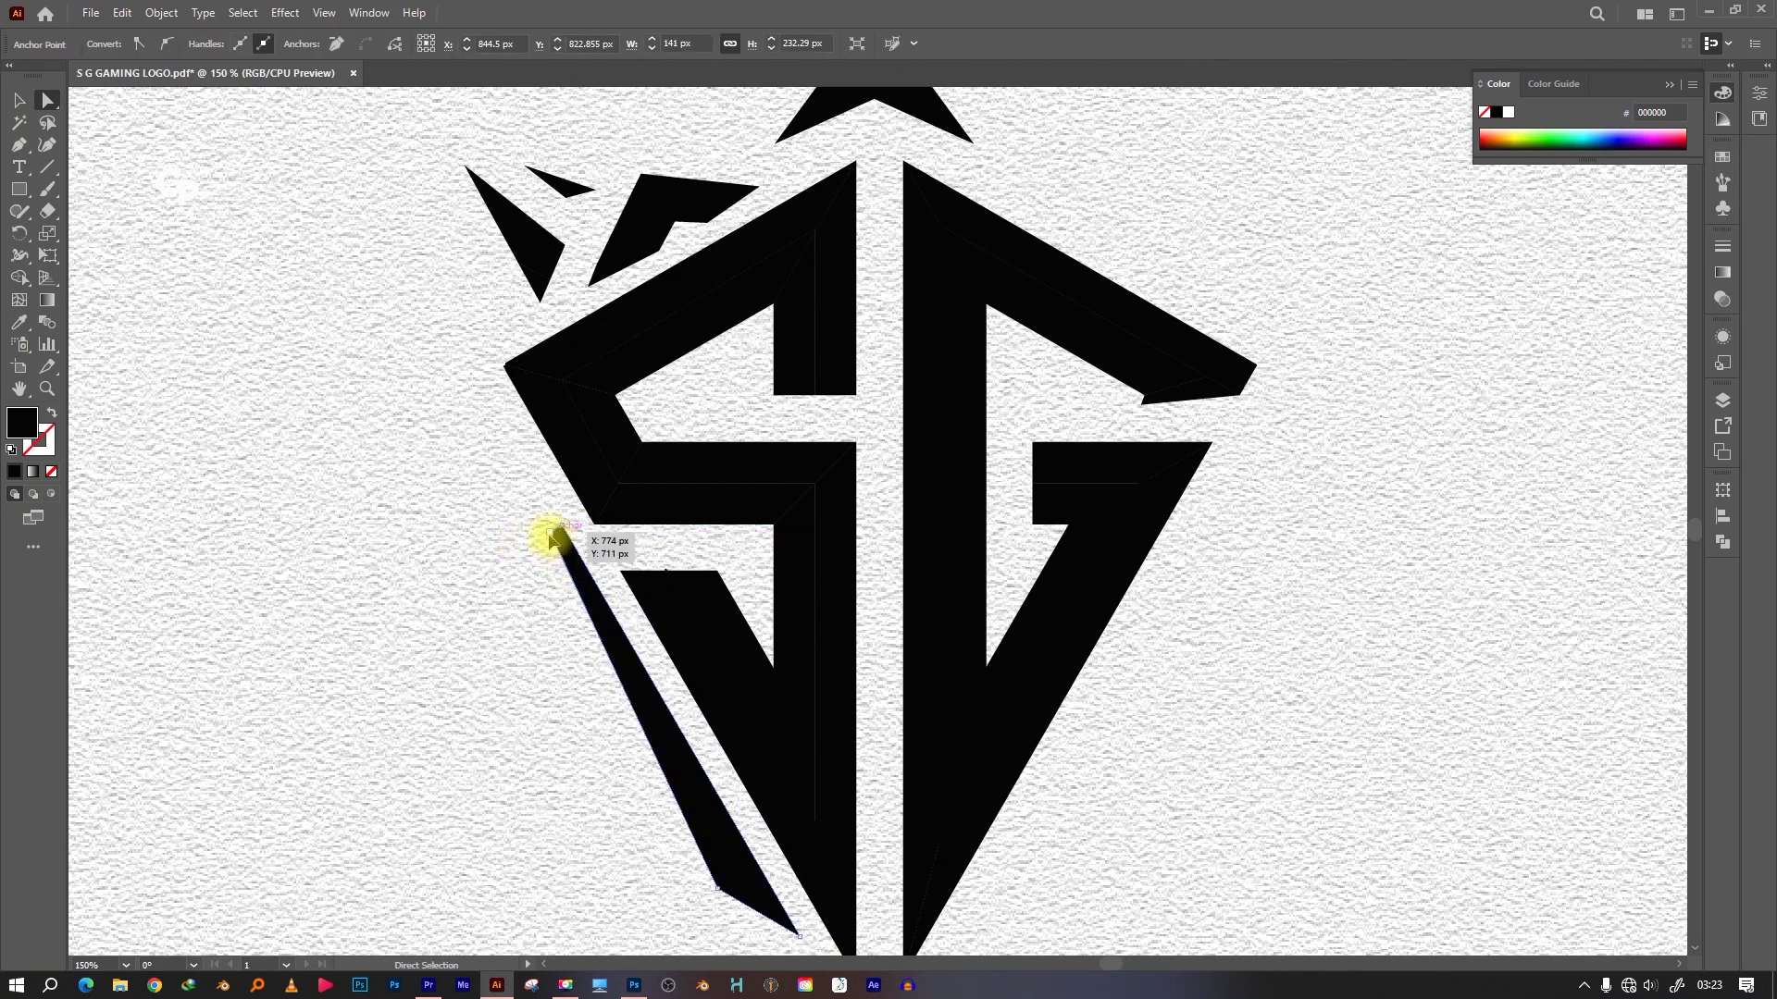
click(626, 812)
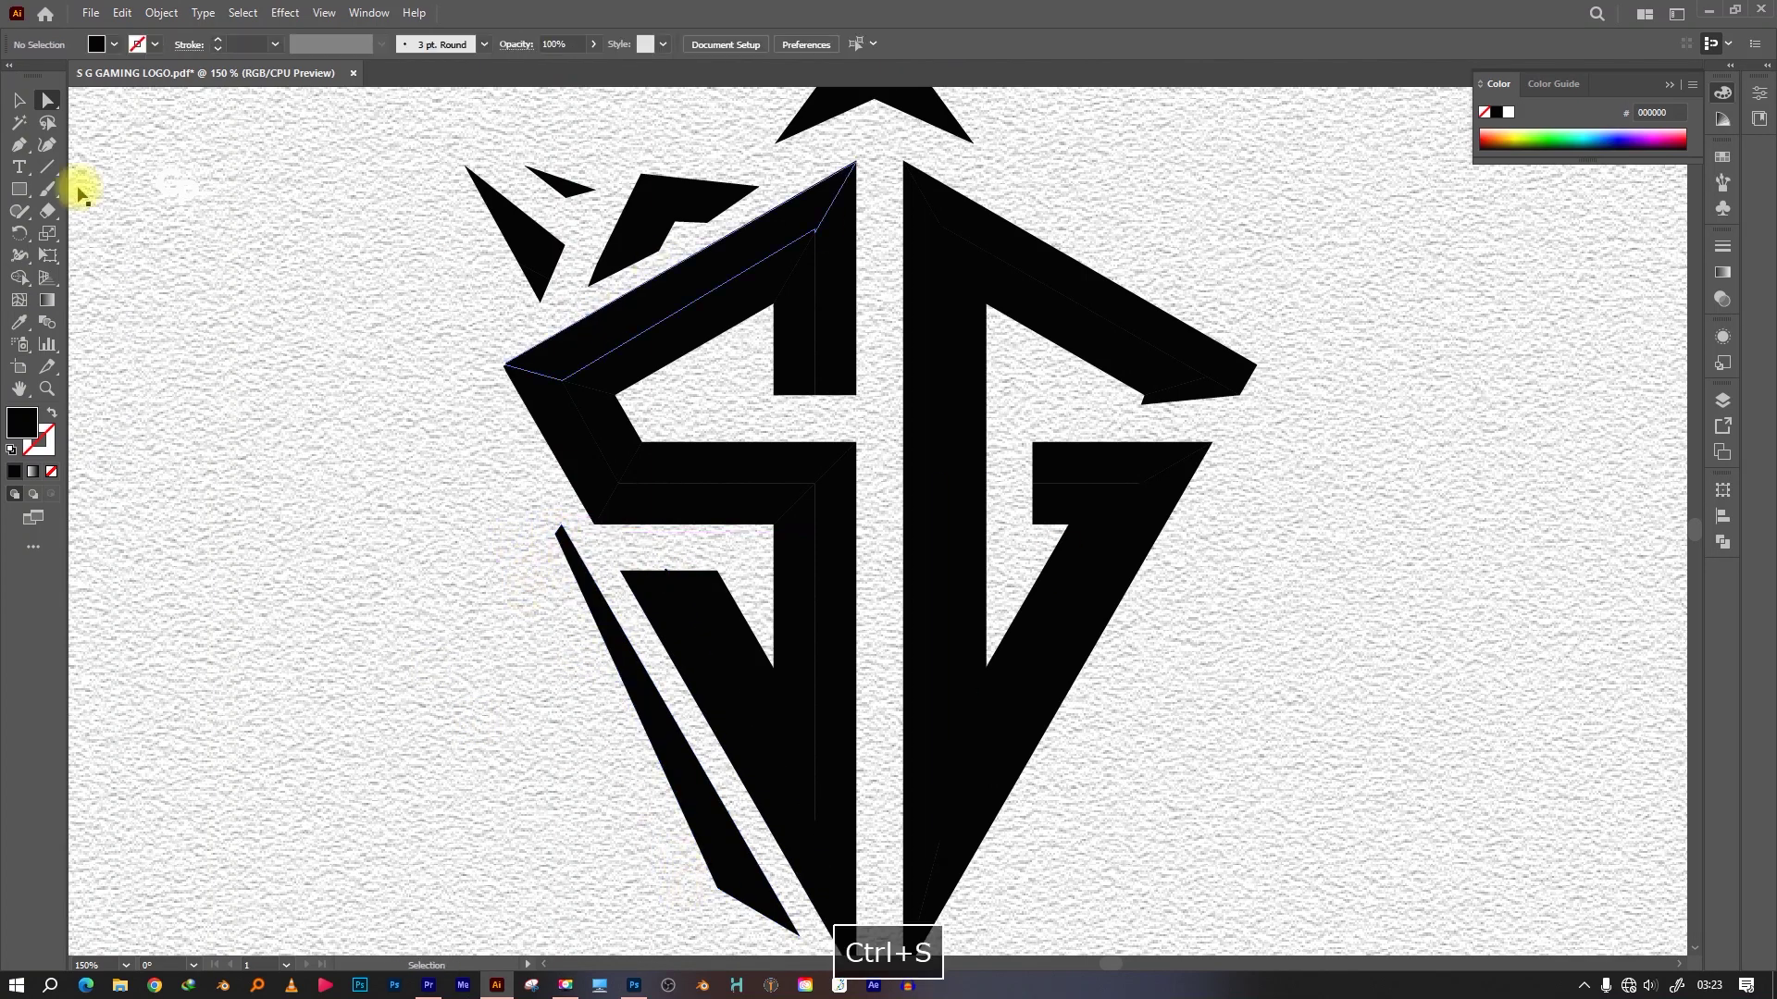
Draw a small cutting quadrilateral across the sliver and remove the overlap to split it in two
click(19, 145)
click(666, 689)
click(588, 720)
click(628, 737)
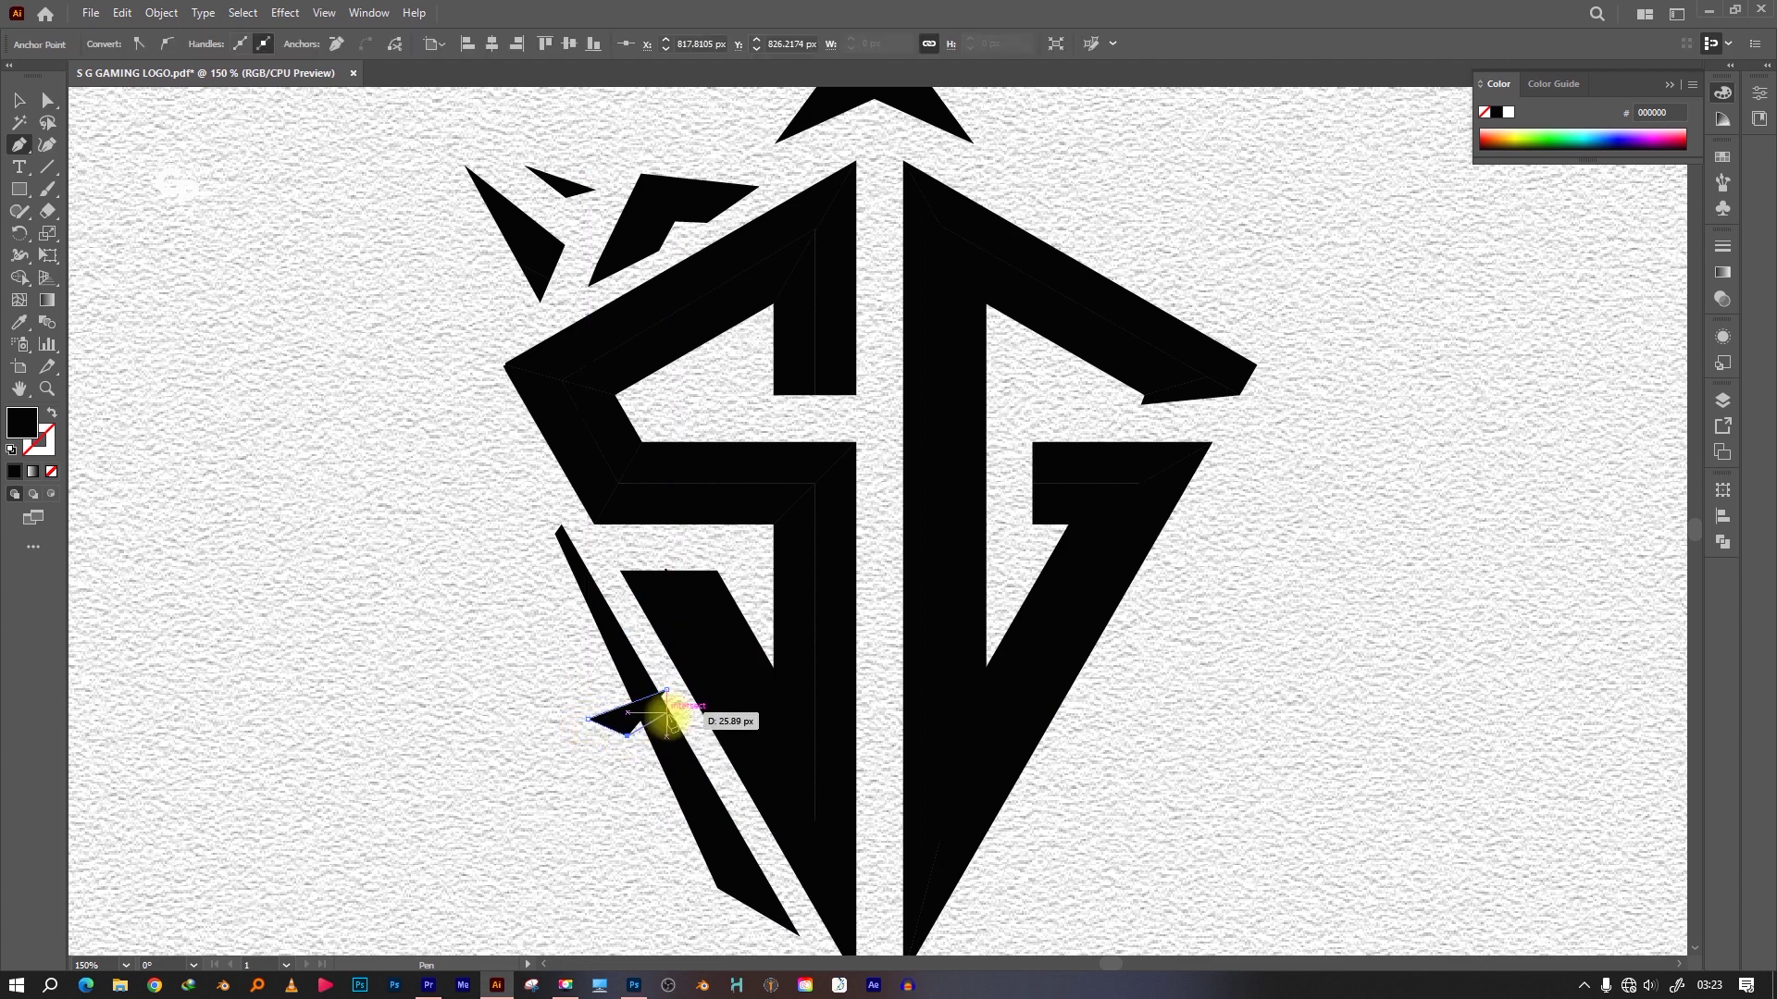
click(666, 690)
key(shift+m)
alt+click(689, 705)
key(v)
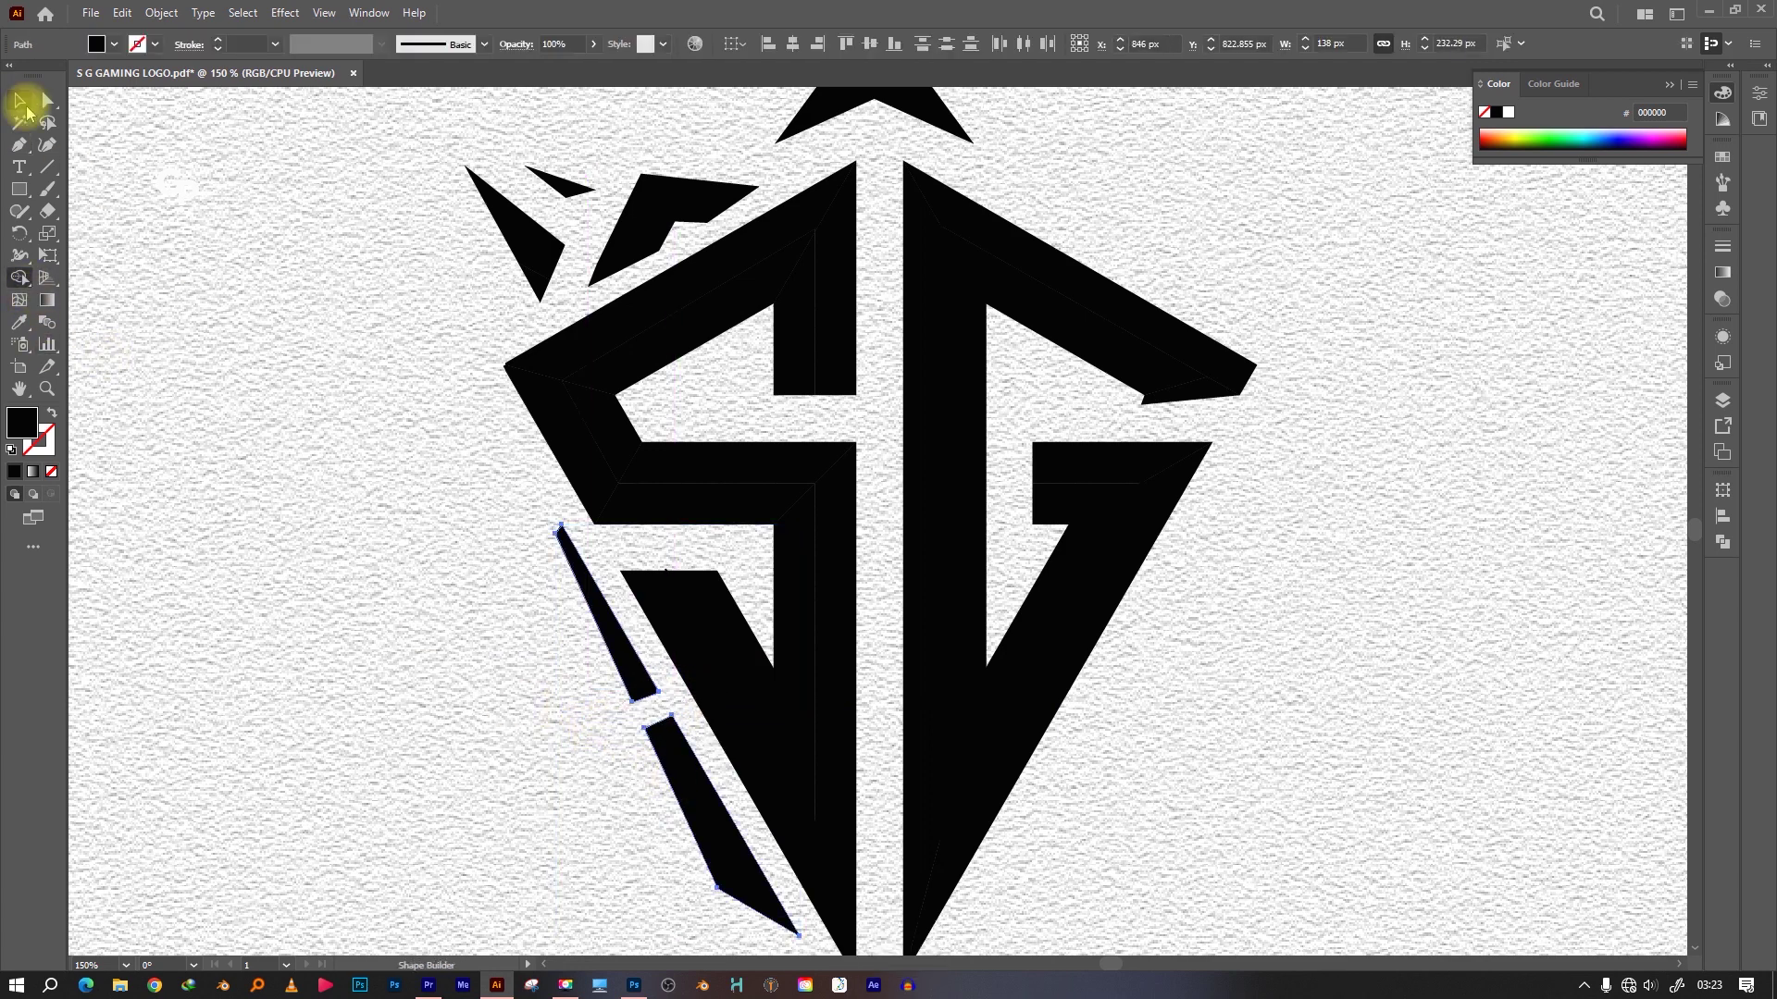
click(298, 654)
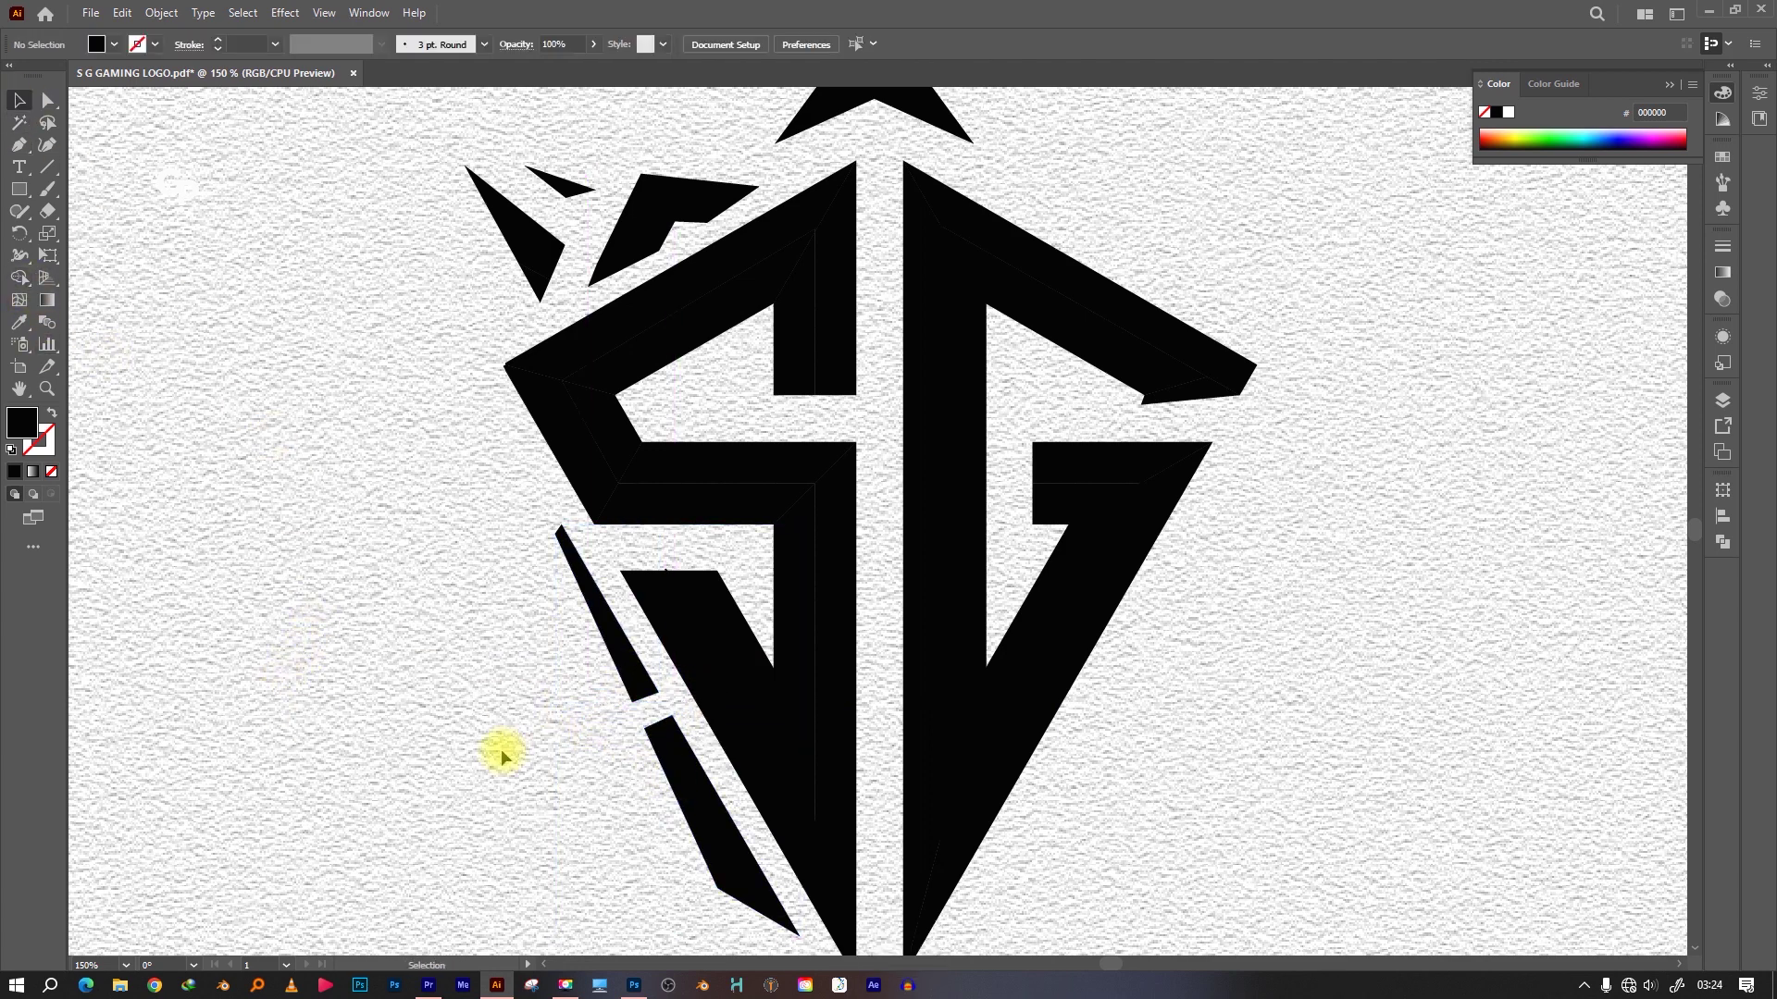
Reflect a copy of the left-side shards and shift it right beside the G
click(704, 796)
shift+click(608, 652)
key(ctrl+minus)
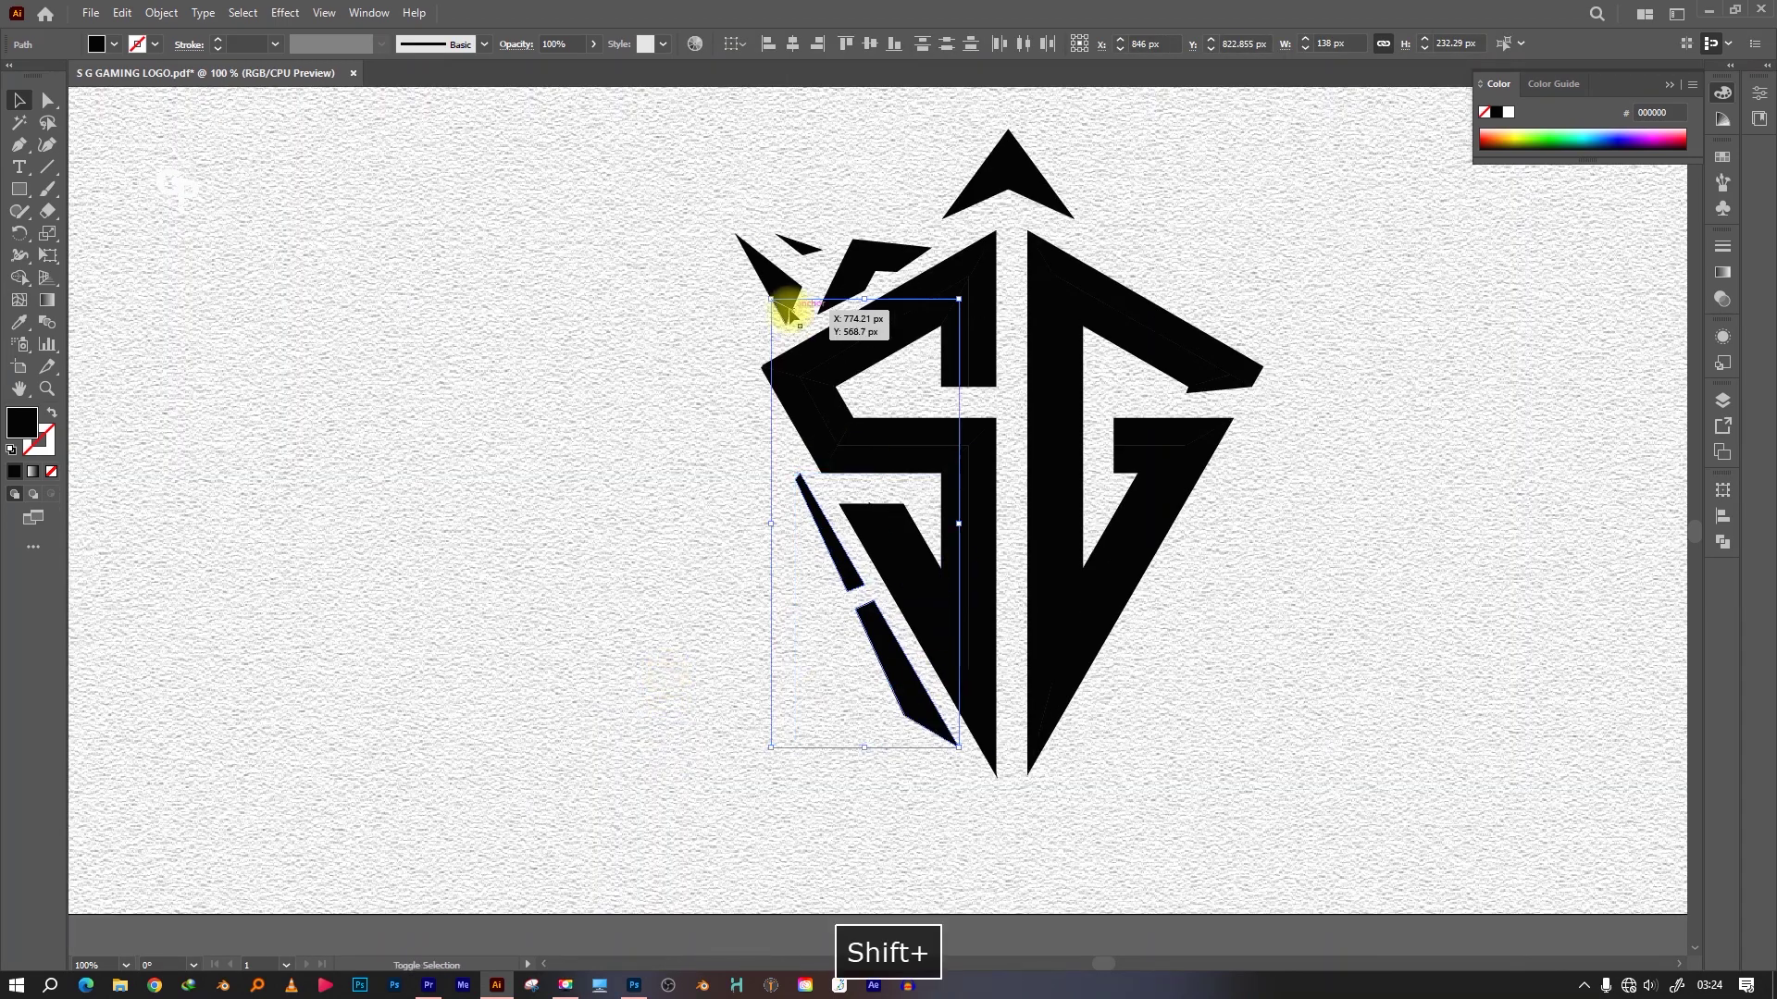
shift+click(786, 298)
right_click(777, 361)
click(1018, 810)
click(806, 847)
key(shift+Right)
key(shift+Right)
key(shift+Right)
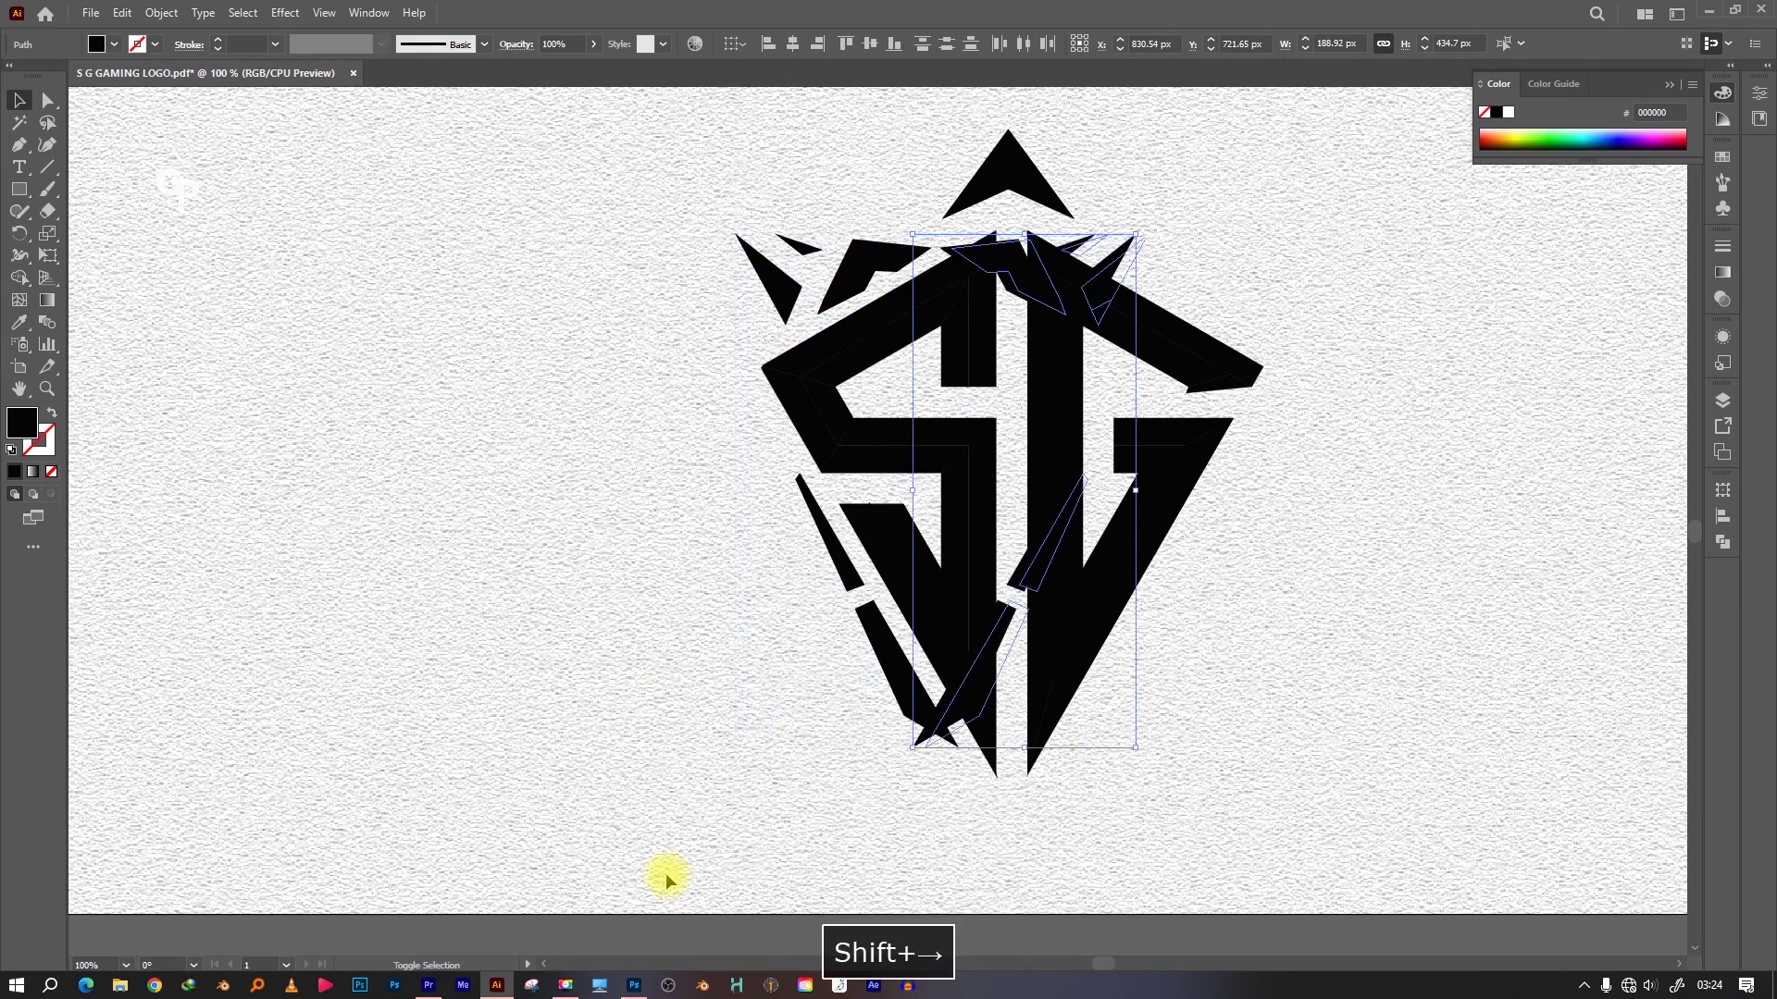
key(shift+Right)
key(shift+Right)
key(shift+Right)
Save, group all logo pieces, and centre them vertically on the artboard
click(1392, 675)
click(1669, 85)
key(ctrl+0)
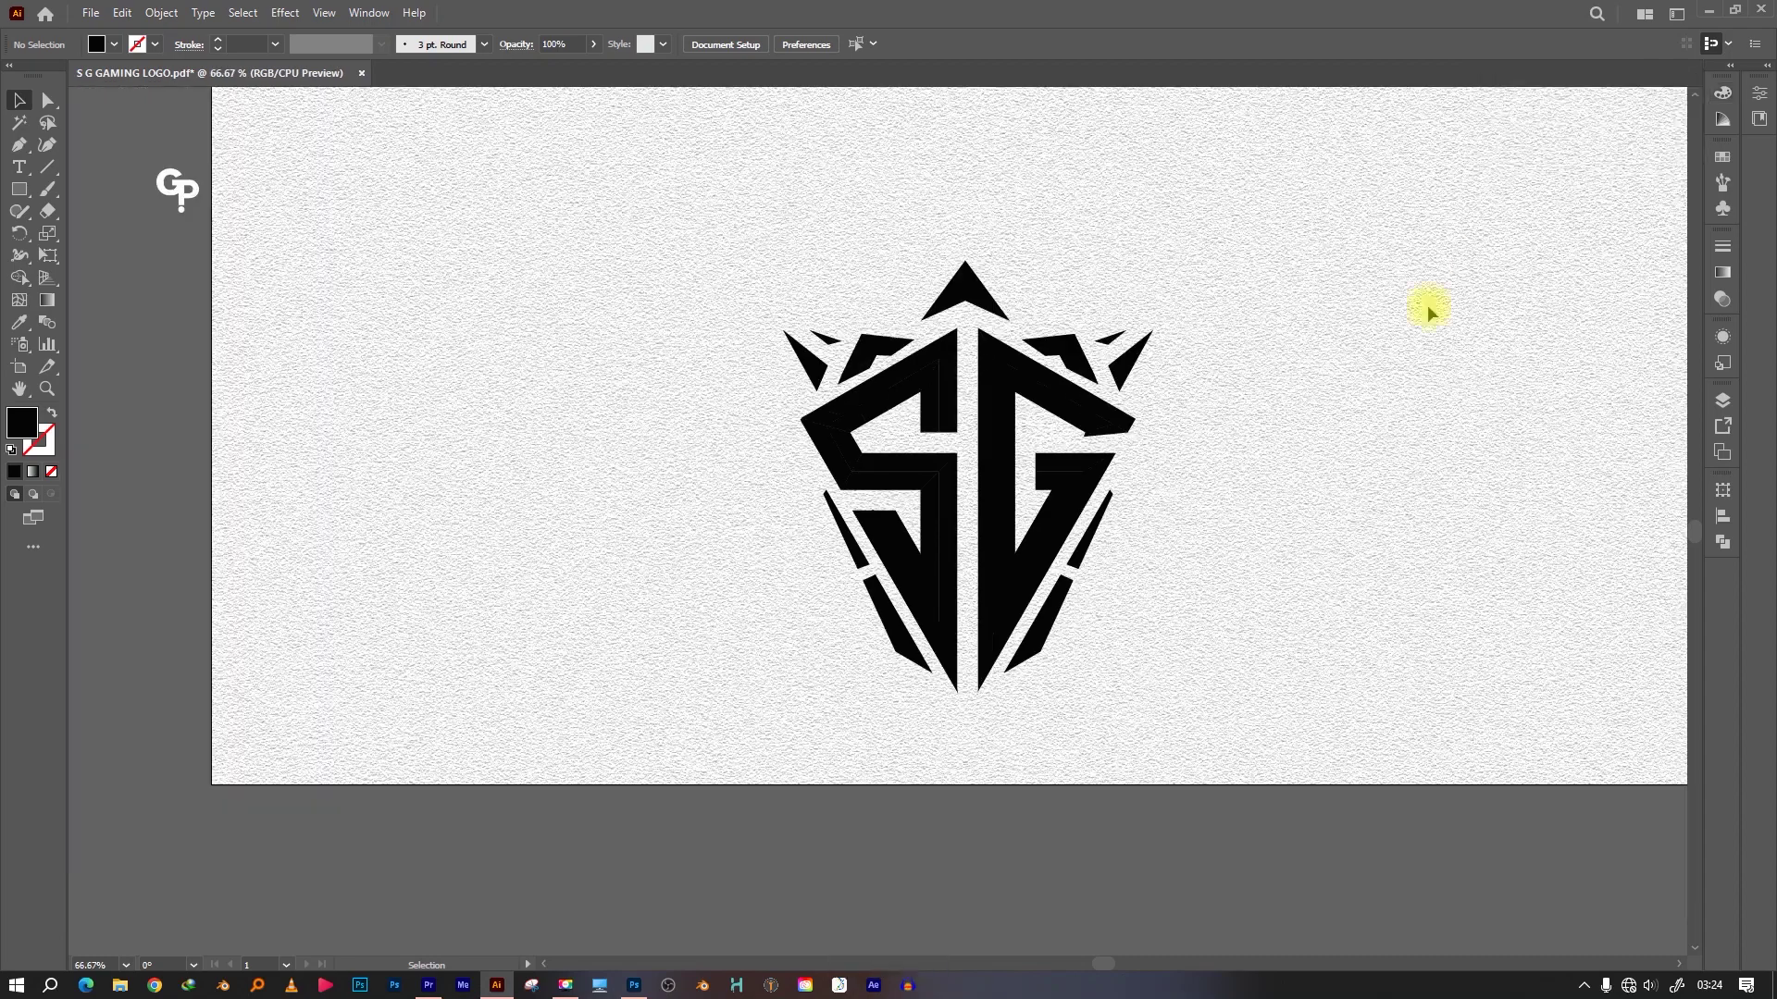
key(ctrl+s)
drag(733, 397, 1150, 841)
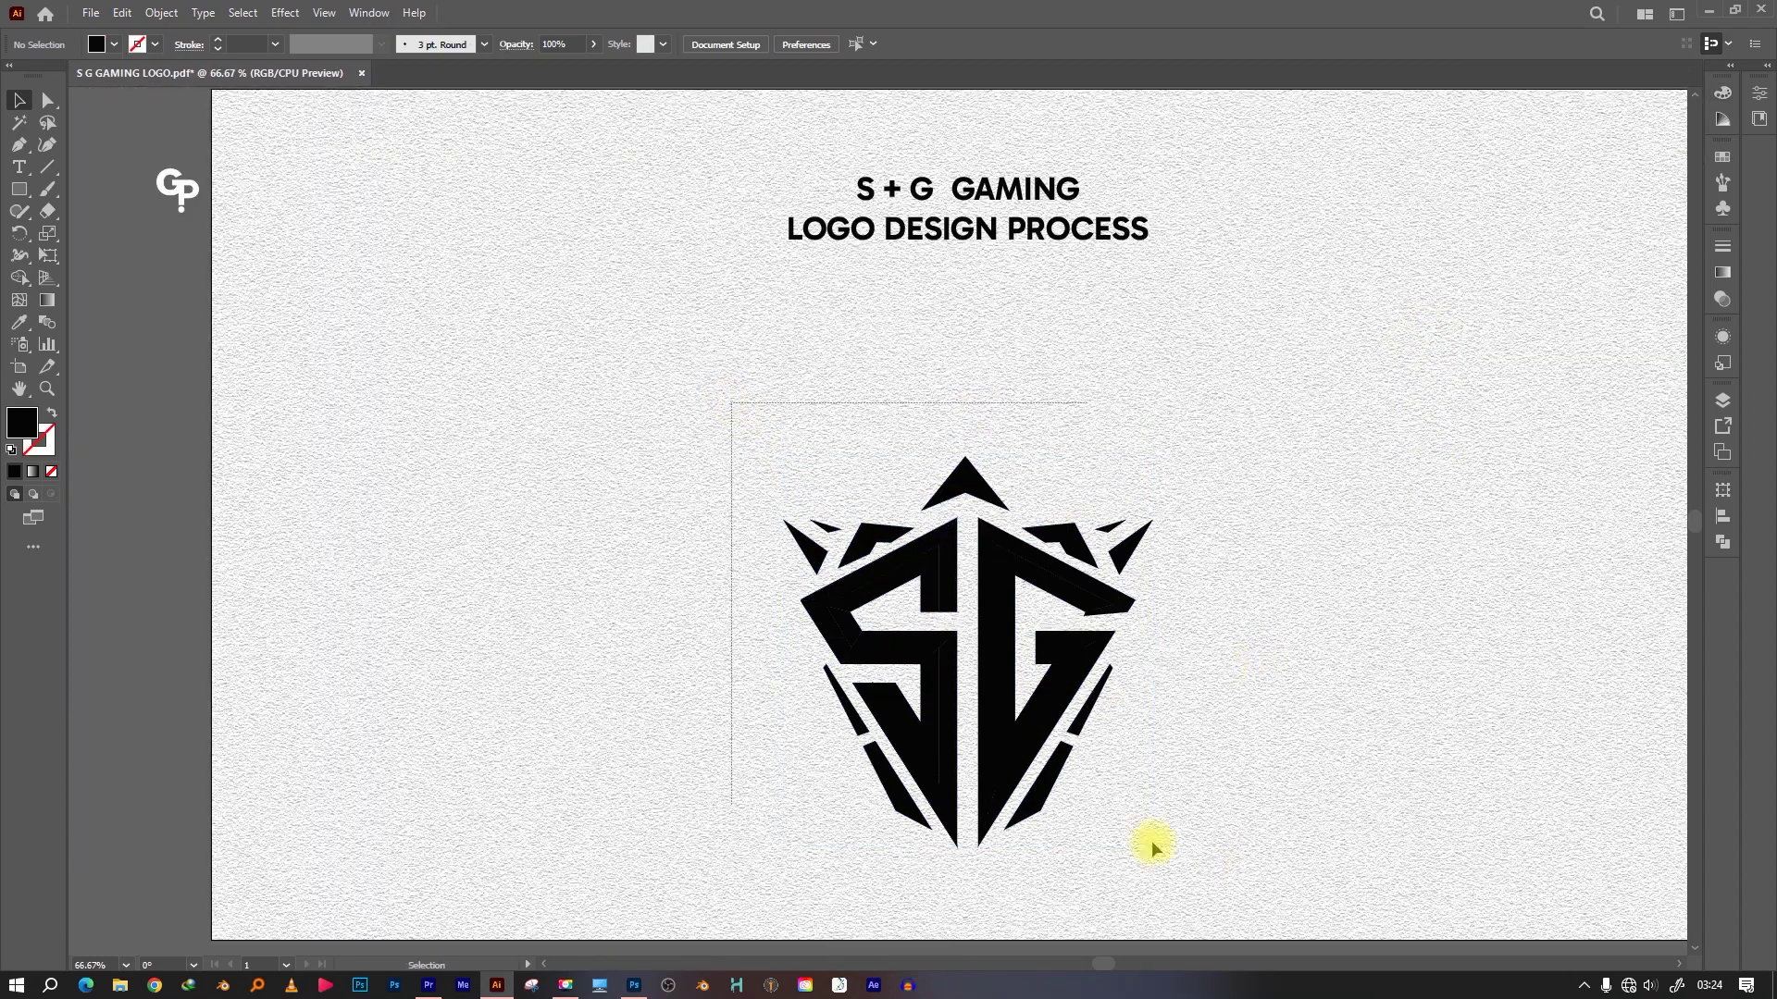
right_click(1024, 213)
click(1051, 457)
click(873, 49)
key(ctrl+8)
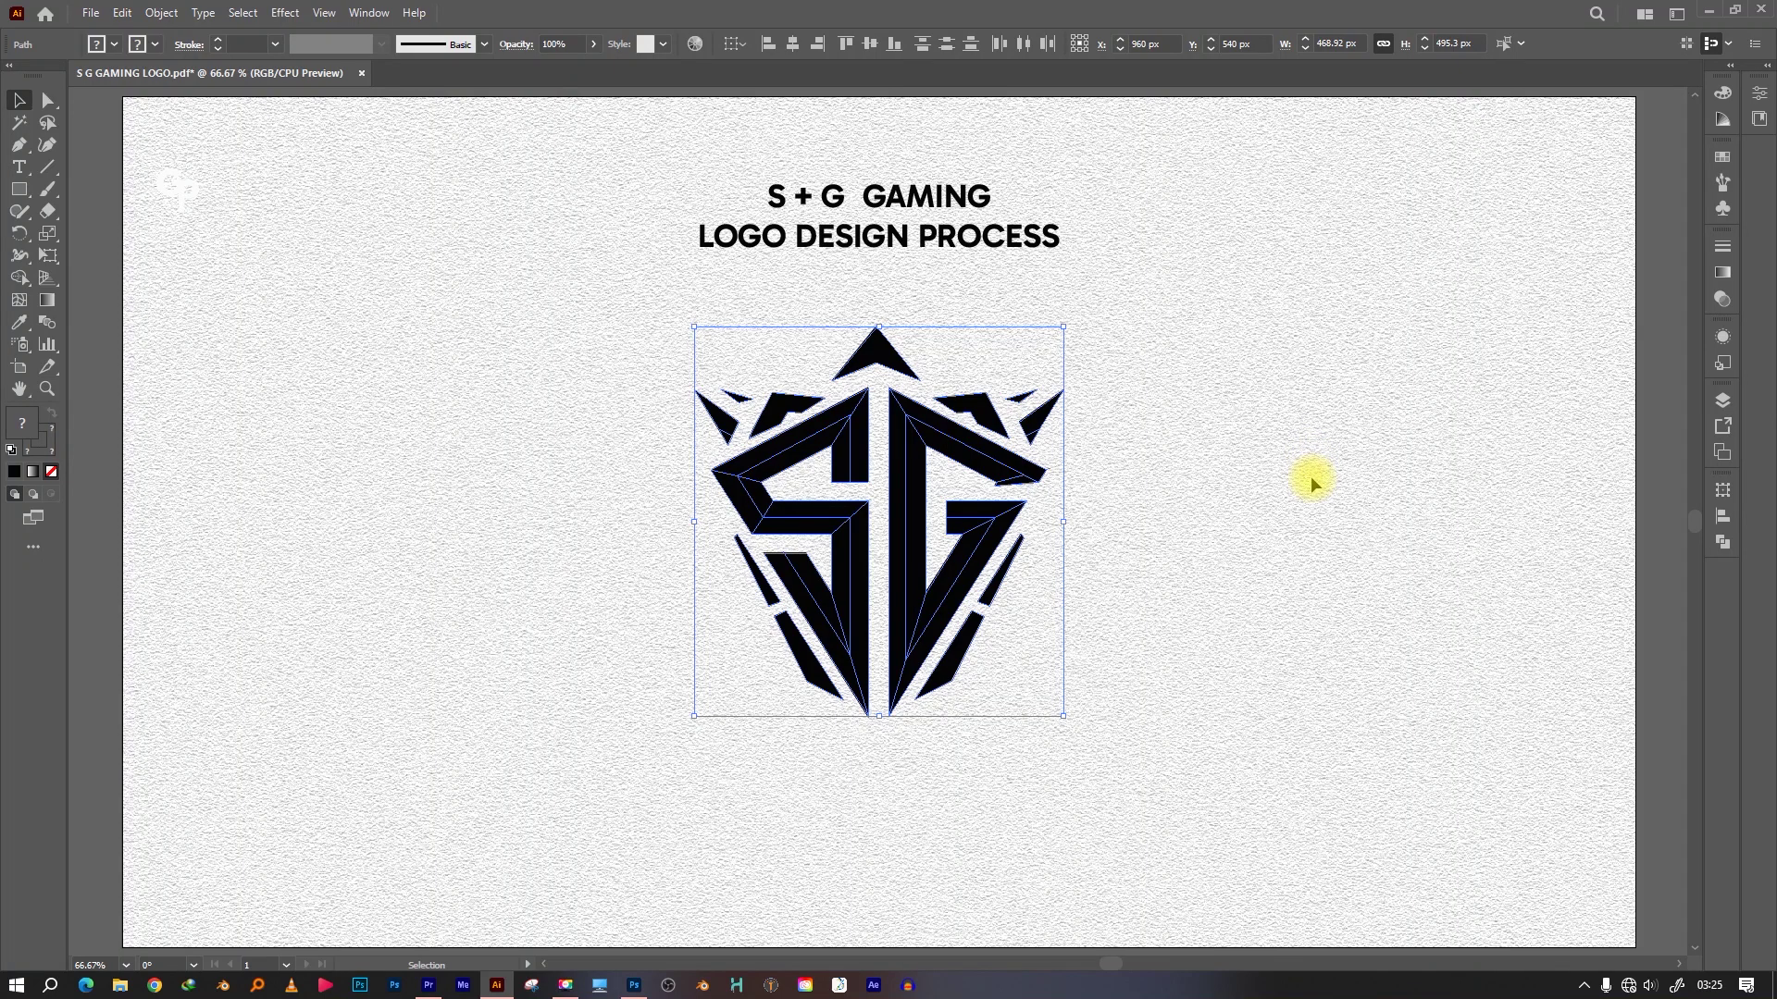
click(1310, 476)
key(ctrl+1)
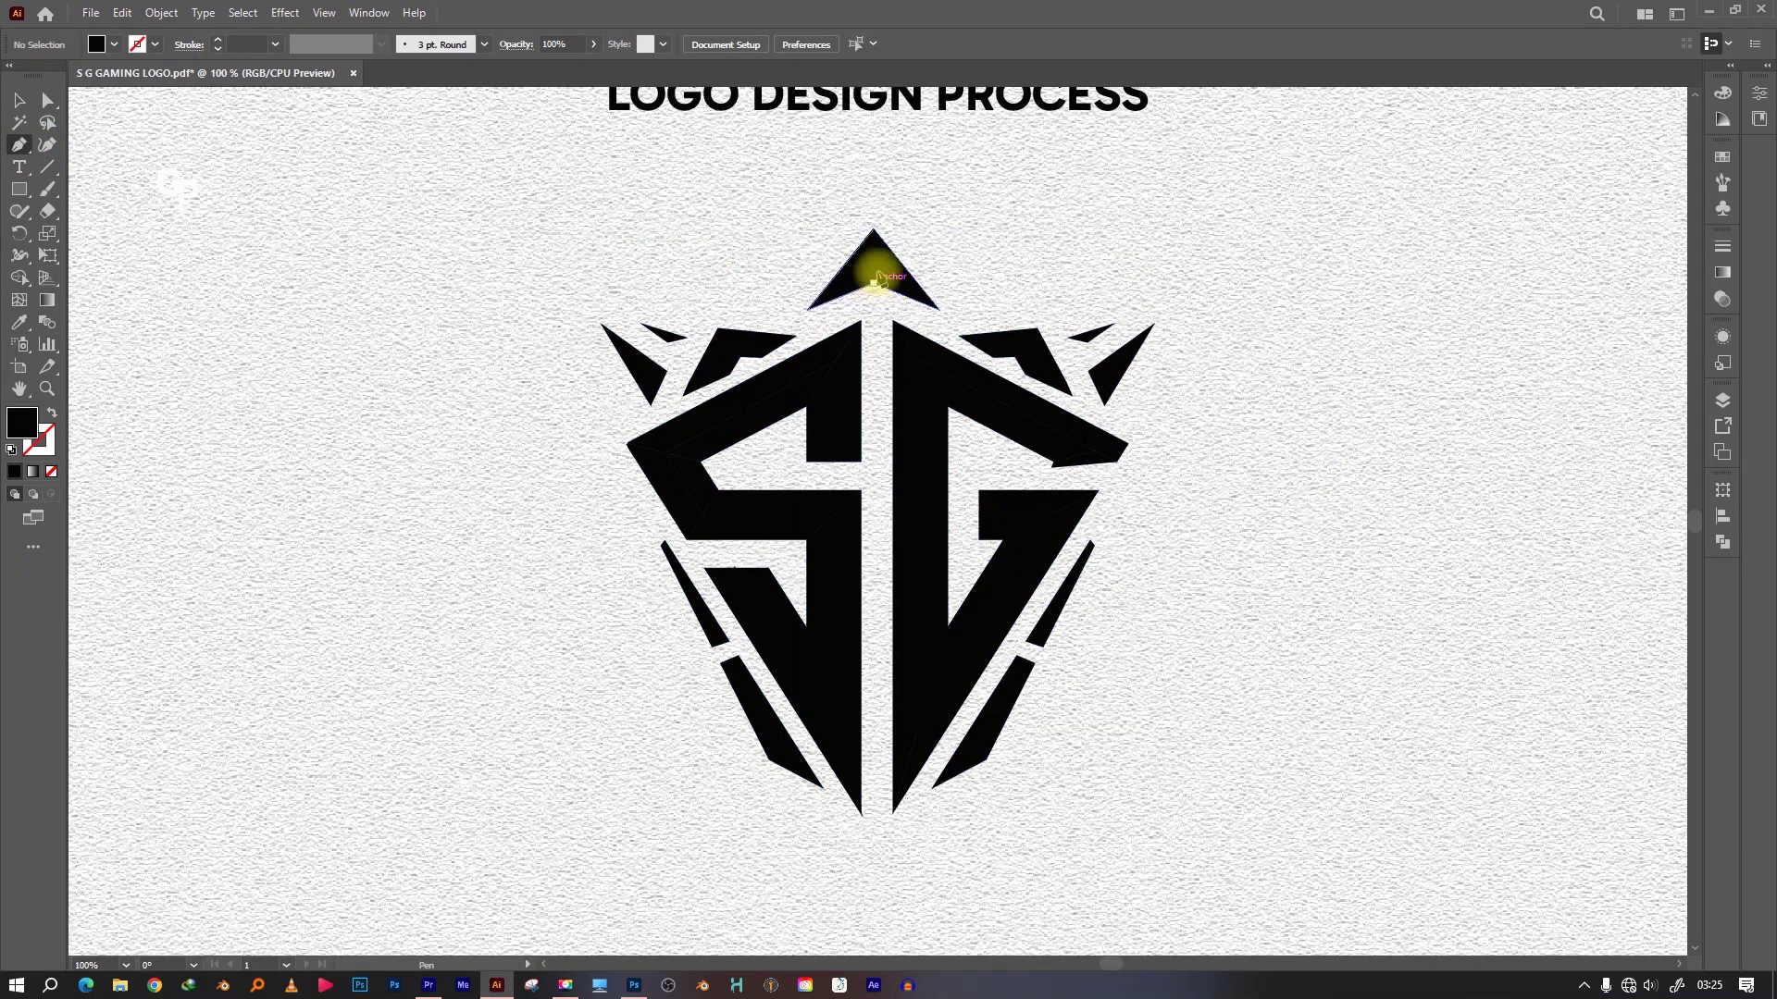
Select the small top triangle and the right crown piece
ctrl+click(848, 300)
key(shift+m)
click(19, 100)
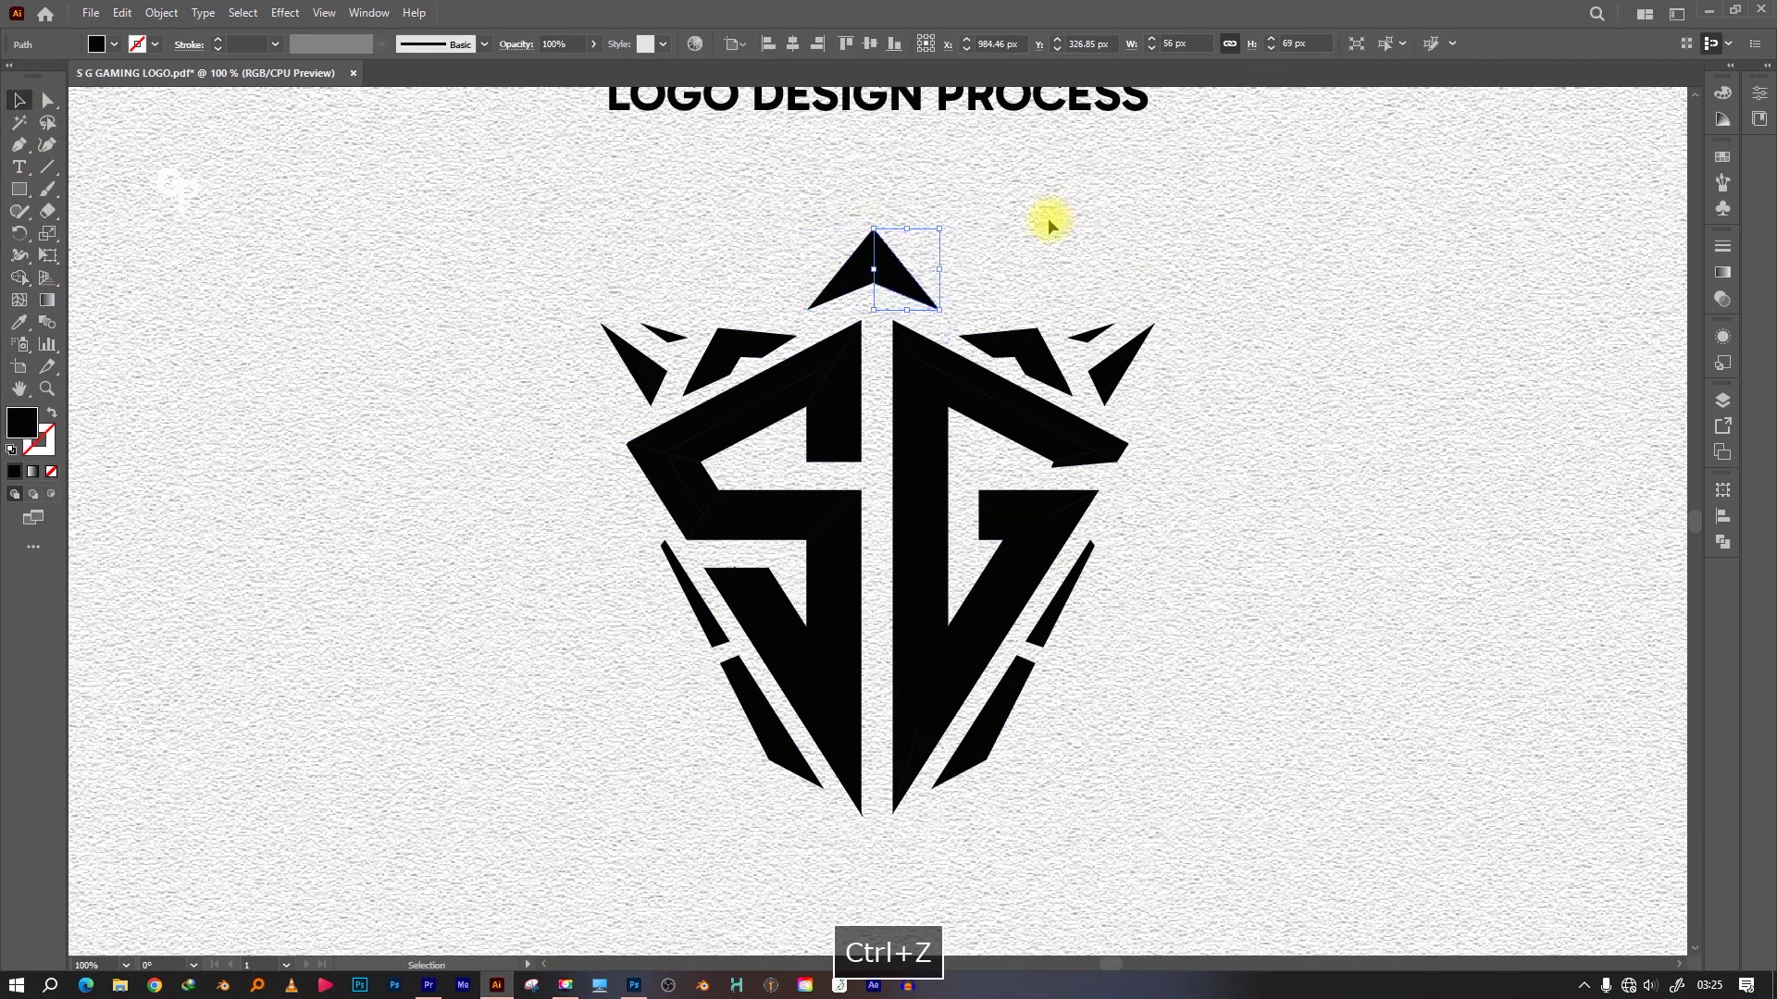
shift+click(1027, 356)
Fill the right-side shards and crown piece with a grey swatch
shift+click(1060, 615)
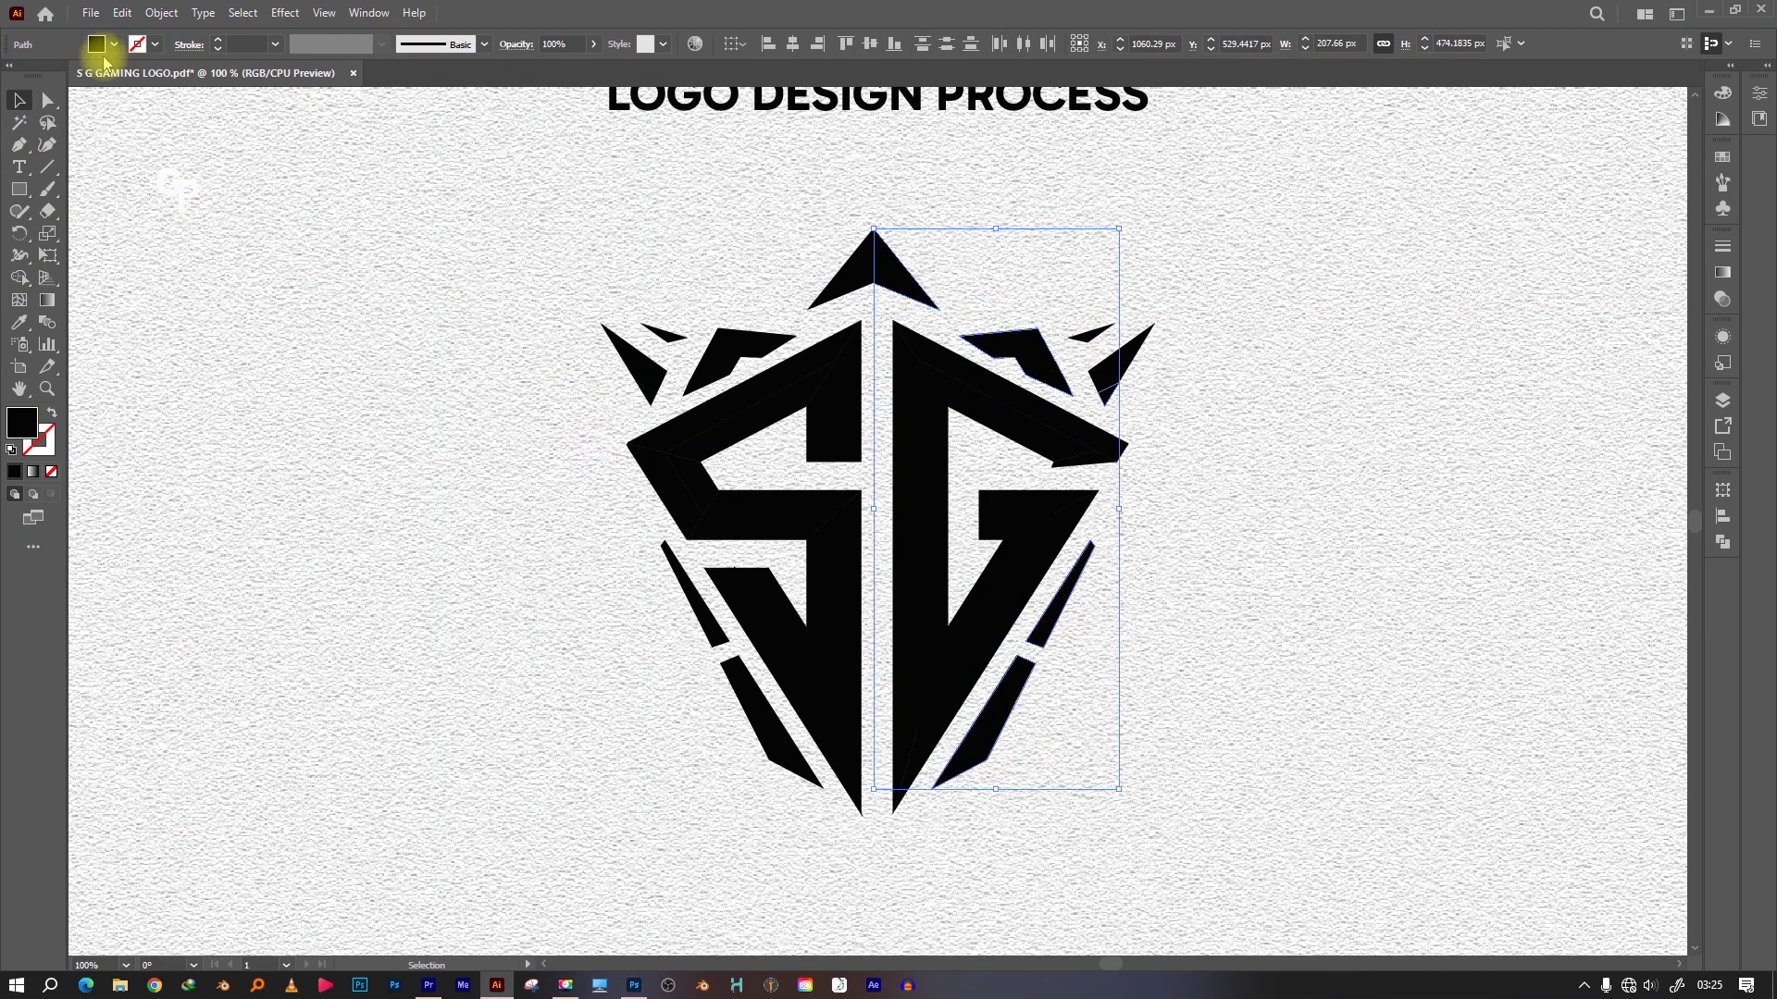
click(96, 44)
click(103, 129)
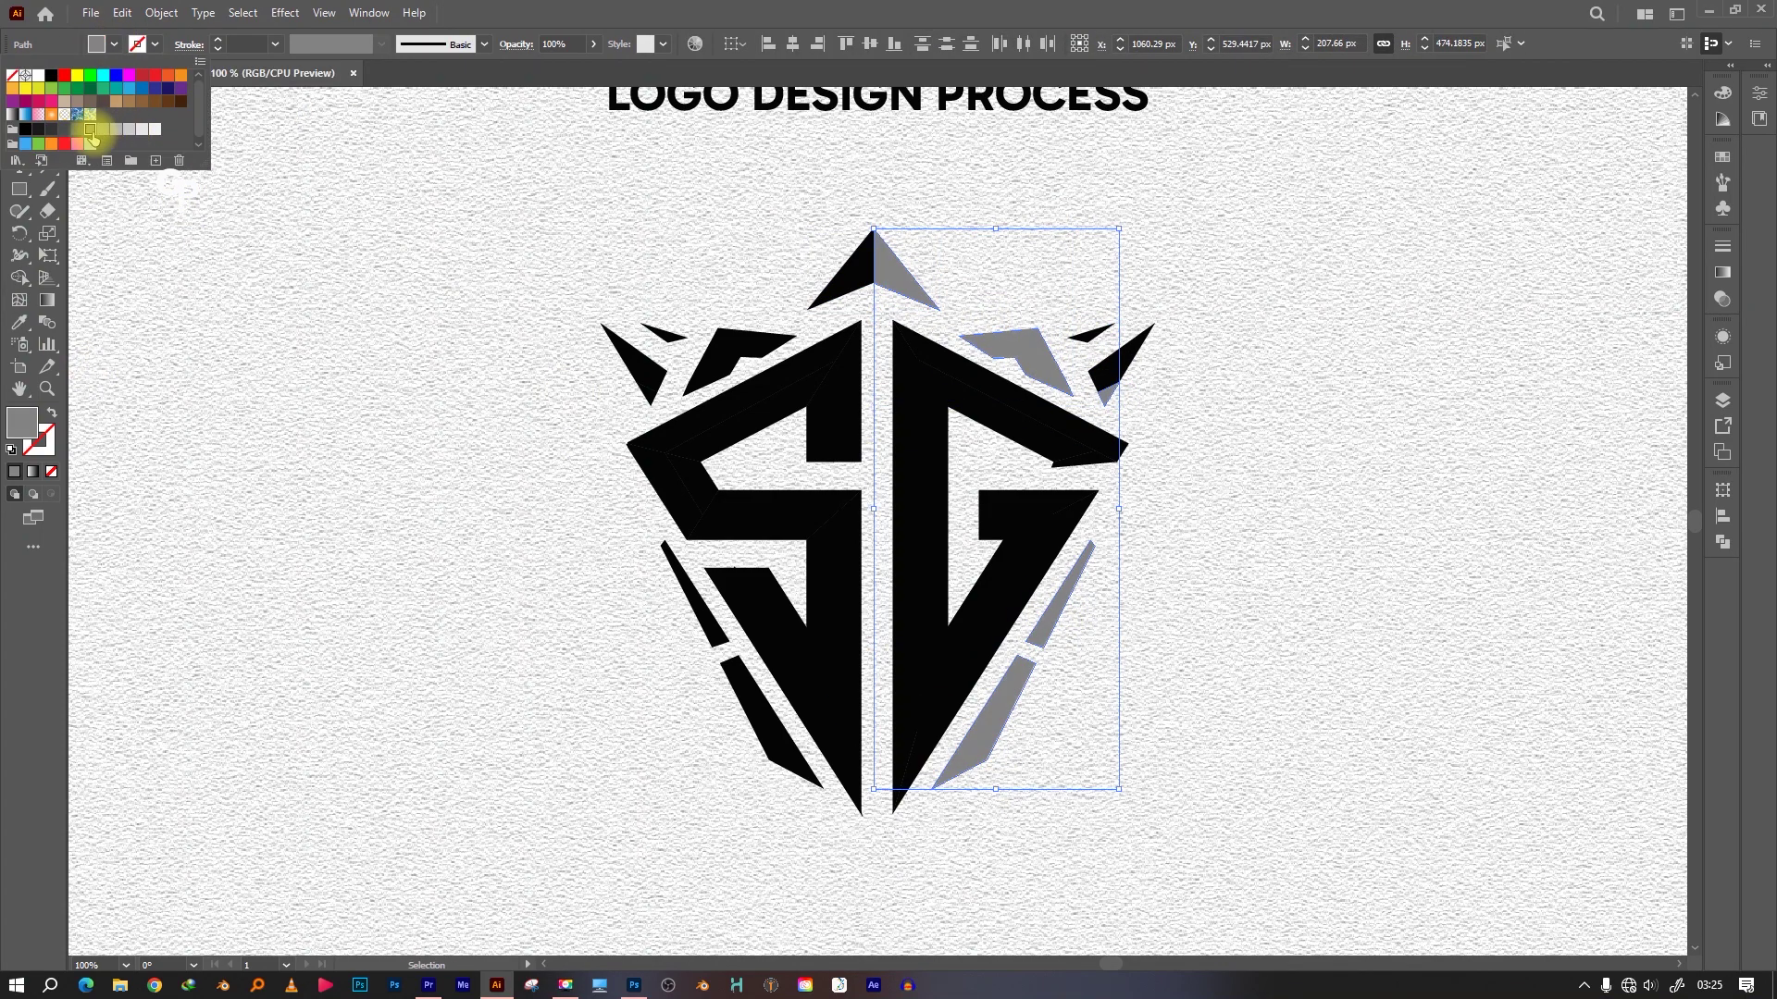
click(1308, 536)
Turn the left crown pieces and lower-left shards white with the Eyedropper, and save
click(1101, 356)
shift+click(659, 364)
shift+click(704, 634)
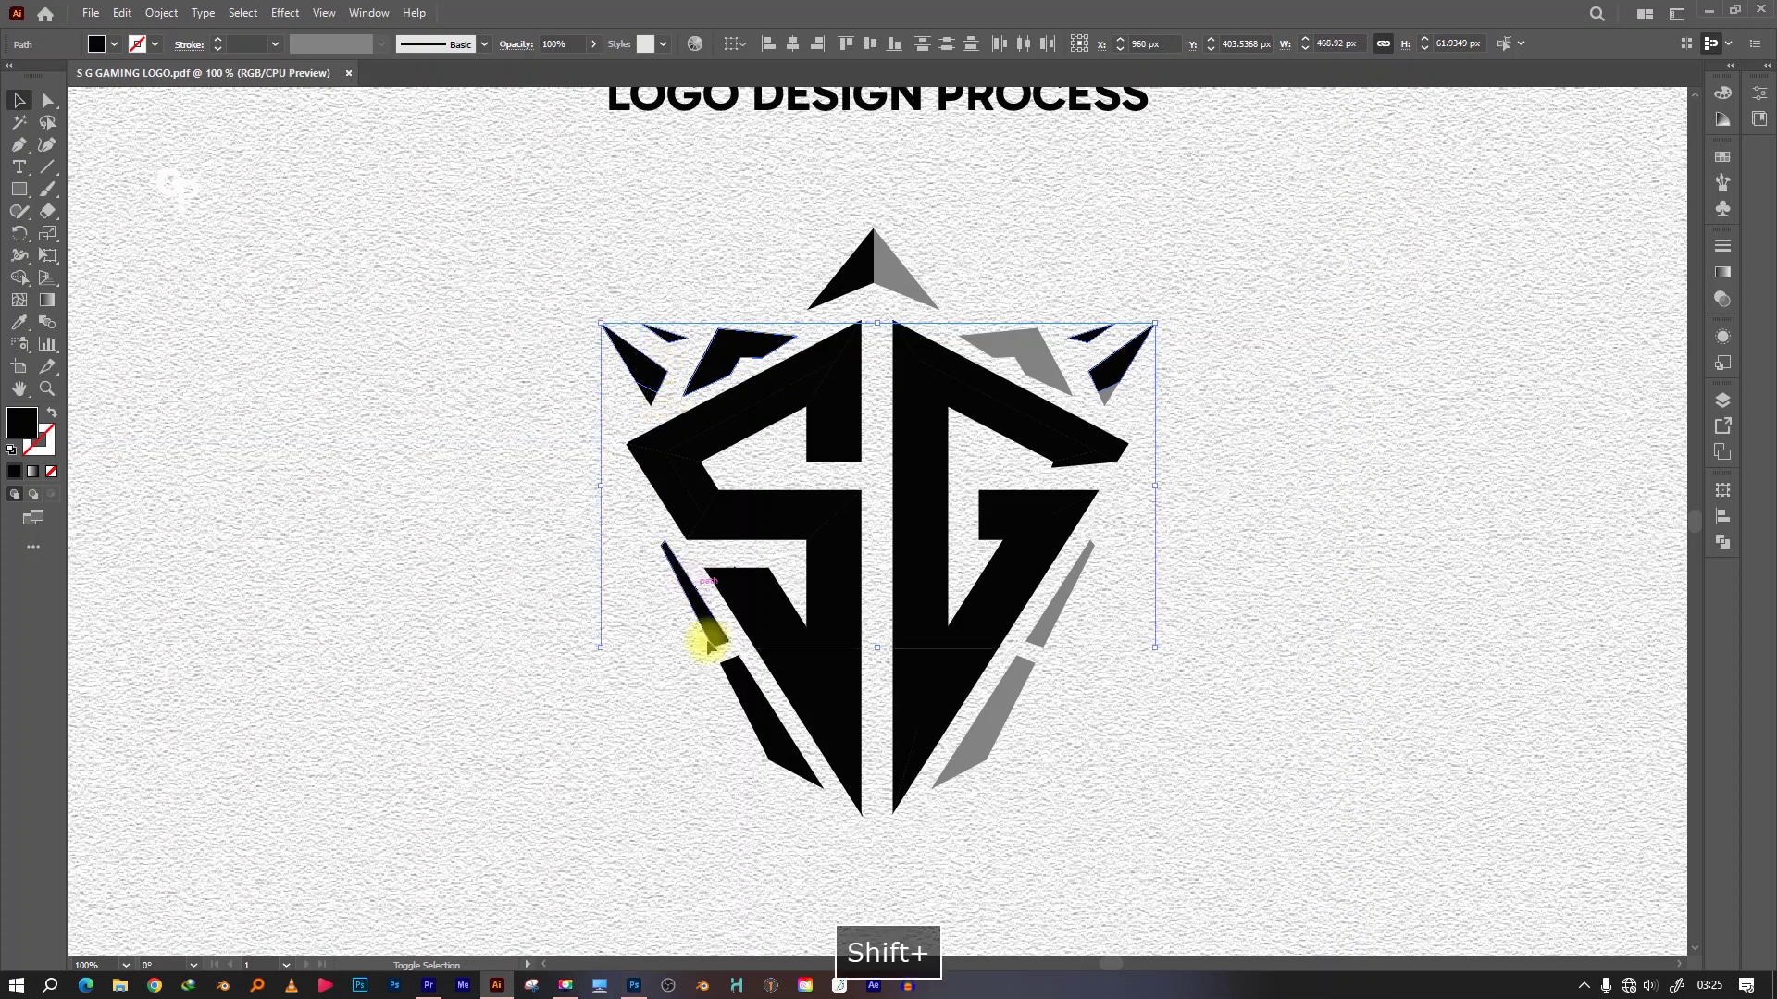
shift+click(772, 740)
click(96, 43)
click(65, 89)
click(646, 393)
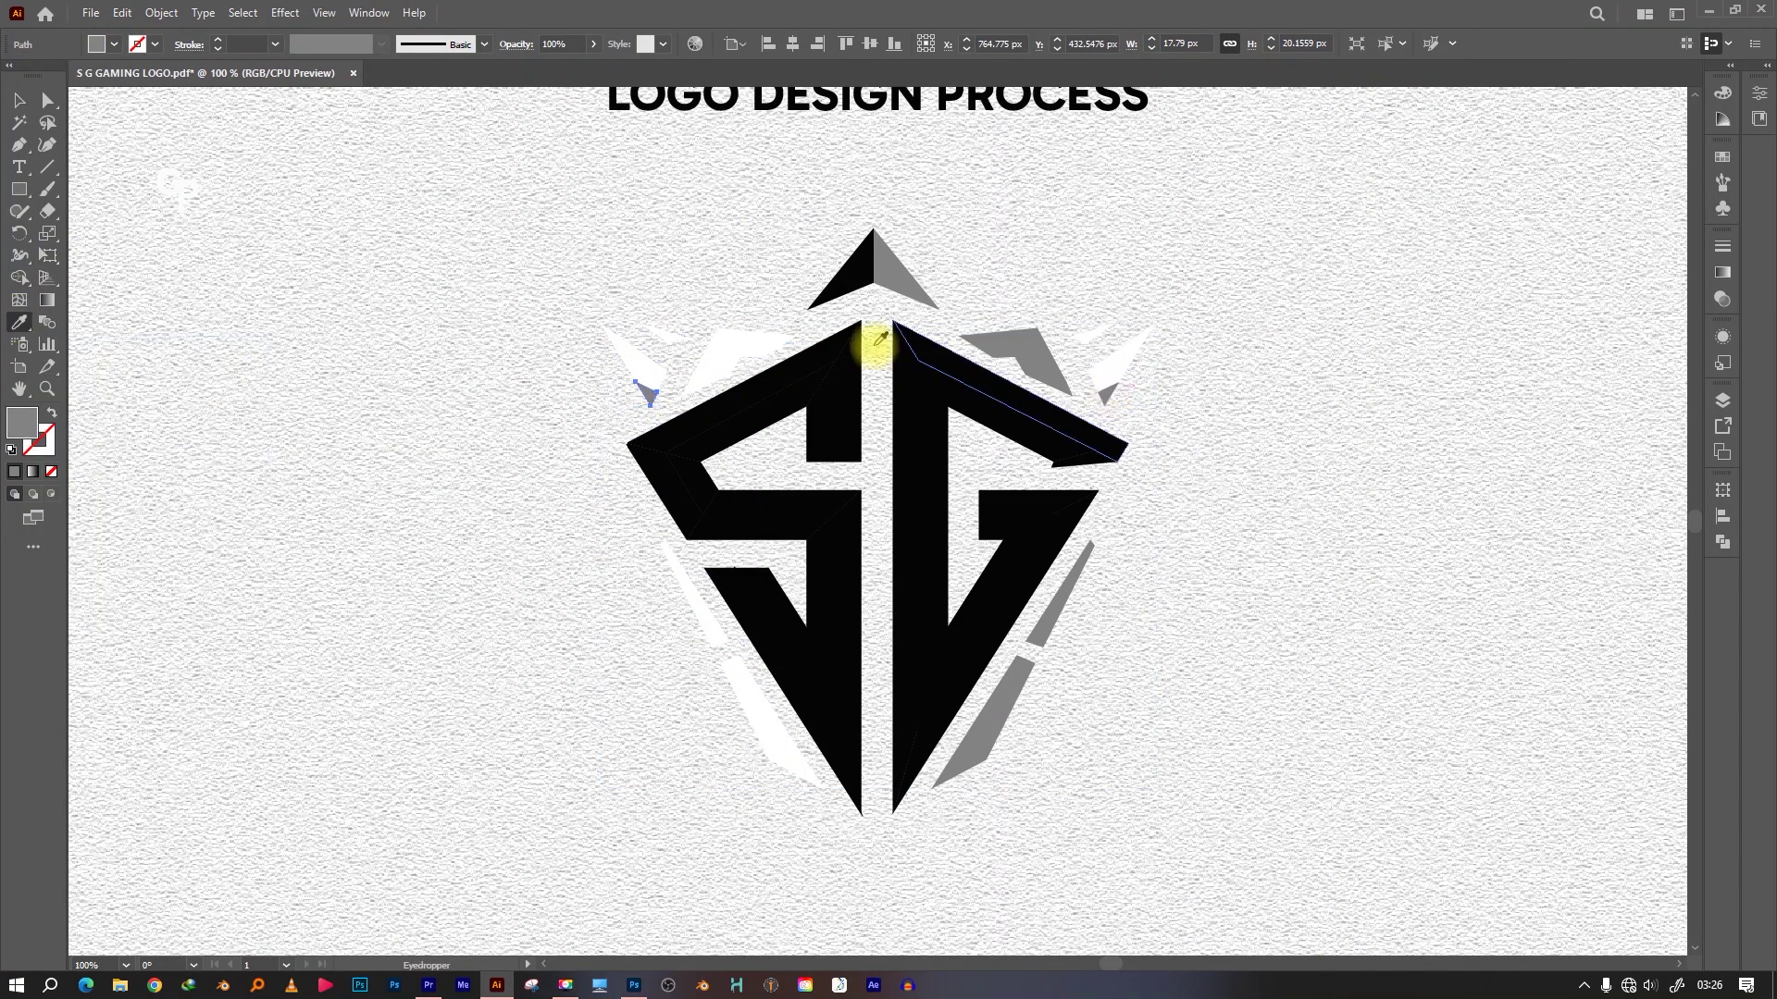
key(v)
click(400, 226)
key(ctrl+s)
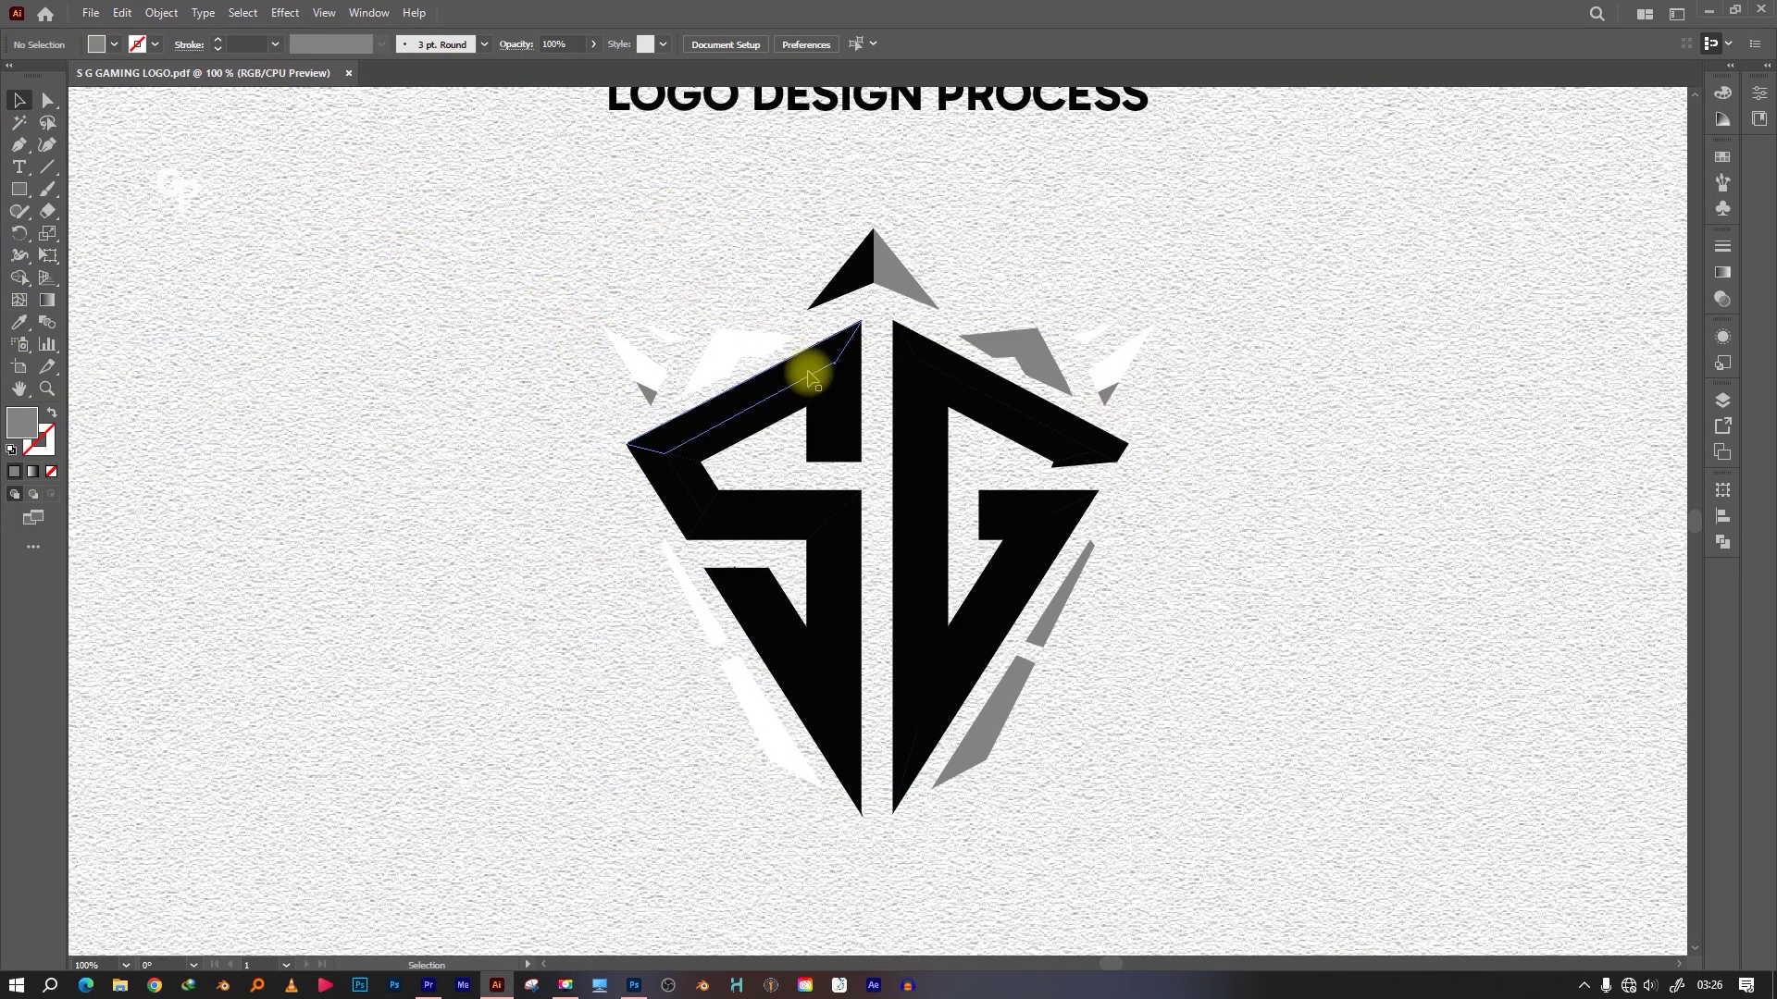
click(846, 375)
click(1064, 450)
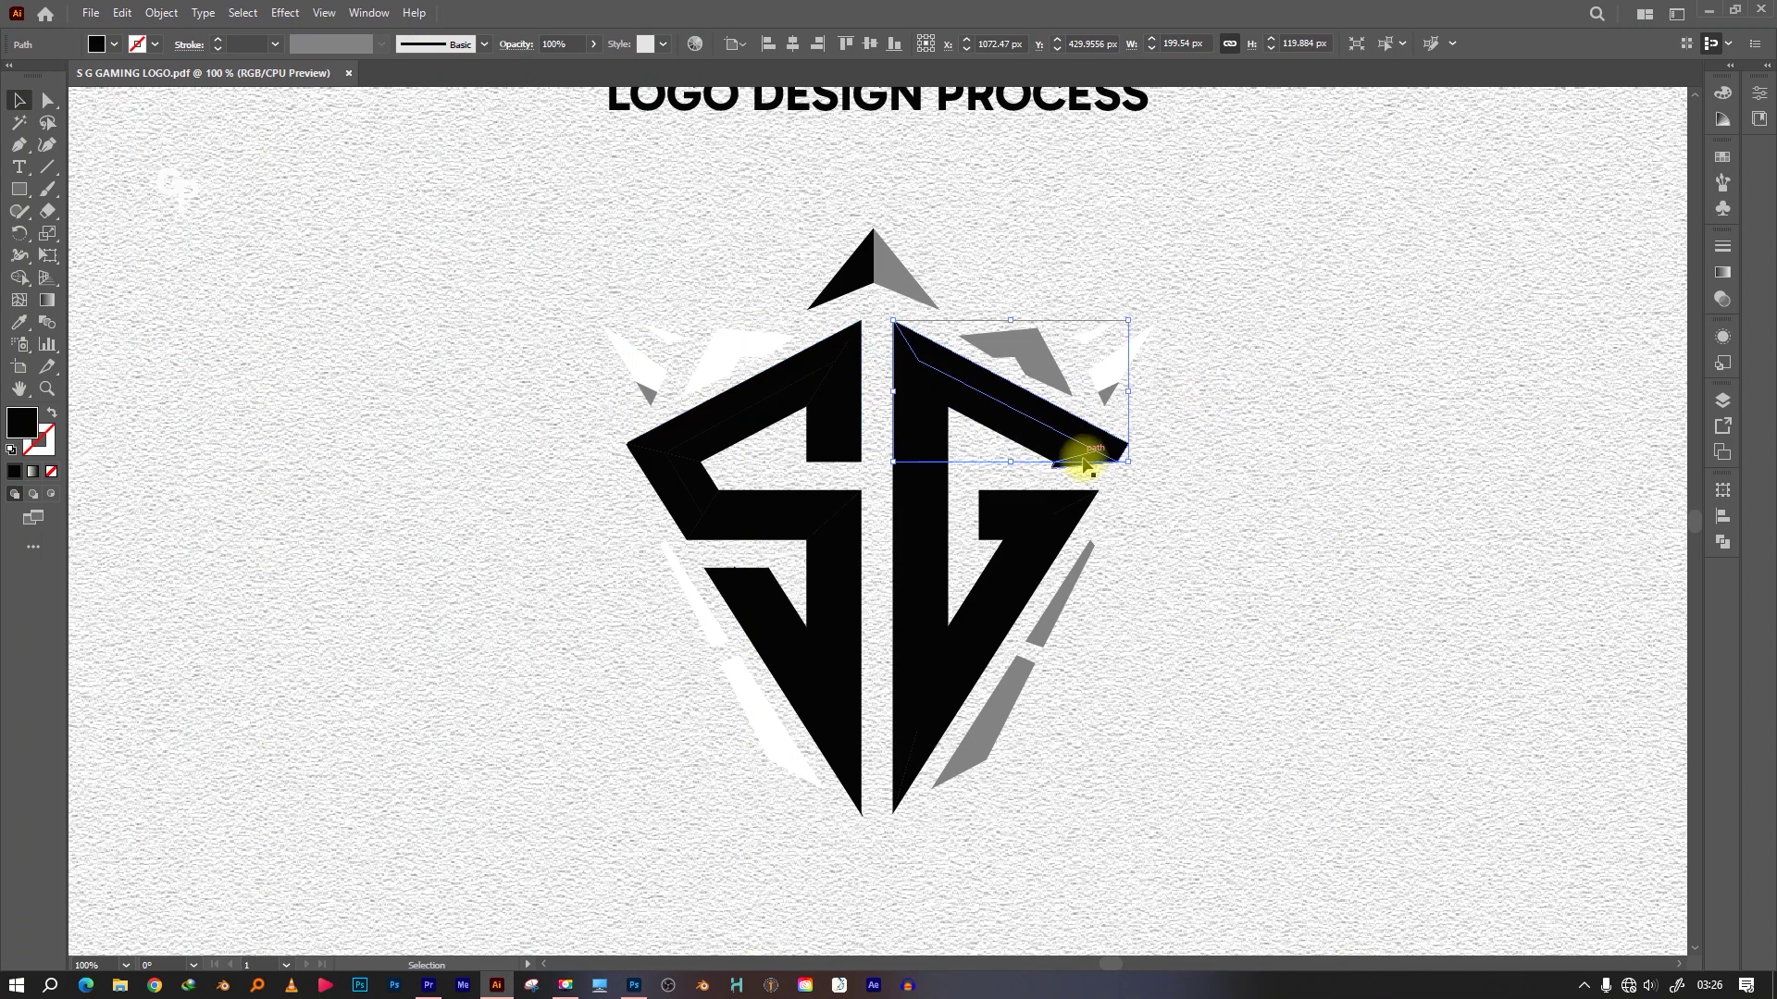
Give the G arm a gradient fill with a pure red first stop
click(1722, 272)
click(1503, 400)
double_click(1504, 412)
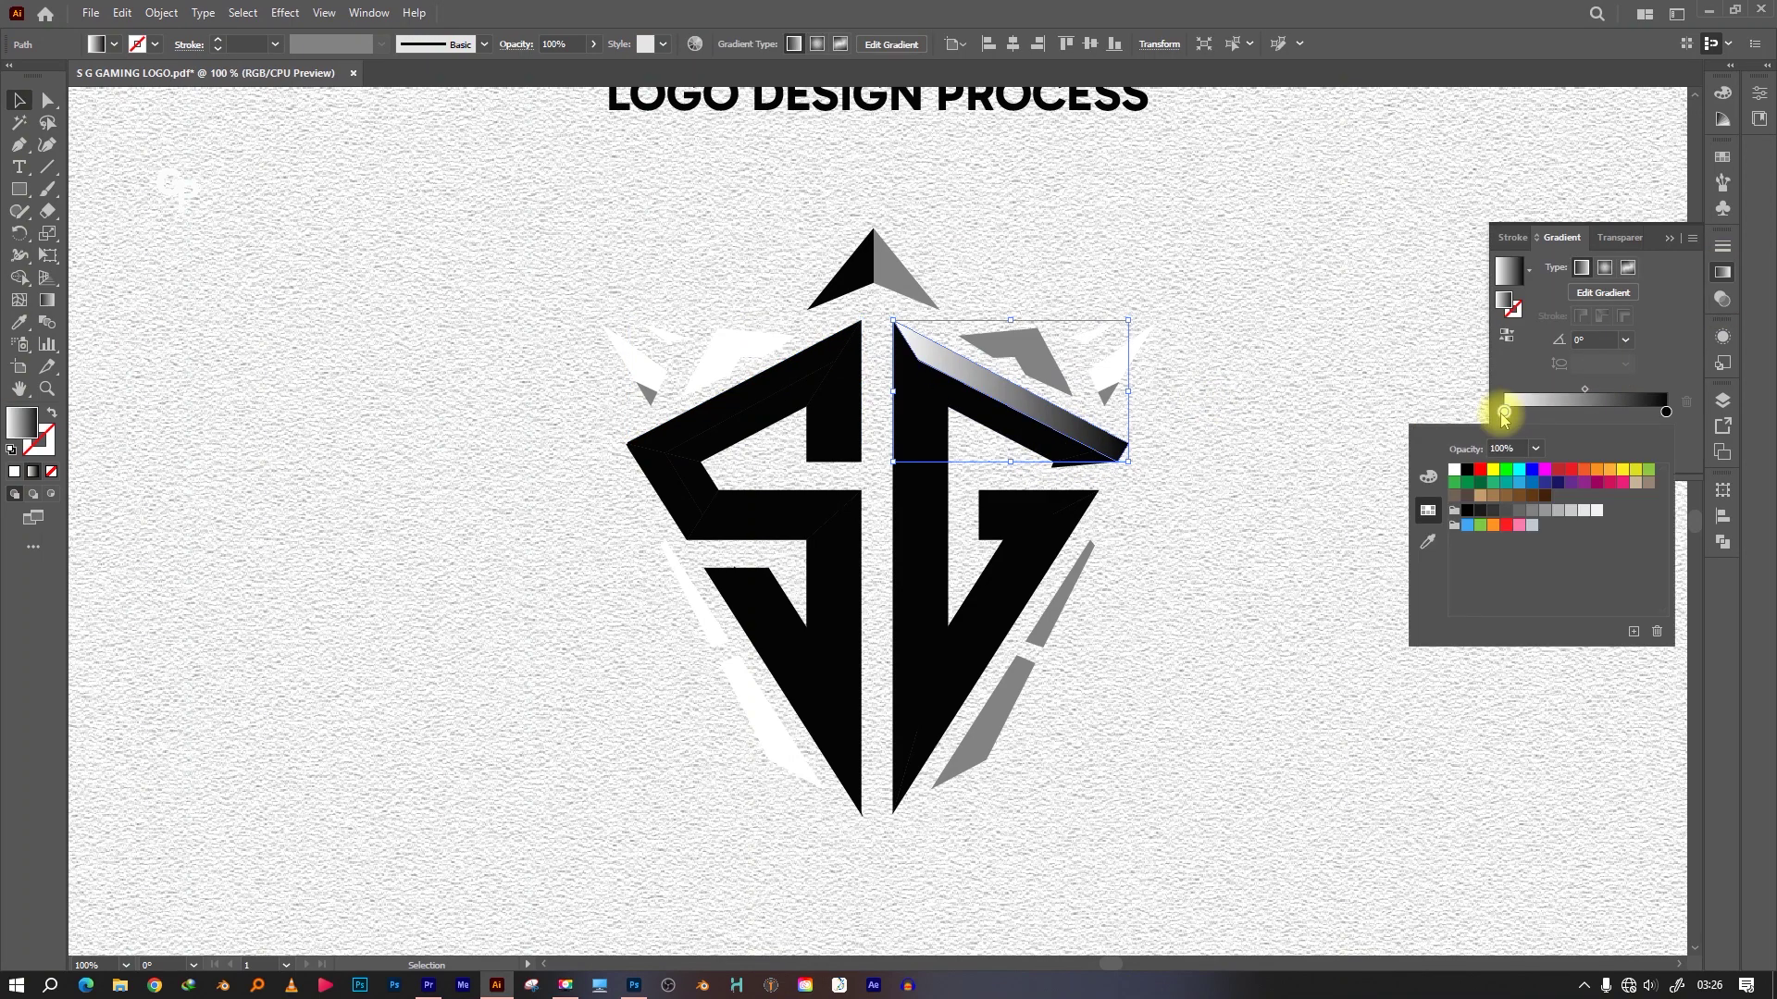
click(1479, 472)
key(g)
double_click(21, 423)
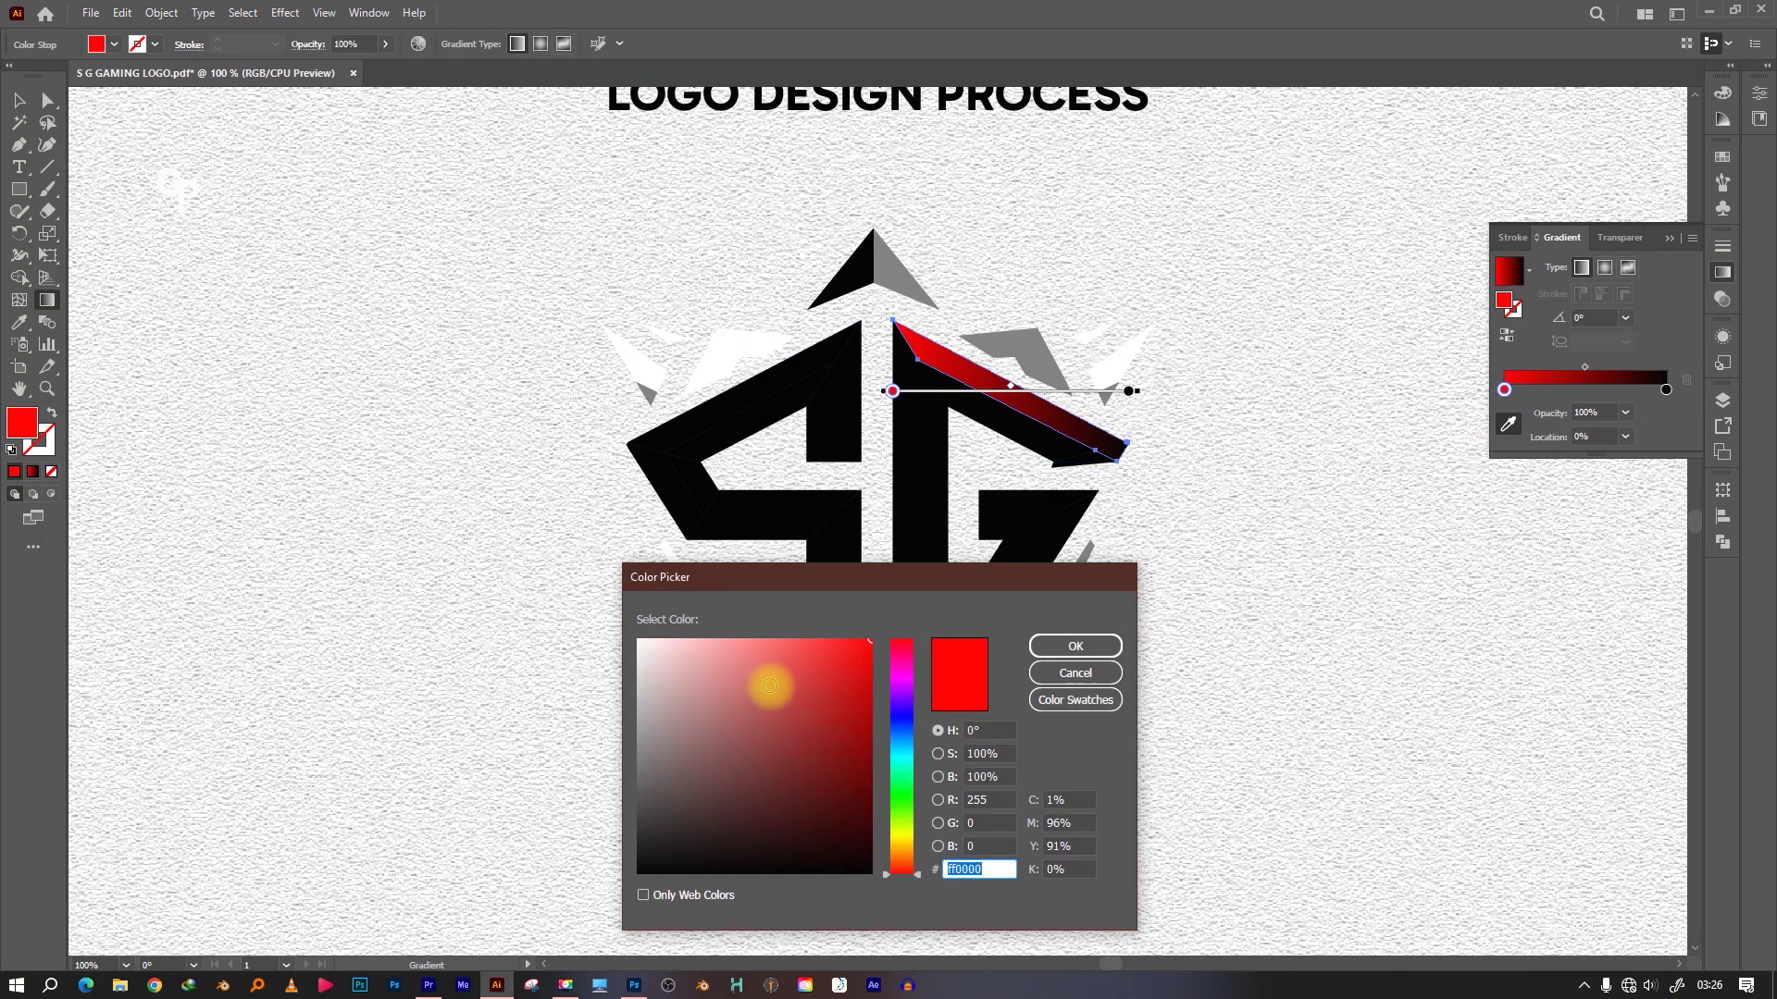
click(912, 863)
drag(917, 863, 925, 870)
click(1075, 646)
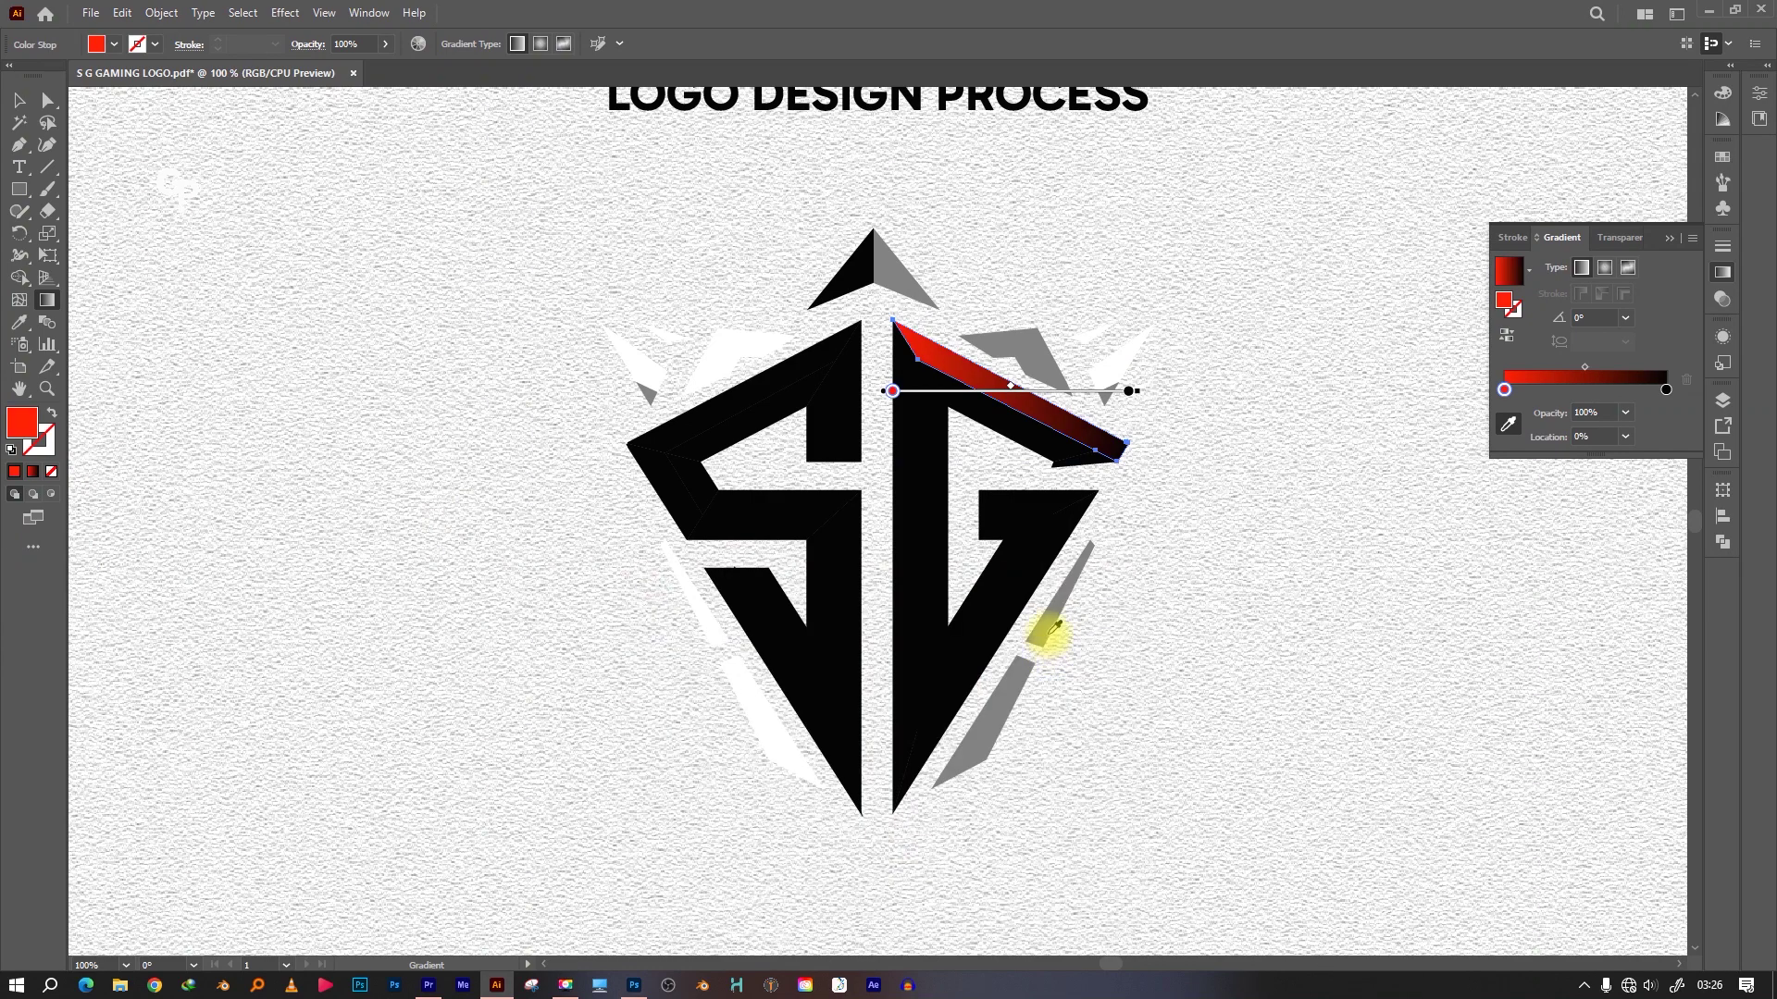
Set the gradient's end stop to deep red and adjust the midpoint
double_click(1666, 390)
double_click(22, 423)
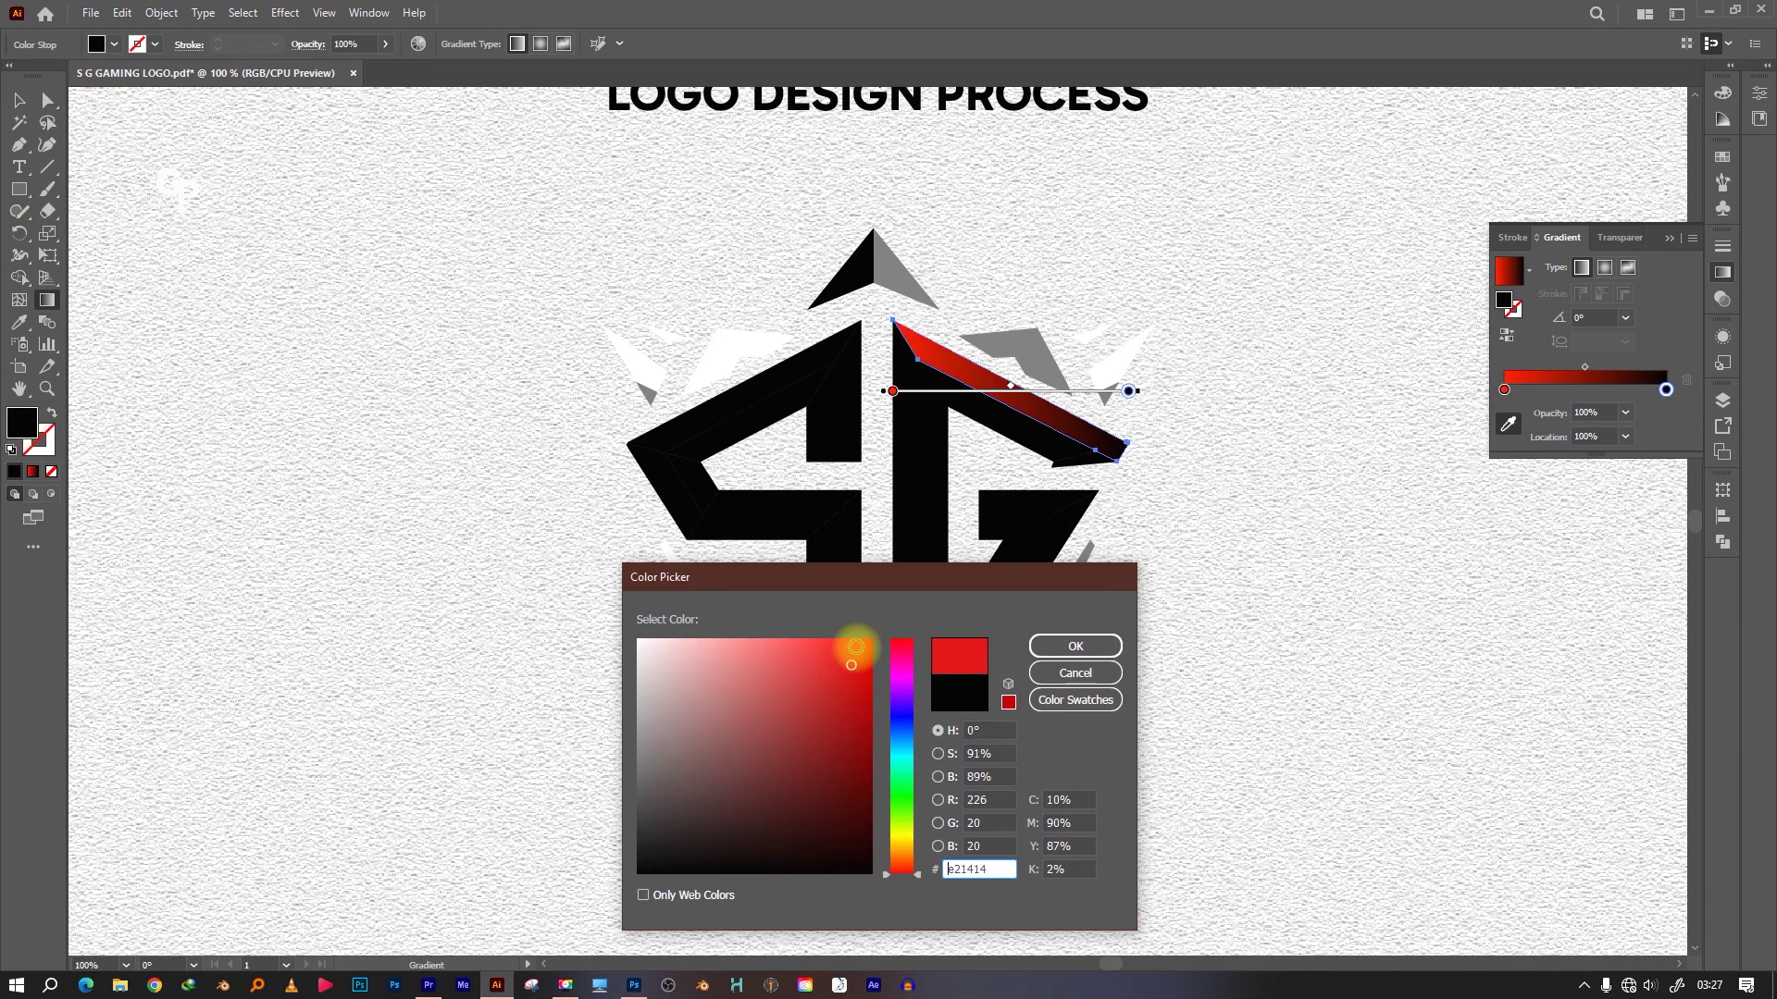
drag(848, 642, 929, 687)
click(1075, 646)
key(ctrl+z)
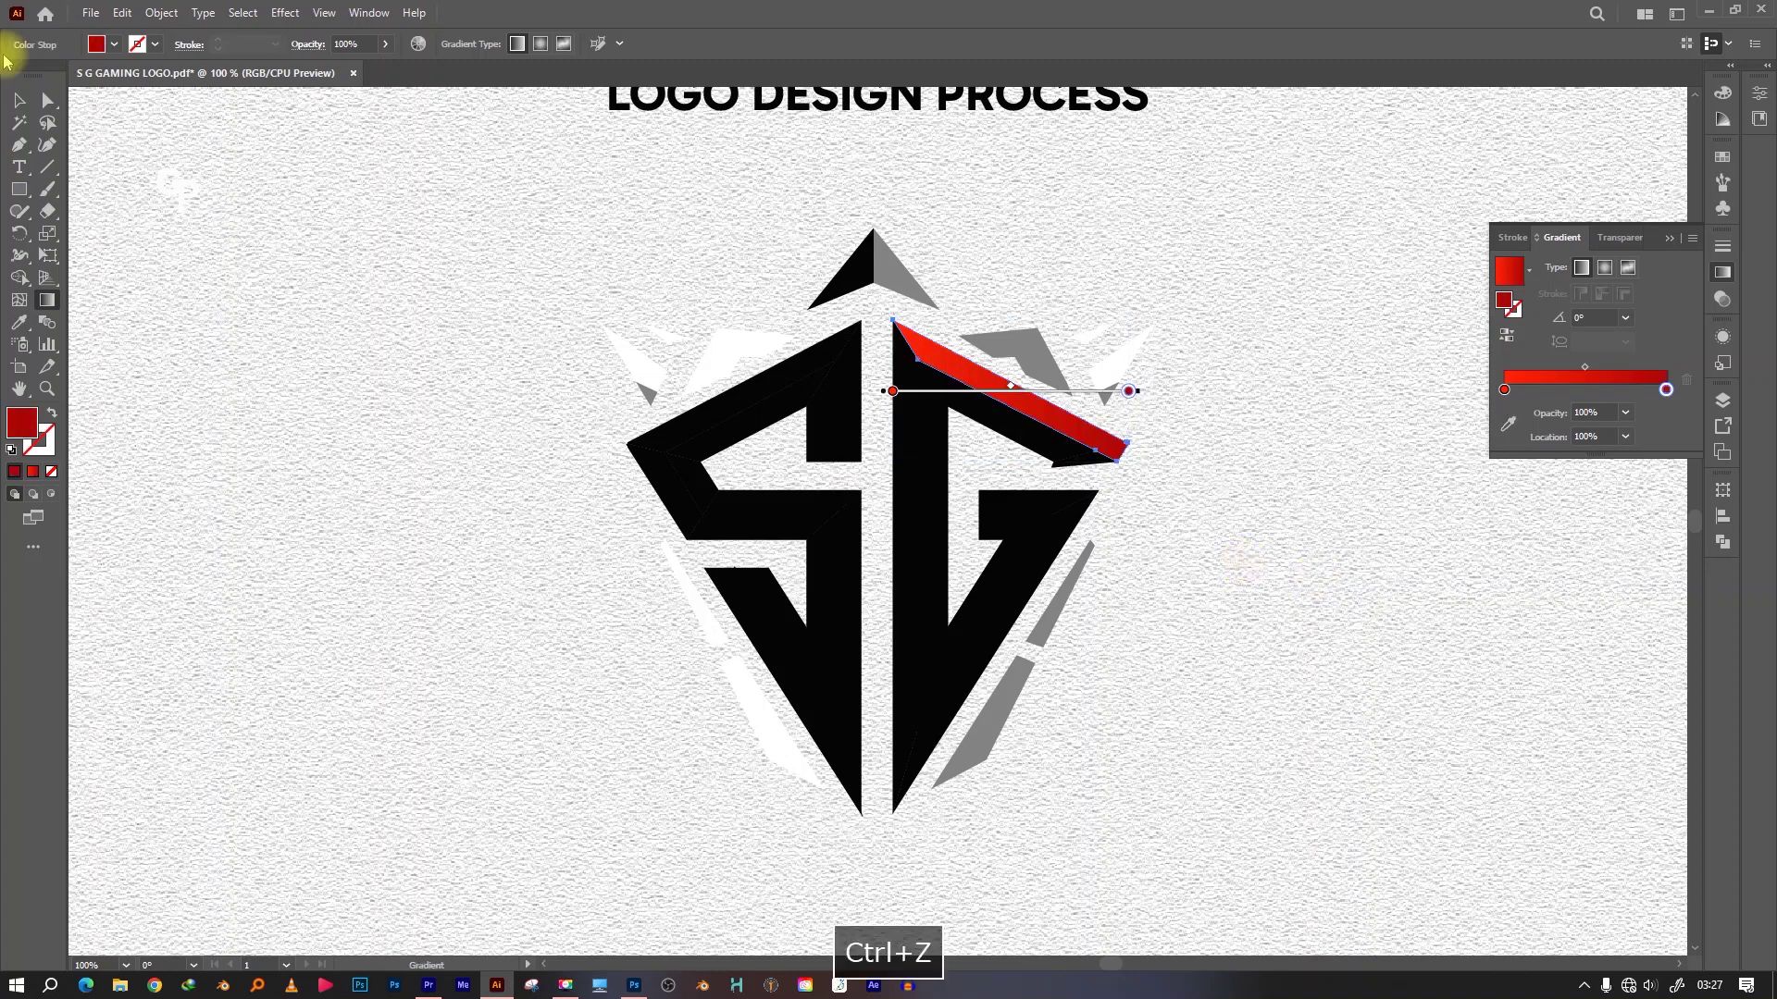
key(v)
drag(1585, 389, 1604, 396)
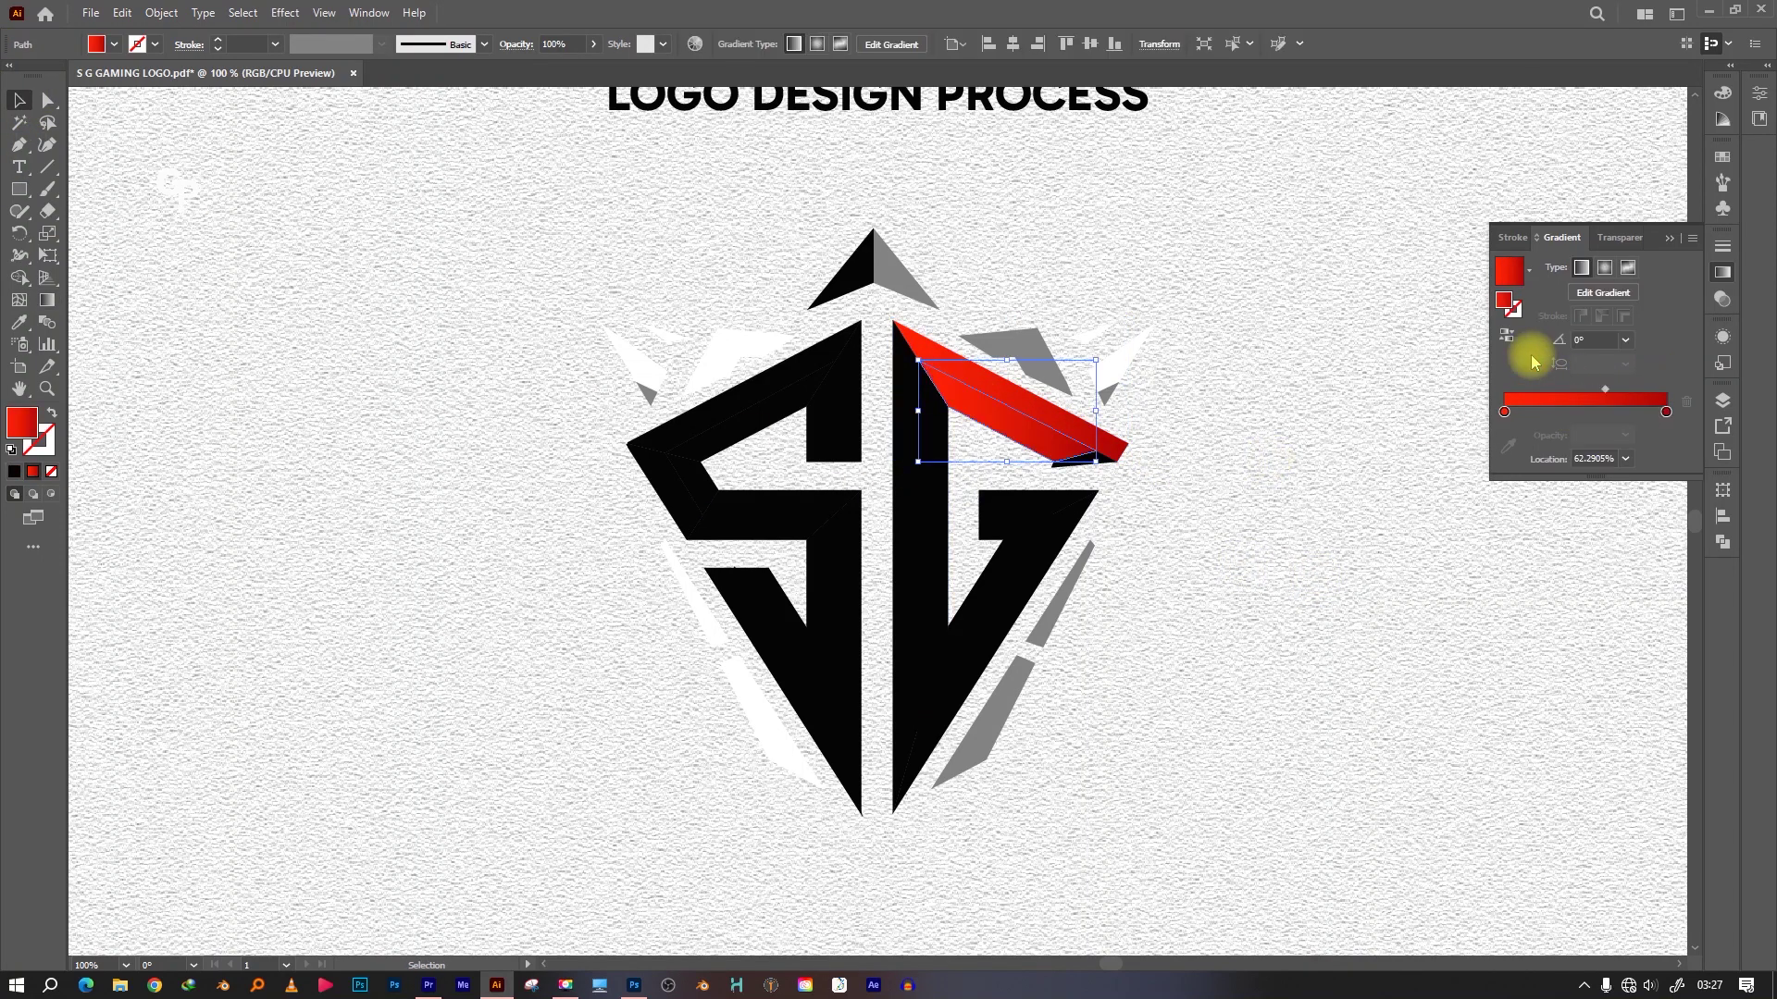
Apply the red gradient to the remaining black G pieces
click(1040, 444)
click(1229, 484)
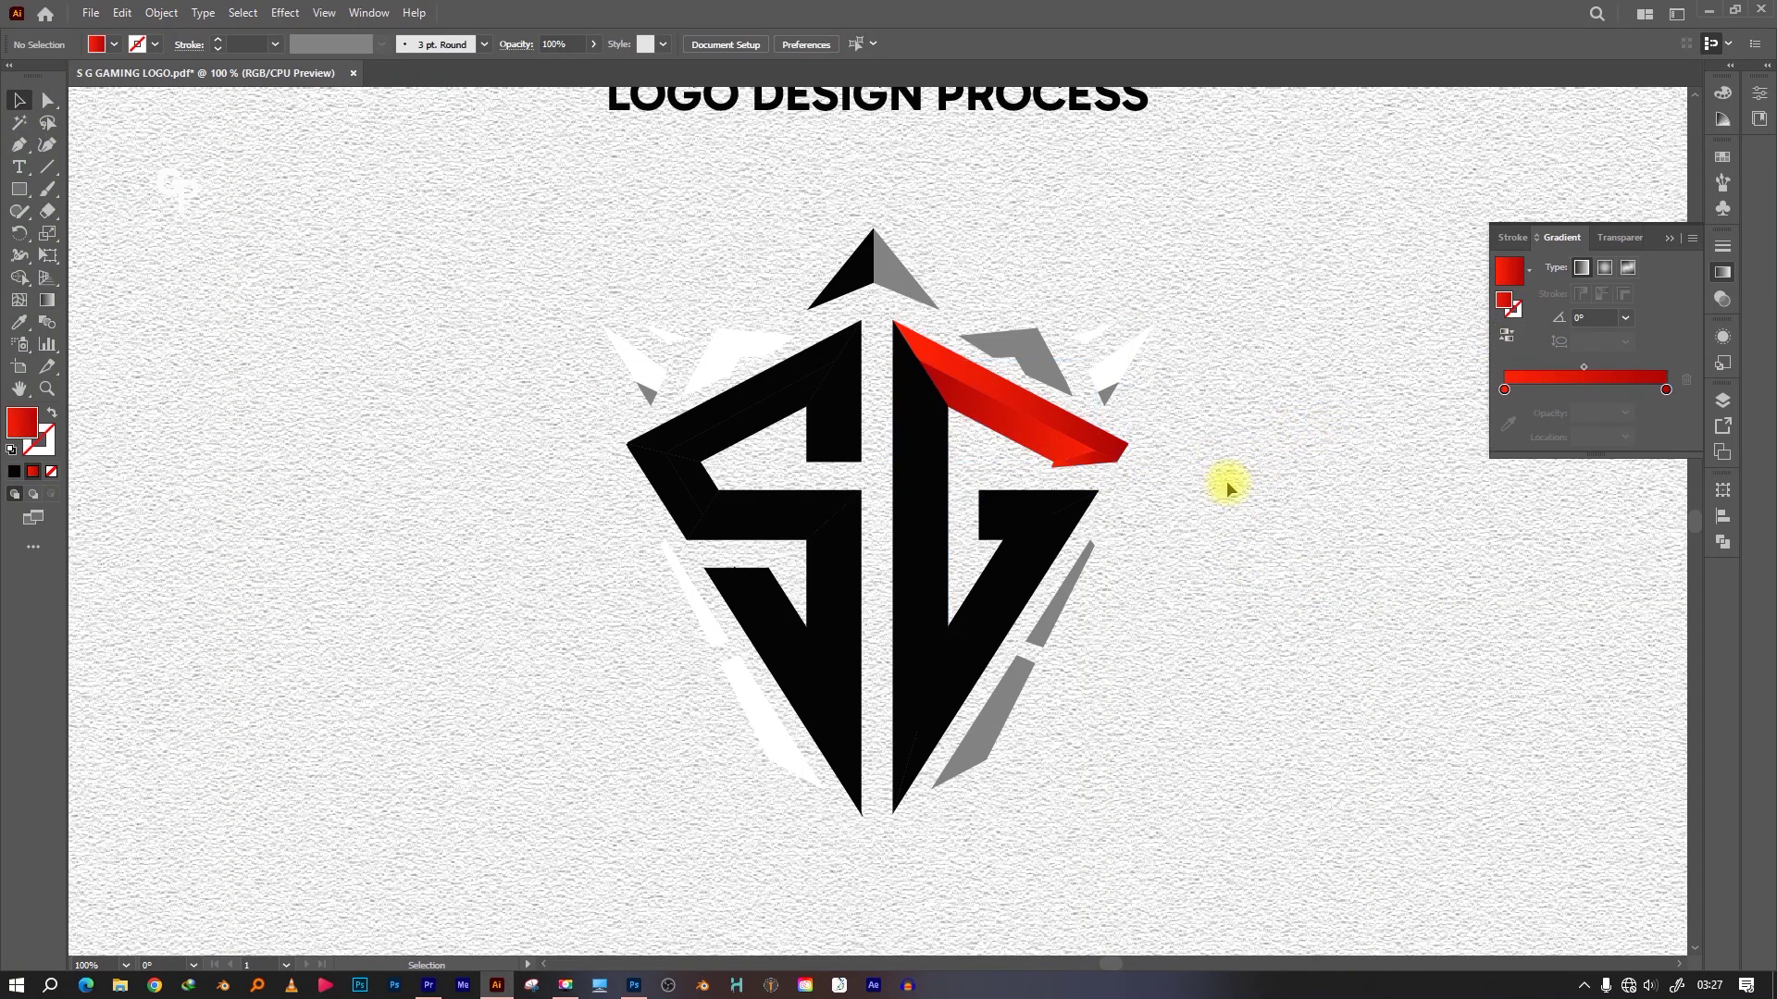
click(895, 535)
shift+click(996, 524)
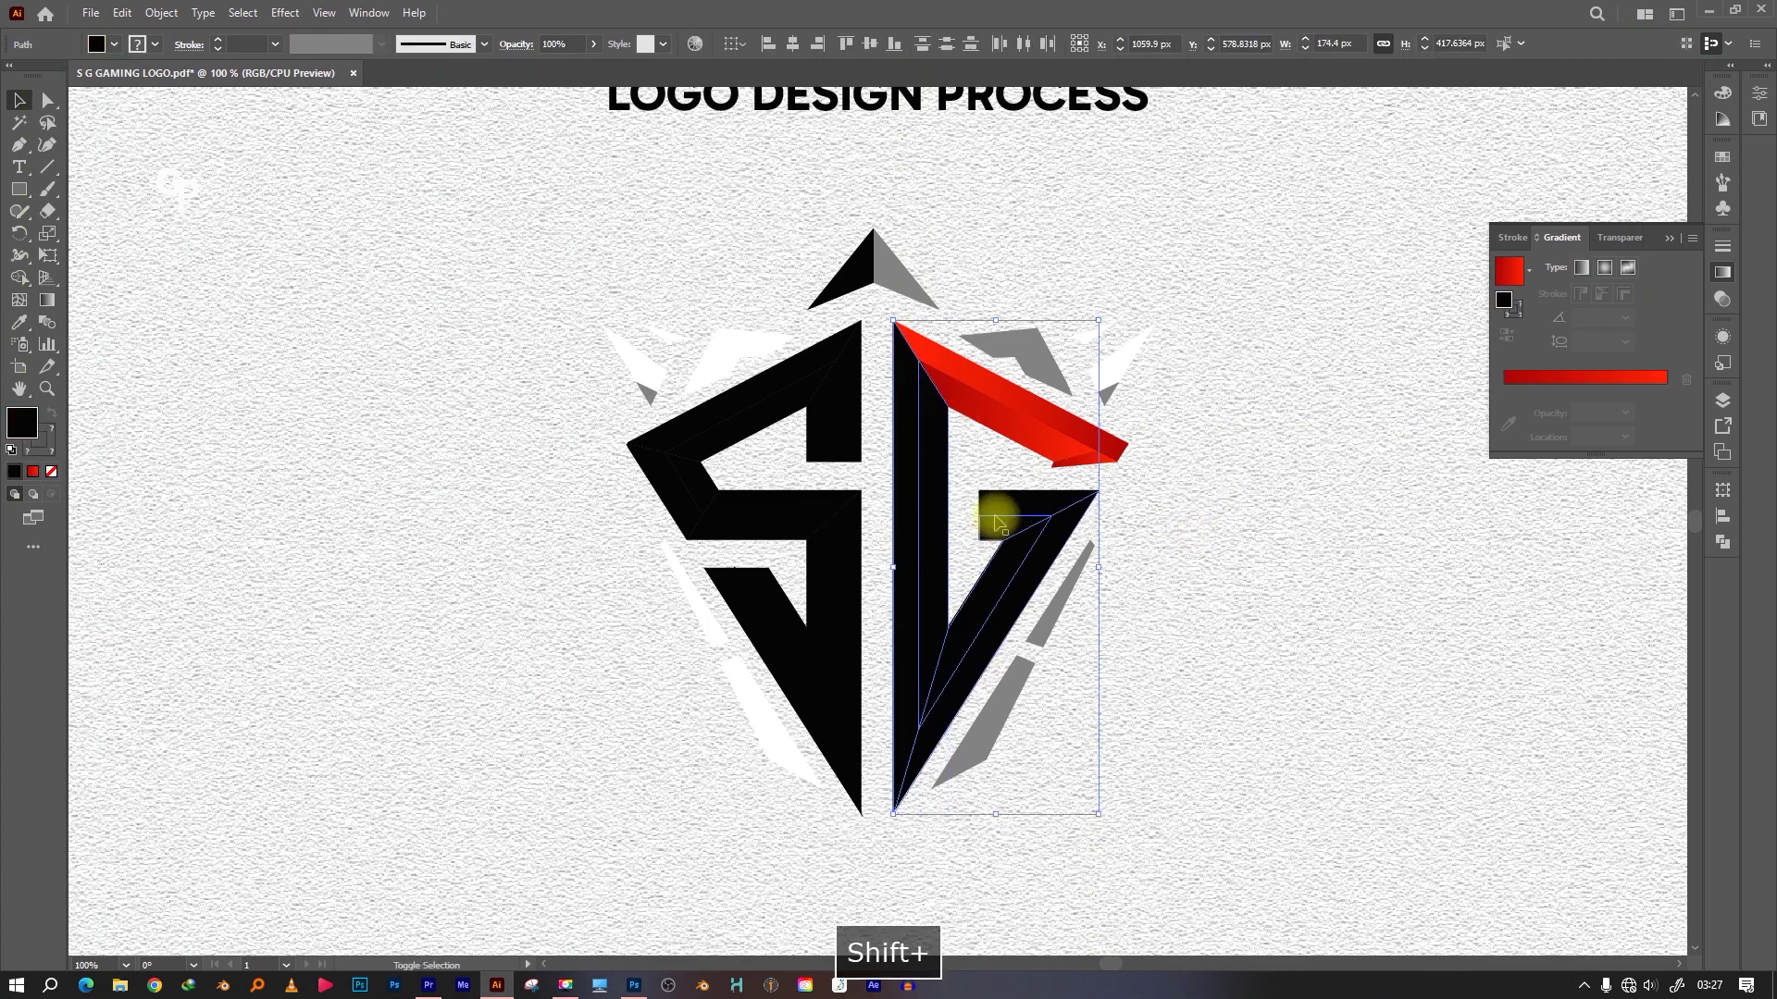
key(shift+period)
click(1059, 737)
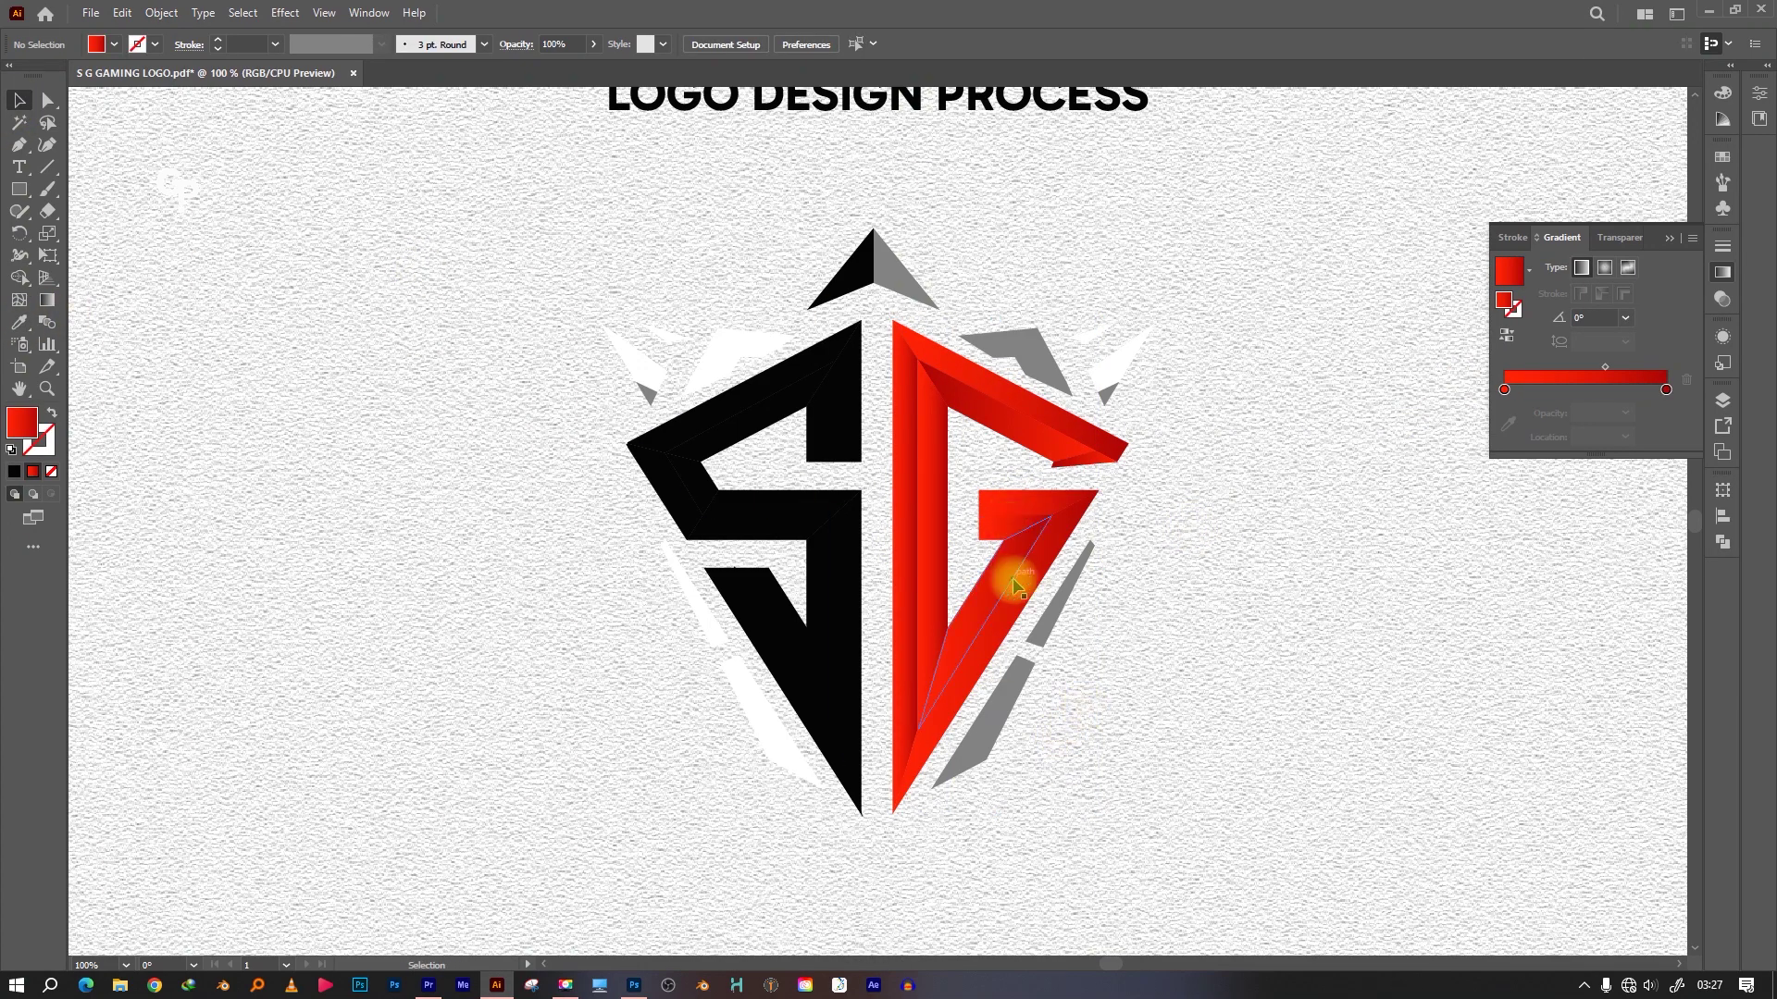
Run the G stem strip's gradient vertically and shift the diagonal piece's gradient midpoint
click(916, 518)
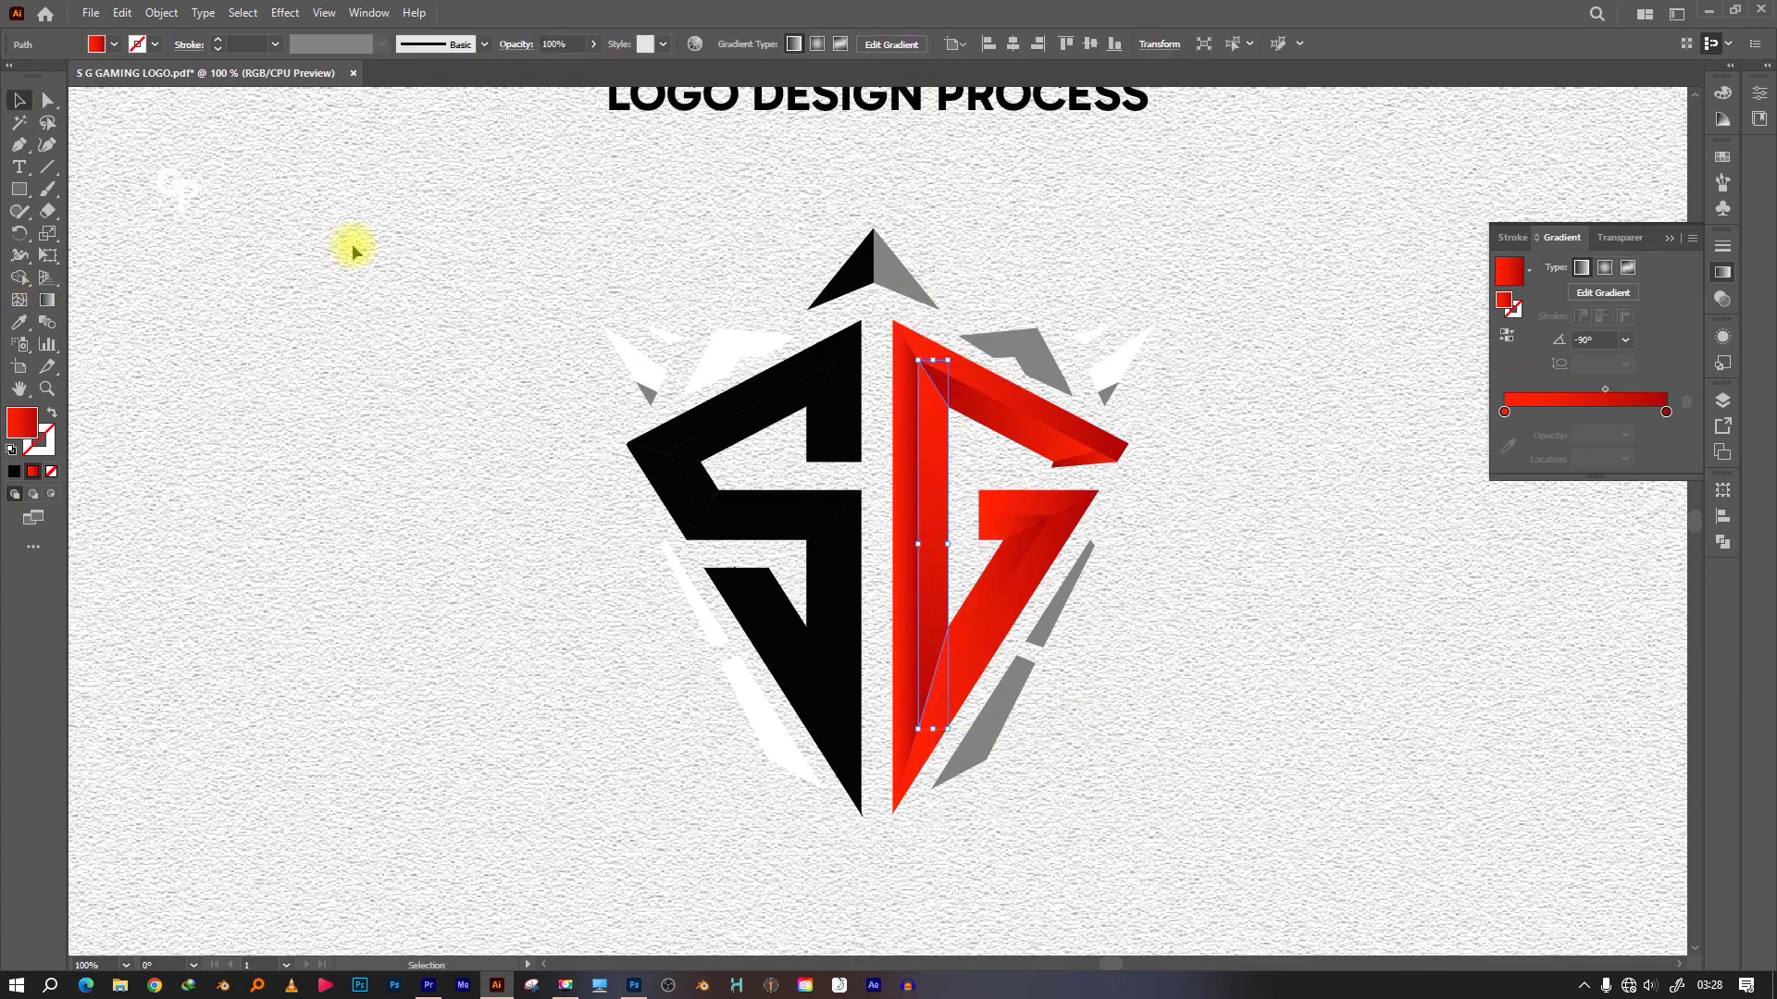
key(g)
drag(880, 290, 904, 833)
click(19, 99)
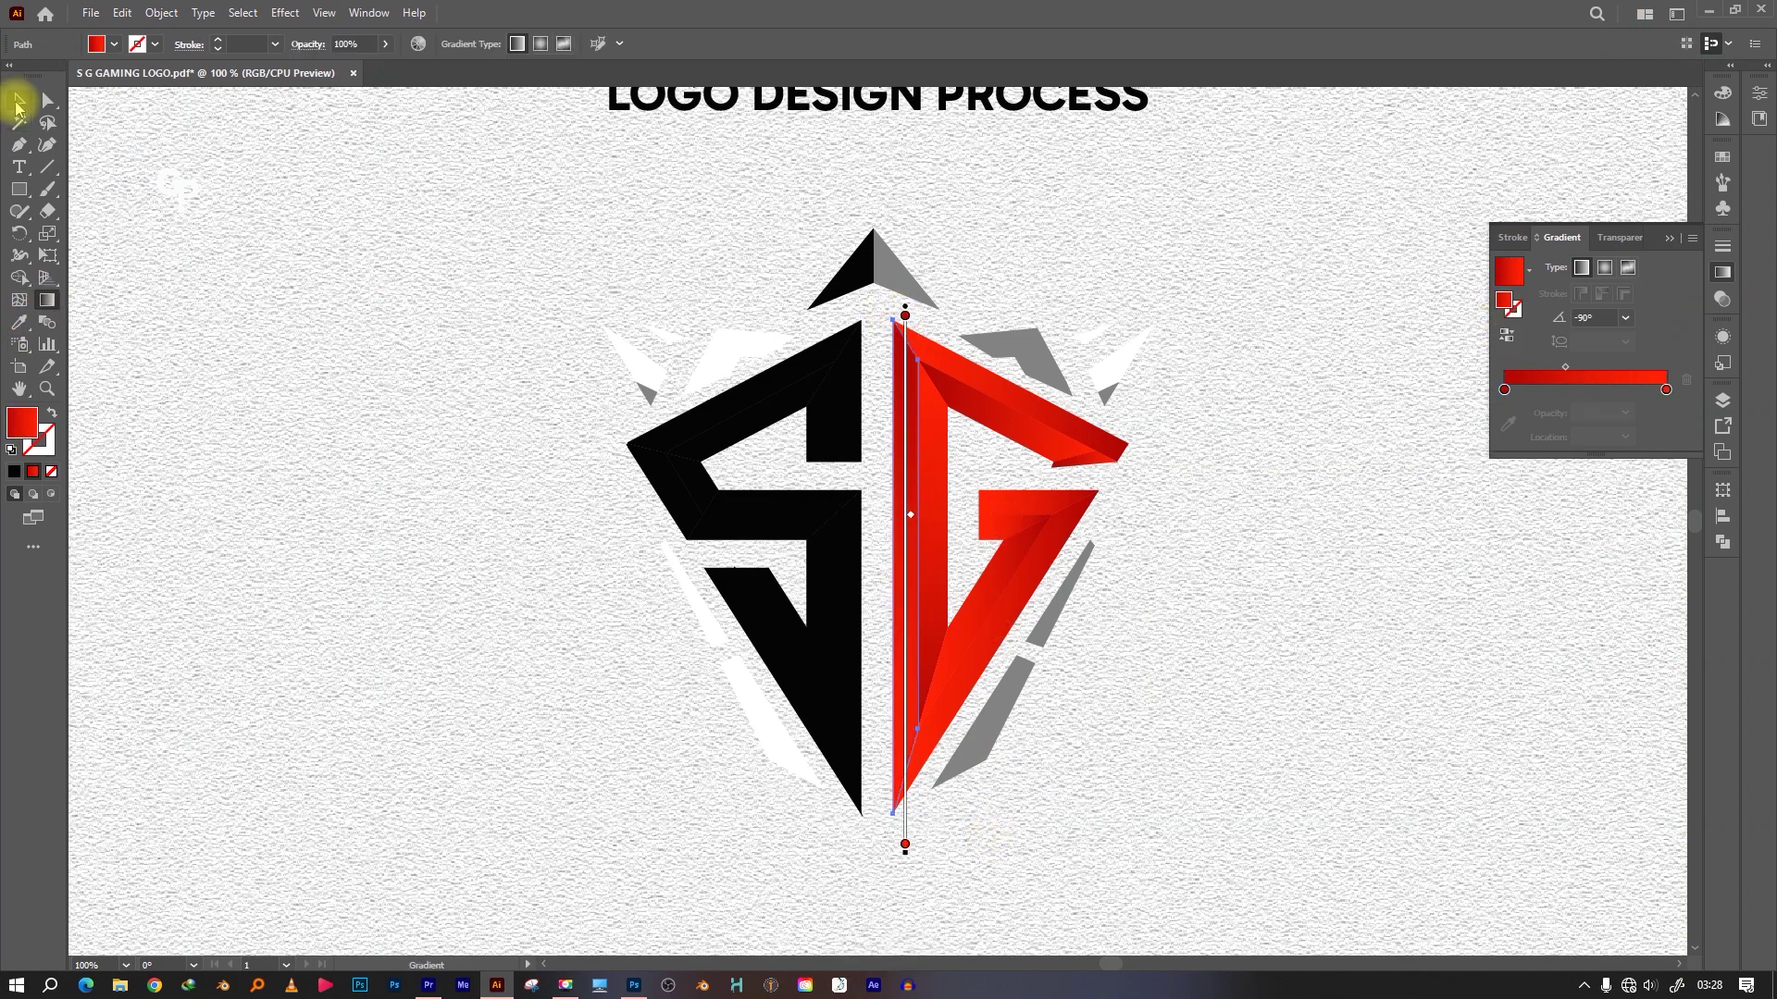
click(1097, 868)
click(948, 685)
key(g)
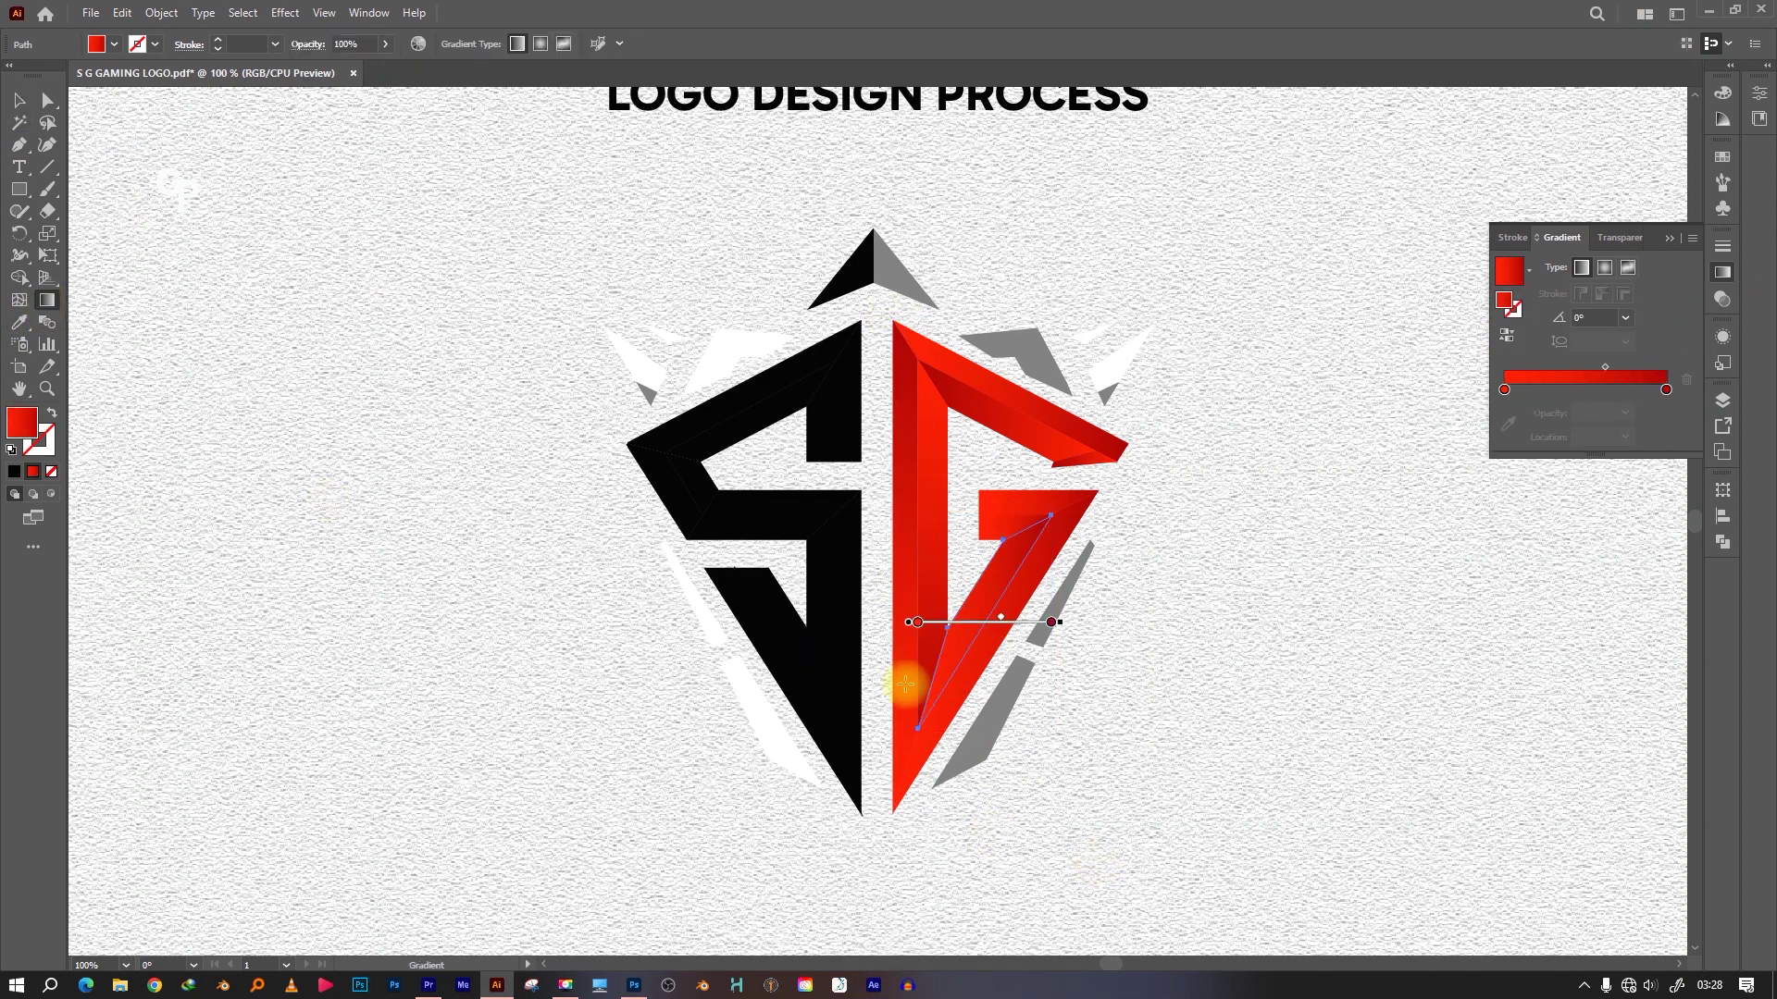
click(19, 99)
drag(1605, 366, 1565, 366)
click(1219, 615)
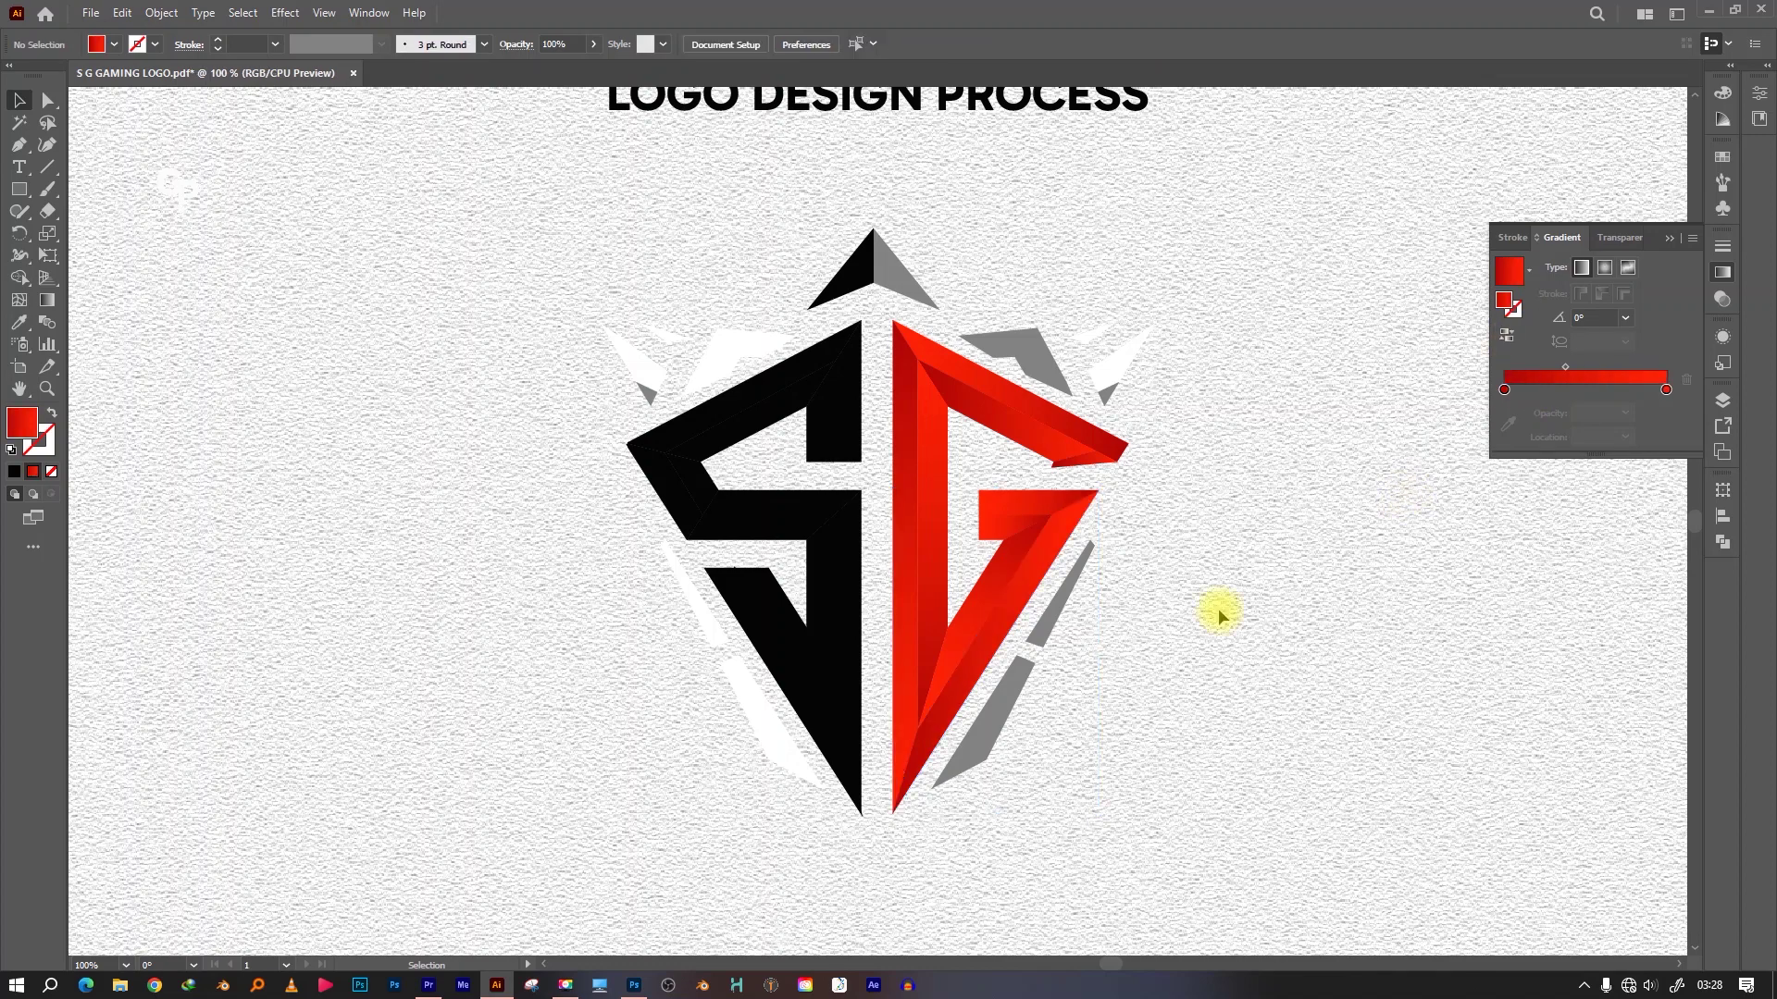
Reverse the G crossbar's gradient direction and save the file
click(1078, 503)
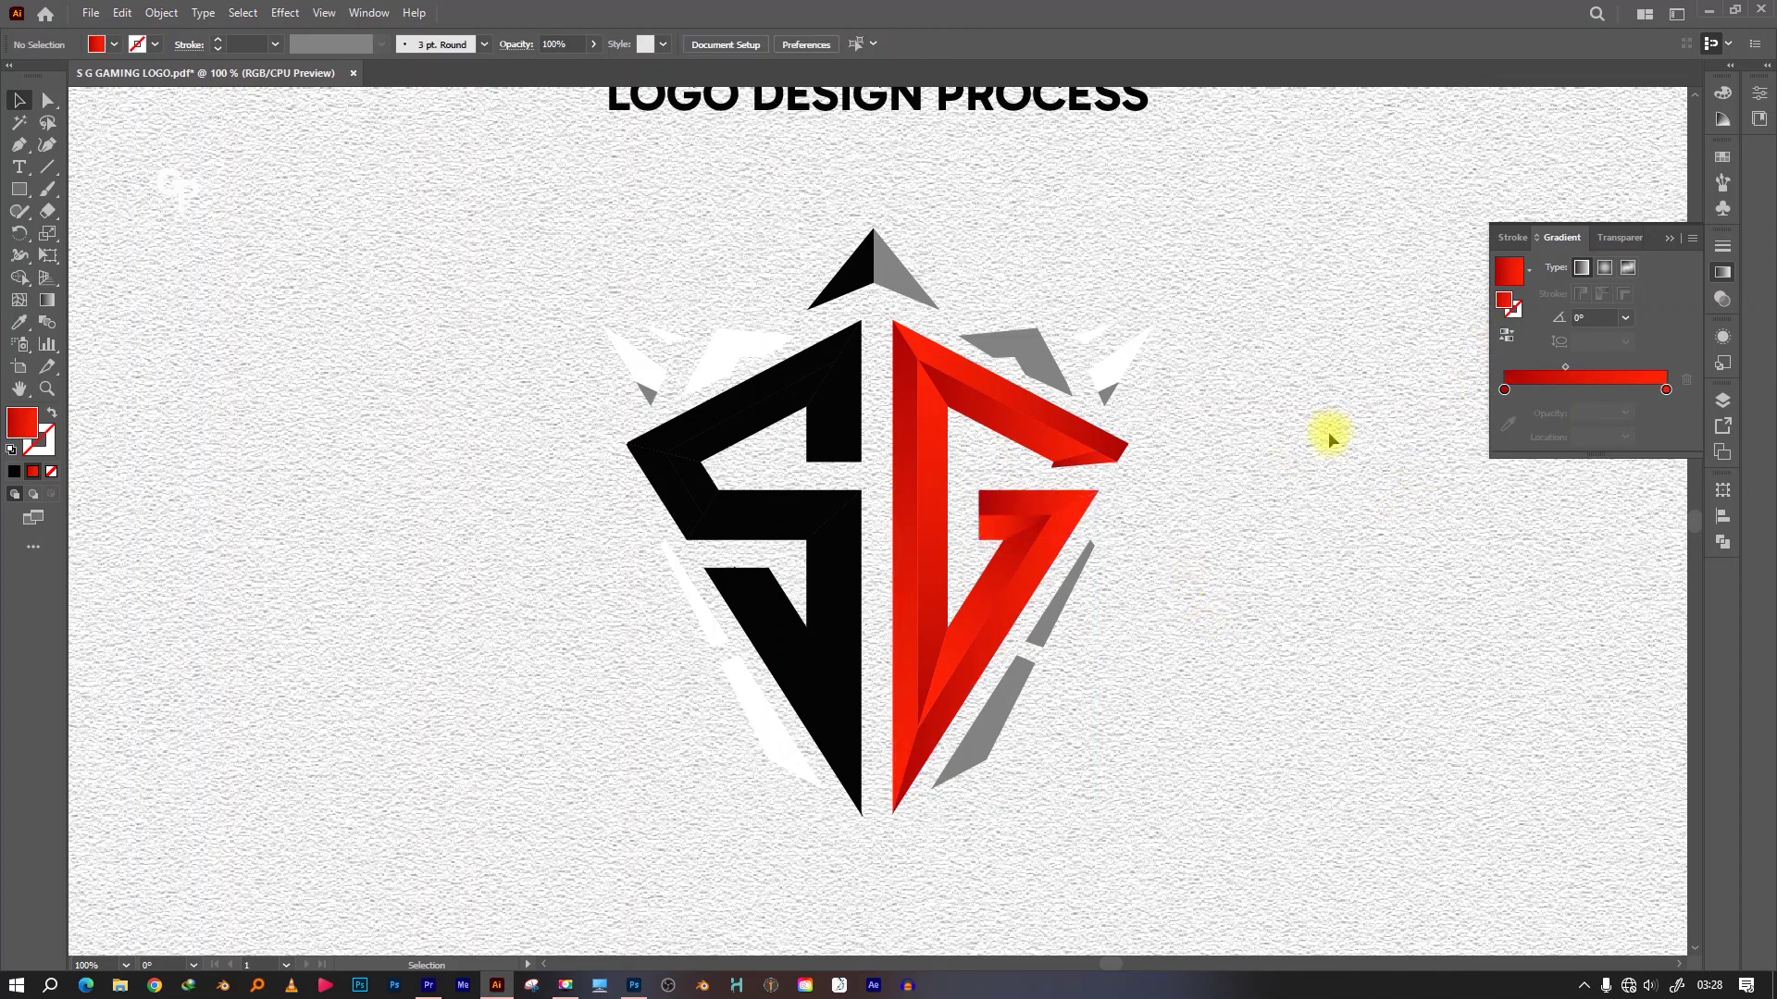
click(1506, 335)
click(1385, 482)
key(ctrl+s)
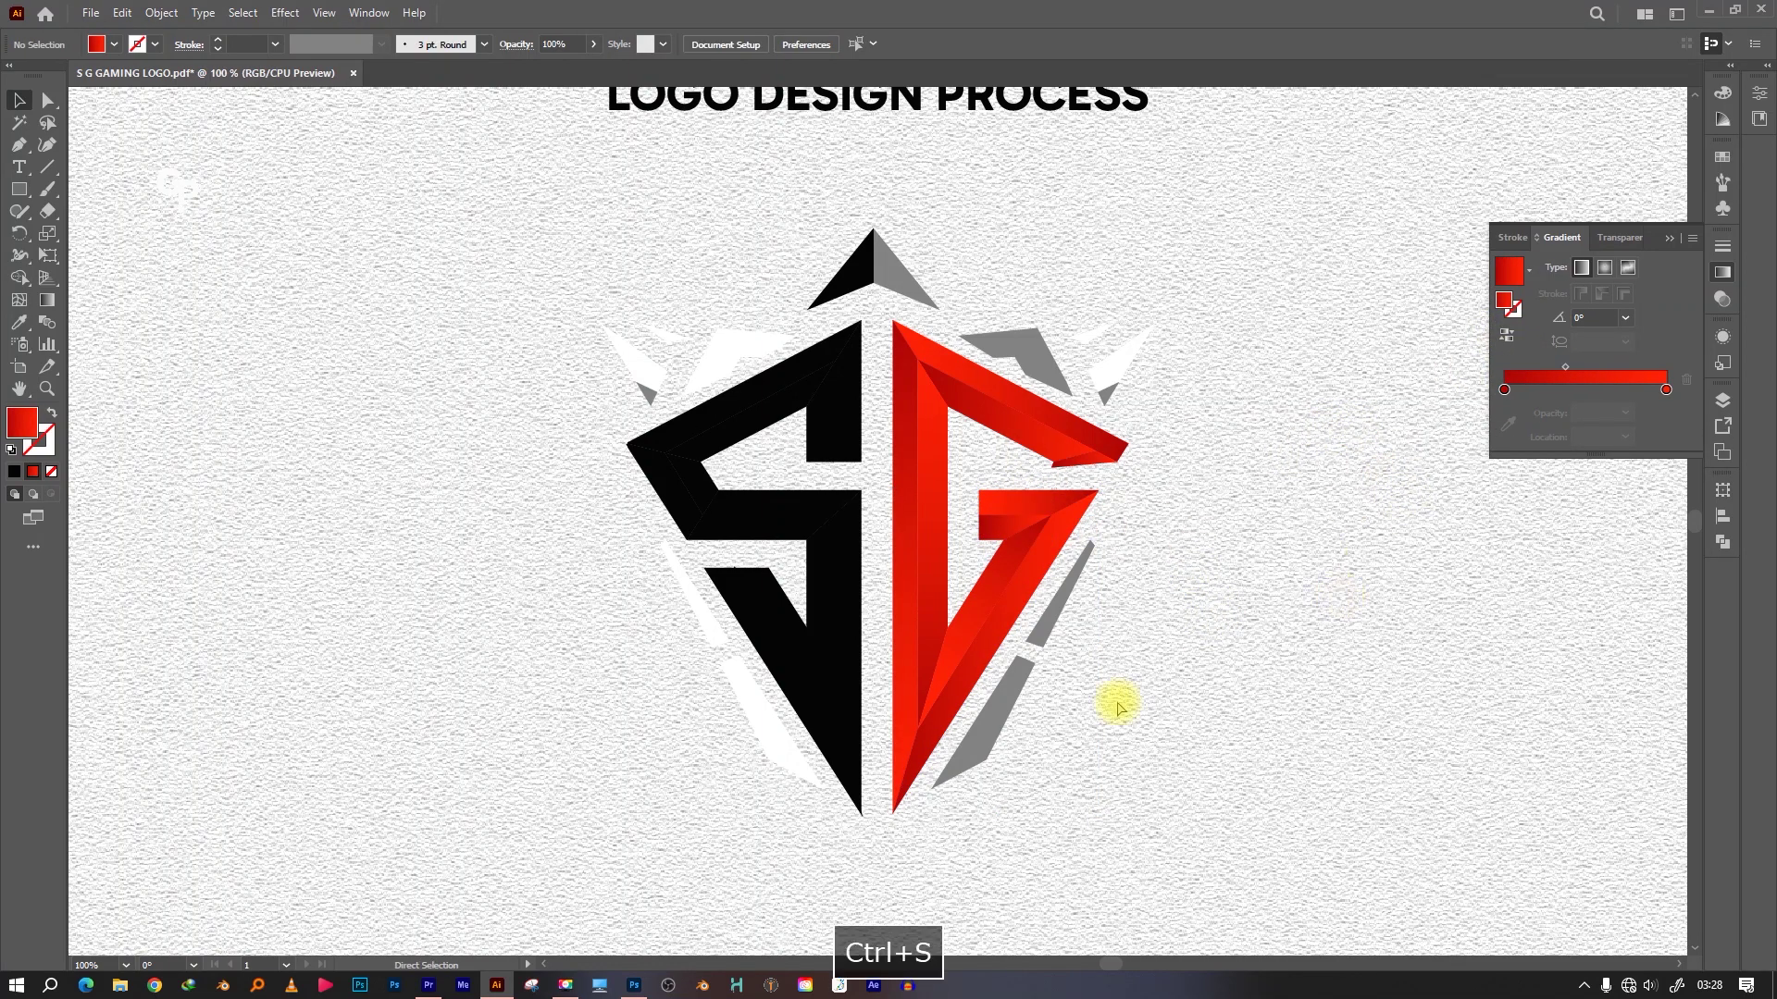
click(753, 357)
Select the five black S pieces and eyedrop the G's red gradient onto them
click(916, 425)
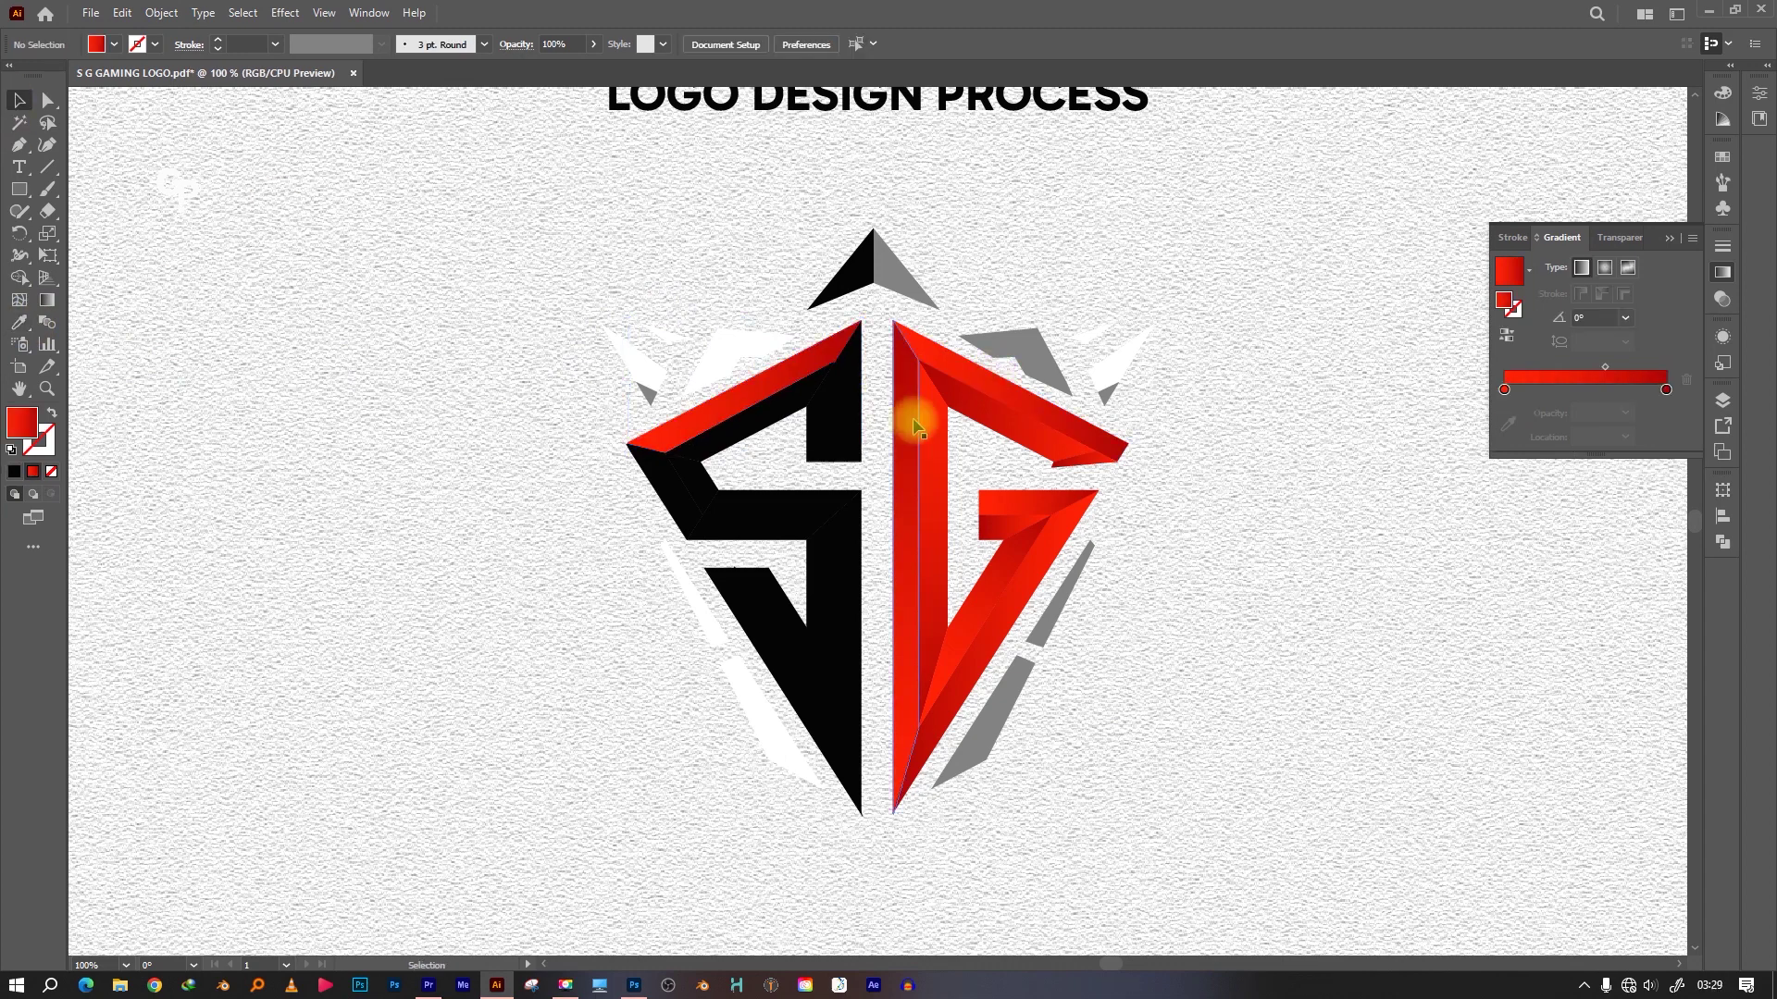
click(663, 460)
shift+click(805, 396)
shift+click(793, 519)
shift+click(781, 667)
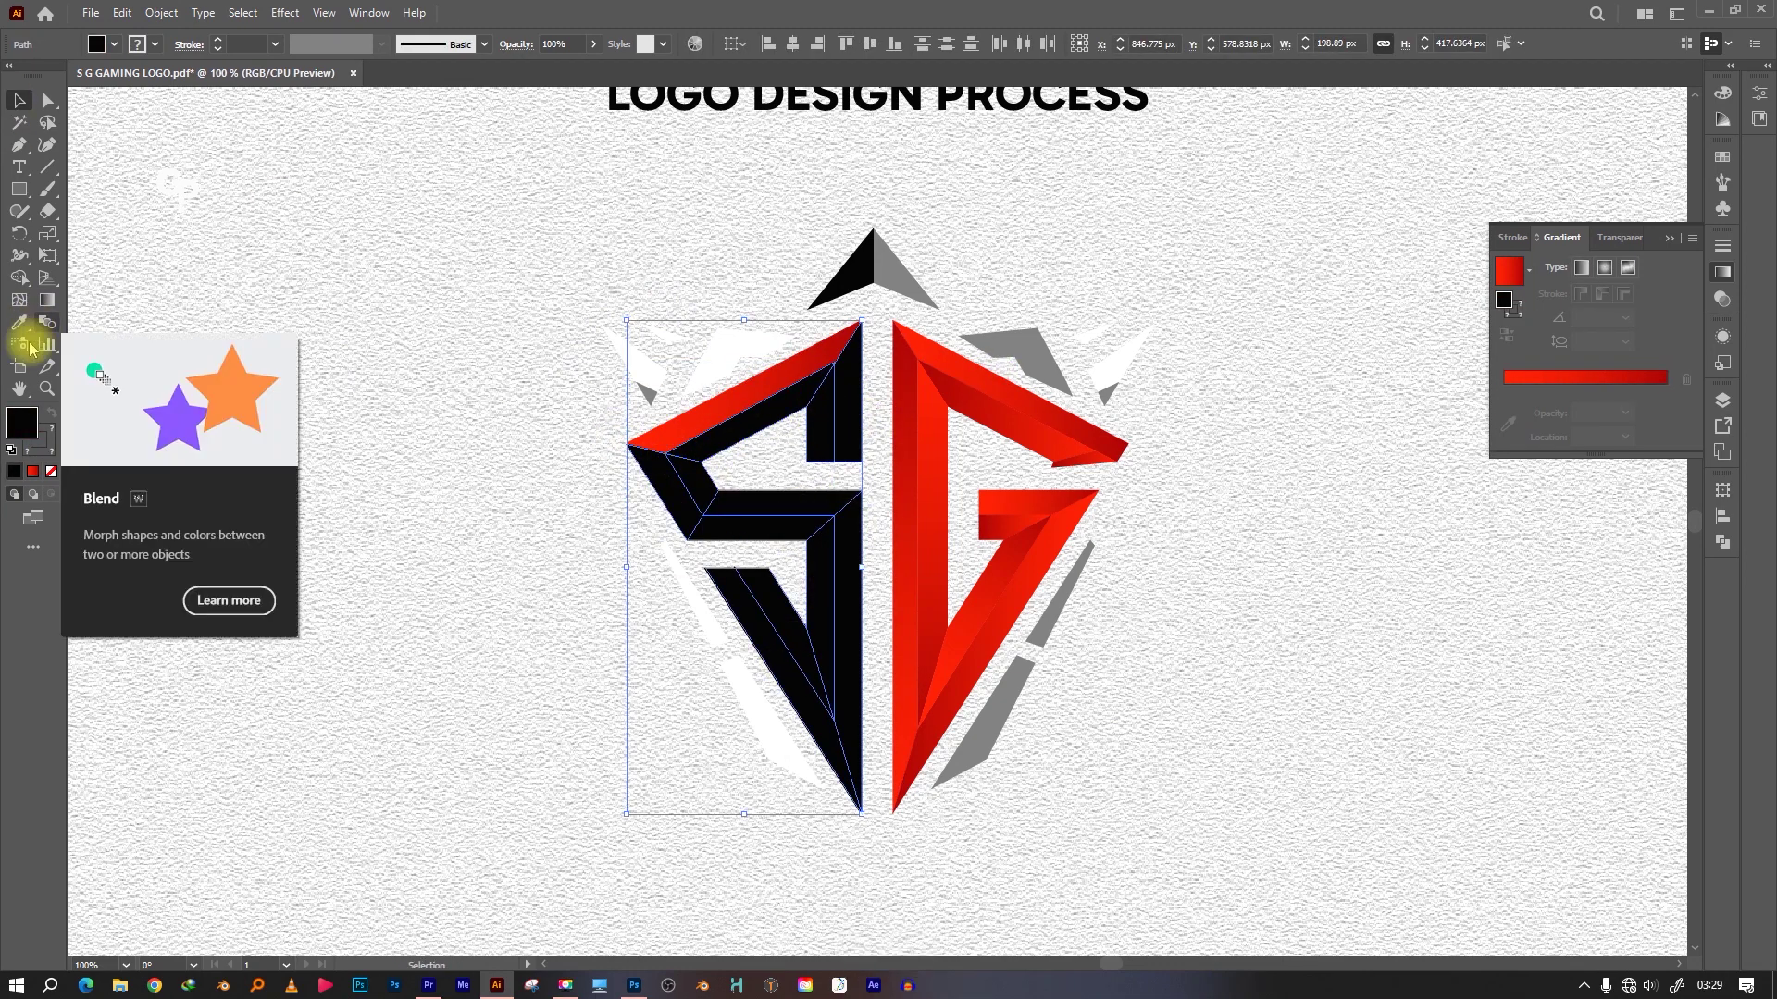
key(period)
Run the thin inner S piece's gradient vertically
click(816, 532)
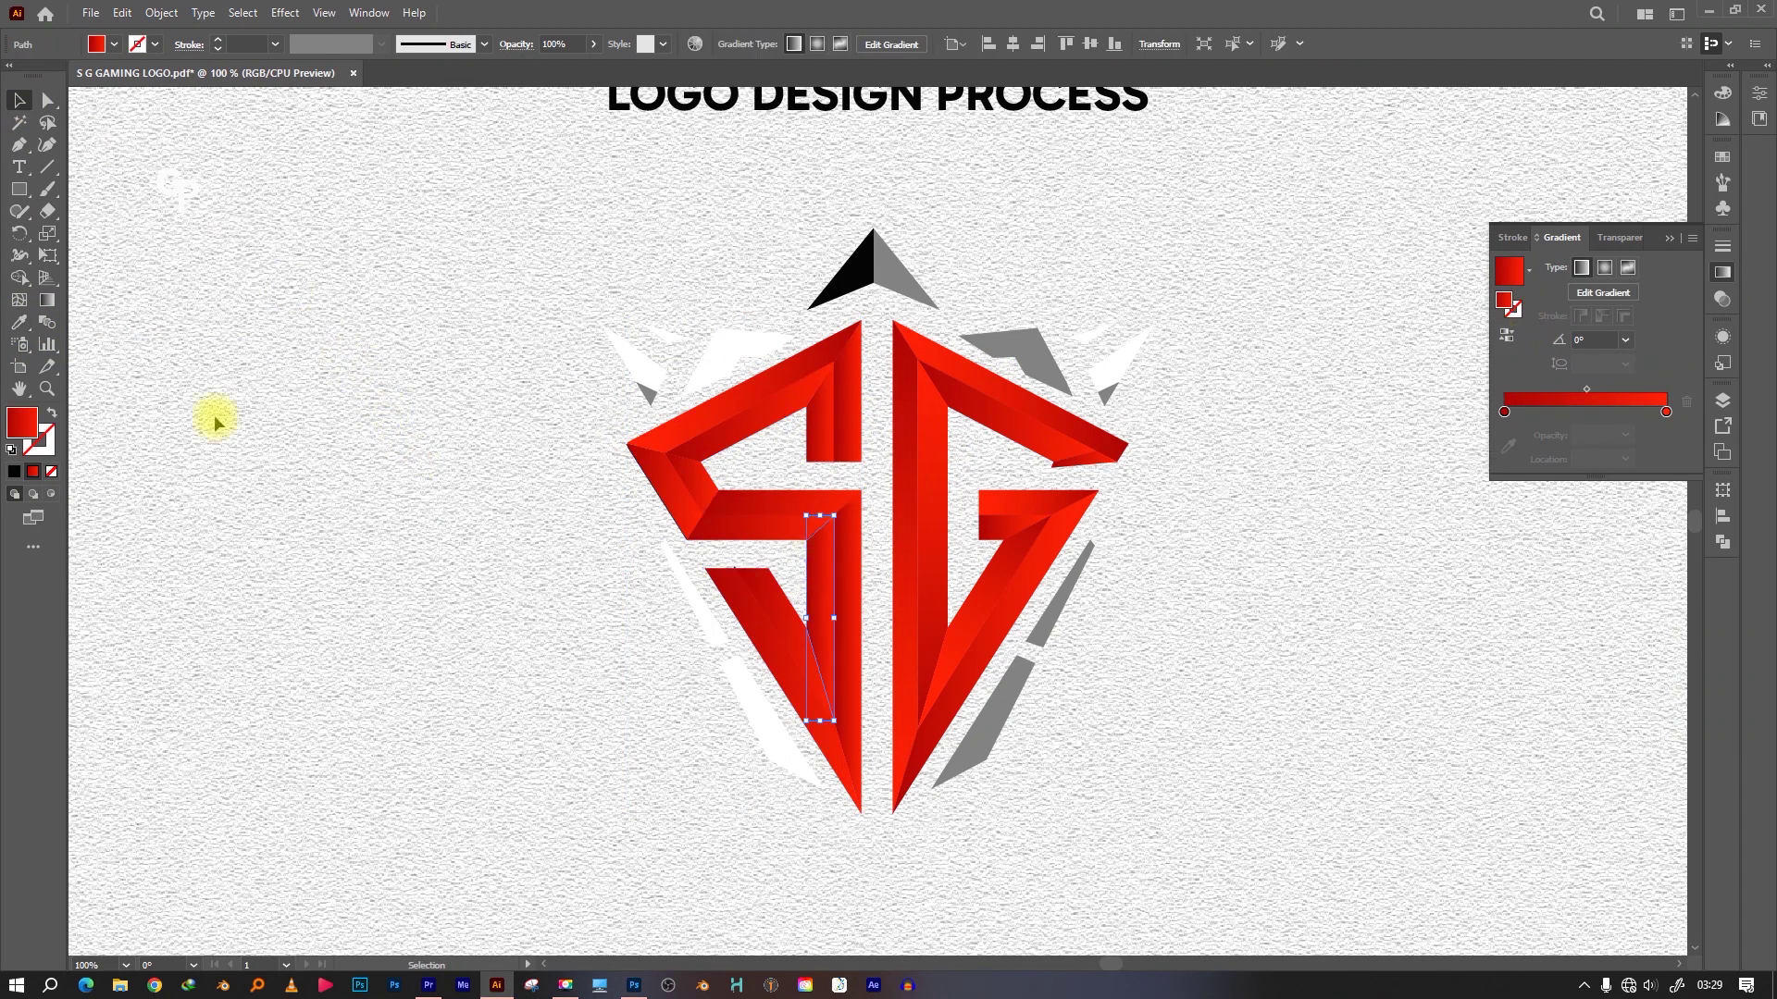
click(46, 299)
drag(820, 507, 820, 743)
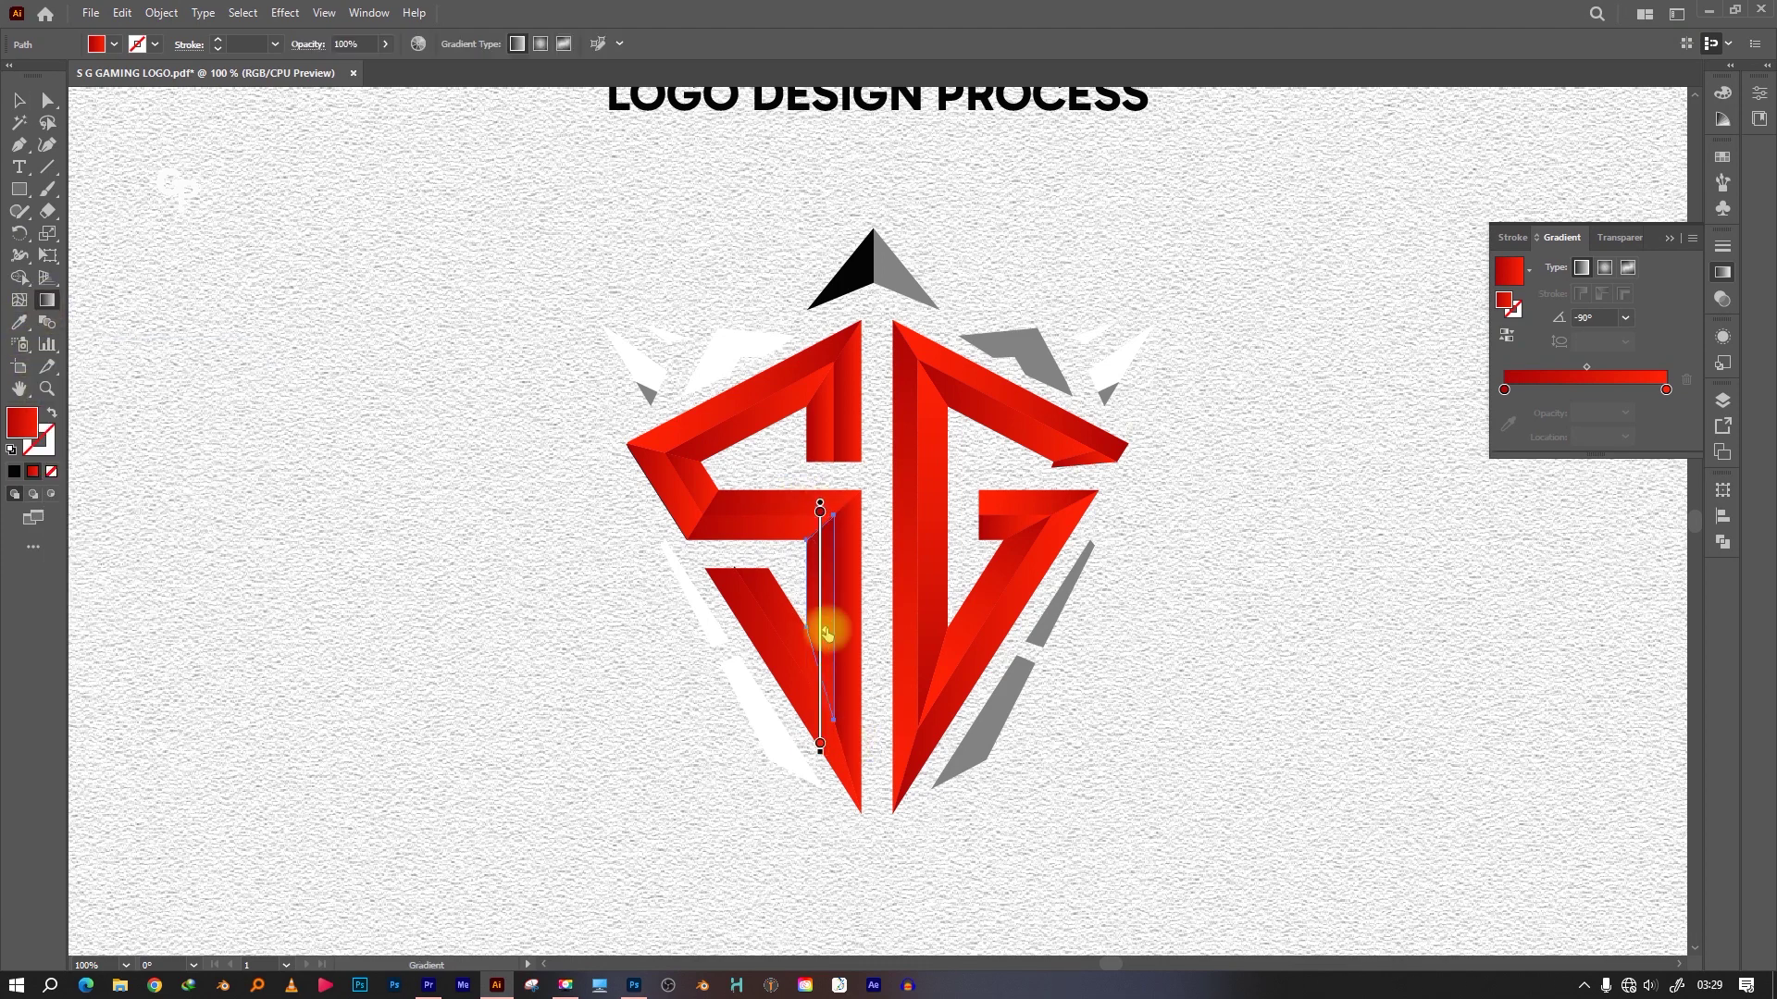
click(837, 587)
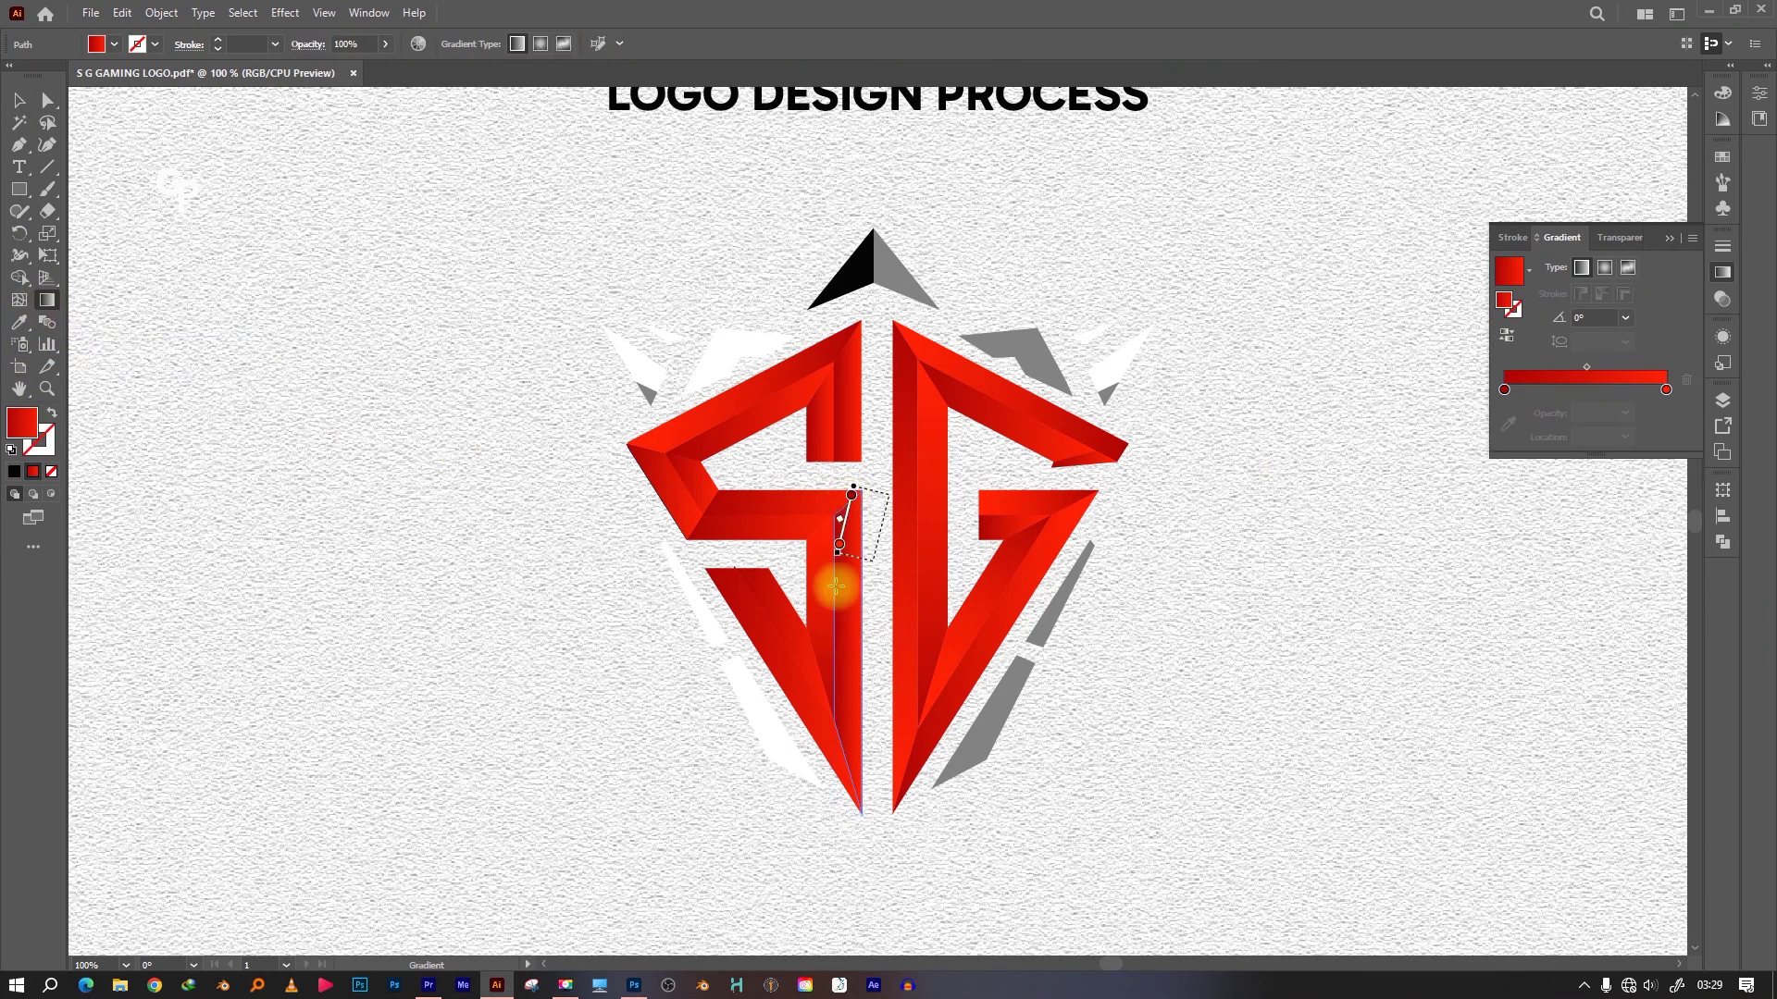
click(21, 102)
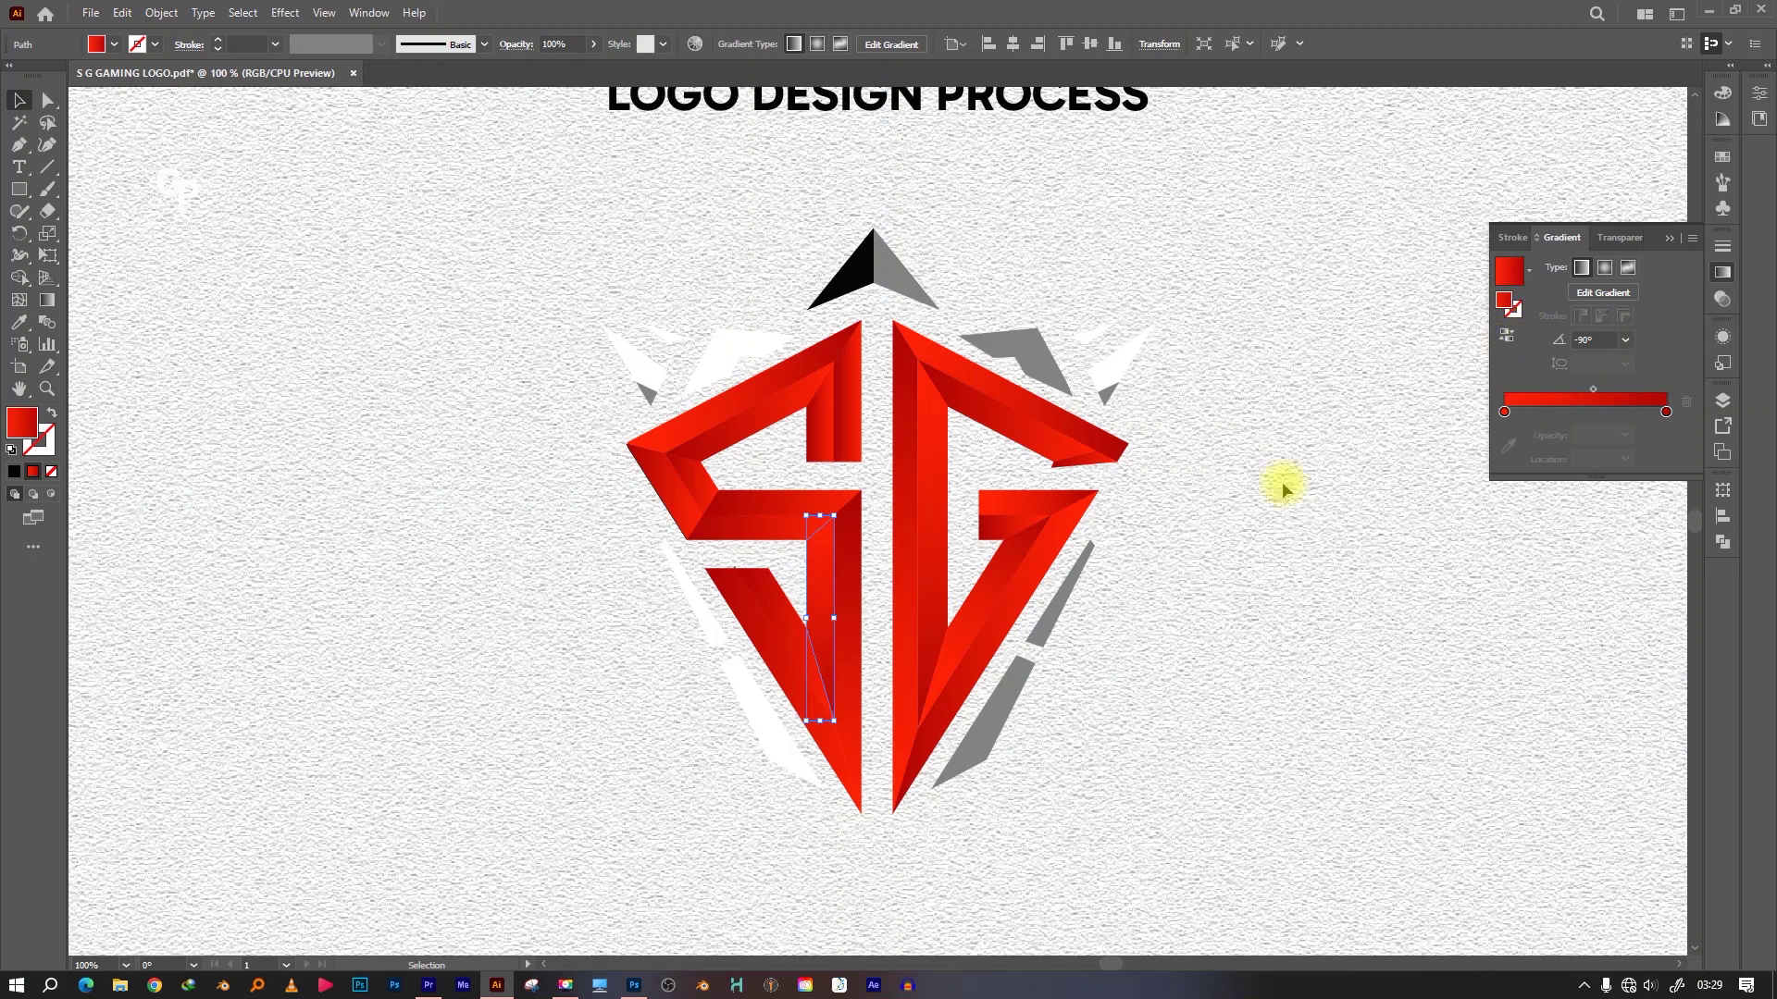
Redirect the S's horizontal bar gradient to run from right to left
click(768, 518)
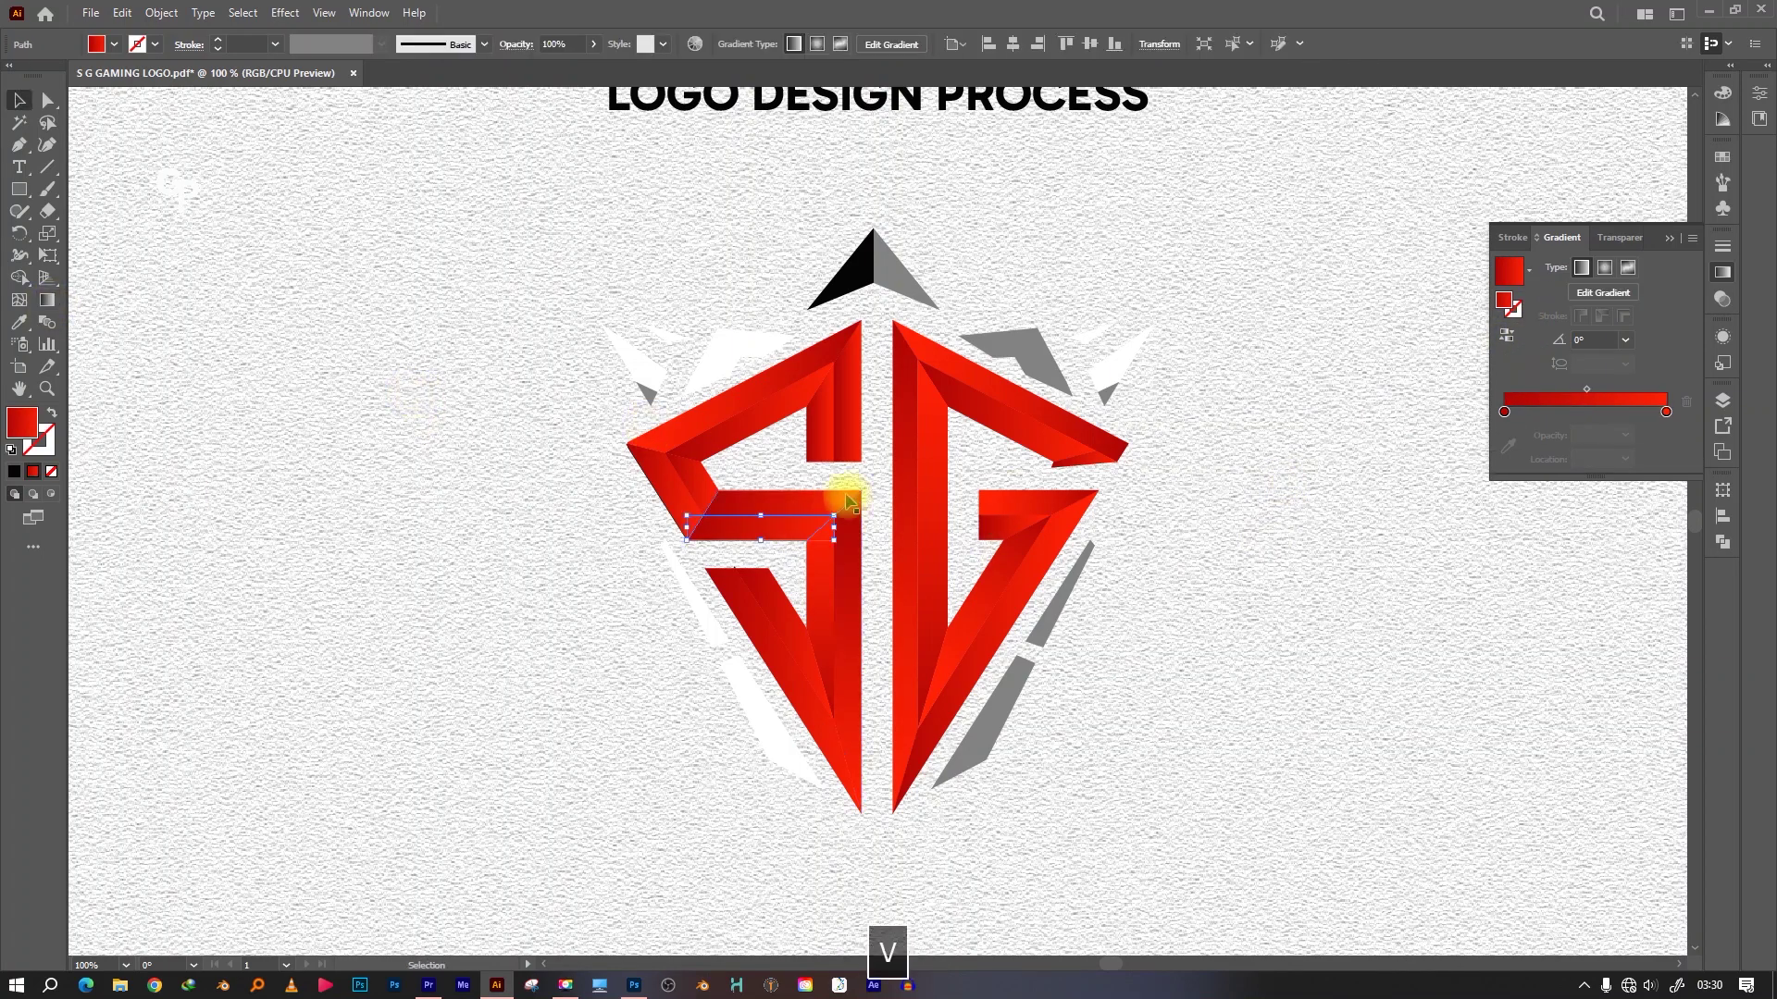
click(877, 532)
click(785, 532)
key(g)
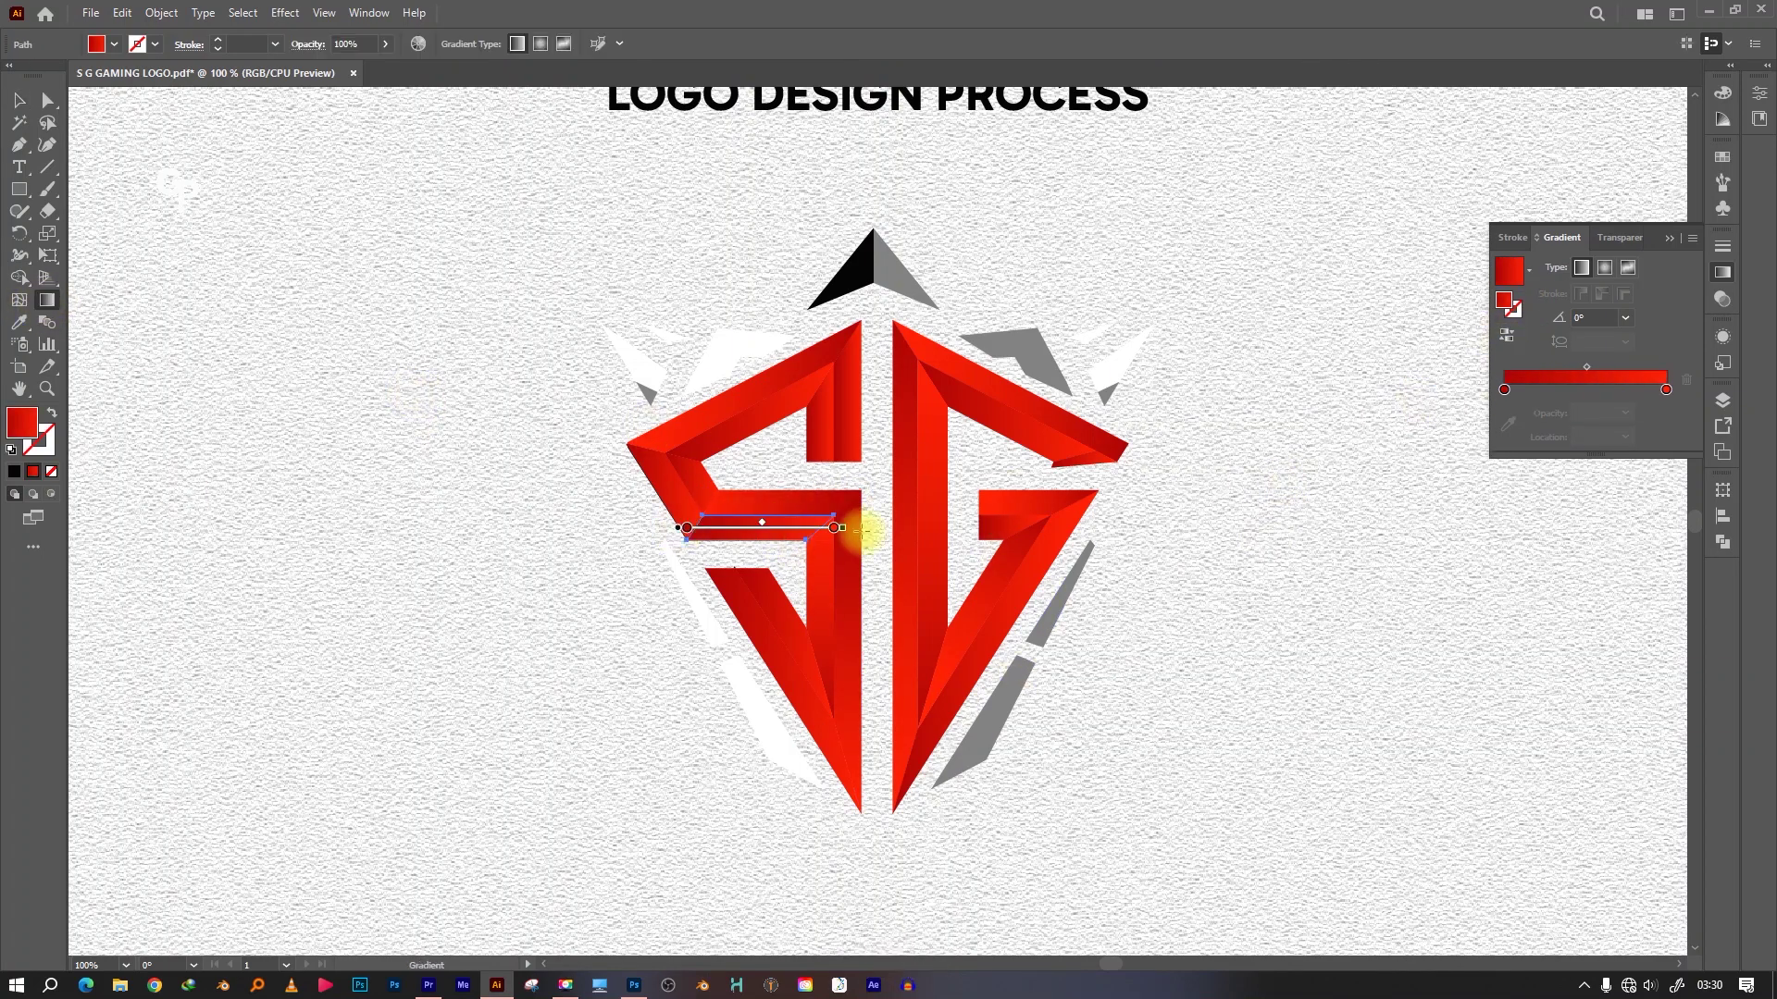
drag(861, 530, 543, 522)
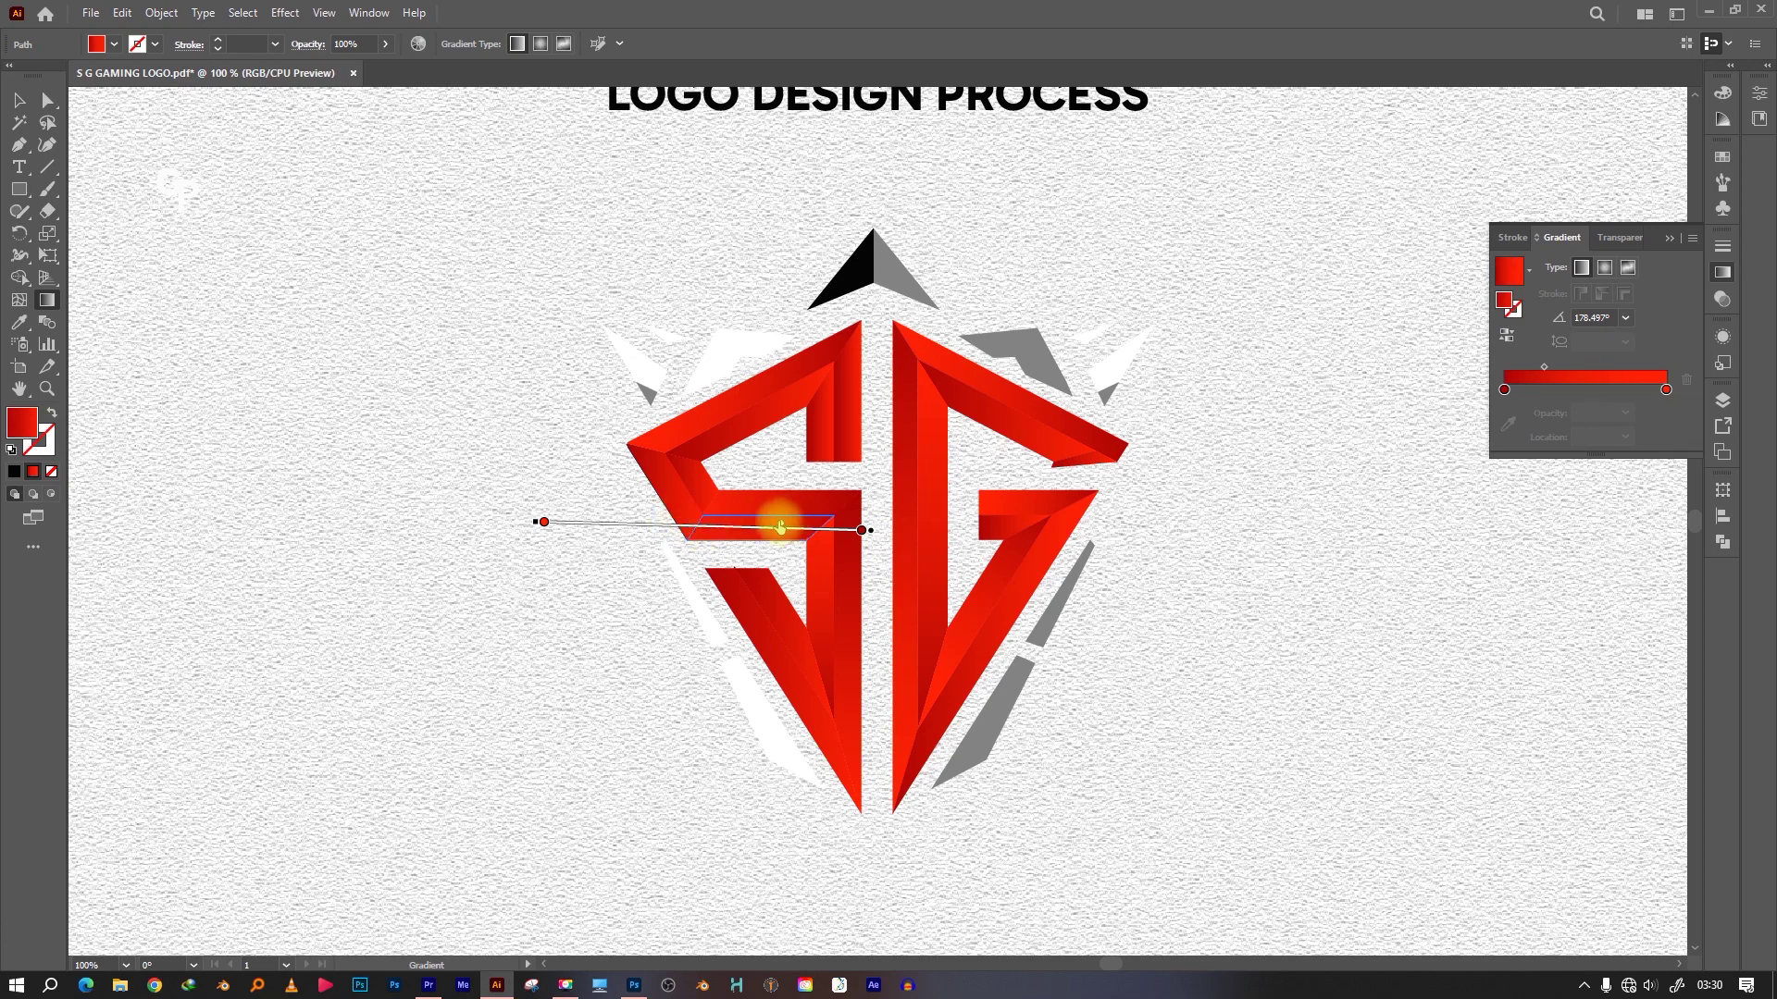
key(v)
click(805, 484)
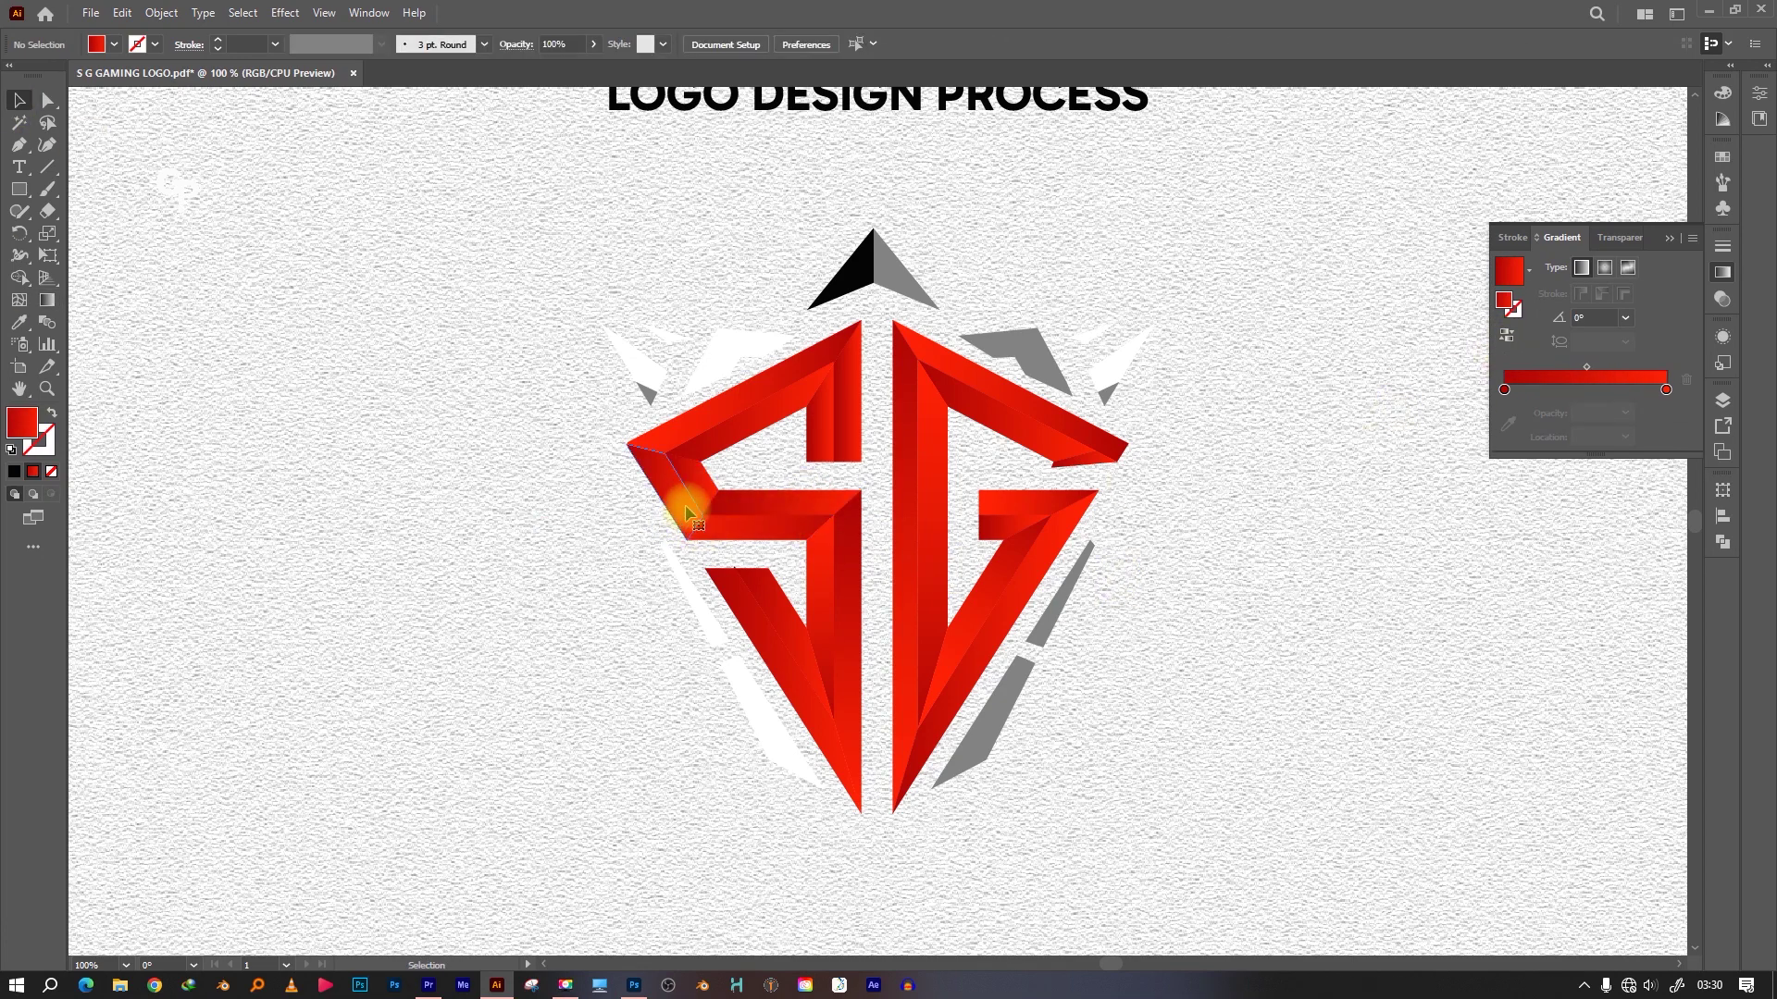
Run the narrow vertical facet at the S's top with a downward gradient
click(687, 514)
key(g)
key(v)
click(745, 398)
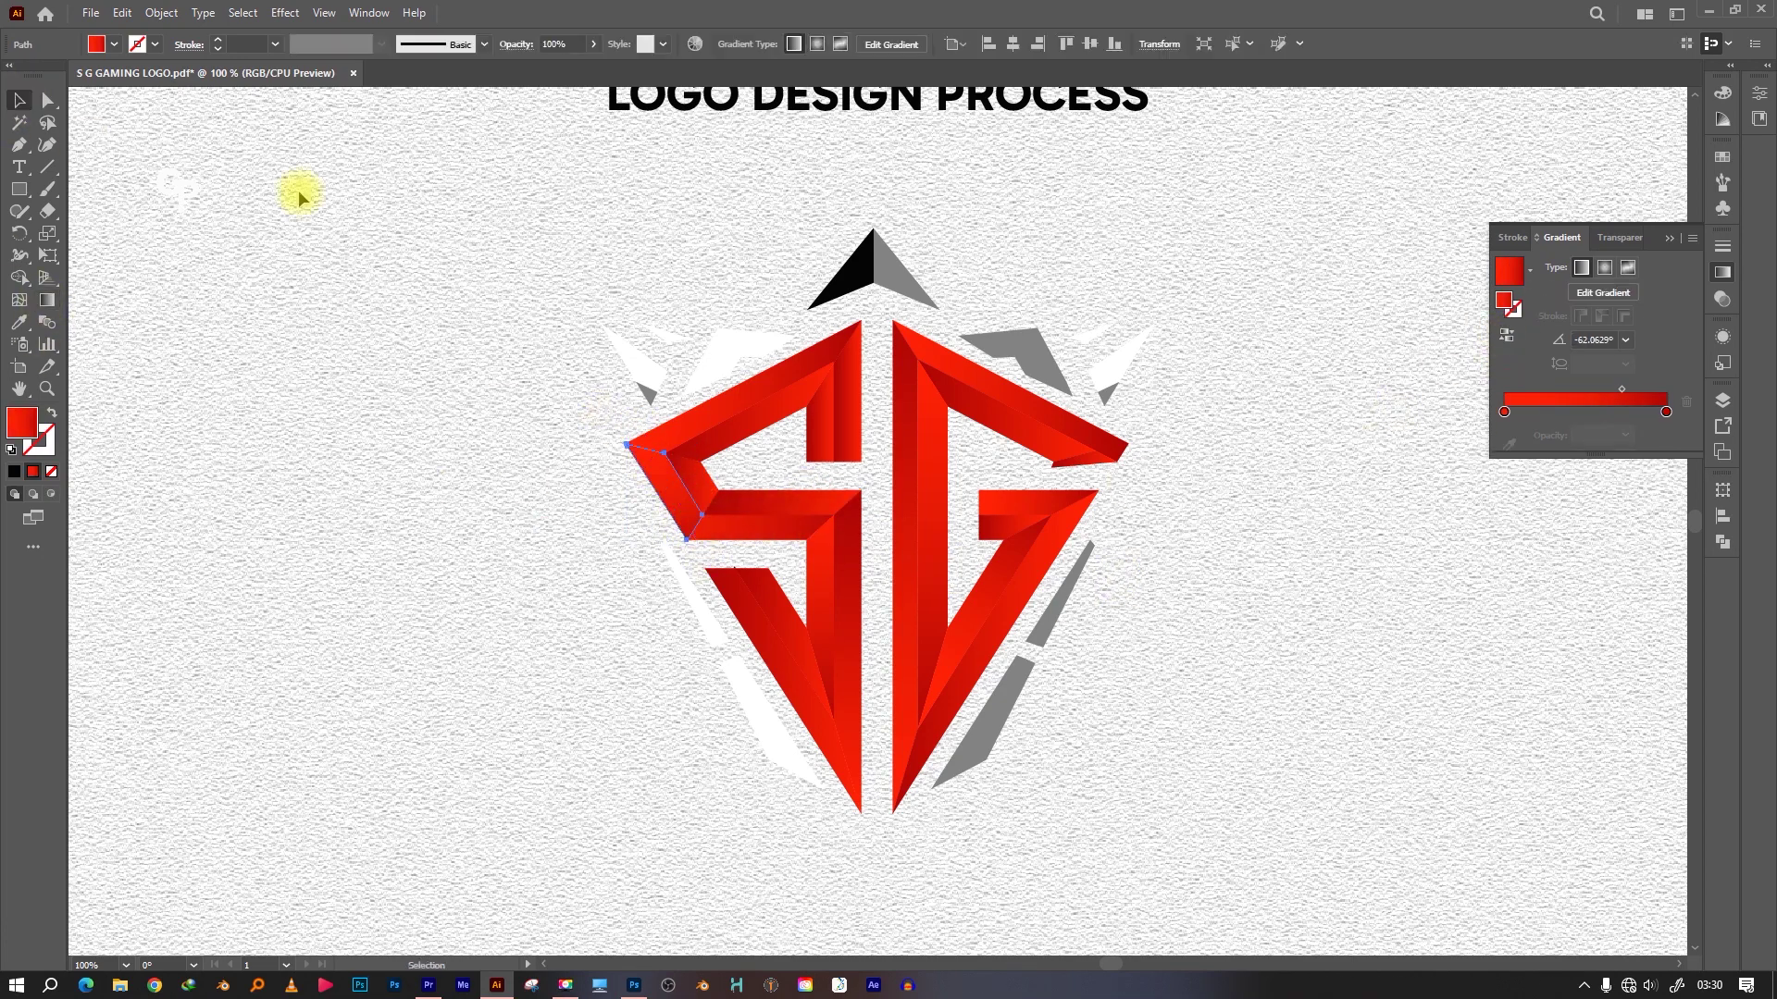
click(853, 430)
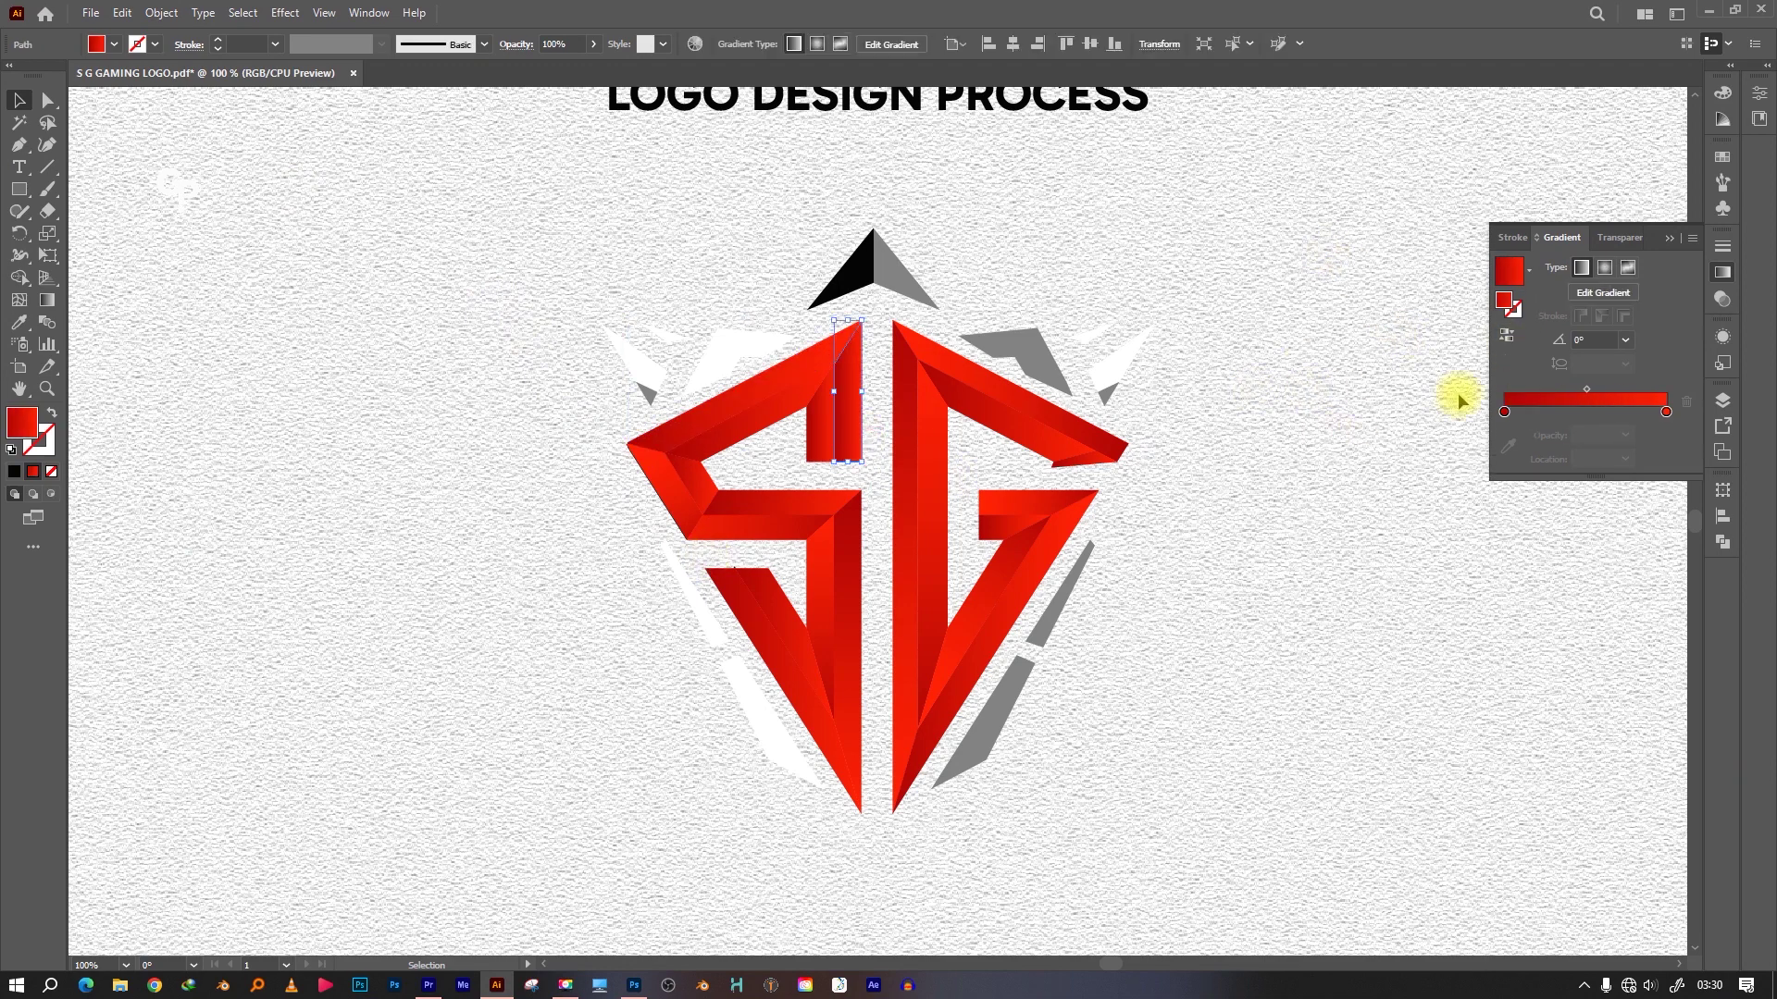
key(g)
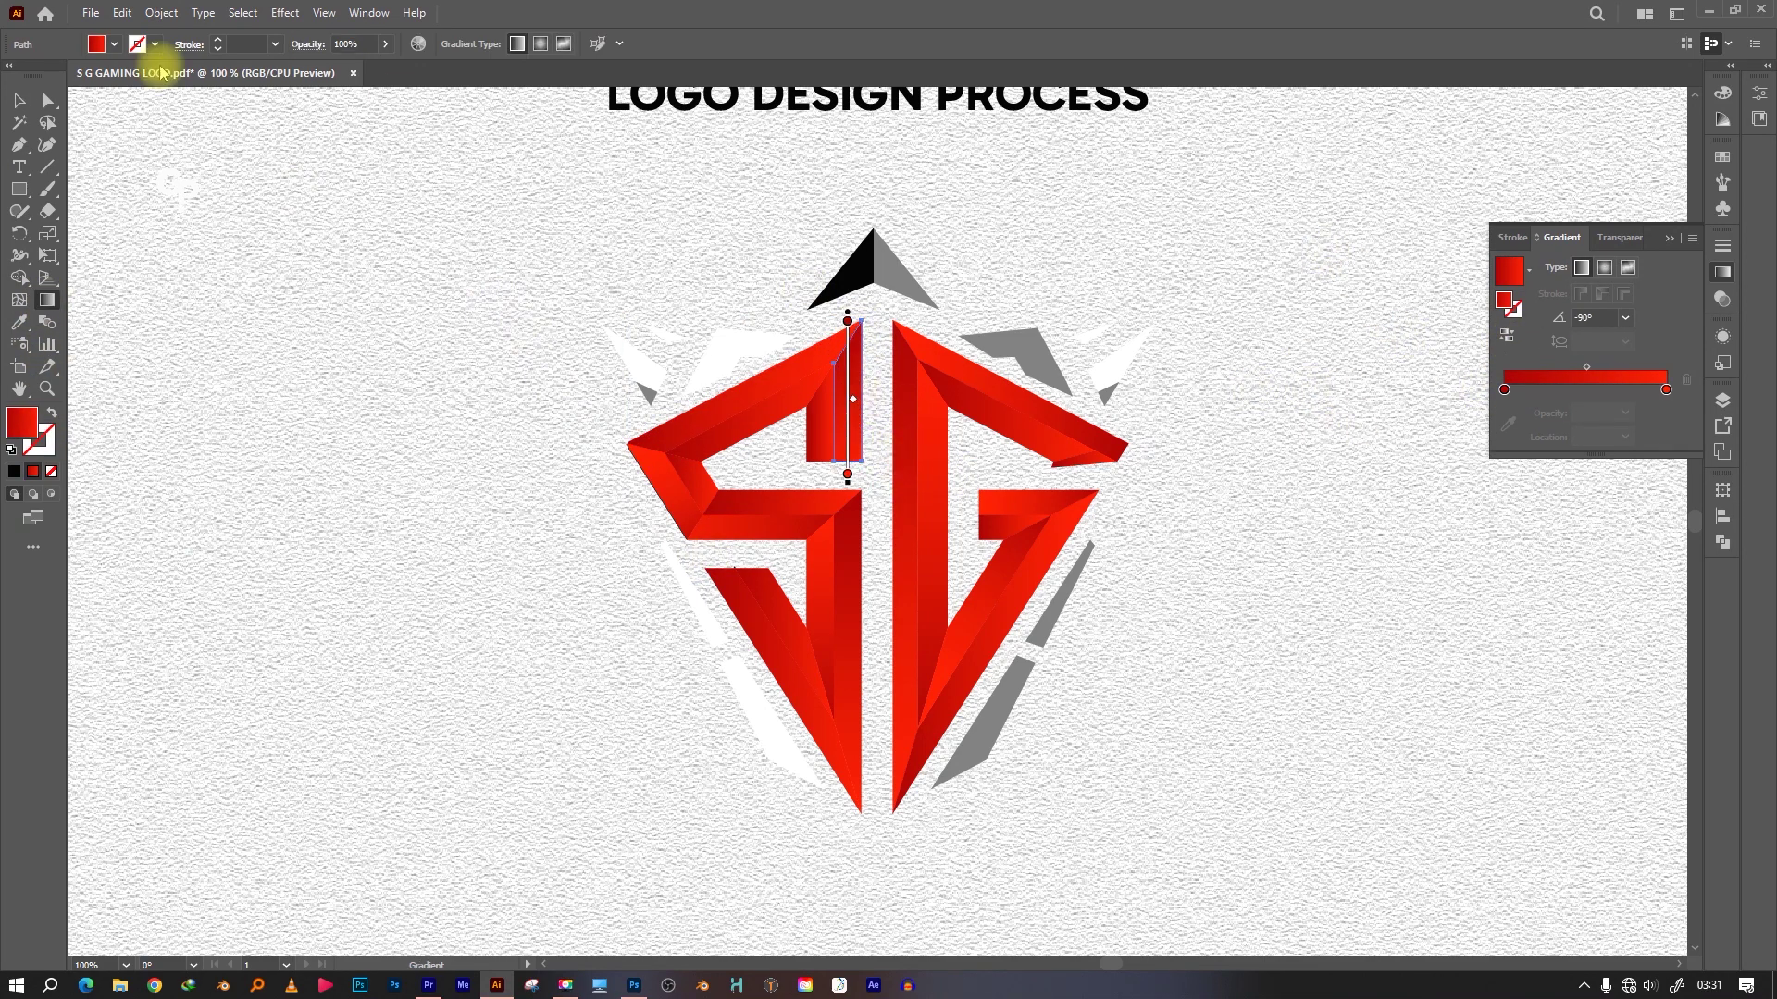
drag(824, 345, 853, 502)
key(v)
click(1076, 667)
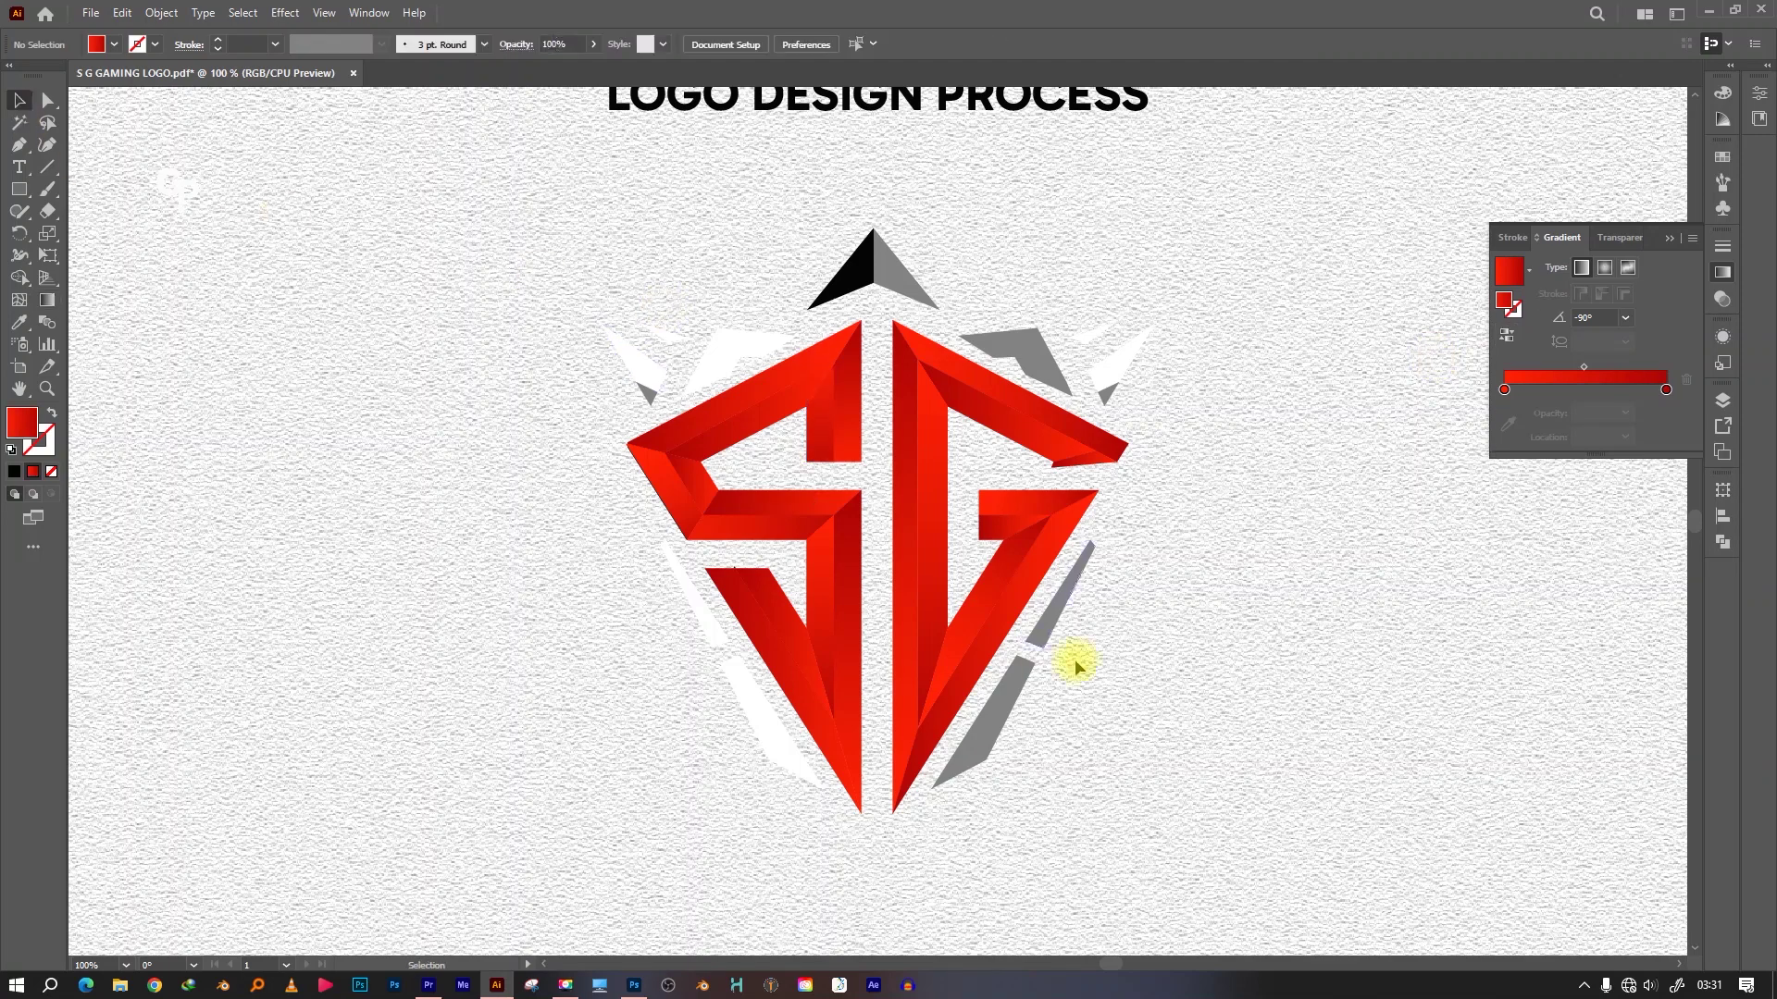
click(734, 436)
click(1231, 503)
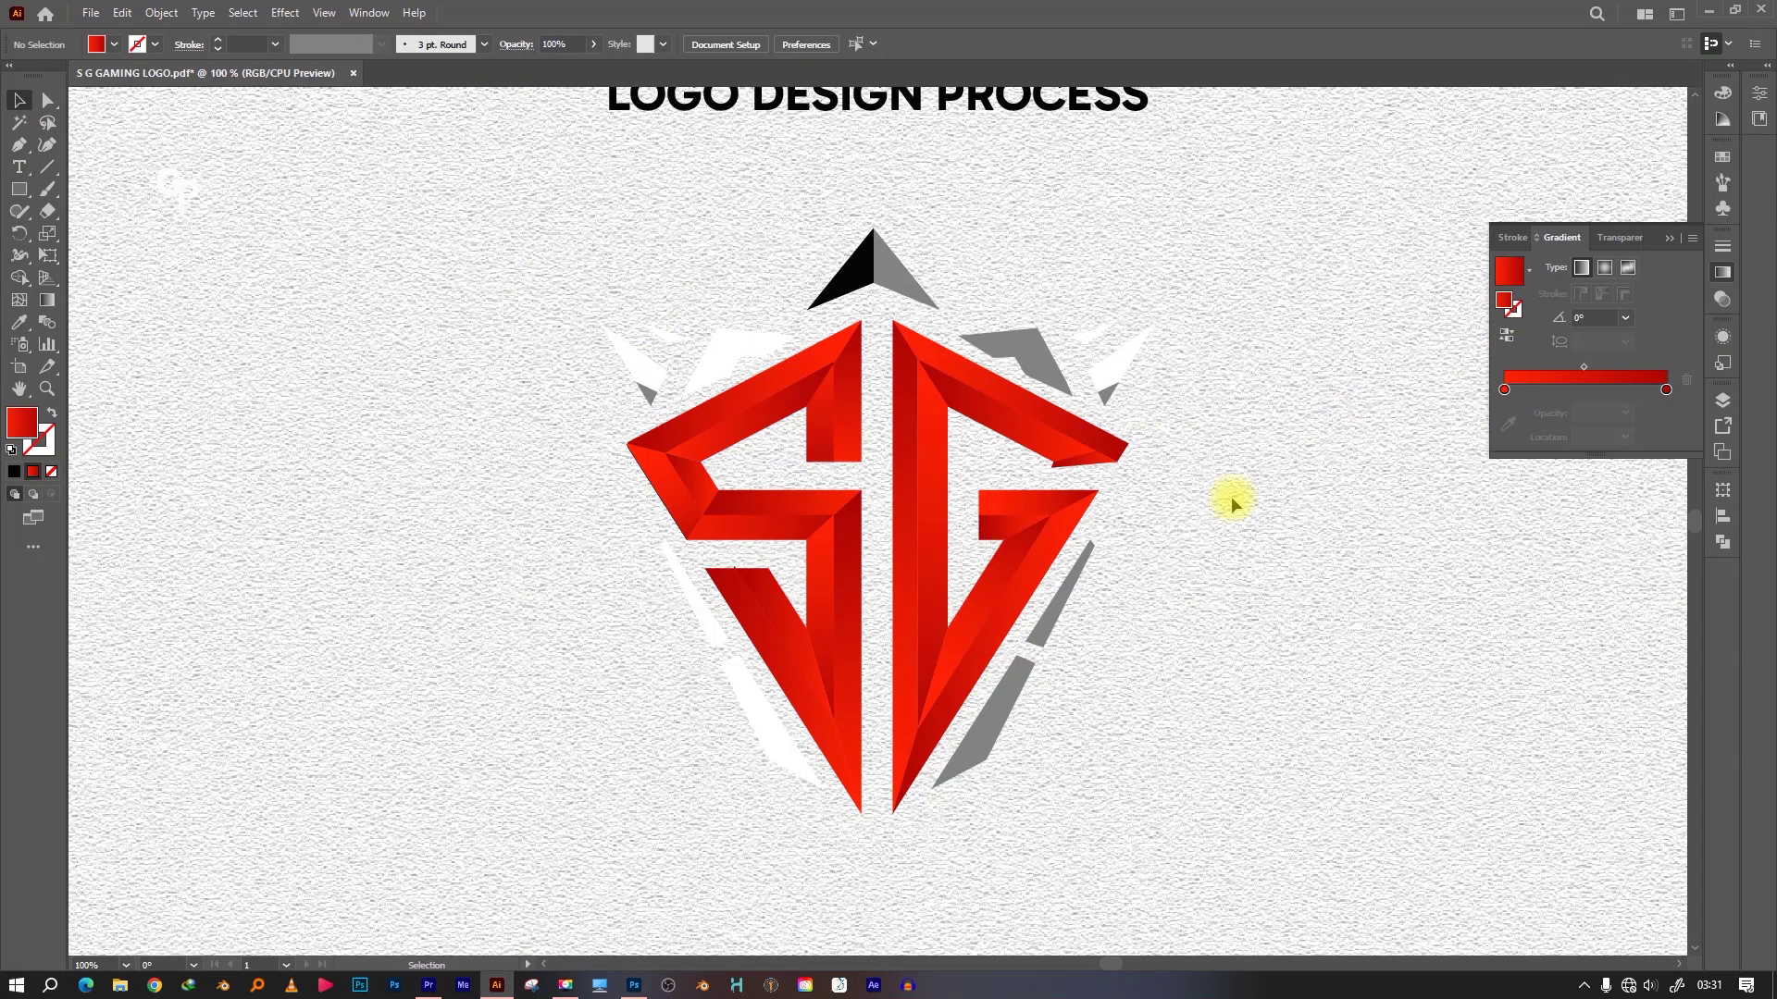
Angle the lower diagonal S facet's gradient along its diagonal
click(822, 666)
key(g)
drag(860, 793, 758, 639)
click(535, 467)
key(v)
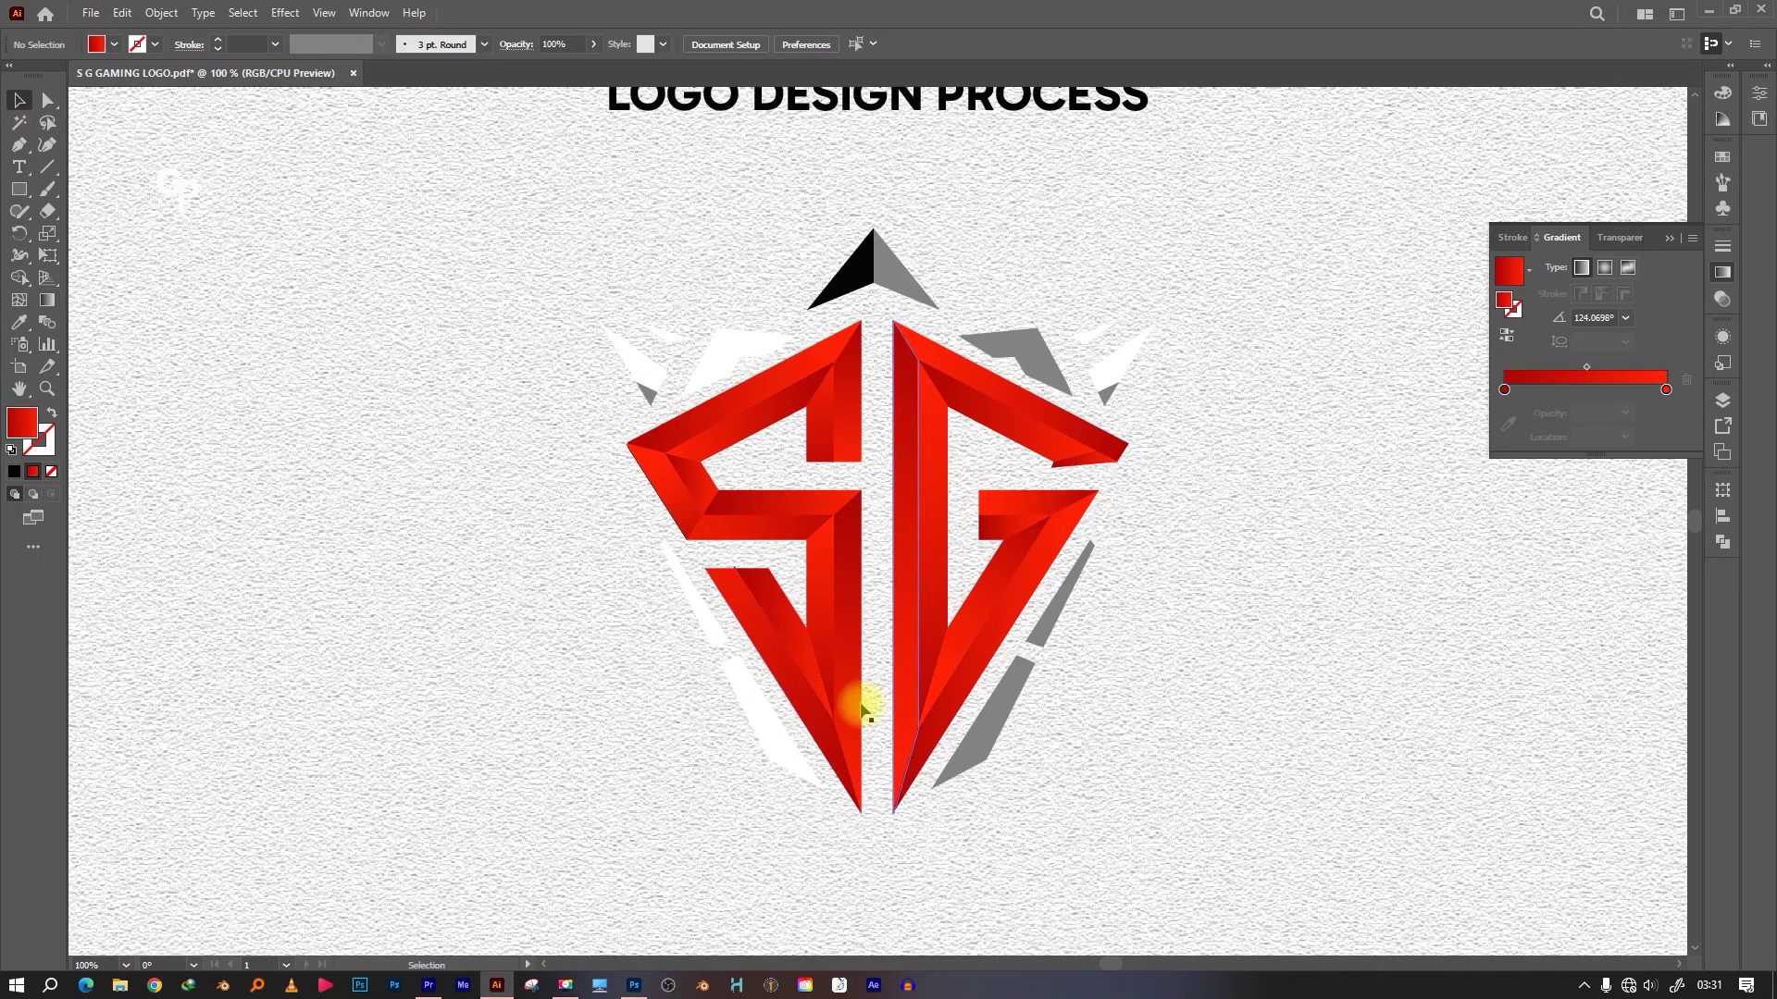
click(861, 708)
key(g)
drag(846, 705, 690, 498)
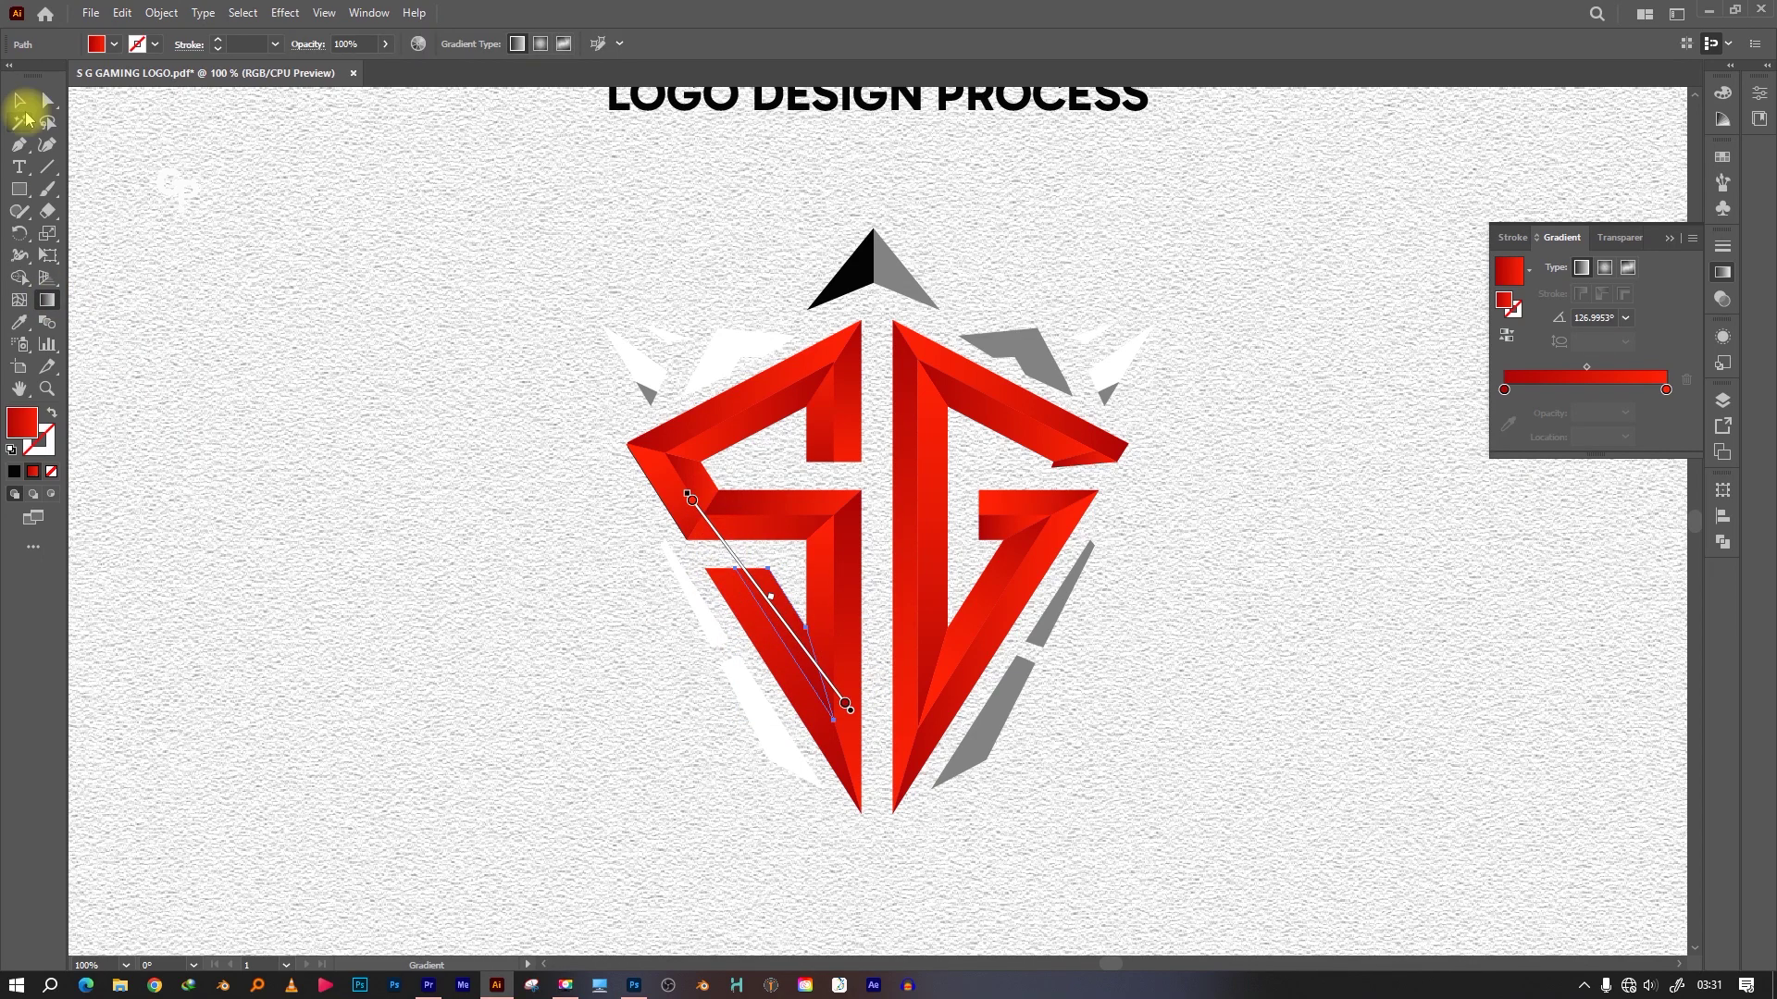
click(19, 100)
click(1484, 385)
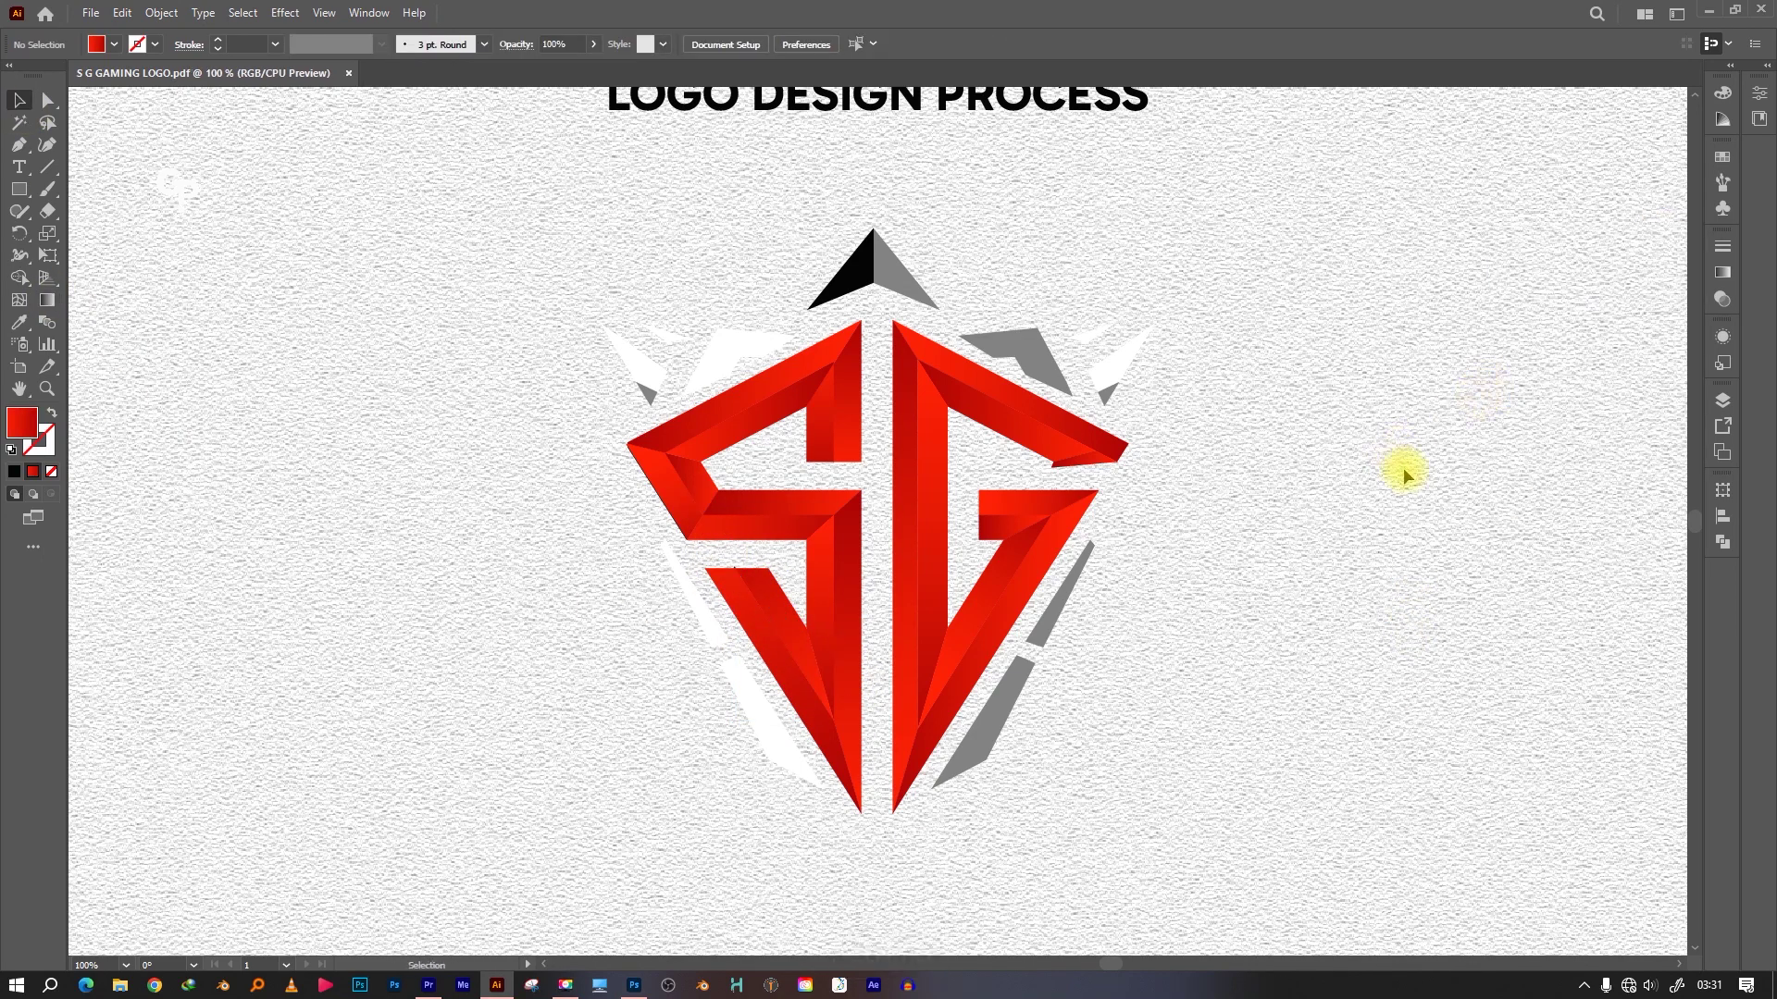
Shrink the whole logo group slightly from its top edge and save
drag(589, 192, 1220, 807)
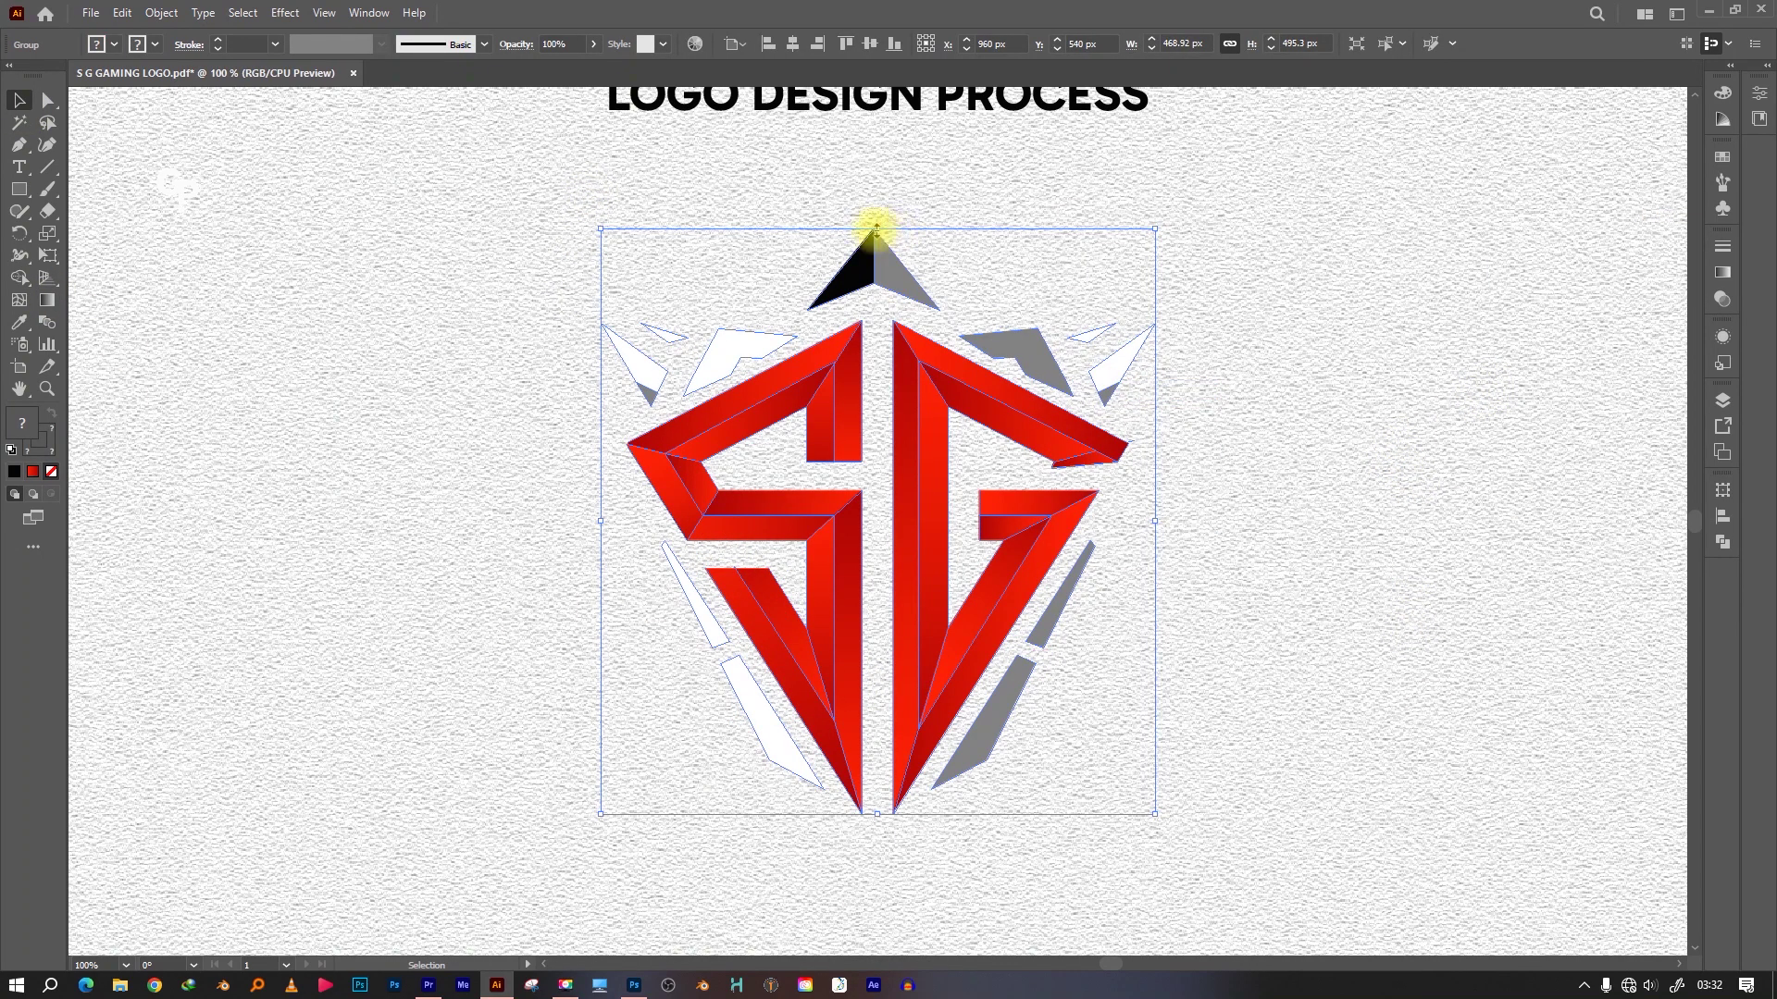
drag(877, 227, 886, 252)
click(870, 43)
key(ctrl+s)
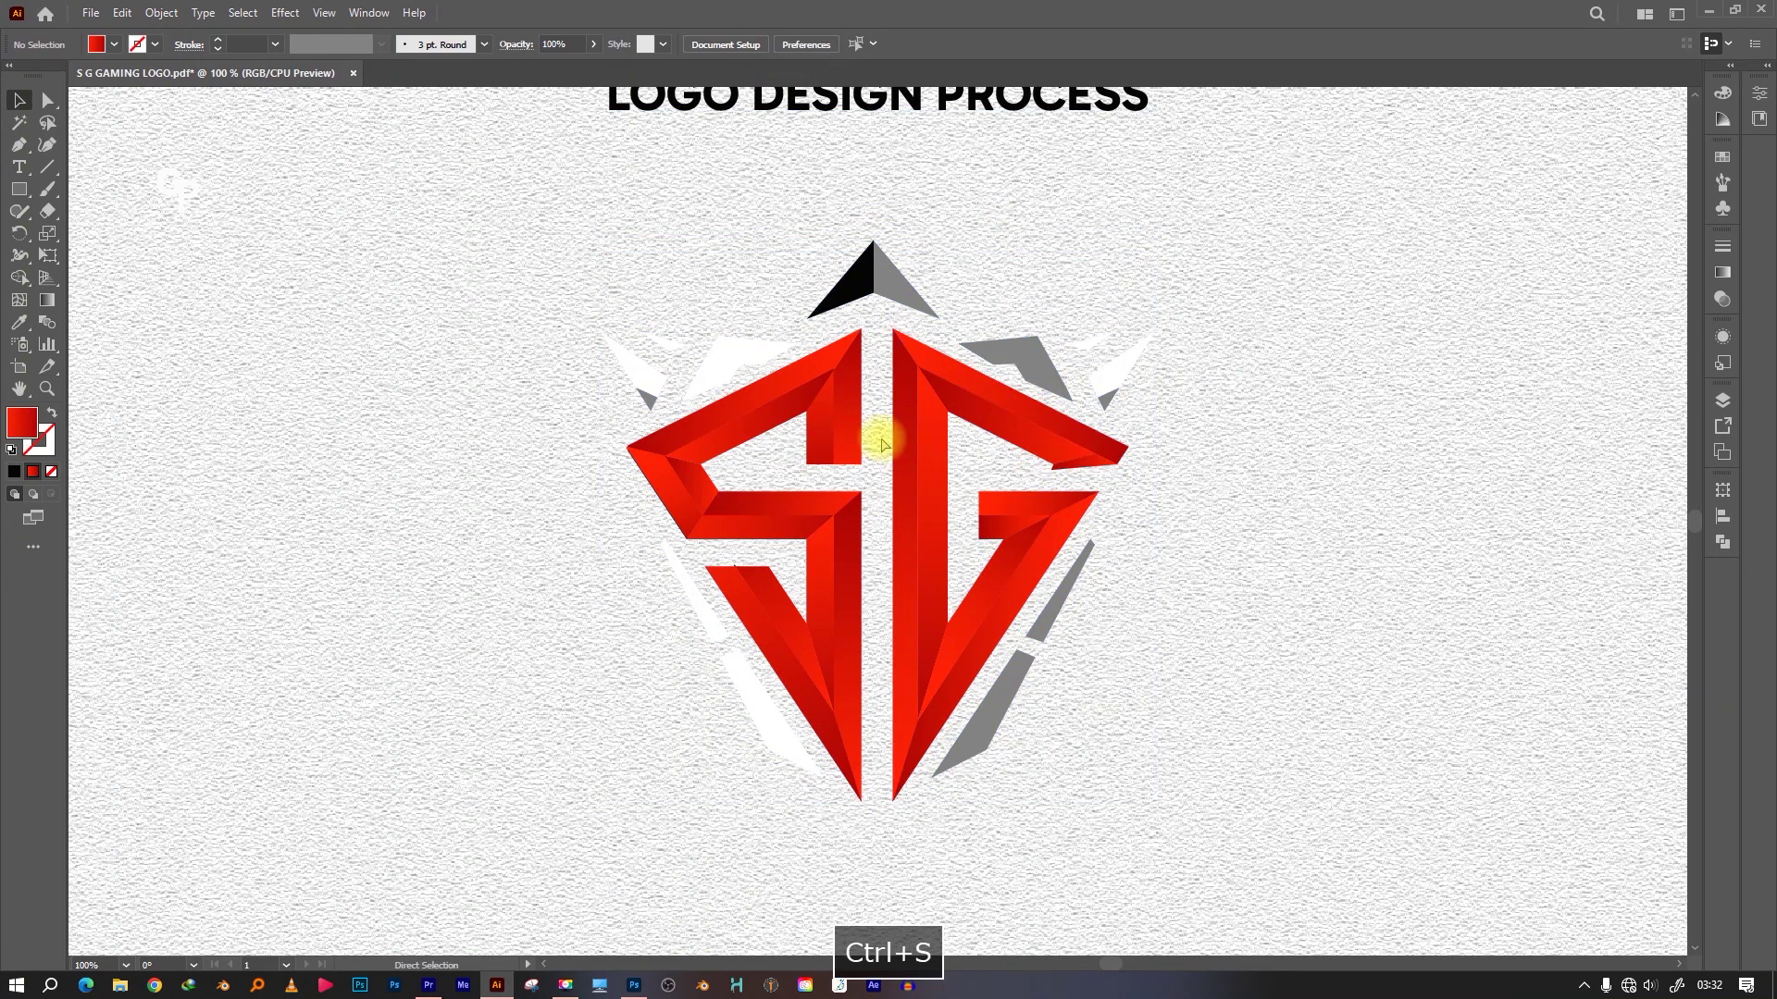
Make the logo pixel perfect and select the black top shard
right_click(887, 294)
click(963, 466)
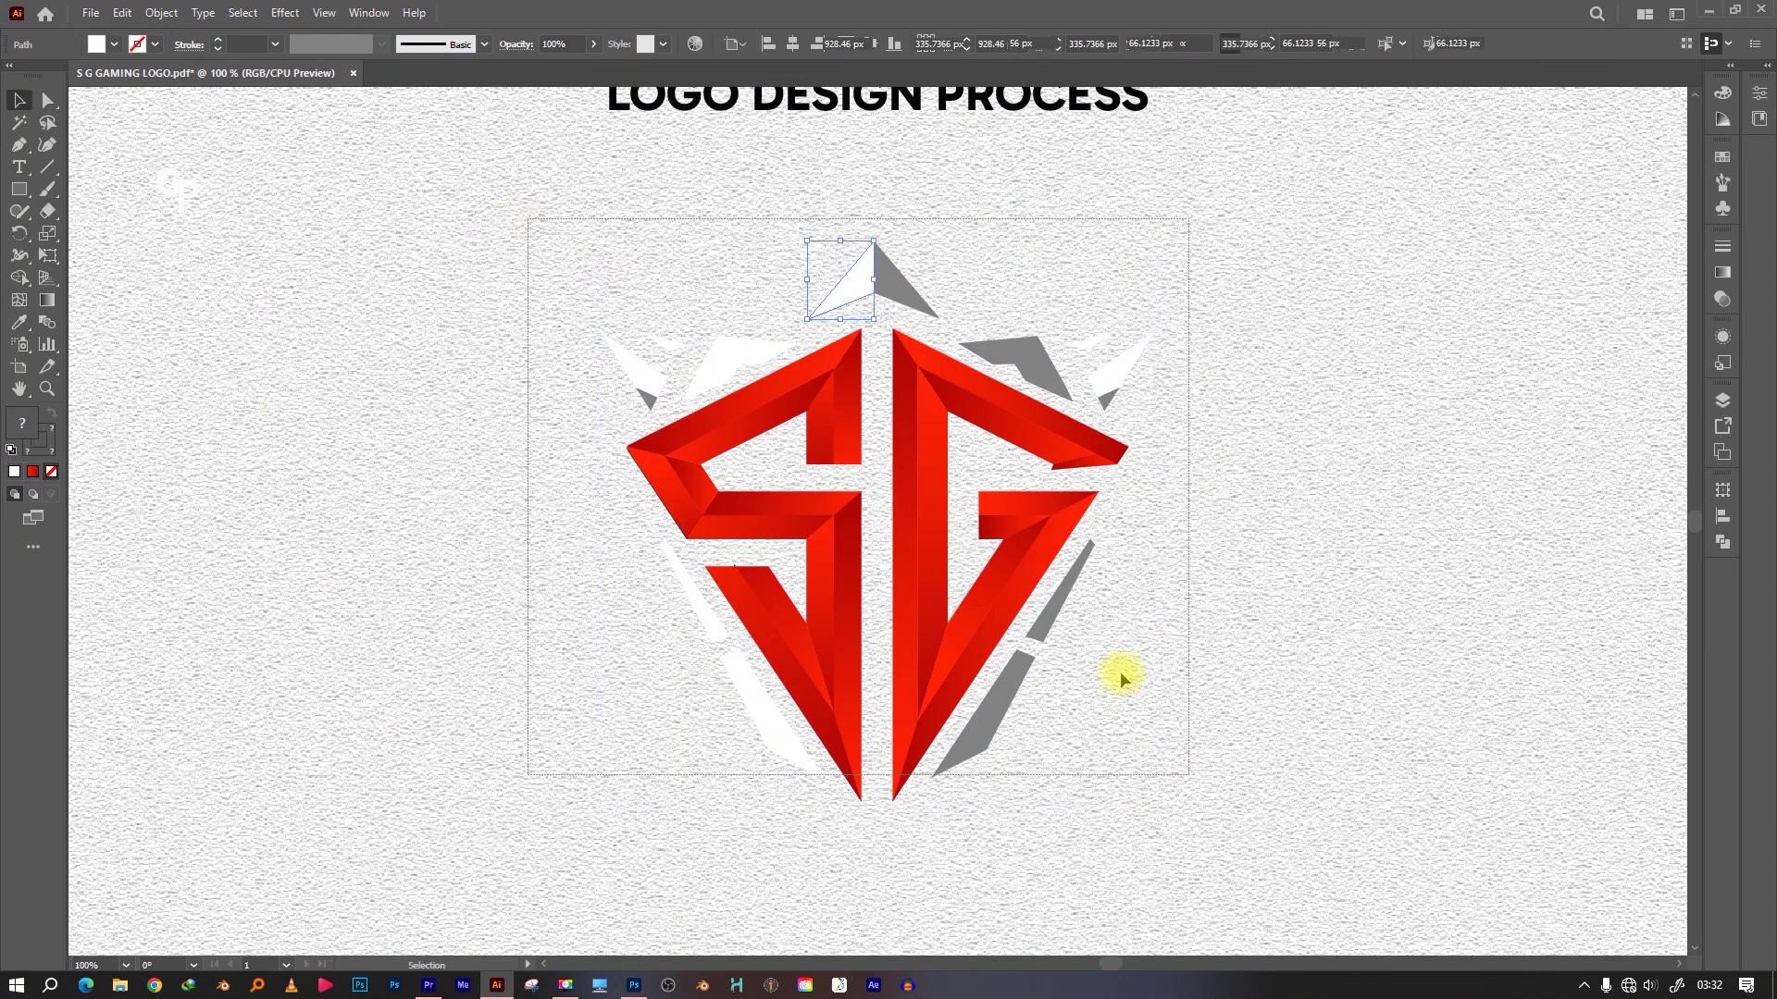
click(1320, 375)
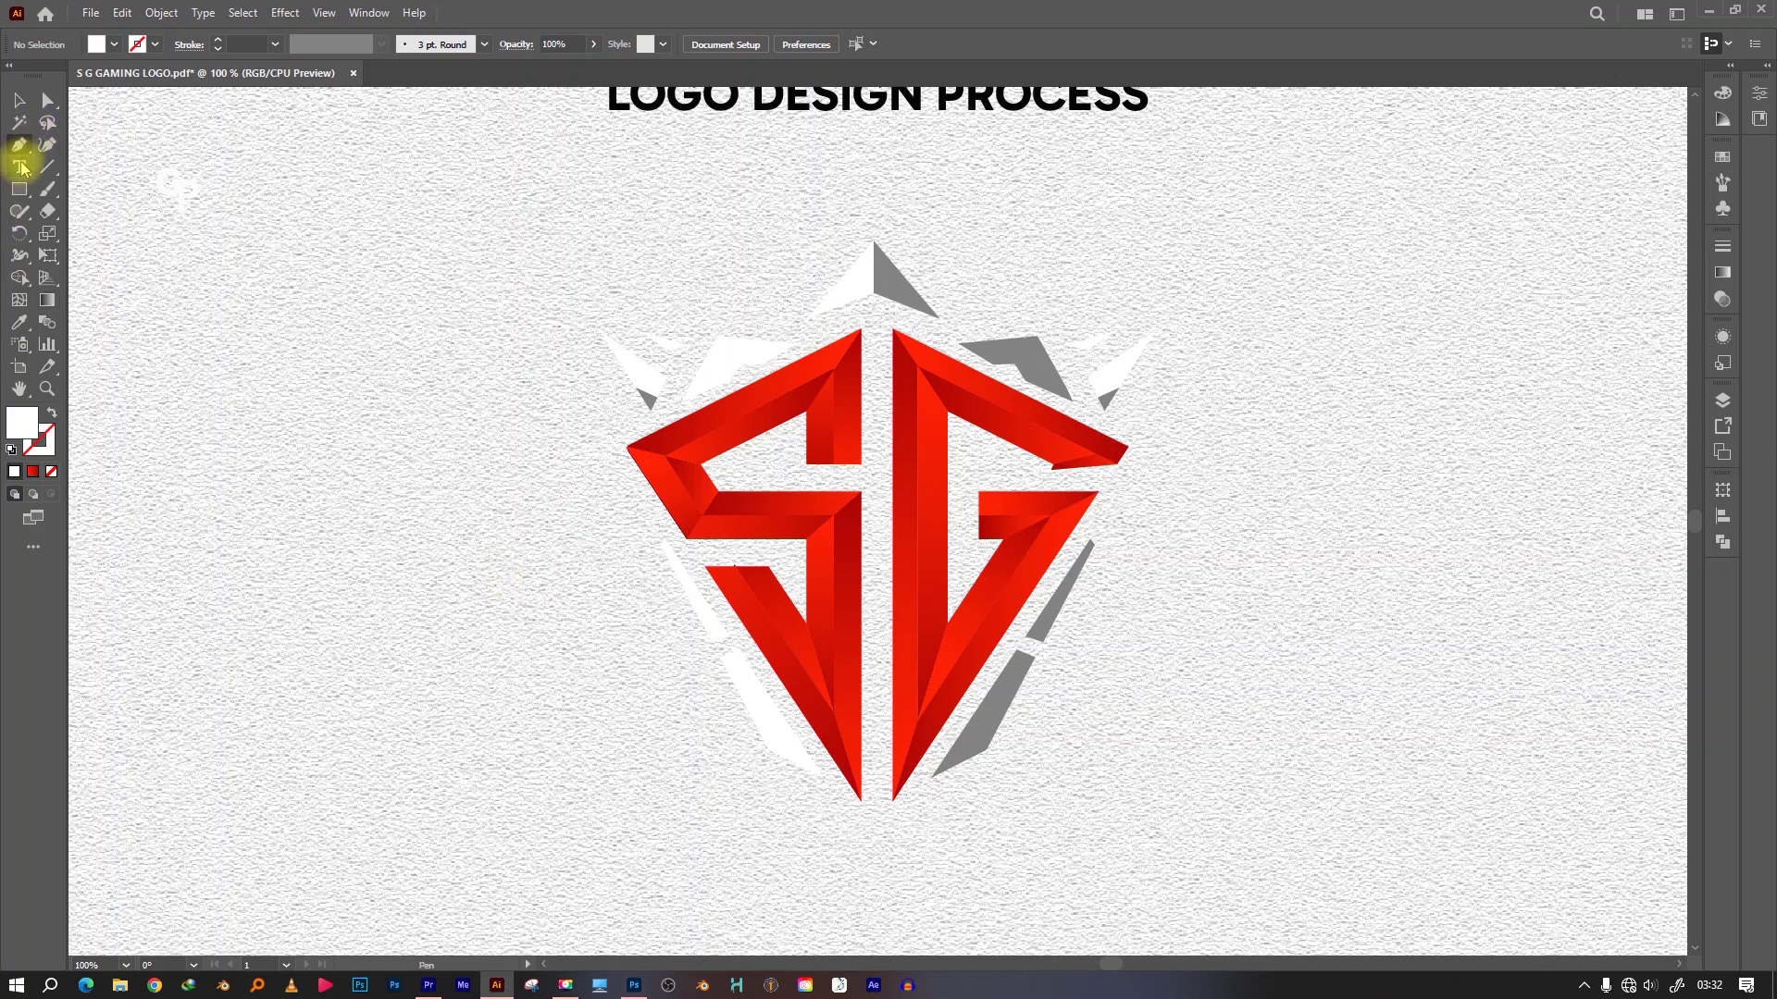
Give the thin line inside the G a 2 pt tapered stroke profile
key(v)
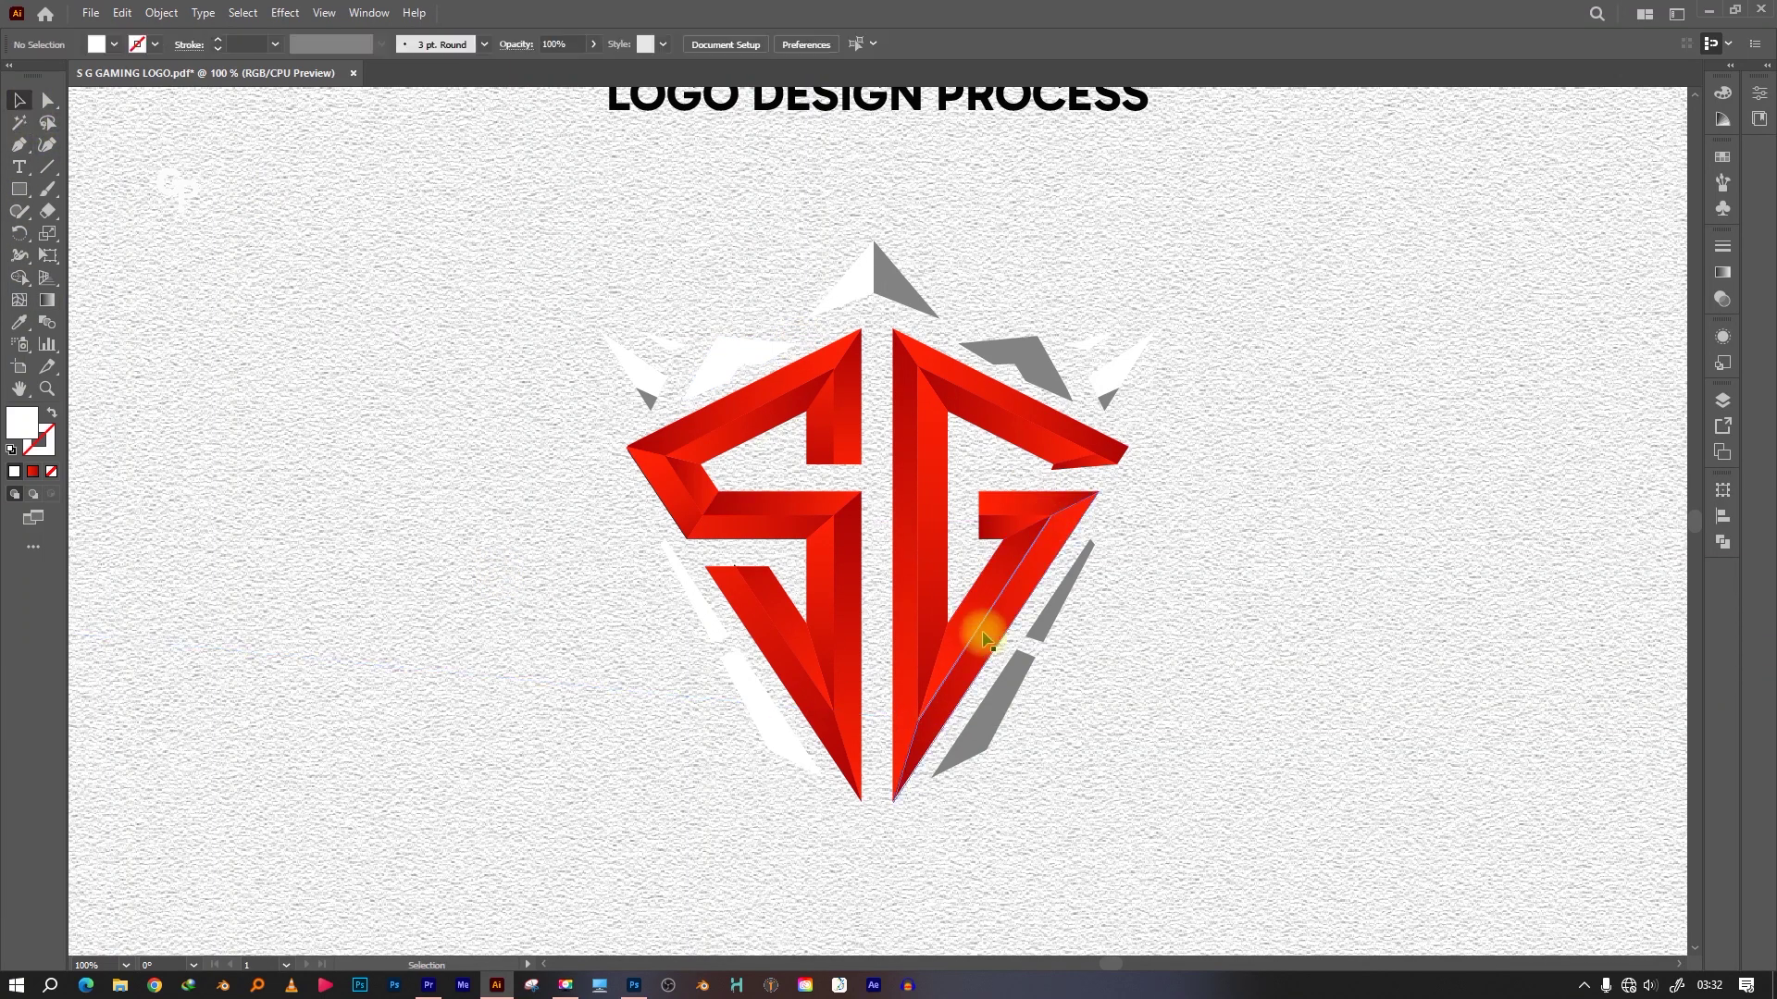
click(1046, 529)
click(275, 45)
click(305, 150)
click(381, 45)
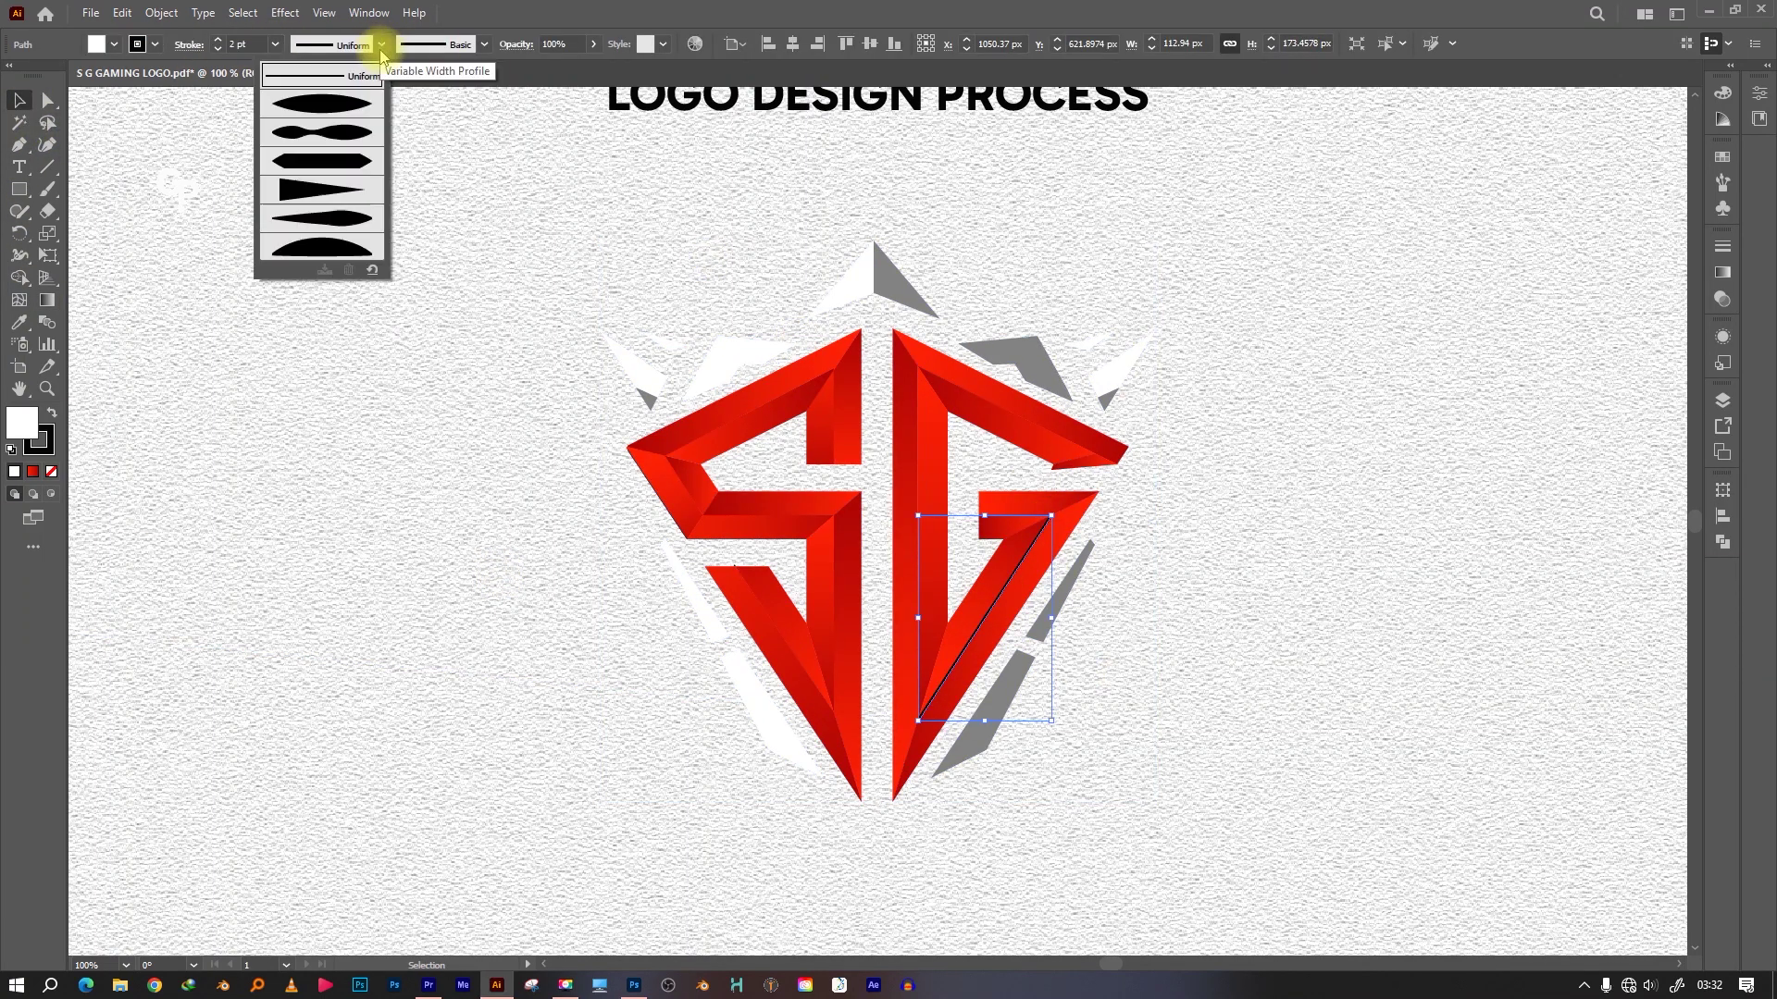
click(342, 100)
Apply a white-to-black radial gradient to the line's stroke
key(x)
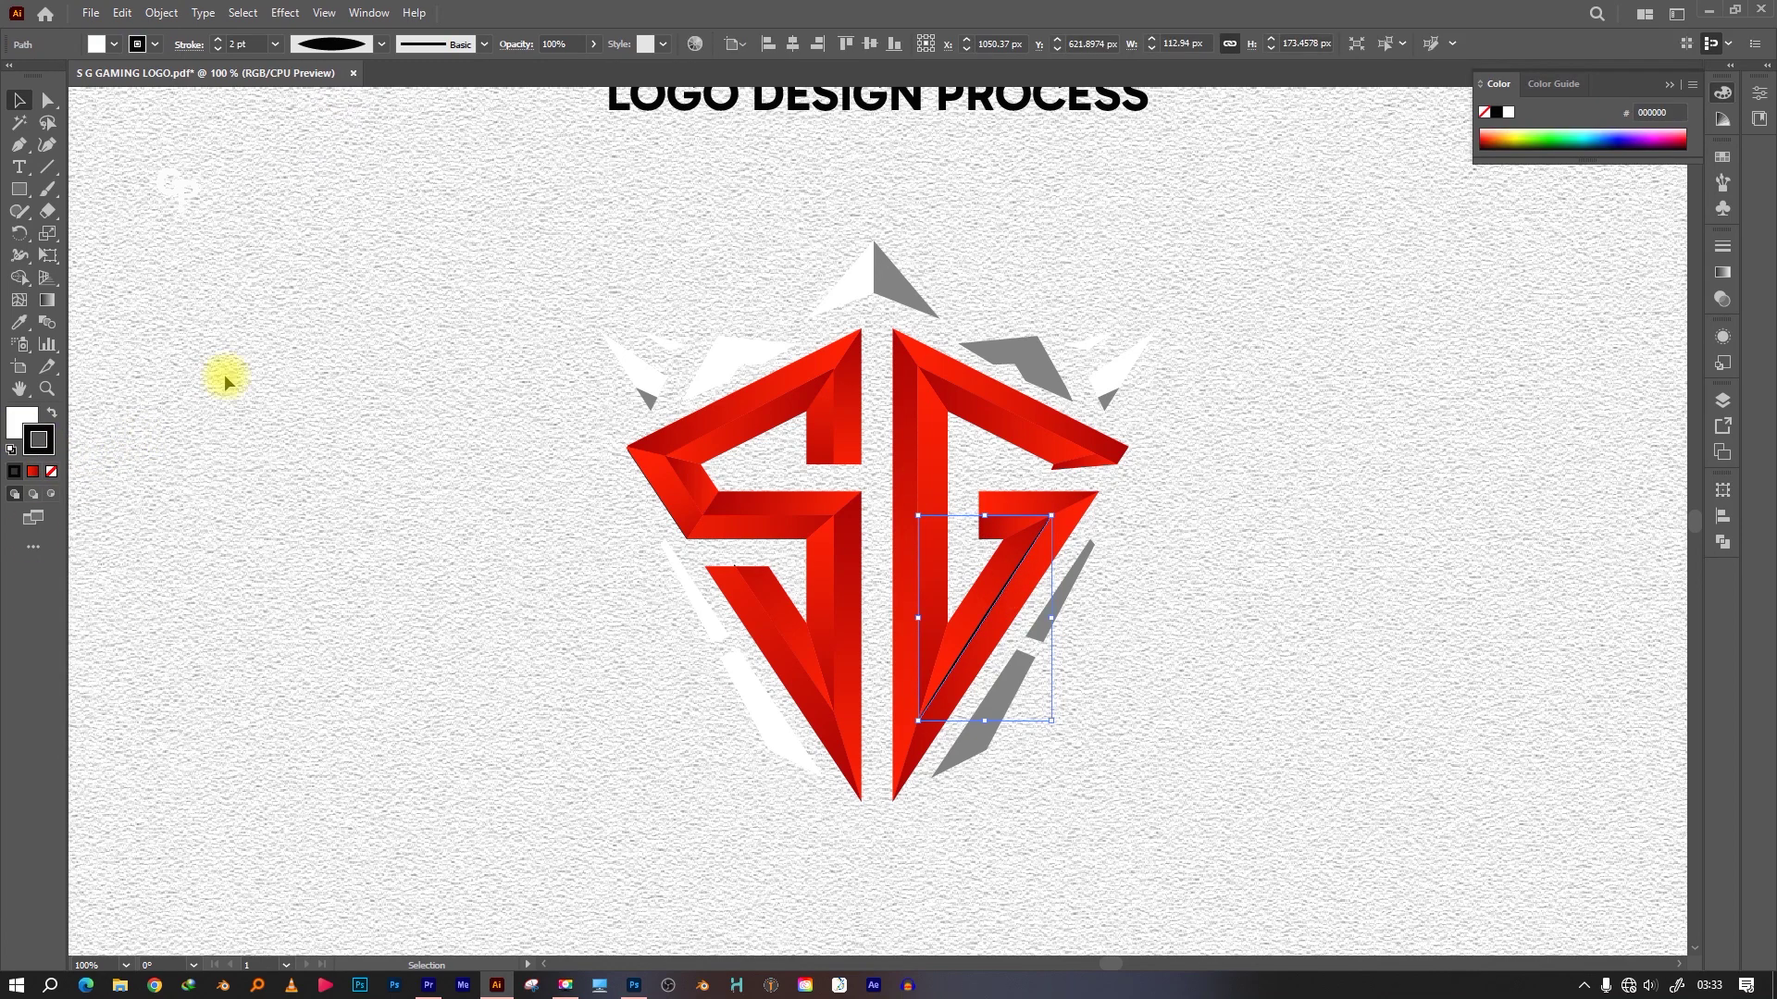
click(32, 471)
click(1722, 272)
click(1528, 271)
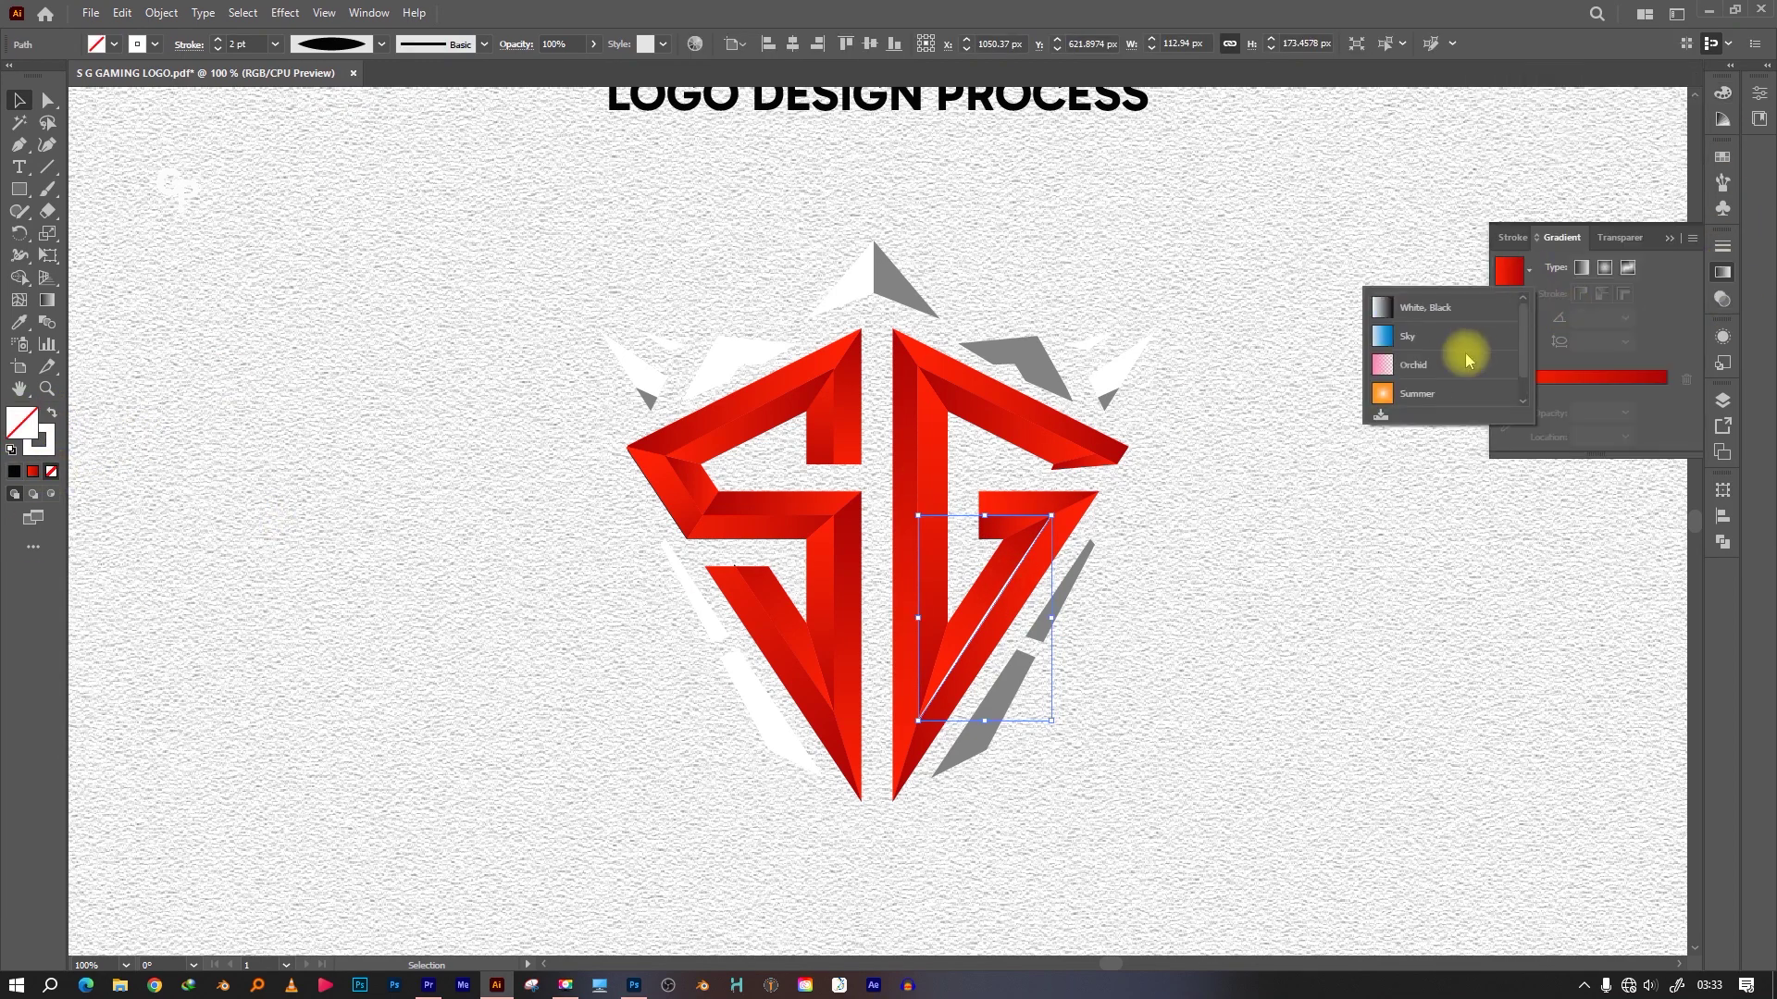
key(shift+x)
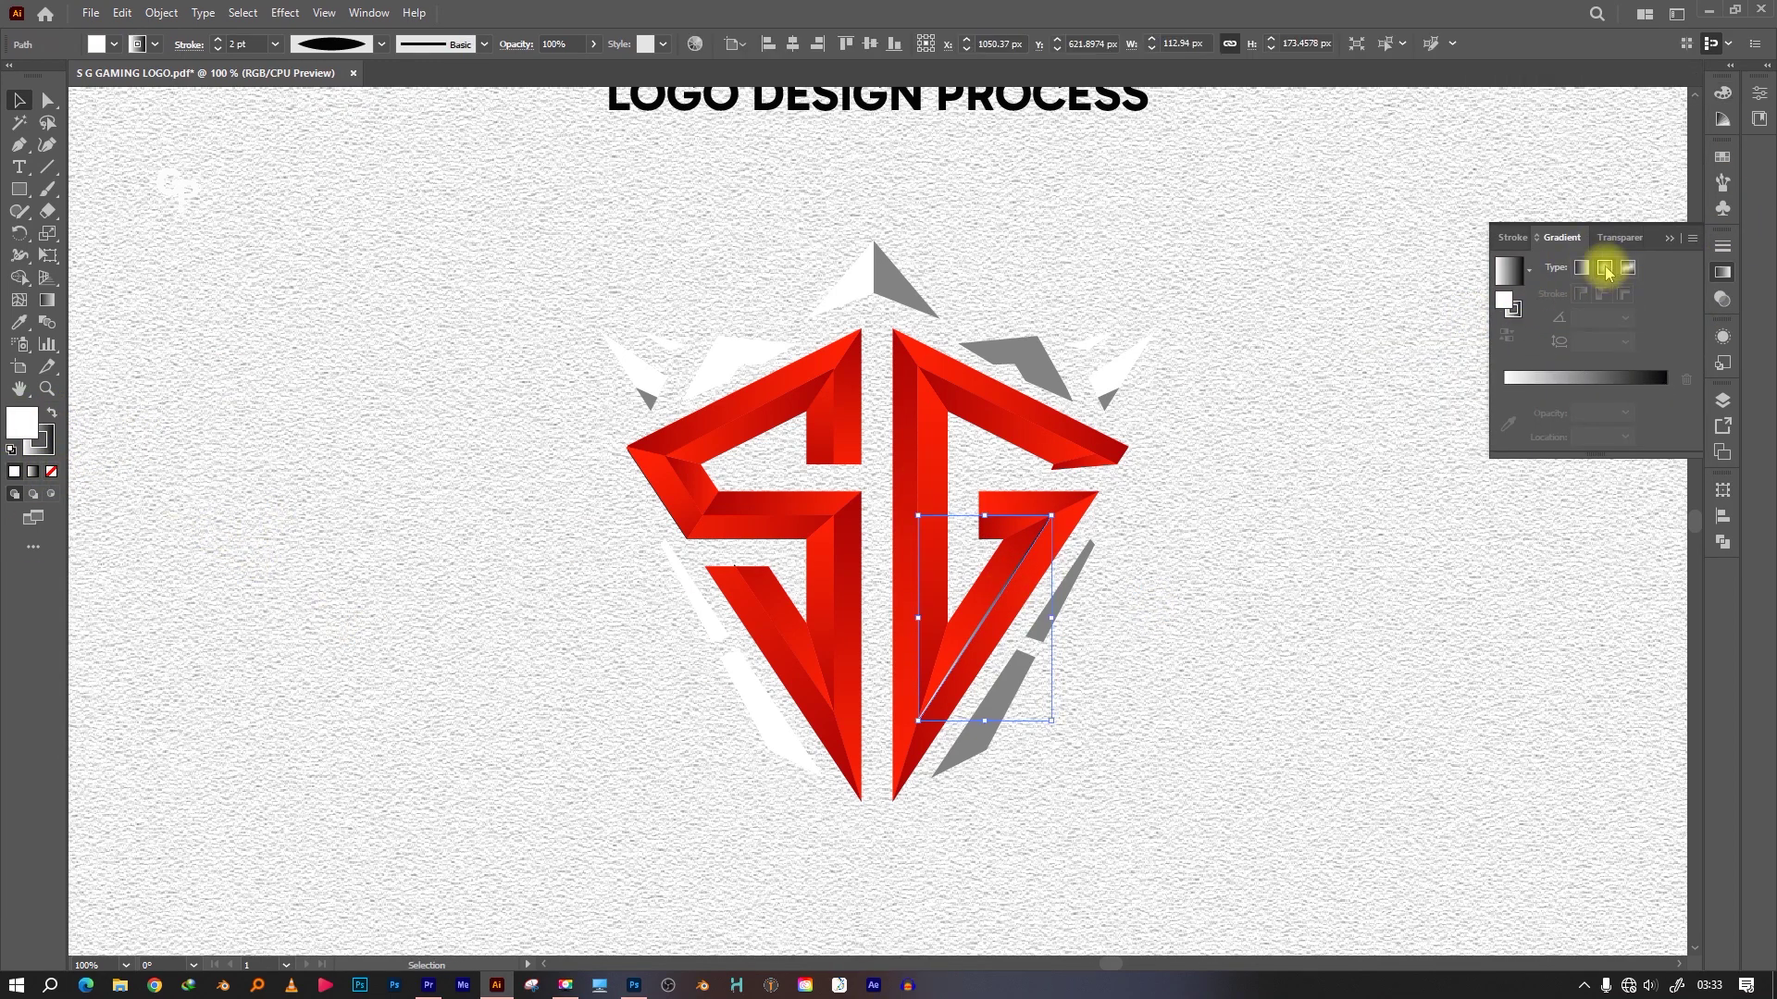
click(1605, 268)
Remove the line's fill and run the gradient along the stroke, midpoint about 61%
click(52, 471)
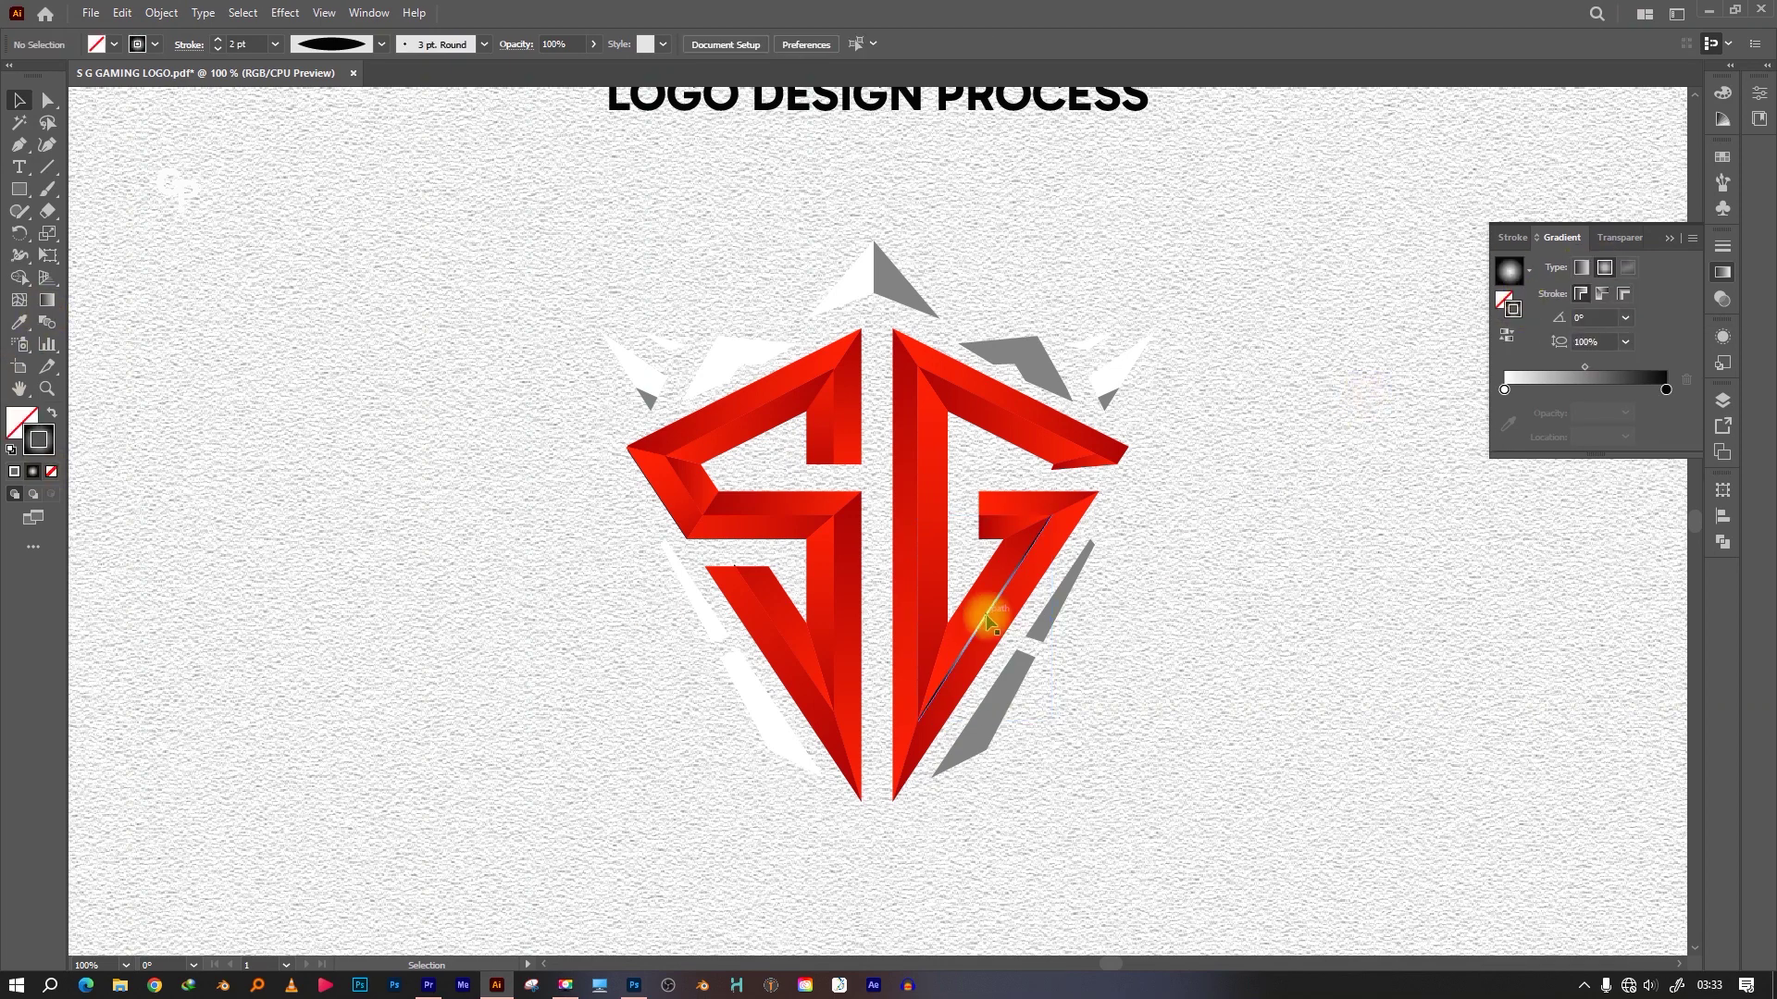
click(48, 300)
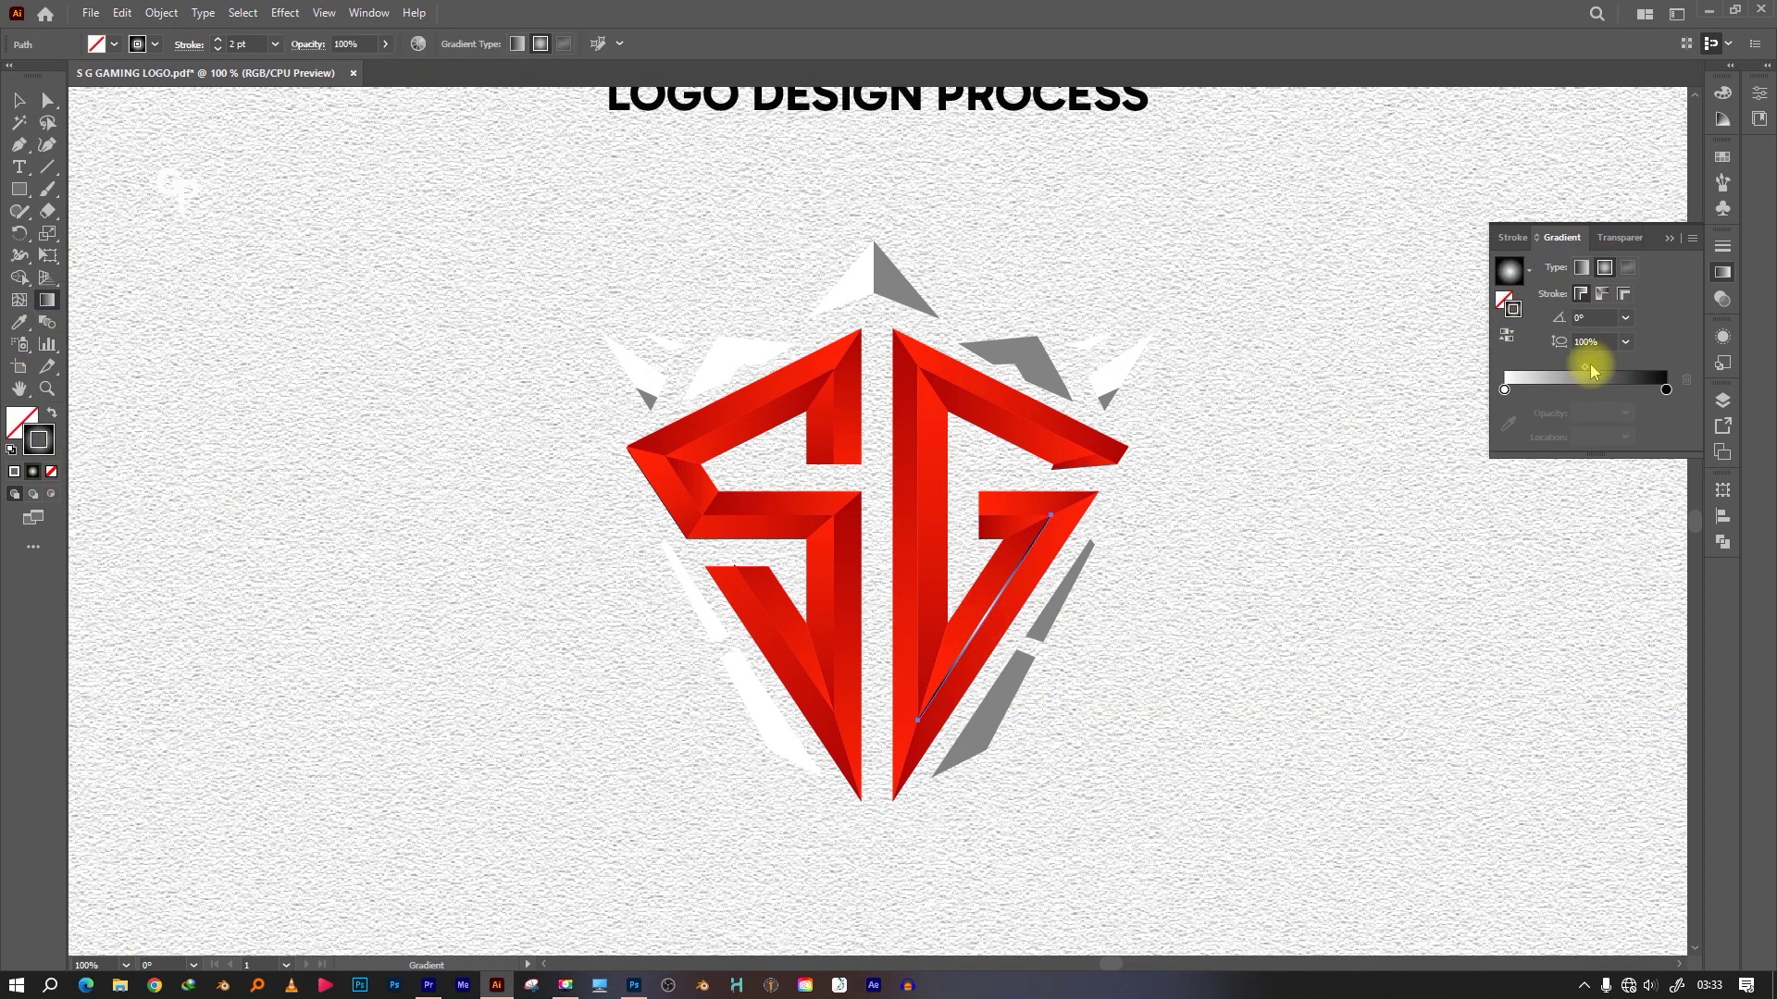
drag(1586, 368, 1603, 369)
click(1601, 294)
click(19, 99)
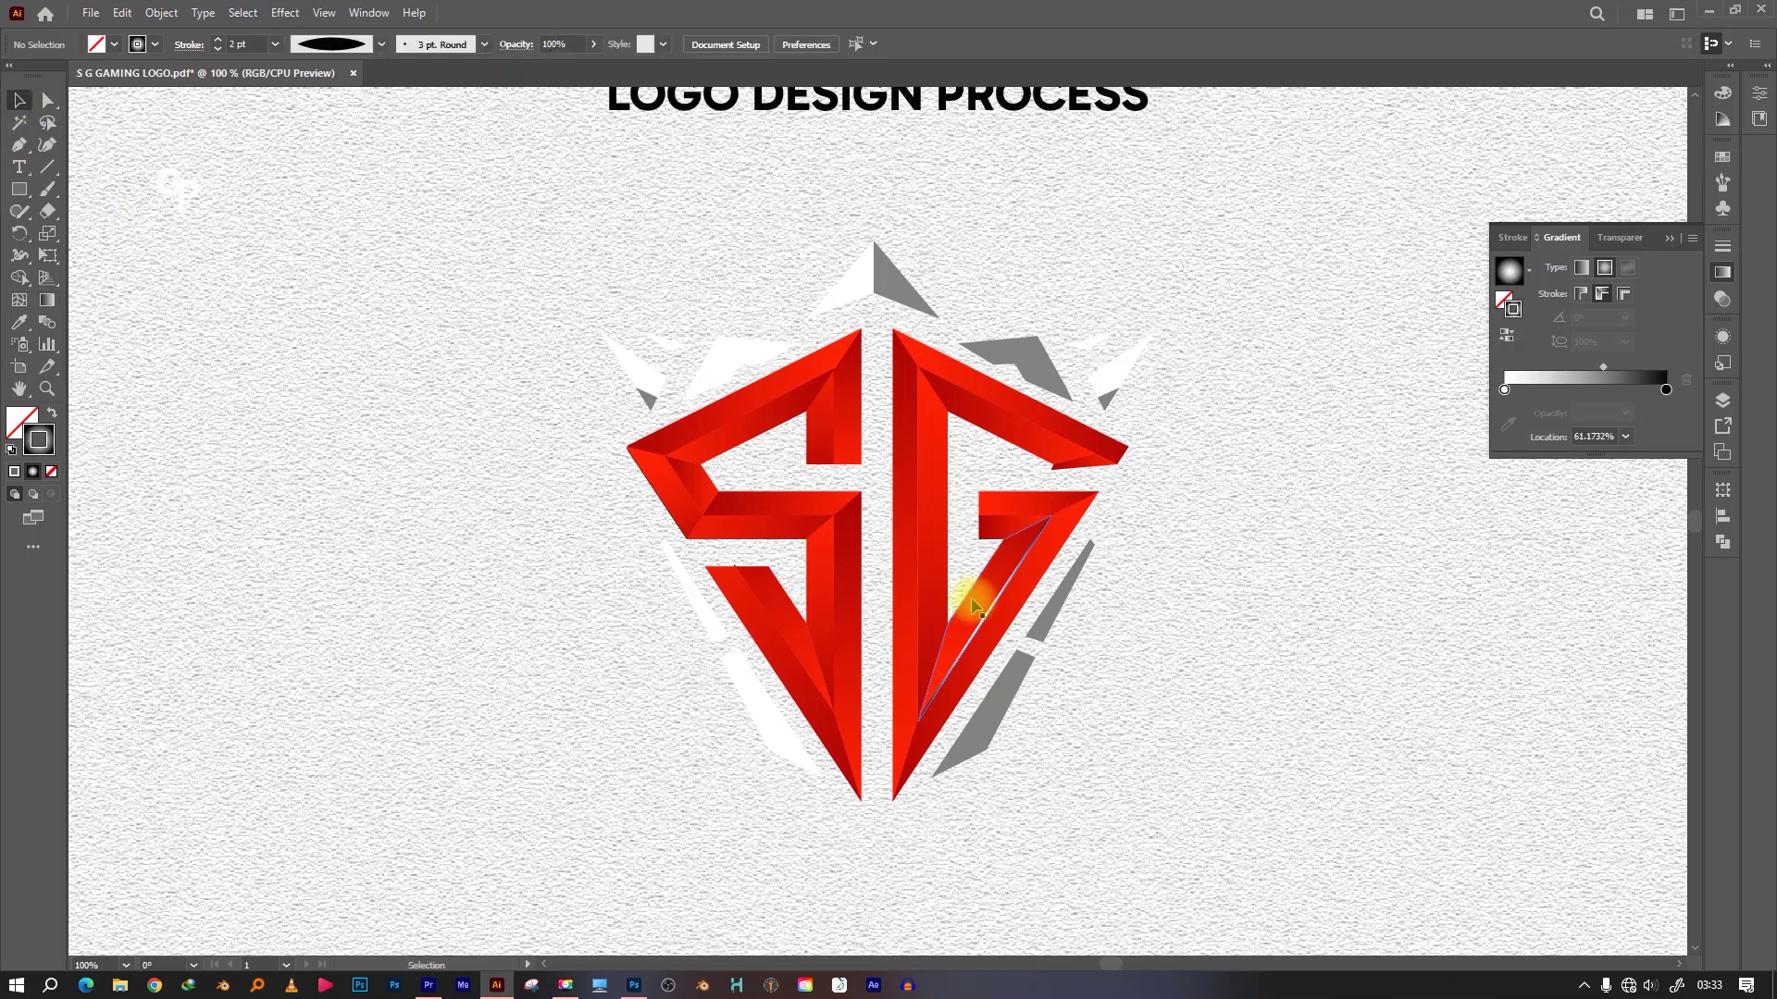
Group the thin diagonal line and check the G up close
click(984, 618)
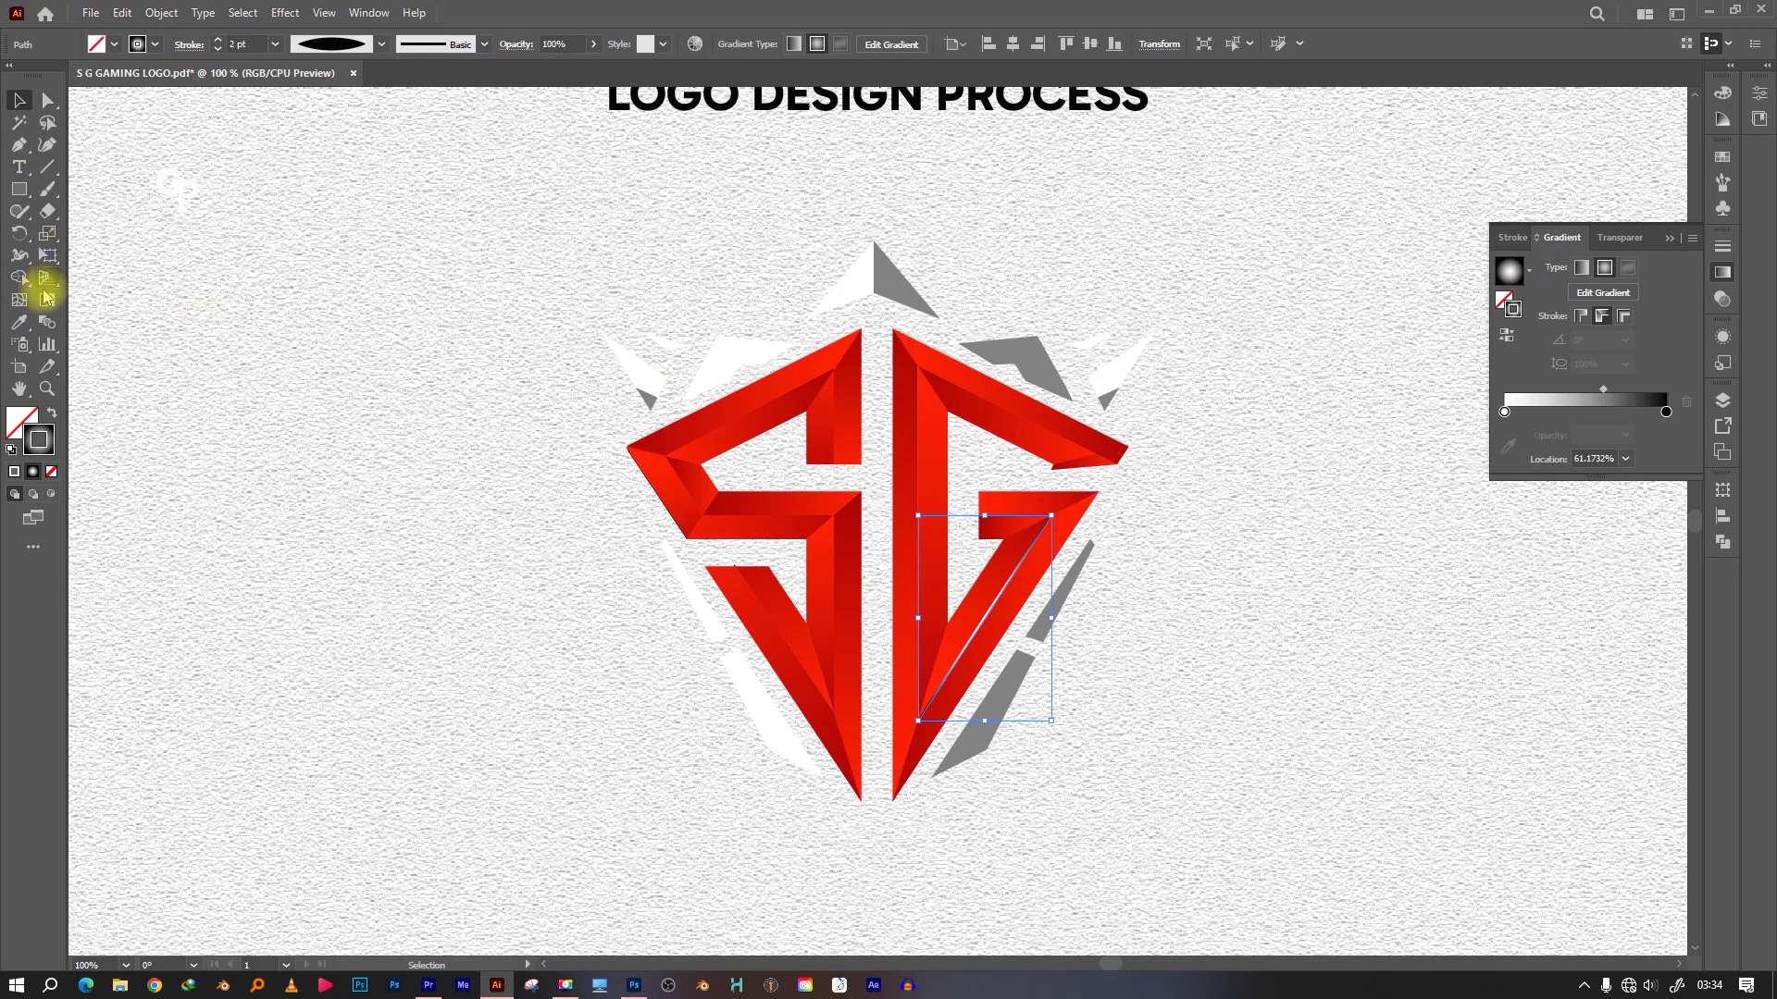
click(161, 12)
click(176, 123)
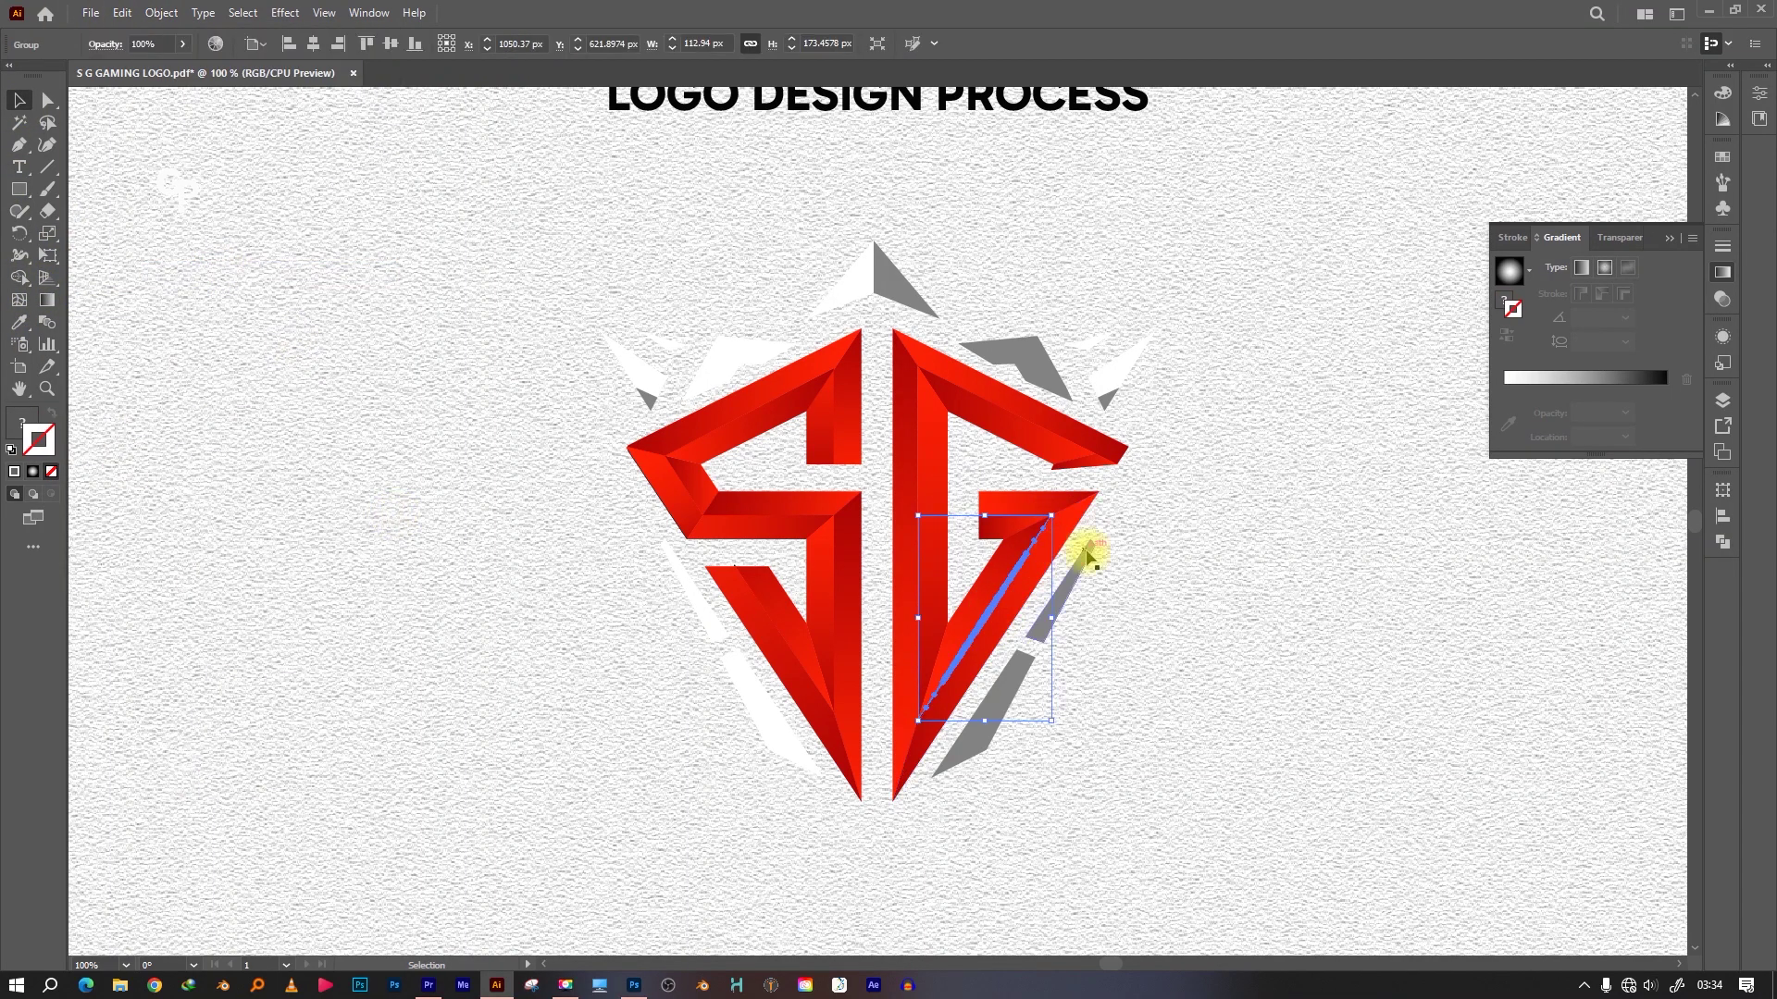
key(ctrl+plus)
key(ctrl+z)
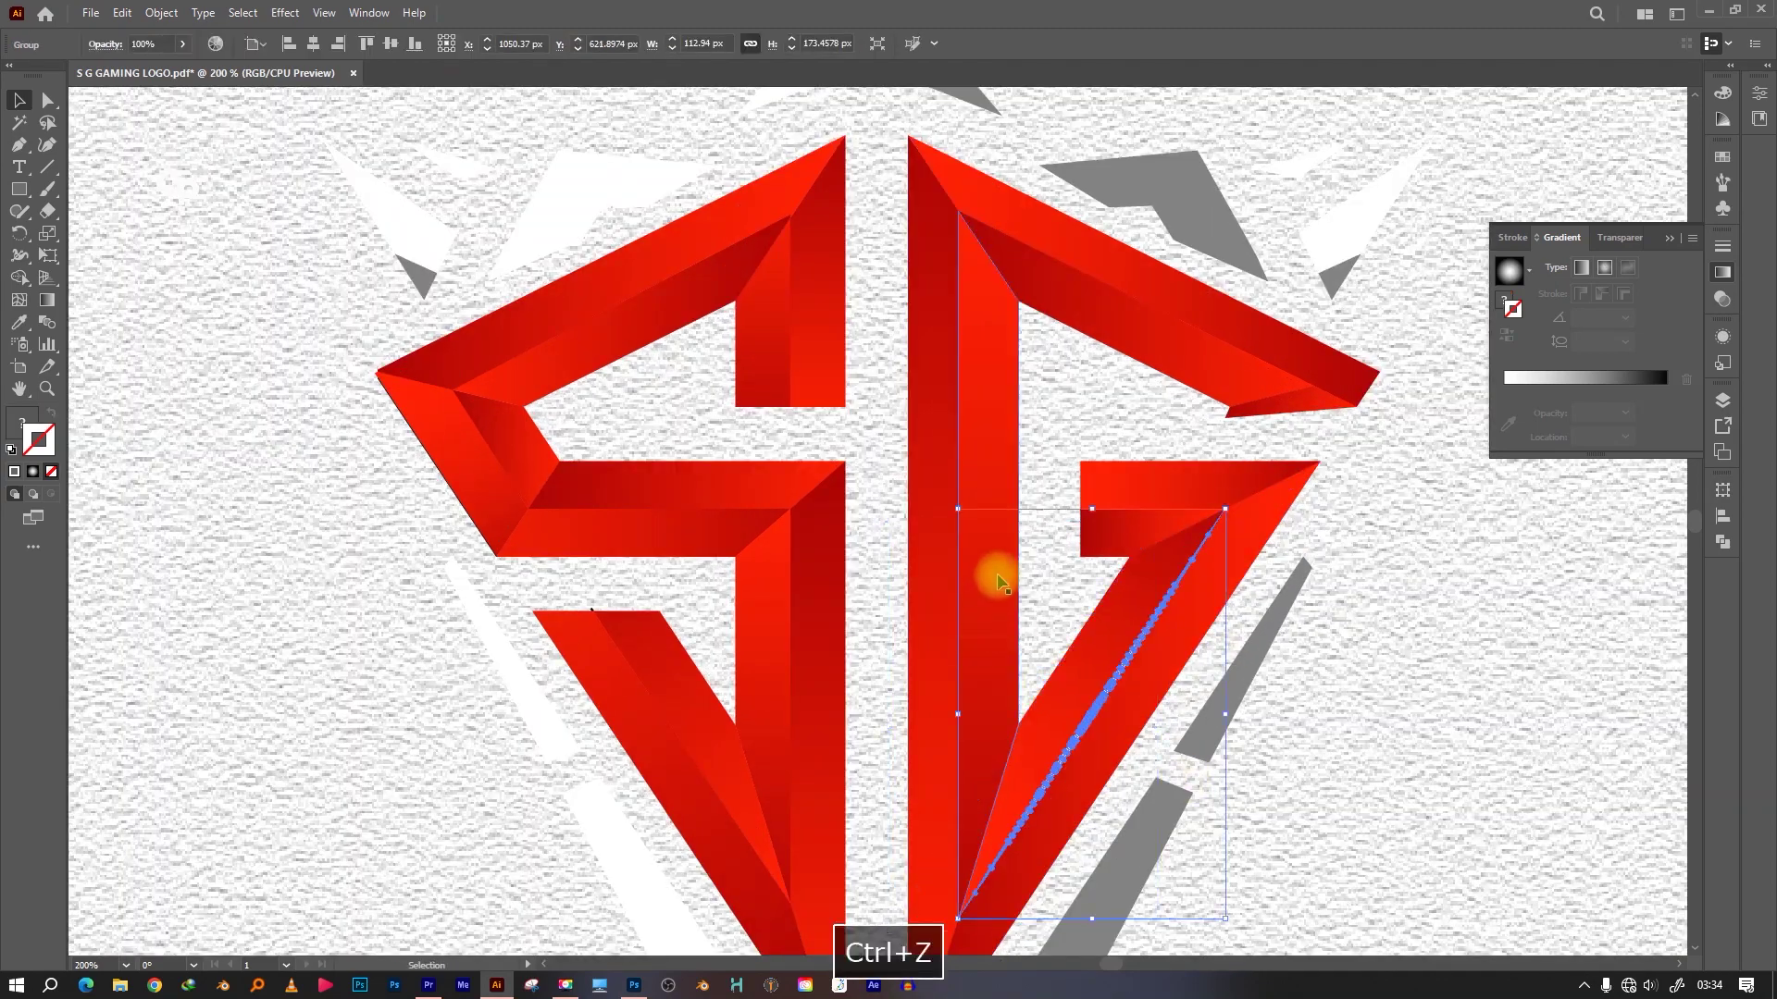
key(ctrl+minus)
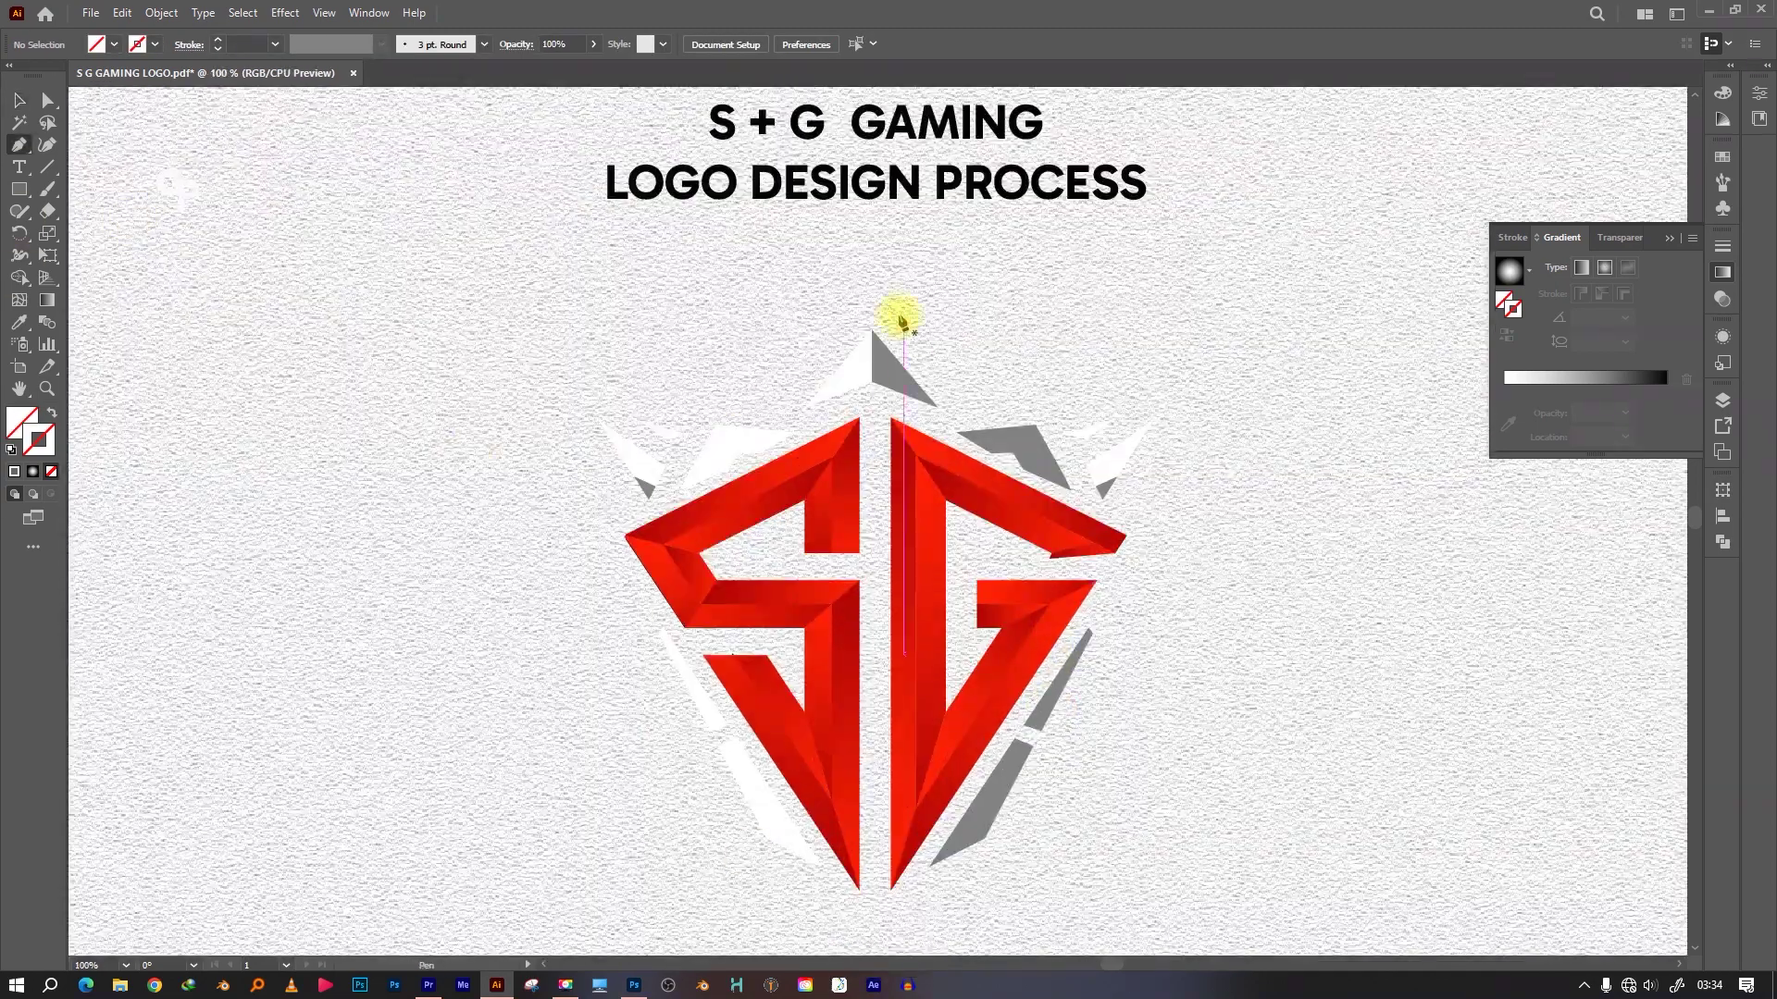
Start the Pen outline at the shield's top point and reach the right shard tip
click(872, 329)
click(956, 431)
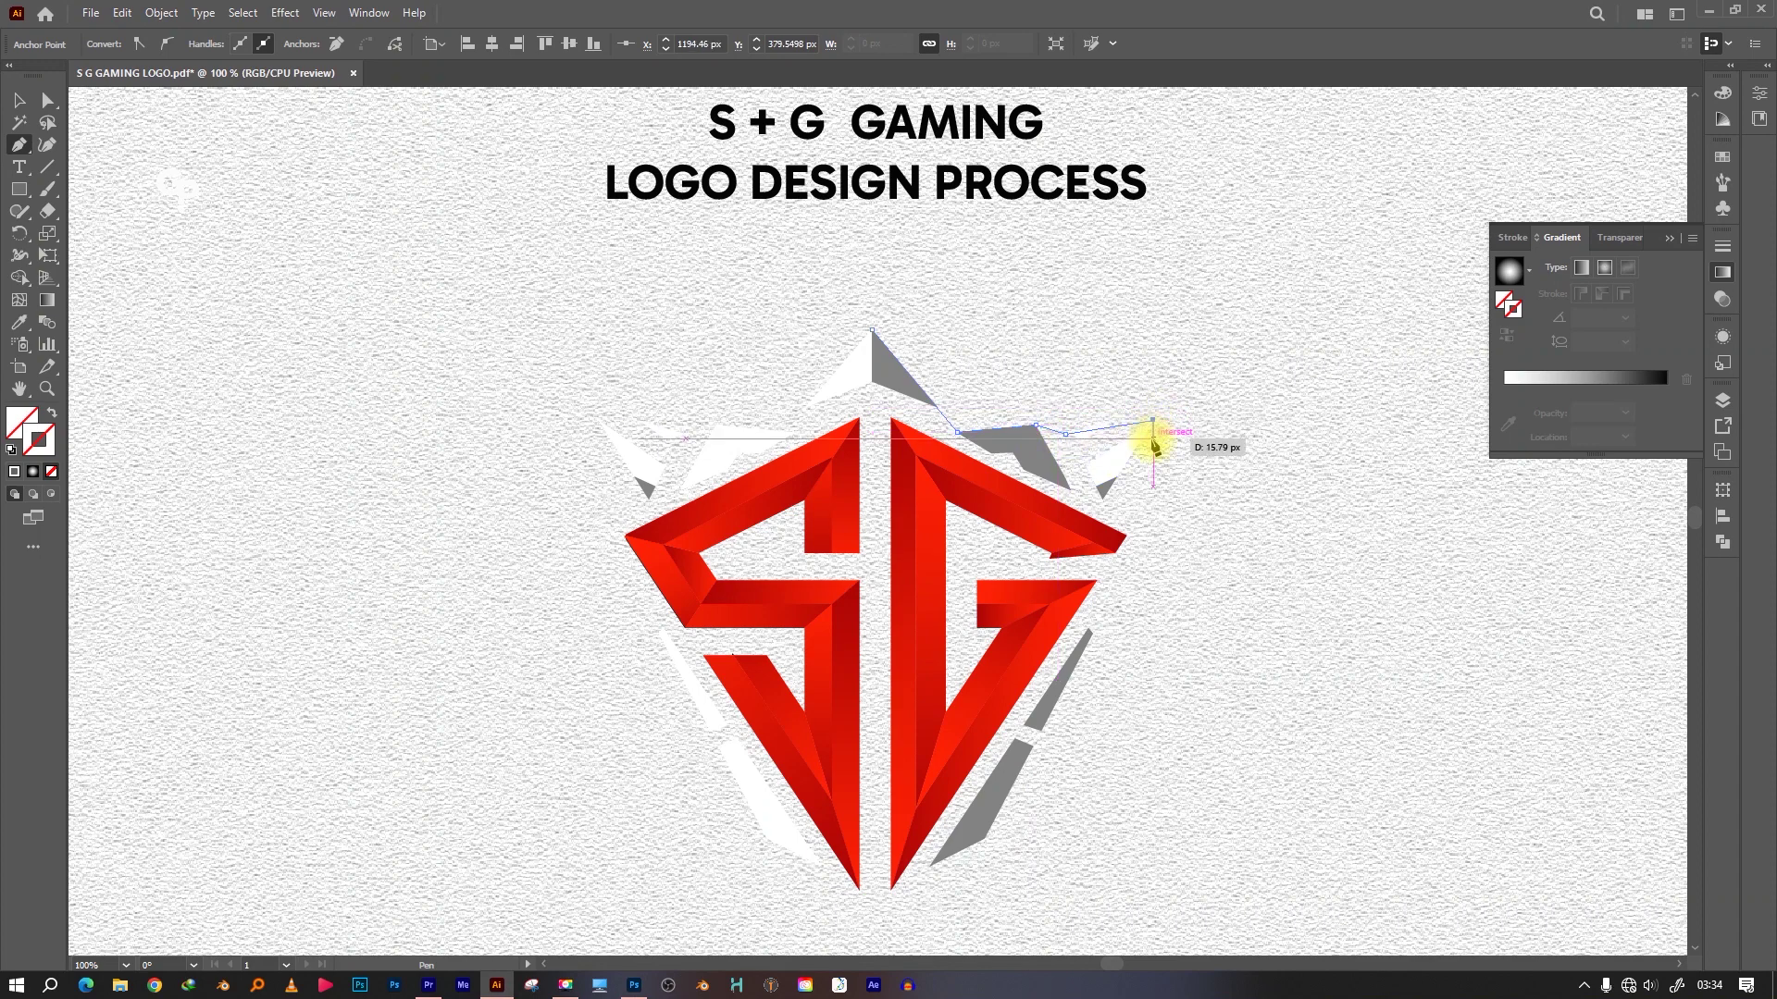
key(ctrl+z)
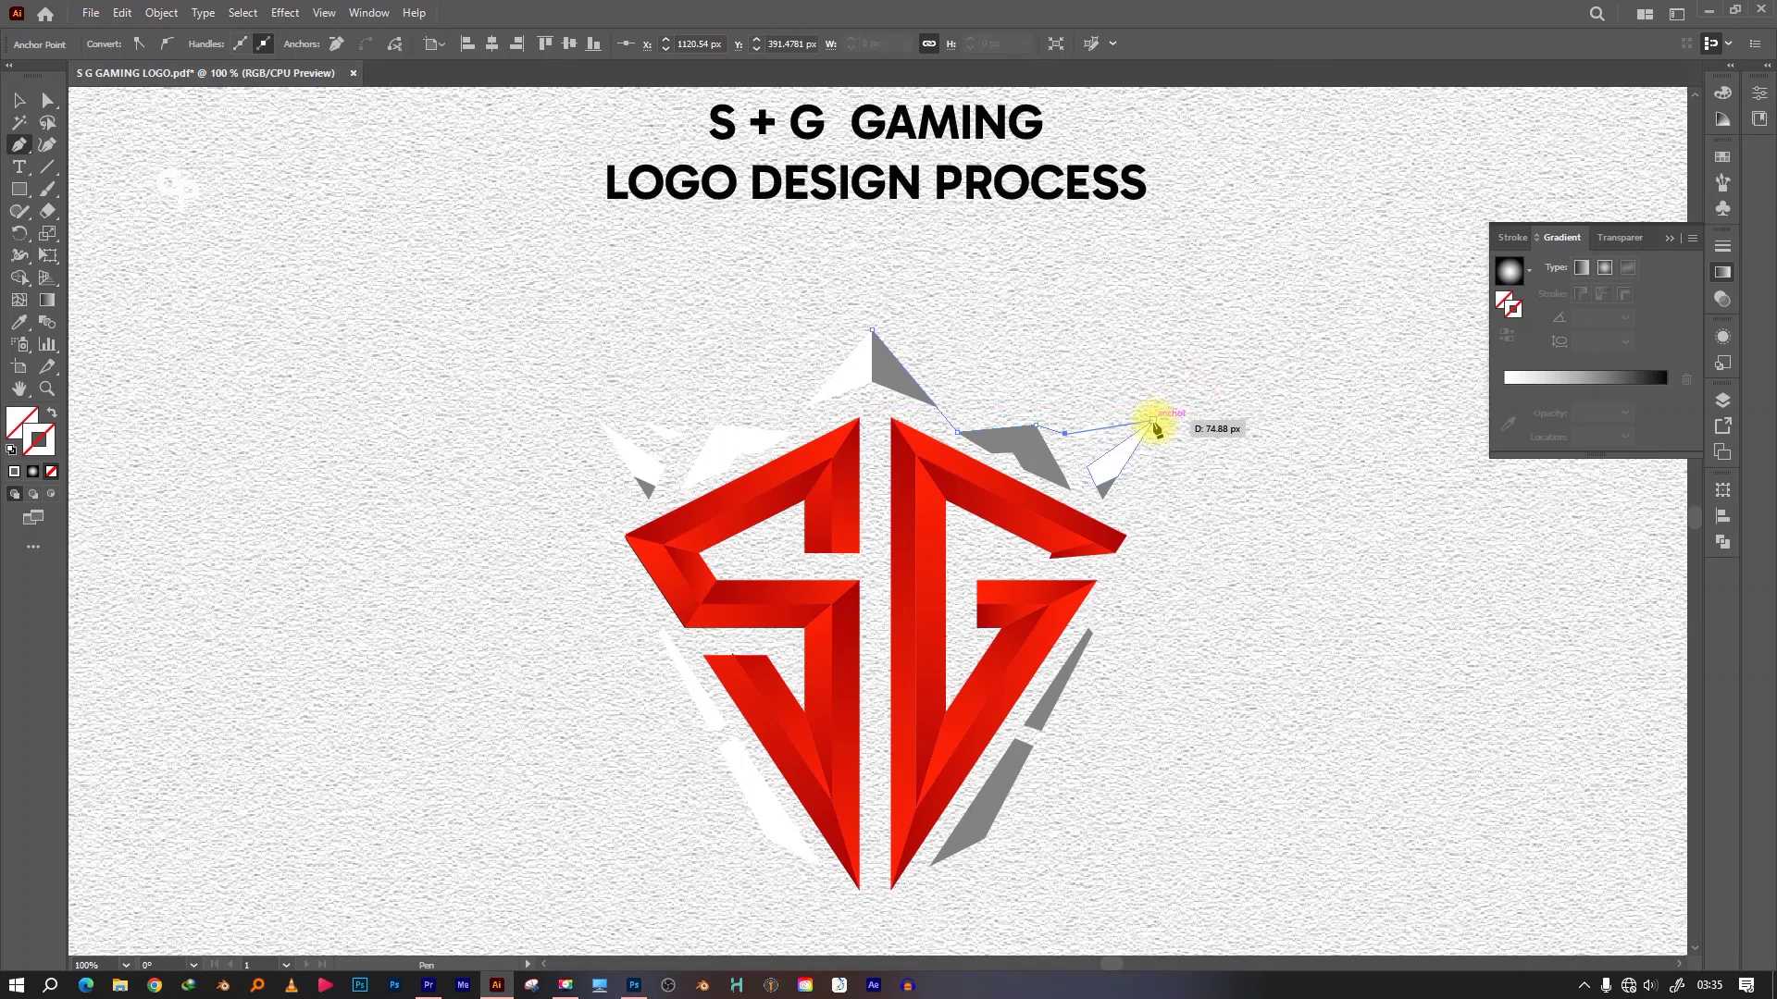
key(ctrl+z)
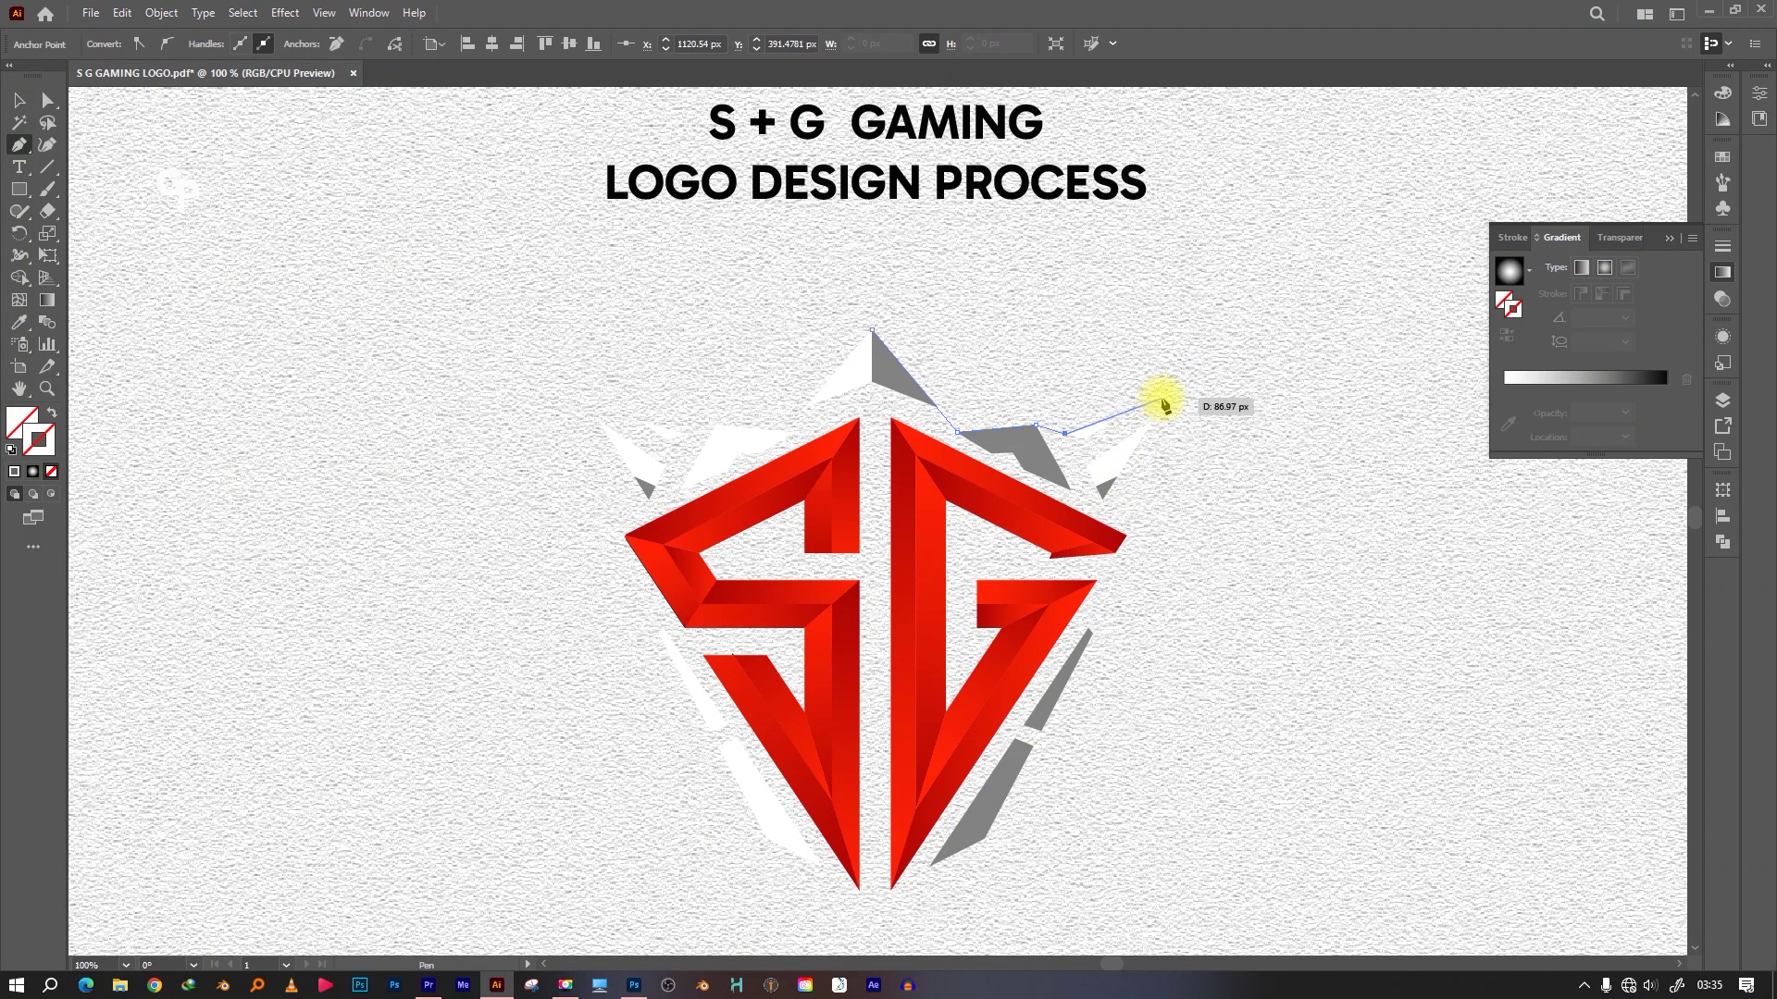
click(1166, 393)
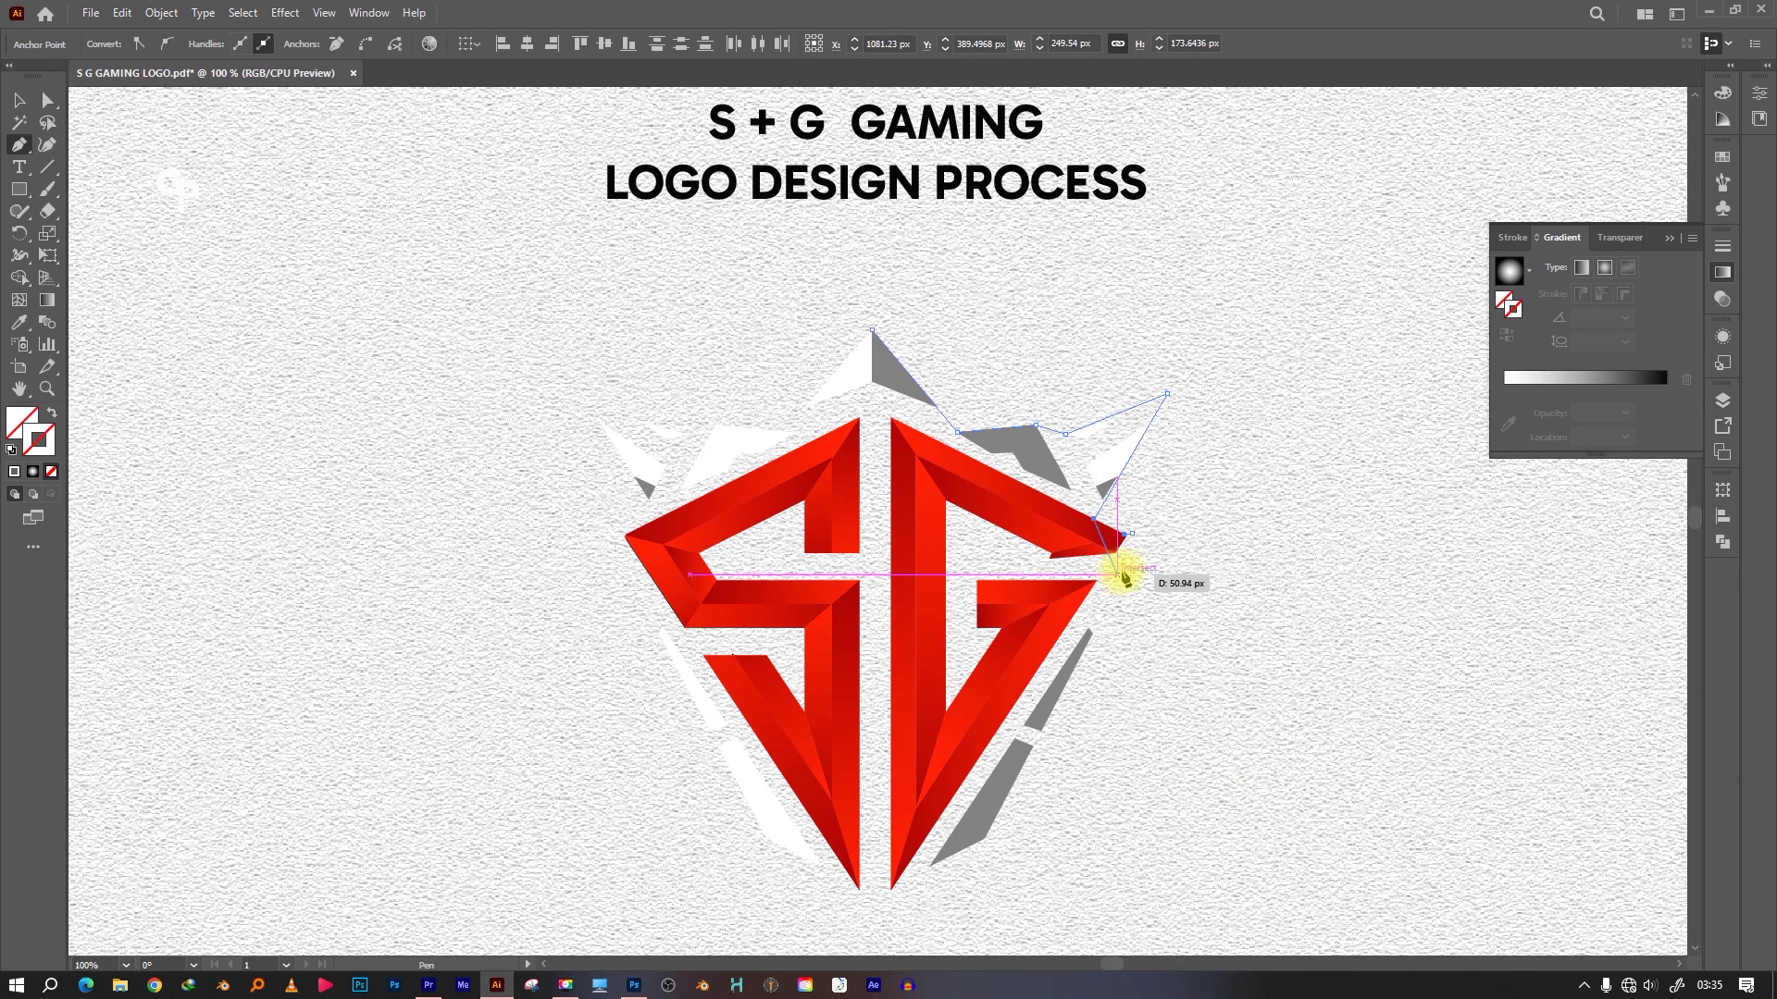
key(ctrl+z)
key(BackSpace)
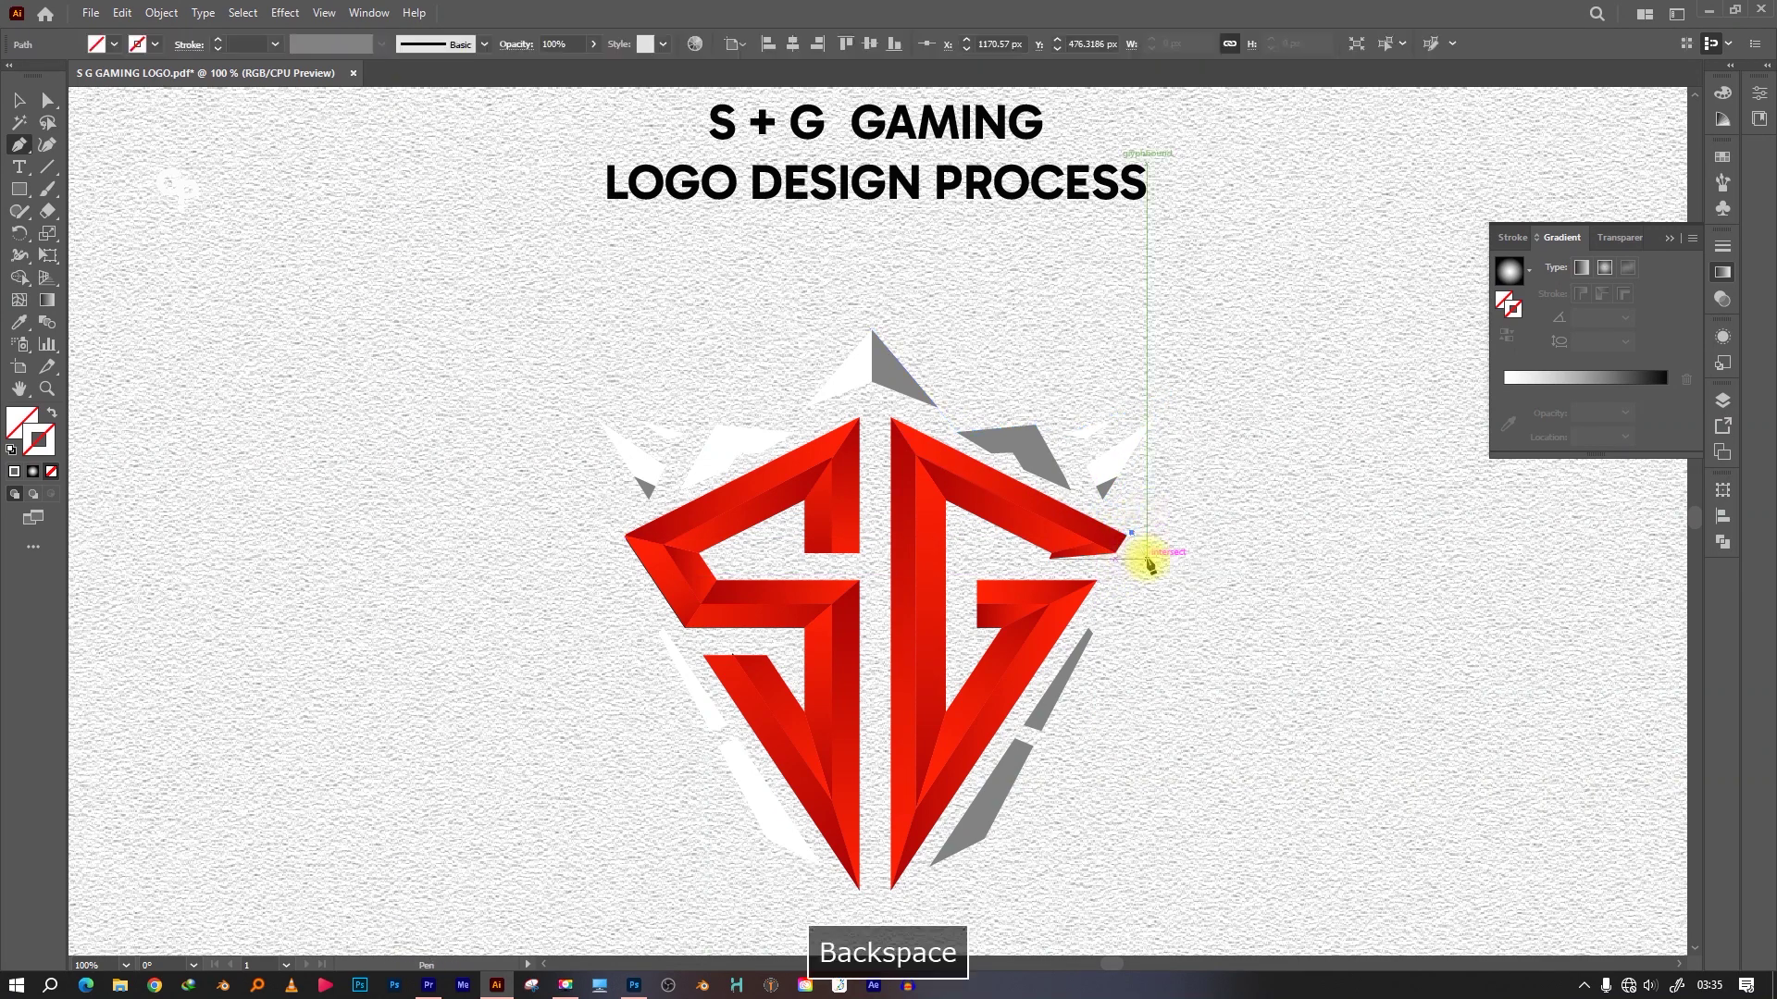
click(1166, 393)
Continue the outline down the G's right edge to the bottom centre tip
click(1095, 519)
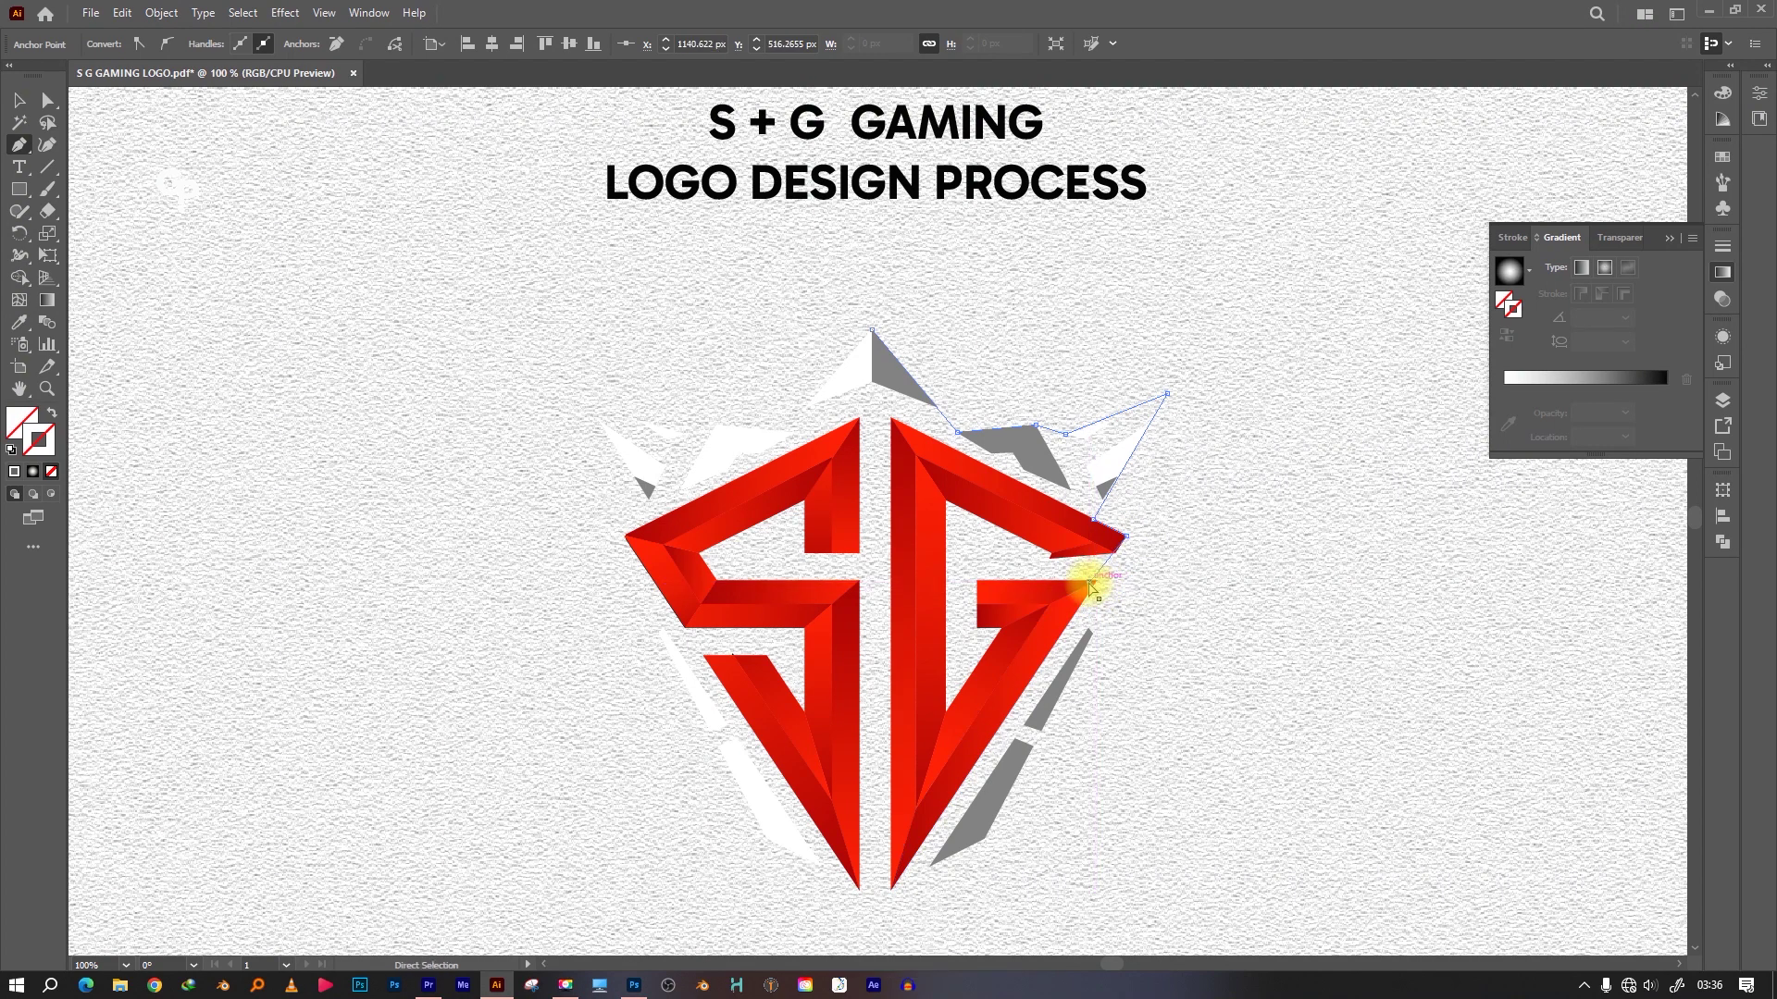
click(1099, 578)
click(1079, 610)
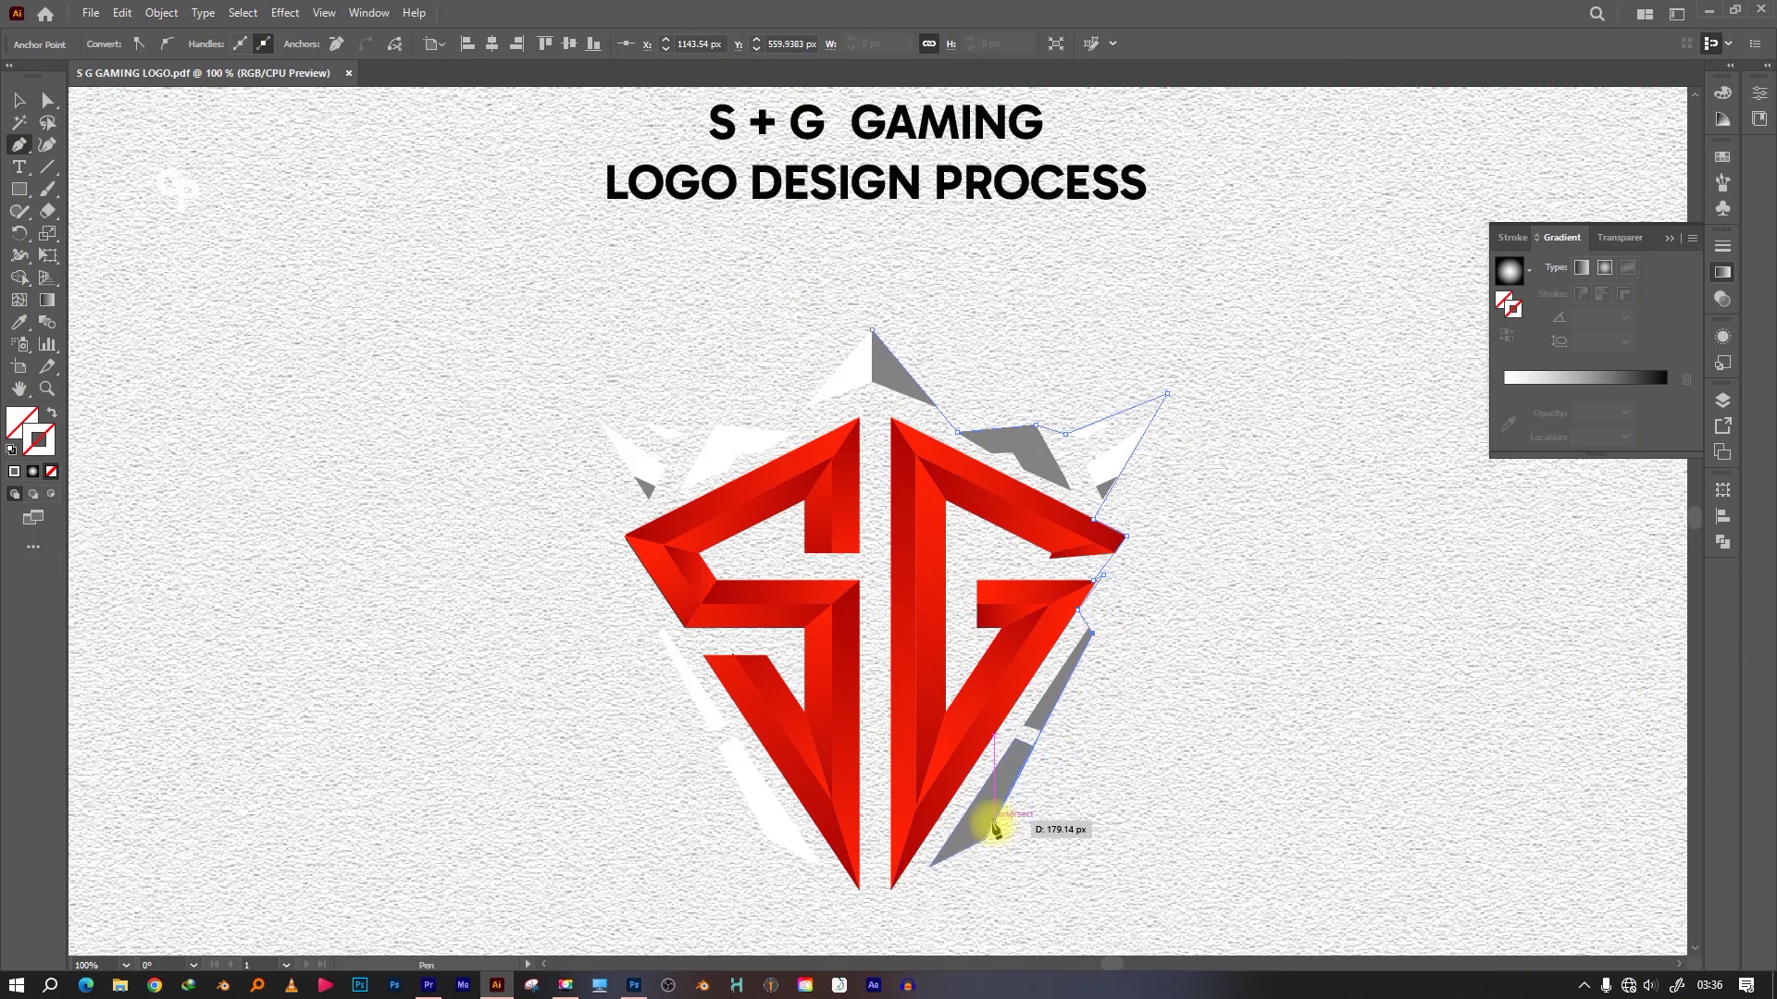
click(985, 839)
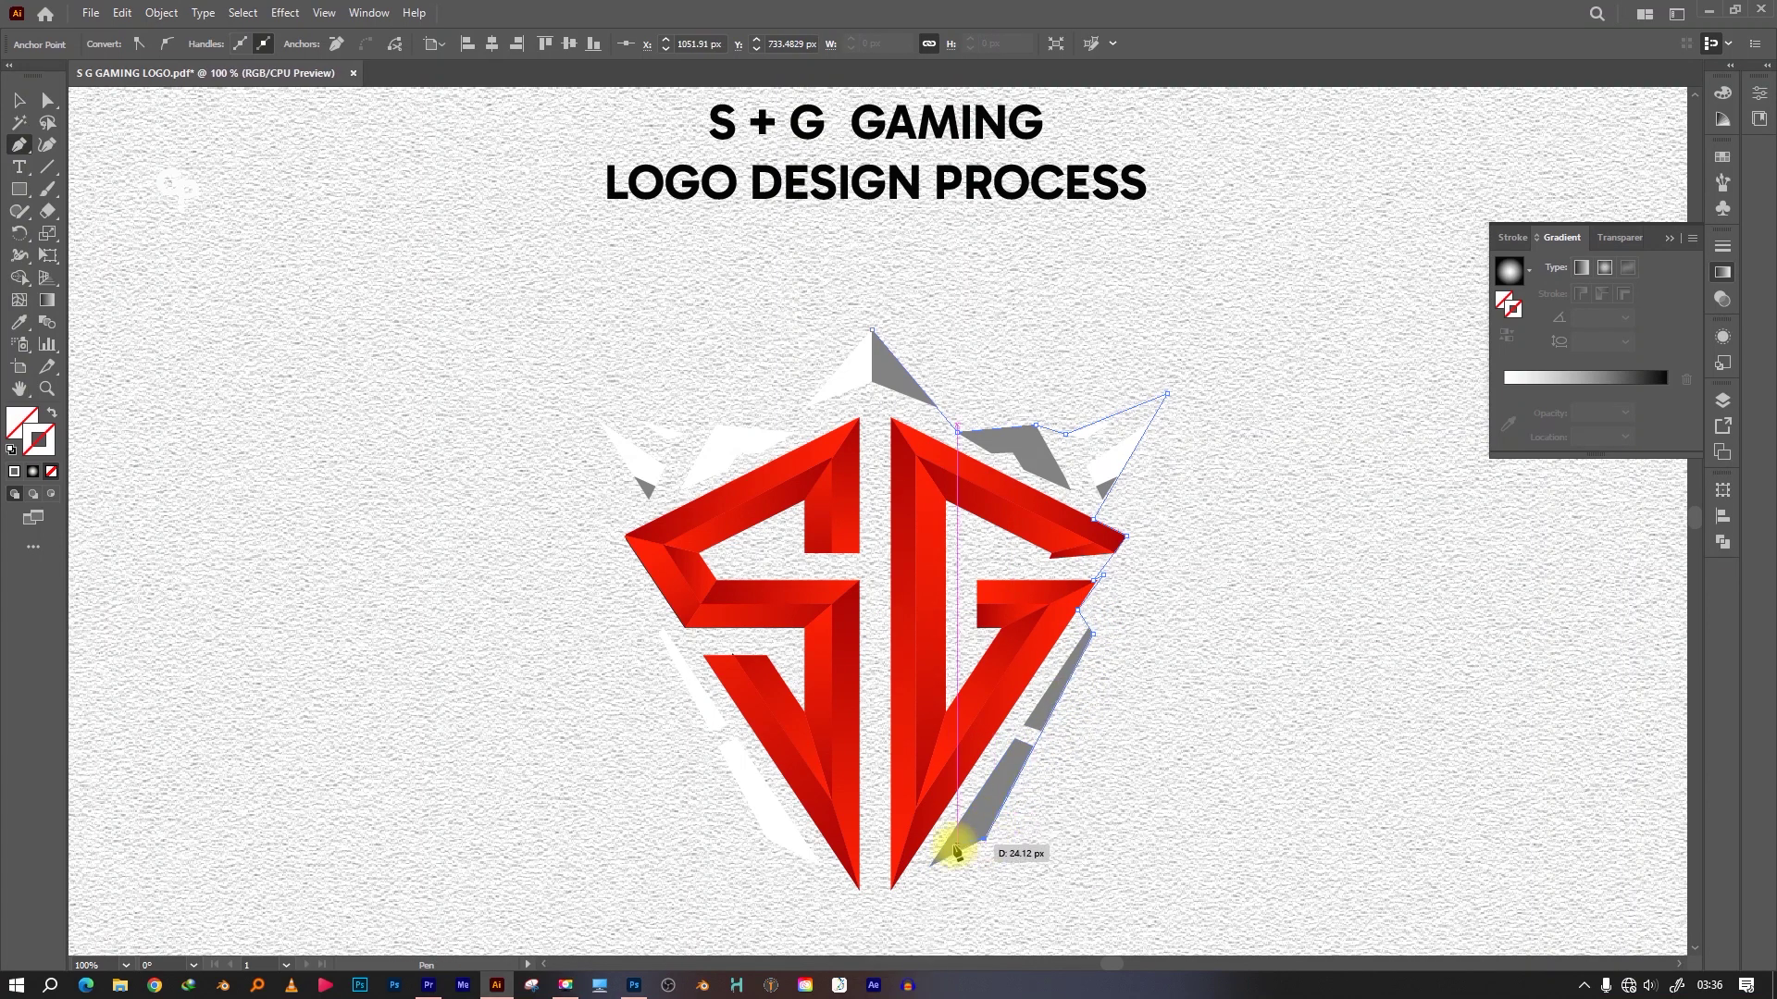
key(ctrl+z)
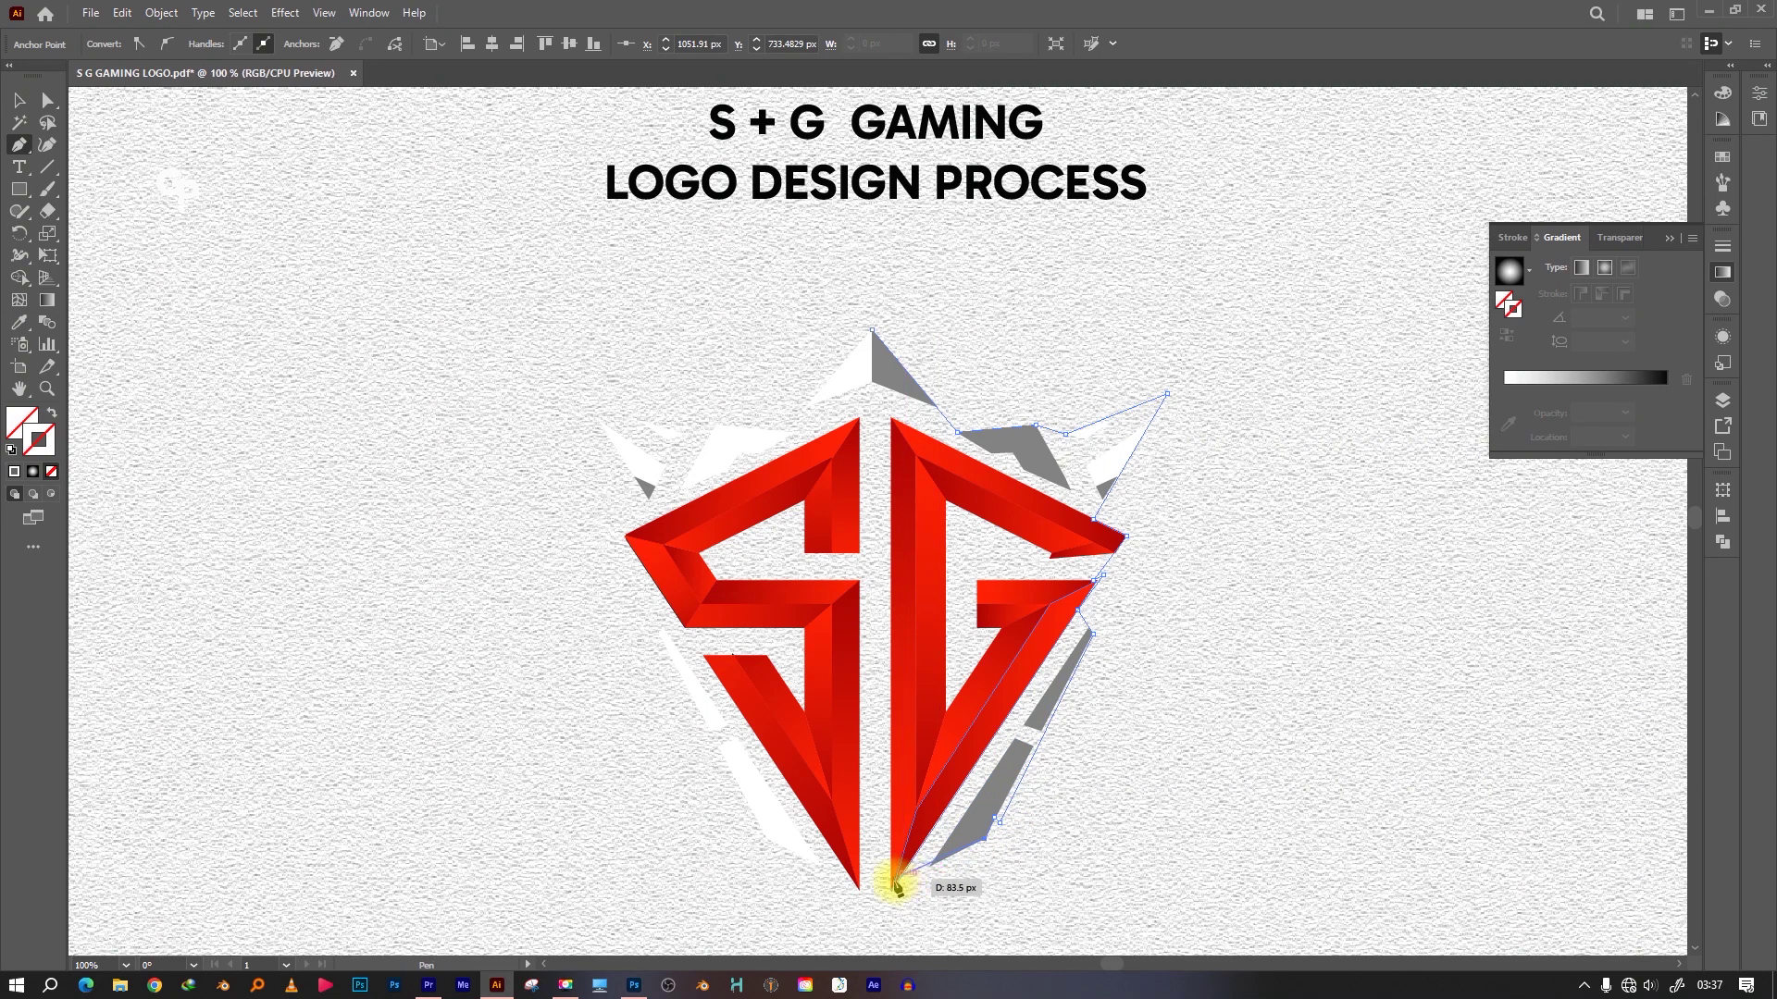
click(876, 936)
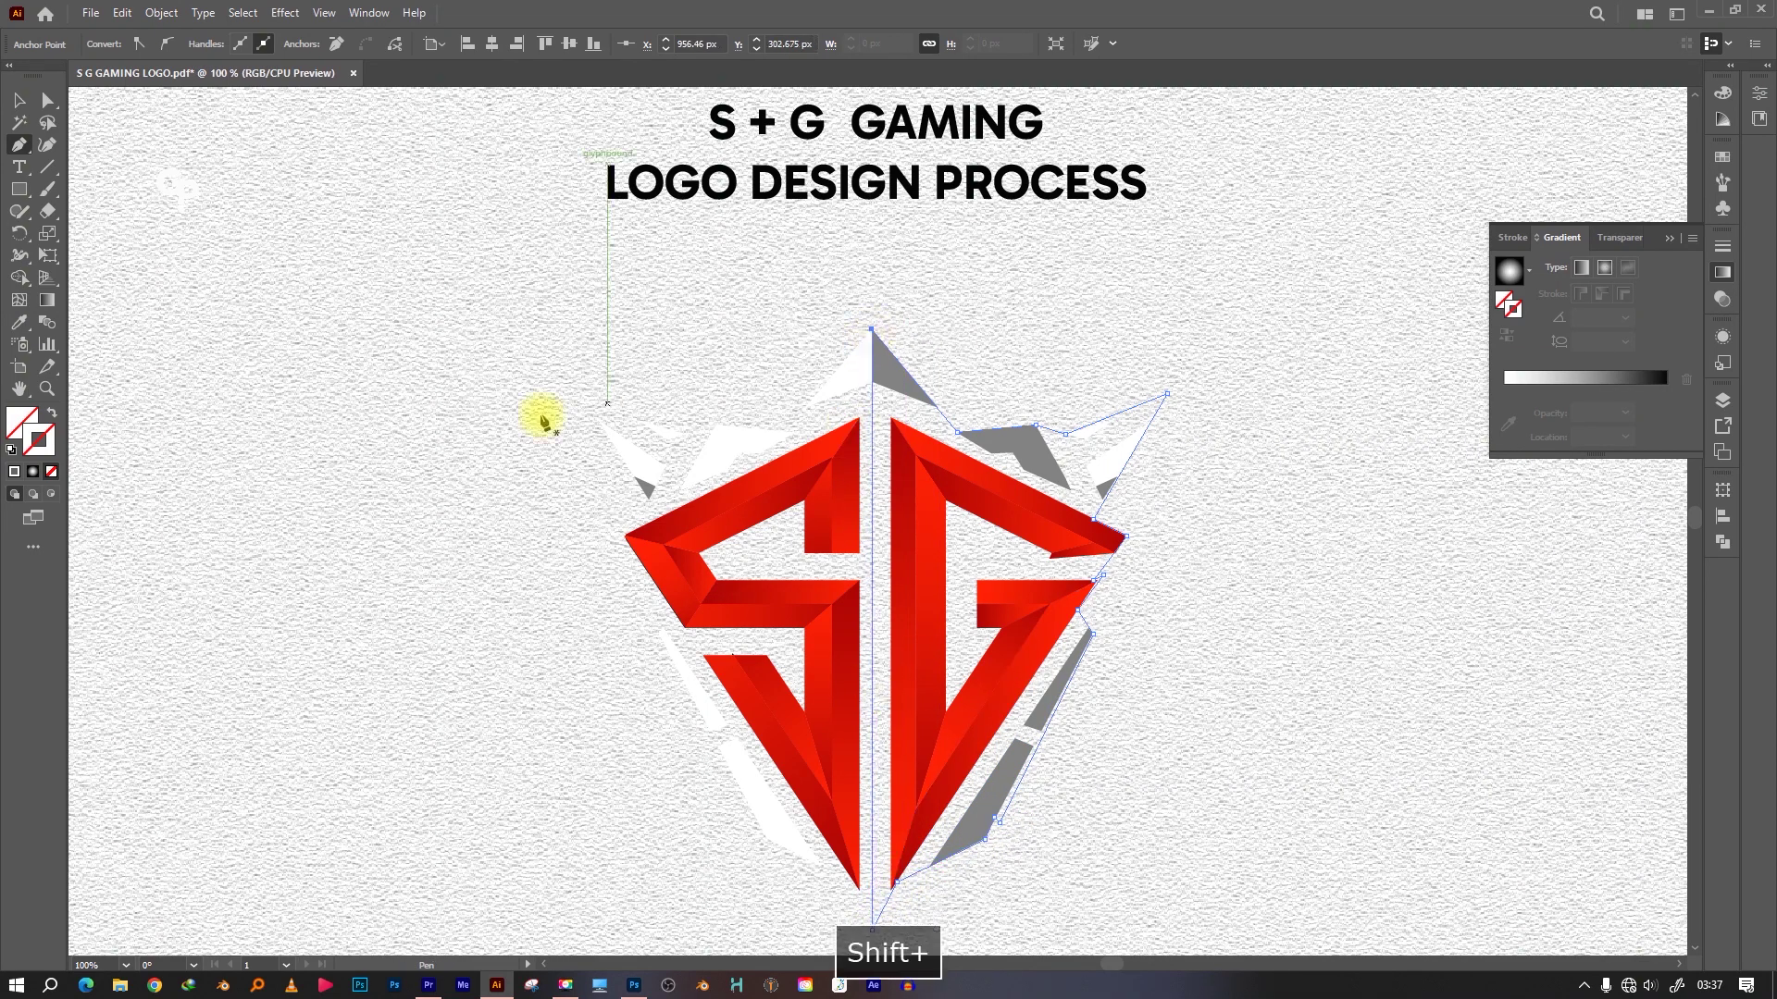
Reflect a copy of the half outline vertically and nudge it into place on the left
key(v)
click(1157, 393)
right_click(352, 703)
click(593, 758)
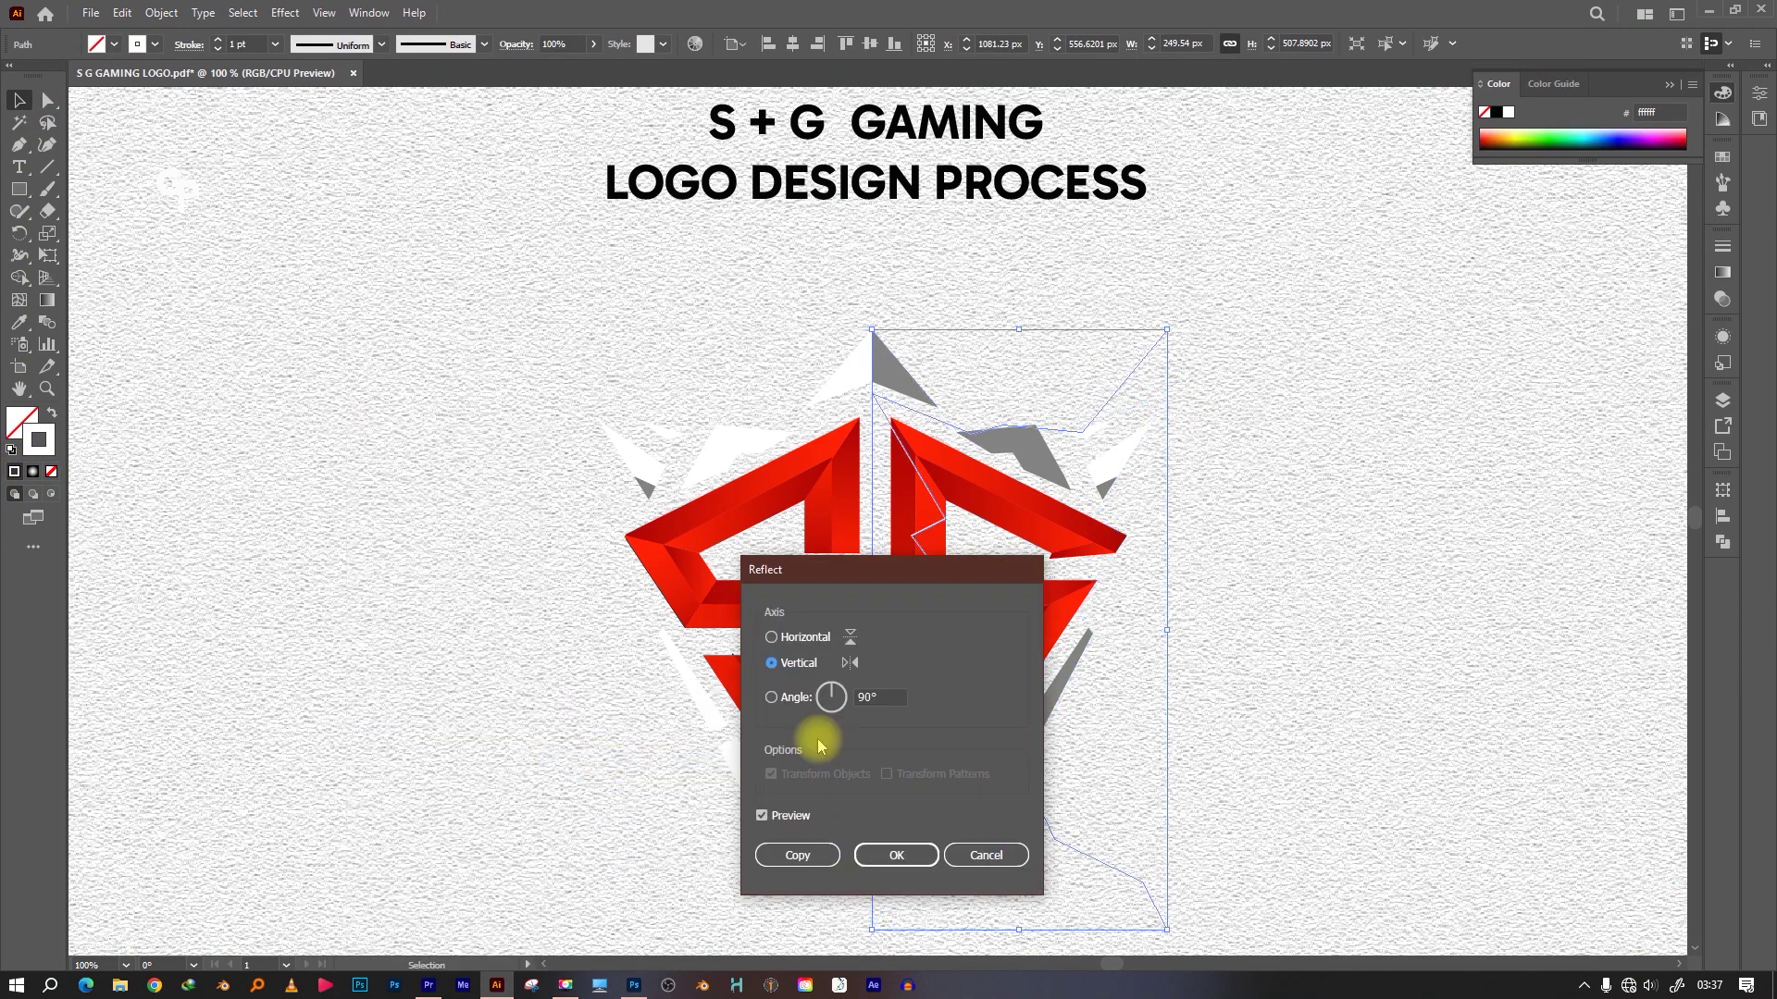
click(755, 850)
key(shift+Left)
key(shift+Left)
key(shift+Left)
key(Right)
key(Right)
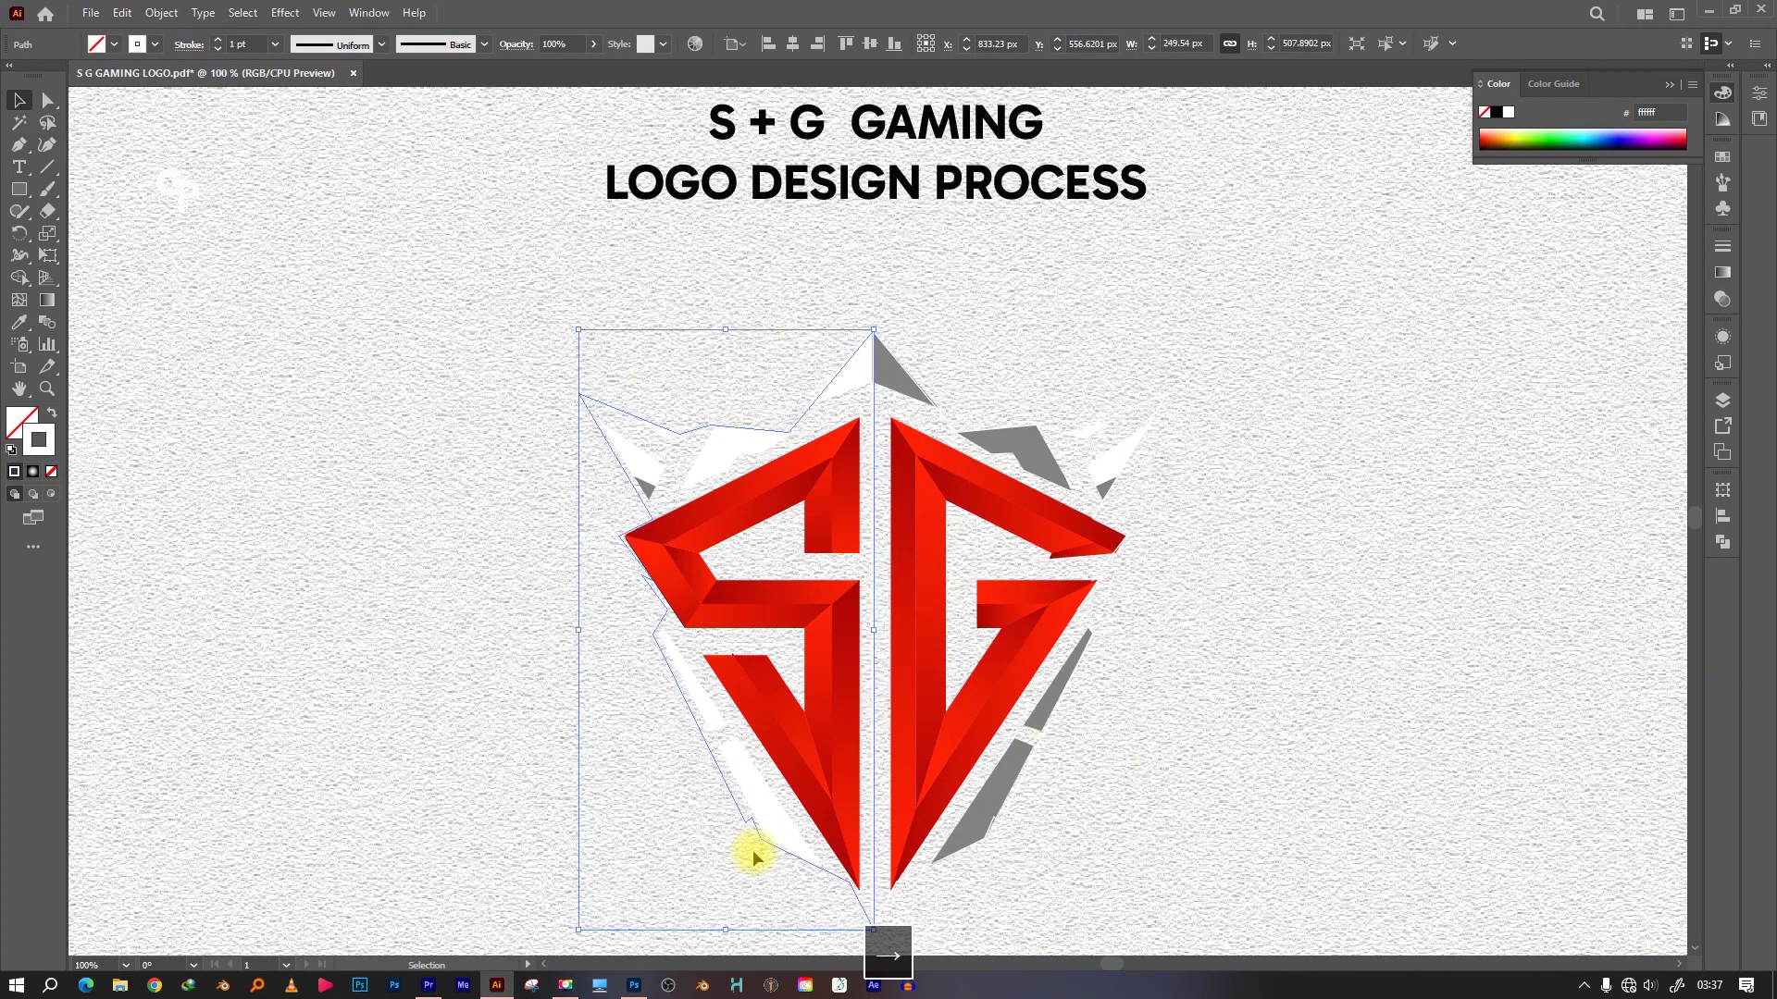
key(Right)
key(Right)
key(Right)
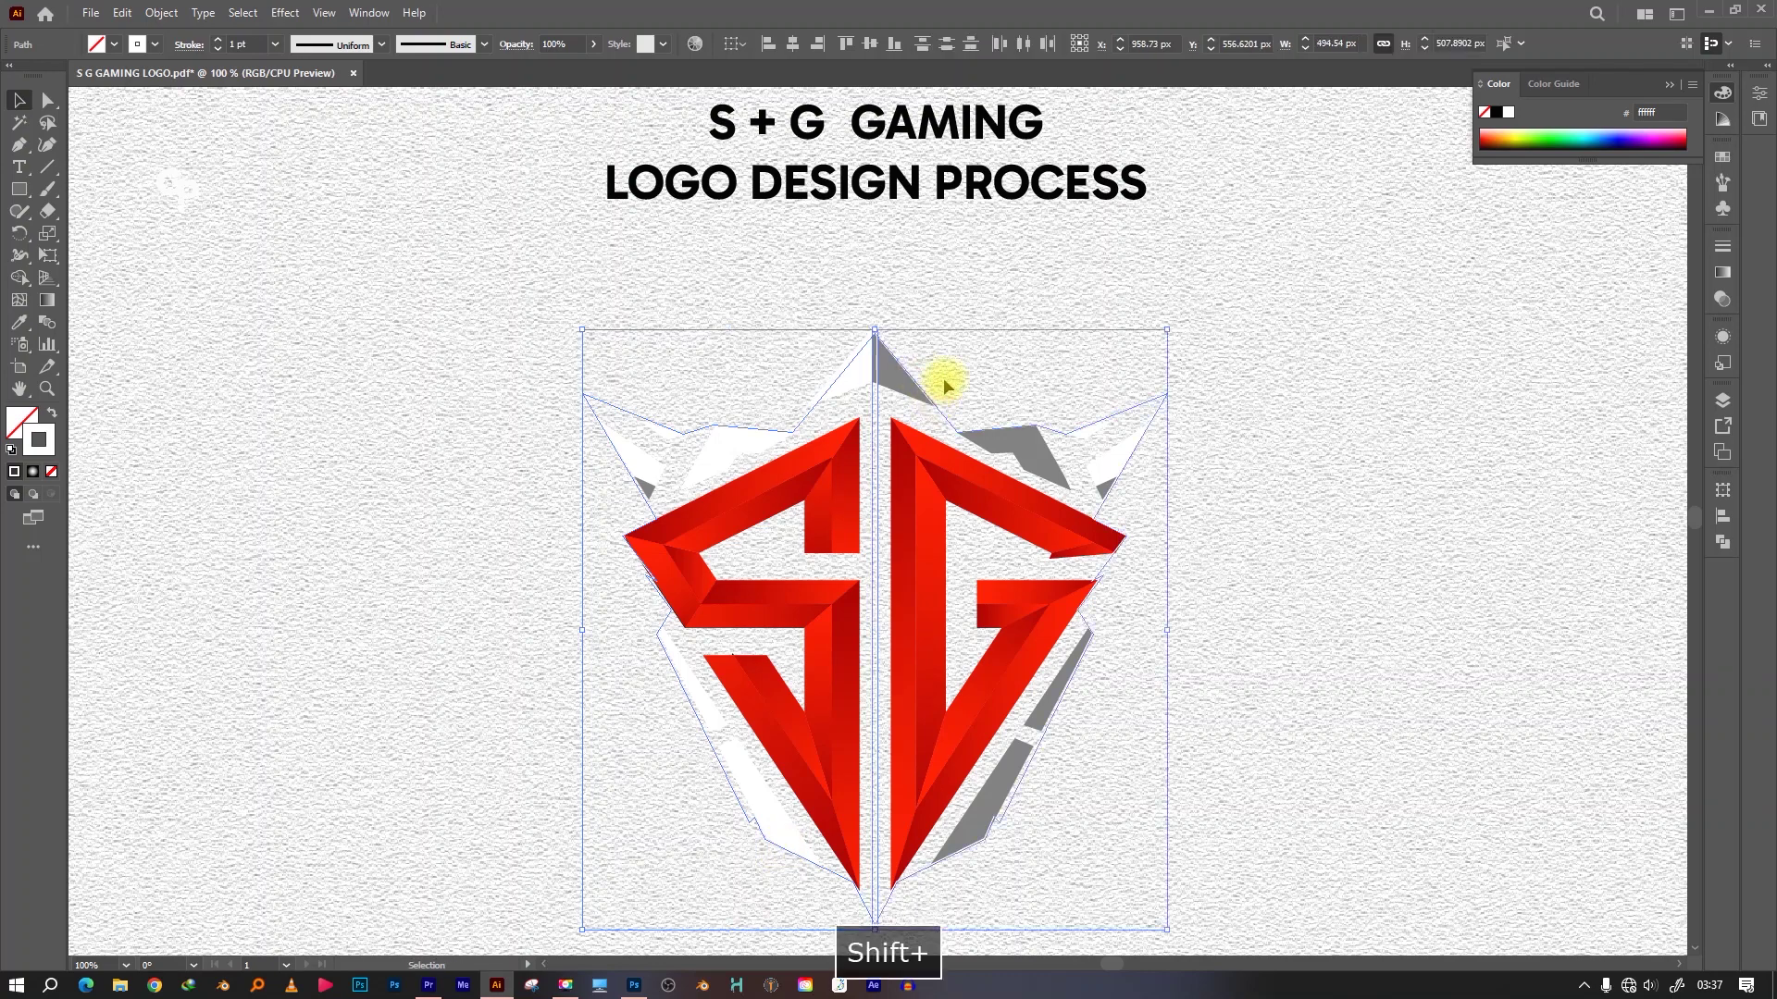
key(Left)
key(Left)
key(Left)
key(Left)
Merge both halves into one shield with Shape Builder and give it a black outline
shift+click(873, 428)
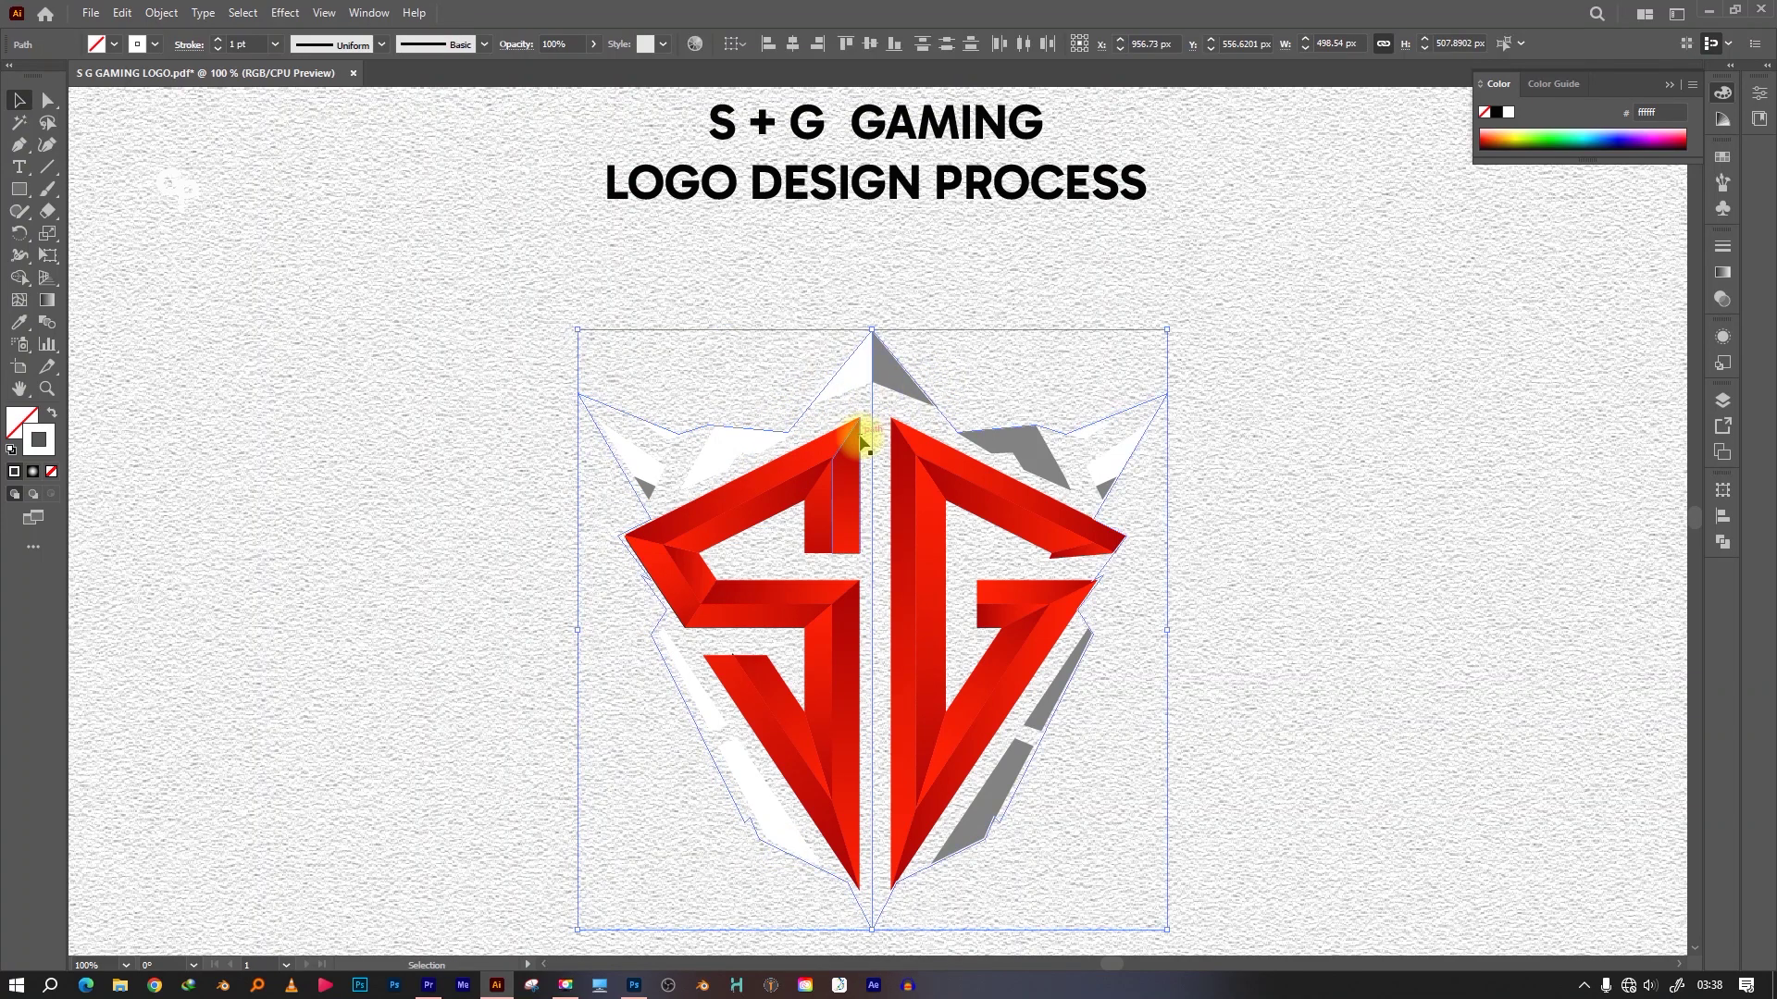
click(18, 277)
click(820, 668)
click(18, 99)
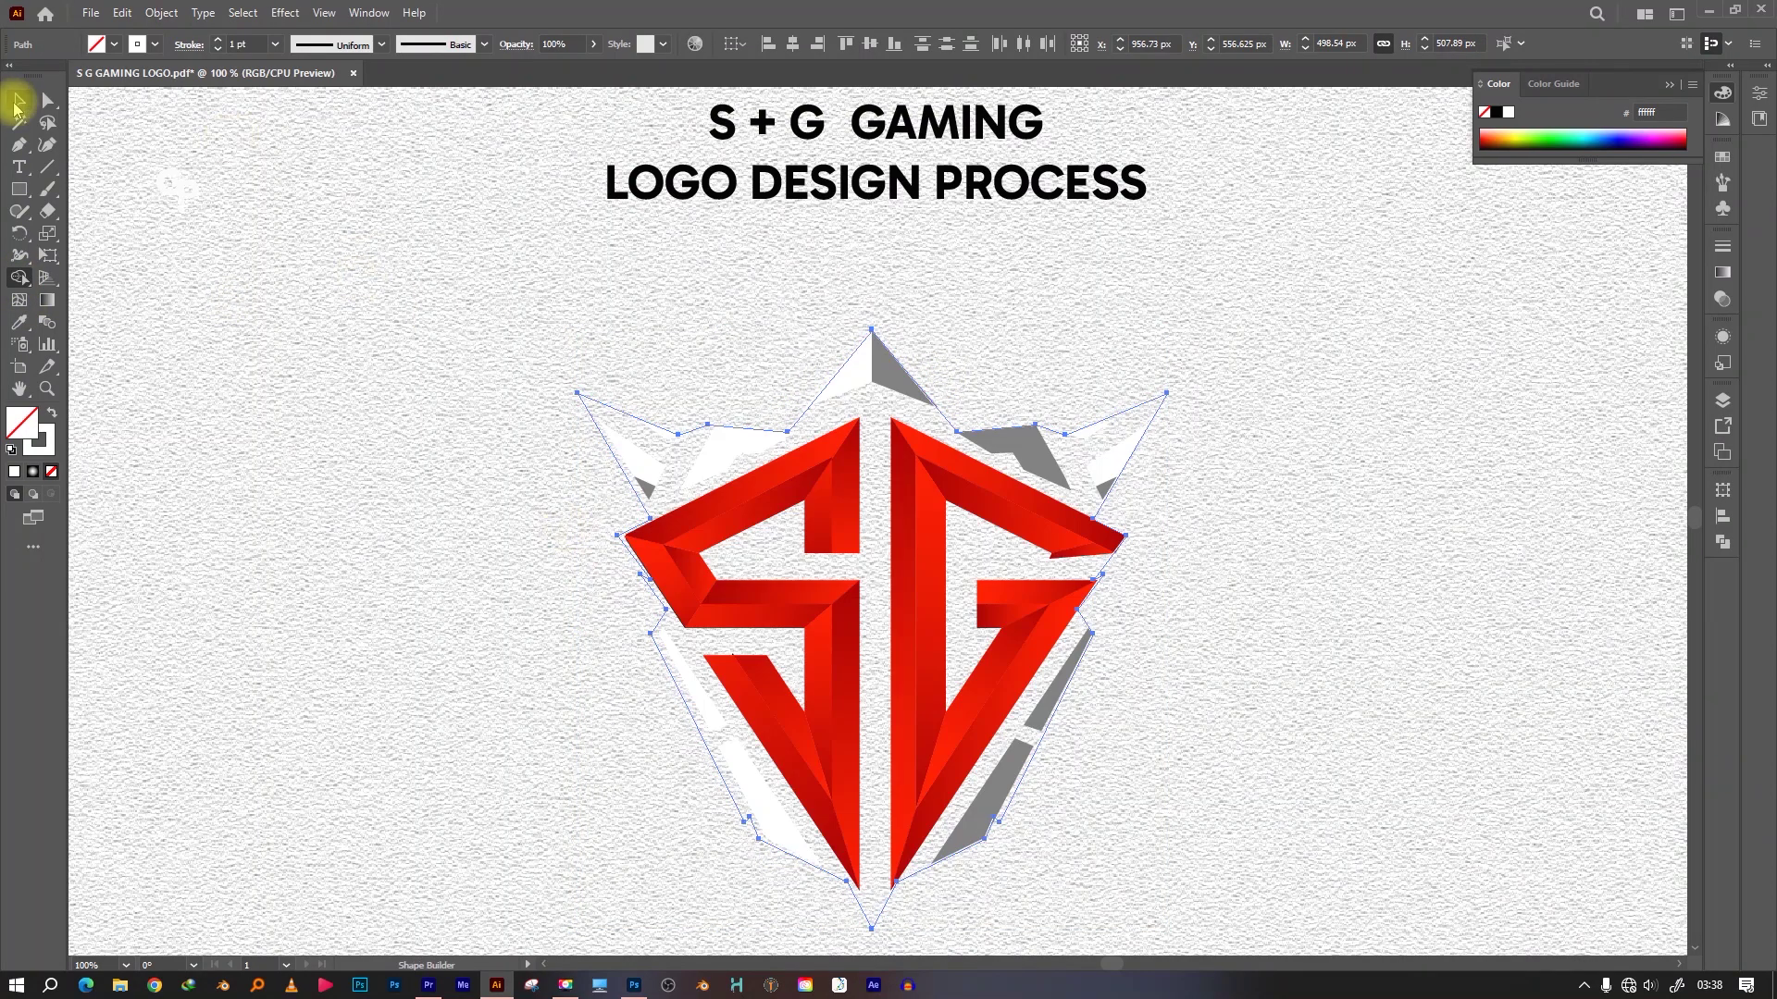
click(154, 44)
click(55, 92)
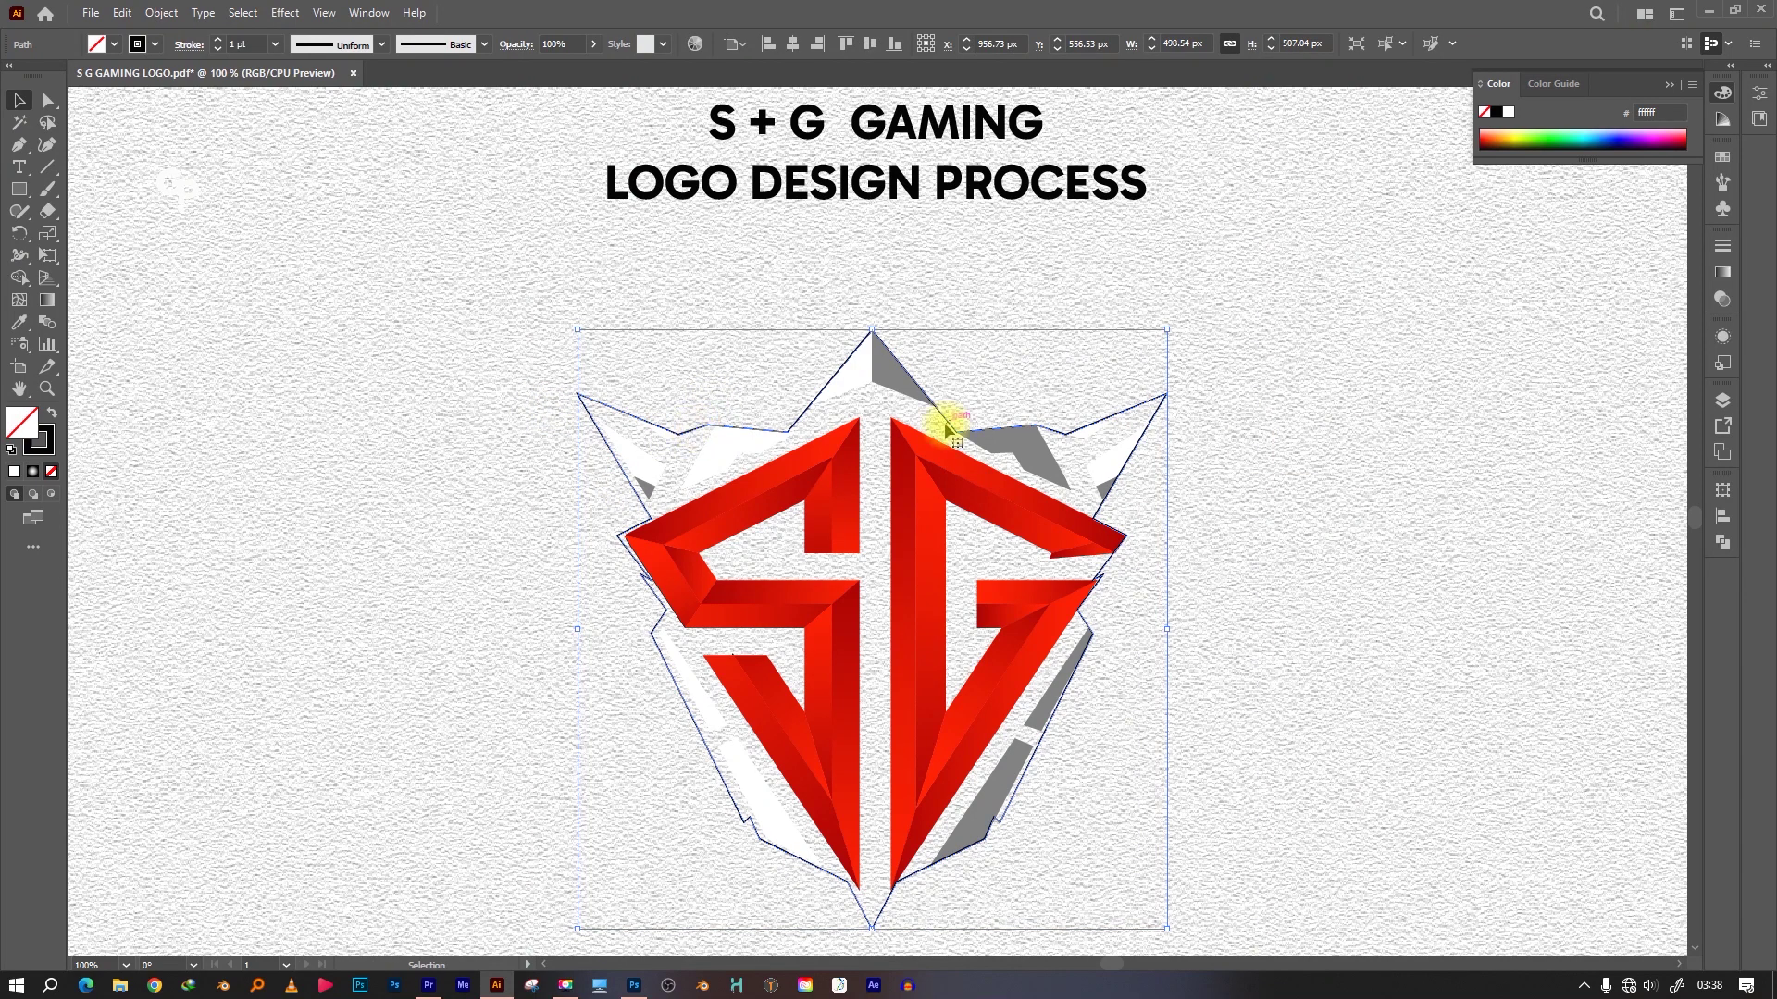
Add a 15 px offset path around the shield and save
click(205, 12)
click(490, 492)
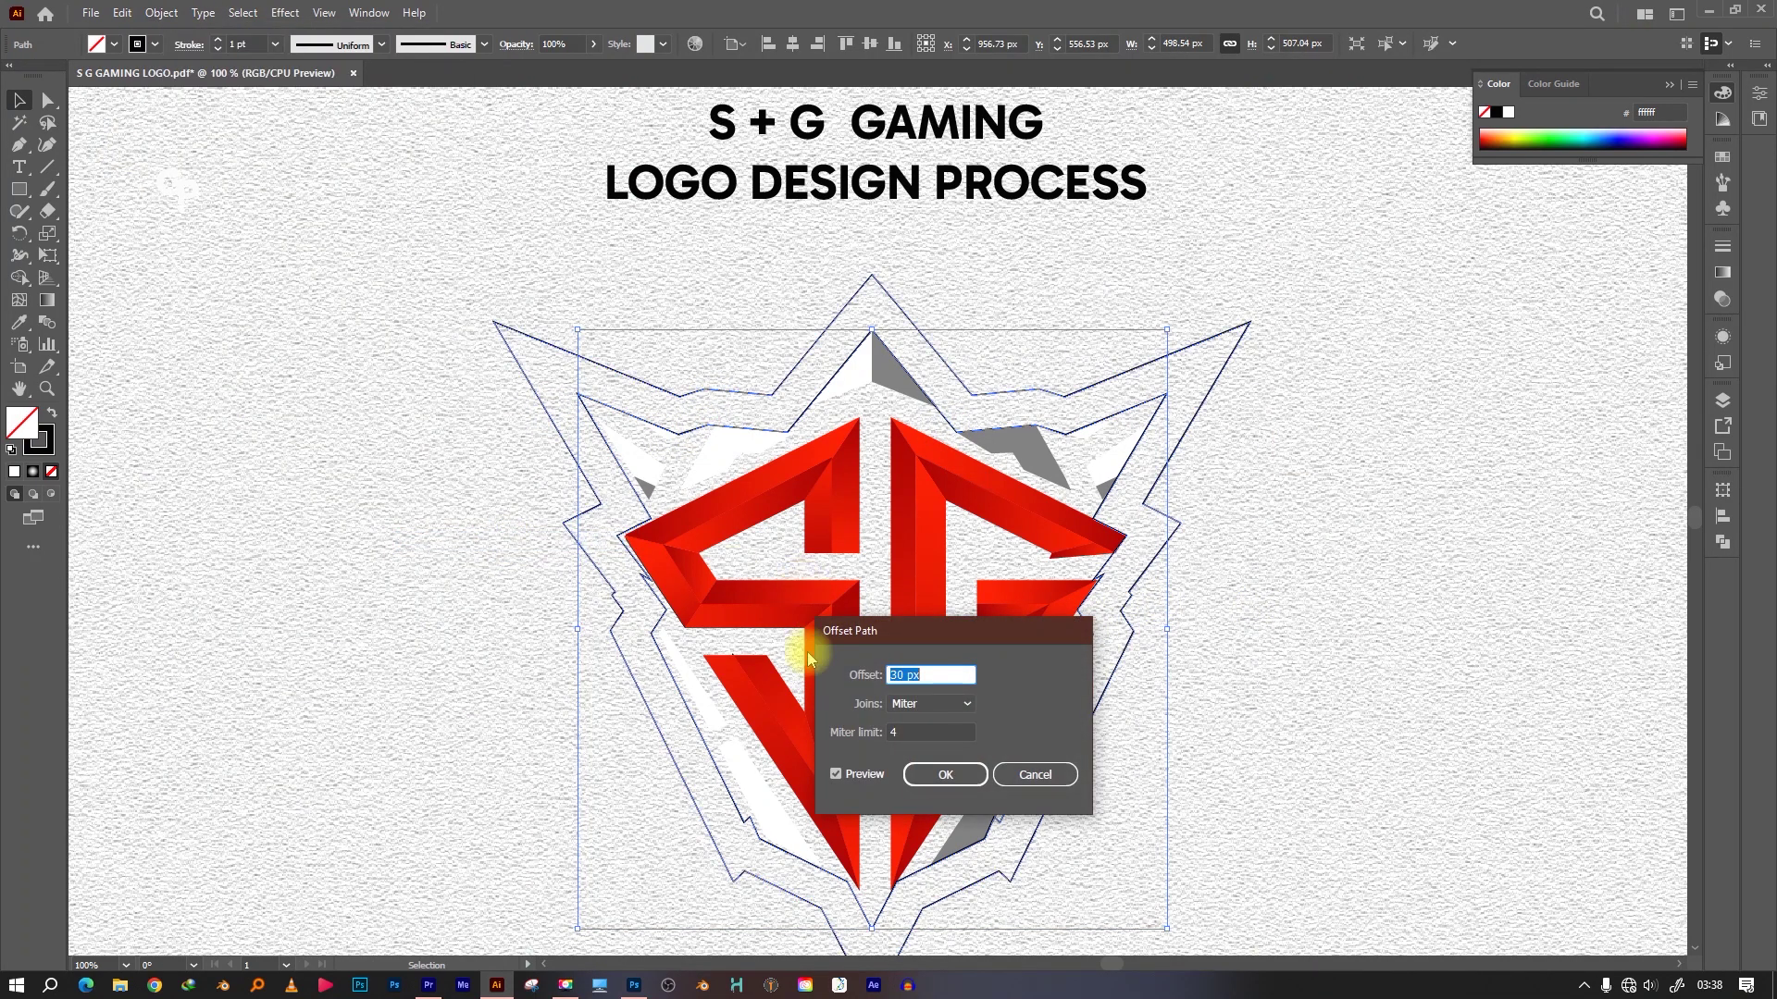
text(15)
key(Return)
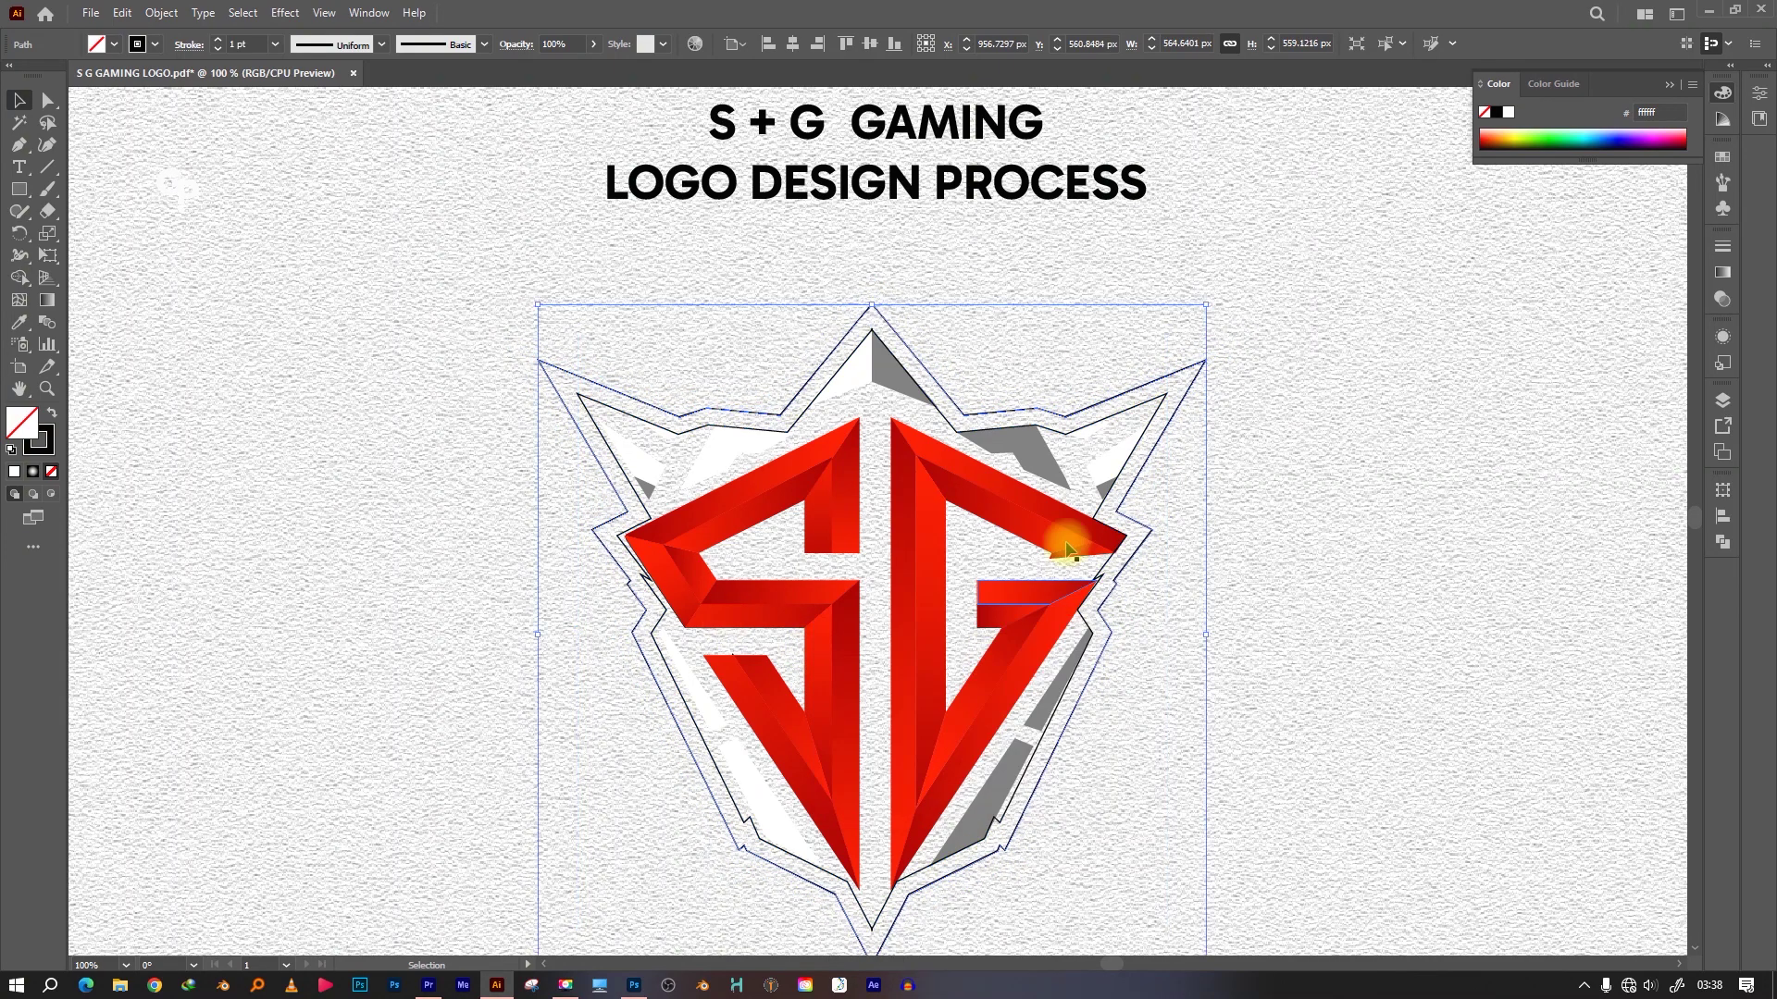
click(1244, 659)
key(ctrl+s)
Trace the right half of the spiked shield outline with the Pen tool
key(p)
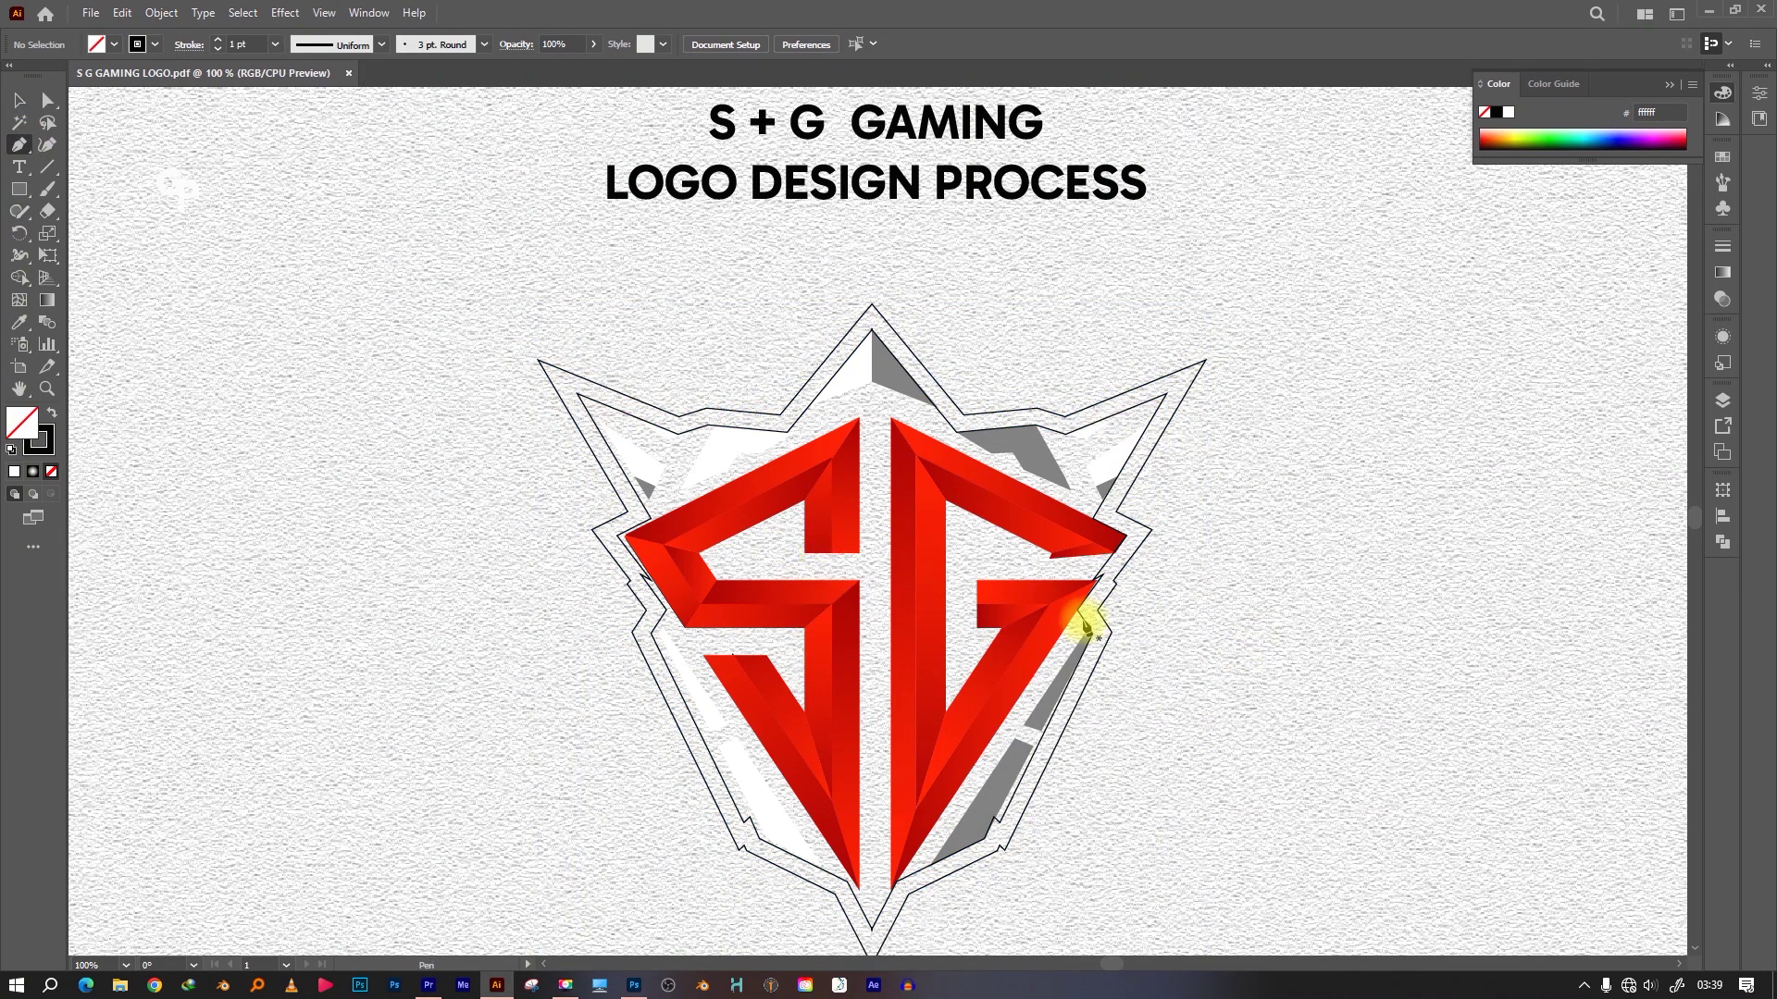
click(1150, 535)
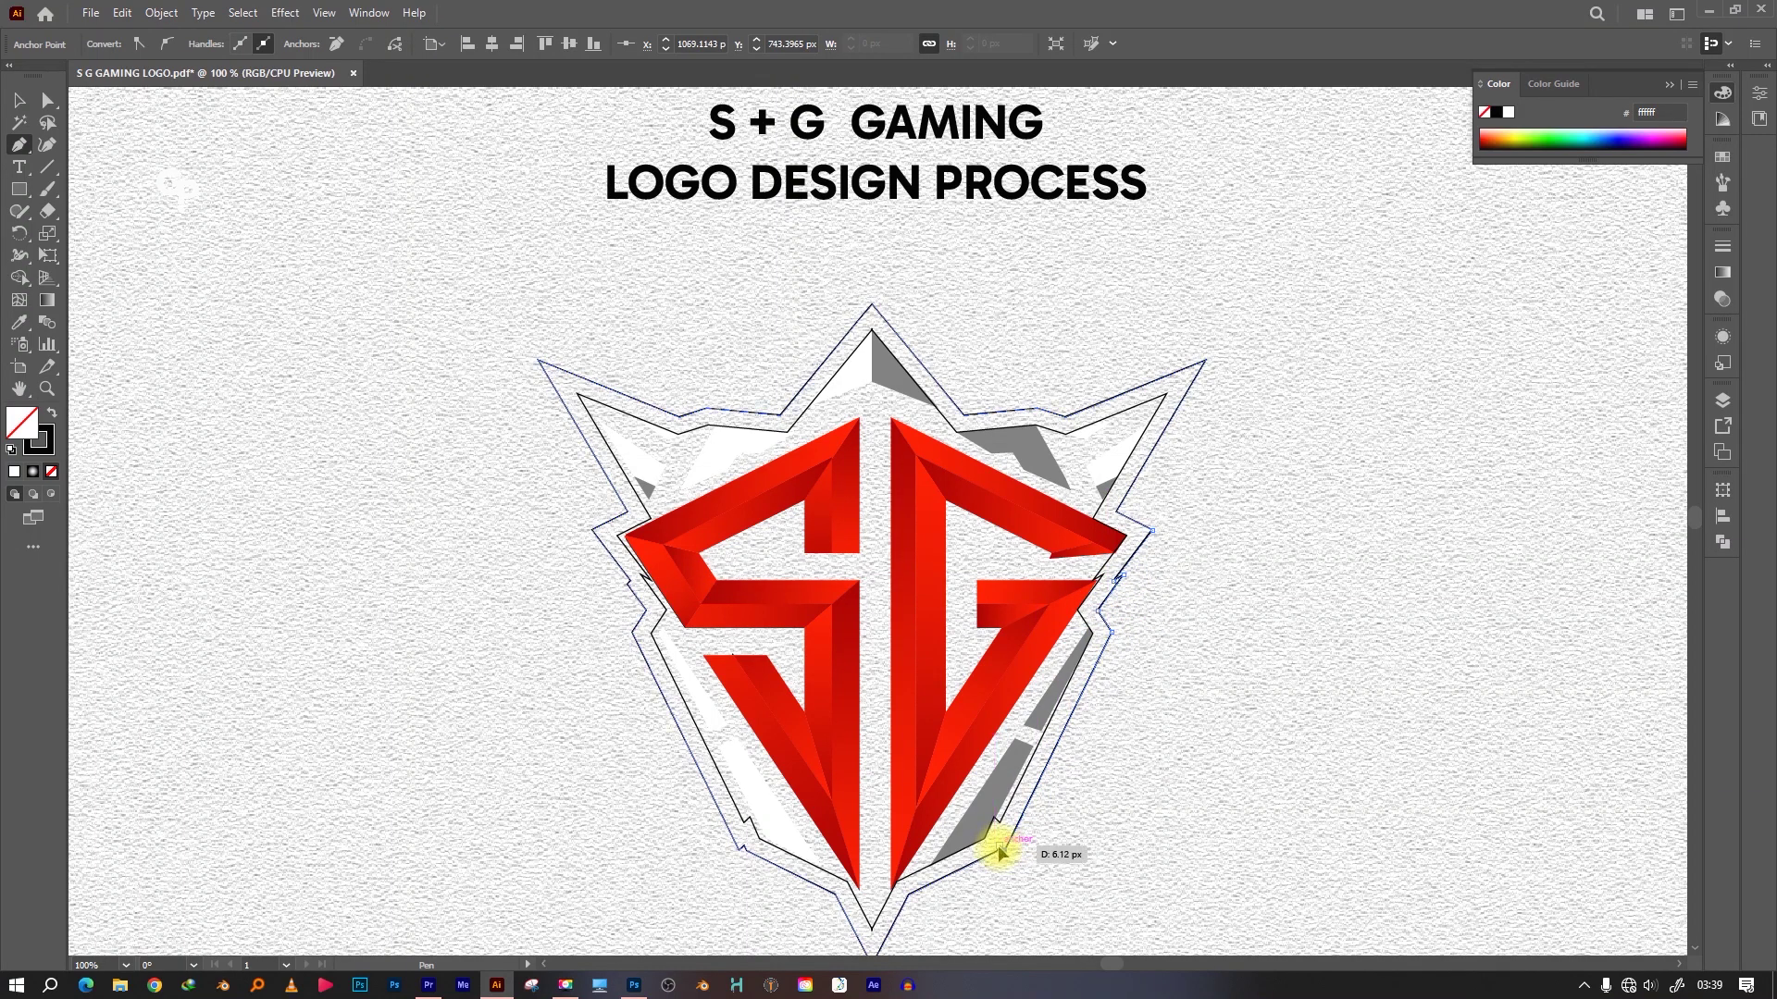
key(ctrl+z)
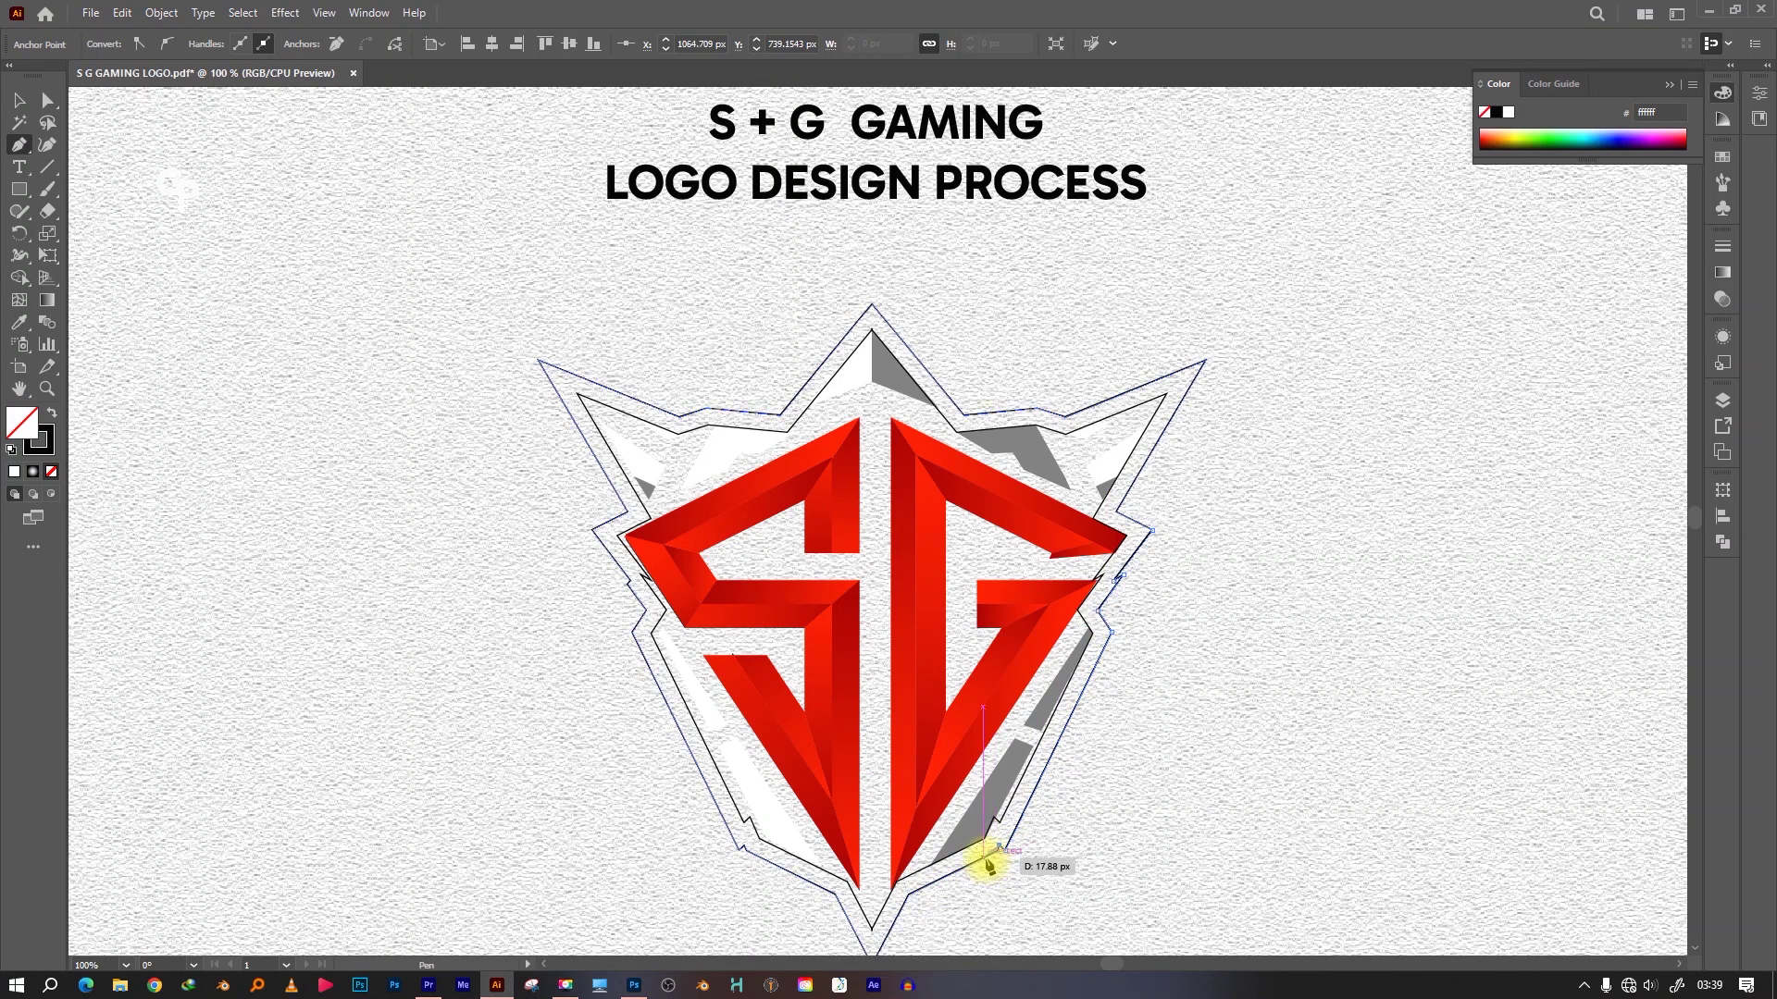
click(909, 893)
key(Escape)
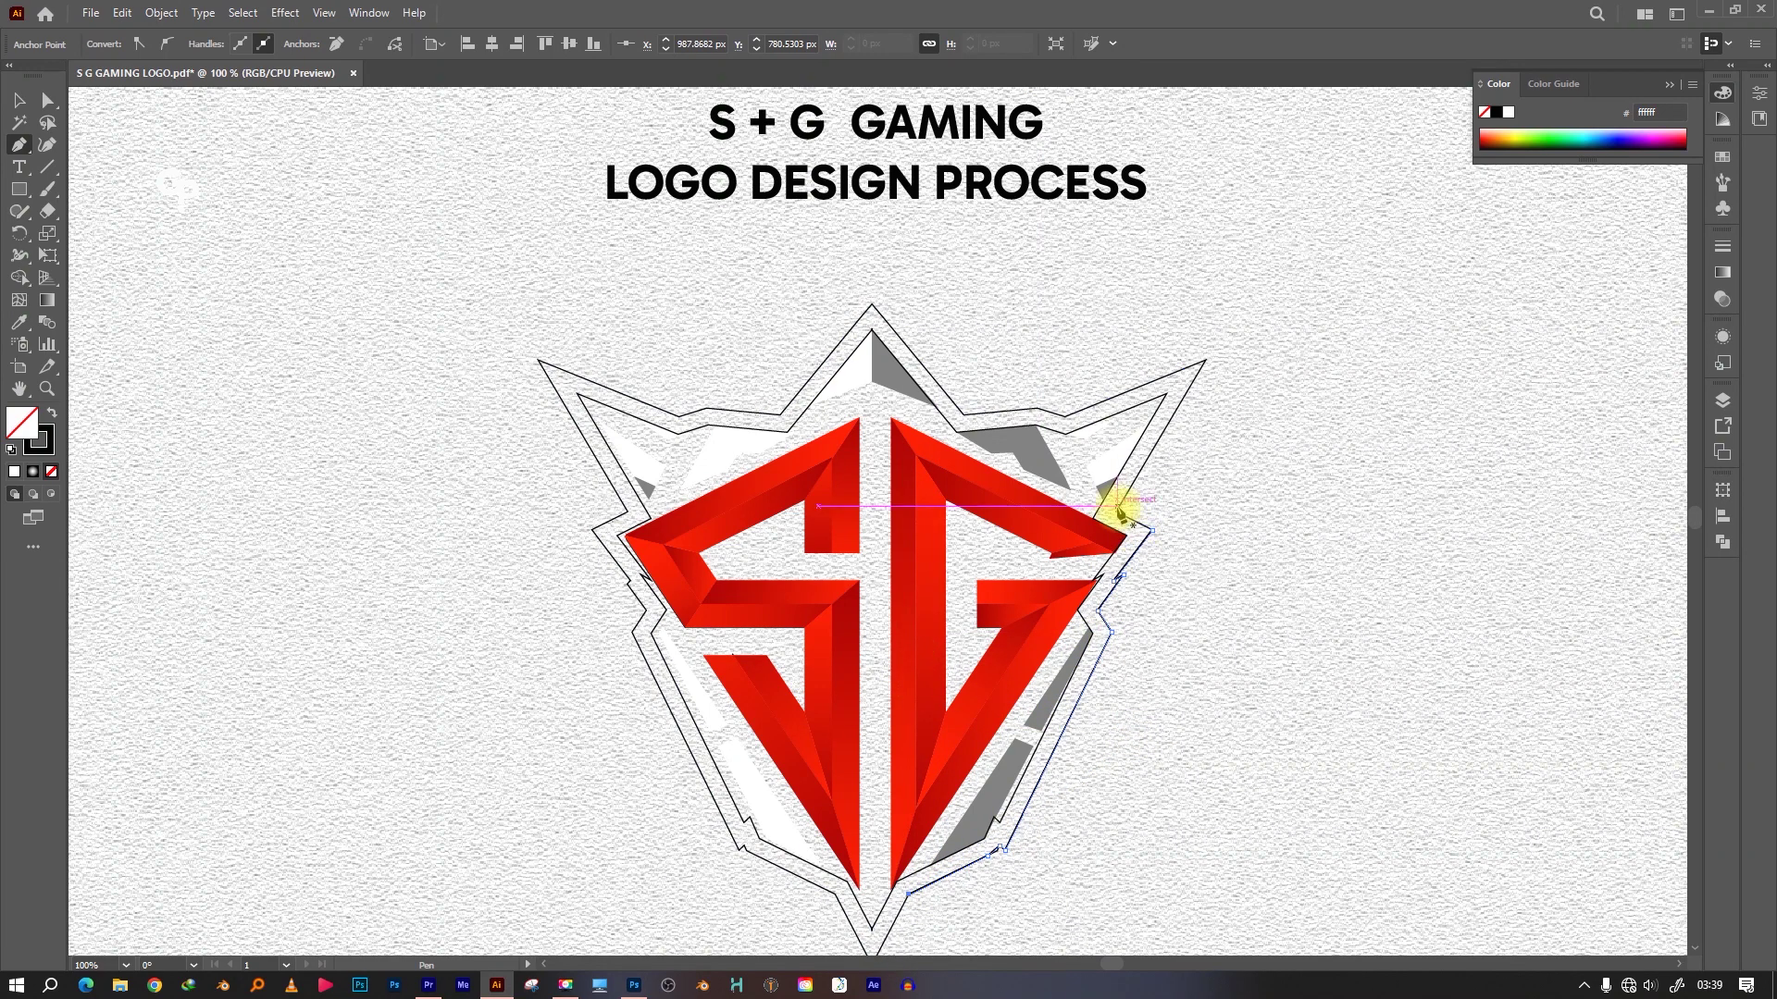
click(1152, 534)
click(1178, 391)
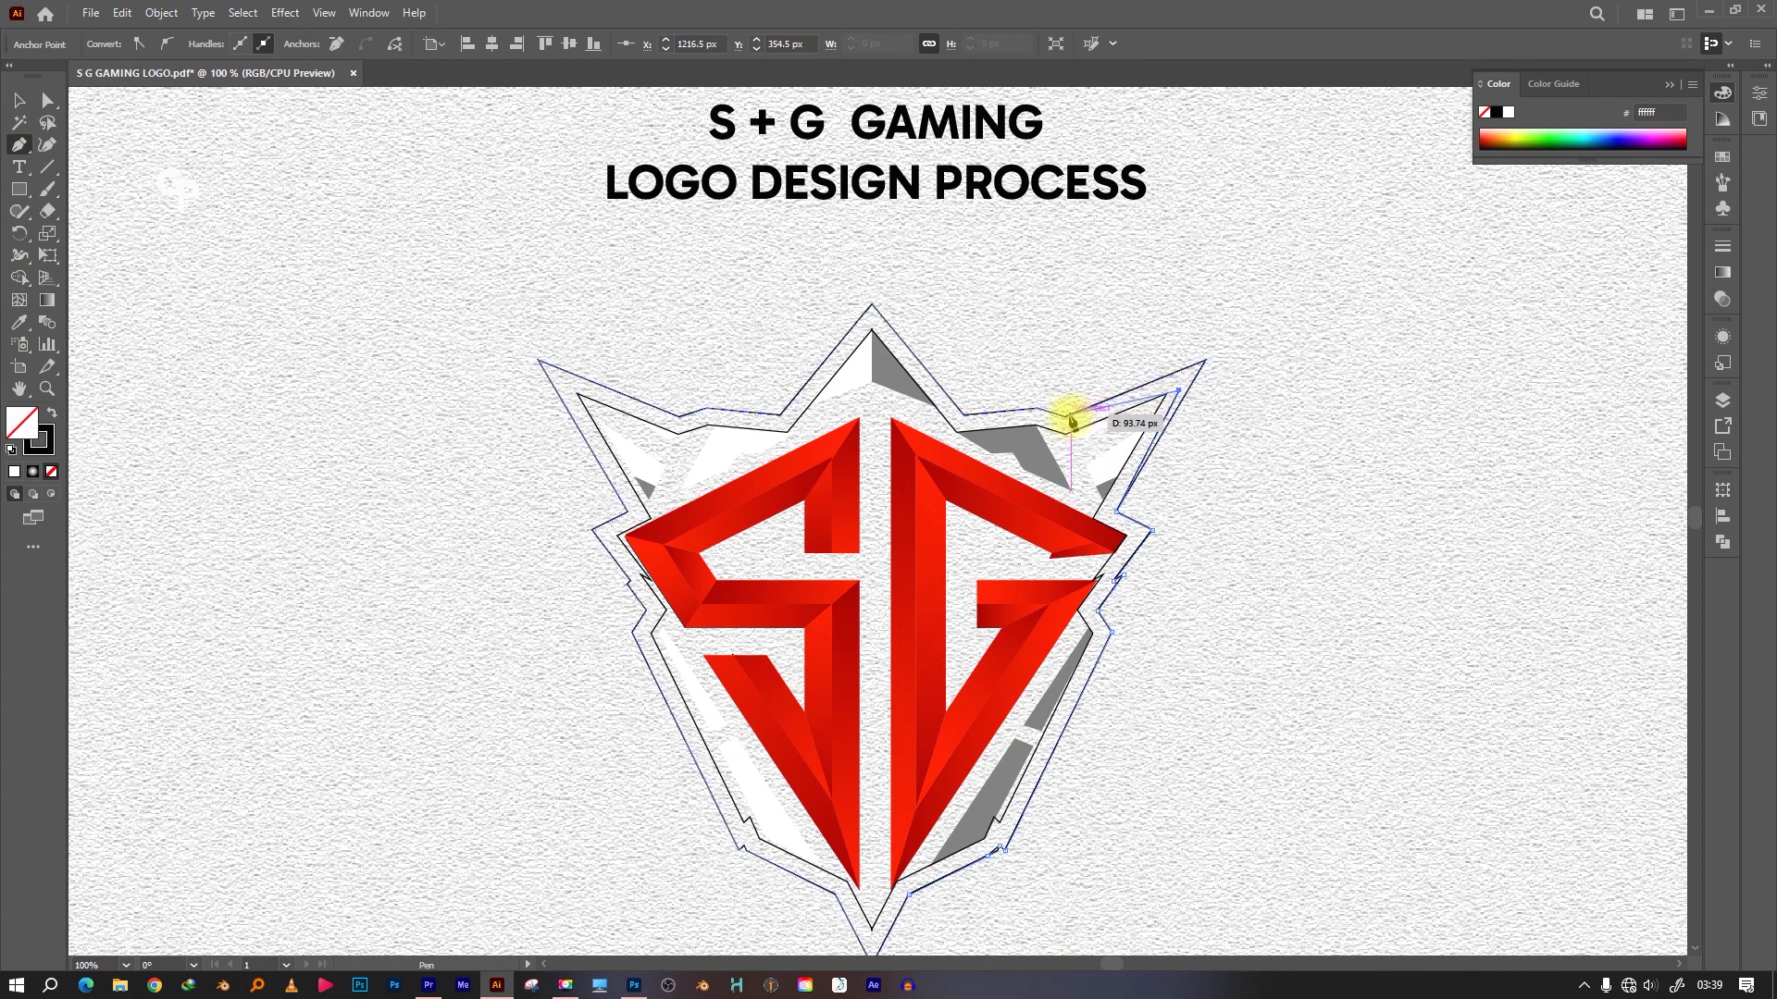
click(1176, 386)
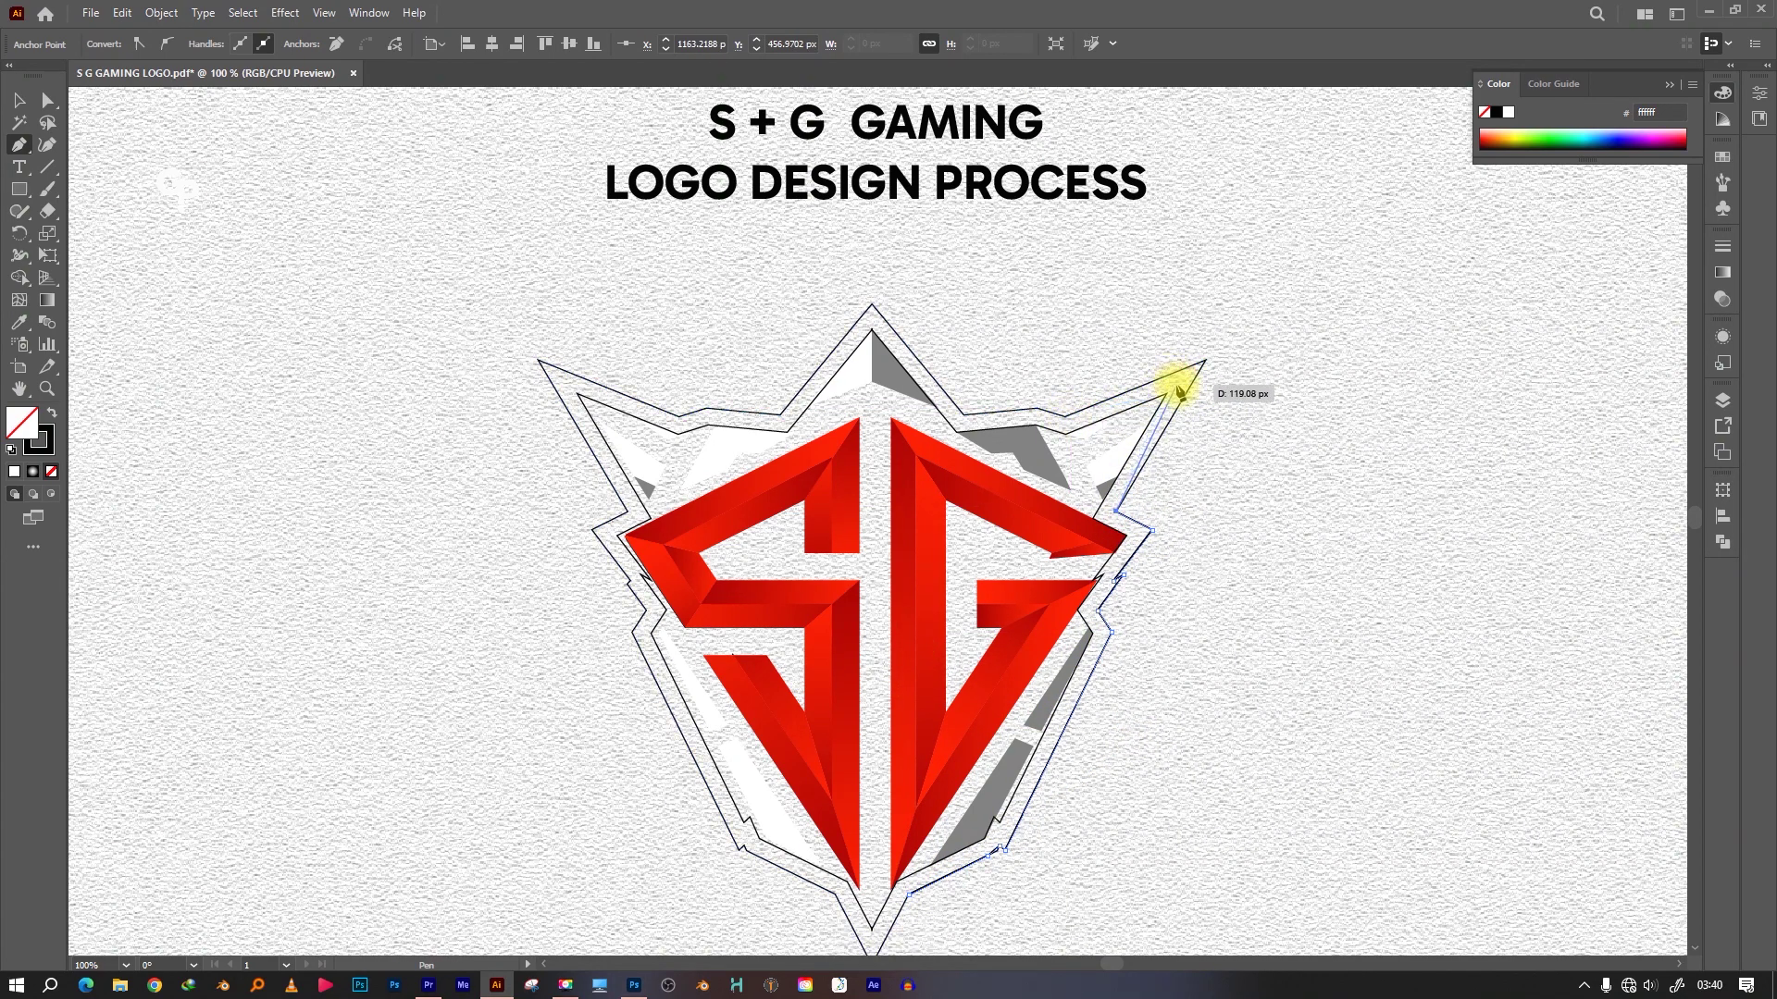
click(1041, 408)
click(964, 414)
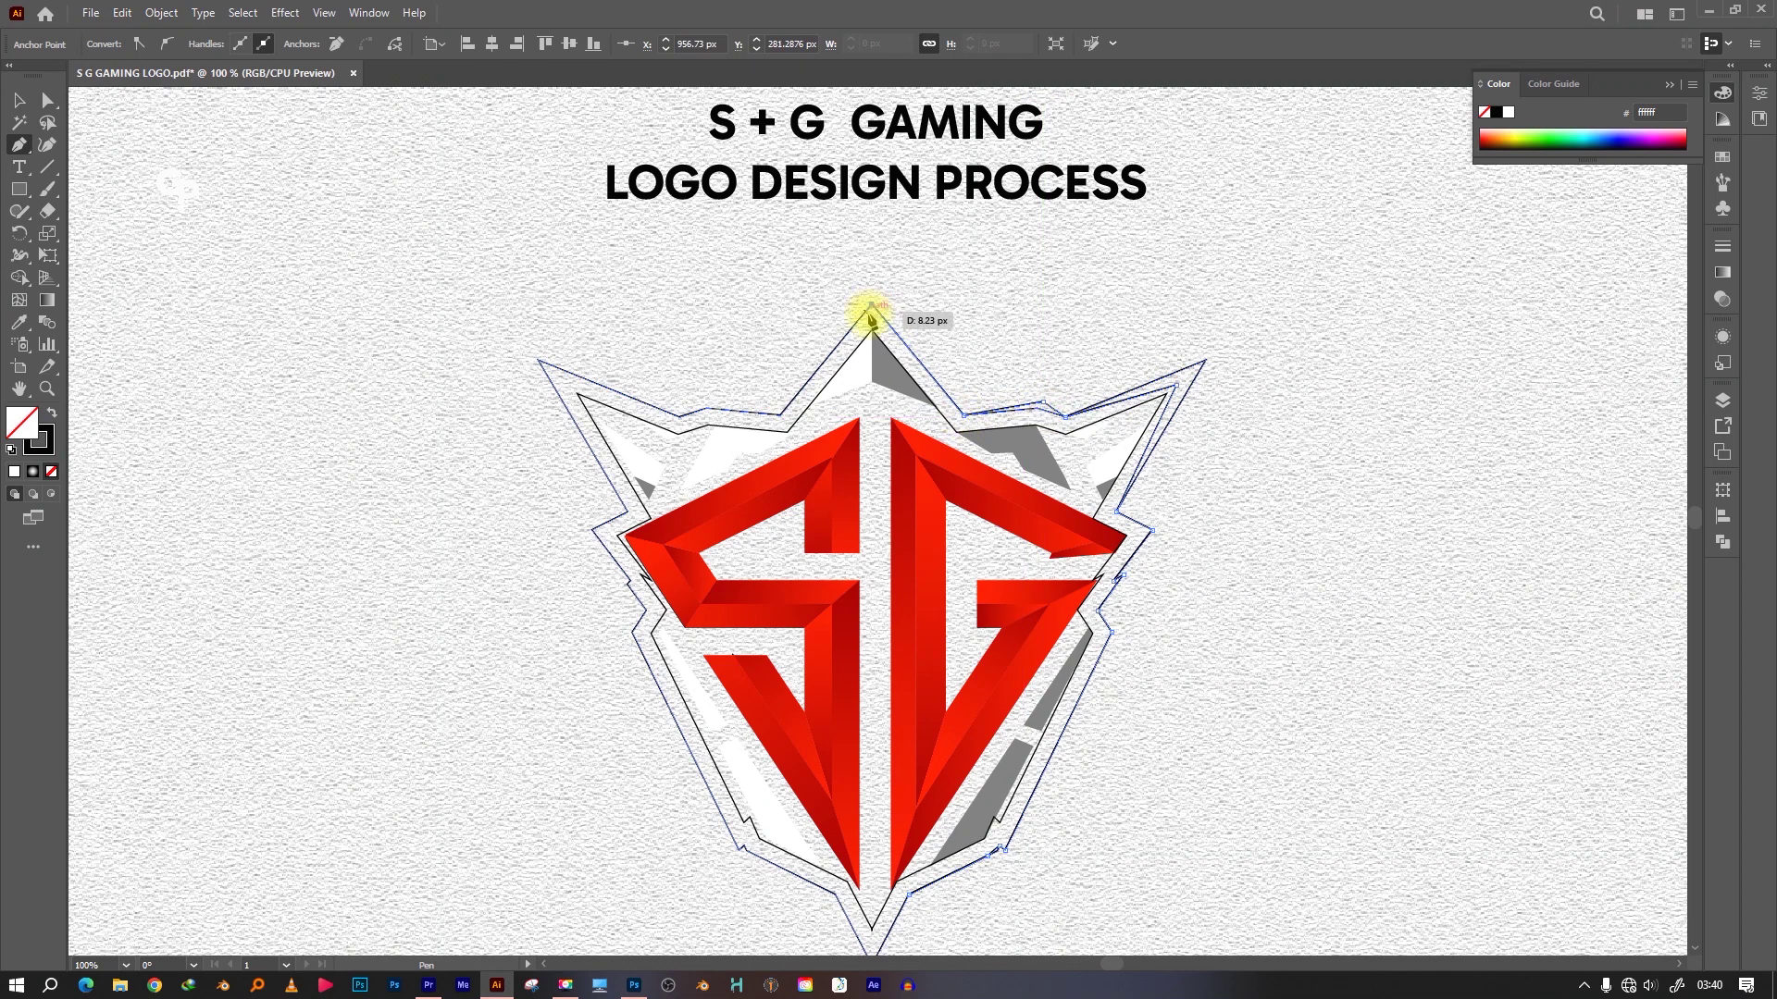
click(872, 306)
key(v)
Merge the traced outline pieces into one right-half shape with Shape Builder
click(19, 277)
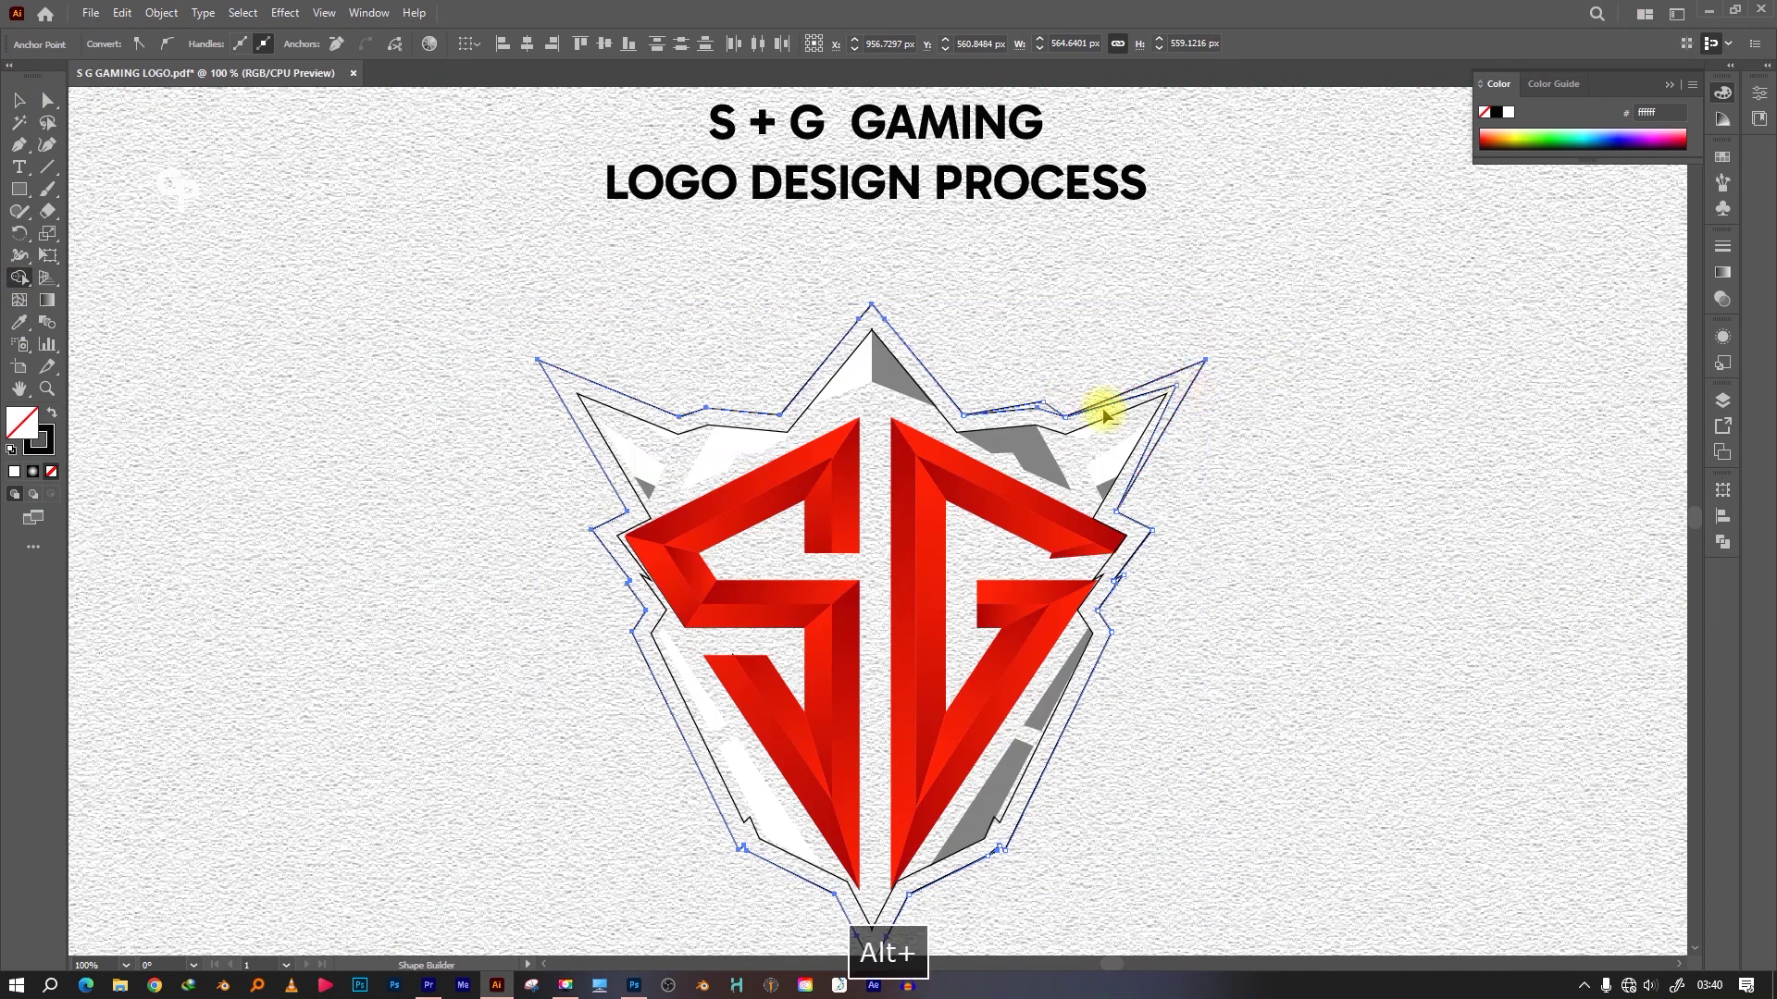
mouse_move(1148, 408)
mouse_down()
mouse_move(1104, 613)
mouse_move(930, 879)
mouse_up()
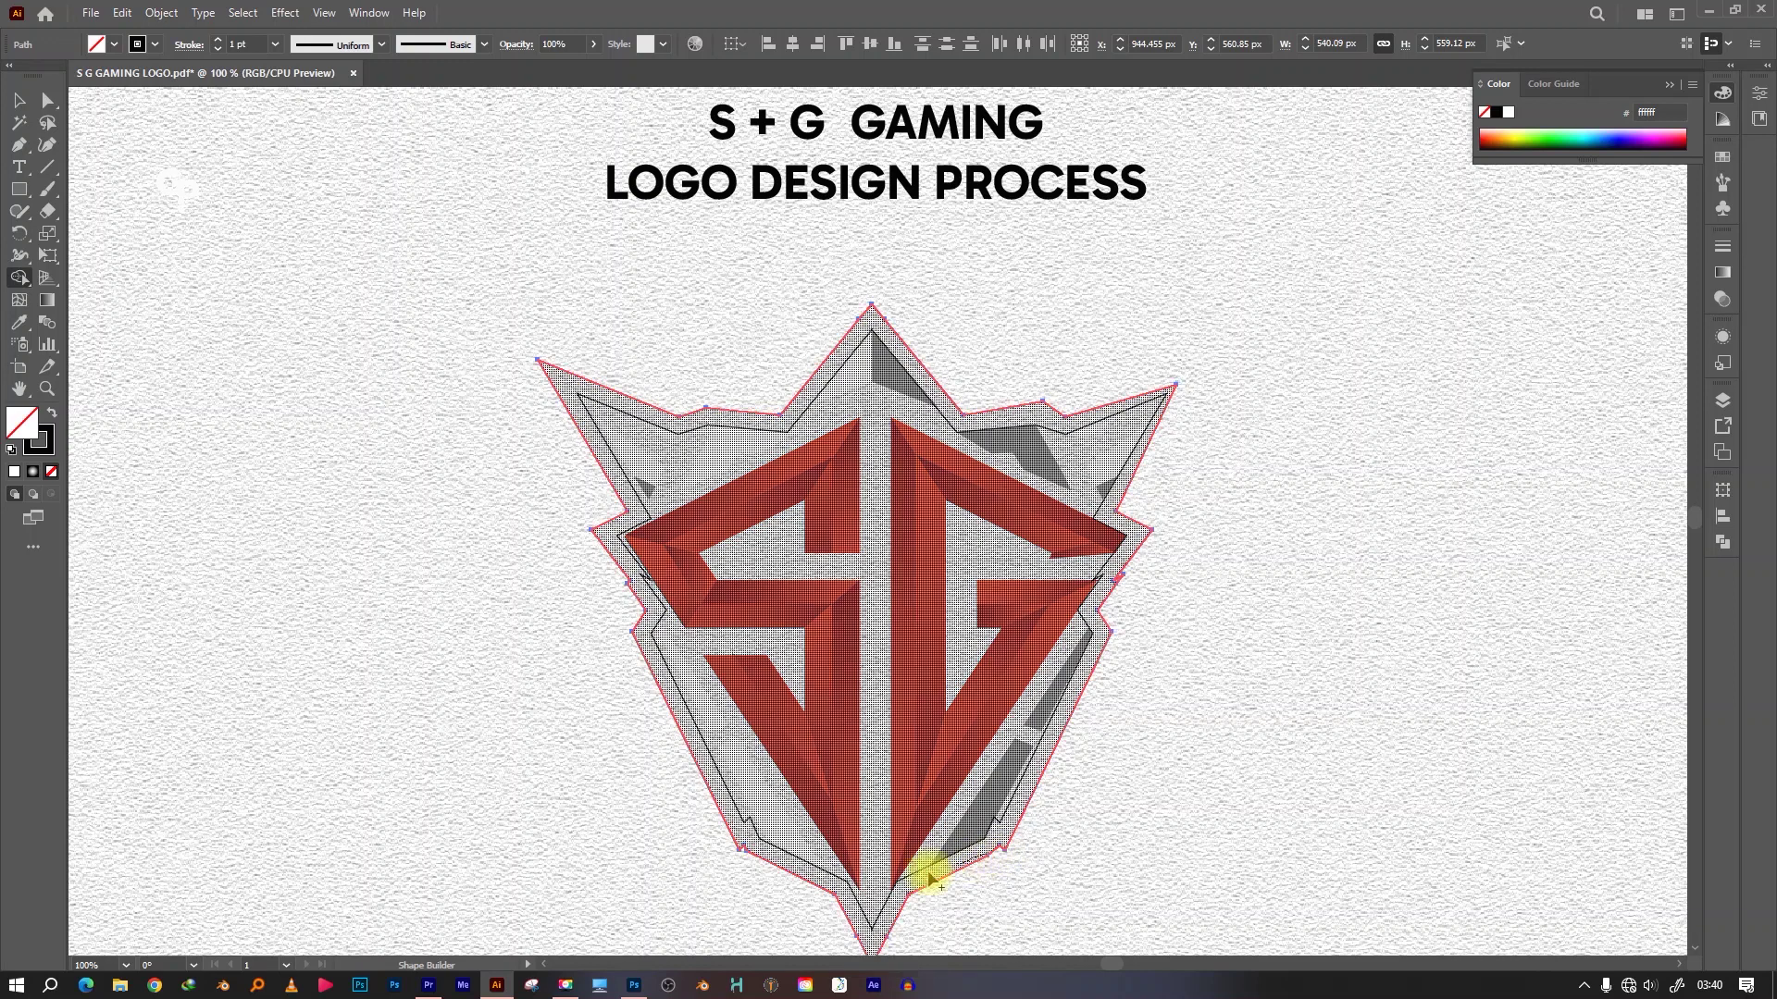
drag(752, 869, 751, 875)
key(v)
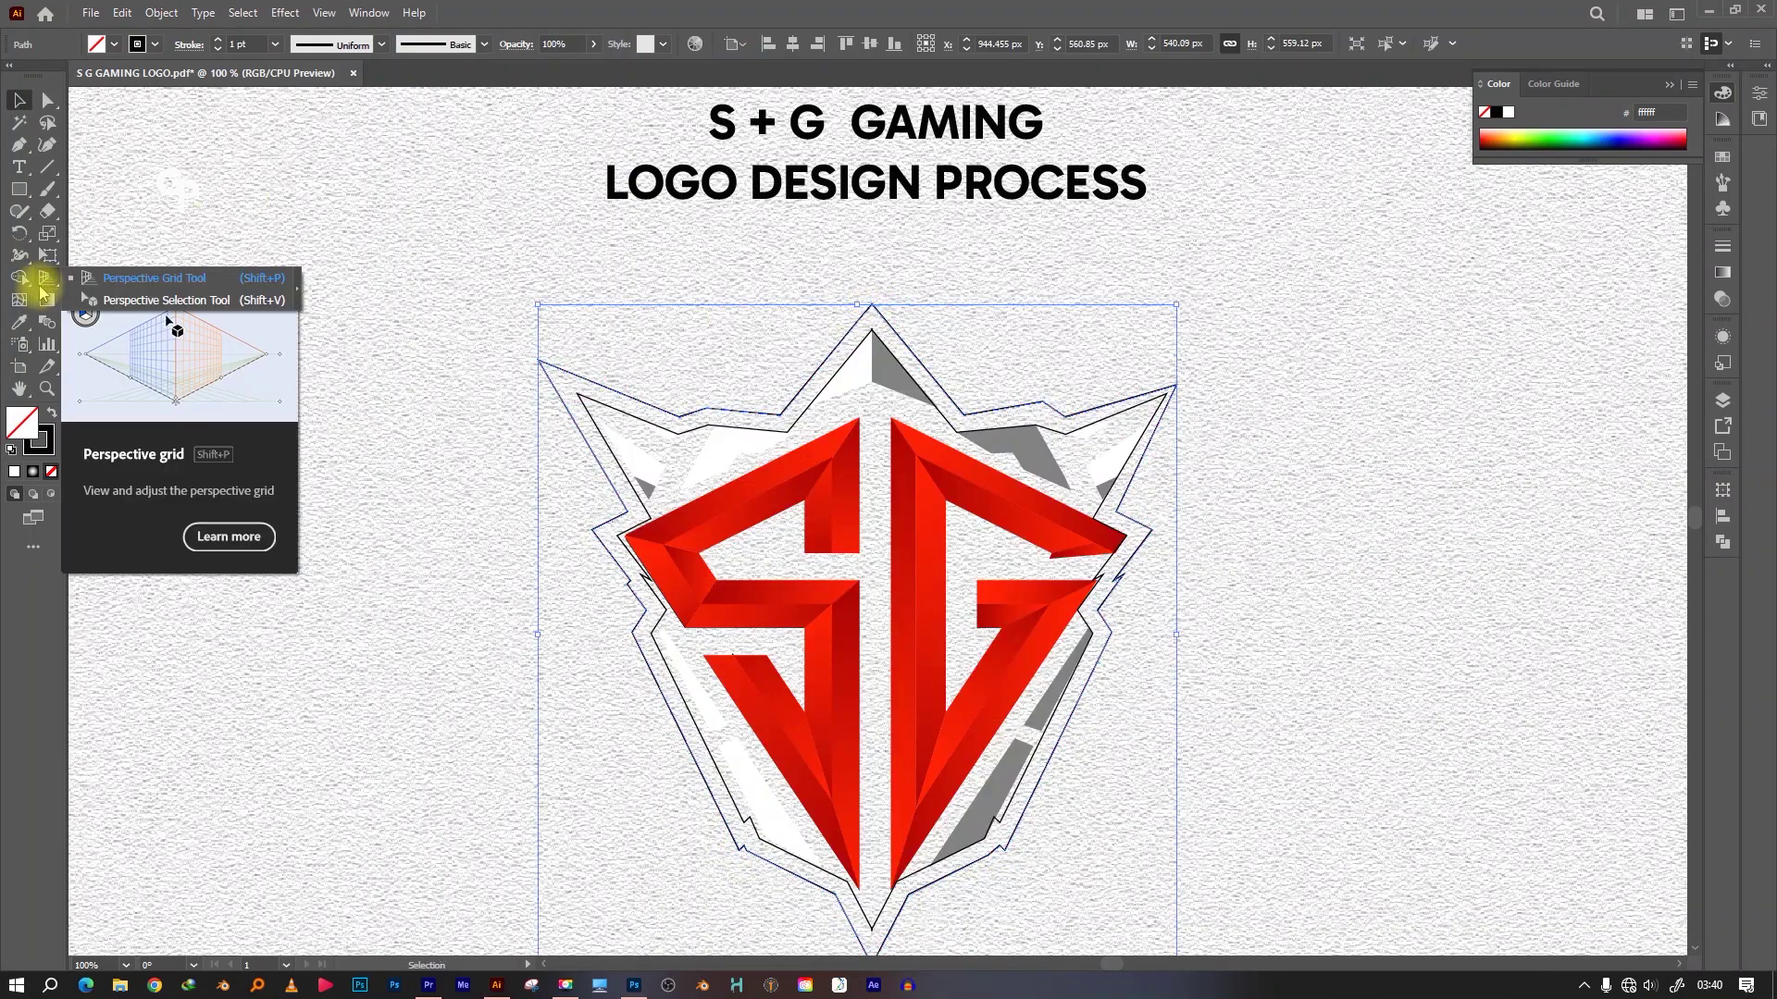
Reflect a vertical copy of the half outline and nudge it into place
click(47, 277)
click(19, 233)
alt+click(873, 594)
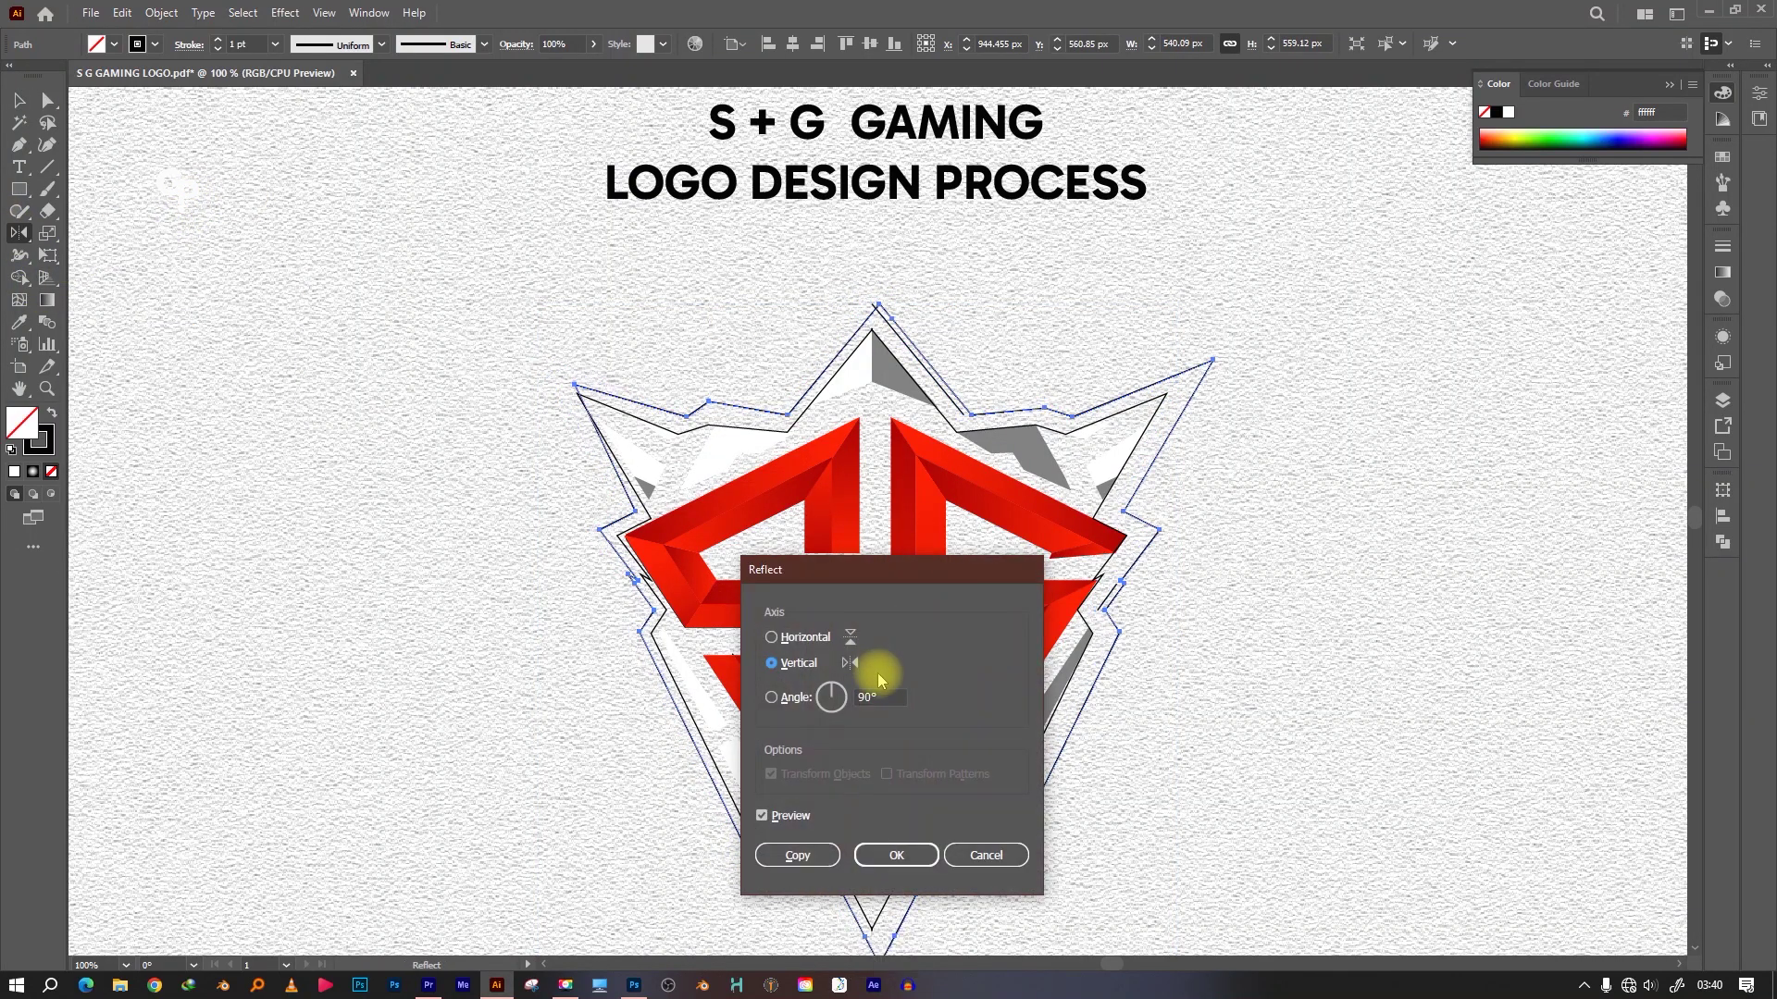
click(849, 663)
click(798, 855)
key(shift+Left)
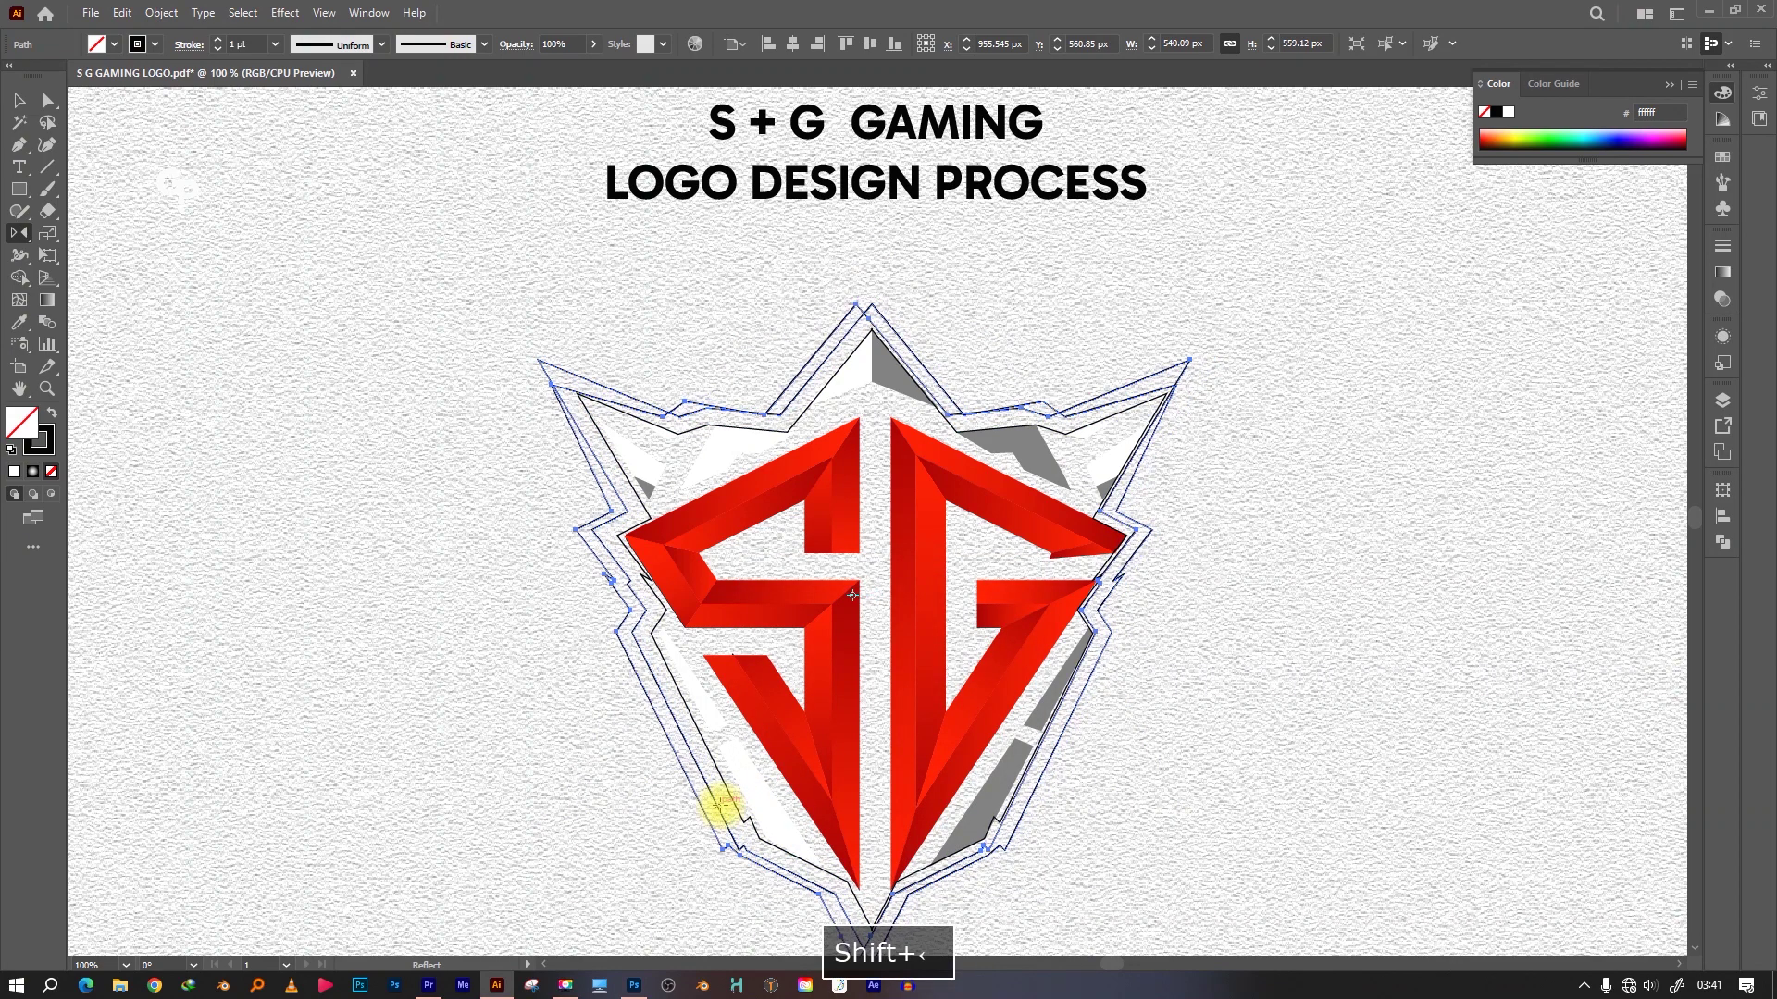
key(Right)
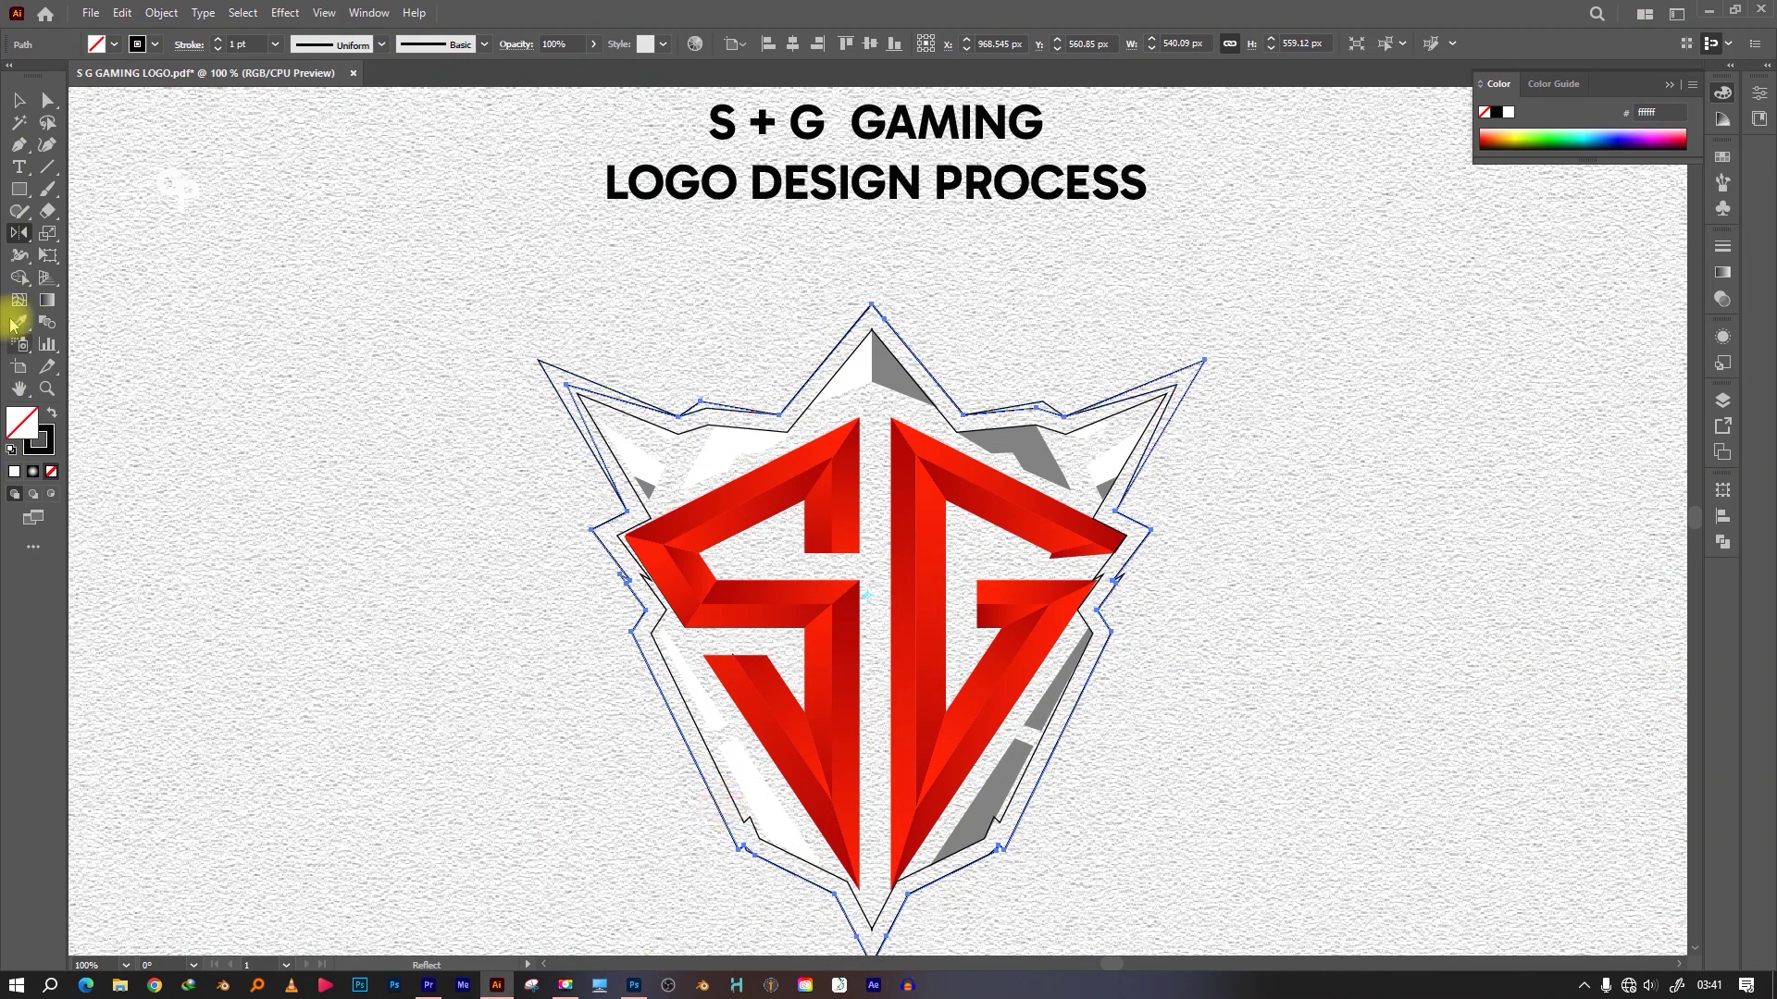
Merge both halves into one symmetric outline, removing the top-right sliver
click(19, 100)
shift+click(538, 361)
click(19, 278)
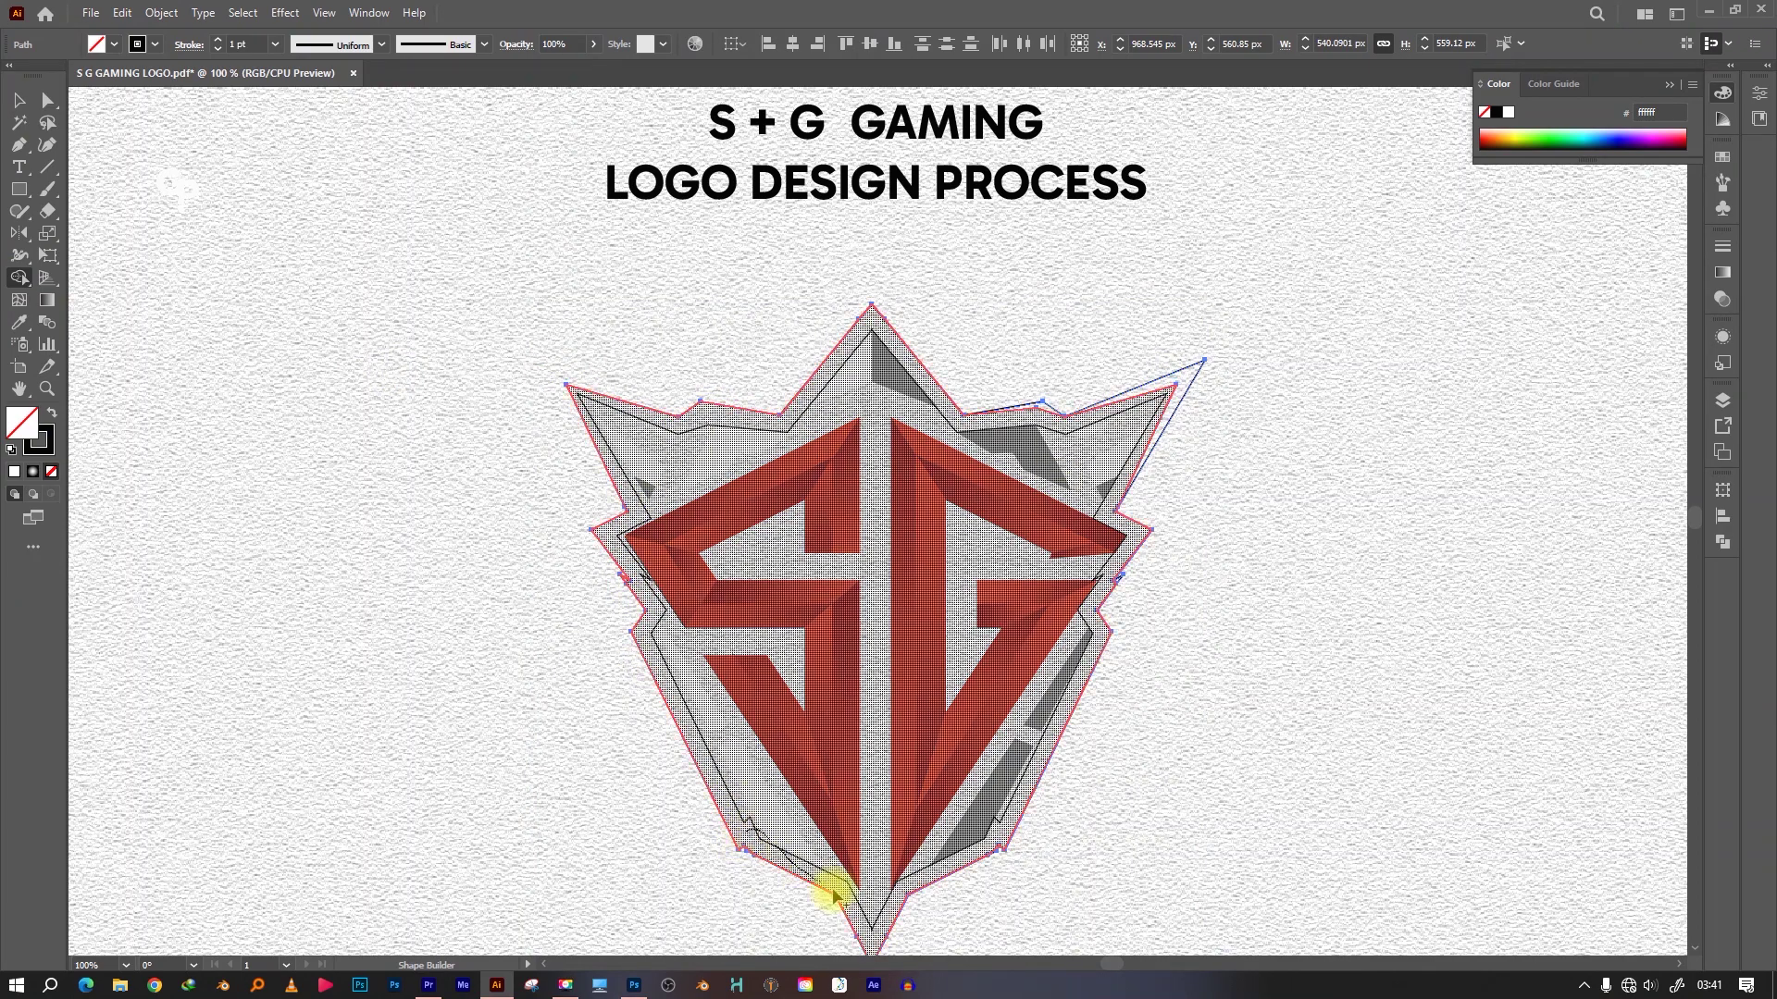
key(ctrl+z)
drag(1197, 381, 1036, 410)
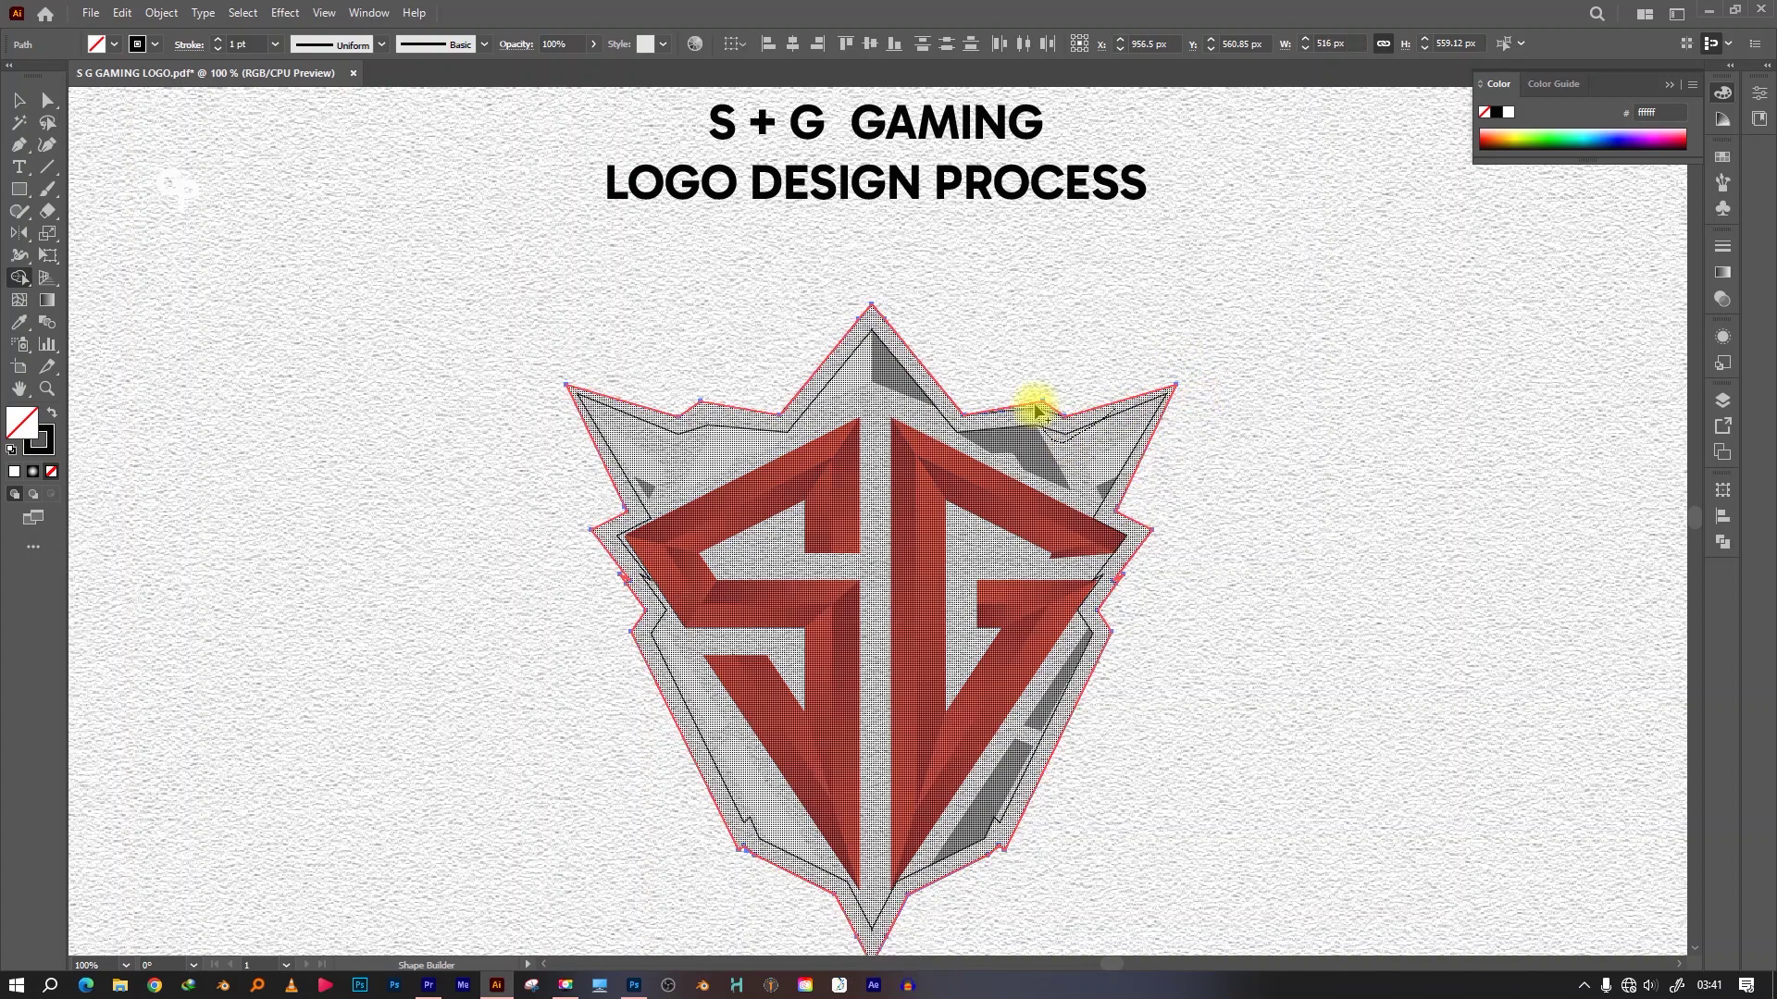
Delete the light-grey shield fill and save the document
key(v)
click(358, 317)
click(698, 424)
key(BackSpace)
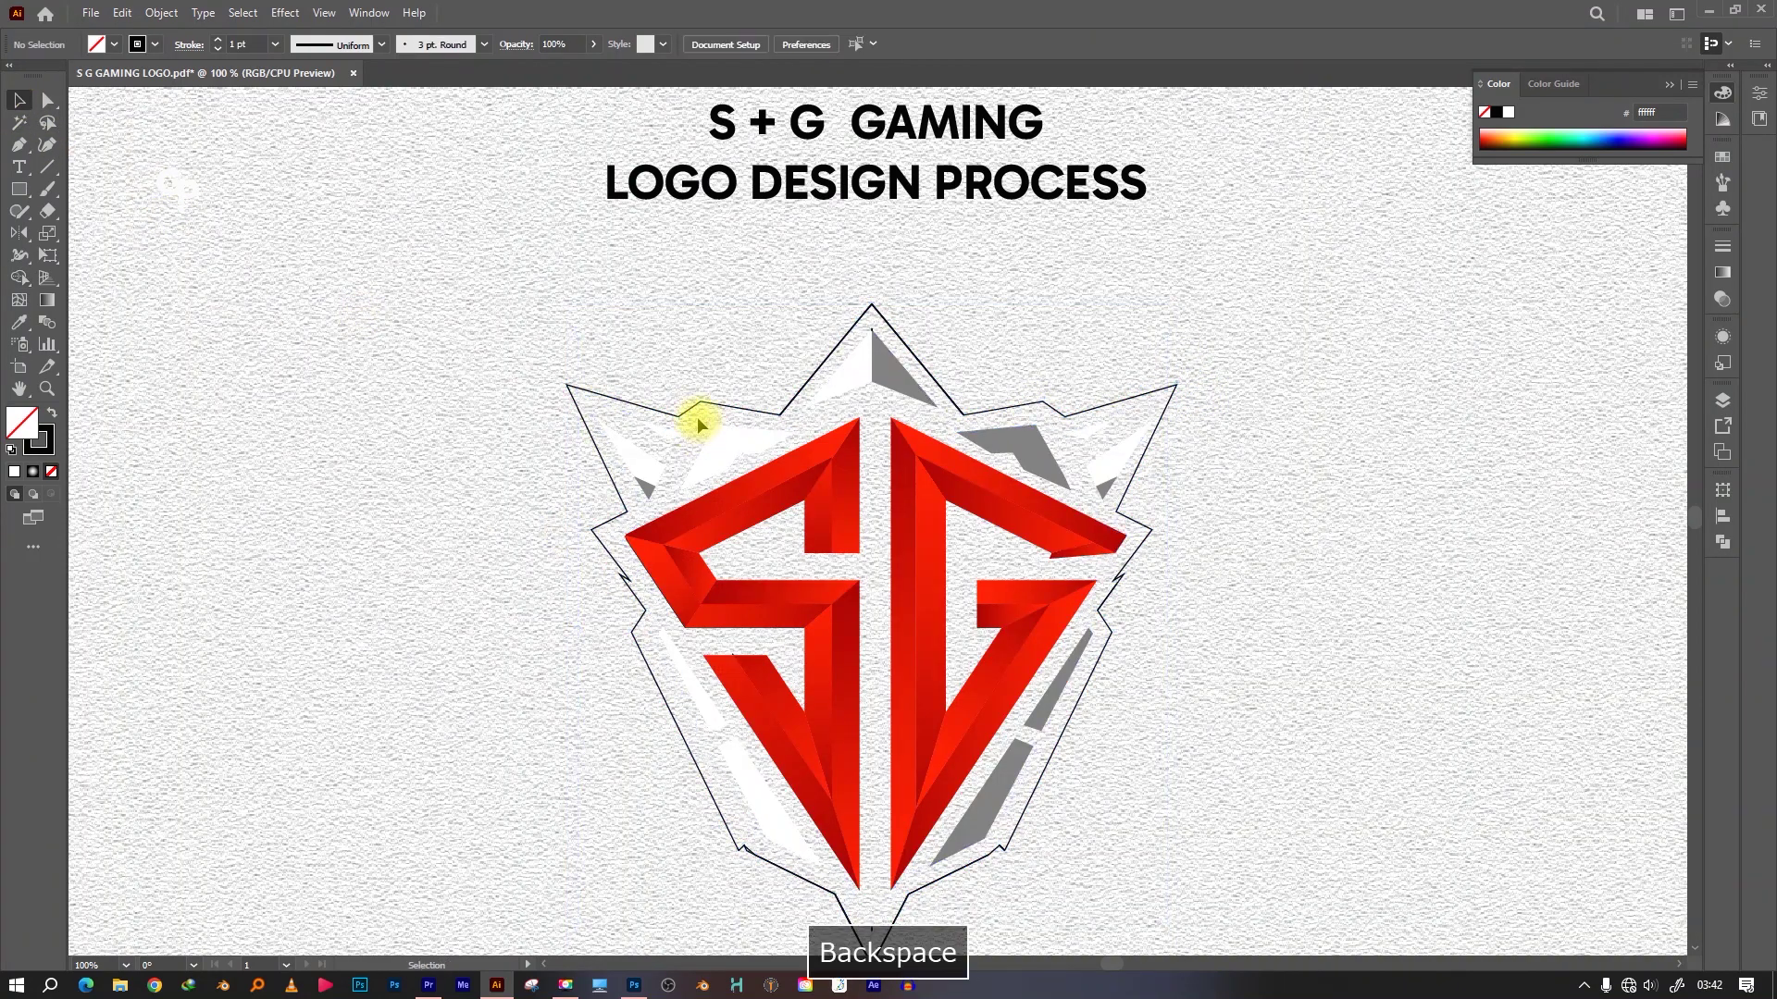
click(1169, 393)
key(ctrl+s)
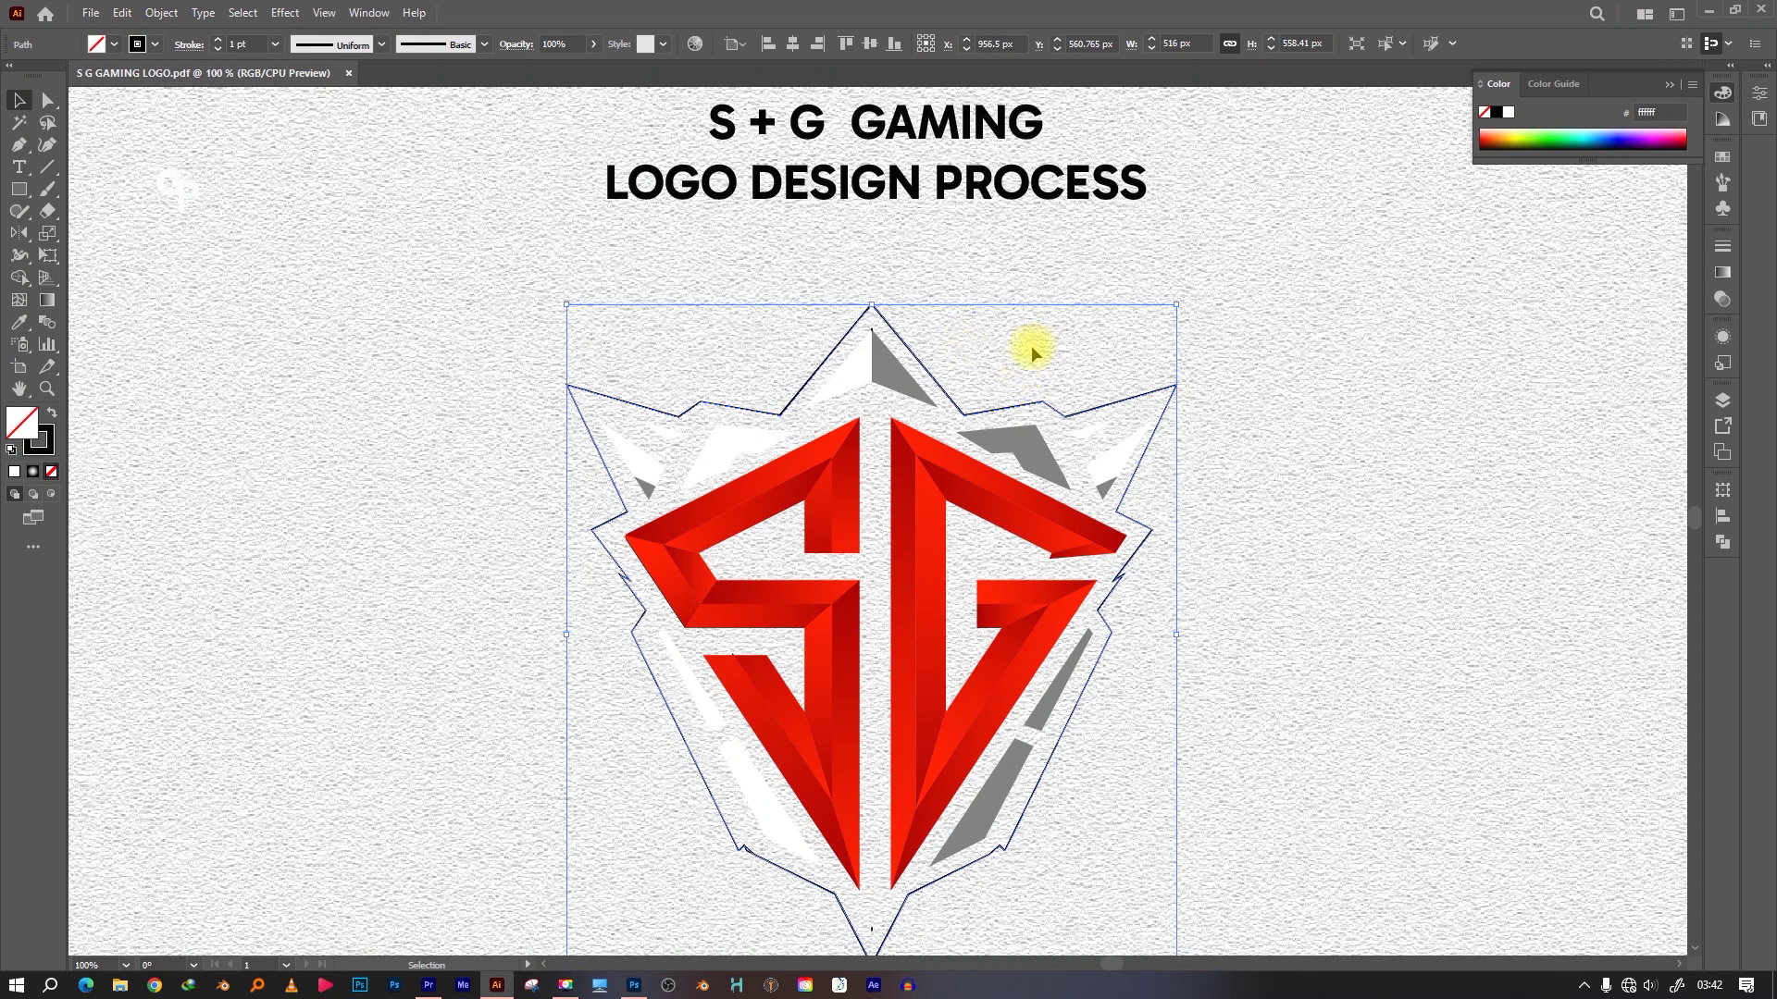
Inspect the lower part of the logo, undoing an accidental deletion
click(747, 884)
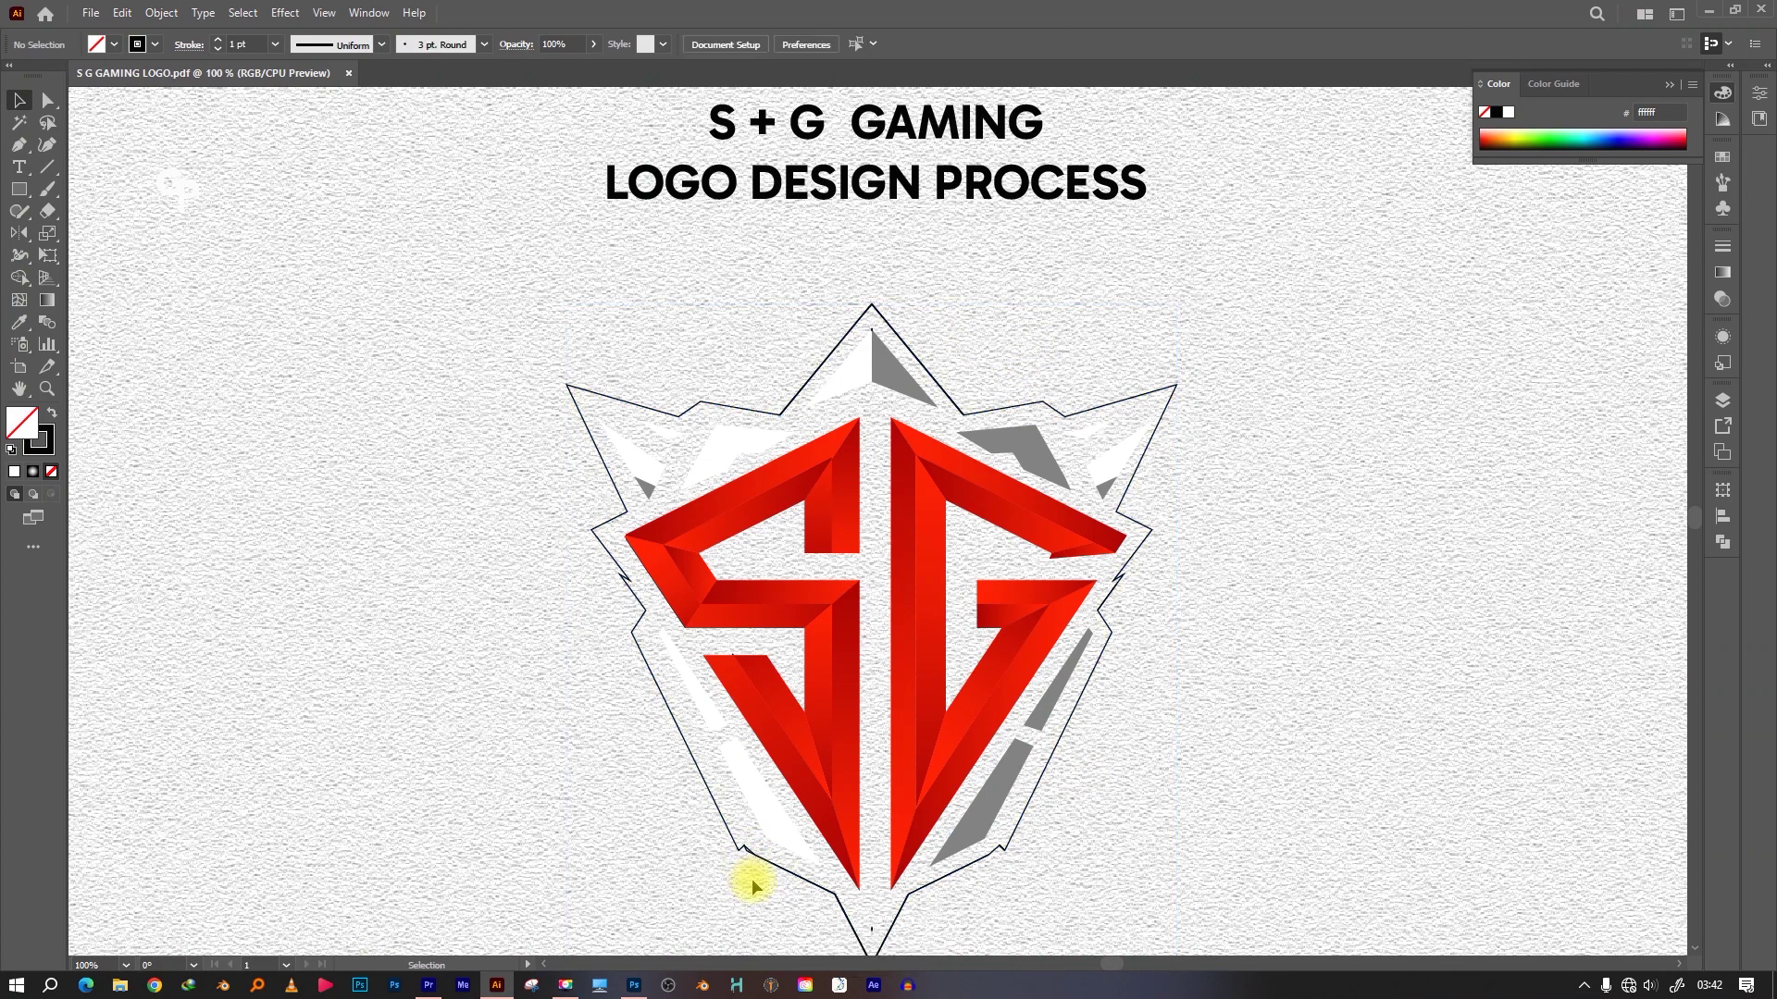
key(ctrl+equal)
scroll(879, 806, down, 3)
key(BackSpace)
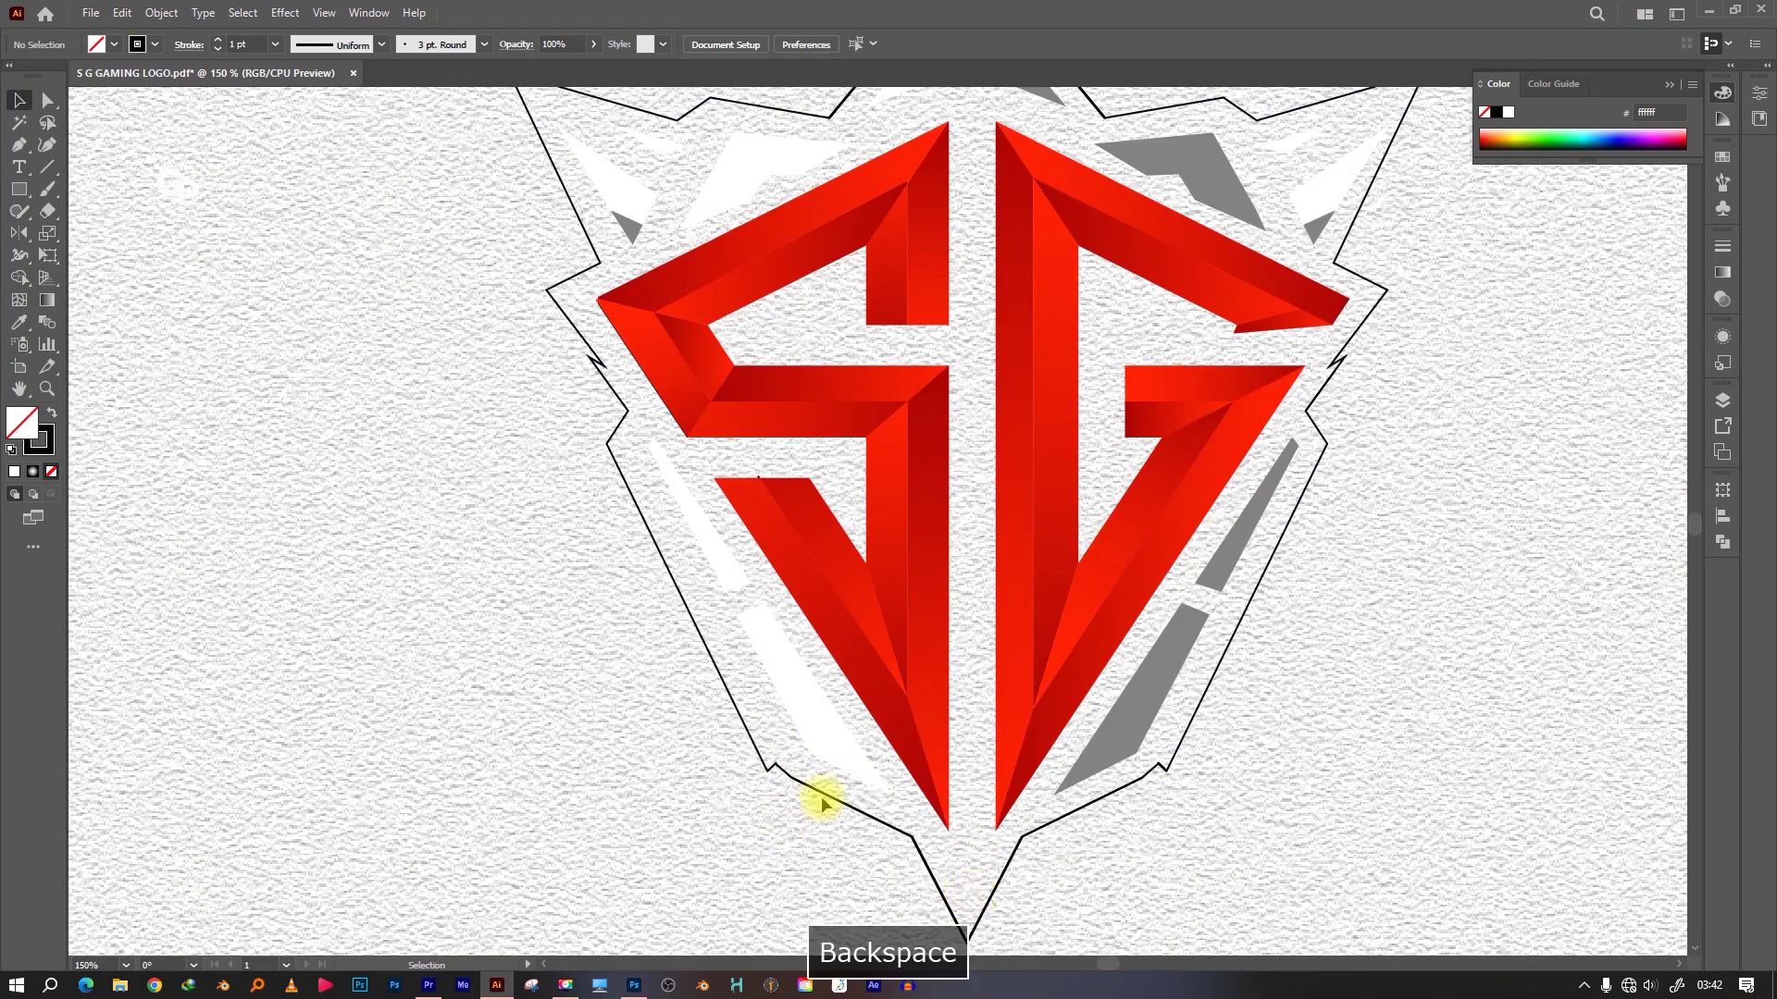
key(ctrl+z)
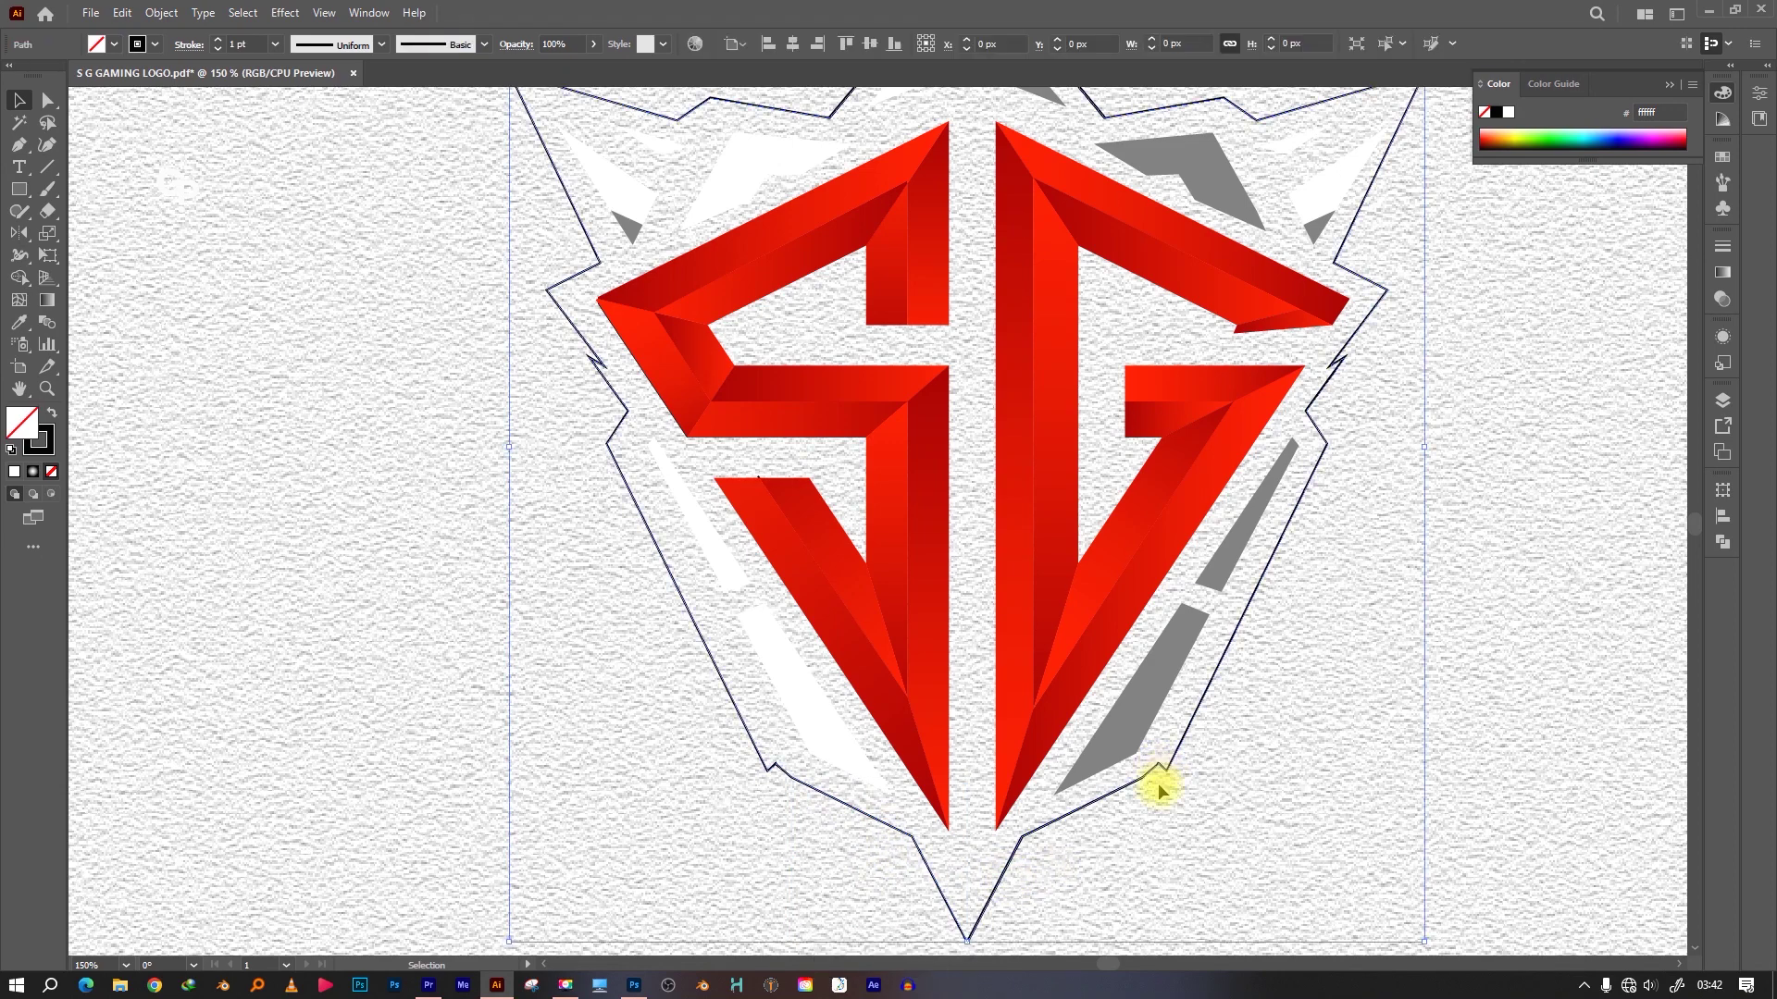
key(ctrl+z)
key(ctrl+minus)
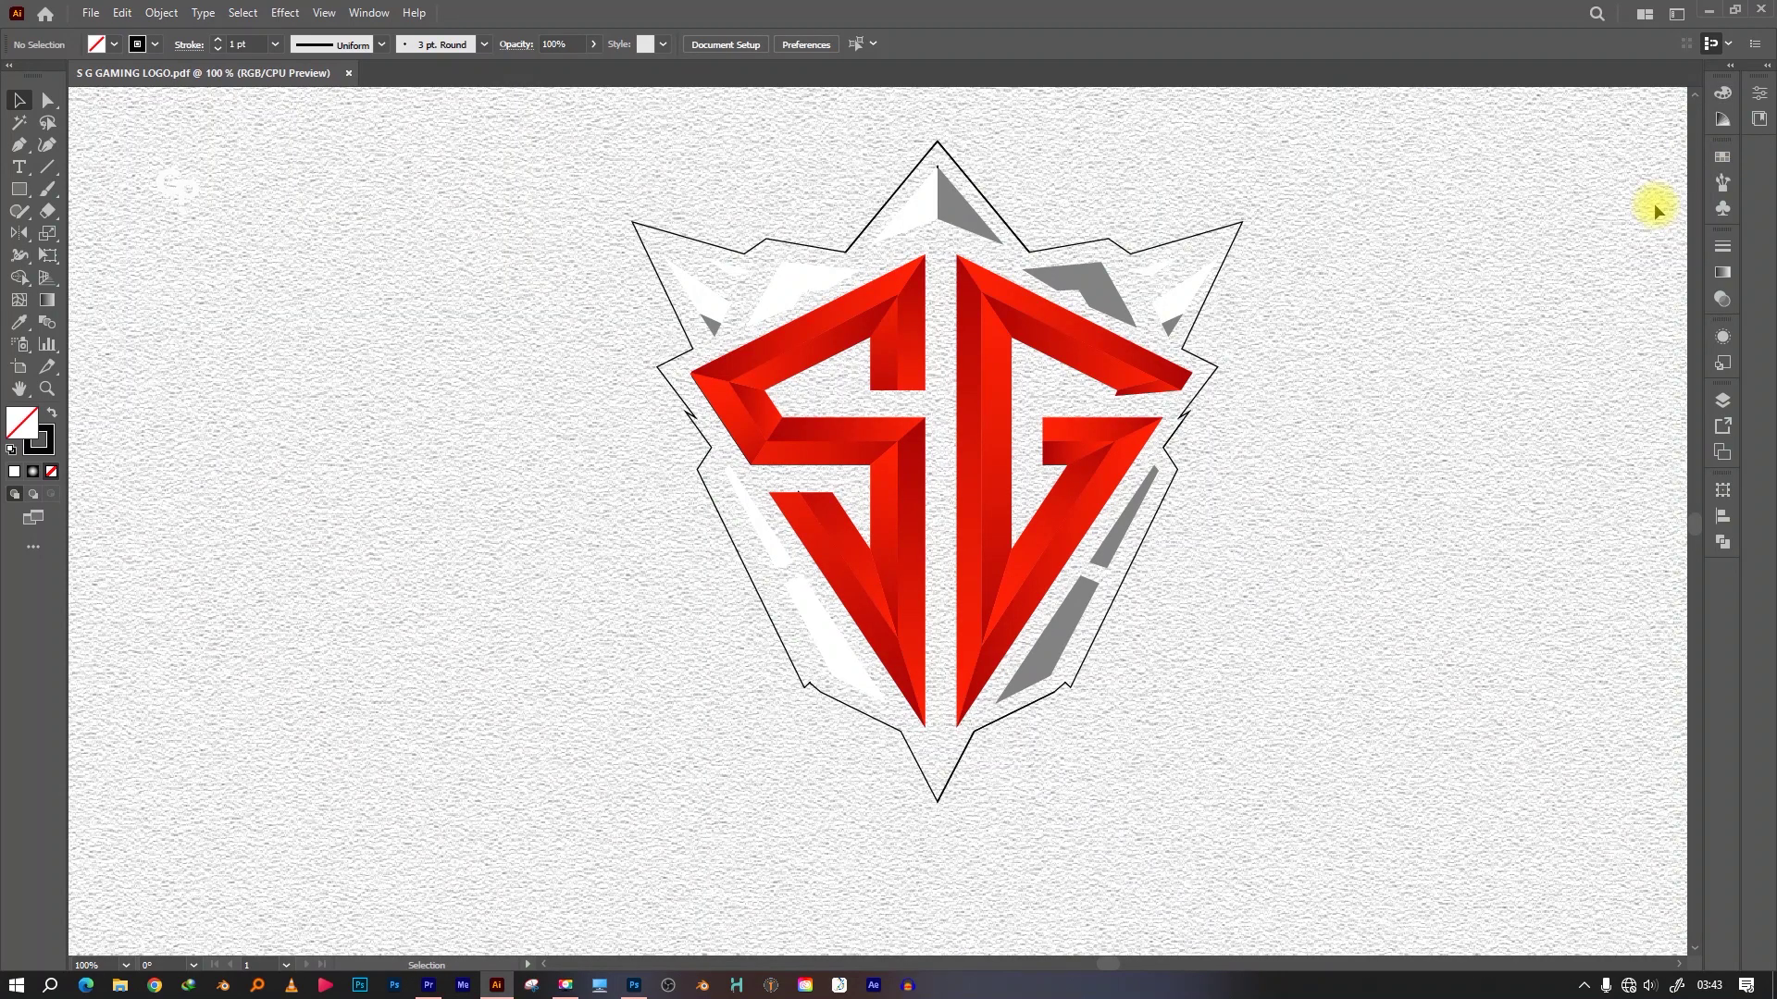
Reshape the shield outline's top-right spike with the Pen tool
key(p)
click(1185, 353)
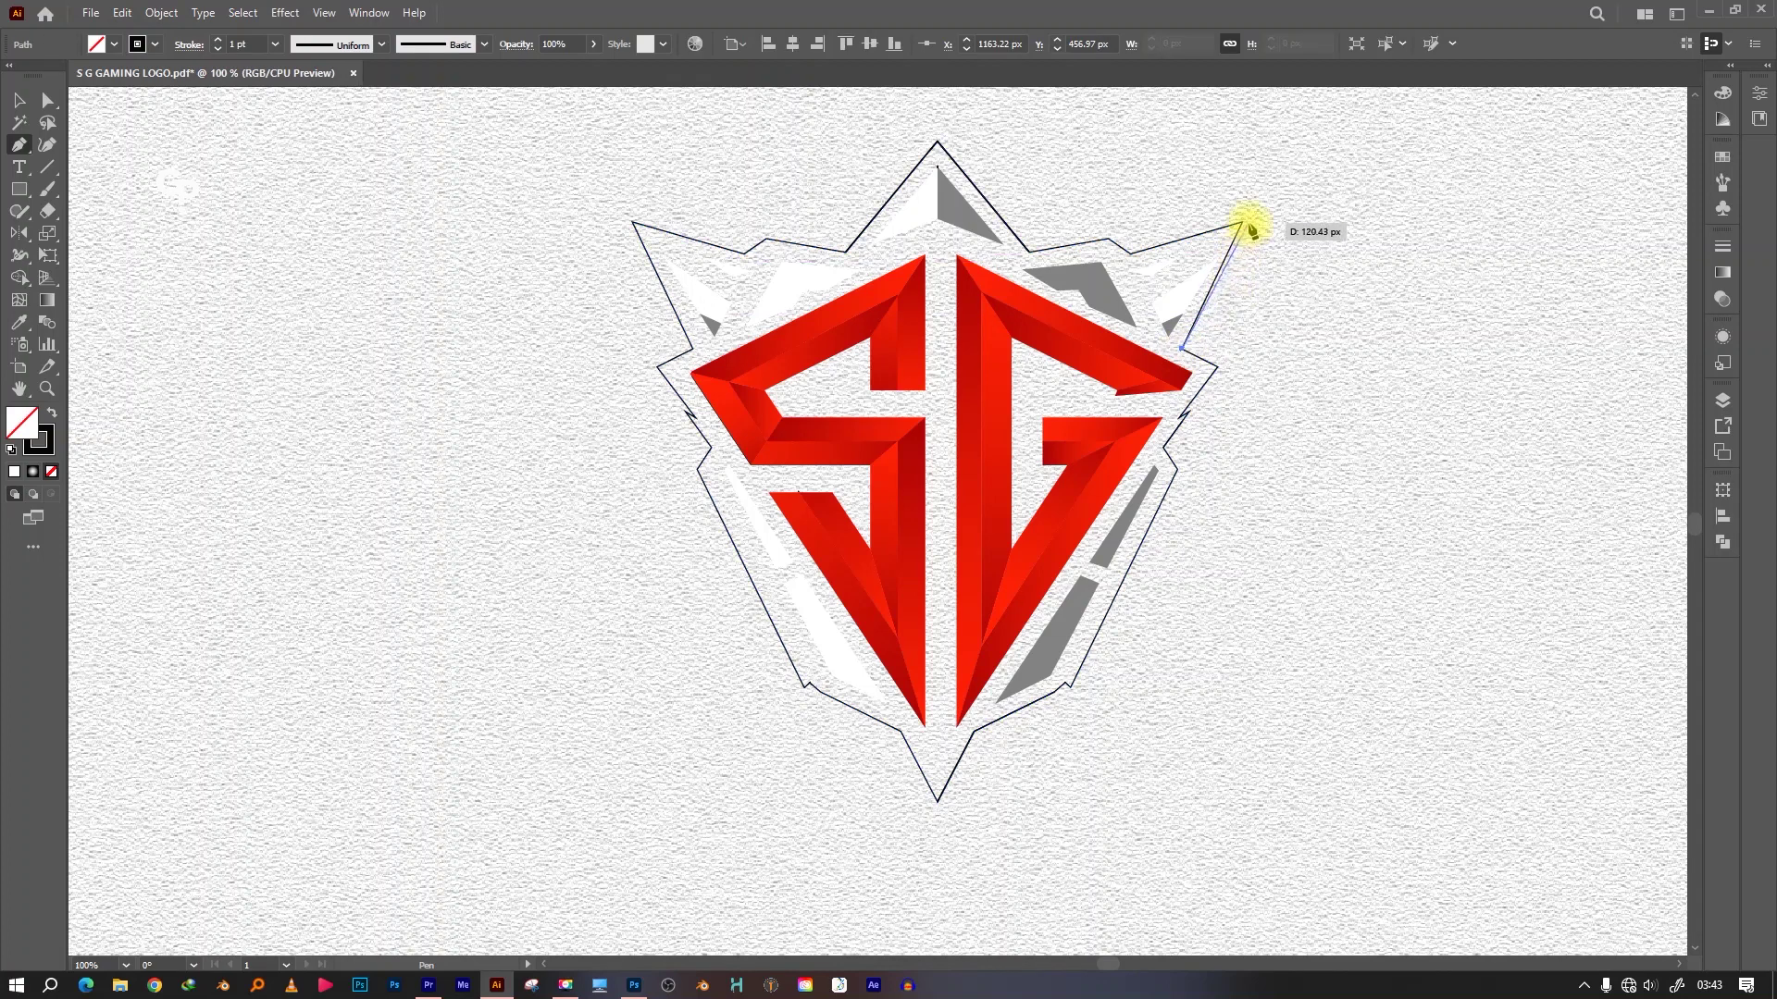
drag(1245, 225, 1177, 243)
click(18, 100)
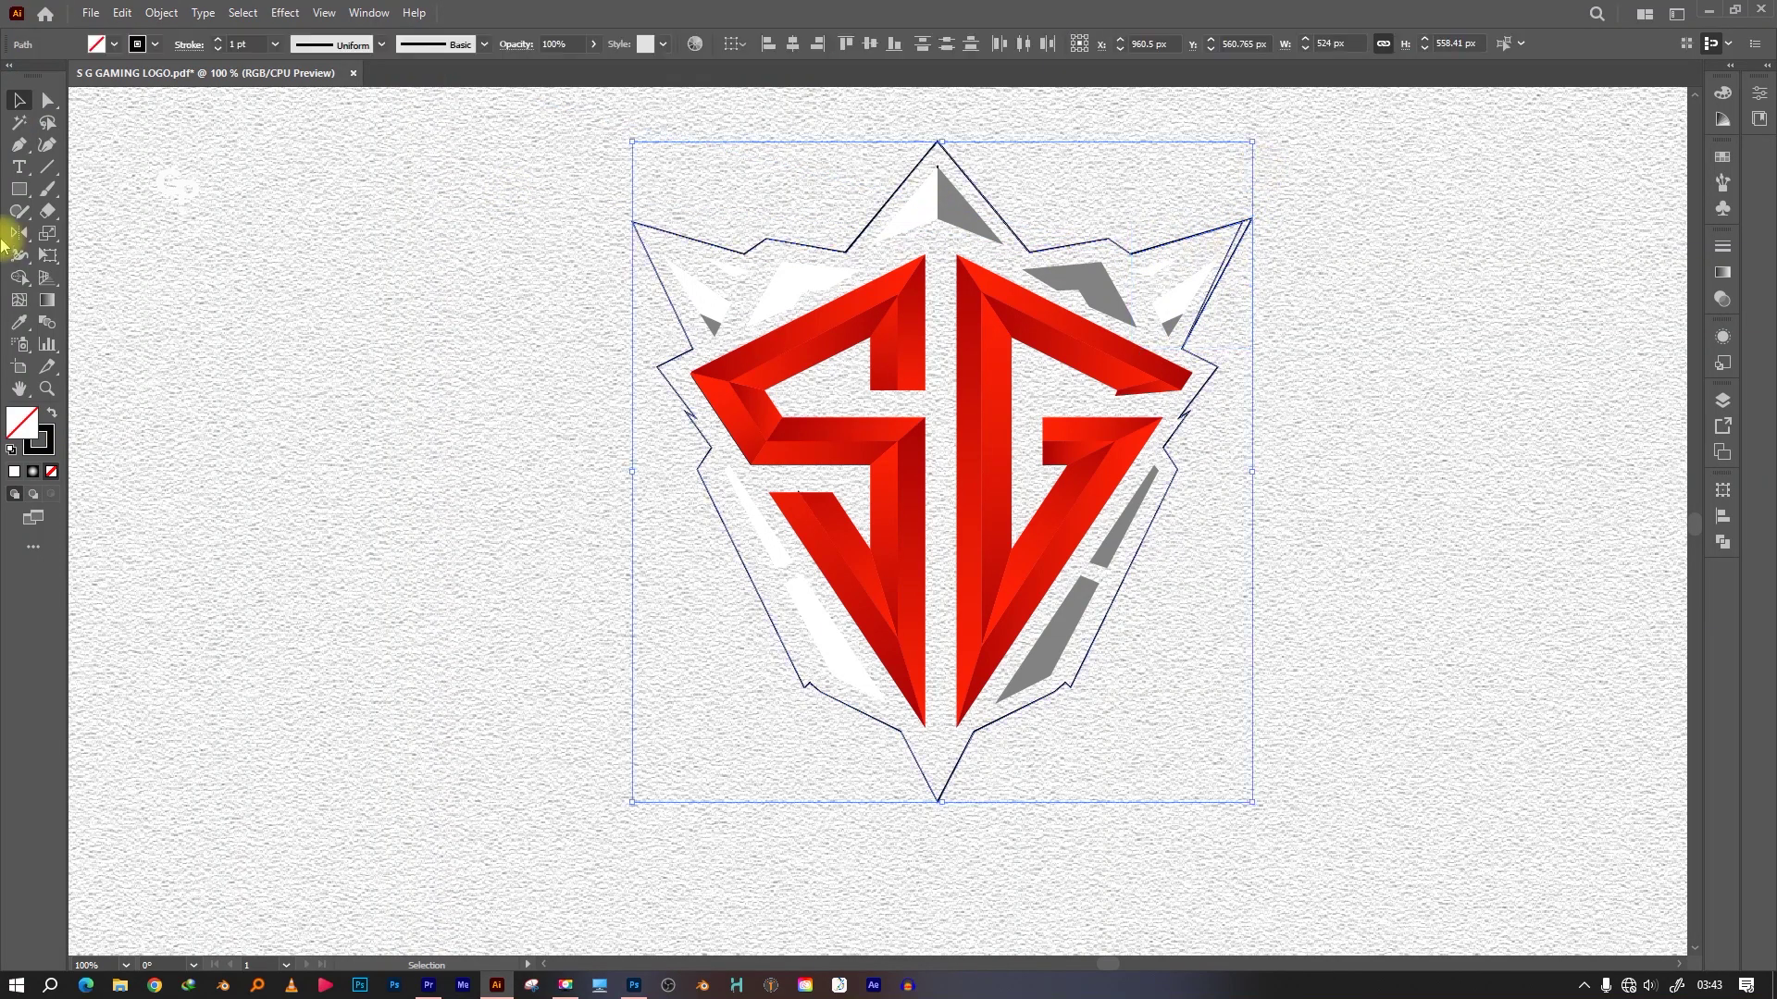
click(19, 278)
key(v)
key(ctrl+shift+a)
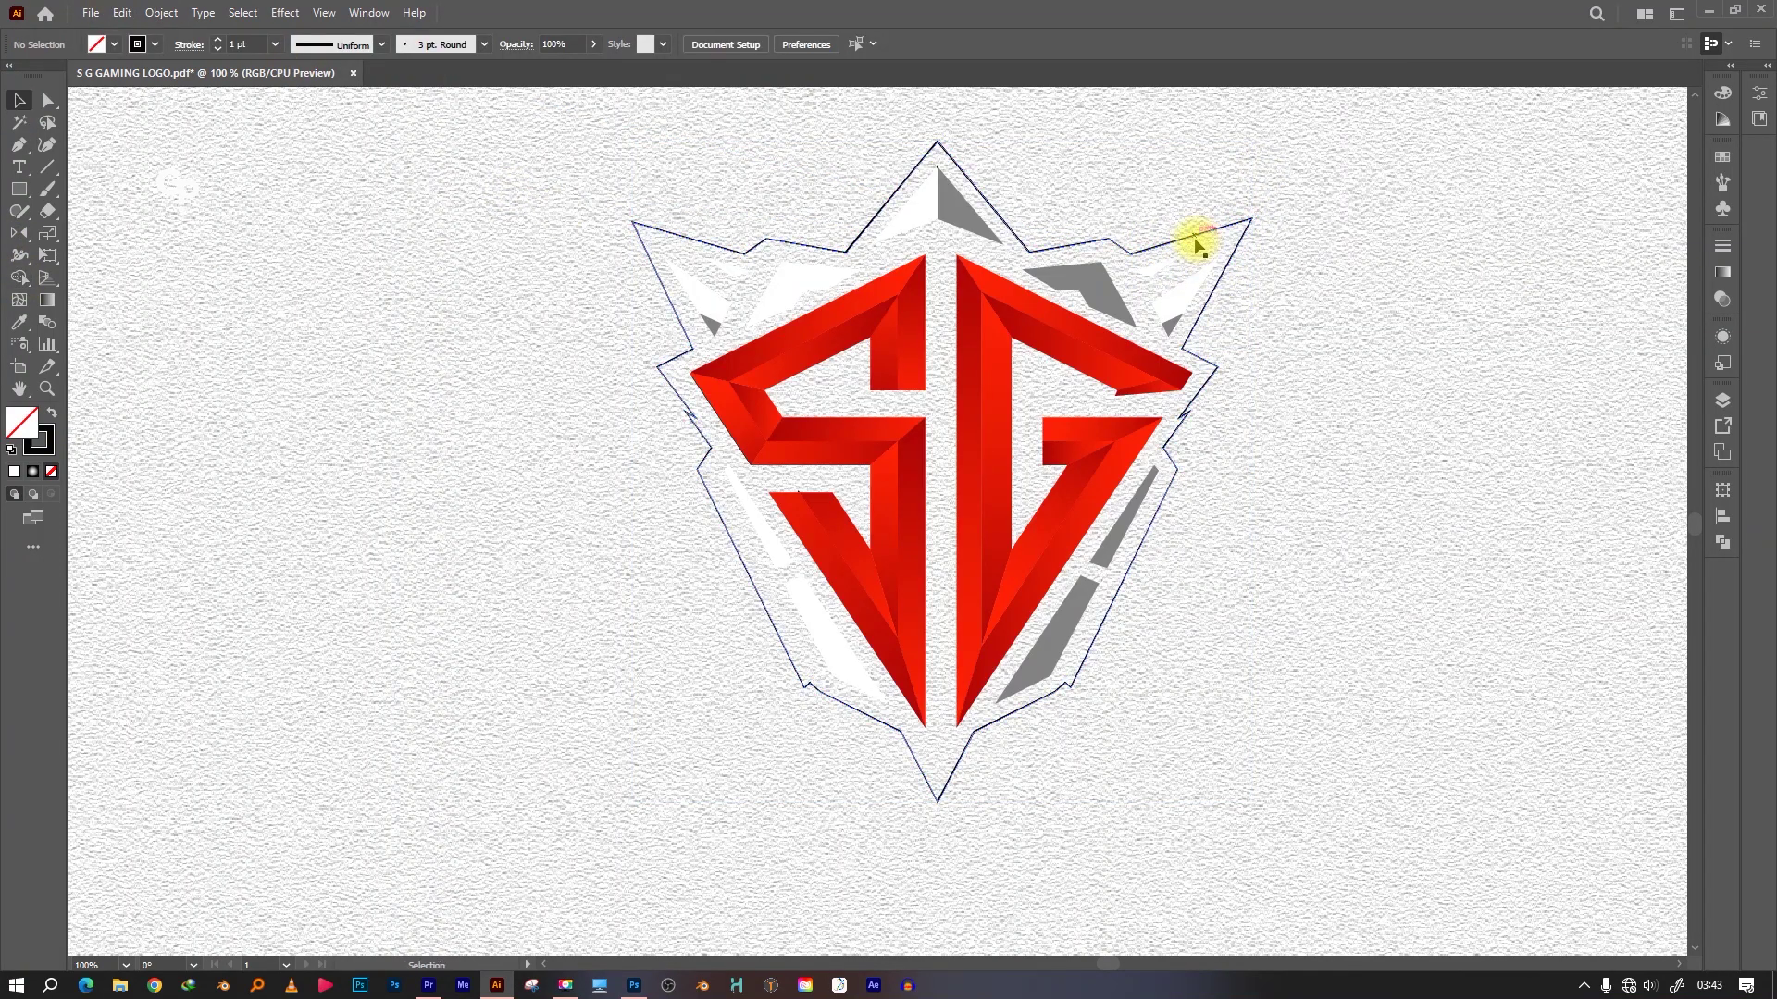
click(1195, 245)
Set the outline stroke to 5 pt and expand it into a shape
shift+click(218, 40)
click(218, 48)
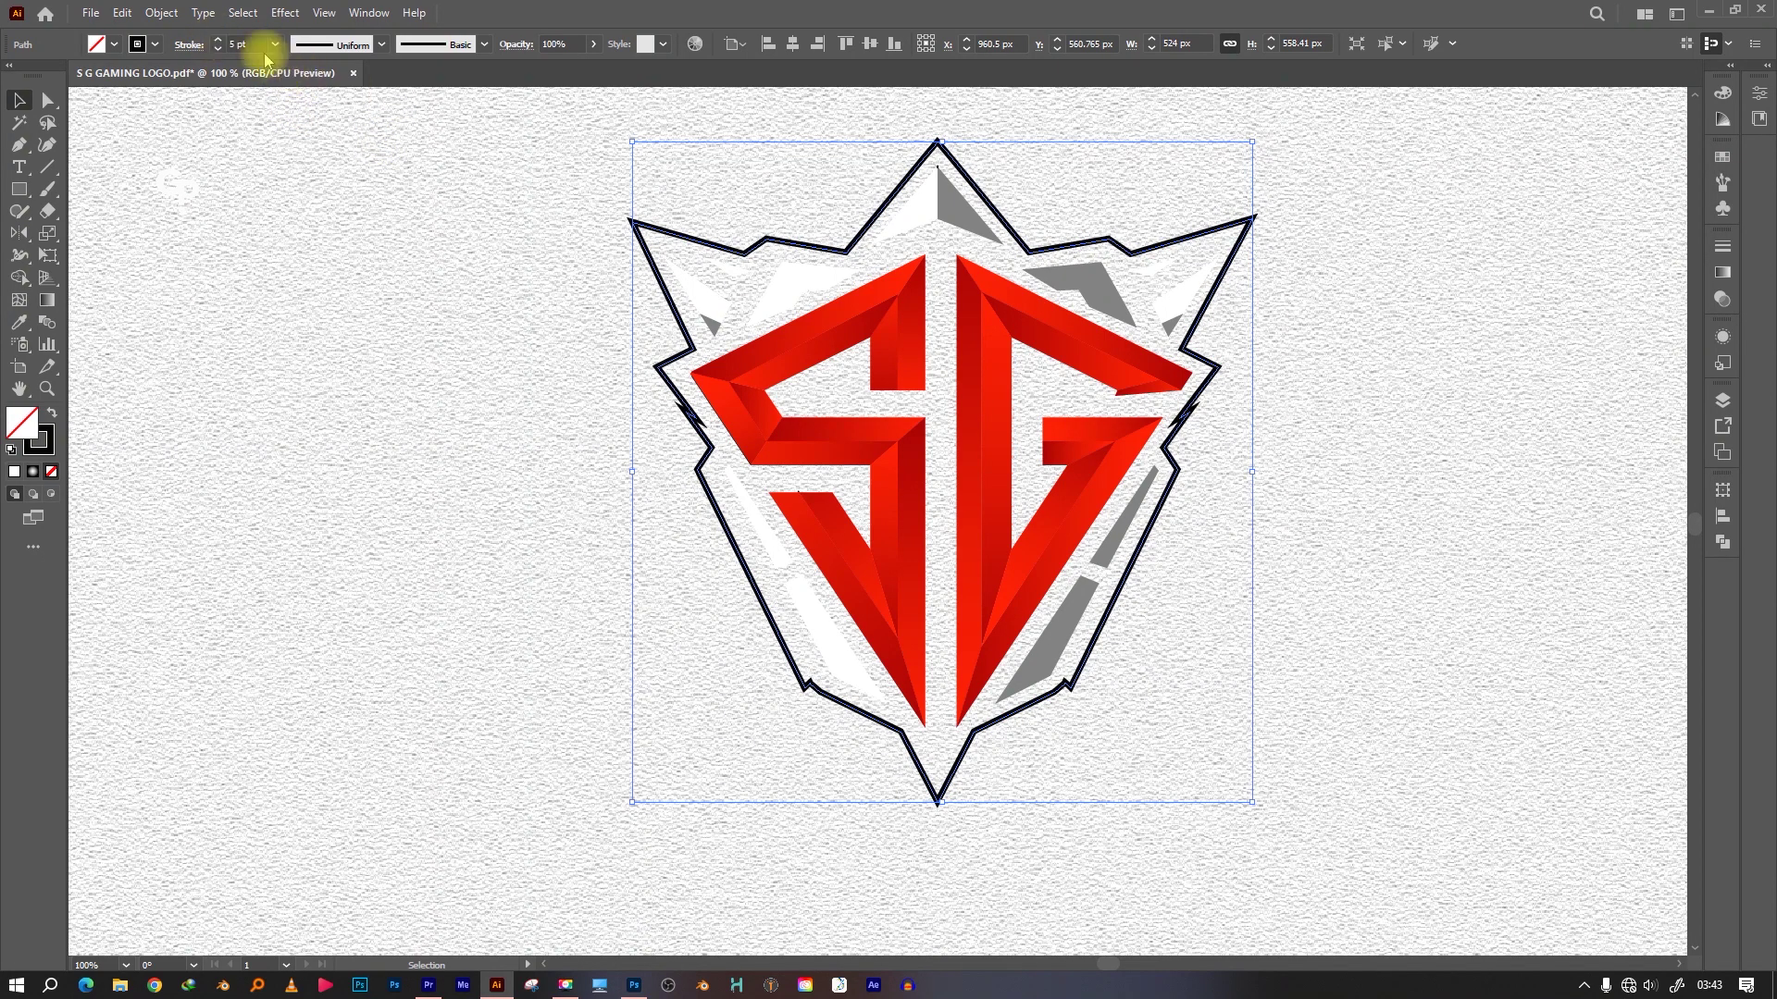
key(ctrl+minus)
click(161, 12)
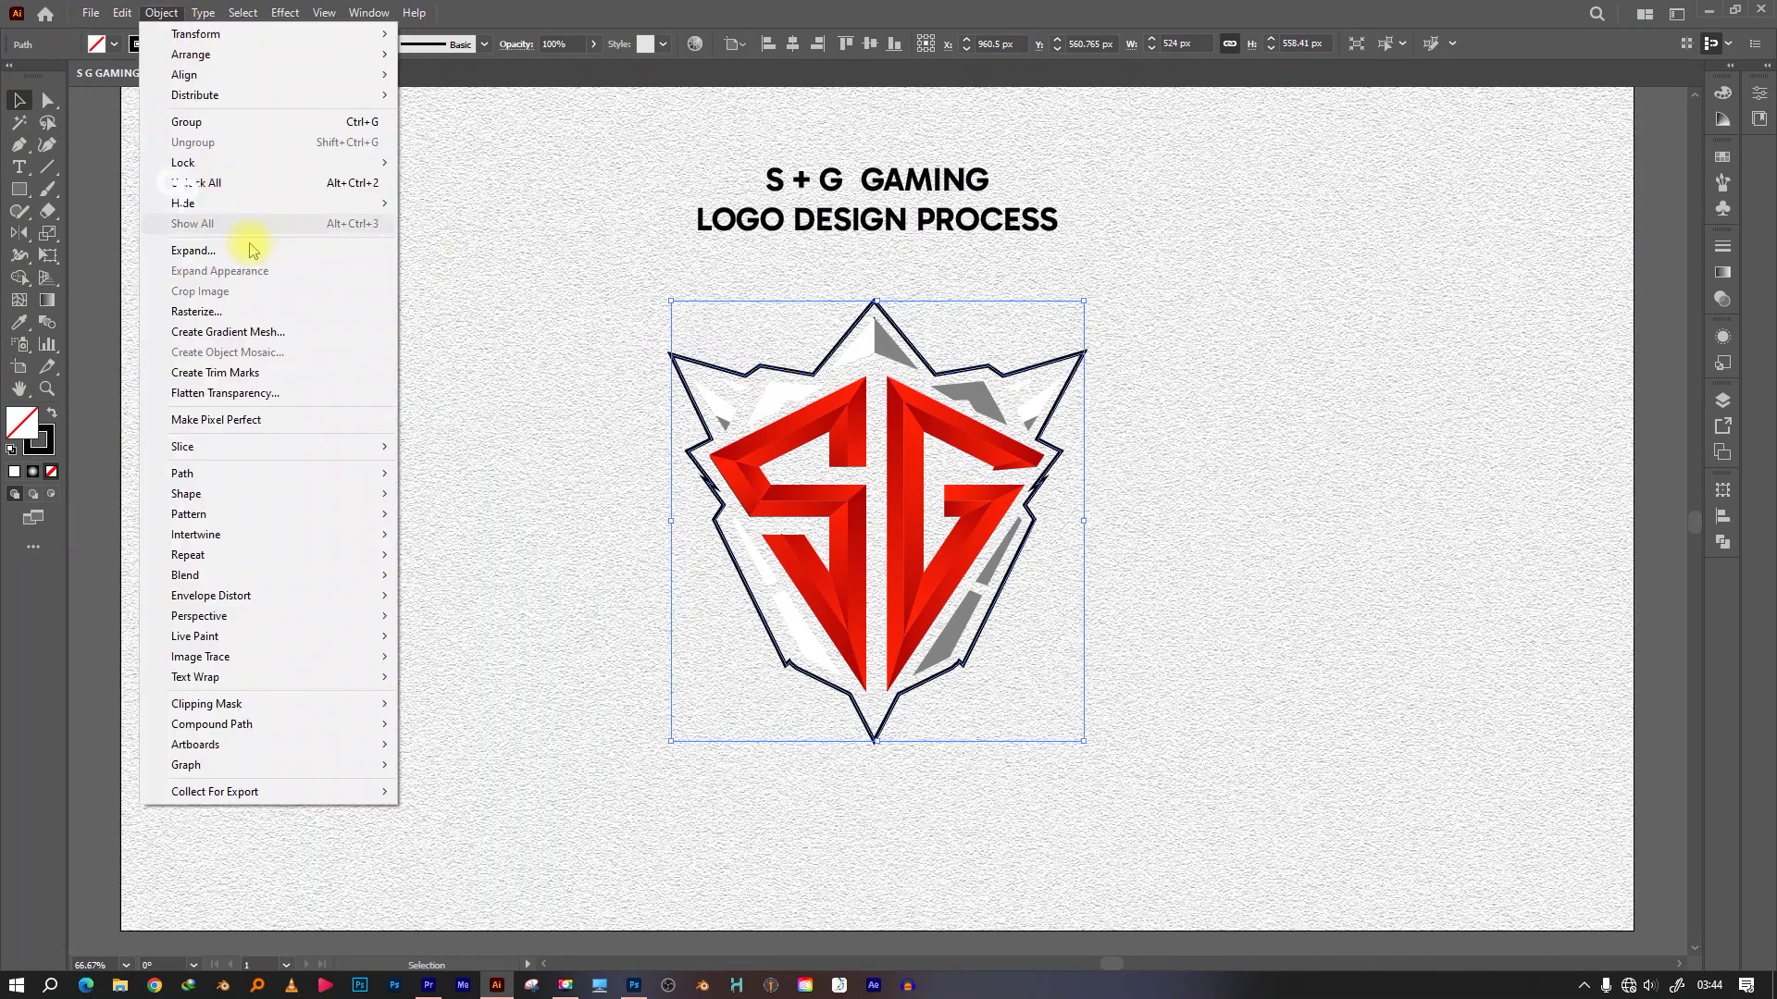
click(249, 250)
click(805, 765)
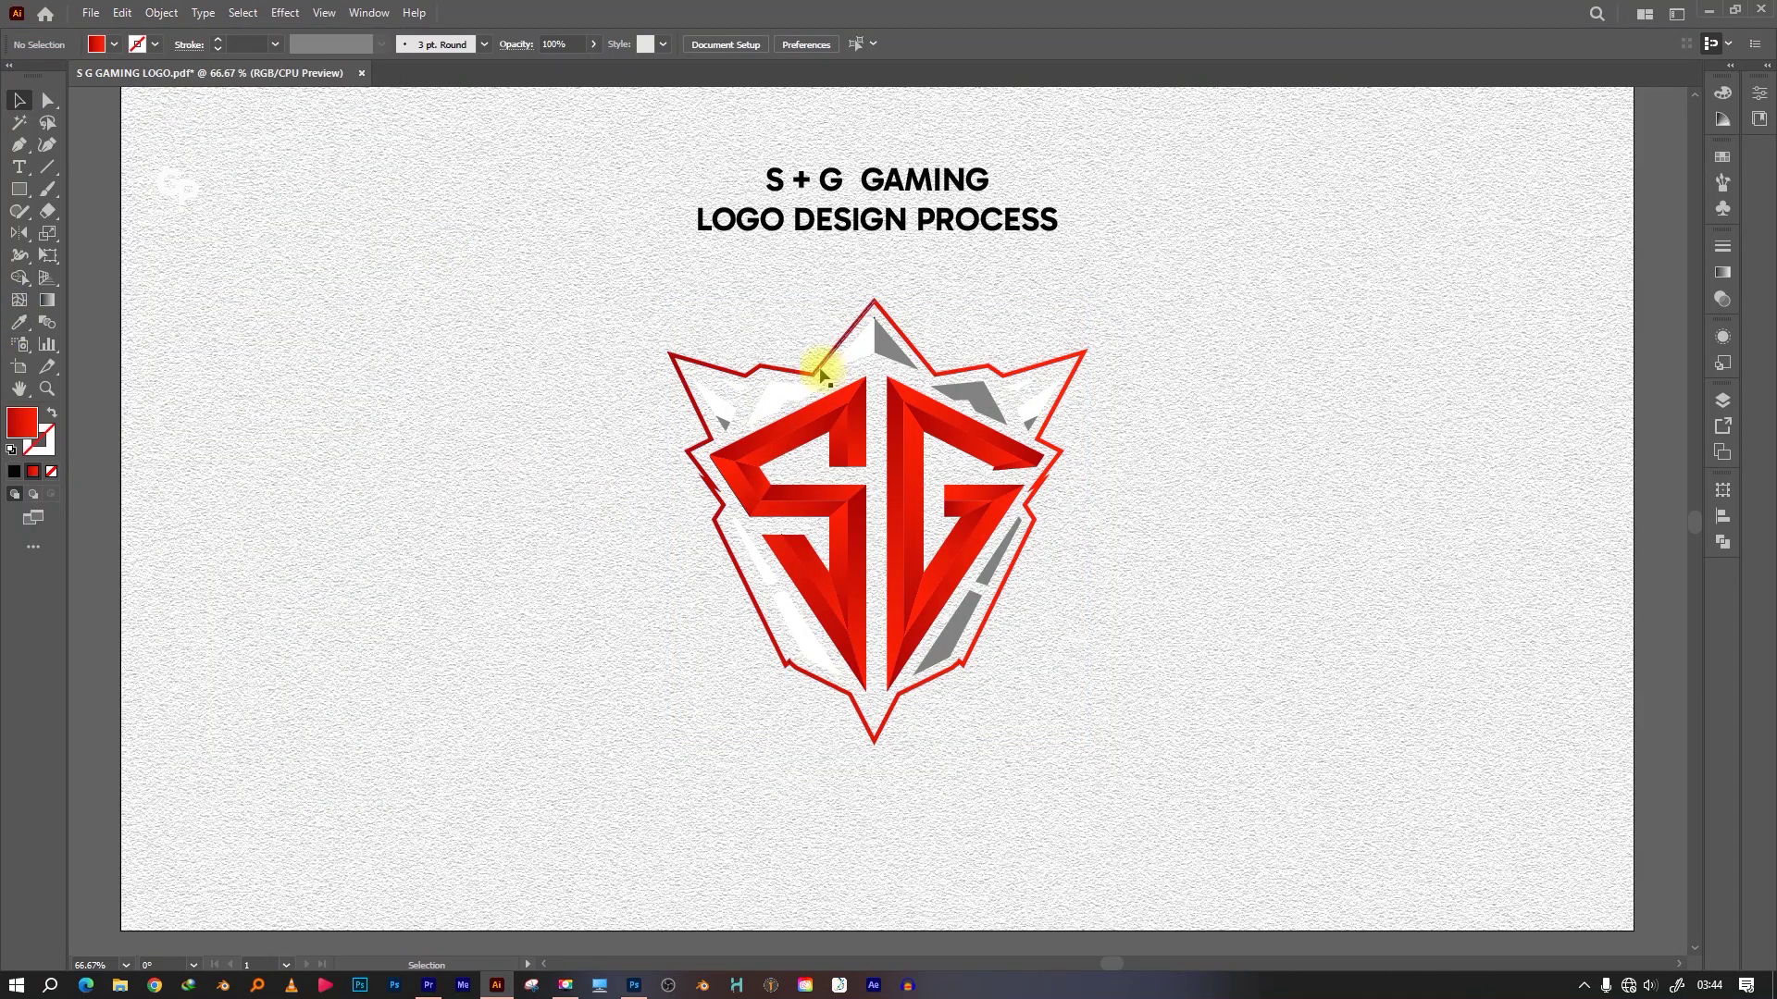
Delete the stray line in the shield top and group the whole logo
key(BackSpace)
click(874, 749)
click(608, 333)
drag(618, 317, 913, 349)
right_click(930, 467)
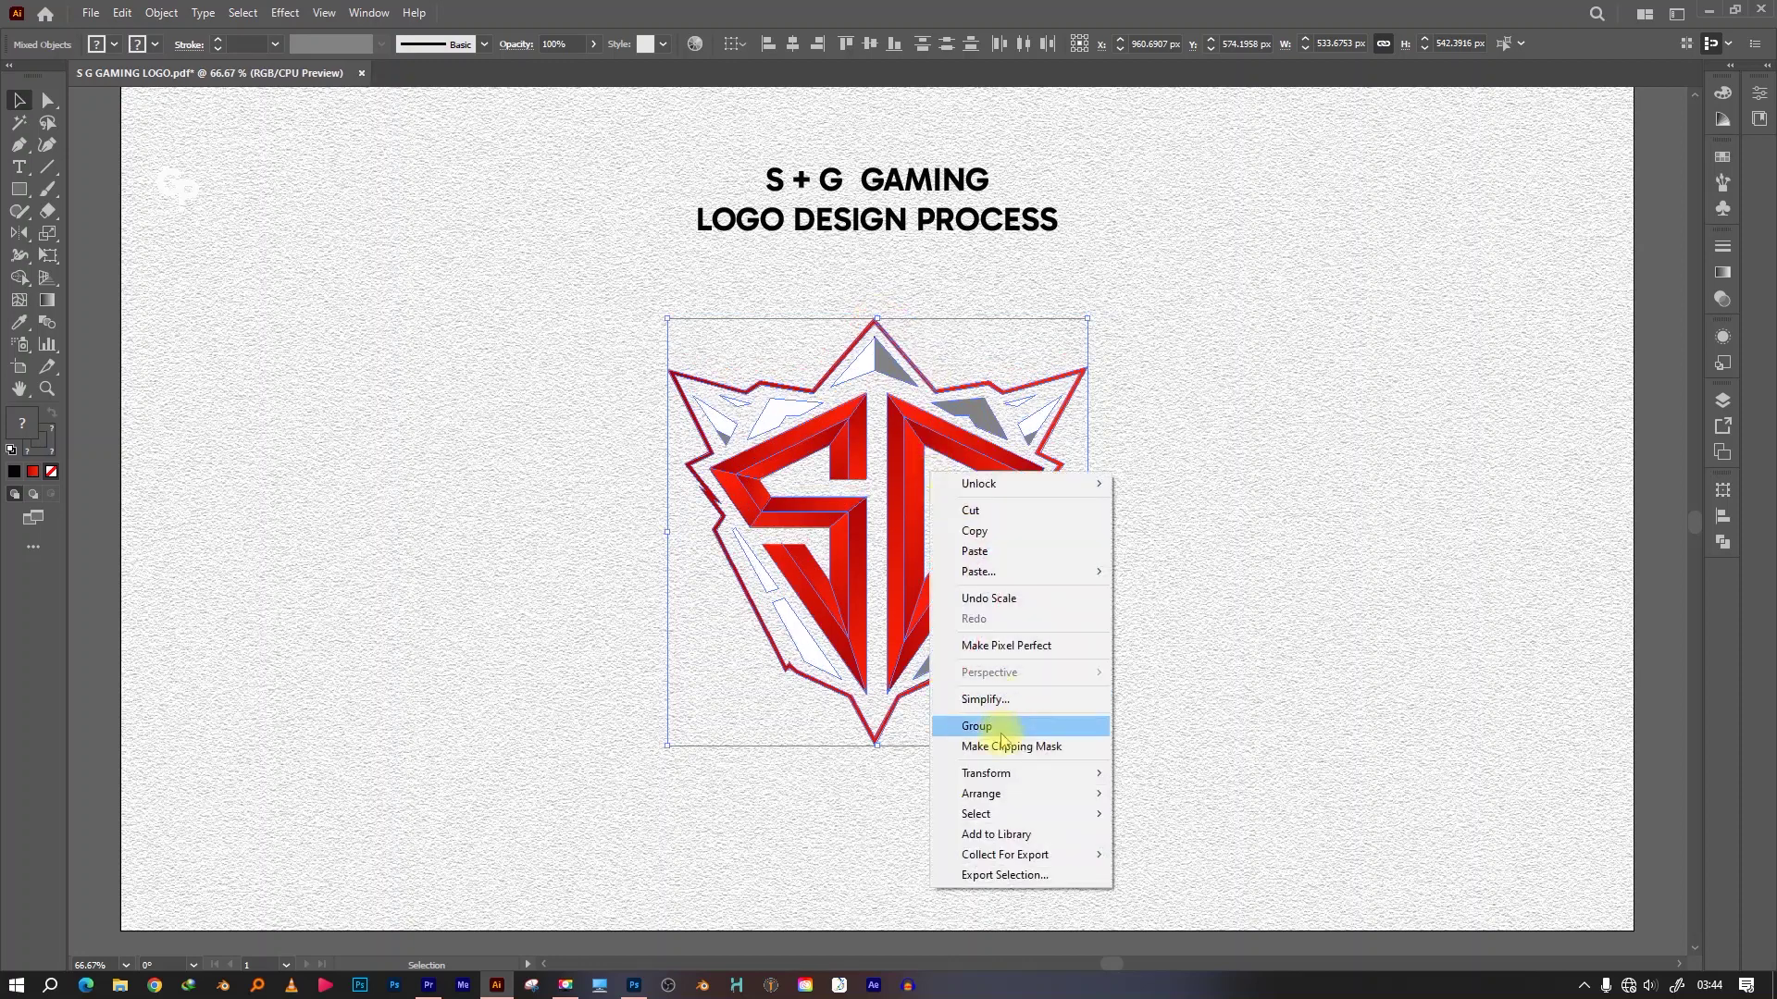
click(972, 723)
Delete the stray line below the shield and clear the selection
click(925, 682)
key(BackSpace)
click(939, 593)
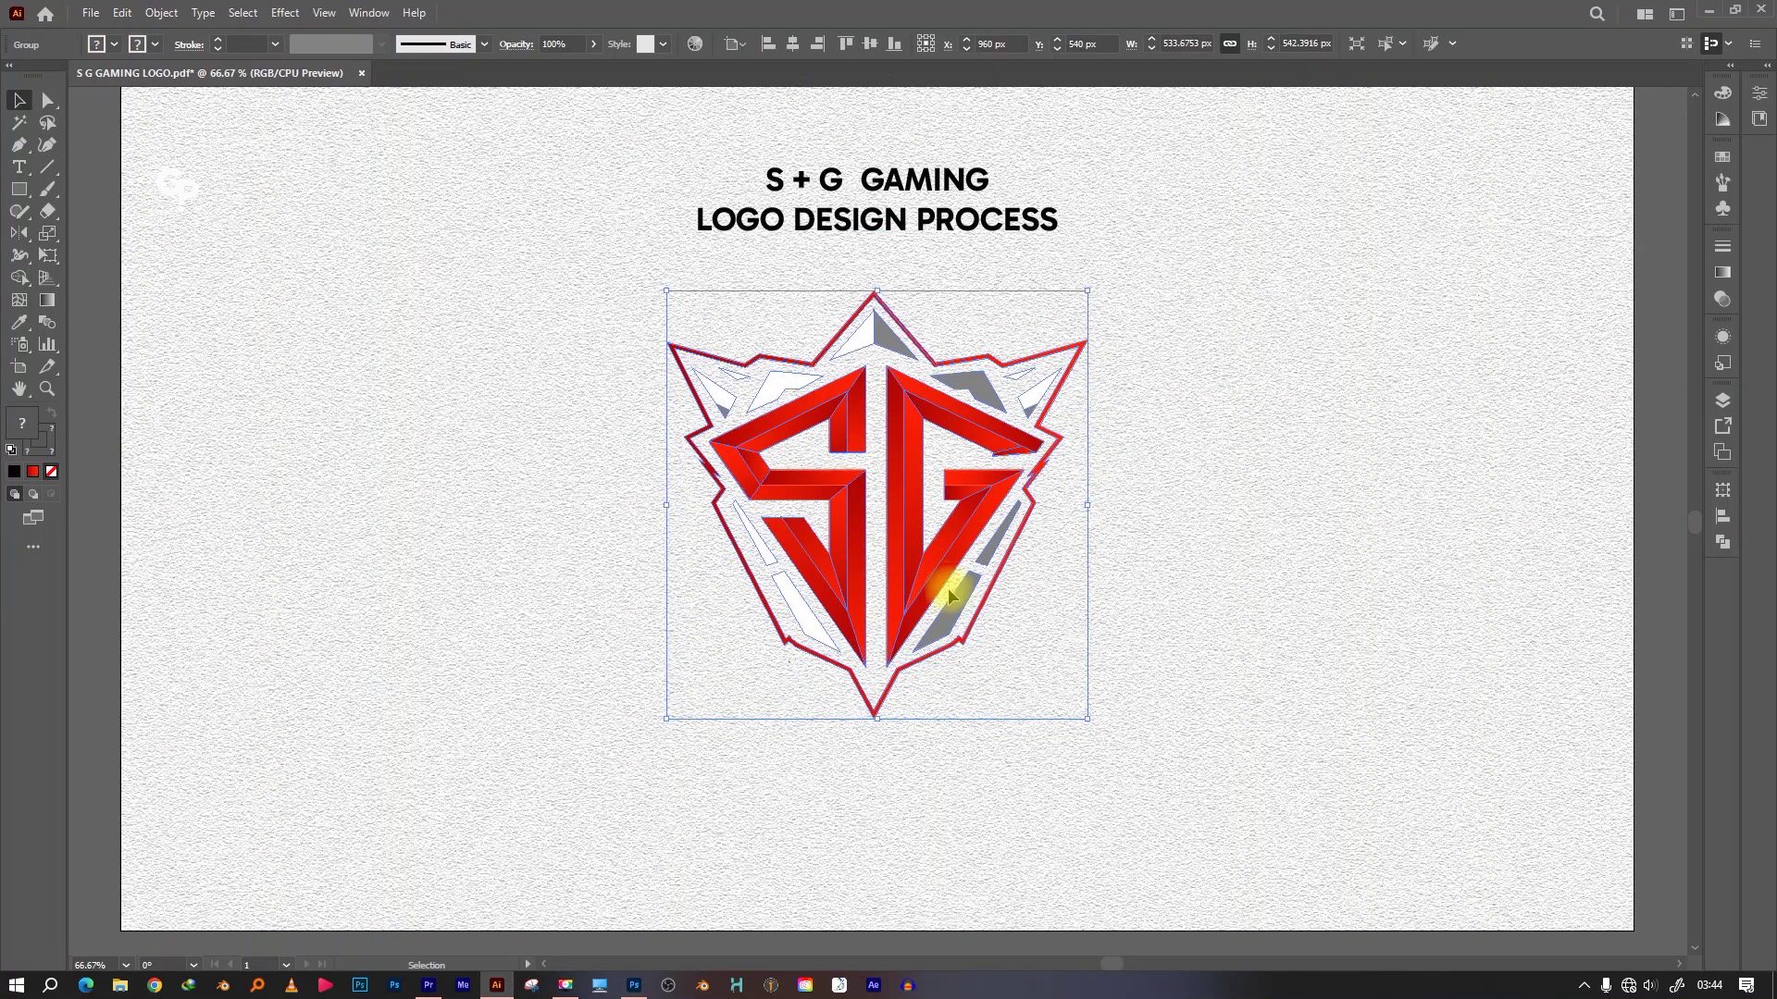
click(1023, 357)
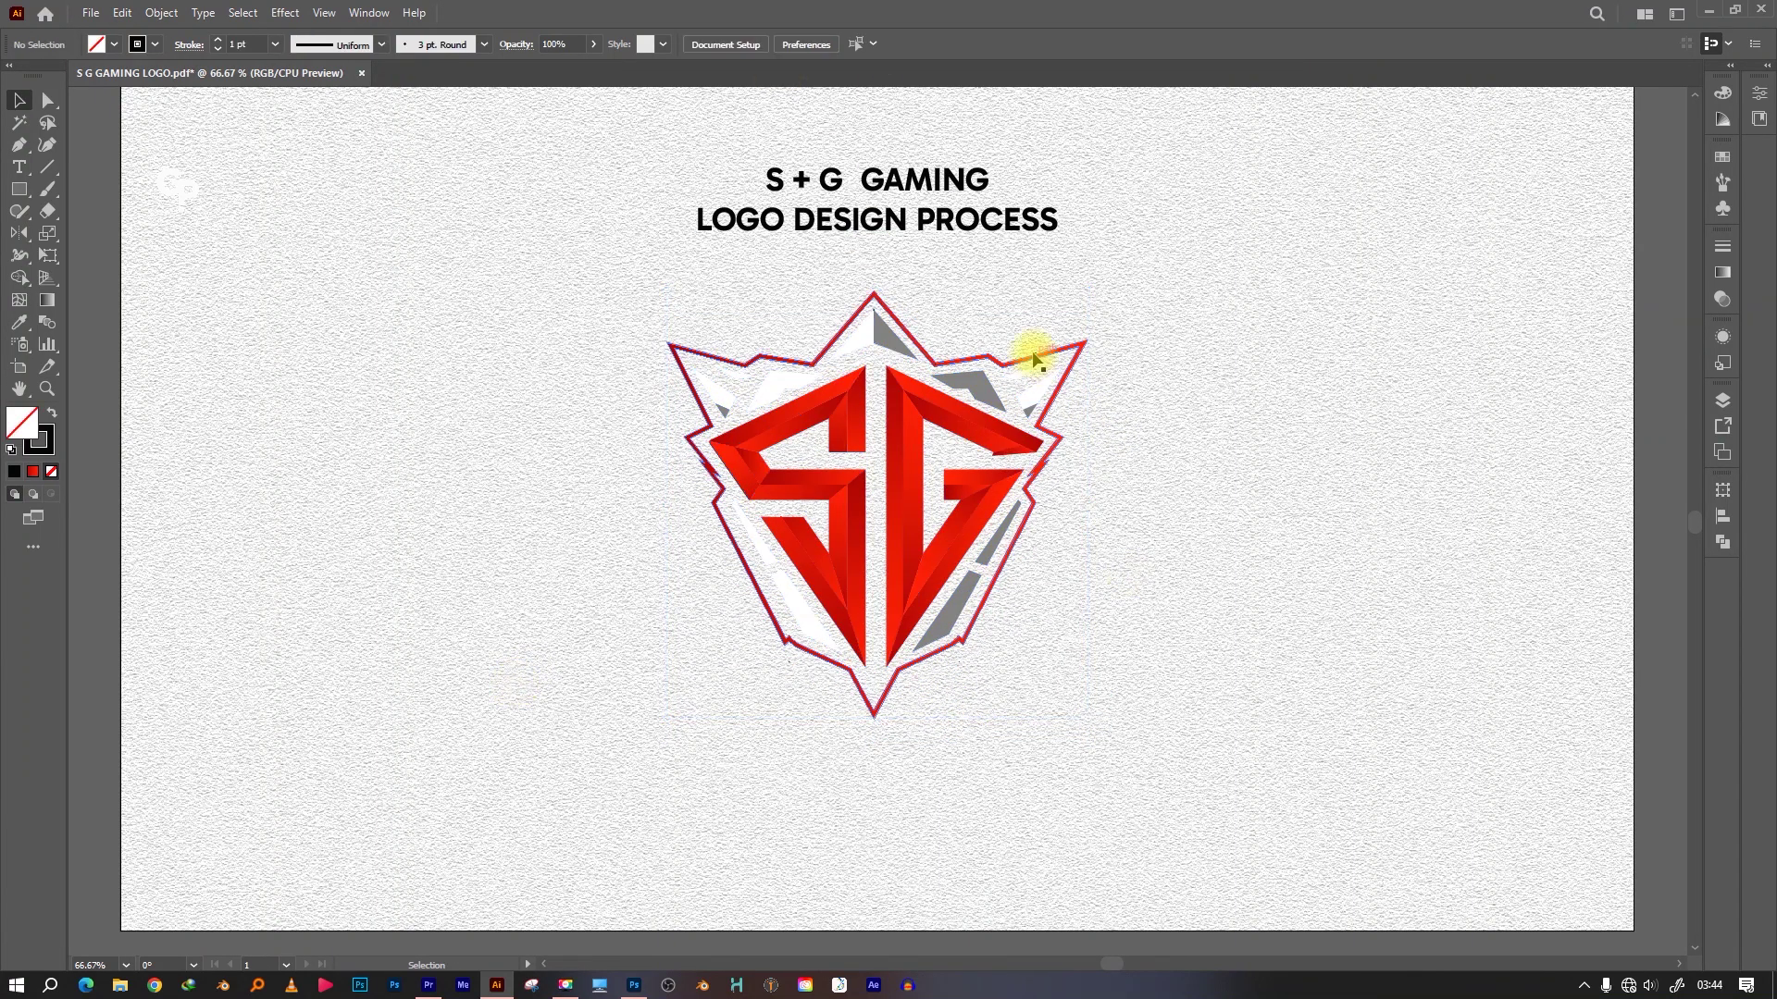
click(1179, 322)
Recolour the title text white and repeat the last transformation on the logo
key(ctrl+minus)
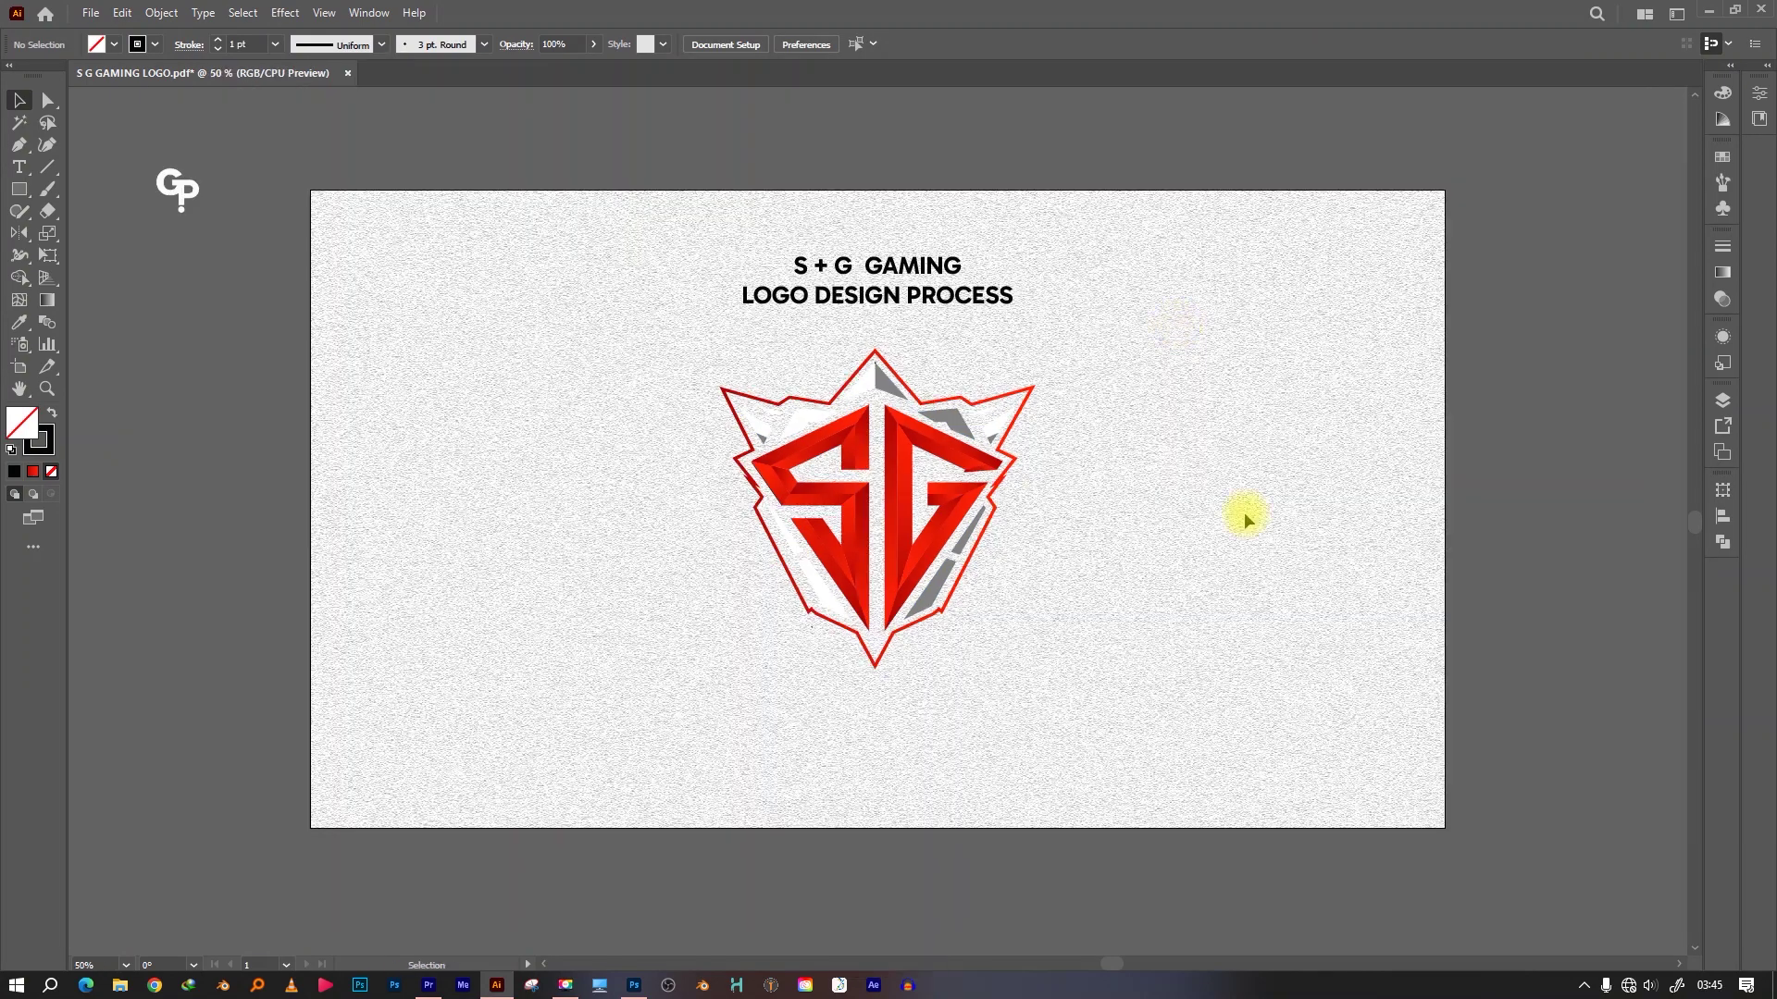
click(944, 292)
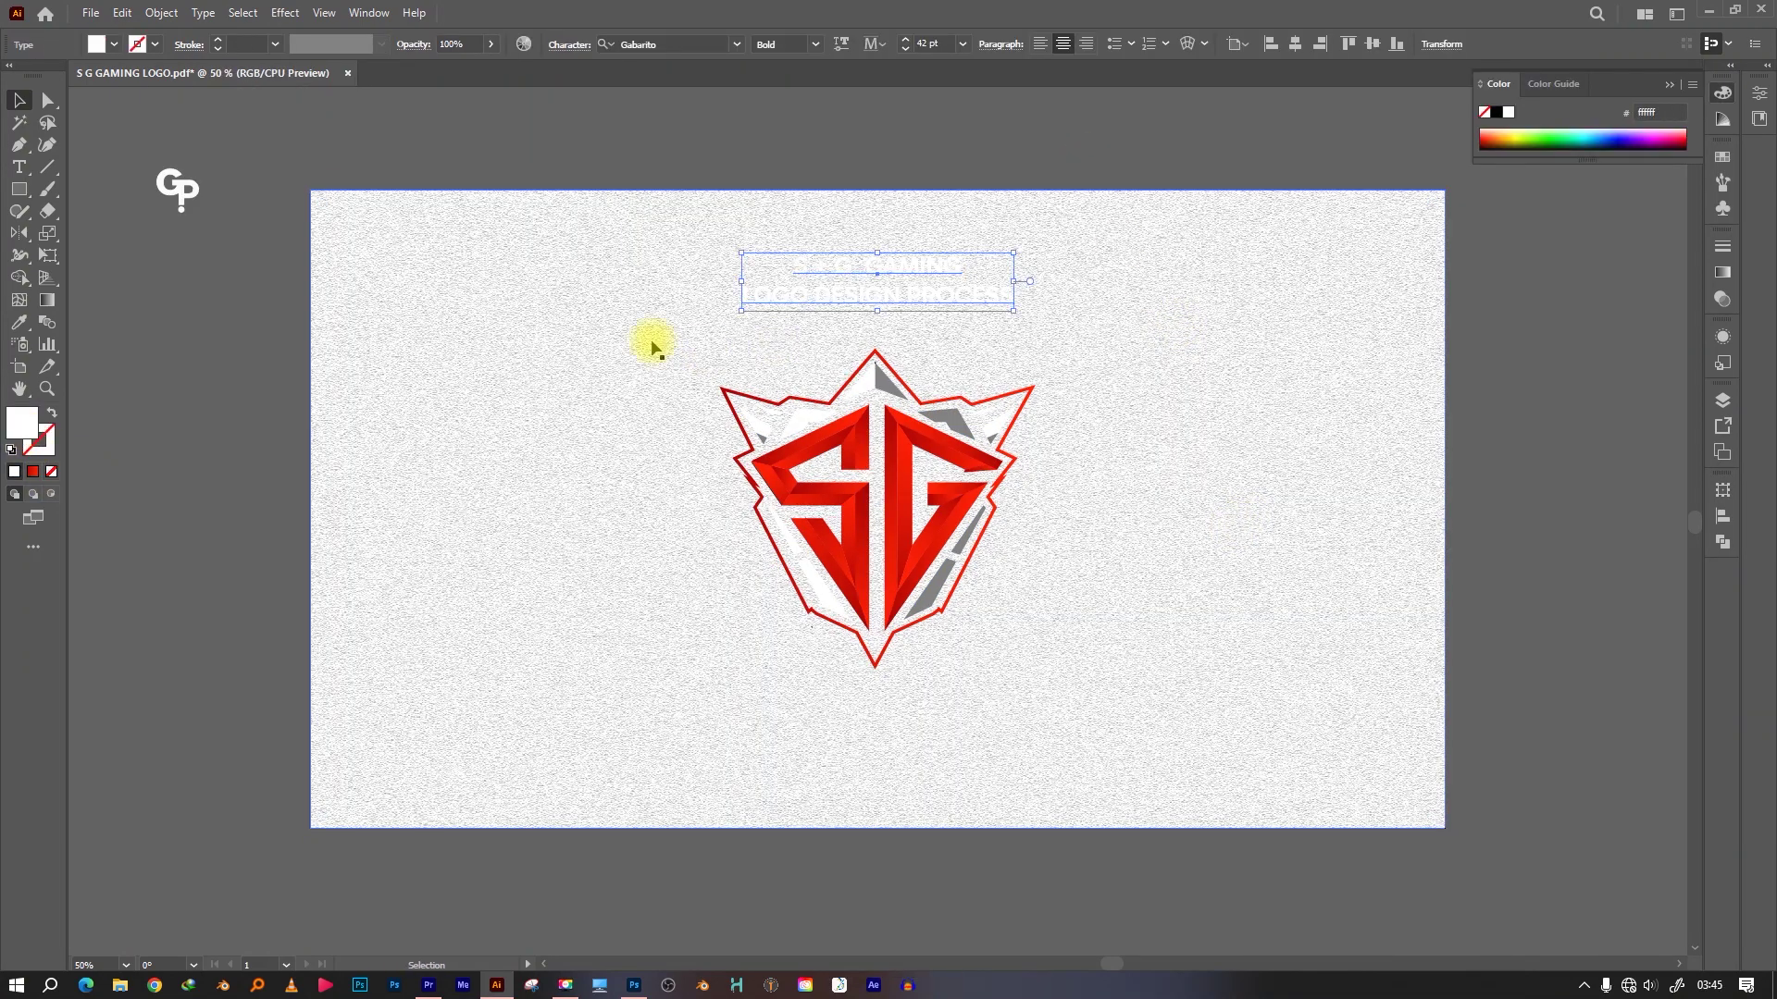
click(642, 226)
right_click(815, 269)
click(1118, 658)
right_click(893, 519)
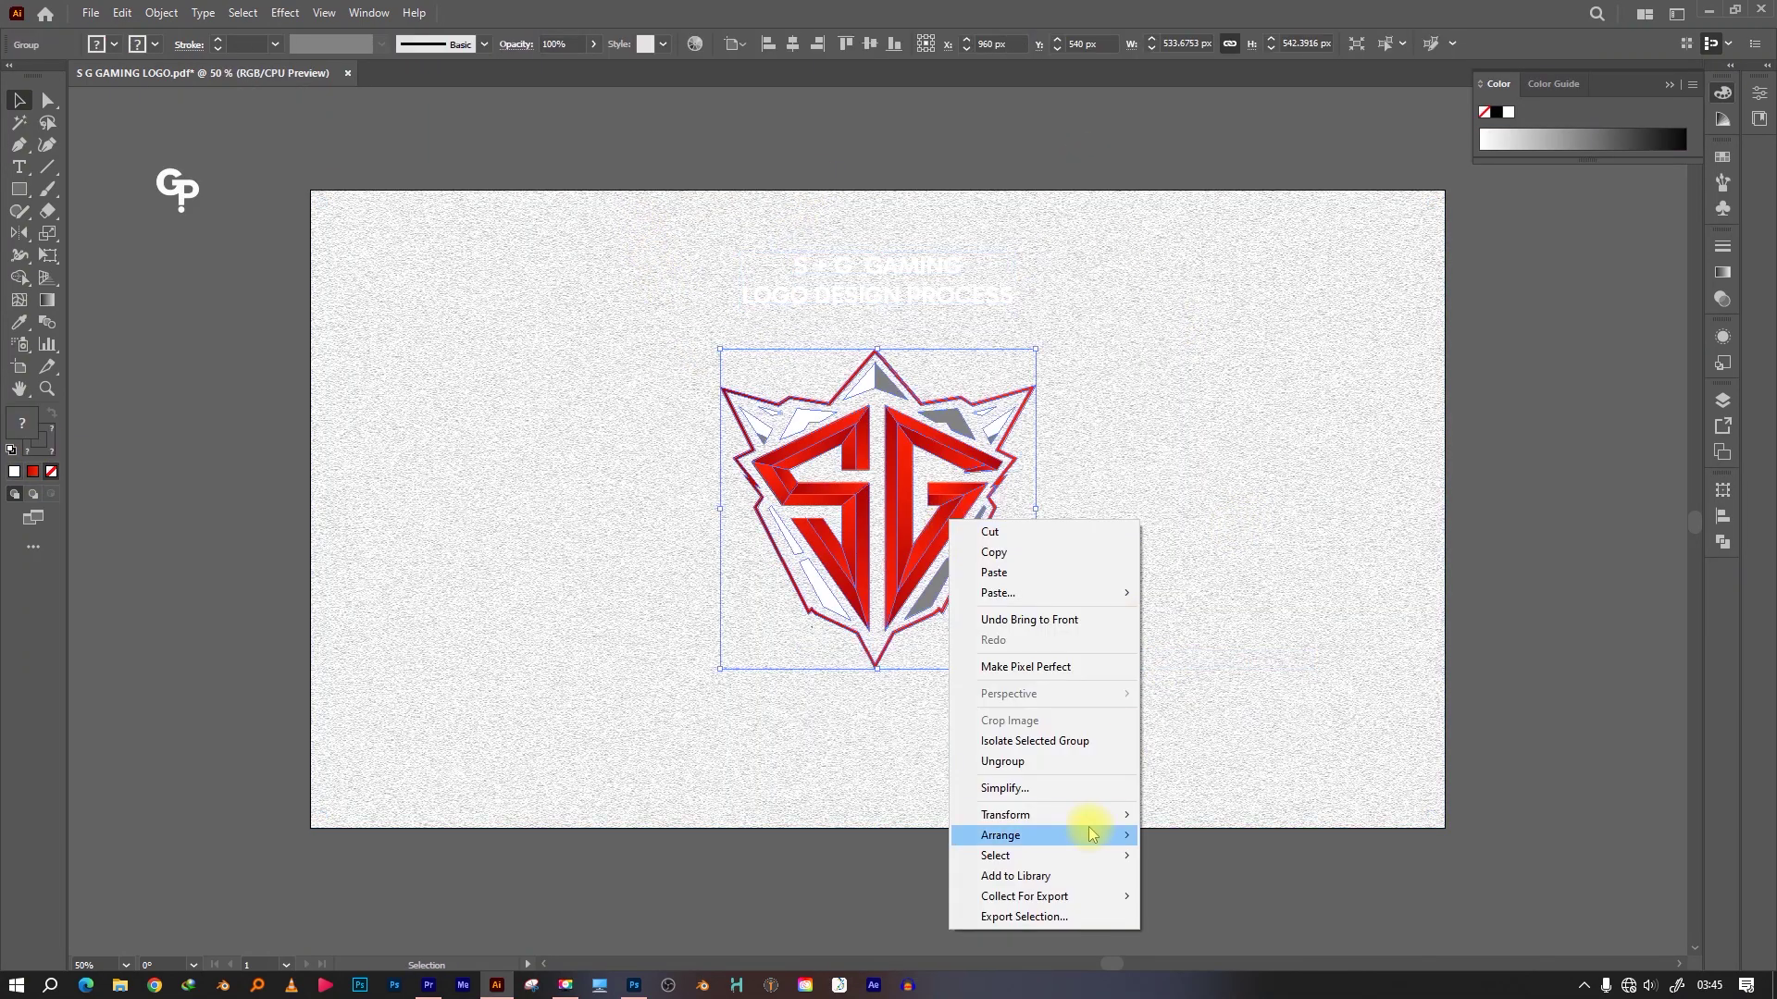
key(ctrl+z)
right_click(976, 209)
click(1202, 507)
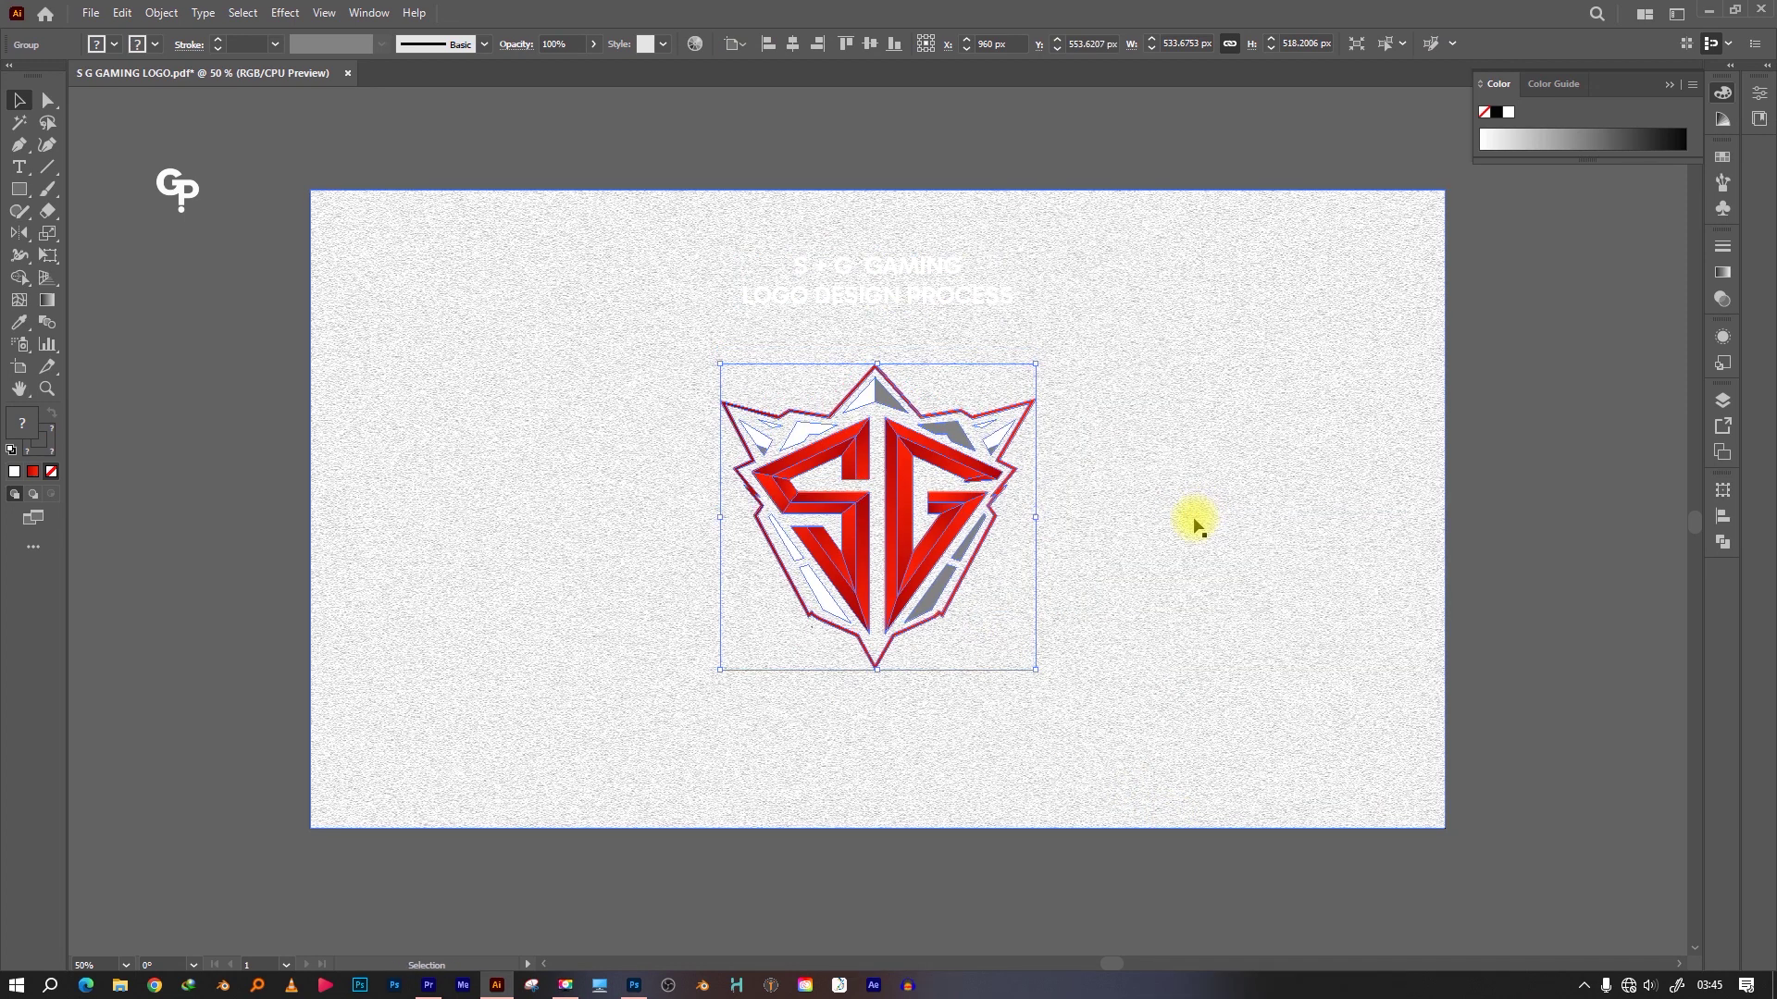
Delete the textured background, then test and remove a black artboard-size rectangle
click(1203, 809)
key(Delete)
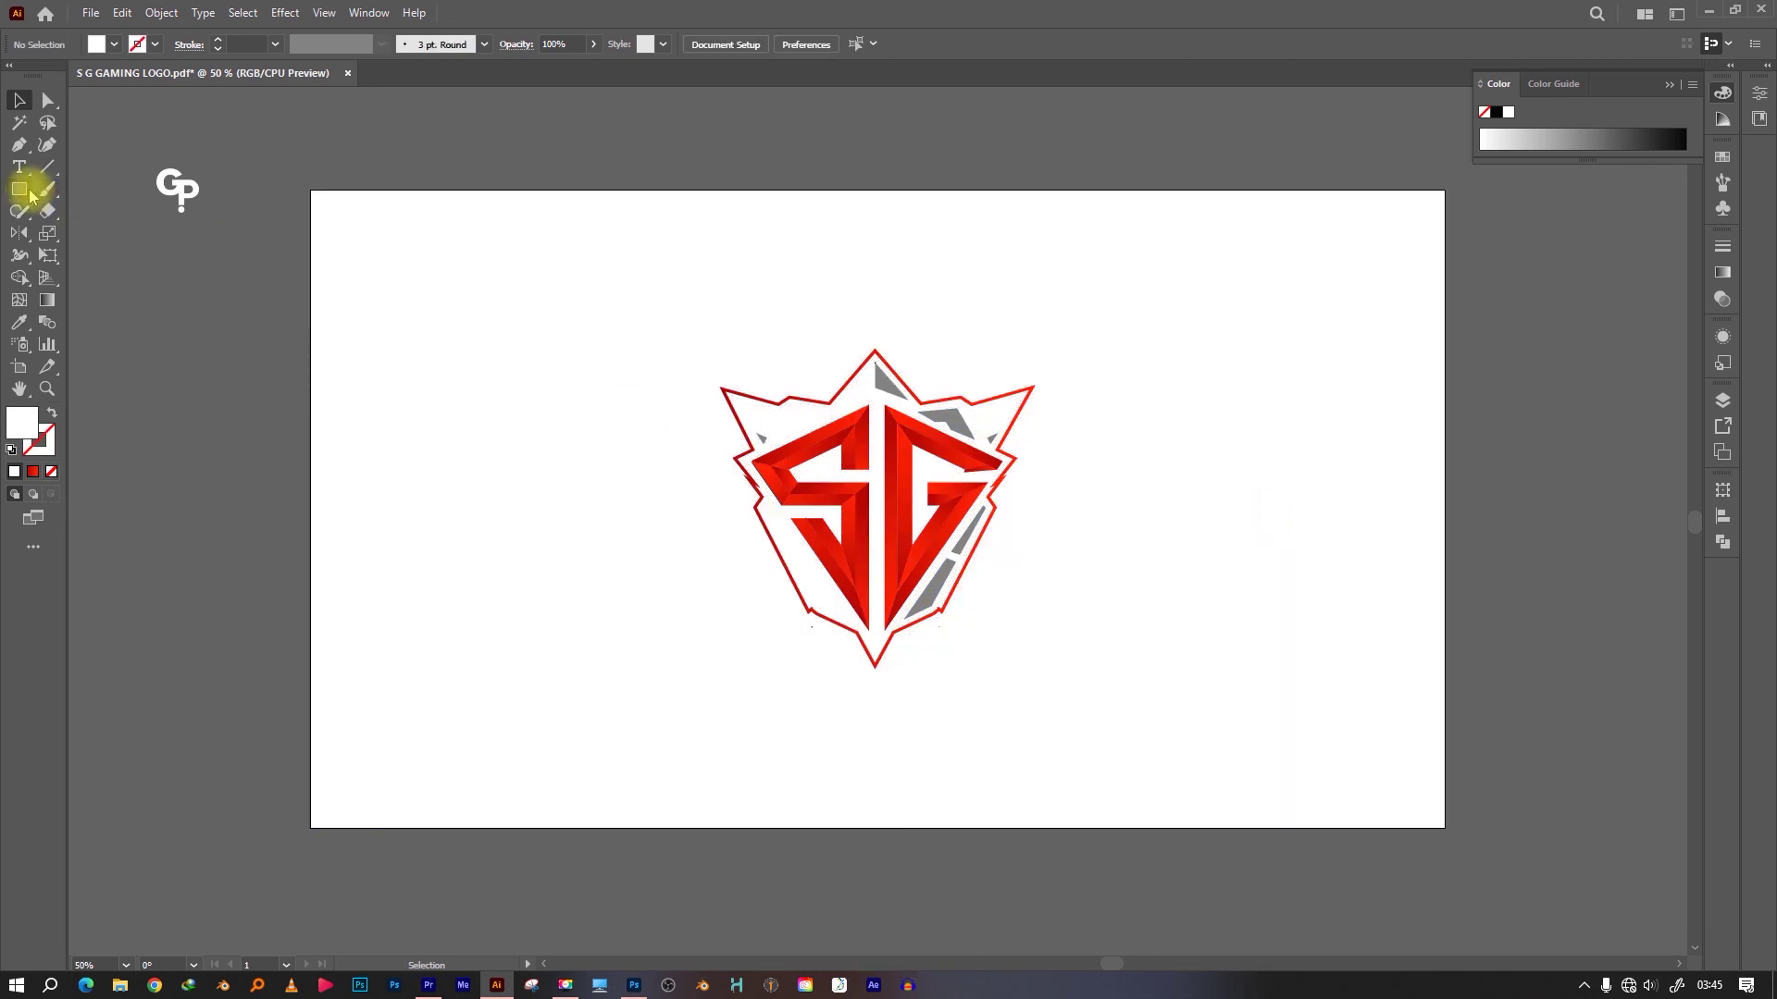
click(29, 191)
drag(311, 190, 1444, 828)
click(113, 45)
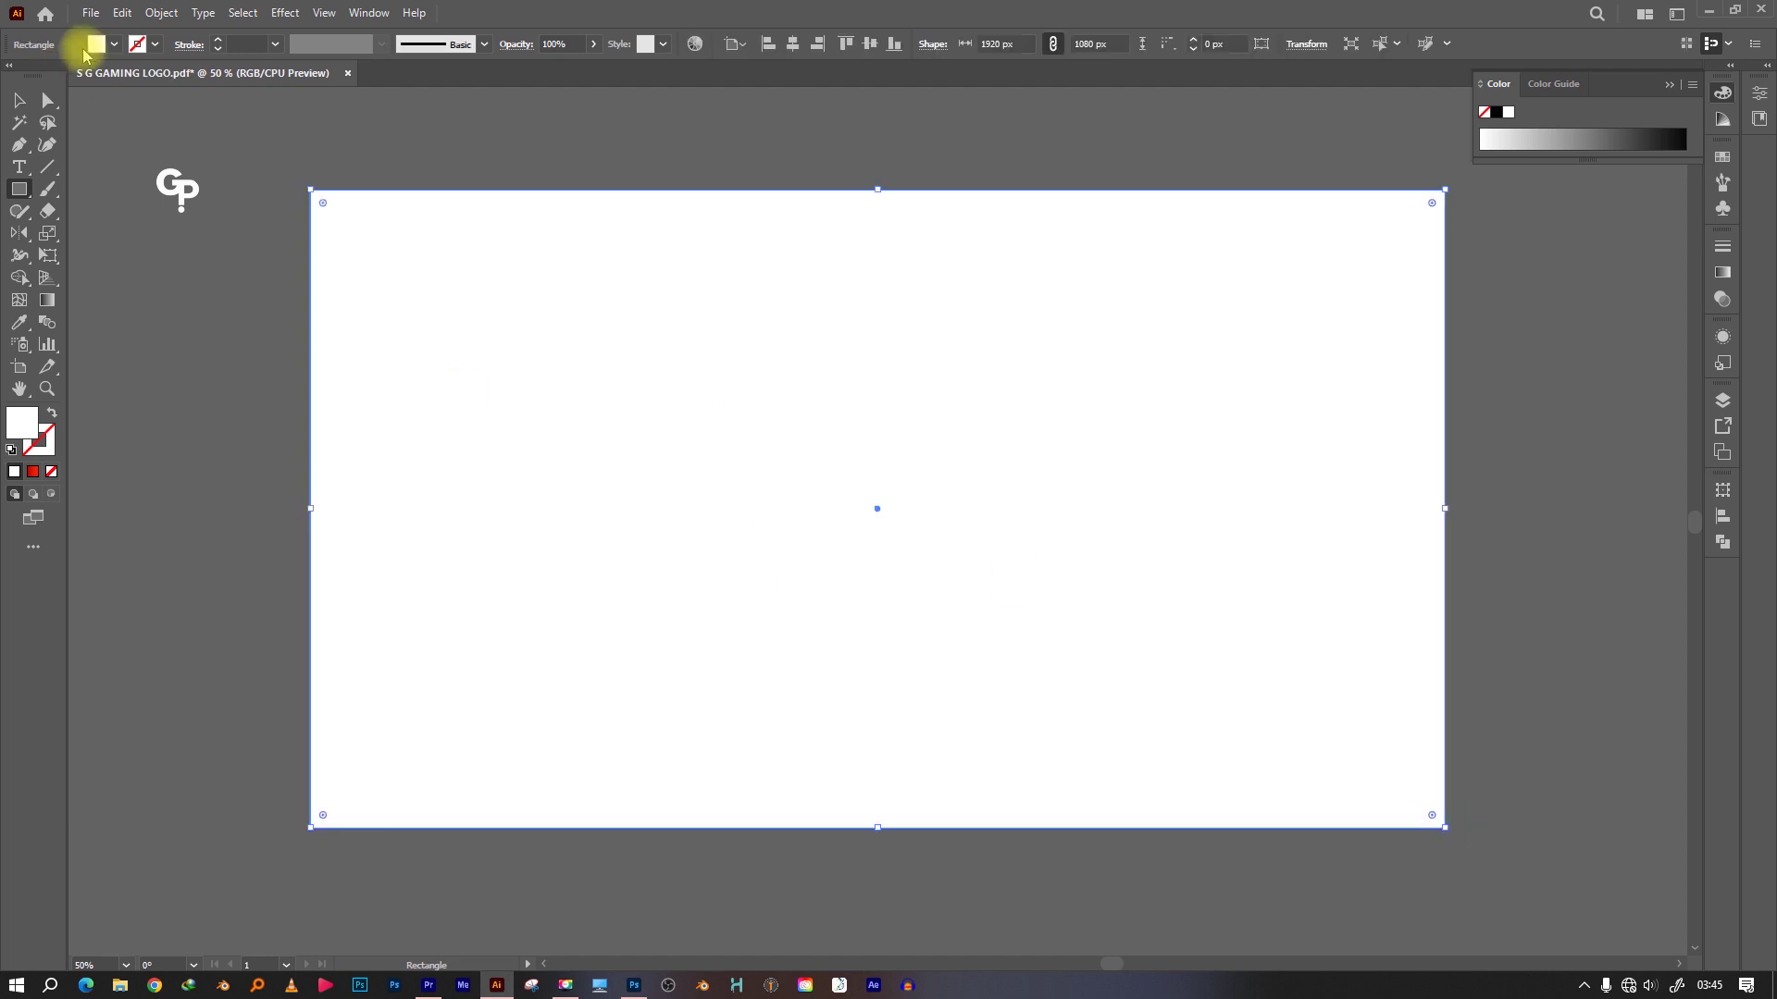
click(48, 88)
right_click(757, 821)
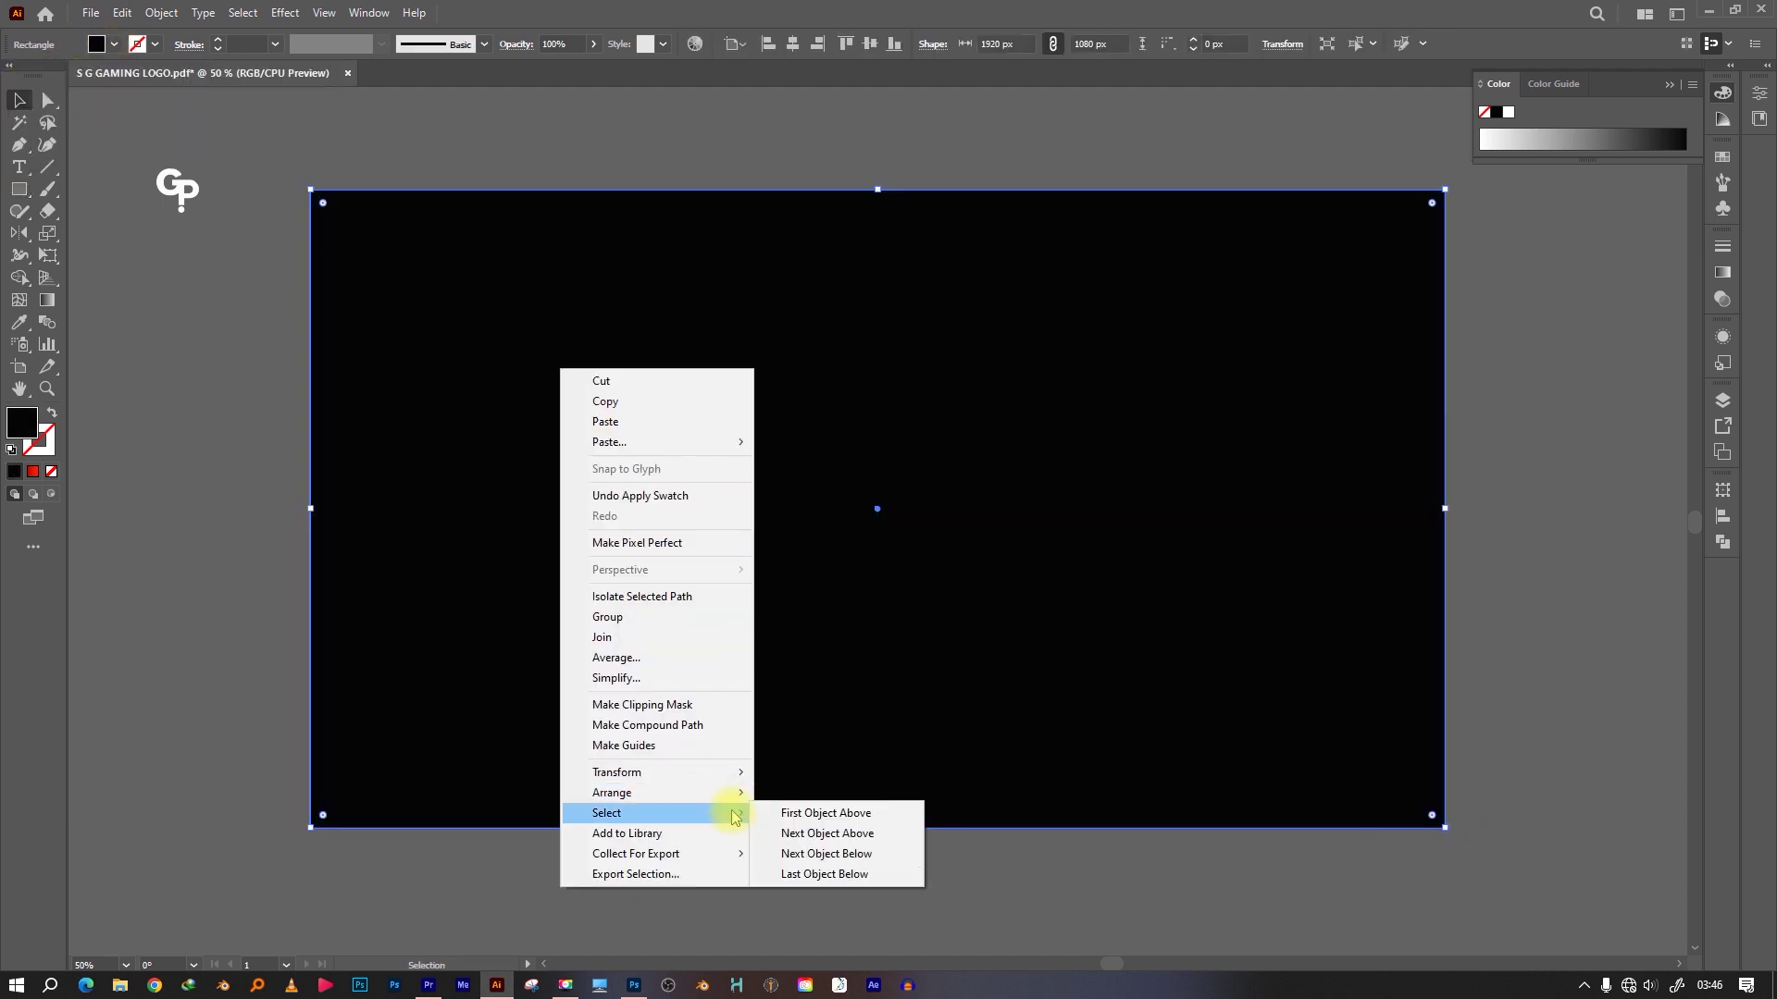
click(815, 853)
key(BackSpace)
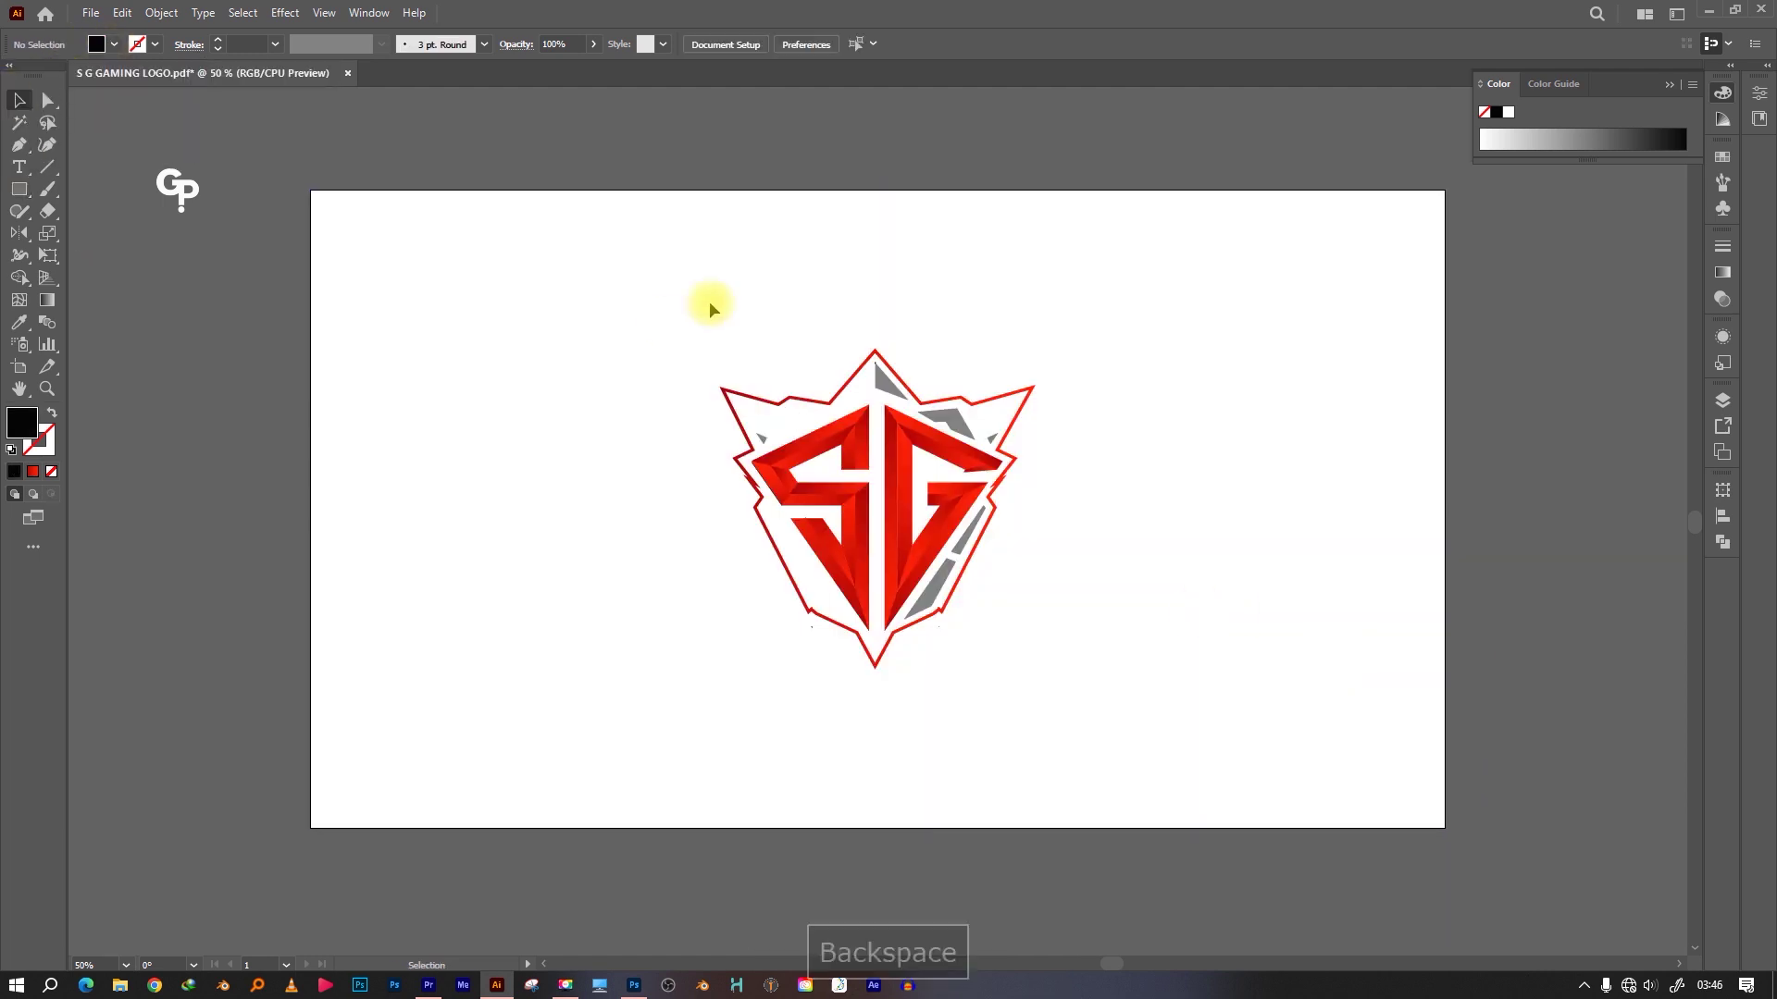
Set the title text fill back to black
click(786, 278)
click(114, 44)
click(696, 384)
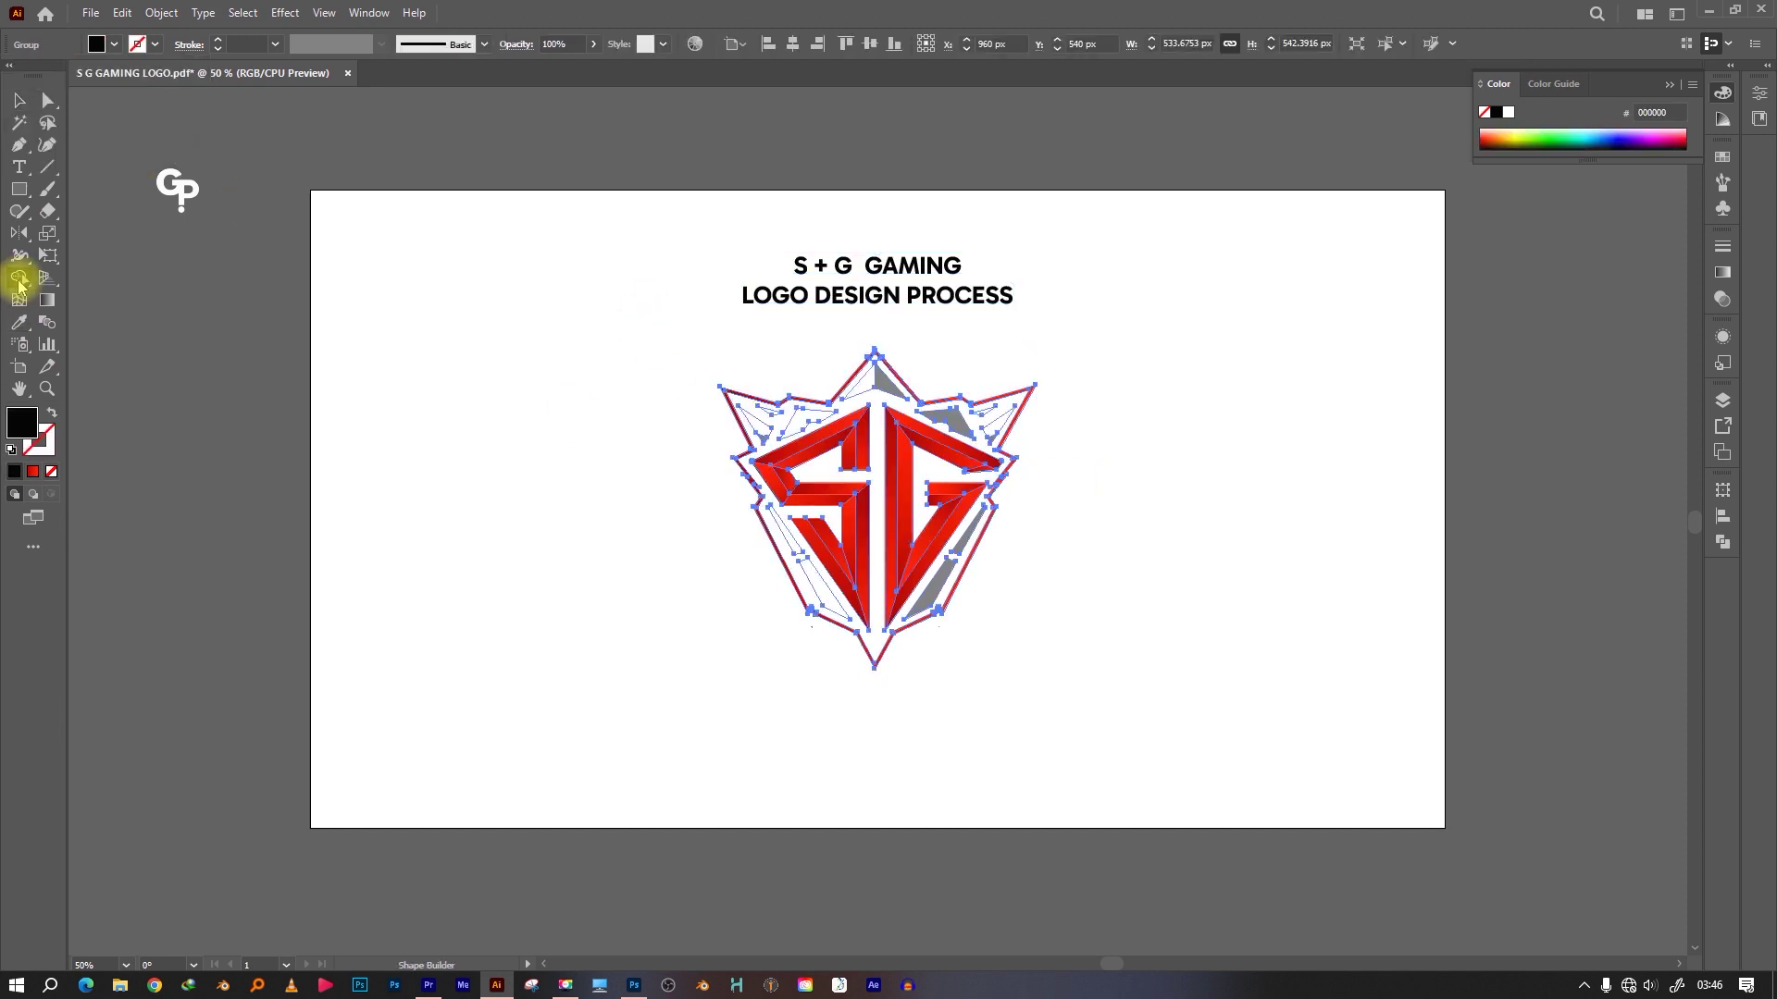
Fill the shield's inner area black with Shape Builder and delete a leftover shape
click(14, 471)
click(1043, 612)
key(BackSpace)
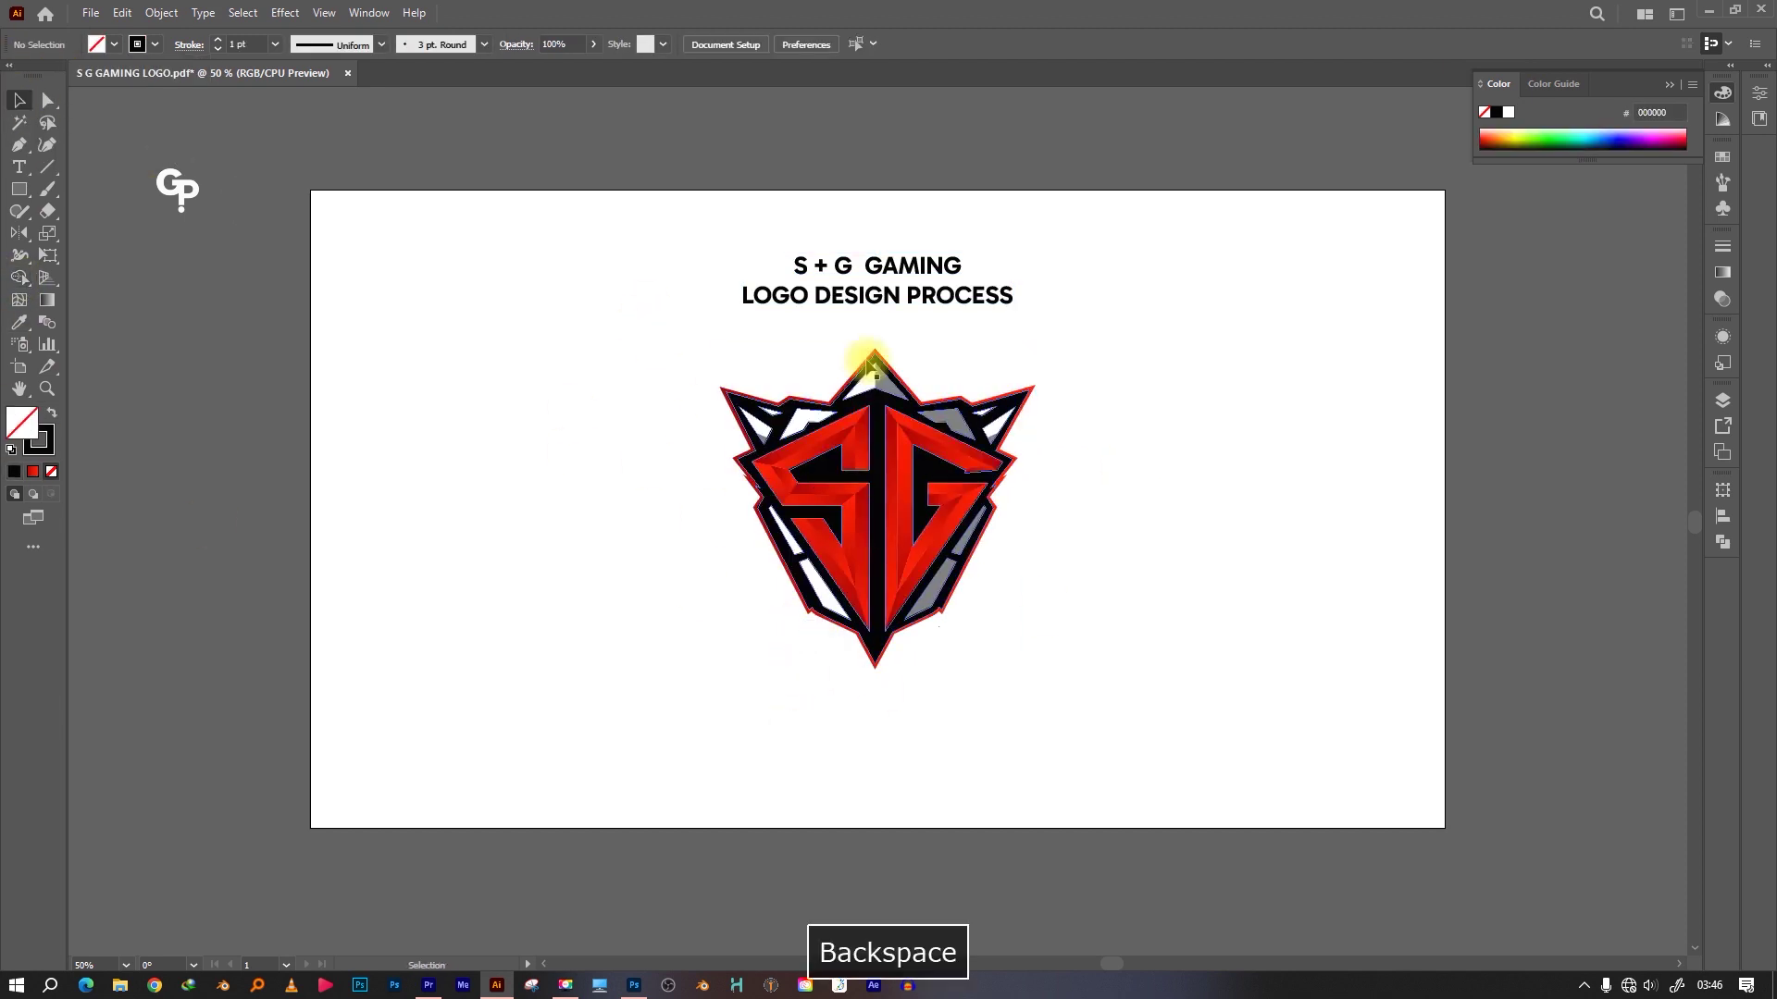
click(925, 555)
click(1025, 483)
key(ctrl+plus)
key(ctrl+plus)
key(ctrl+plus)
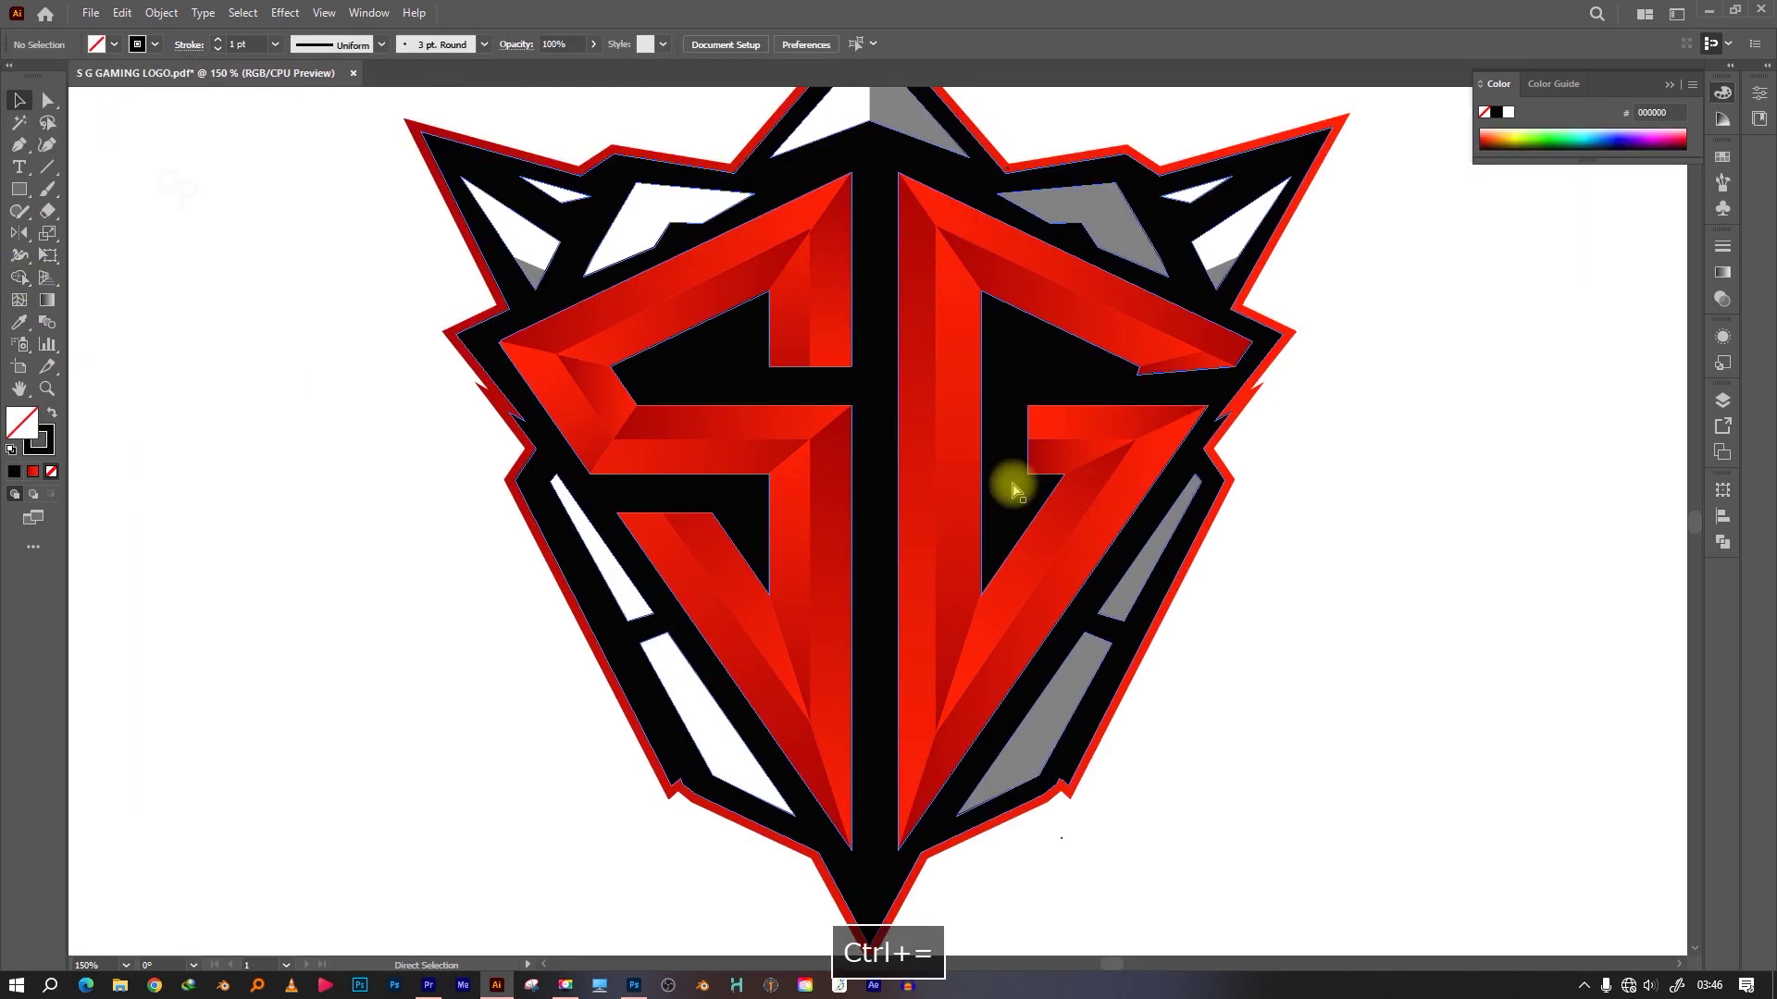
Draw and reshape a Pen path along the logo's left edge
key(p)
click(443, 331)
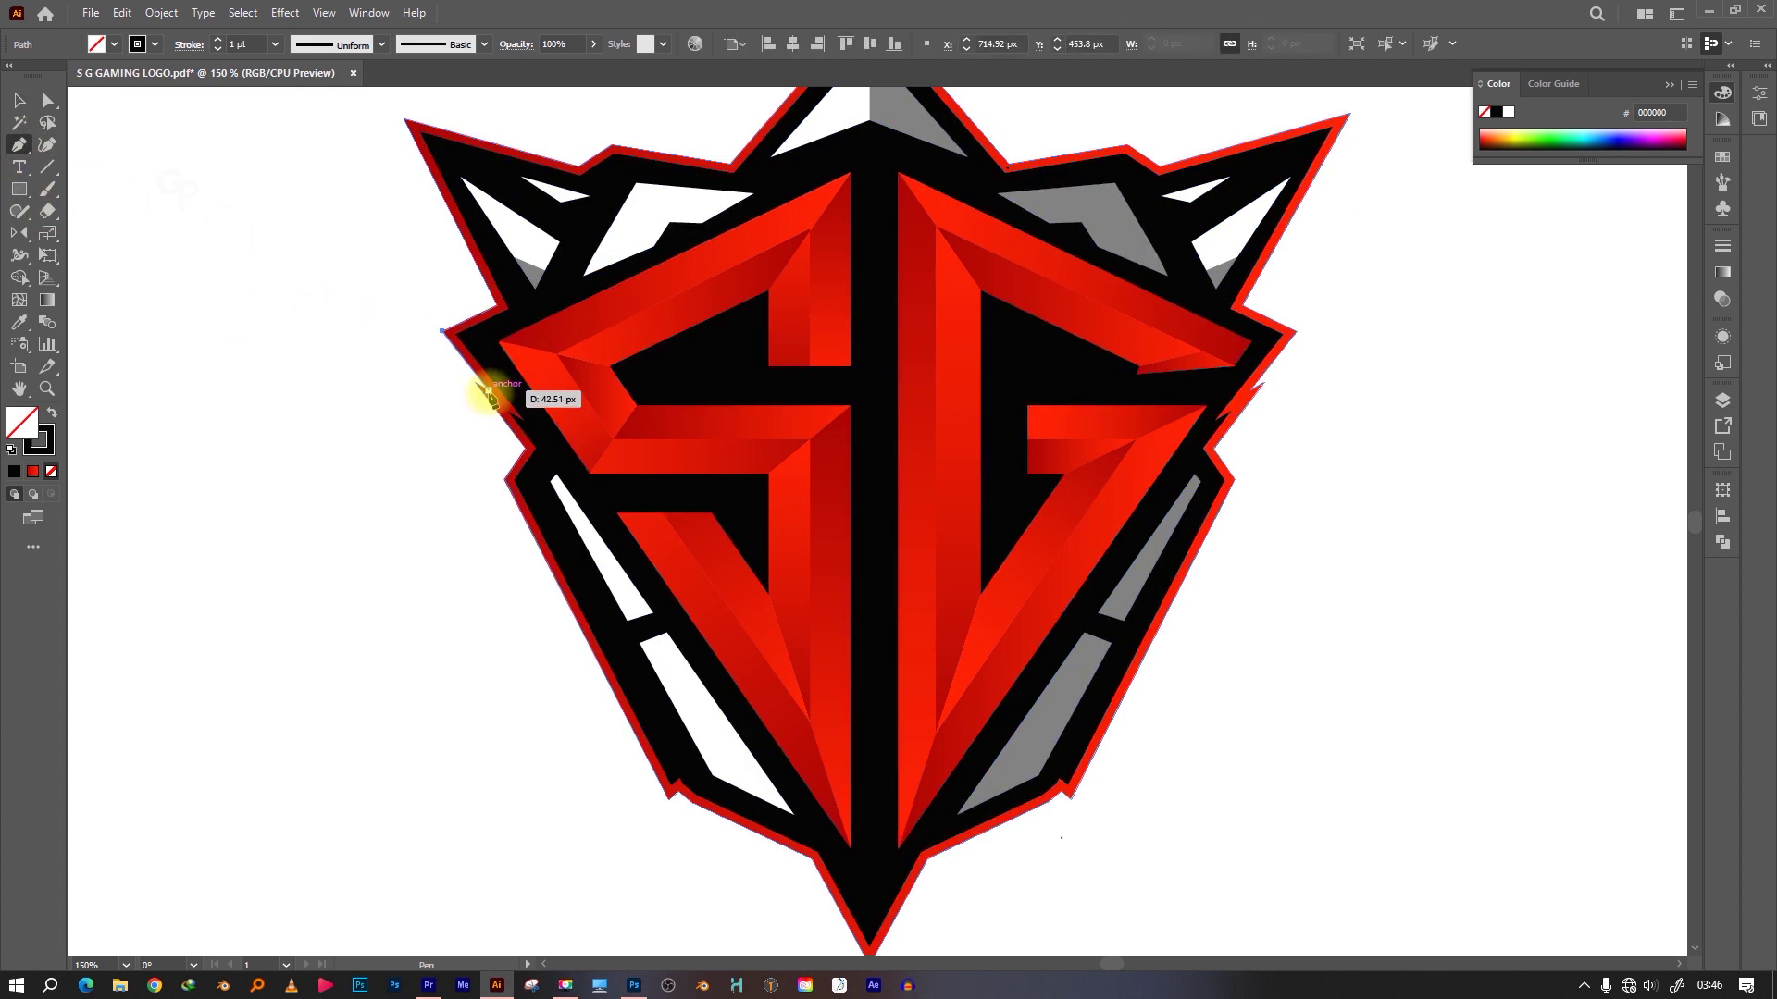
click(475, 390)
click(525, 448)
click(456, 335)
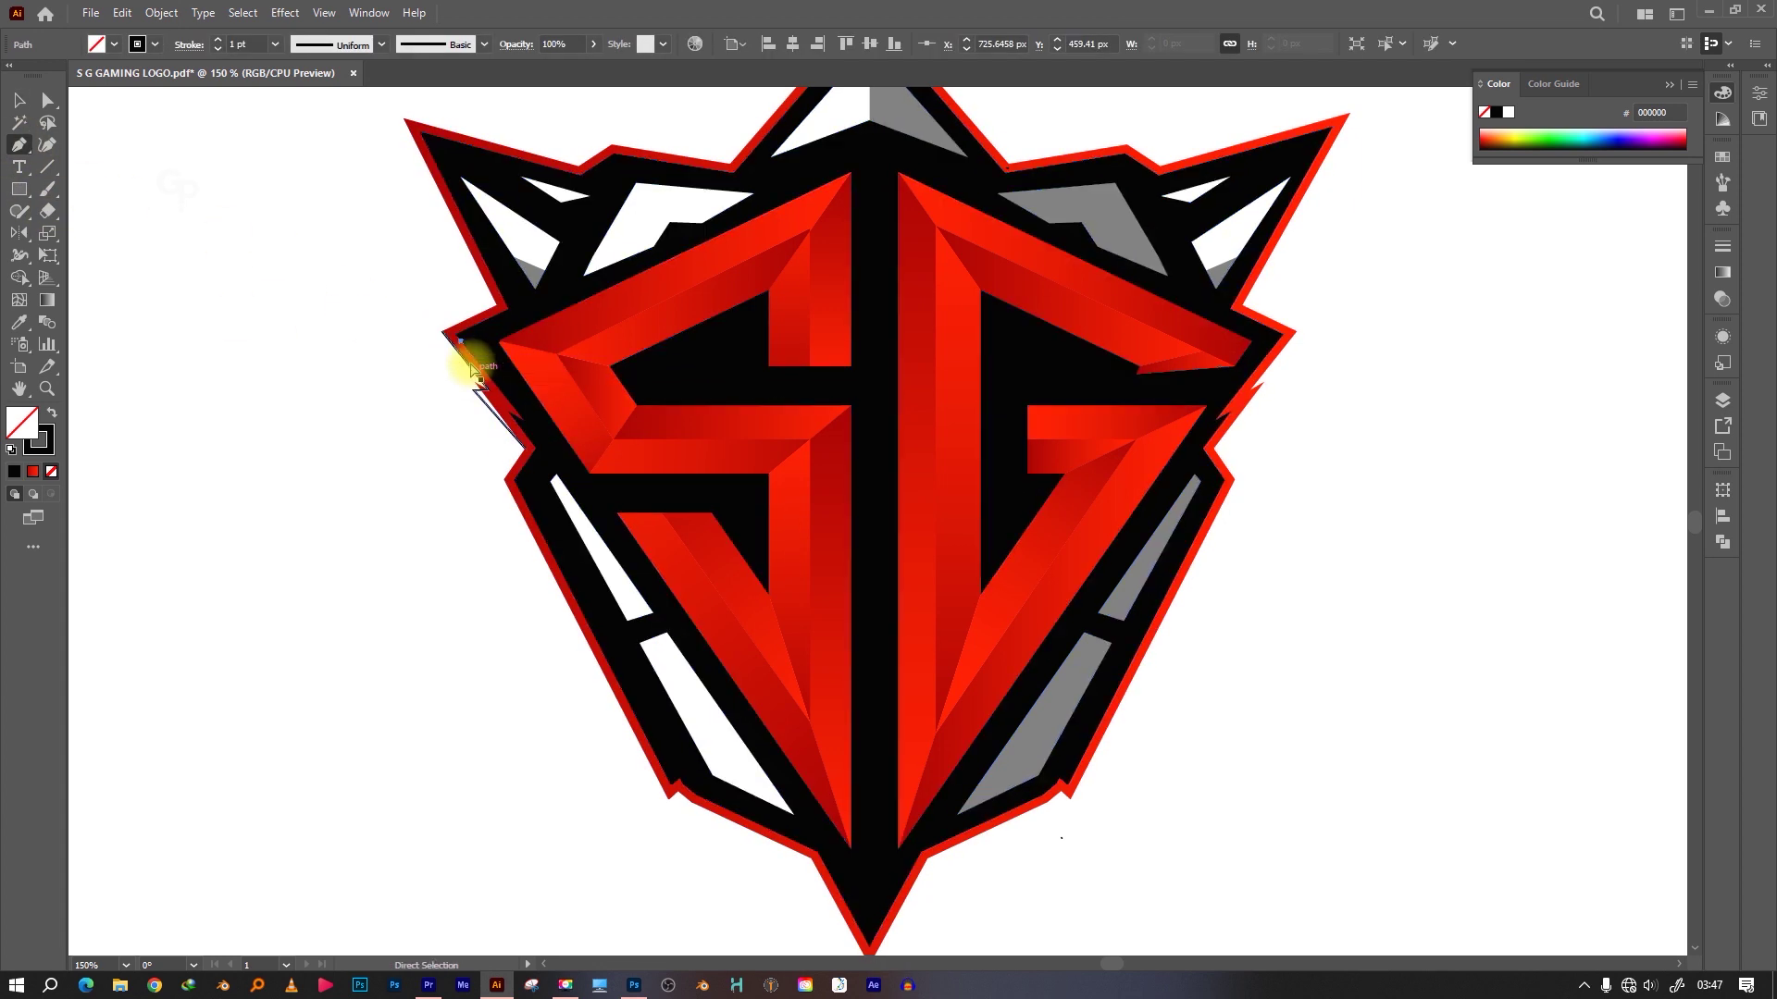
drag(518, 418, 494, 409)
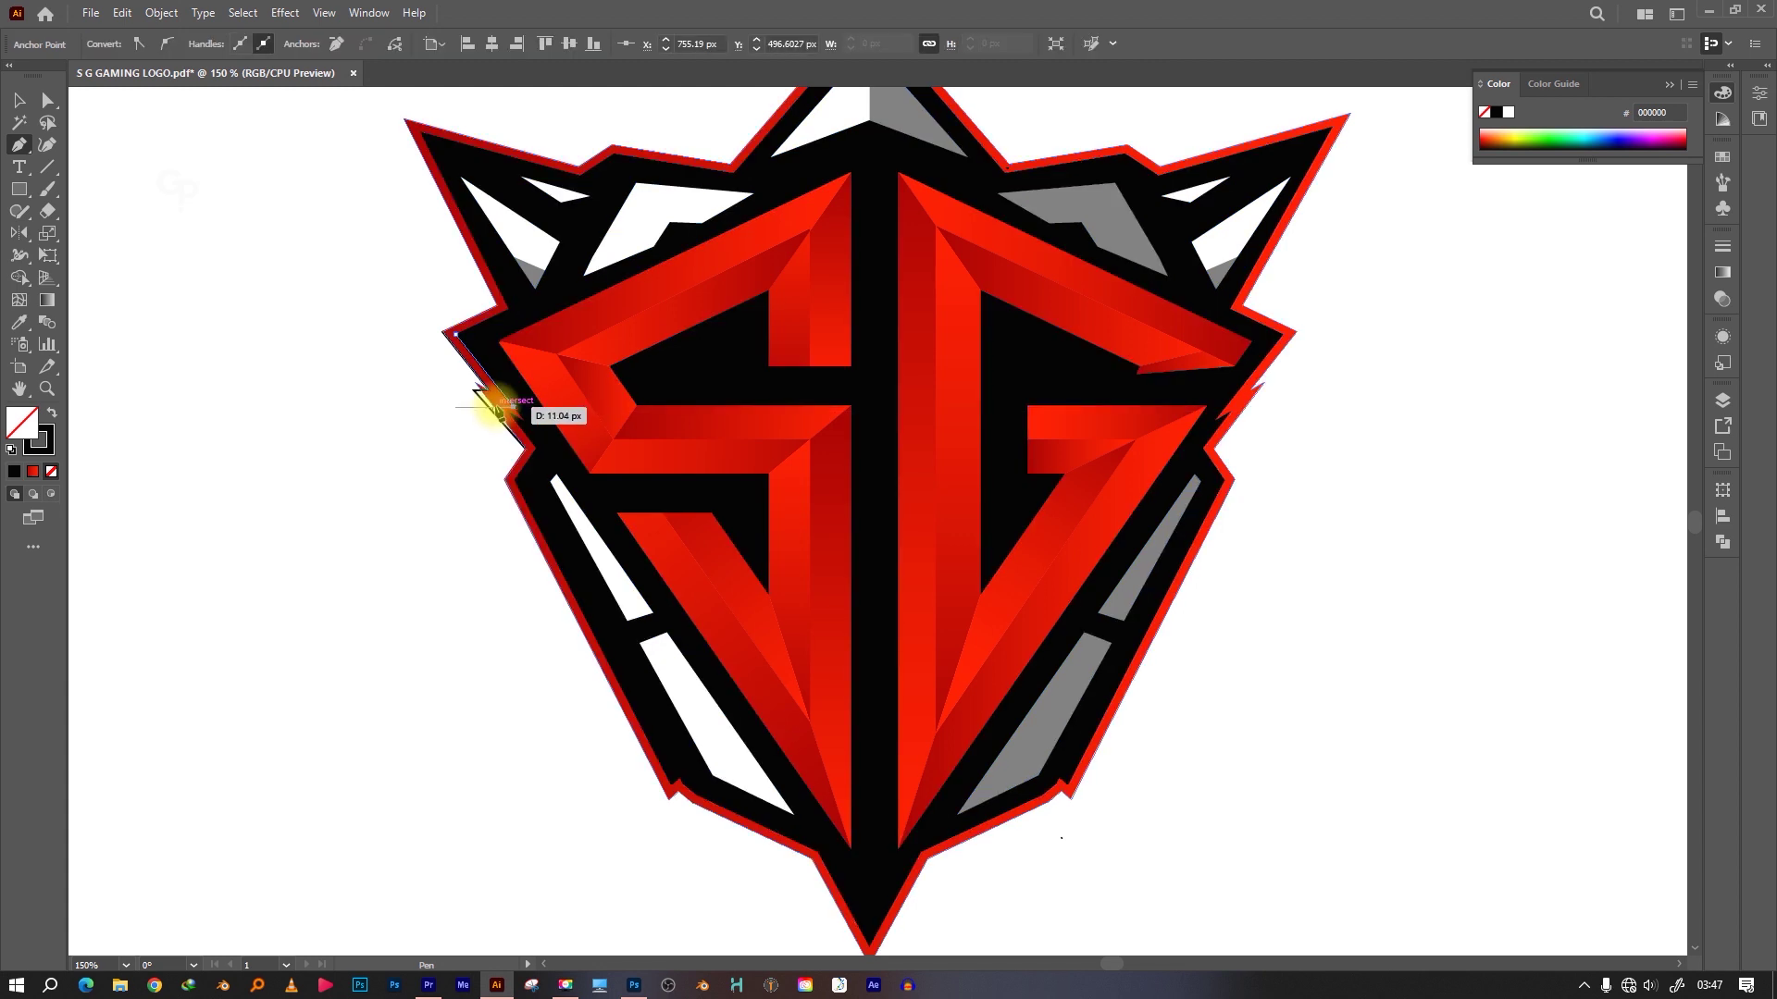
Undo the edge path, fit the artboard in view, and save the file
key(ctrl+z)
key(ctrl+z)
key(ctrl+0)
key(ctrl+s)
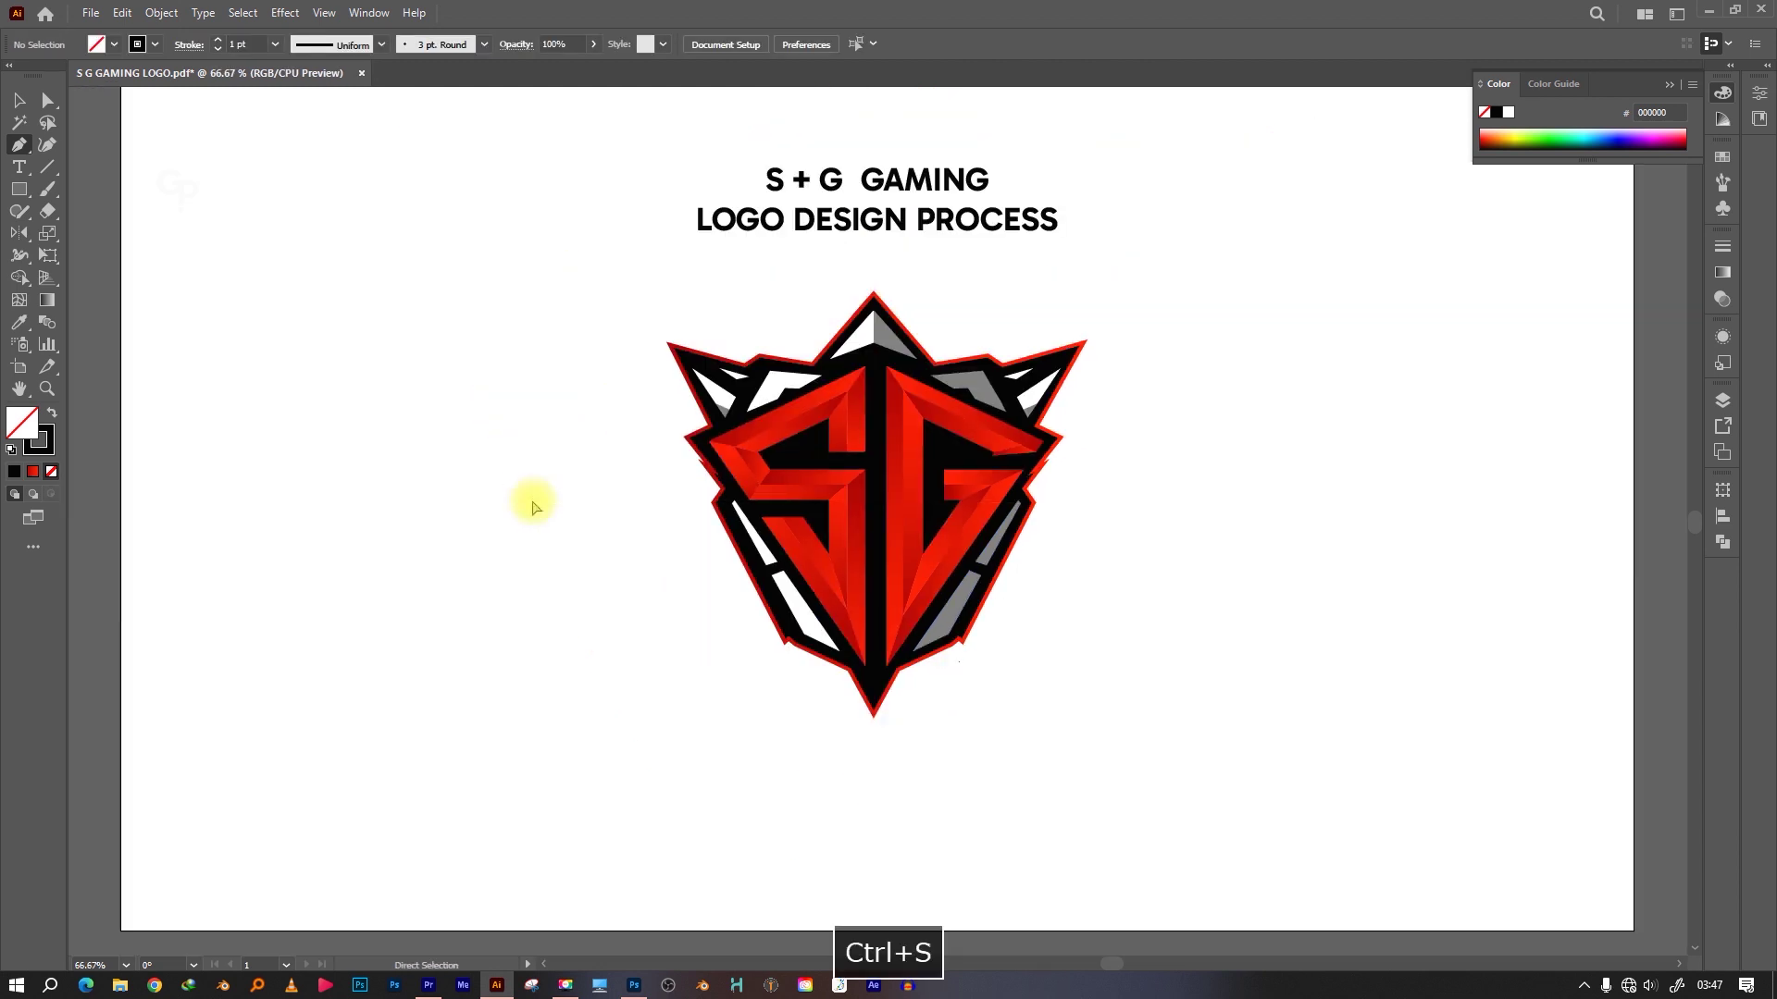
key(ctrl+minus)
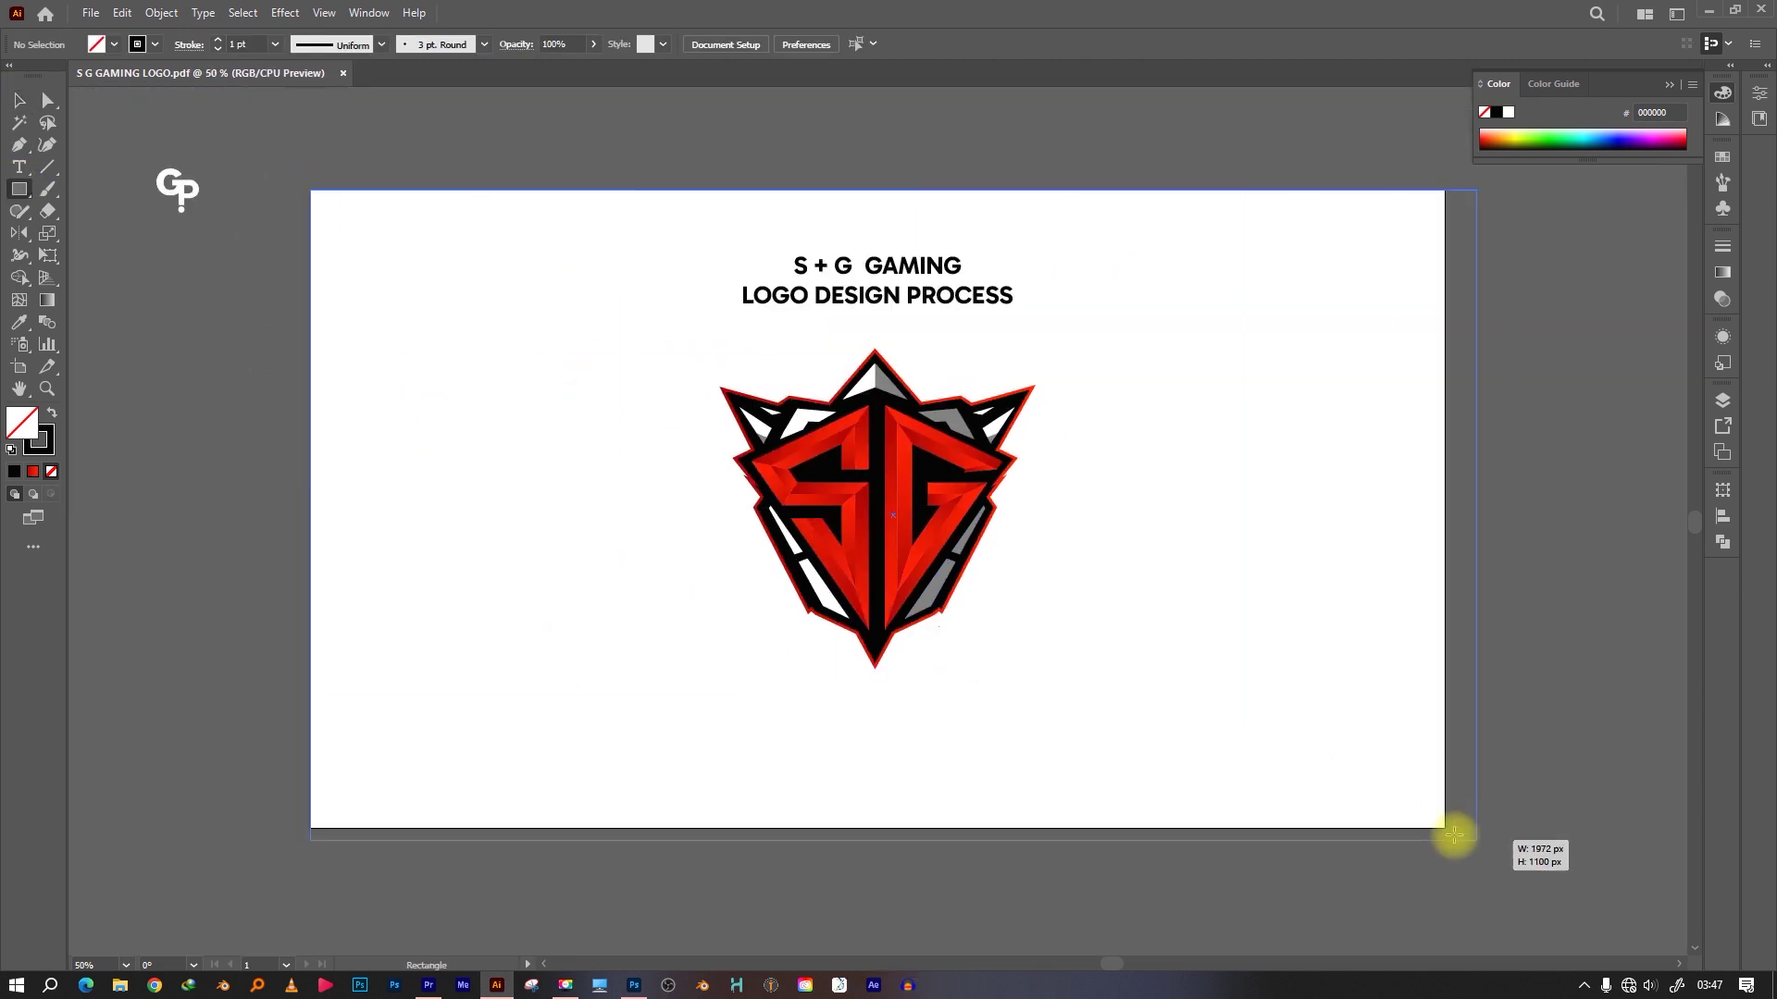
Draw an artboard-size black rectangle and send it behind the logo
drag(306, 190, 1444, 827)
key(shift+x)
key(v)
right_click(900, 395)
click(1196, 878)
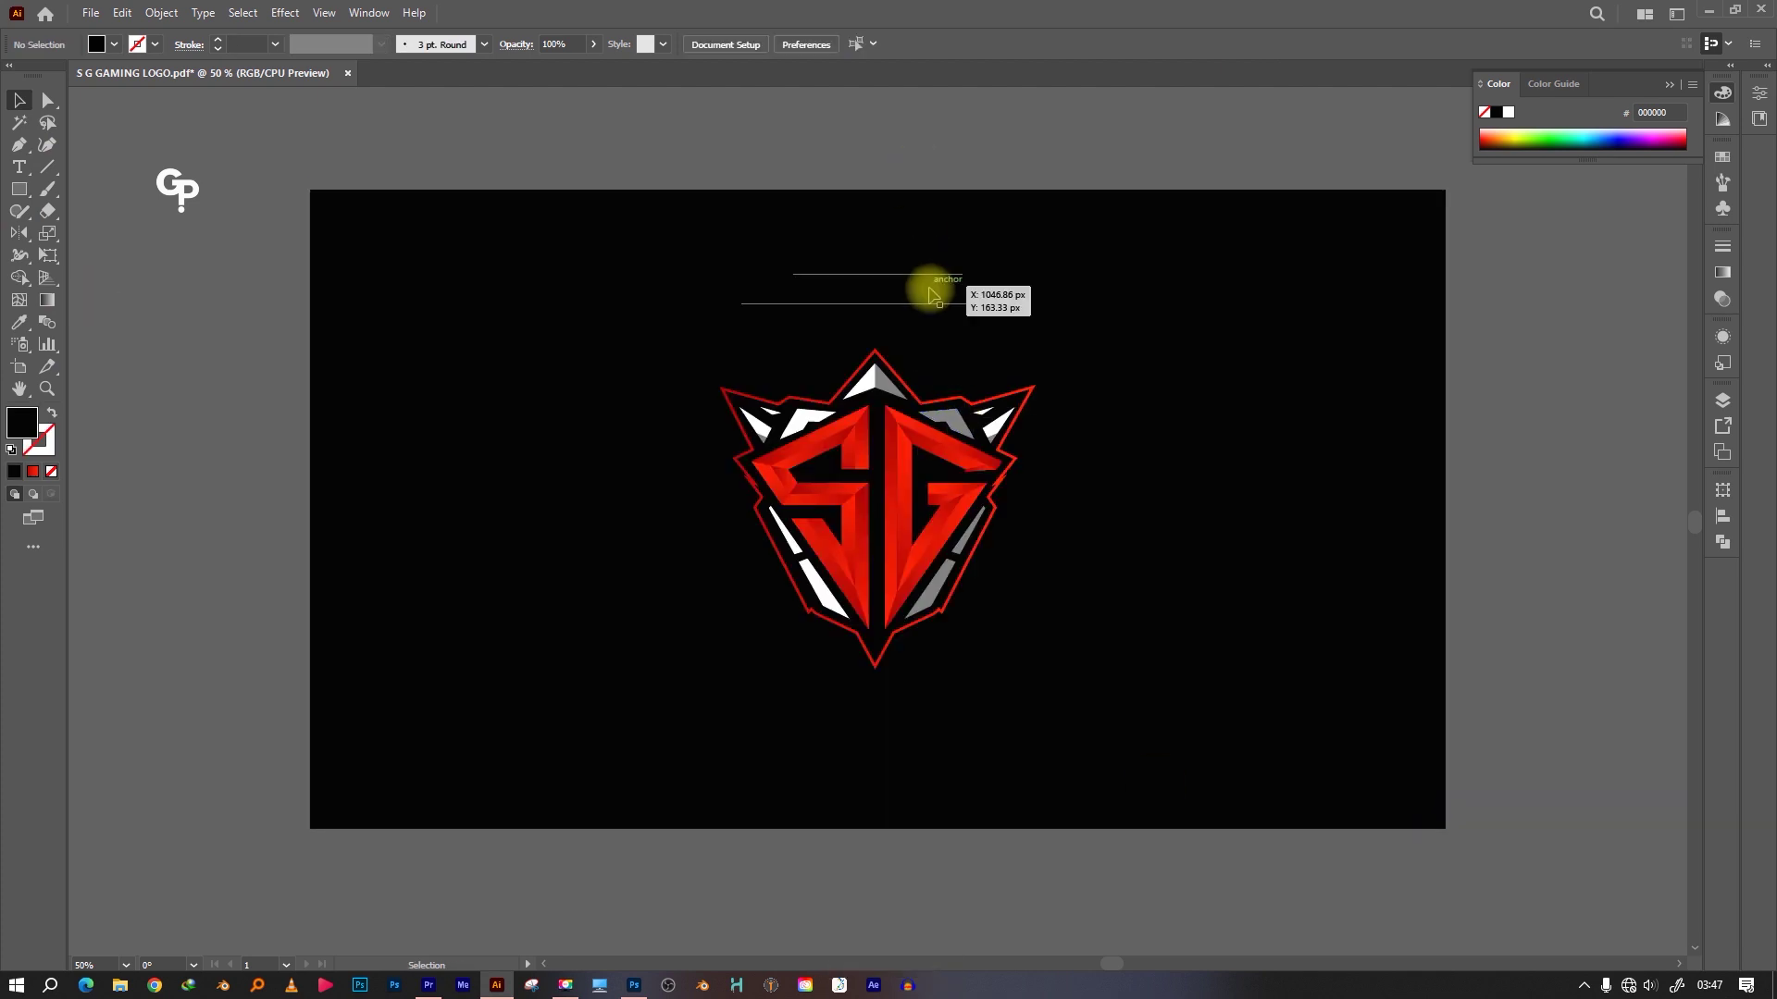
Make the title text white and lock the black background with Ctrl+2
drag(731, 246, 928, 285)
click(97, 44)
click(28, 65)
click(698, 182)
click(972, 592)
key(ctrl+2)
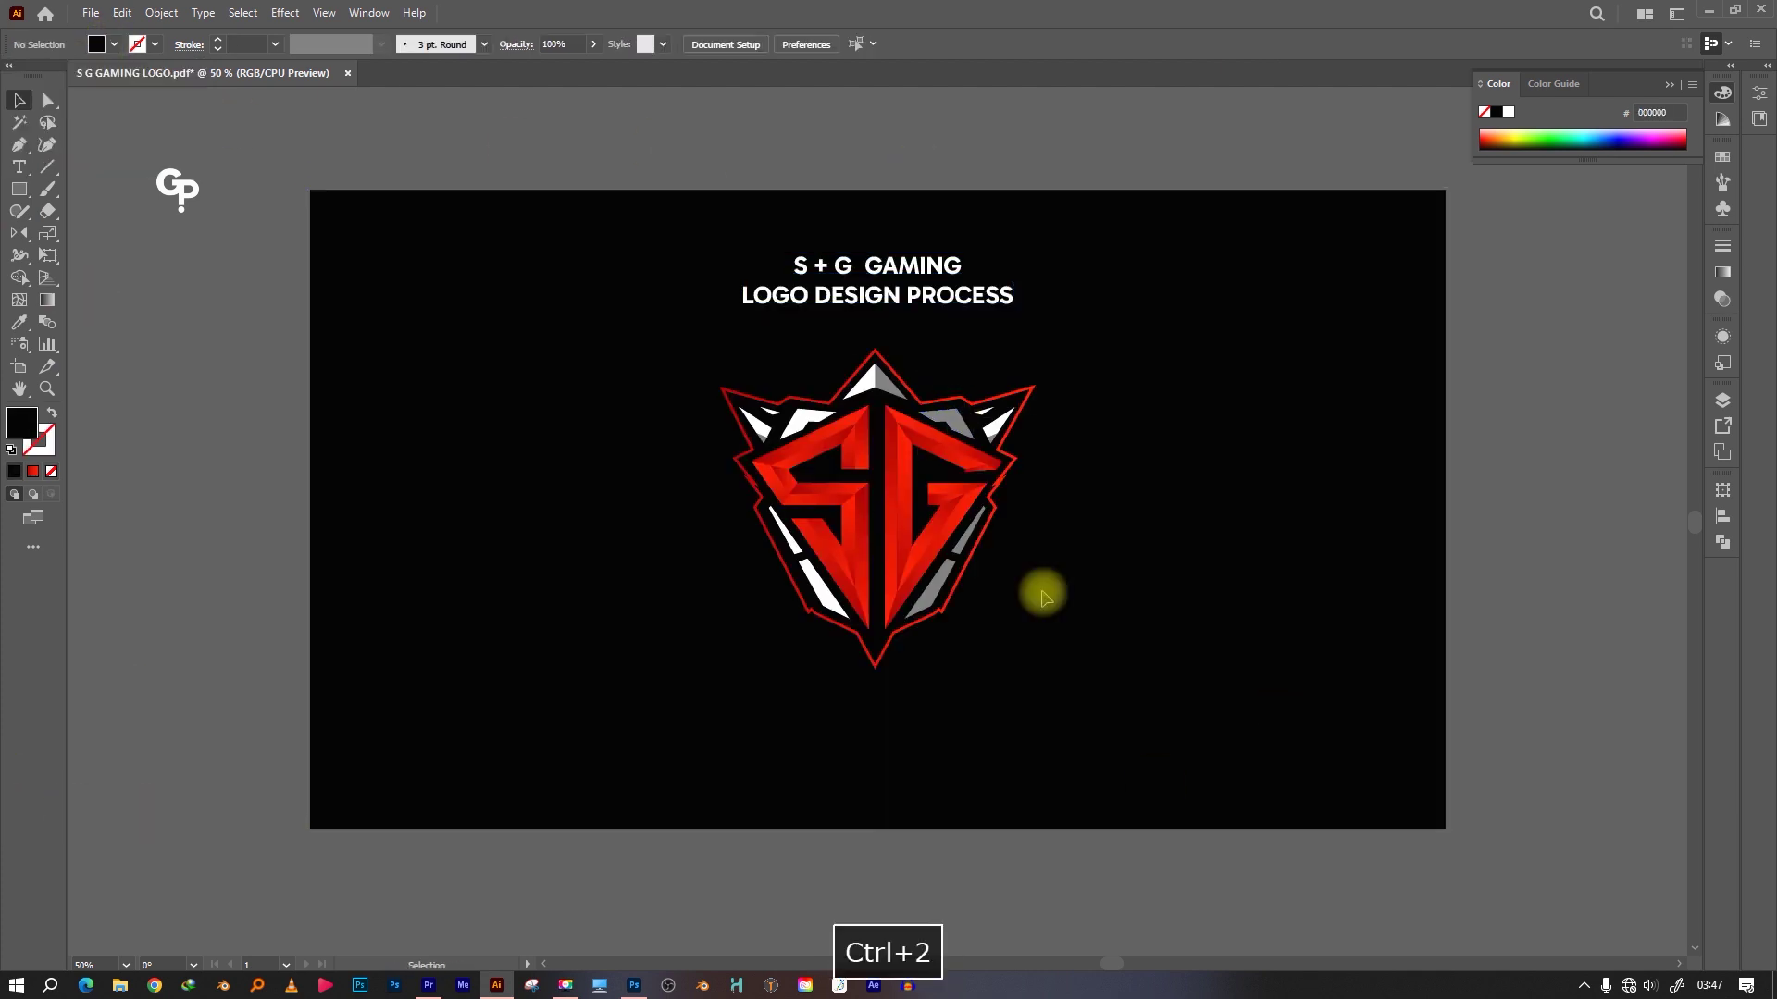
Enlarge the SG logo and centre it on the artboard
mouse_move(703, 333)
mouse_down()
mouse_move(1031, 666)
mouse_move(1115, 784)
mouse_up()
click(870, 44)
click(1203, 278)
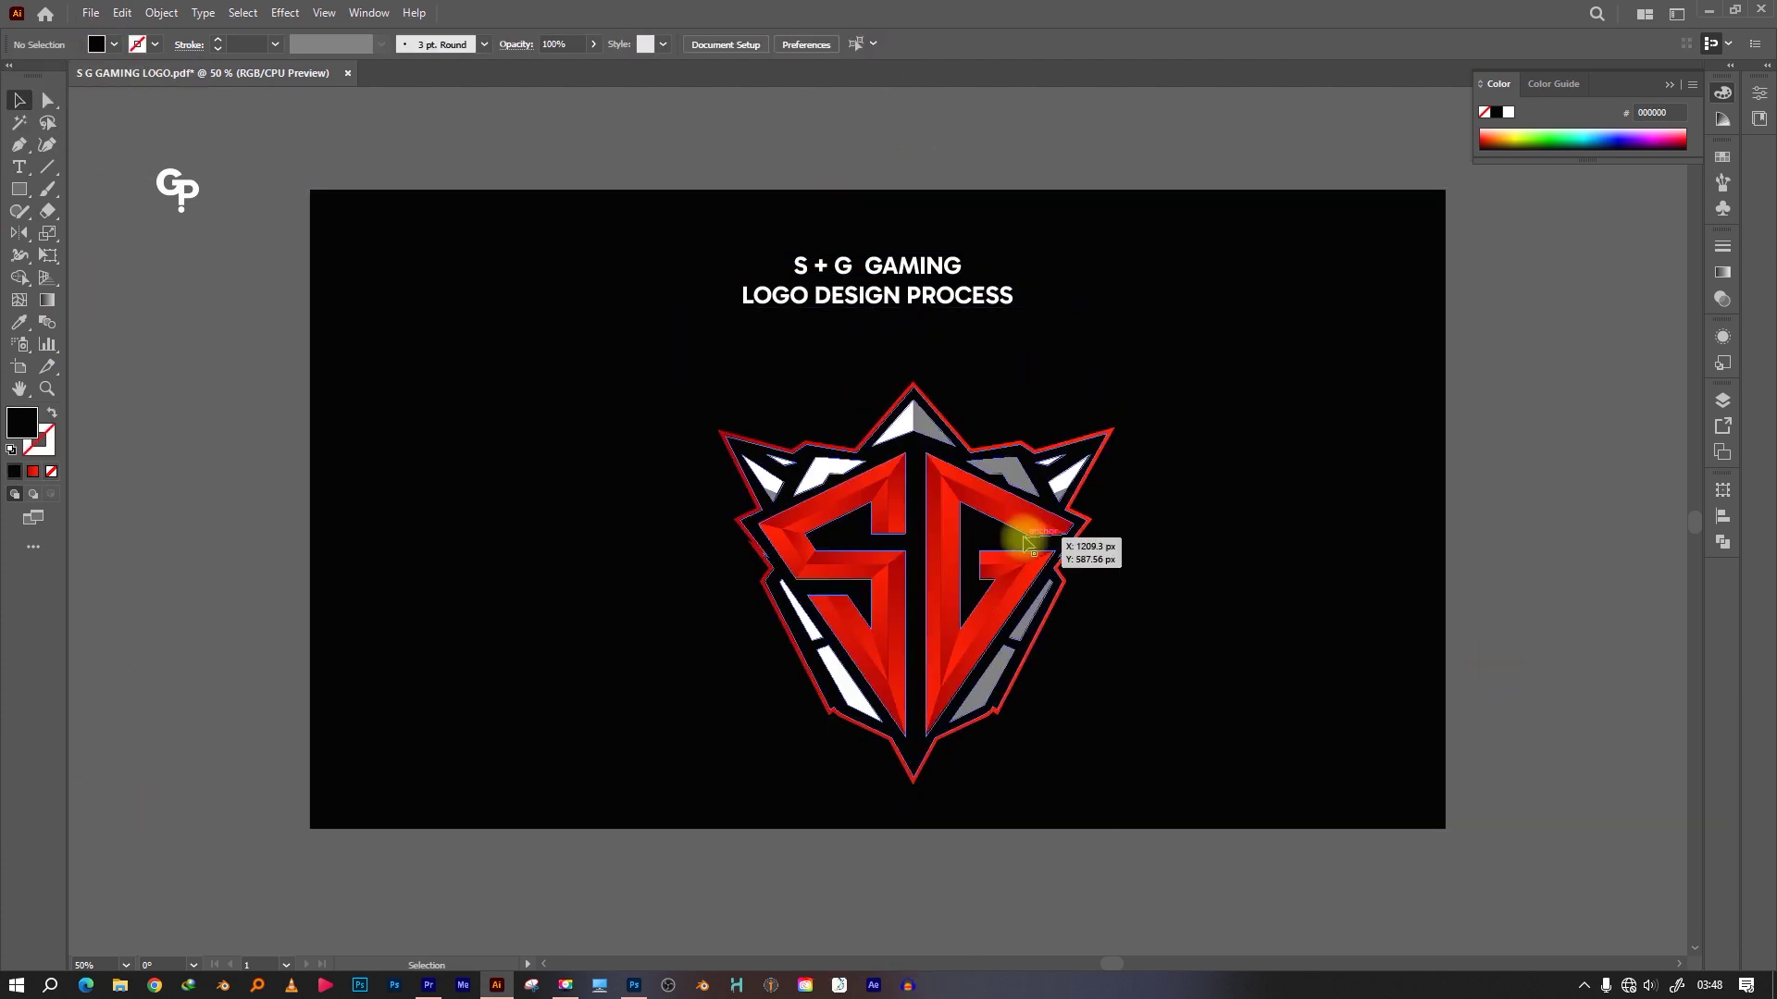
drag(1011, 535, 904, 504)
click(1163, 868)
click(877, 278)
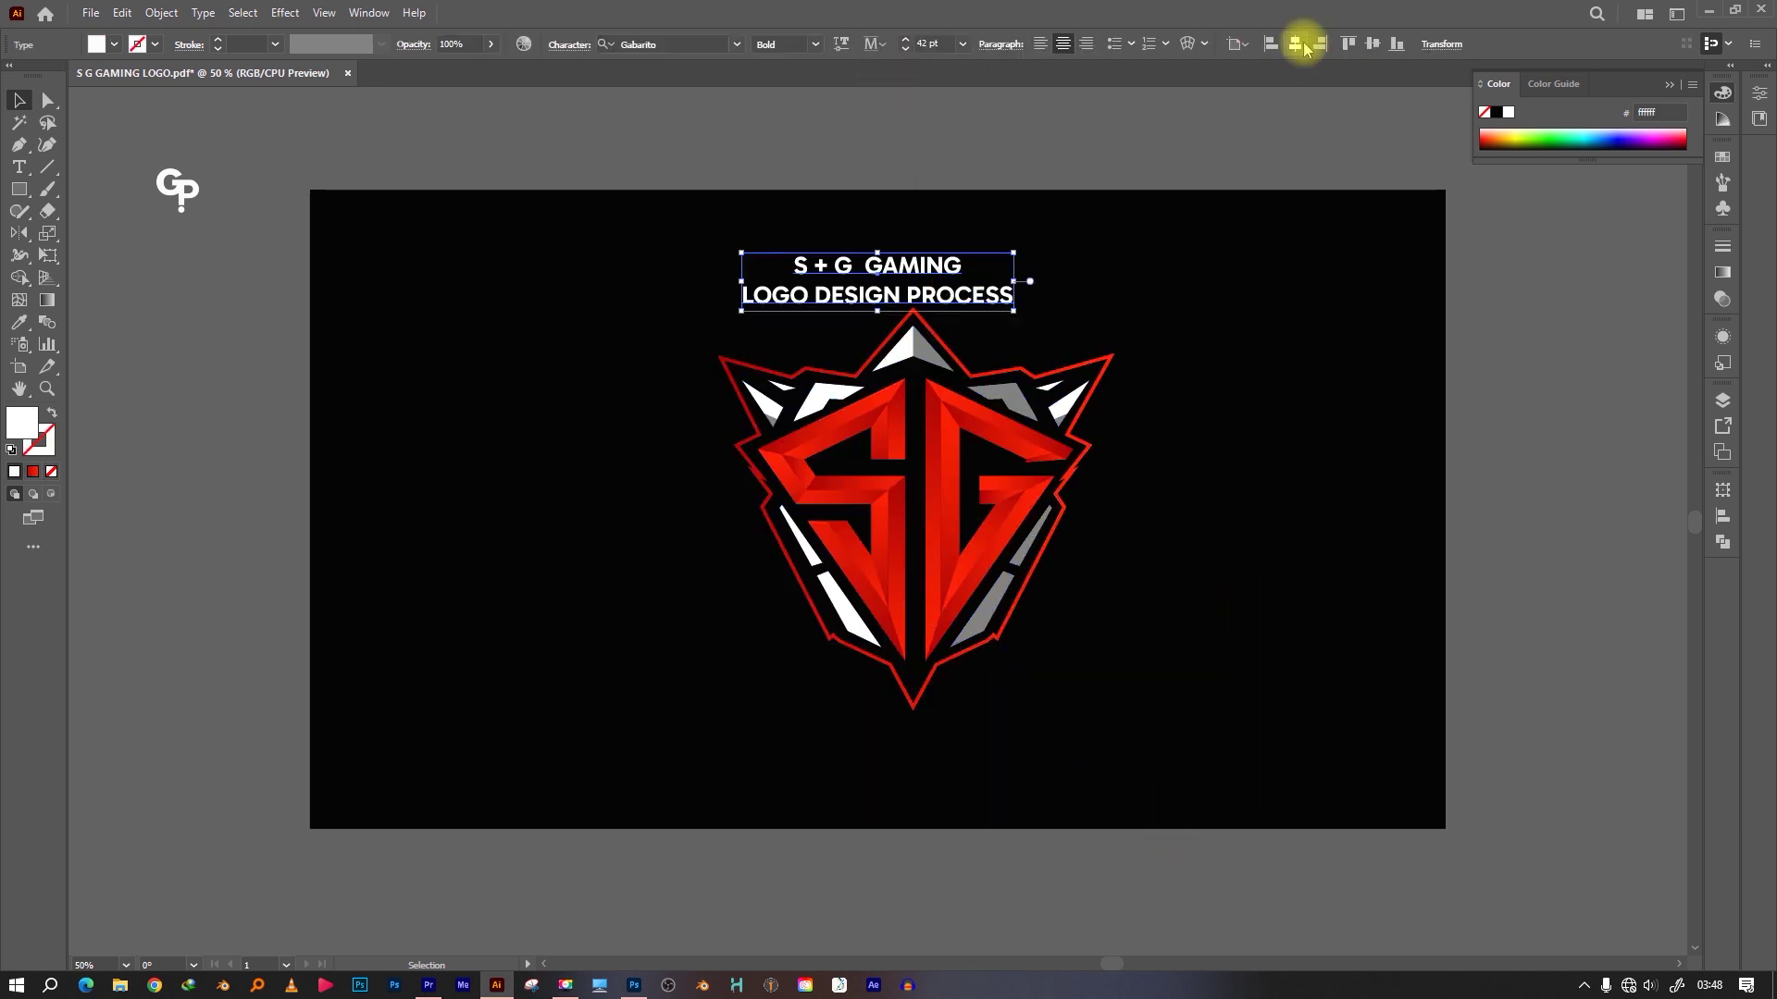
key(ctrl+z)
click(829, 44)
Nudge the title text upward and zoom in to inspect the artwork
click(978, 307)
key(shift+Up)
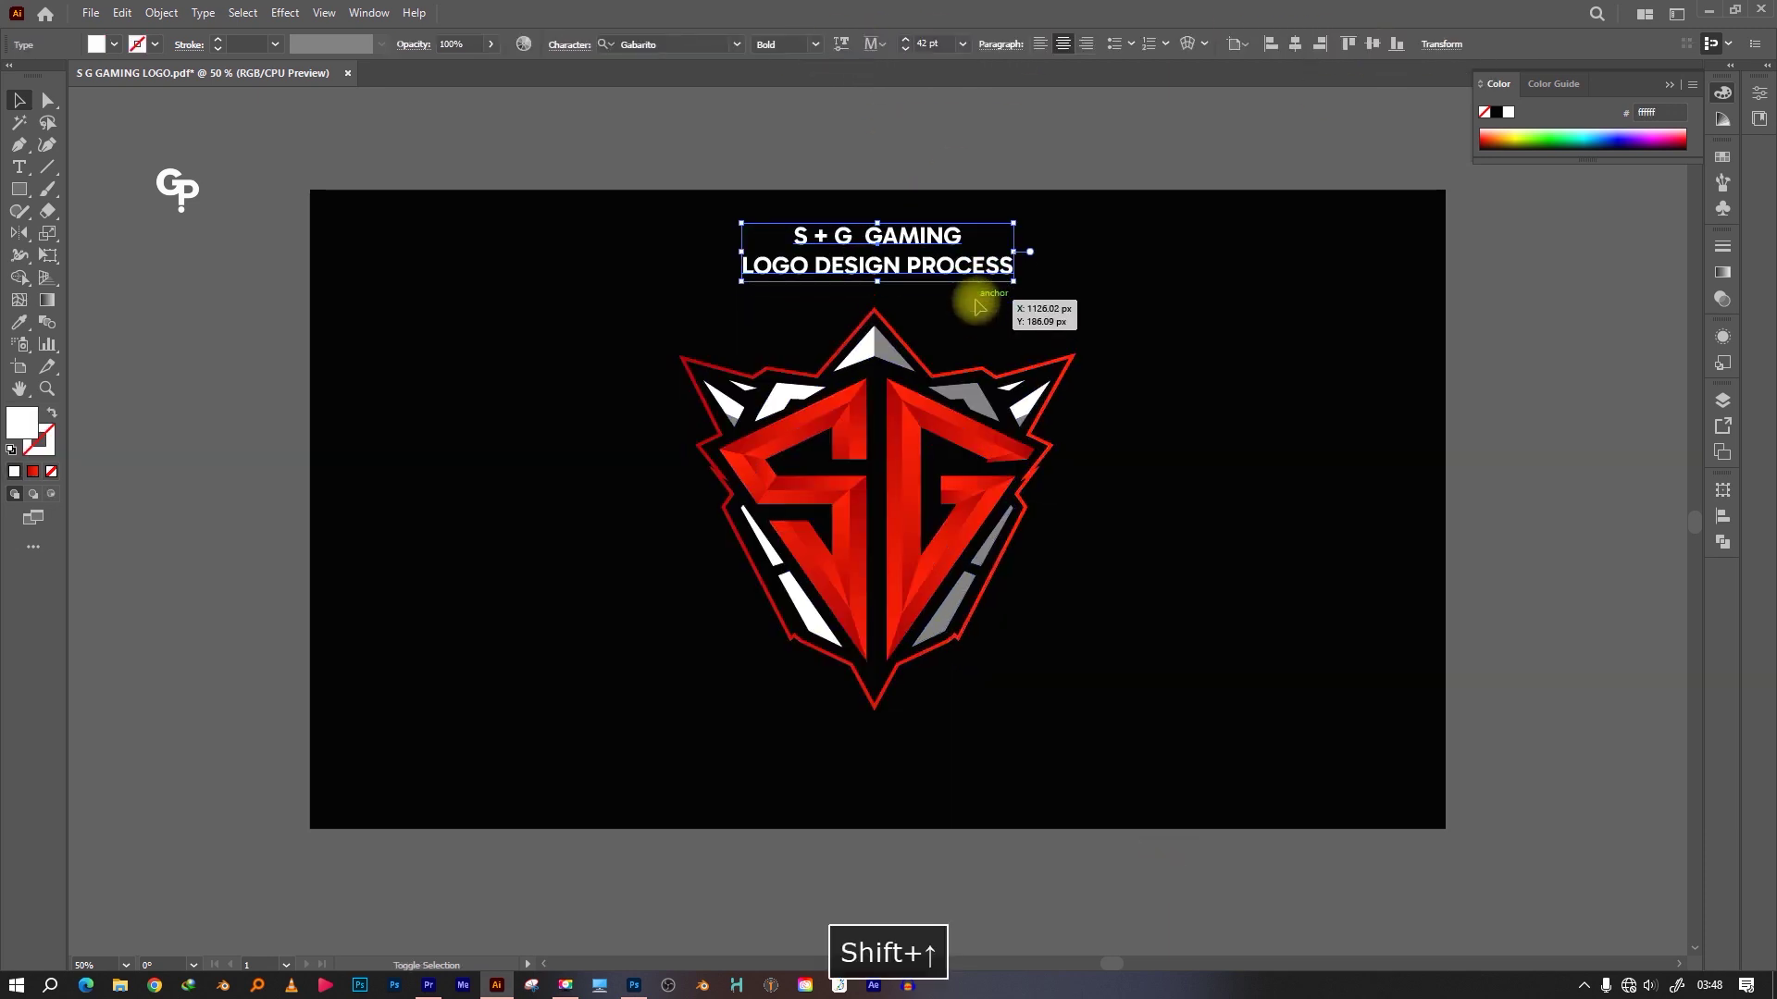
click(1138, 139)
key(ctrl+equal)
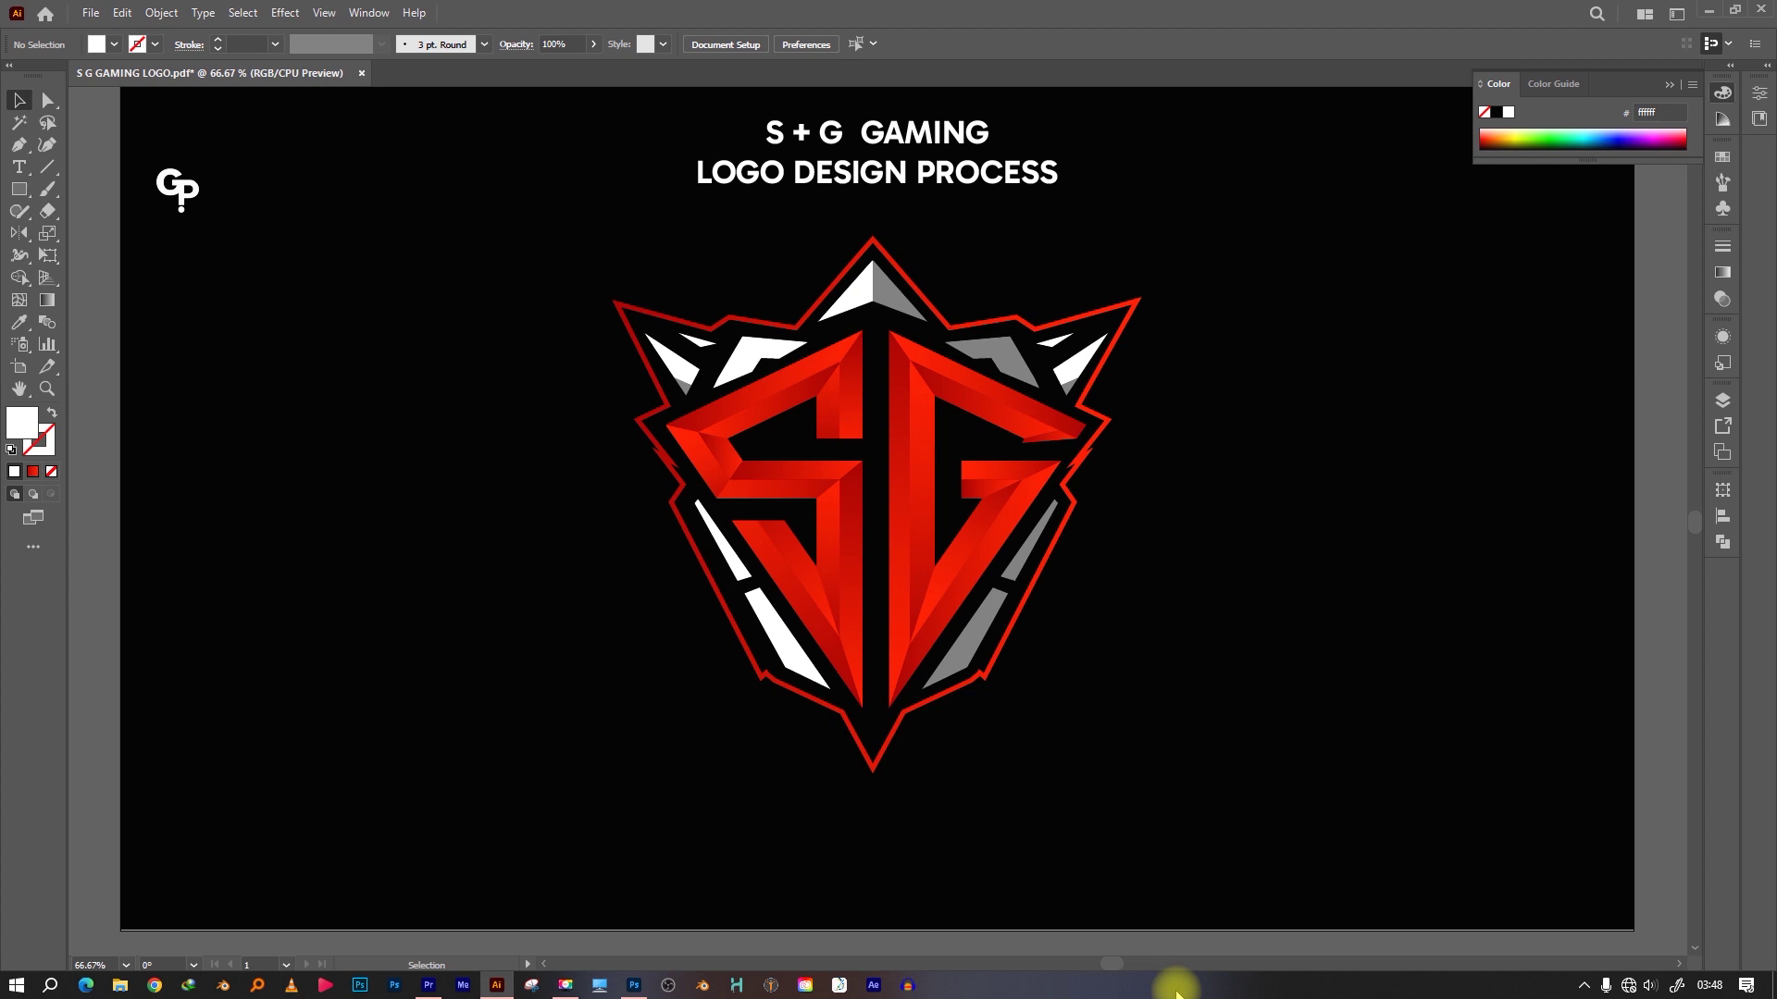
key(ctrl+equal)
scroll(1187, 991, up, 1)
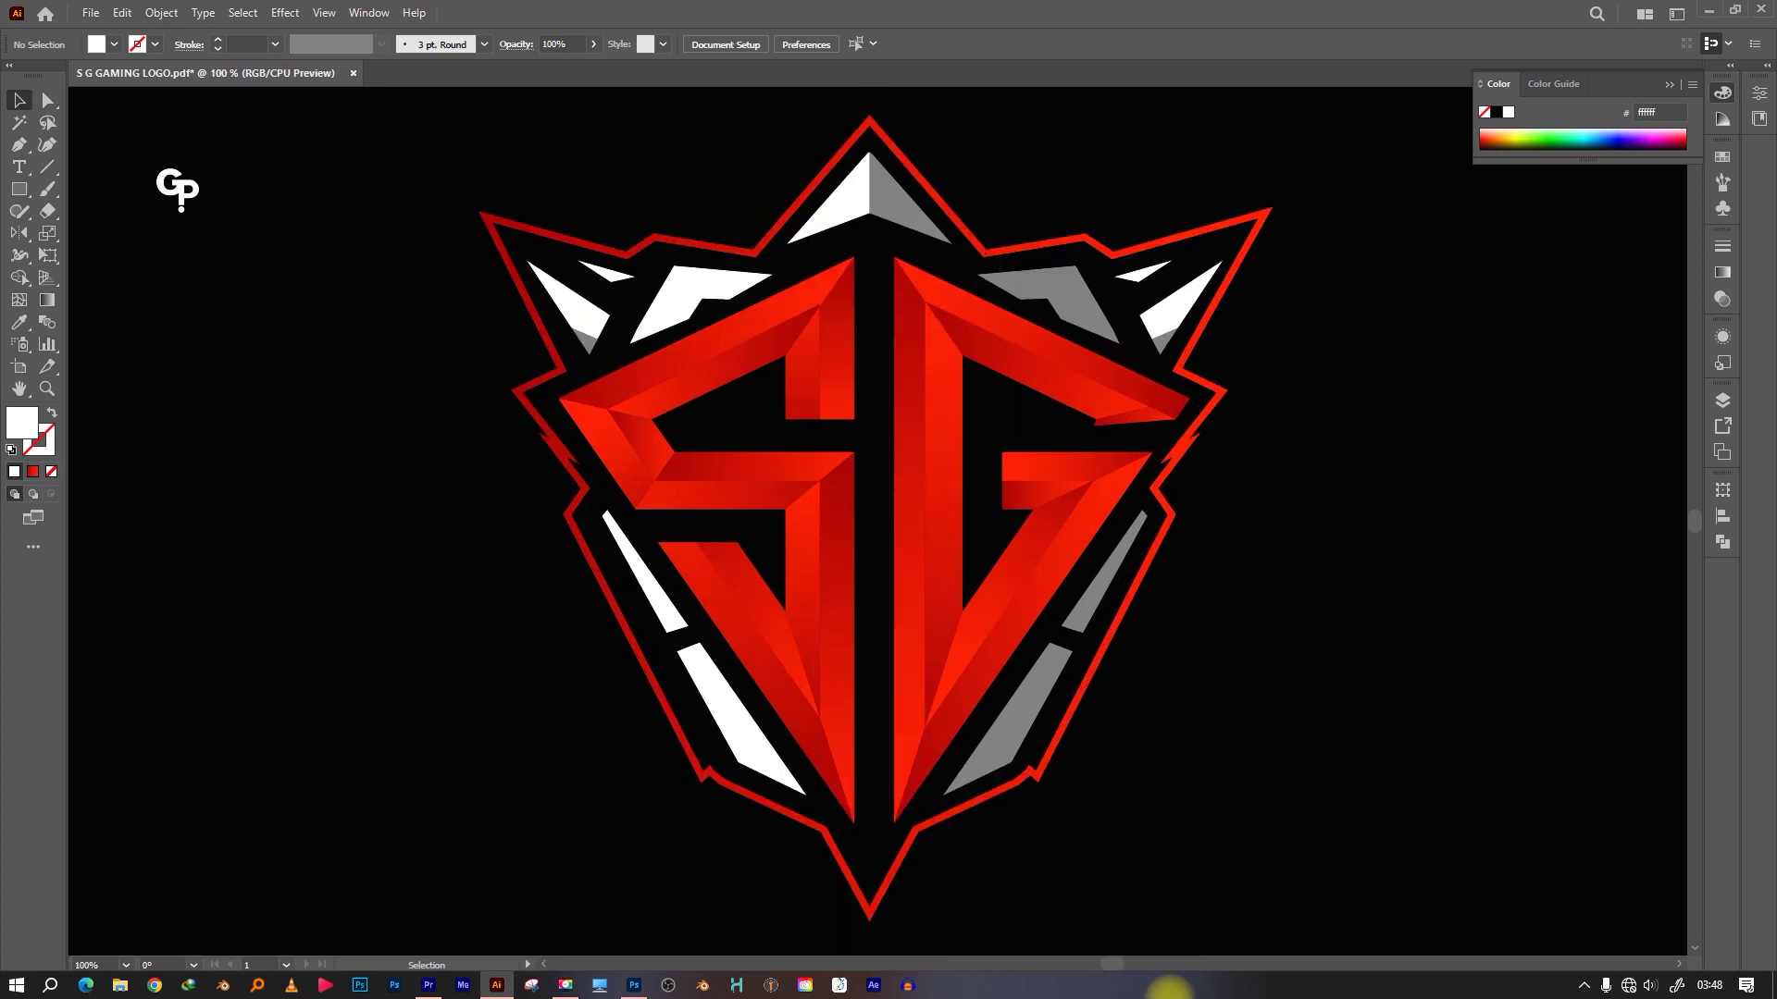
key(ctrl+minus)
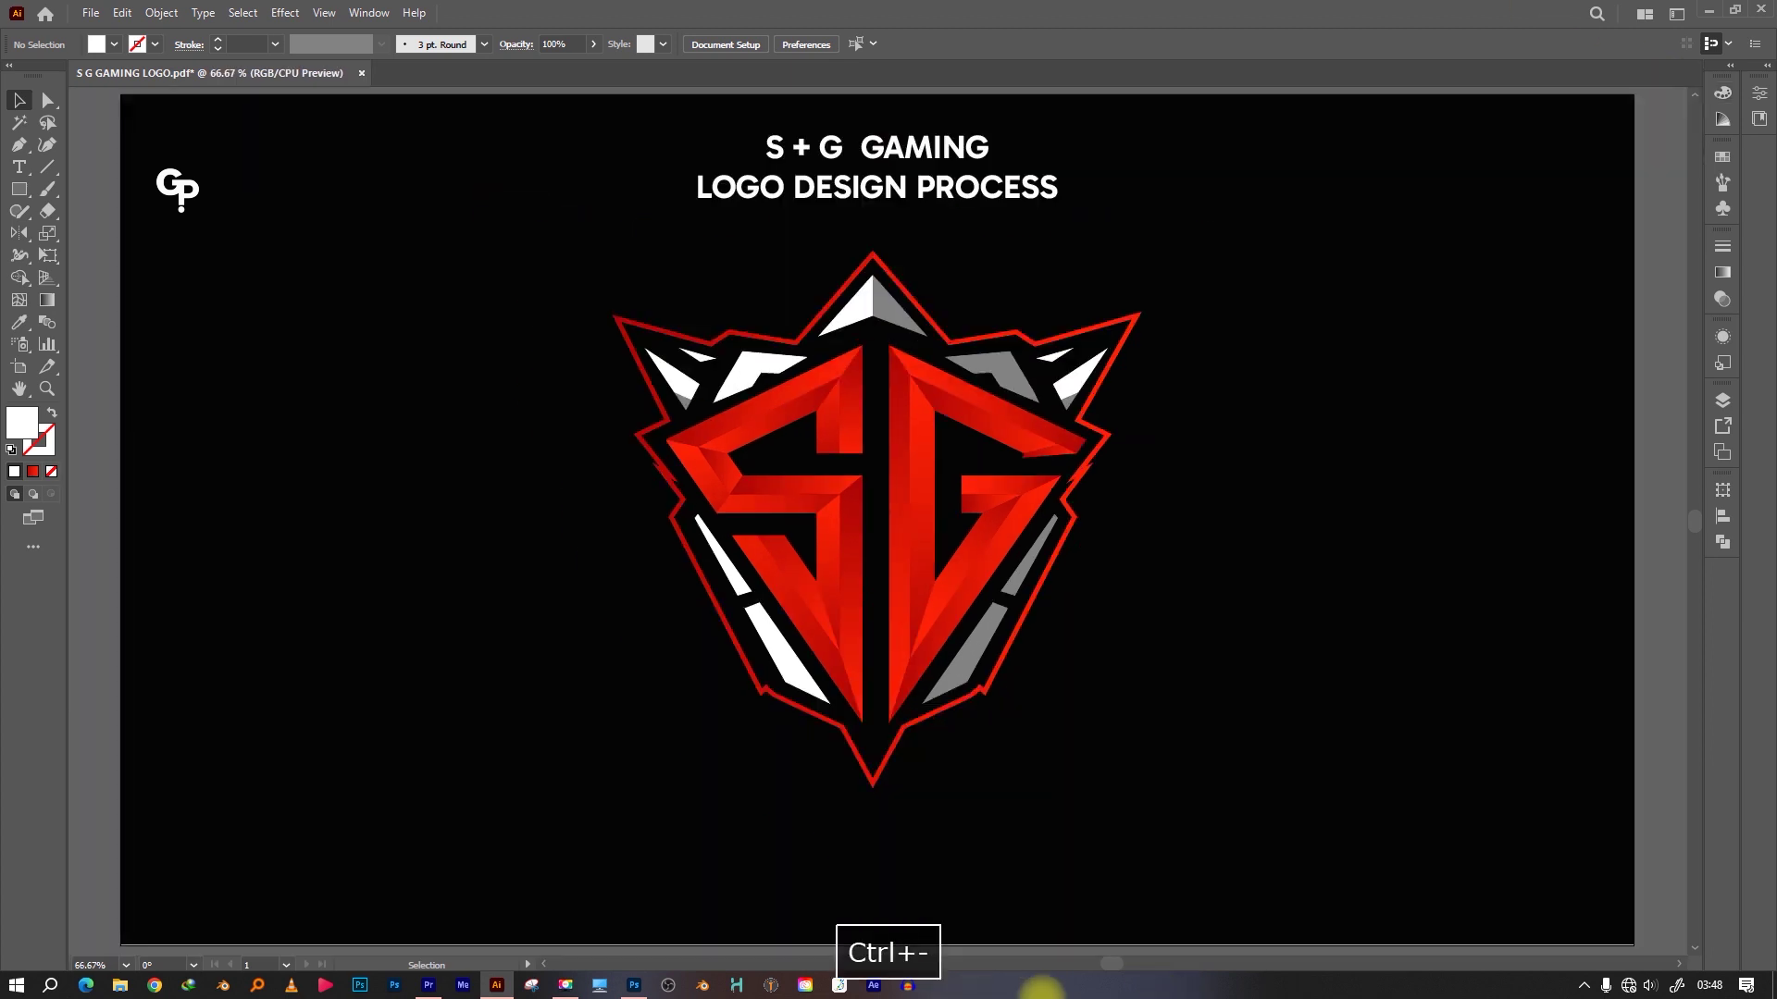
key(ctrl+minus)
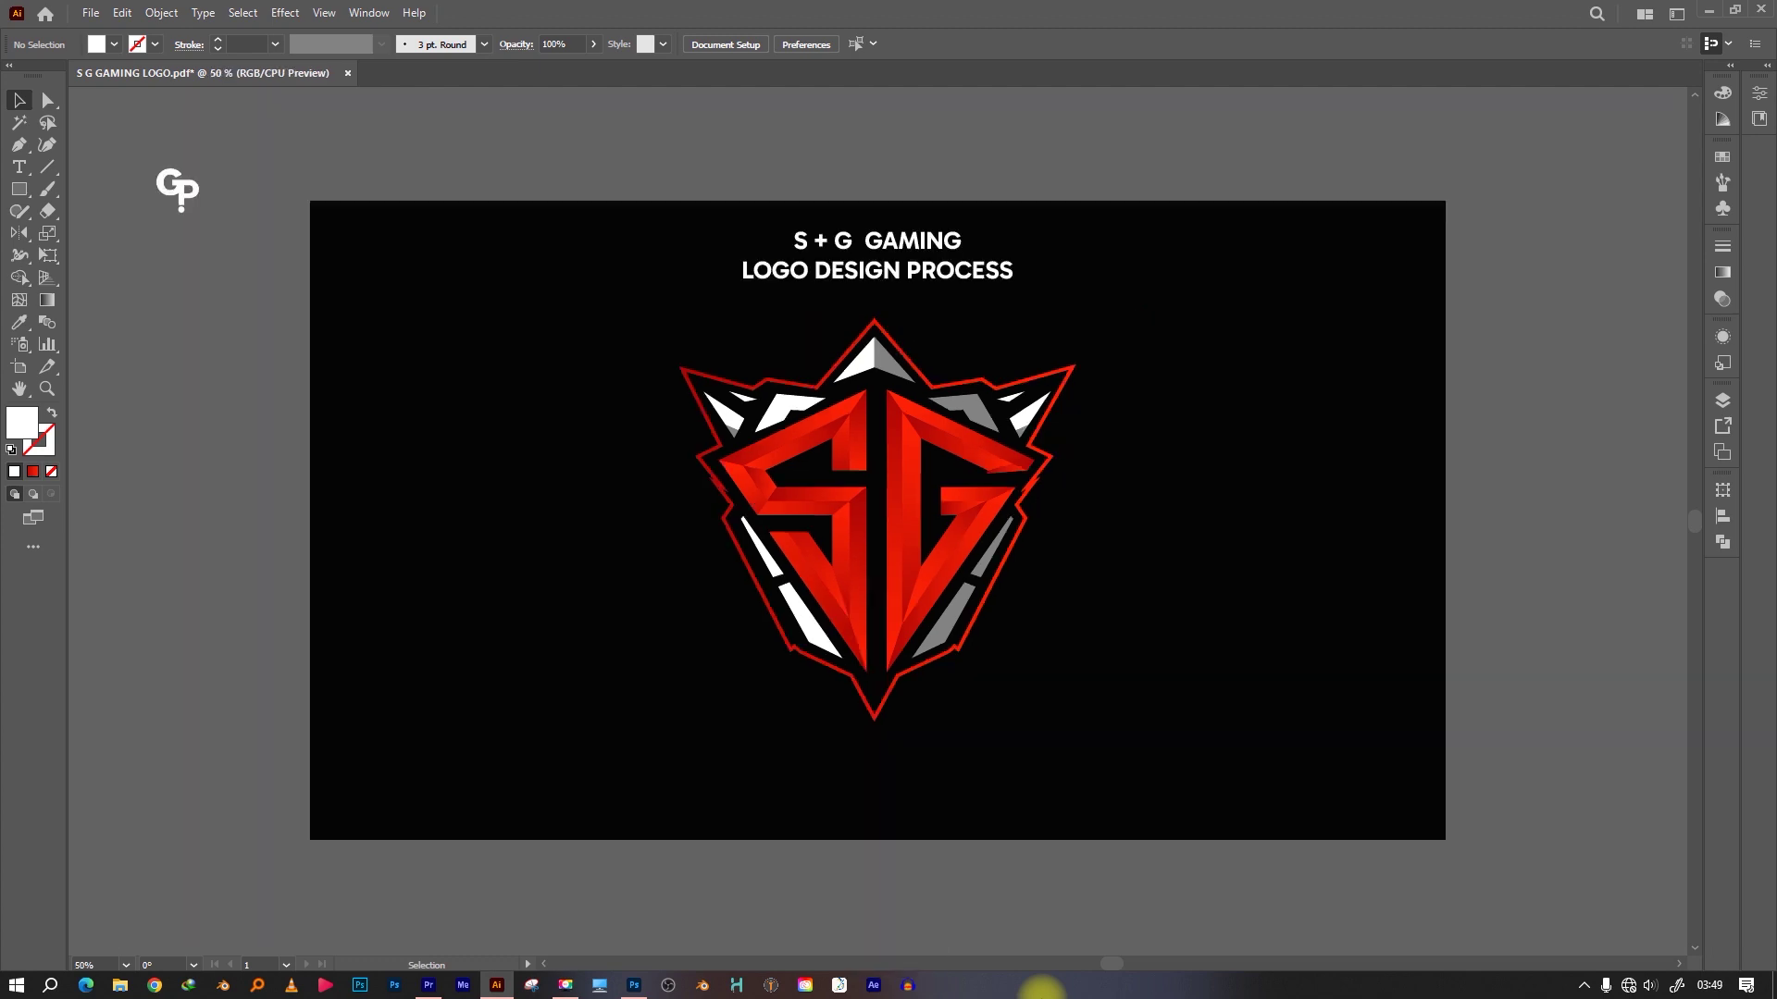